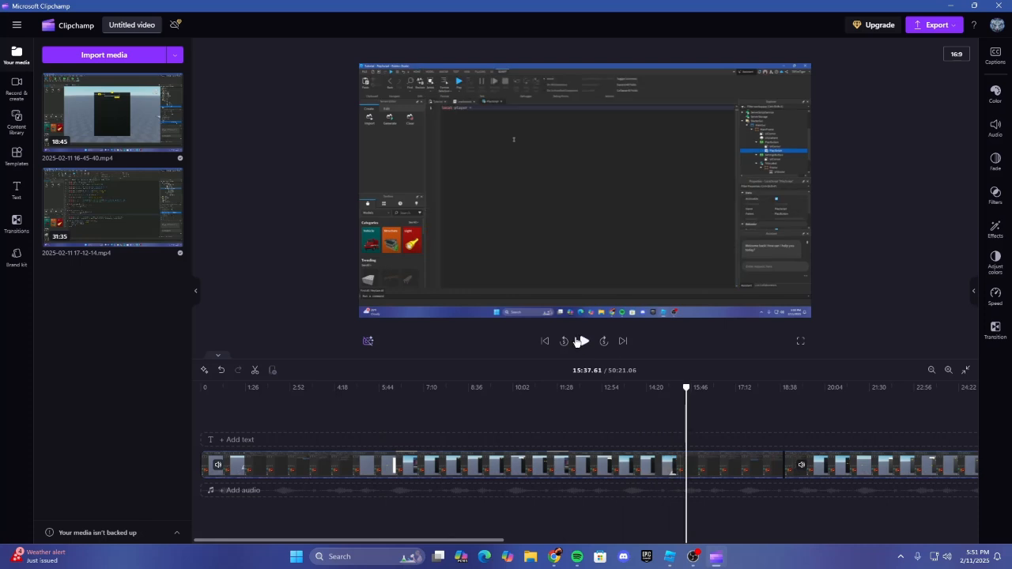
Step: Play back the edited timeline at several points from about 15:37 to 45:40 to review the recorded footage
key(space)
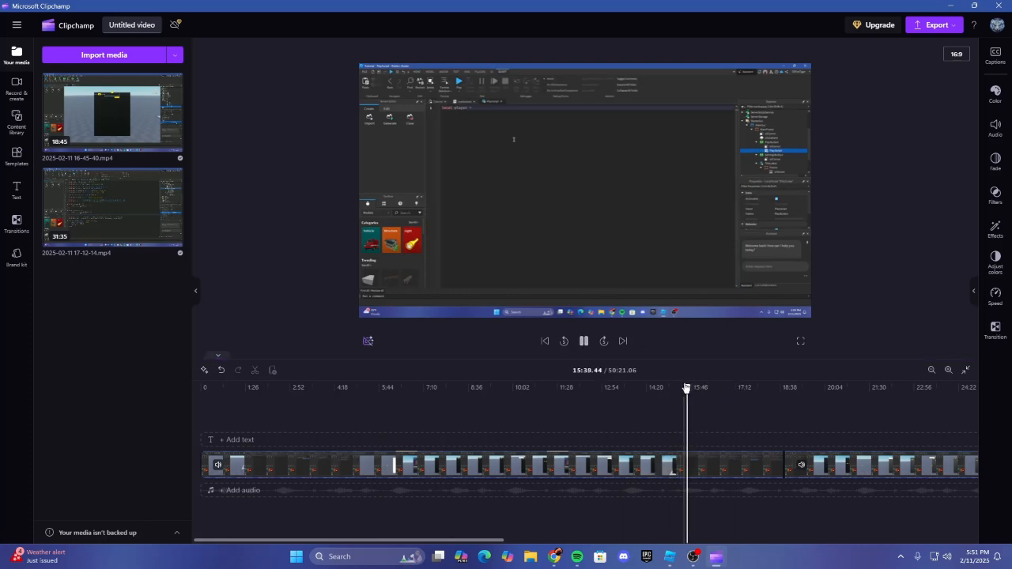
drag(686, 386, 830, 391)
click(584, 341)
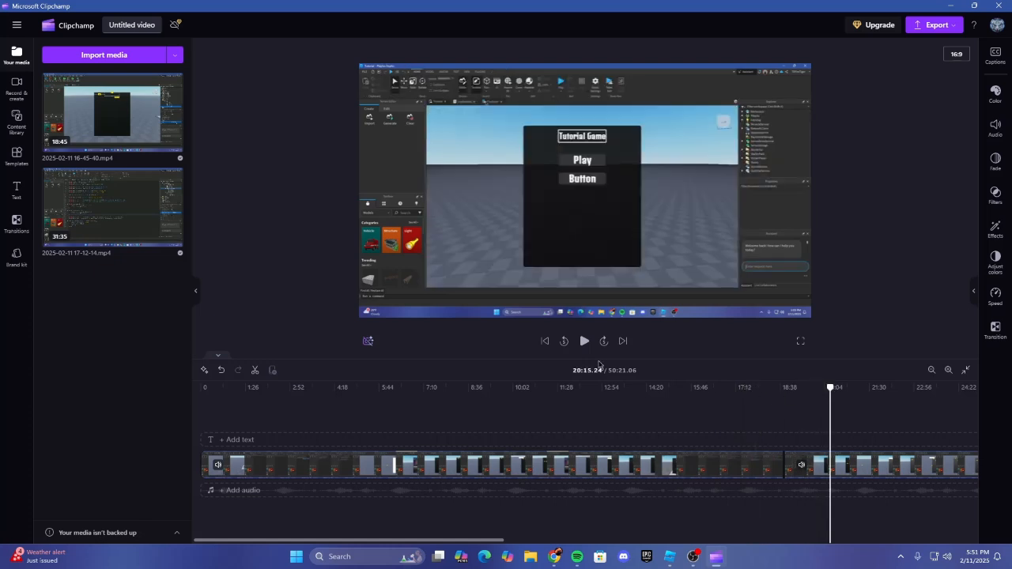
click(581, 341)
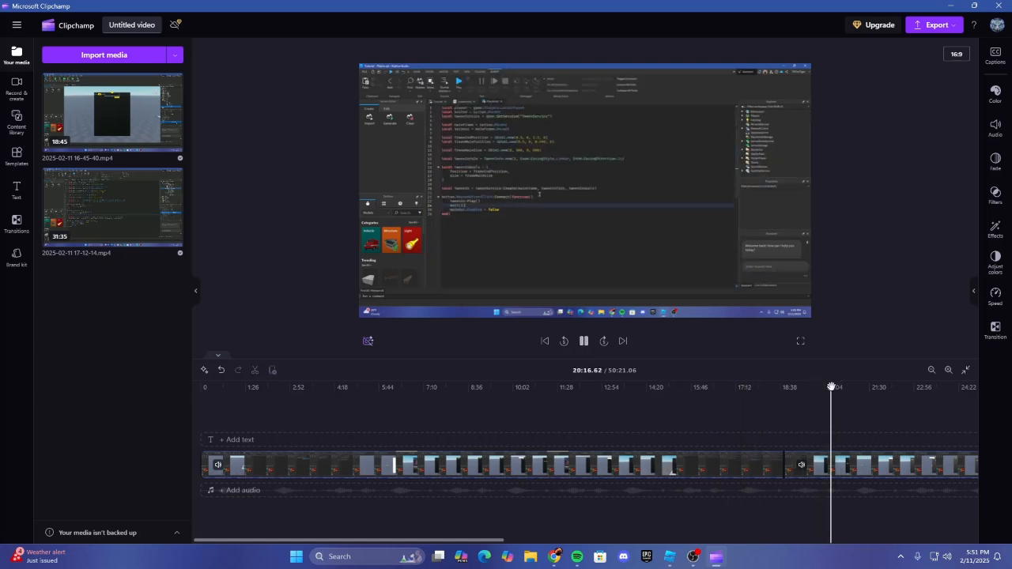
drag(475, 540, 628, 540)
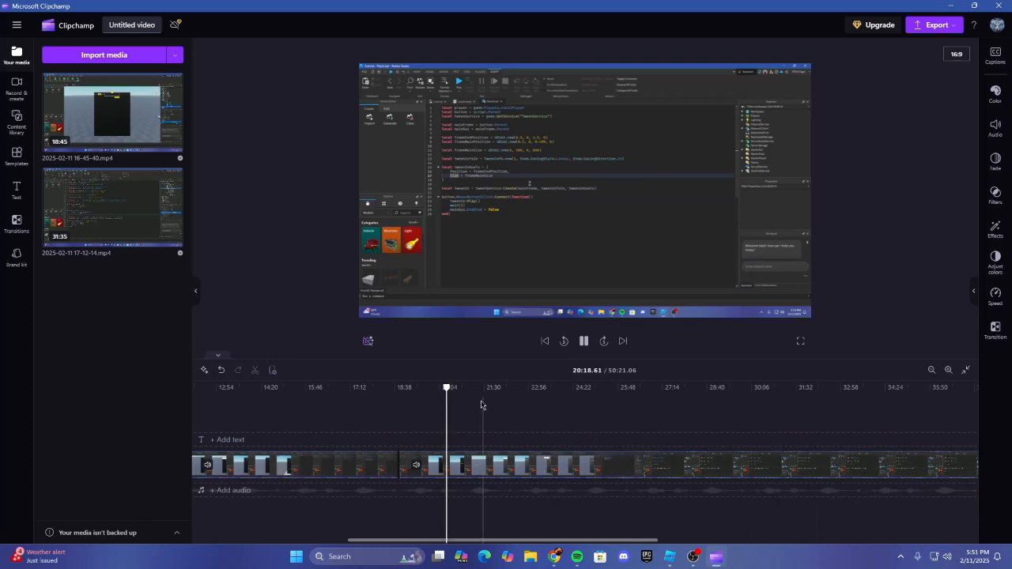
click(682, 401)
click(584, 341)
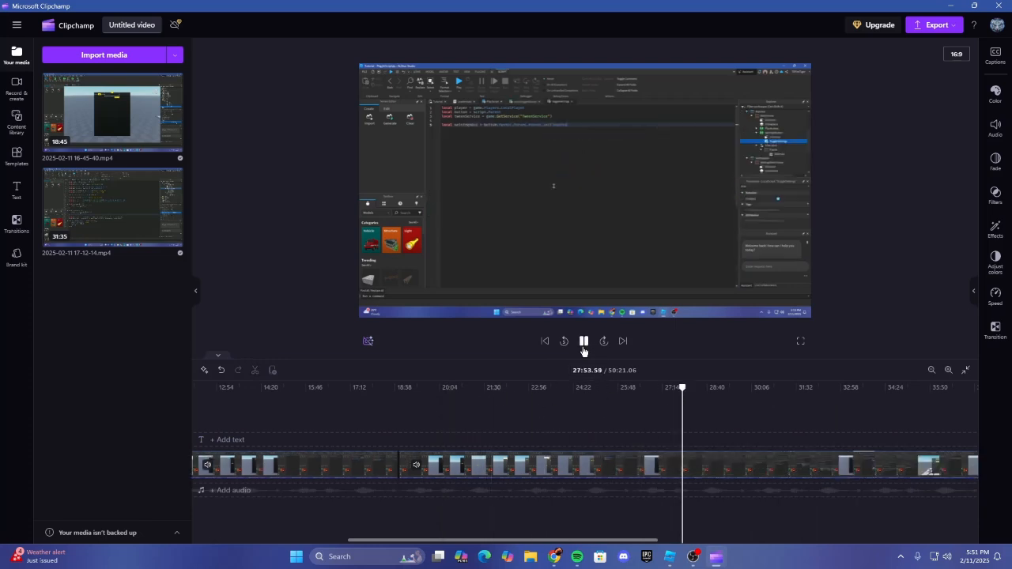
click(584, 340)
drag(684, 399, 831, 400)
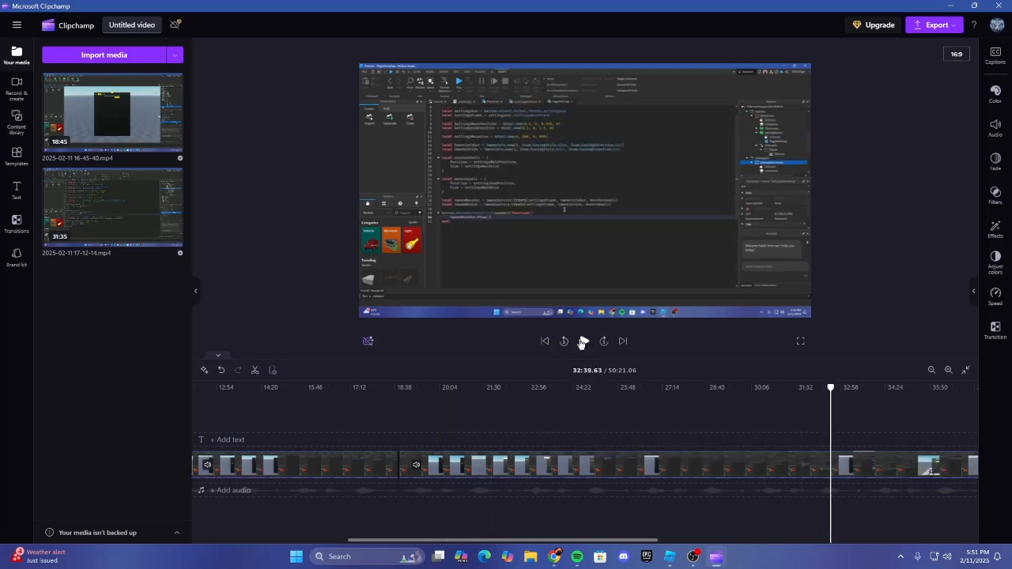
click(583, 343)
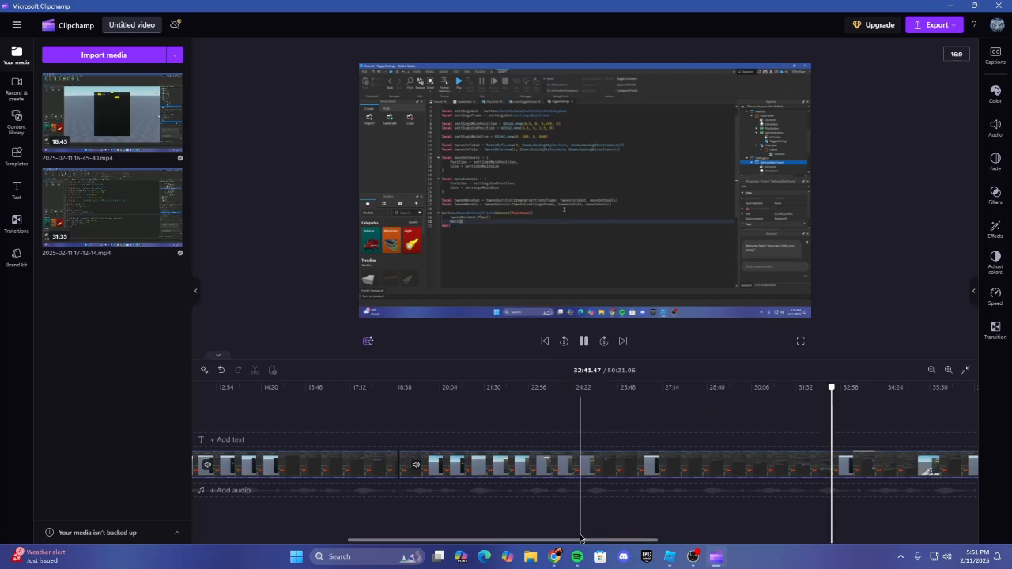
drag(581, 540, 741, 540)
click(830, 402)
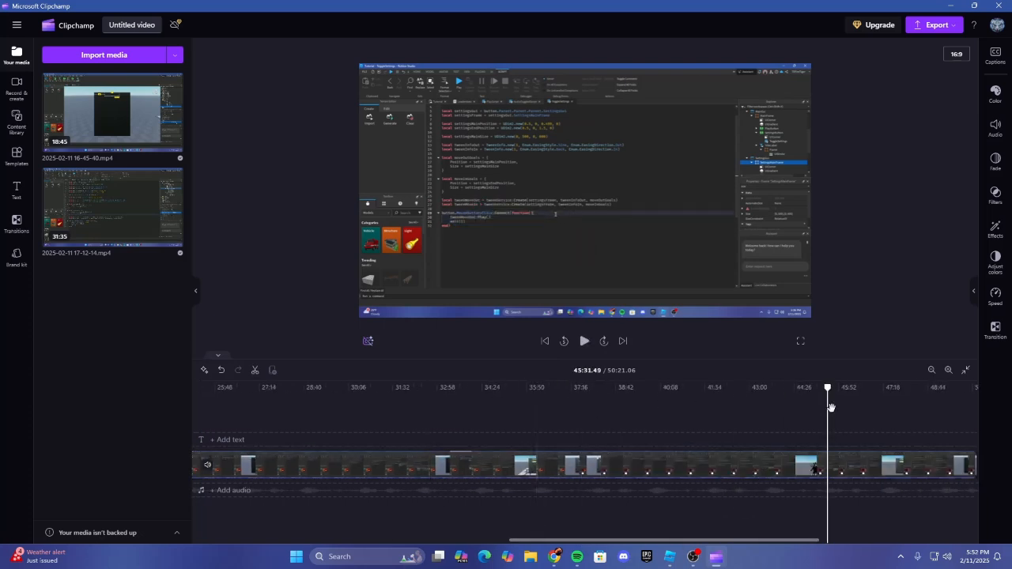
click(582, 341)
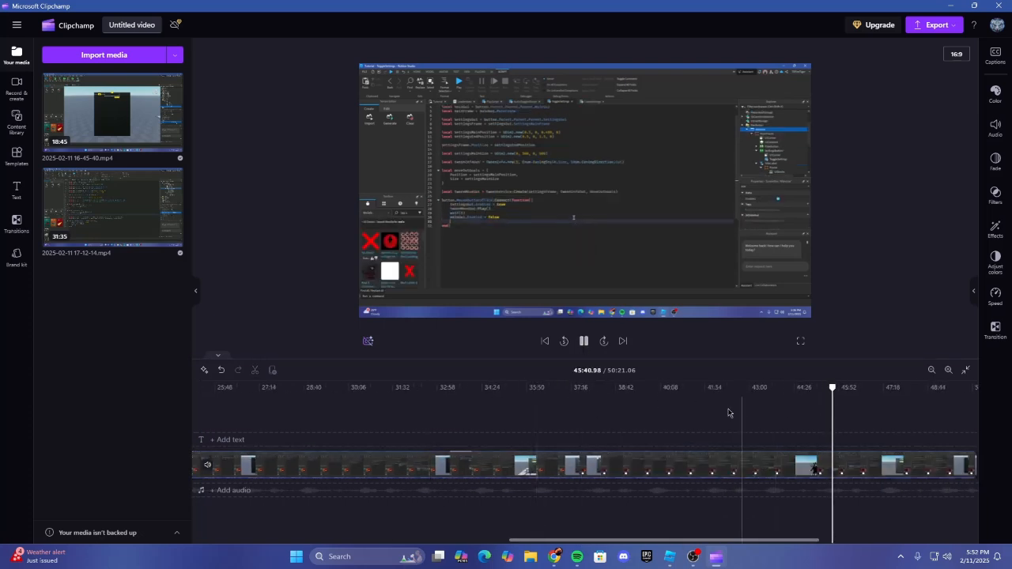
click(589, 346)
Step: Scrub the timeline across the start of the second clip, from about 18:57 to 21:02
drag(593, 540, 402, 424)
click(449, 400)
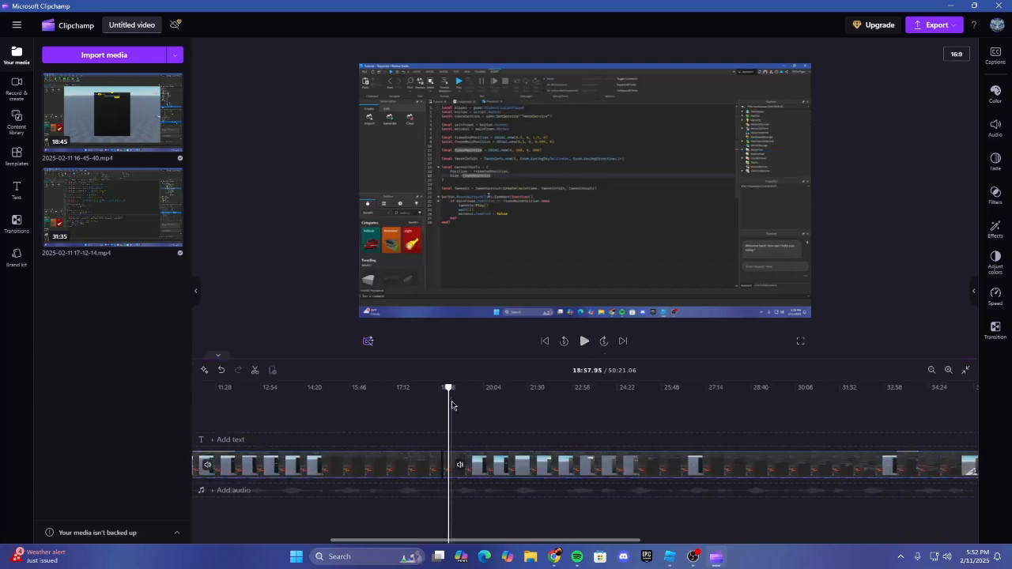
mouse_move(446, 399)
mouse_down()
mouse_move(475, 400)
mouse_move(437, 397)
mouse_move(515, 397)
mouse_move(454, 398)
mouse_up()
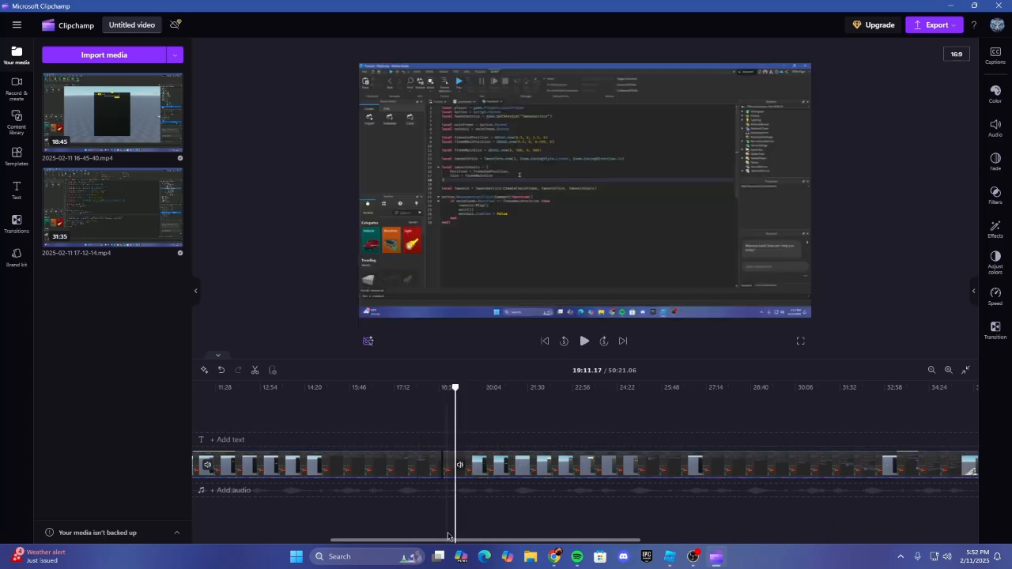
click(542, 304)
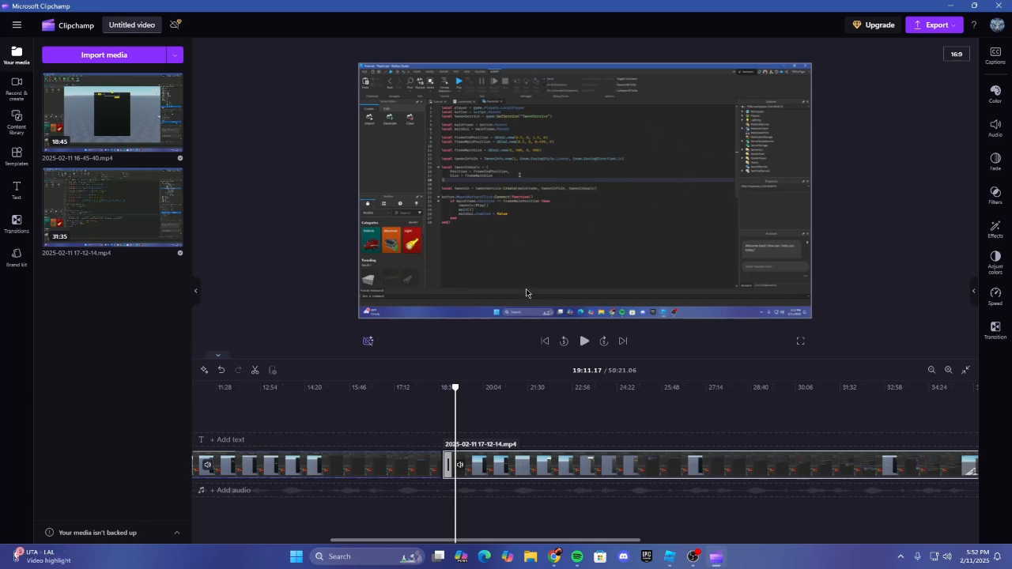
mouse_move(454, 541)
mouse_down()
mouse_move(373, 529)
mouse_move(439, 531)
mouse_up()
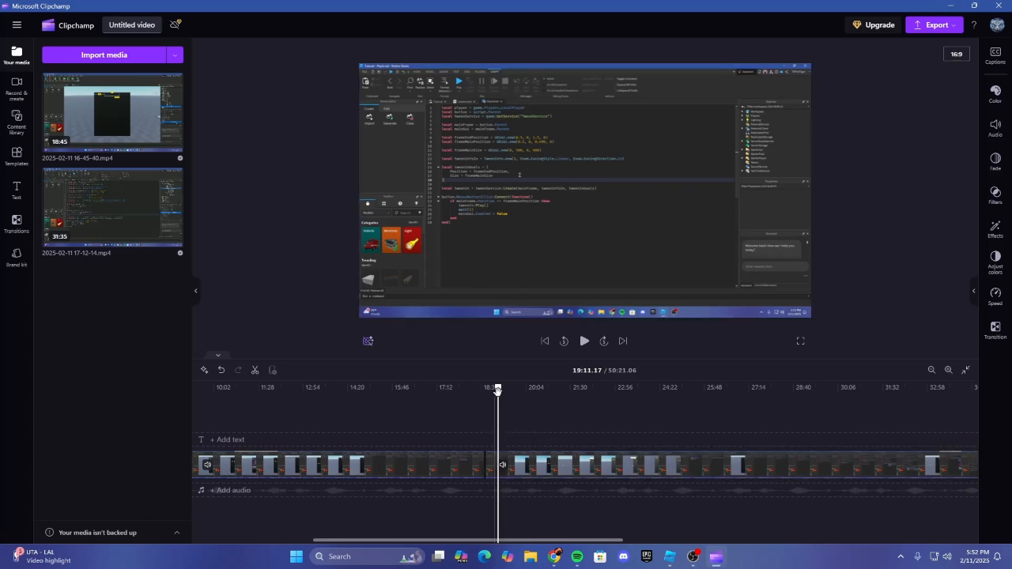
drag(497, 388, 556, 389)
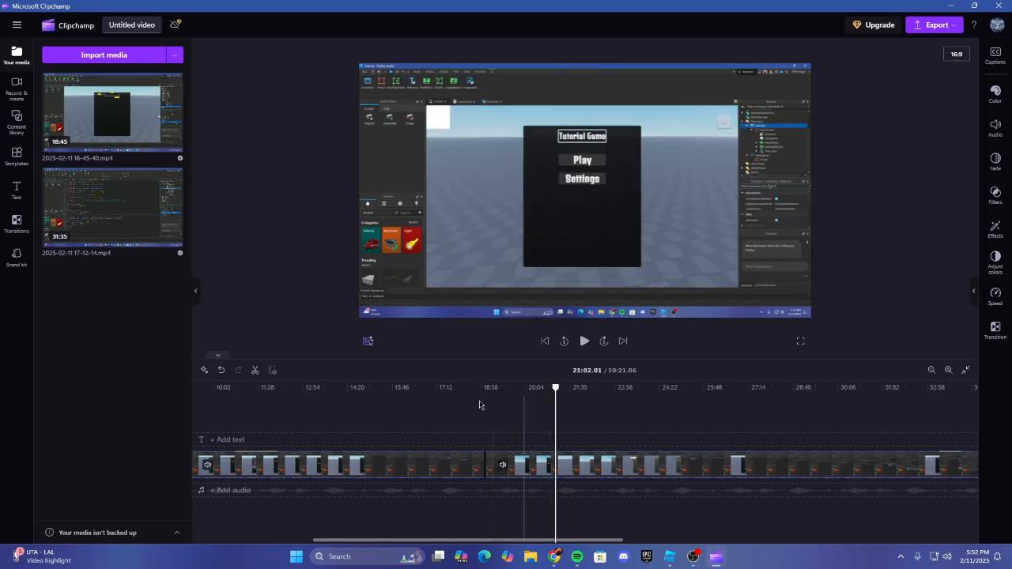
Step: Preview the first clip at about 06:54, and move the playhead to about 19:07, just past the clip boundary
drag(484, 540, 378, 541)
click(381, 499)
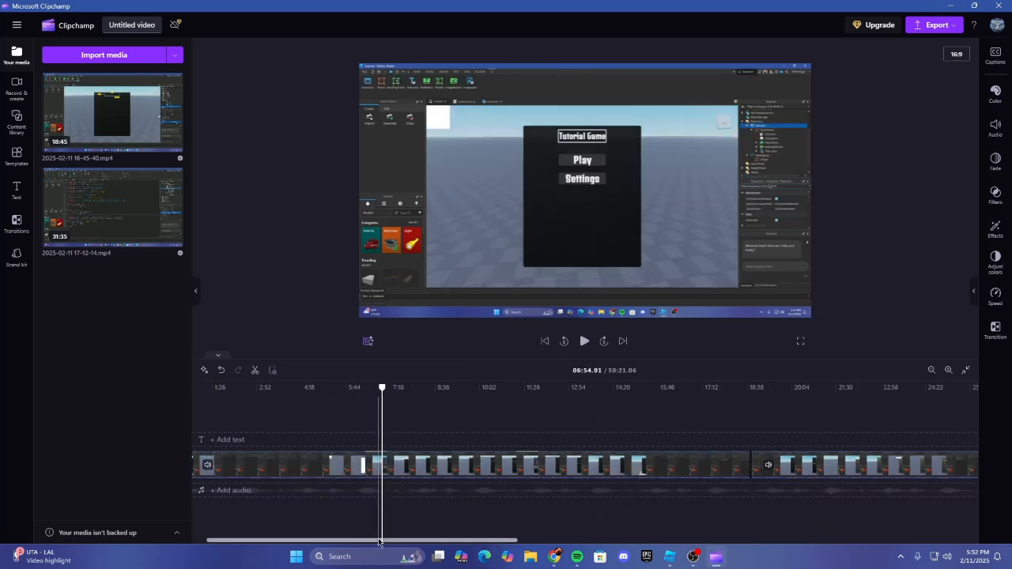
scroll(348, 475, left, 2)
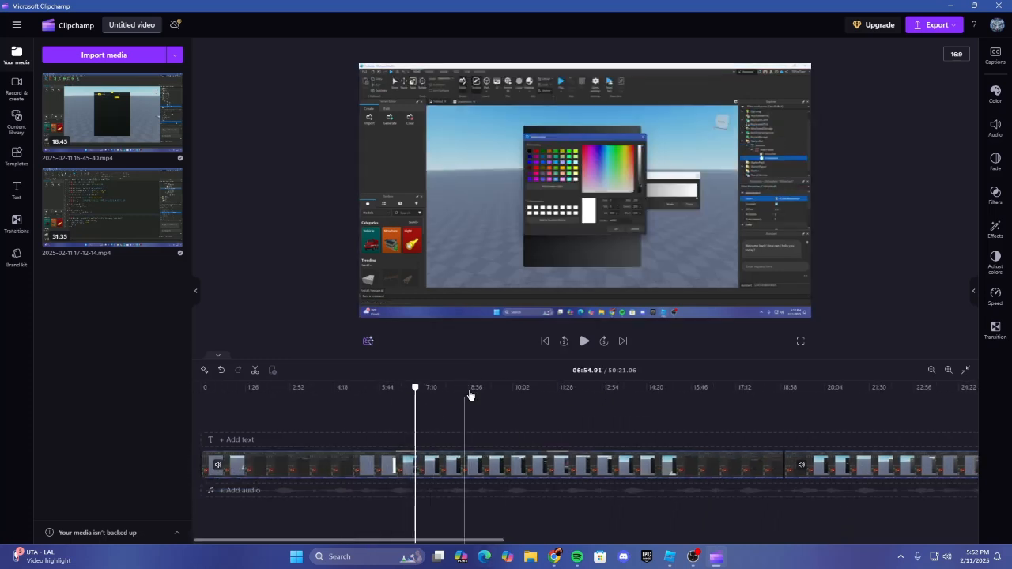
drag(548, 397, 794, 388)
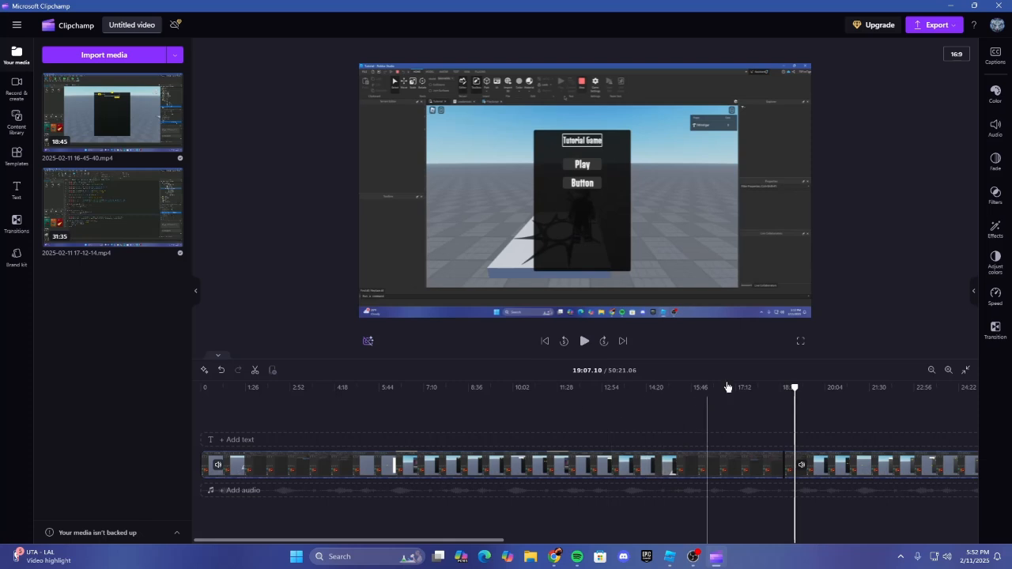
click(552, 192)
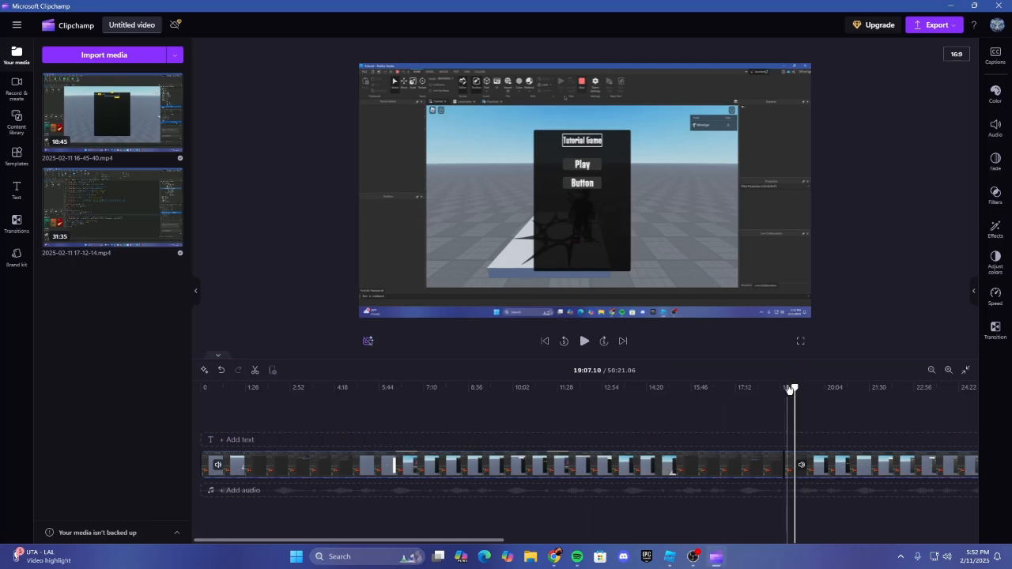
click(824, 388)
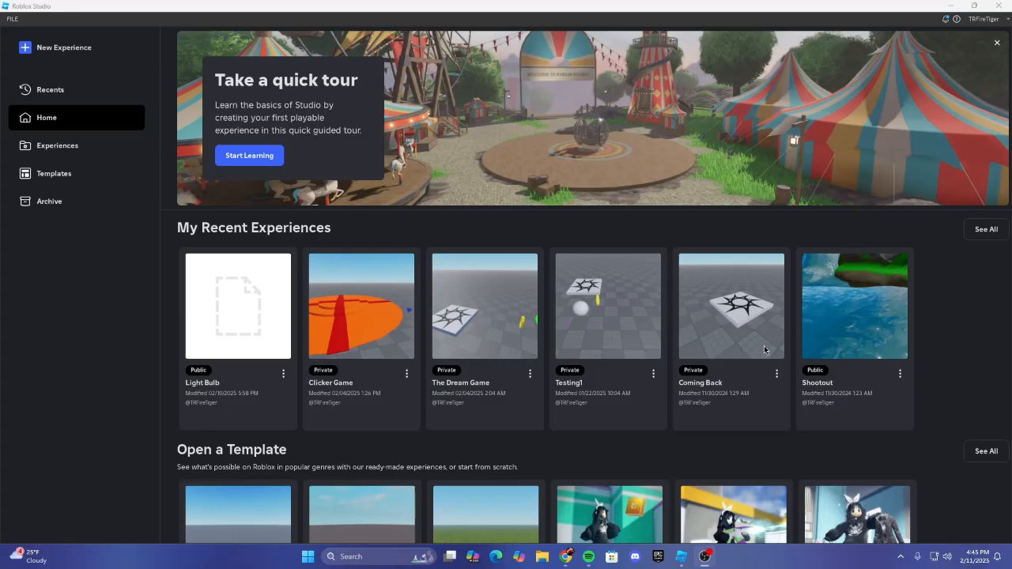
Step: In Roblox Studio, show the Experiences list and dismiss the chat functionality update announcement
click(968, 281)
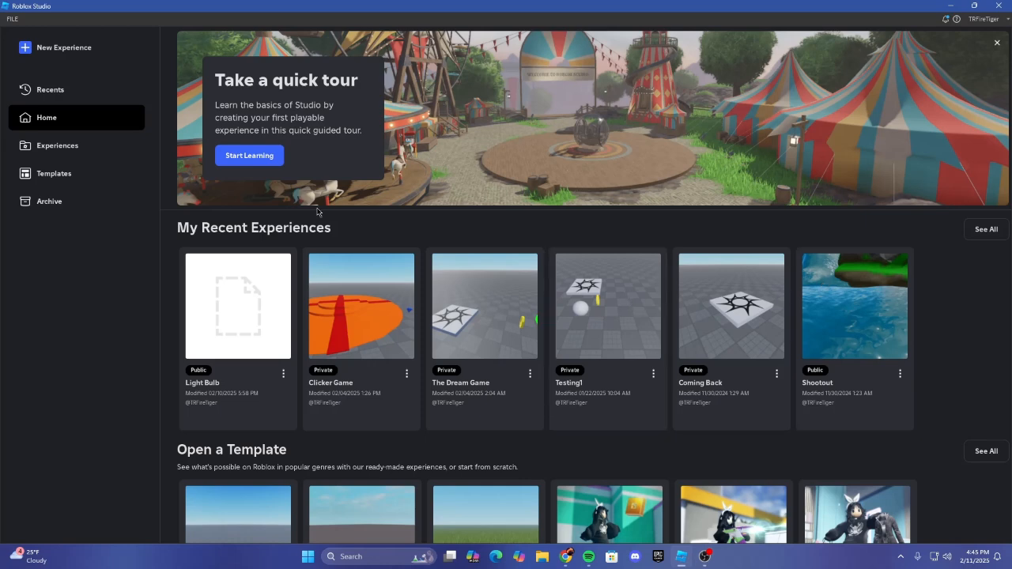
click(44, 149)
click(70, 120)
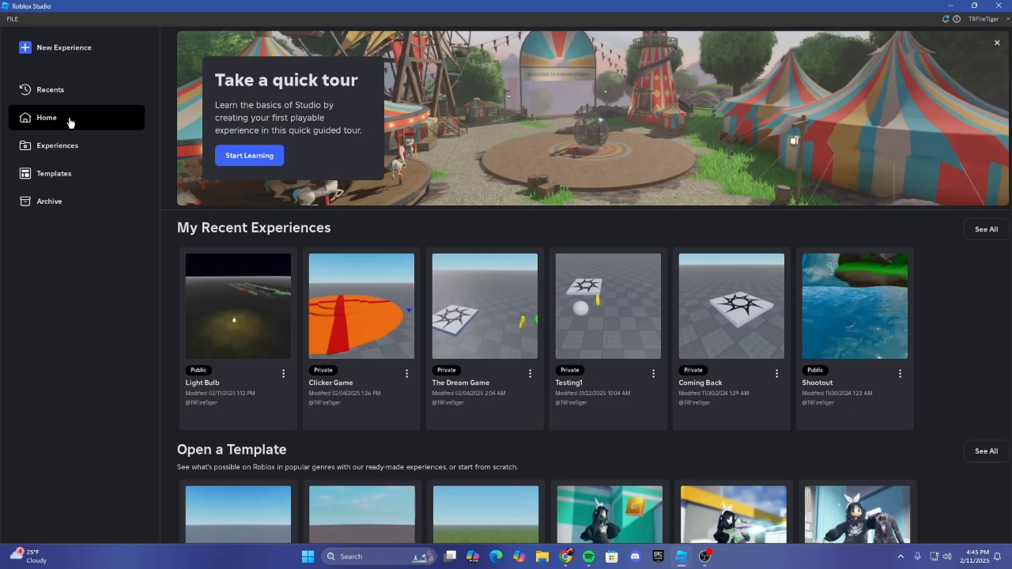
click(68, 144)
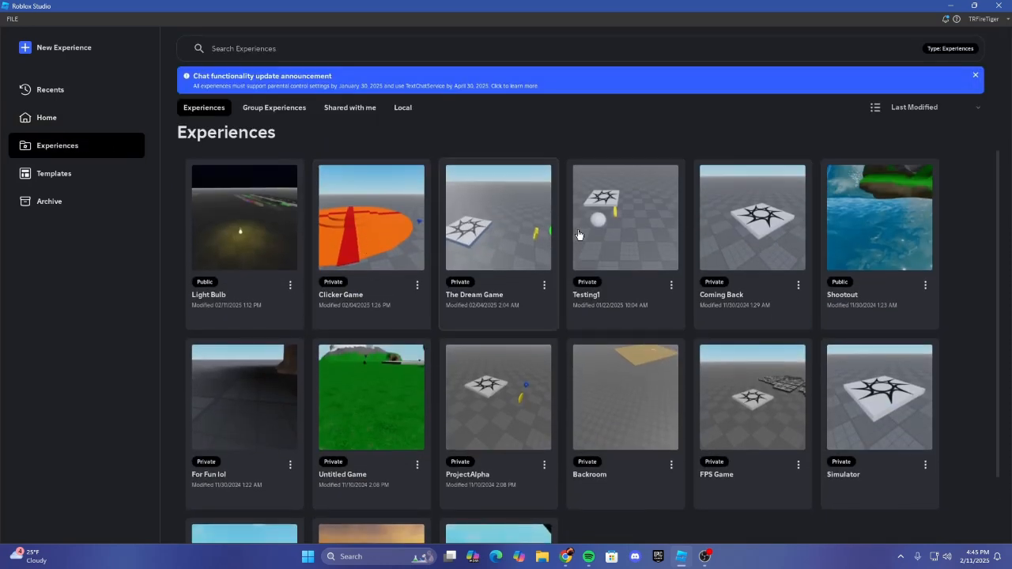
scroll(490, 359, down, 1)
scroll(494, 340, up, 1)
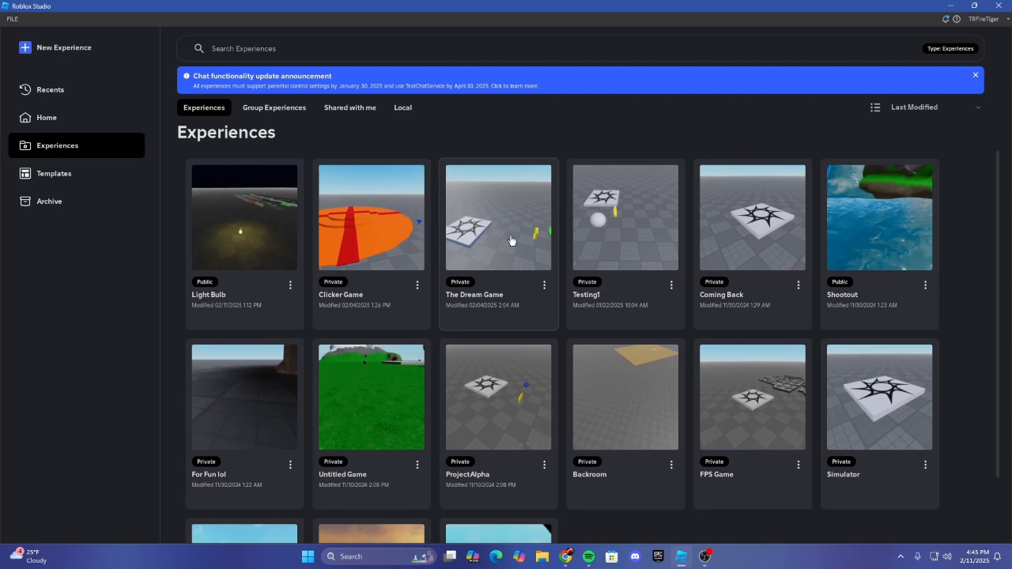
click(976, 76)
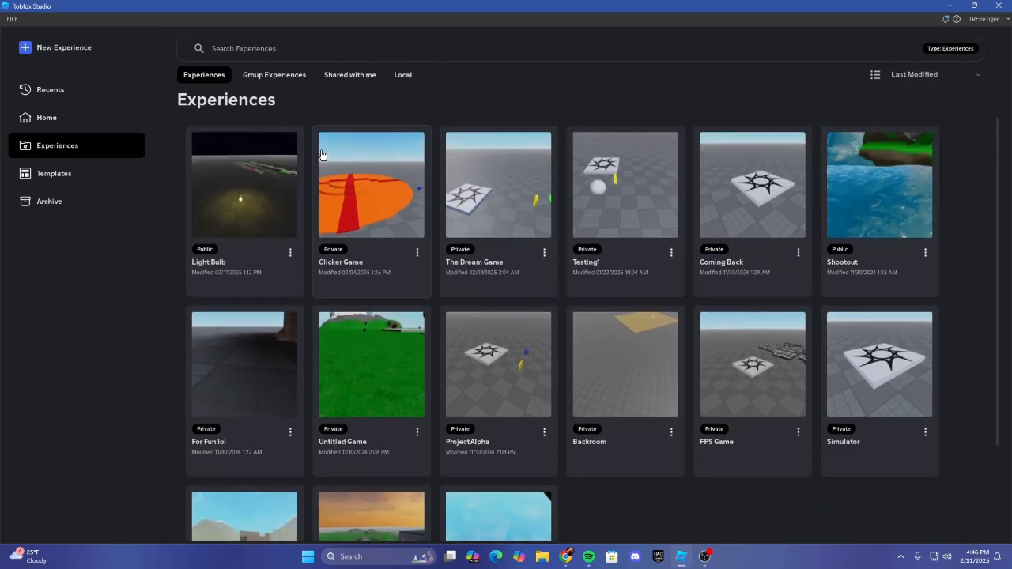
Step: Create a new experience and display its plugin tools
click(68, 51)
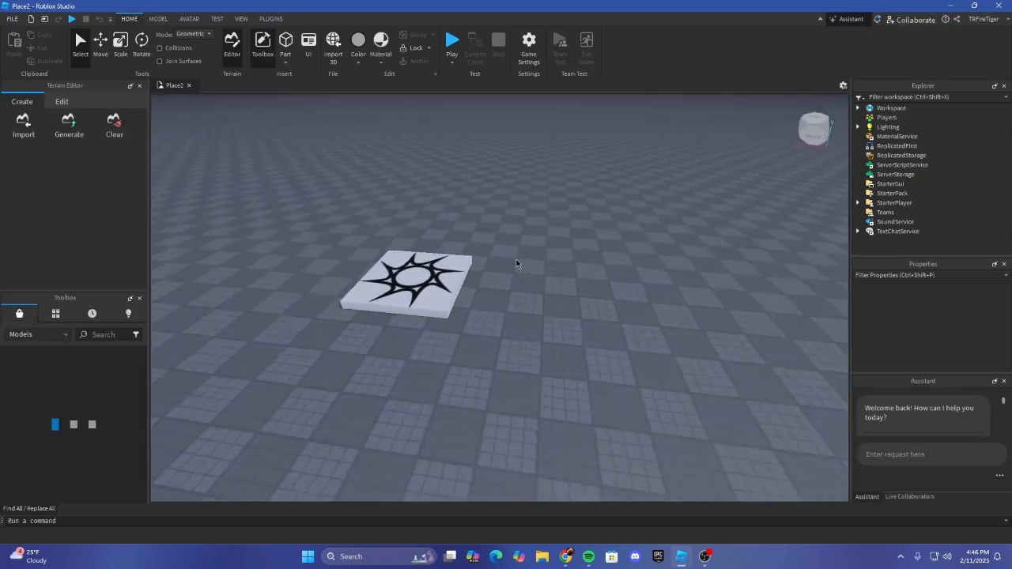
right_drag(516, 263, 512, 257)
right_drag(362, 178, 398, 190)
scroll(222, 25, down, 5)
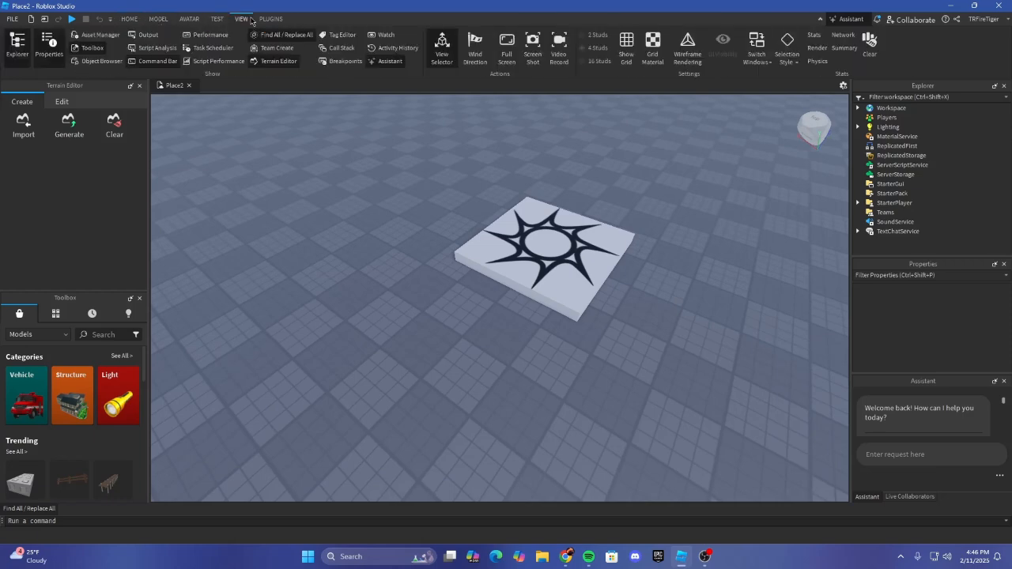
scroll(221, 25, up, 5)
scroll(198, 40, down, 5)
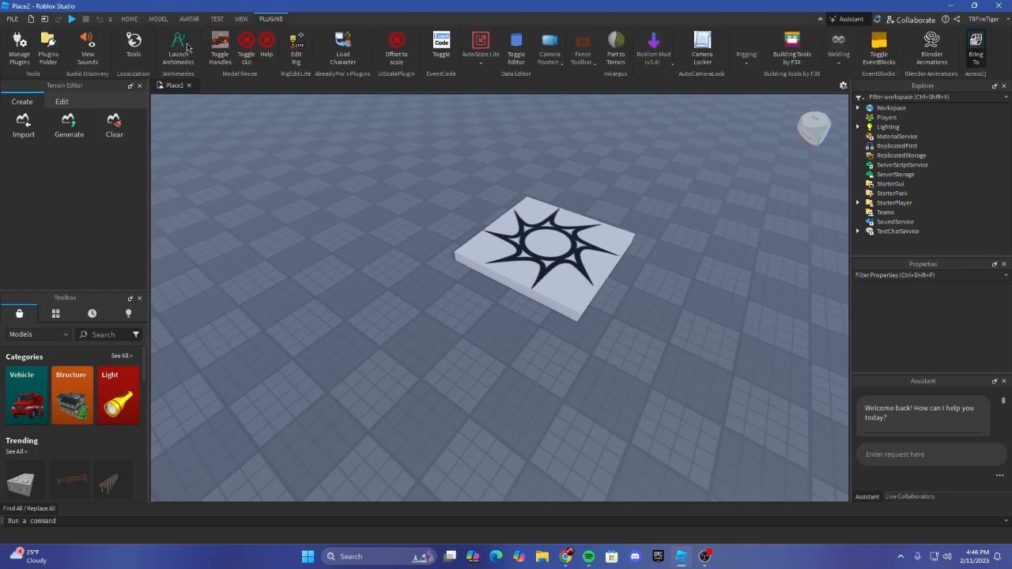
right_drag(410, 106, 269, 212)
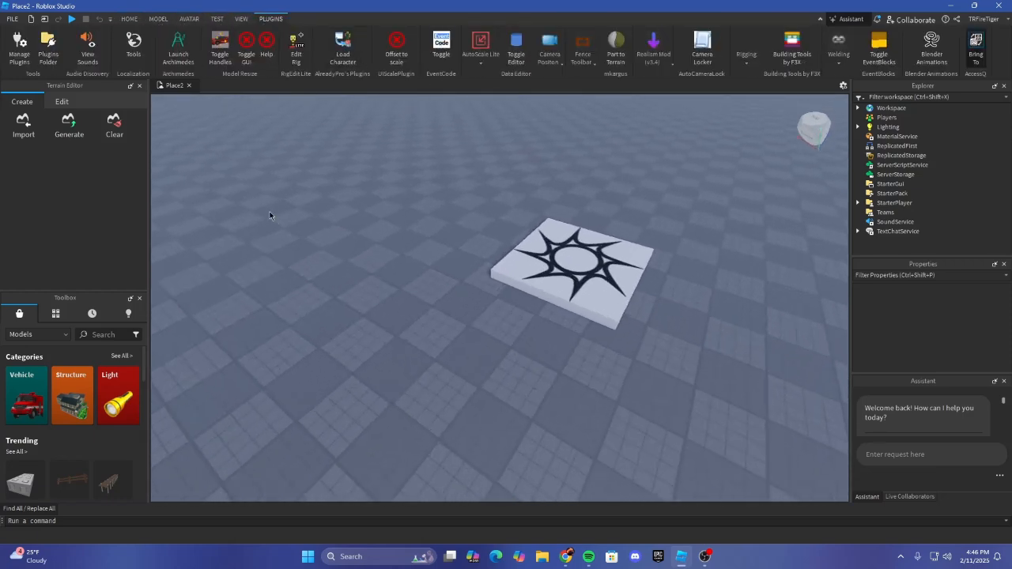
Step: Switch the Toolbox category to Plugins and search it for "autoscale lite"
click(65, 332)
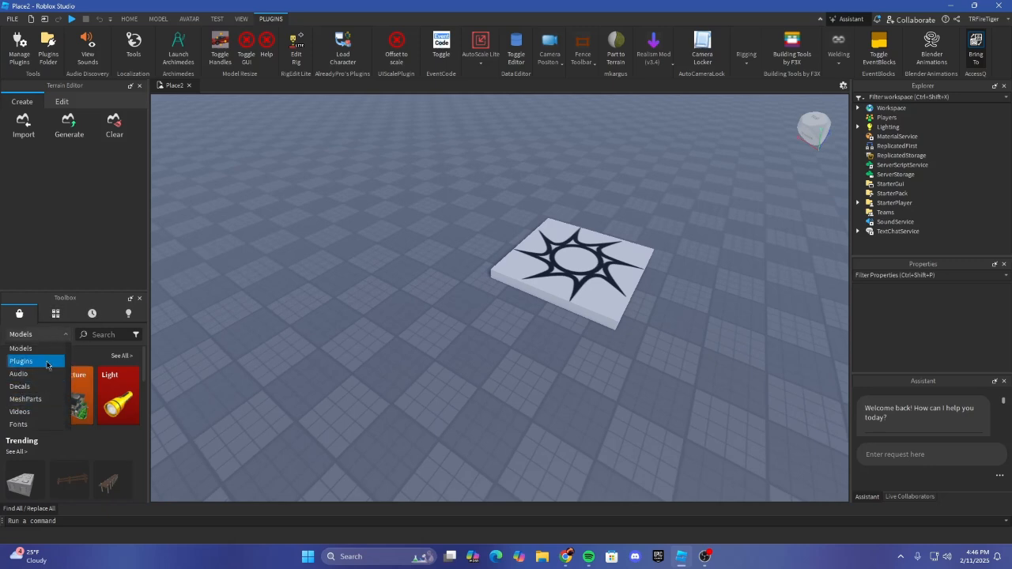
click(36, 360)
right_drag(268, 303, 268, 304)
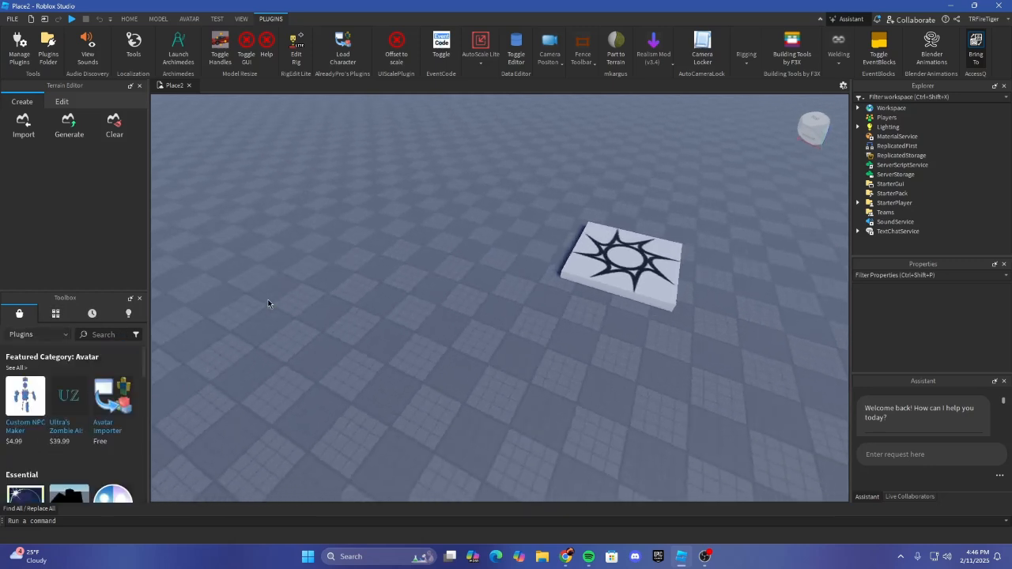
click(102, 335)
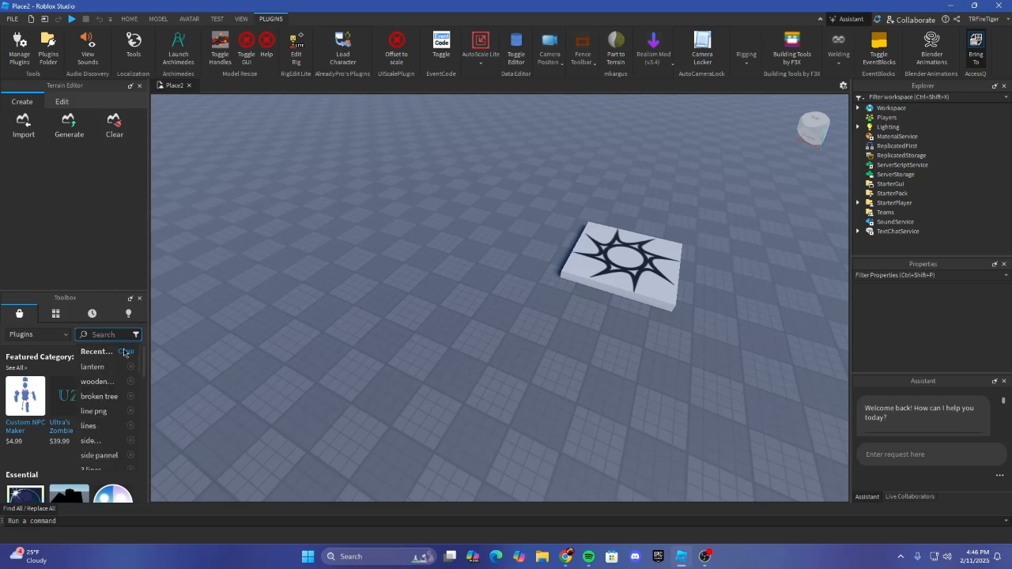
text(autoscal)
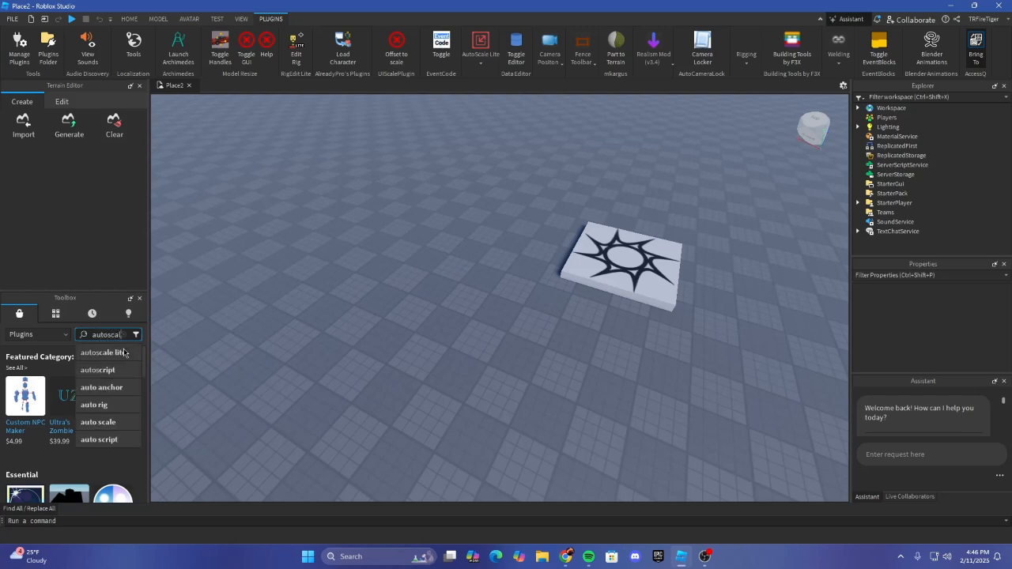
text(e lite)
key(Return)
Step: View the details of the AutoScale Lite plugin and close them
right_drag(278, 366, 277, 365)
click(26, 398)
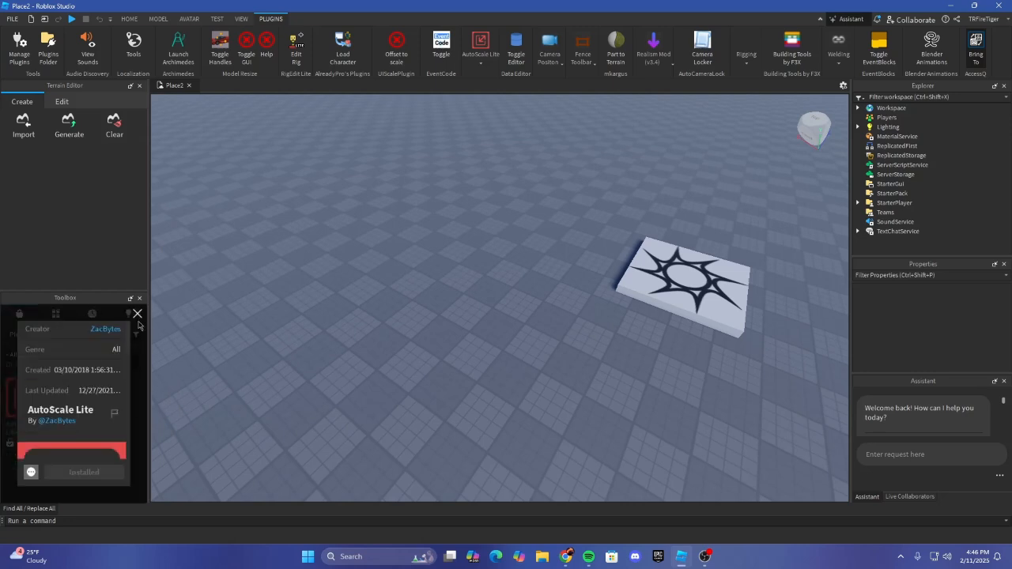
click(137, 314)
Step: Switch the Toolbox category to Models and clear its search so the default model categories are listed
click(104, 337)
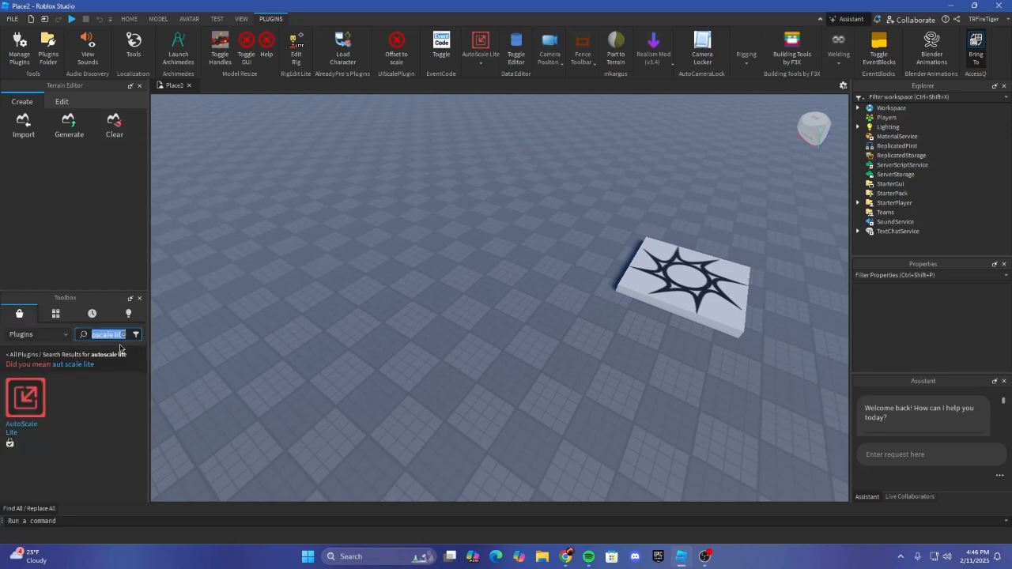
click(47, 333)
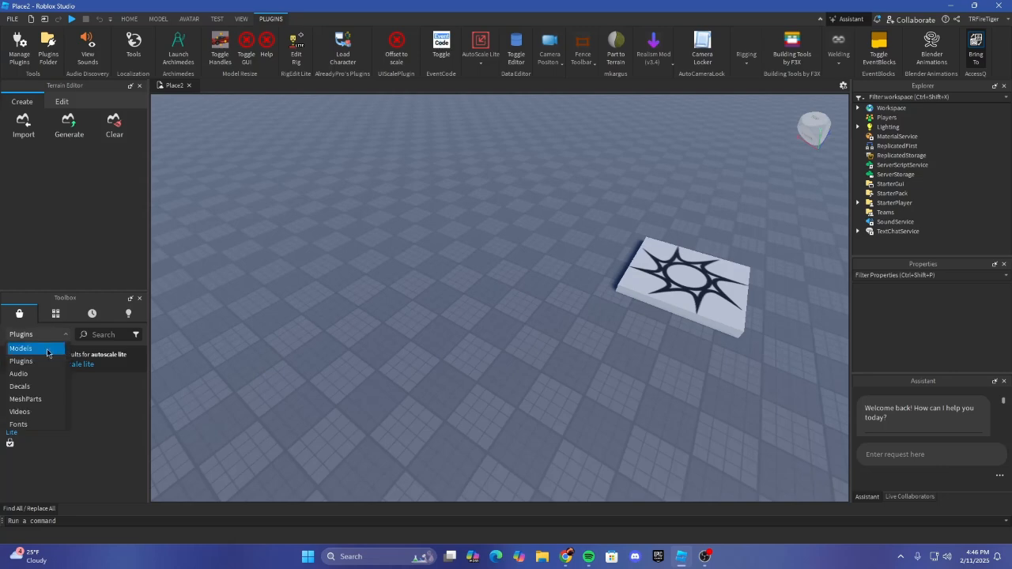
click(47, 349)
right_drag(271, 393, 271, 393)
scroll(271, 393, up, 2)
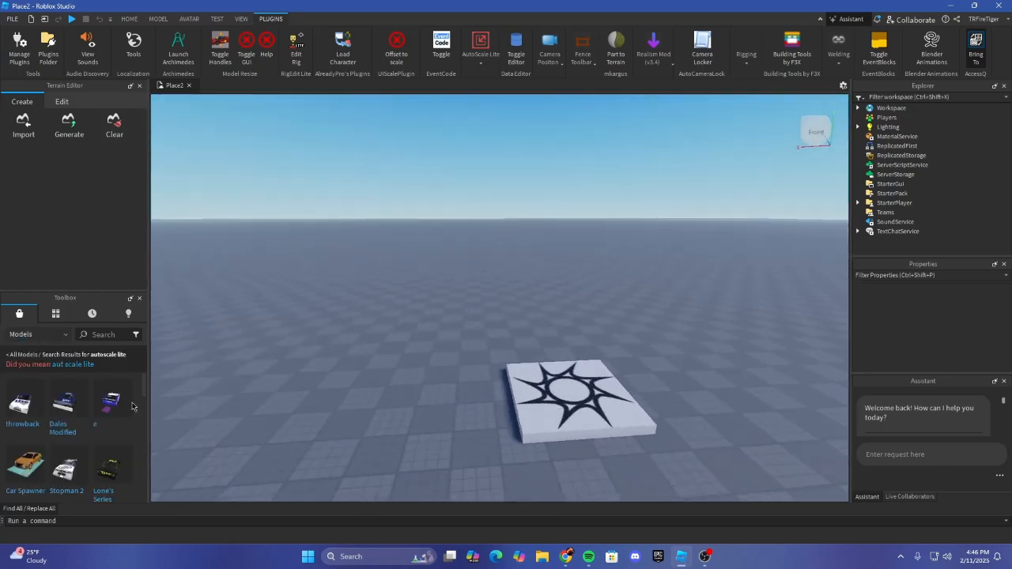
click(102, 333)
key(Return)
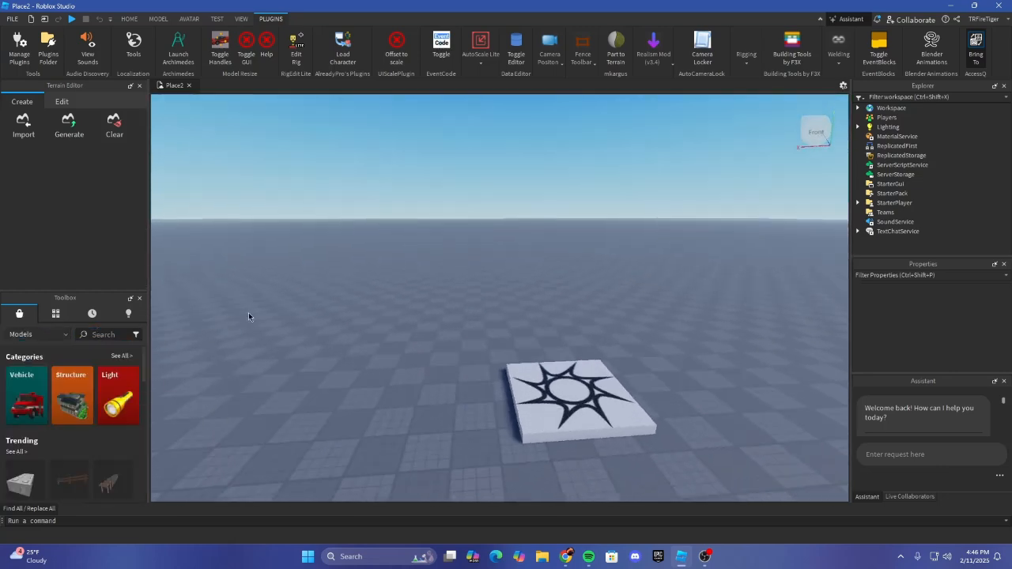
scroll(248, 312, up, 2)
right_drag(248, 312, 248, 312)
scroll(248, 312, down, 4)
right_drag(674, 232, 683, 242)
key(w)
key(s)
key(d)
key(w)
key(s)
key(w)
key(s)
key(a)
key(d)
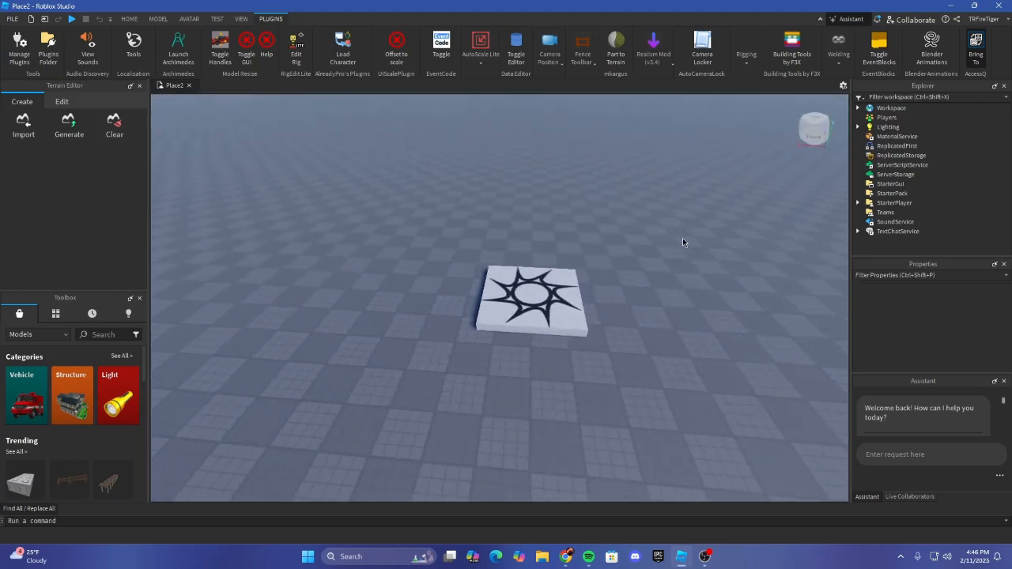
key(w)
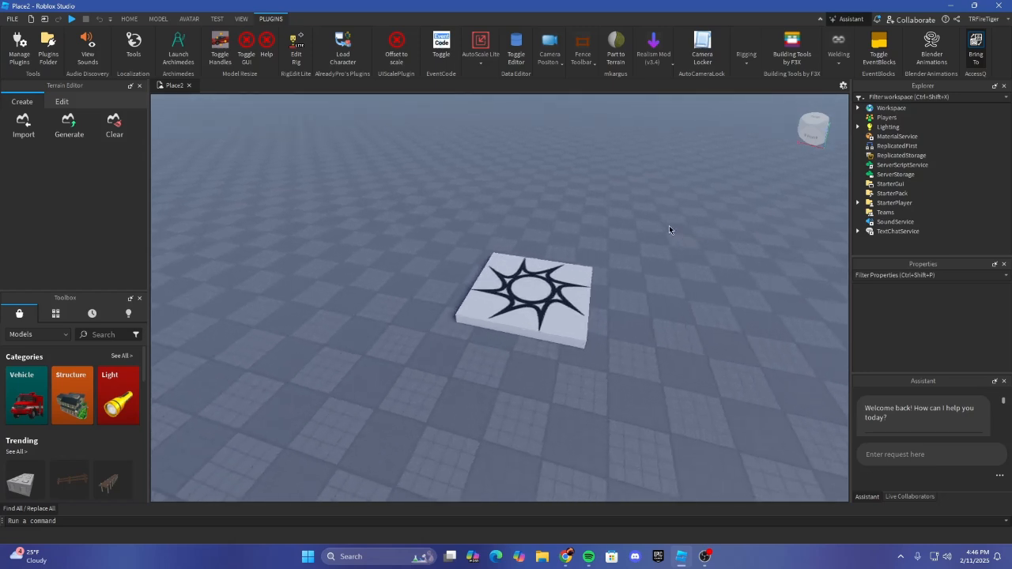
right_drag(752, 180, 752, 179)
key(s)
key(w)
key(s)
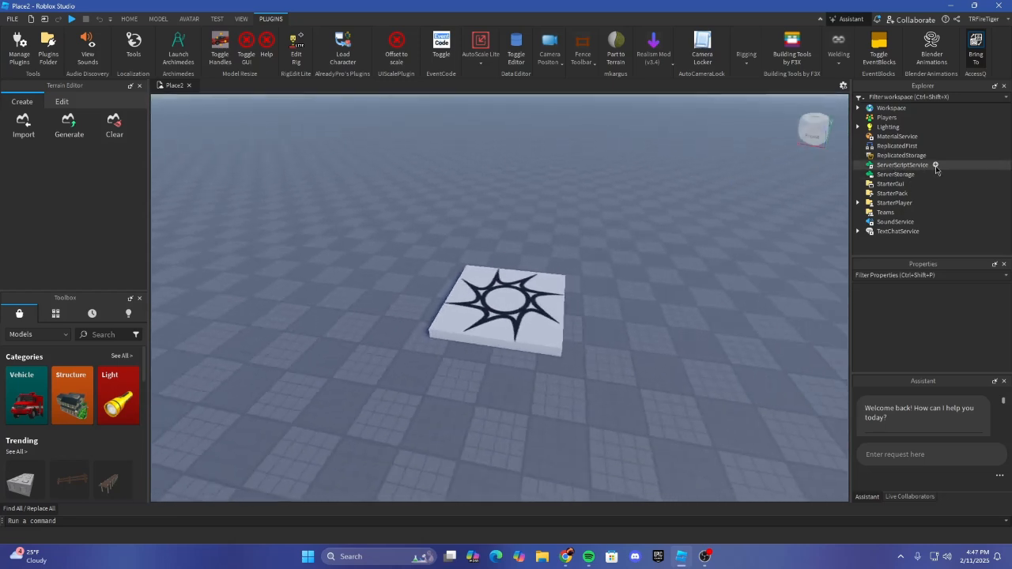
Step: Add a Script to ServerScriptService and name it Leaderstats
click(936, 168)
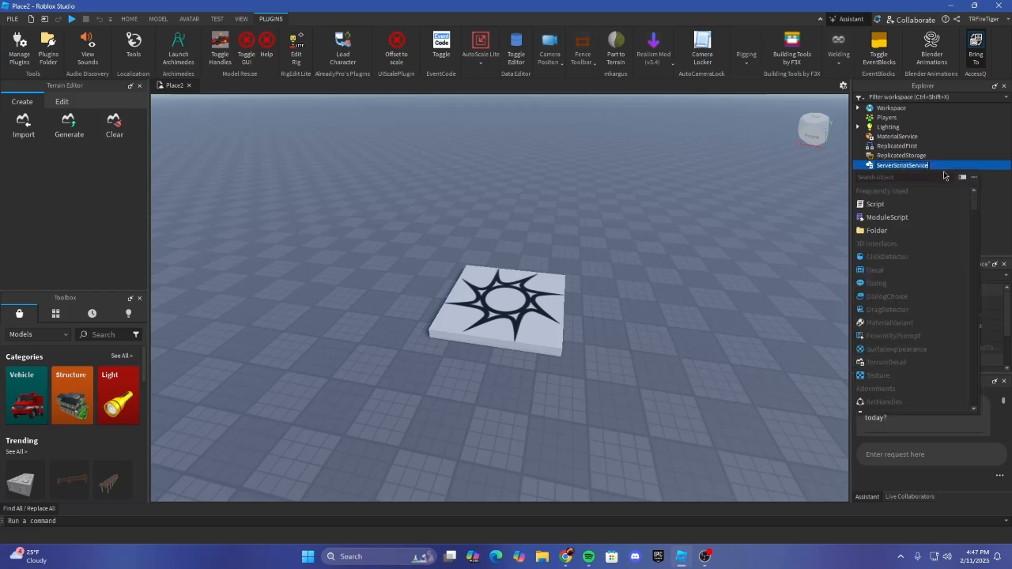
text(scr)
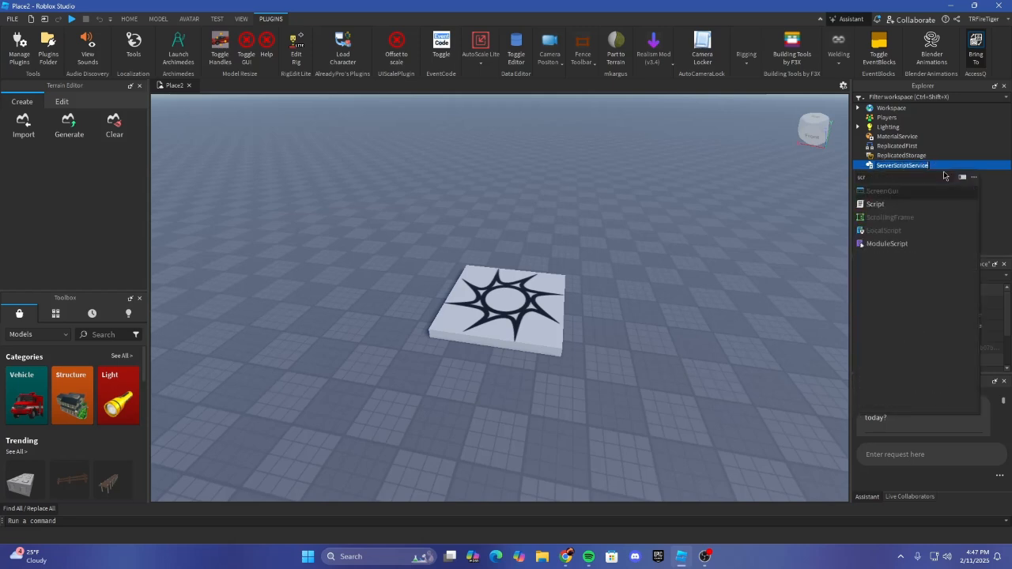
click(917, 205)
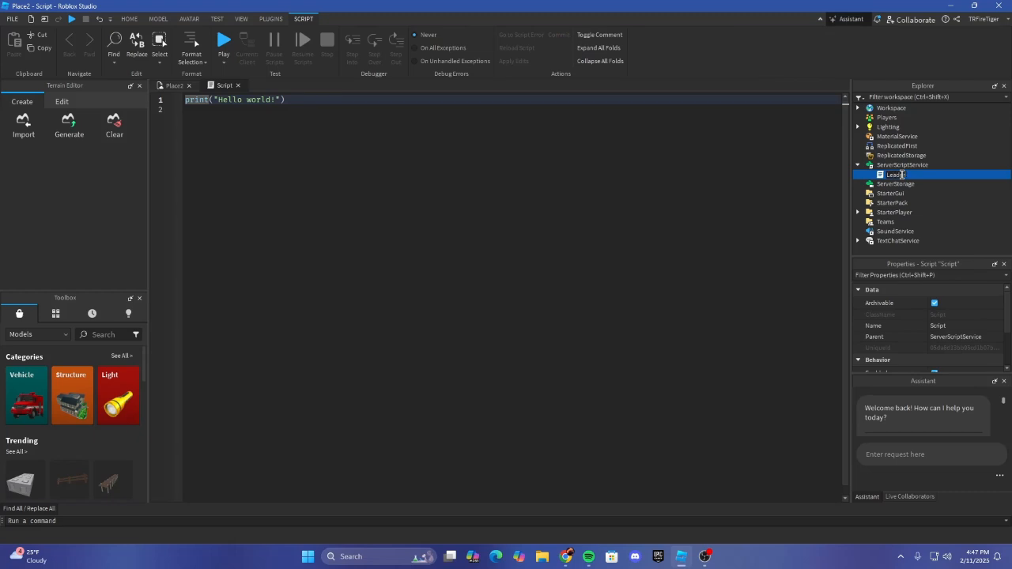
key(Return)
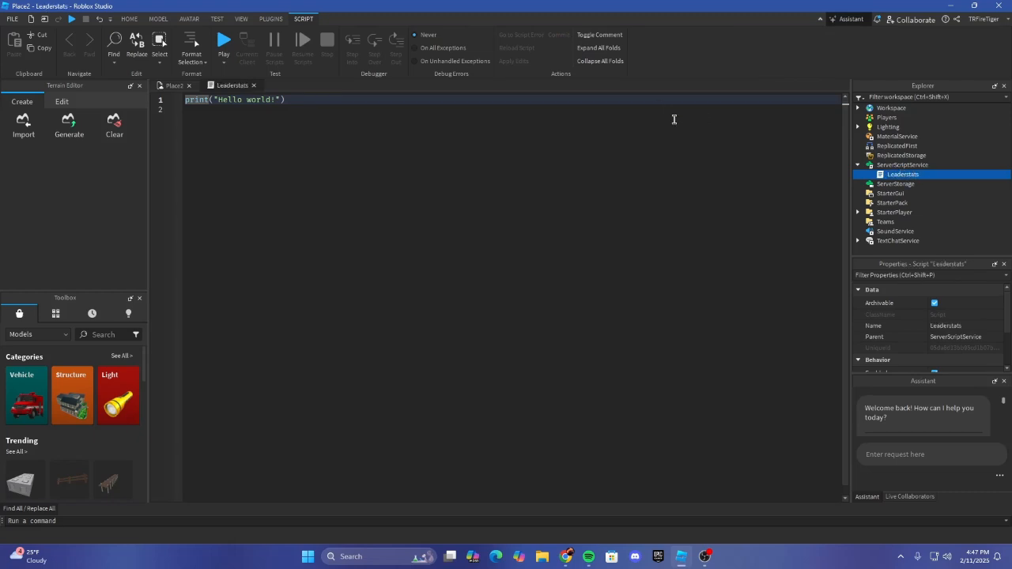
Step: Replace the default code in the Leaderstats script with local players = game:GetService("Players")
key(ctrl+a)
key(BackSpace)
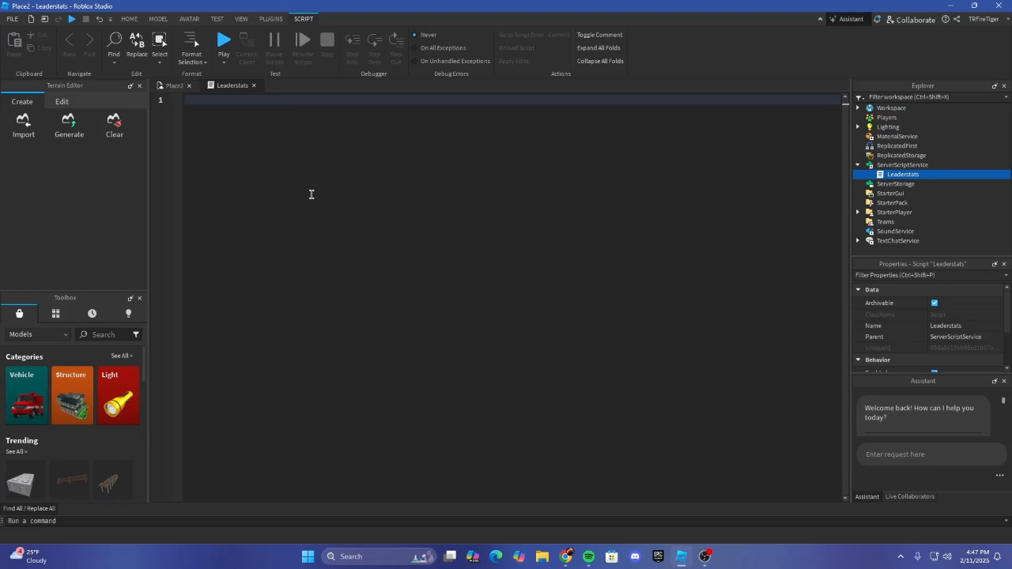
text(local)
text( players = game:He)
text(Get)
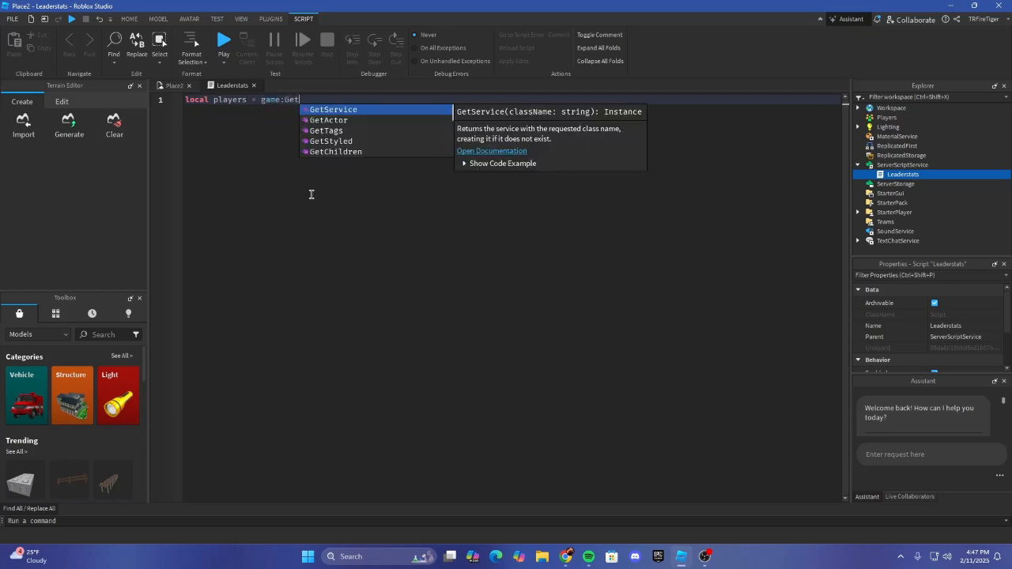
key(Tab)
text(")
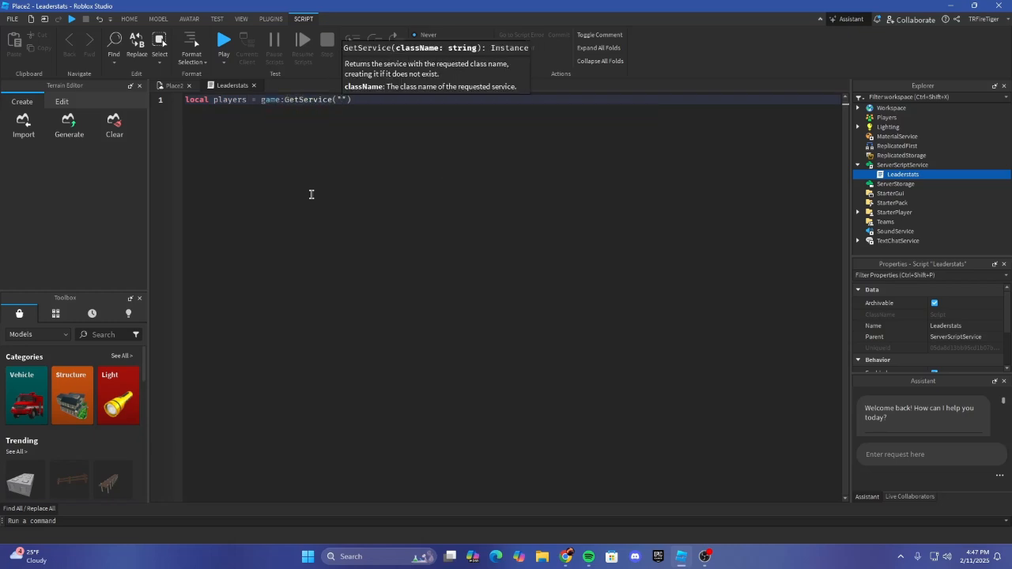
text(P)
key(Tab)
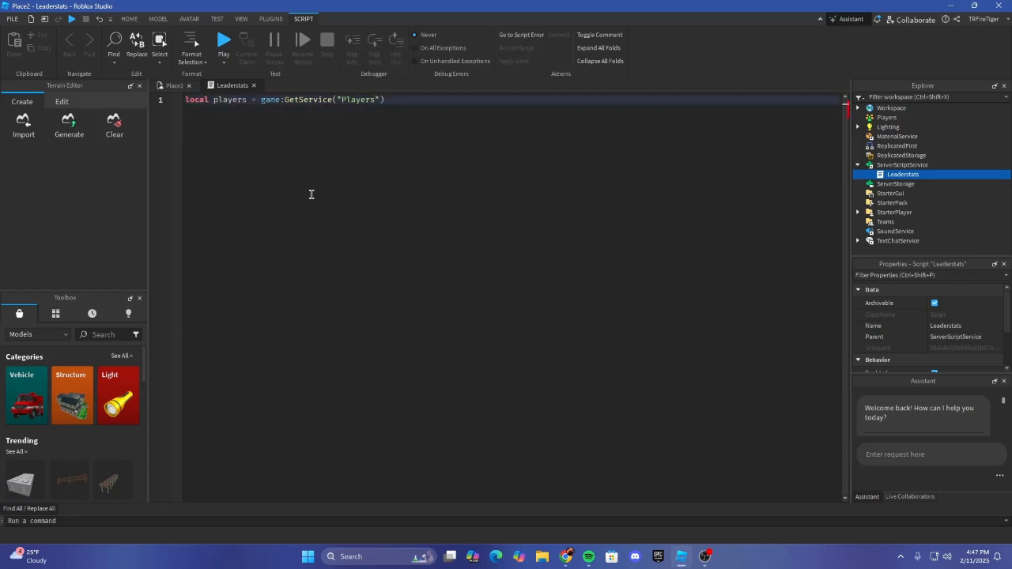
key(ctrl+s)
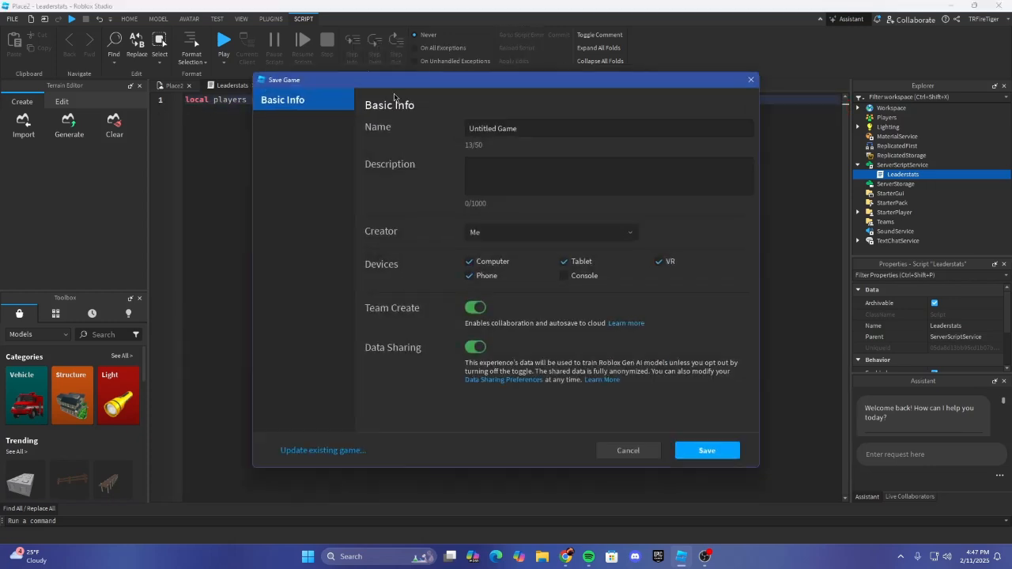
click(750, 81)
key(Return)
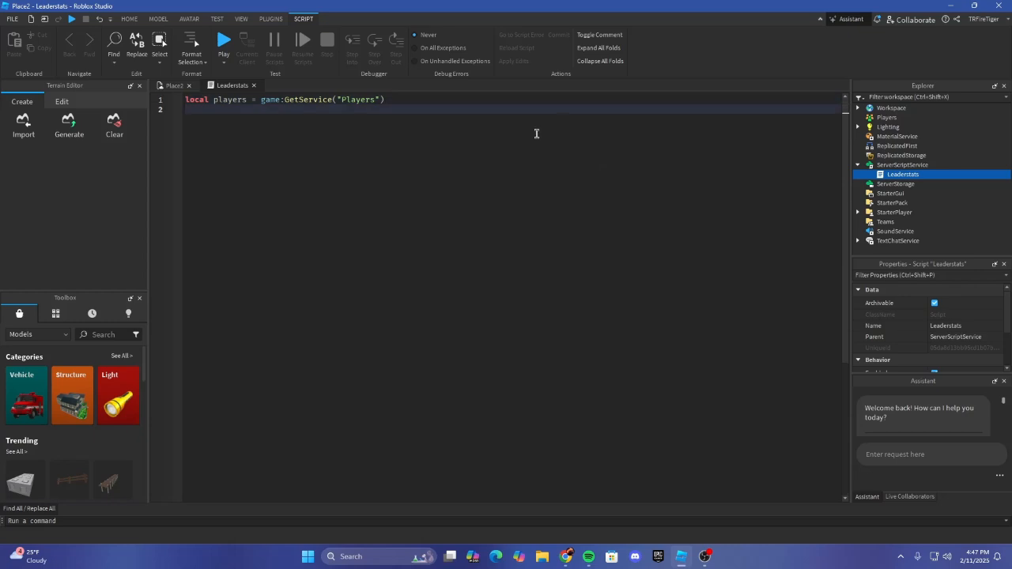
text(local)
key(BackSpace)
key(BackSpace)
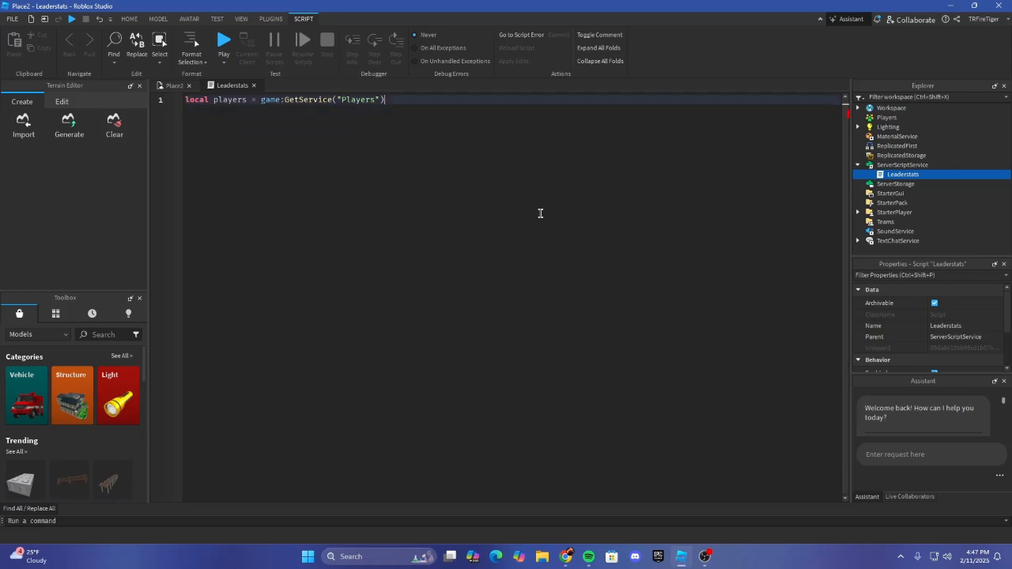
key(Return)
key(Return)
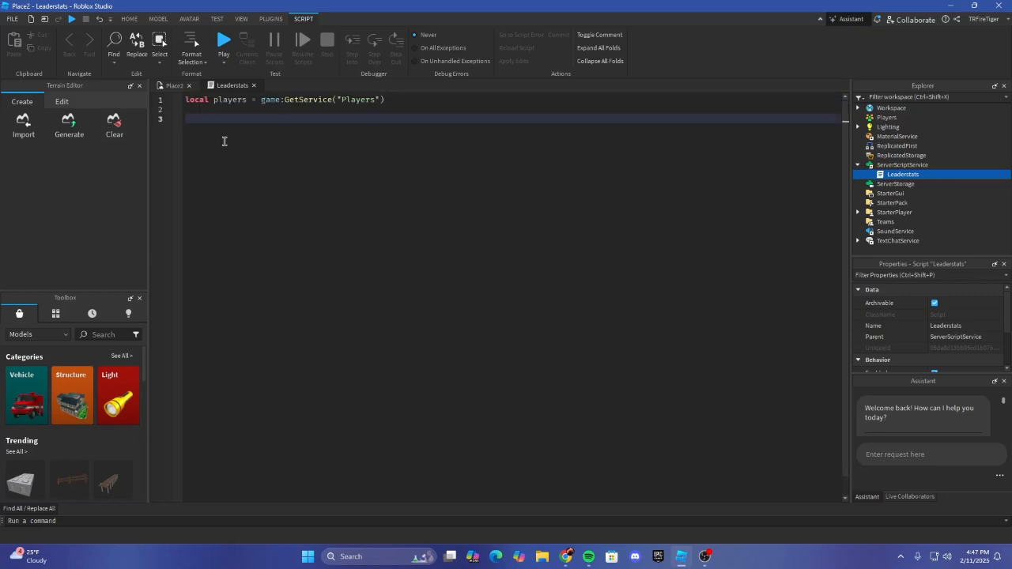
Step: Start a playtest of Place2 and look around the spawned character
click(173, 85)
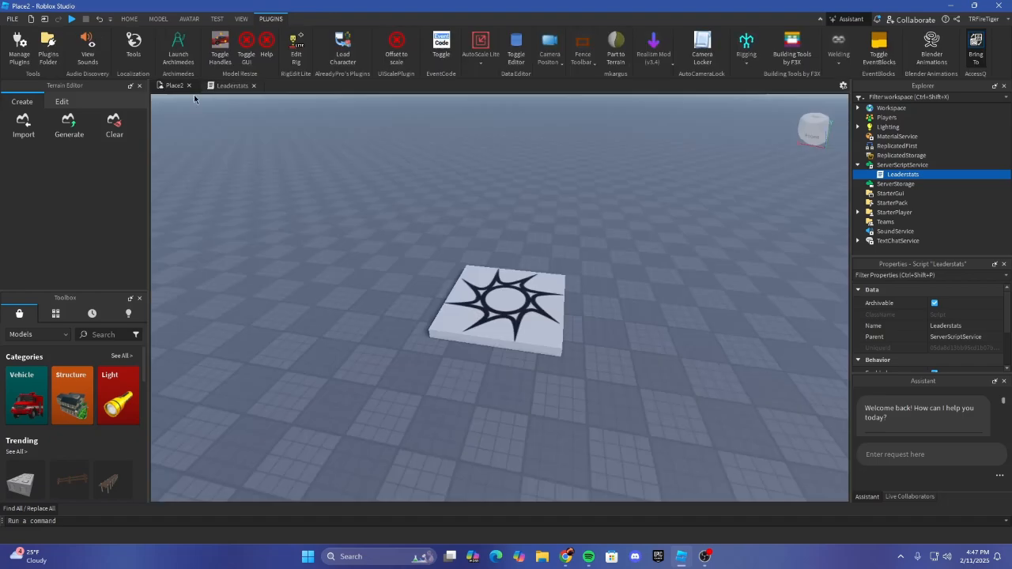
click(72, 19)
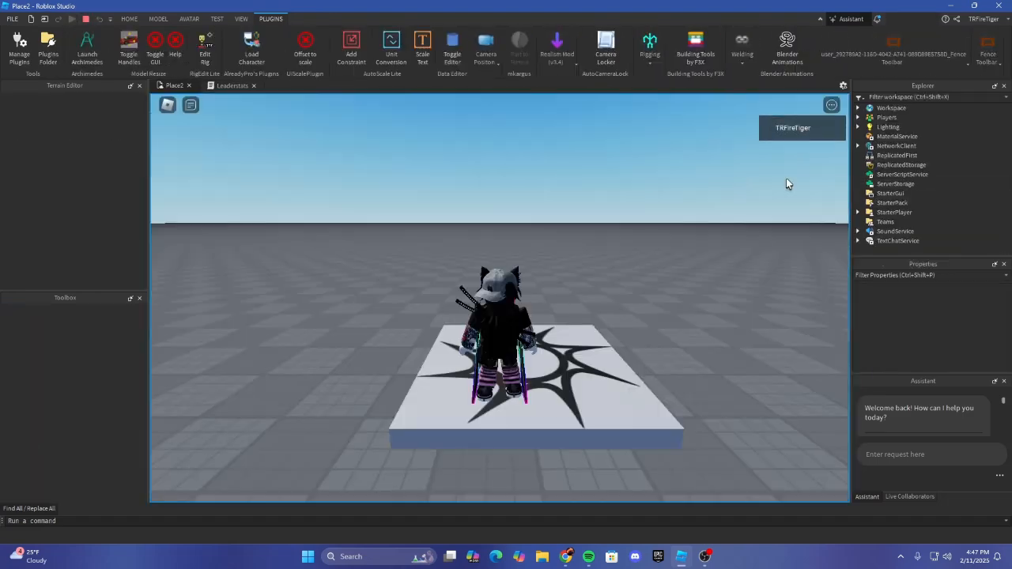
key(w)
right_drag(758, 192, 761, 162)
Step: During the playtest, expand Players in the Explorer and examine the joined player's object and its children
click(859, 109)
click(859, 117)
click(859, 108)
click(859, 118)
key(s)
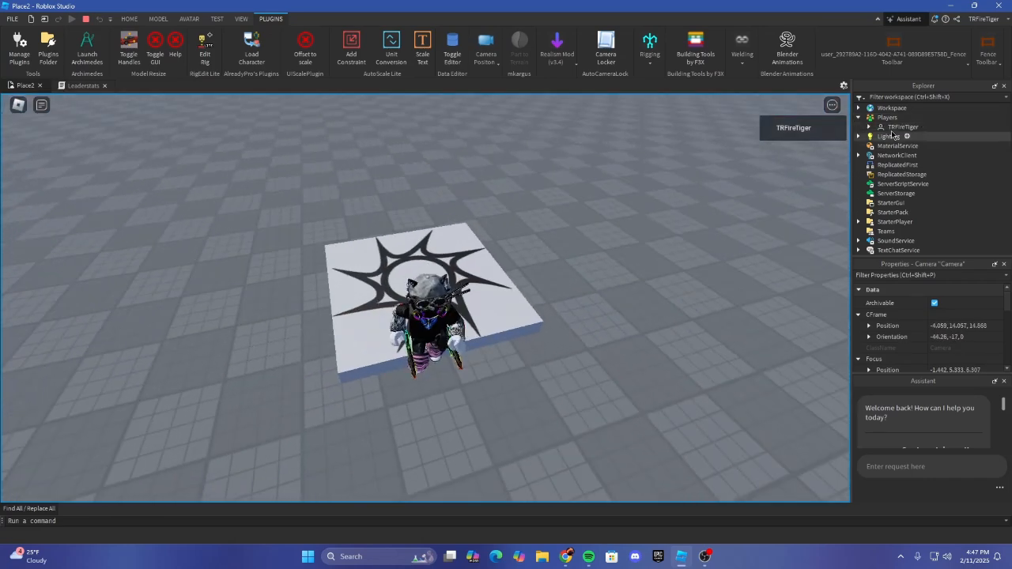
click(868, 127)
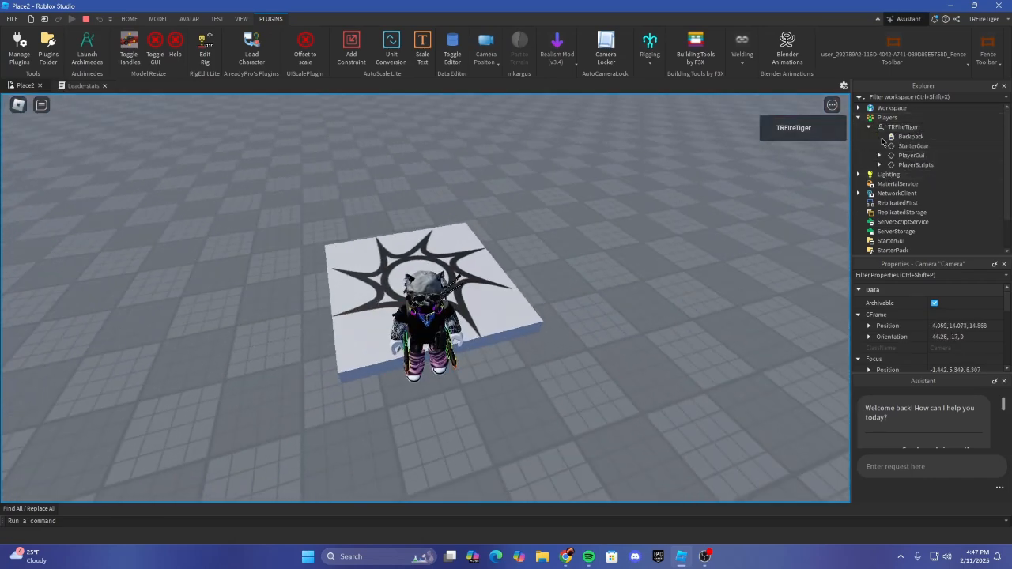
click(910, 136)
click(902, 128)
right_drag(795, 171, 796, 171)
right_drag(712, 186, 707, 183)
scroll(910, 152, down, 1)
scroll(895, 158, up, 1)
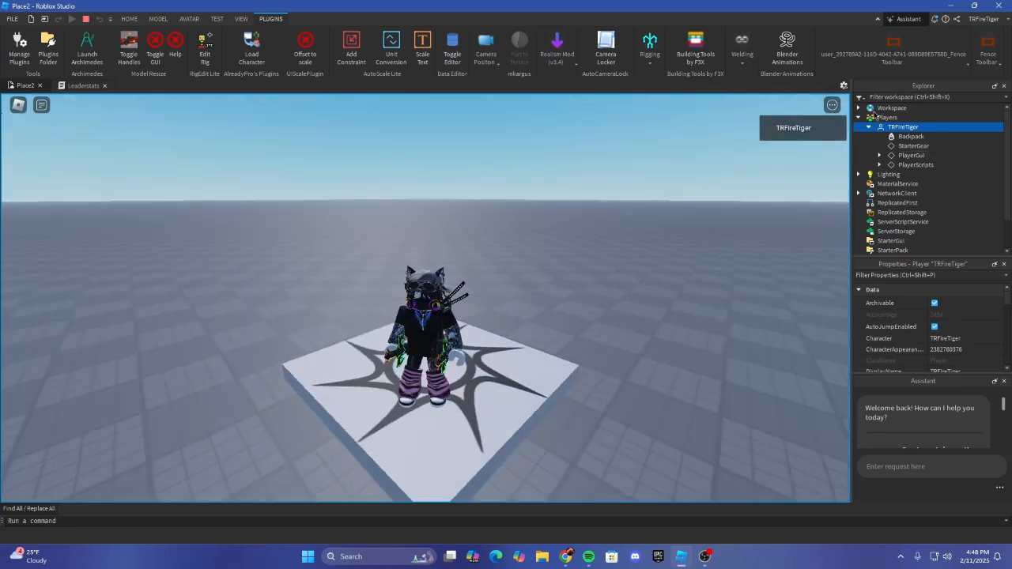
Step: Stop the playtest and return to the Leaderstats script, leaving a blank line below the Players service declaration
click(85, 18)
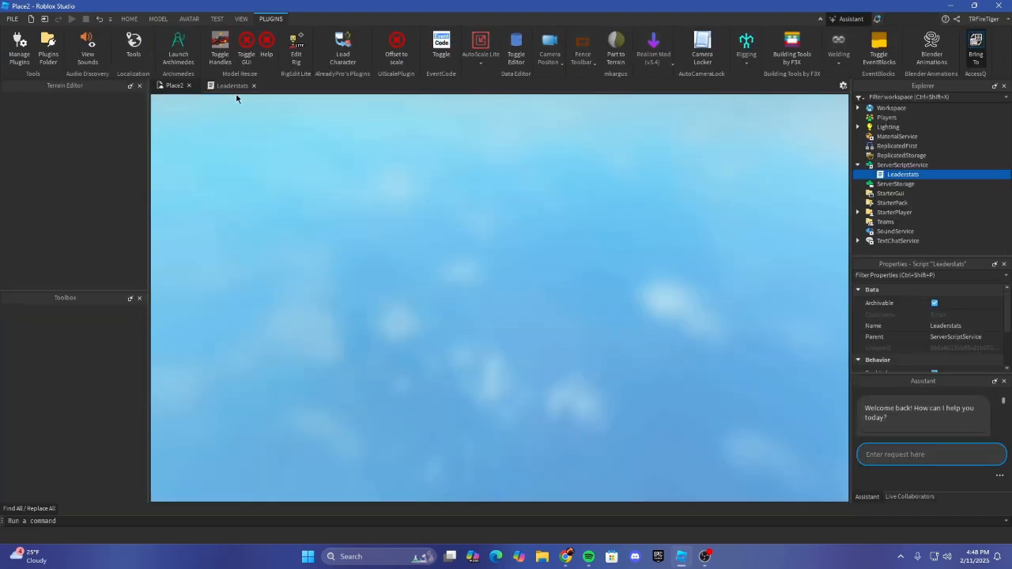
click(233, 86)
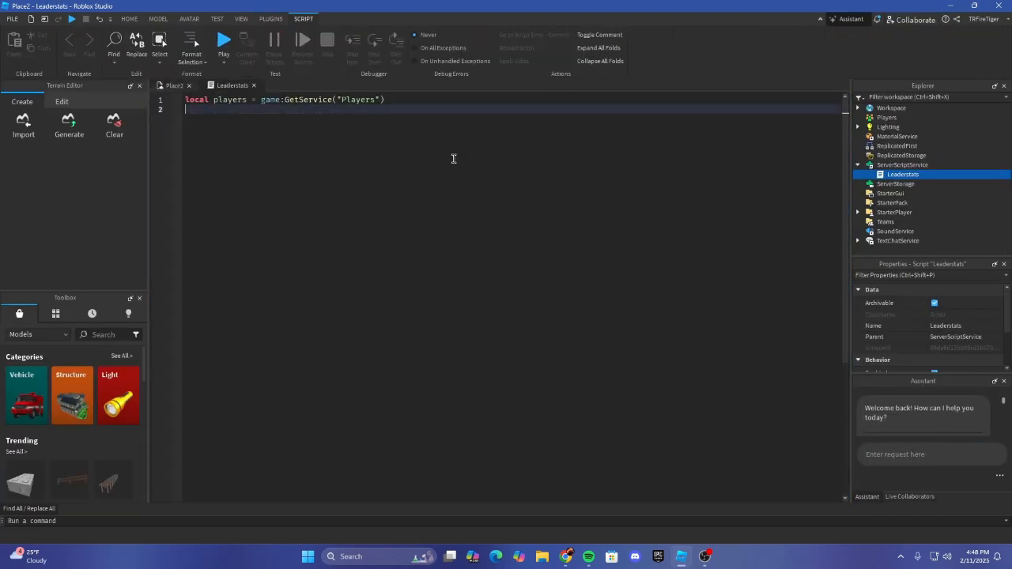
key(BackSpace)
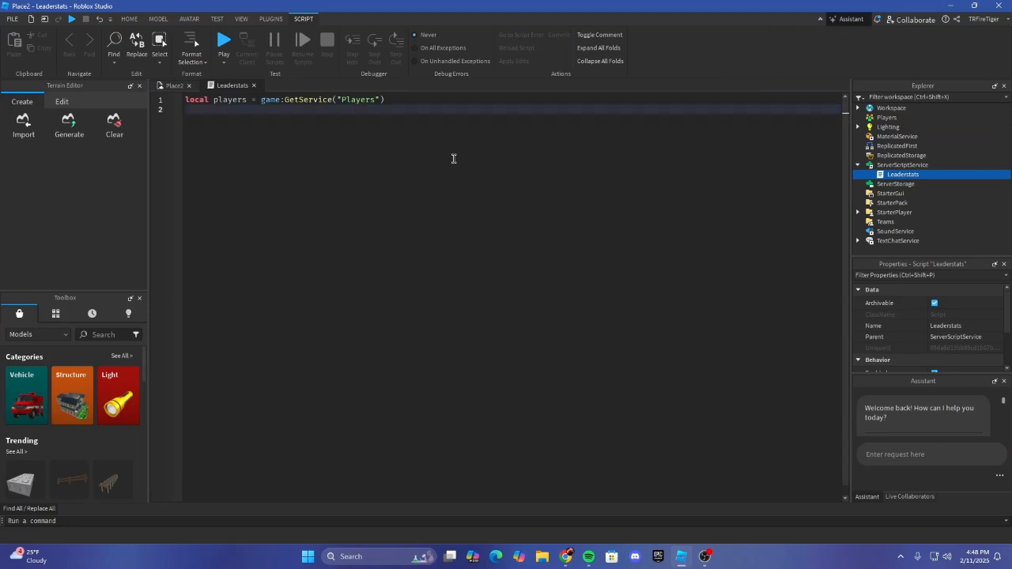
text(local)
key(ctrl+BackSpace)
key(Return)
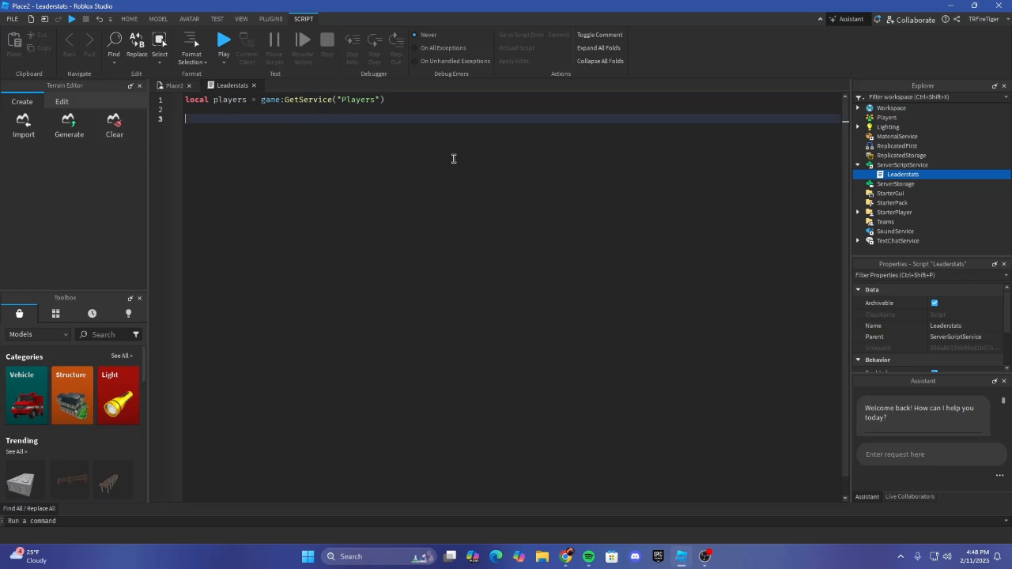
Step: Connect an anonymous function to the join event with players.PlayerAdded:Connect(function() and open its body
text(players.pl)
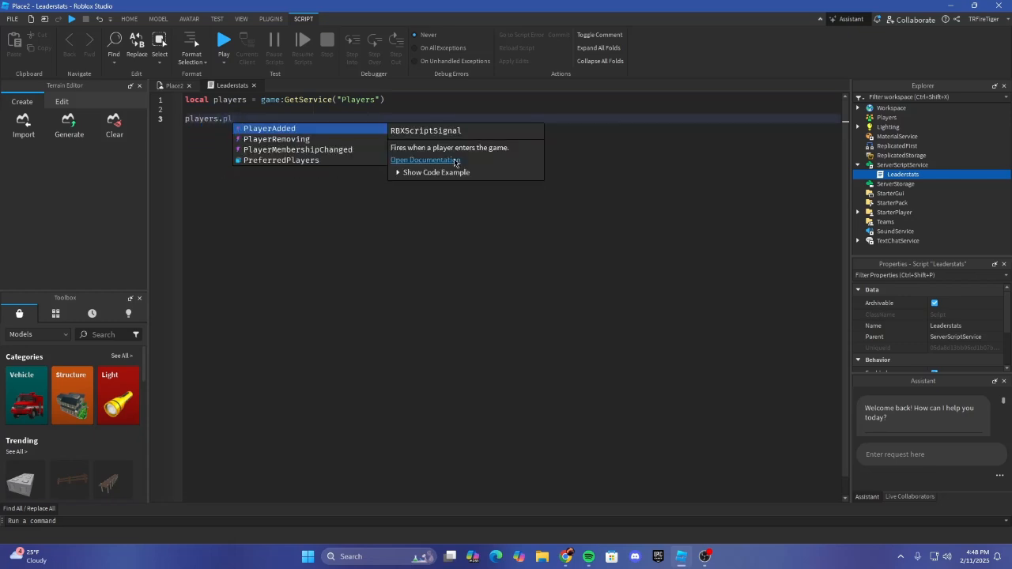
key(Tab)
text(:C)
key(Tab)
text(f)
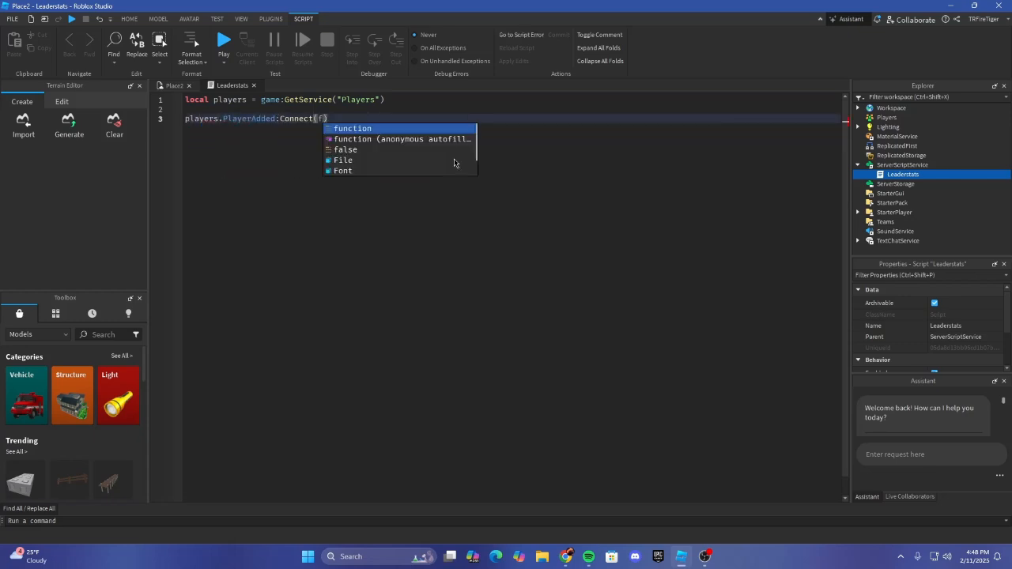
key(Tab)
text(()
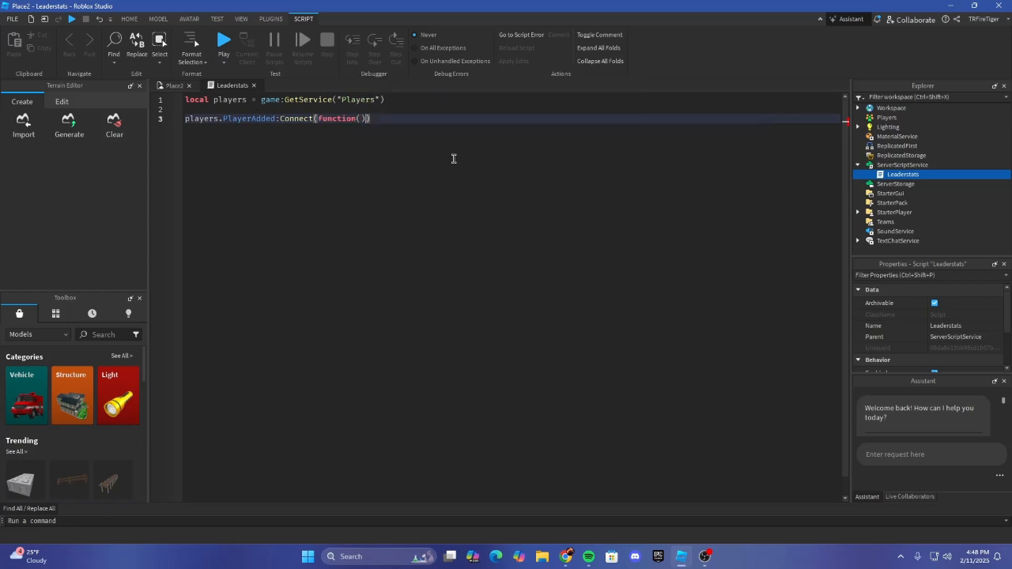
key(Return)
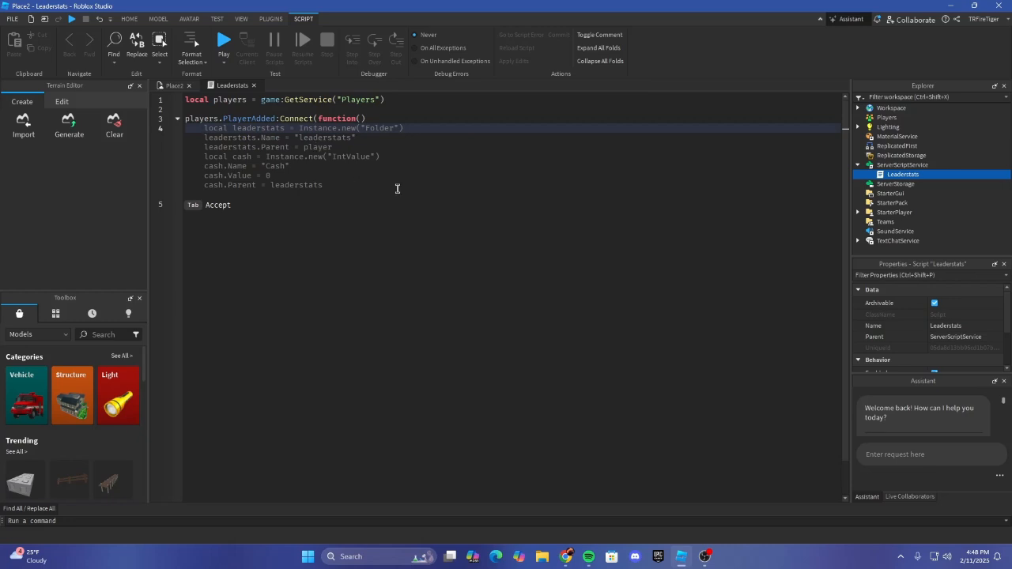
Step: Inside the PlayerAdded function, declare local leaderstats = Instance.new("Folder")
text(local leade4r)
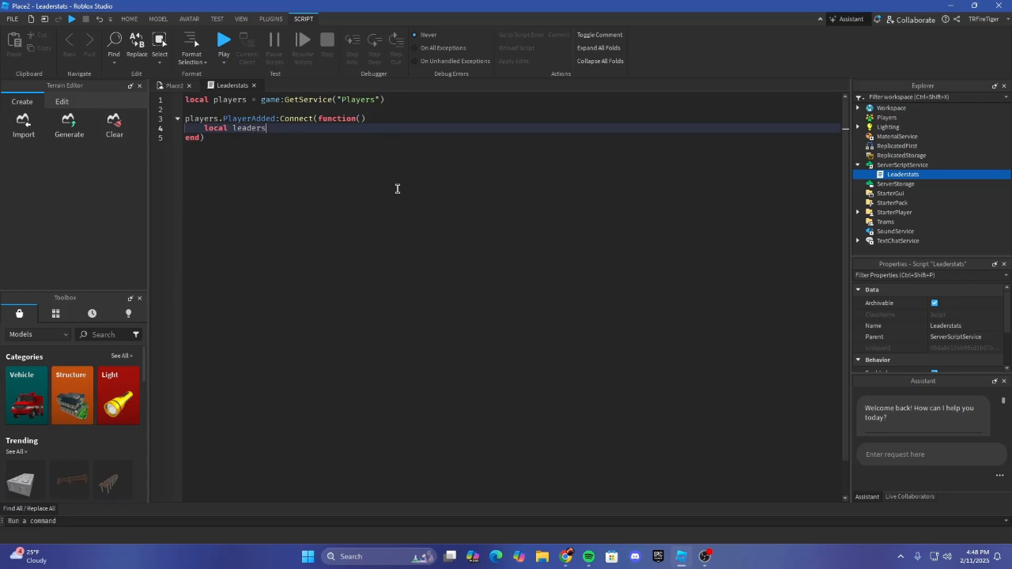
text(tats = Instance.)
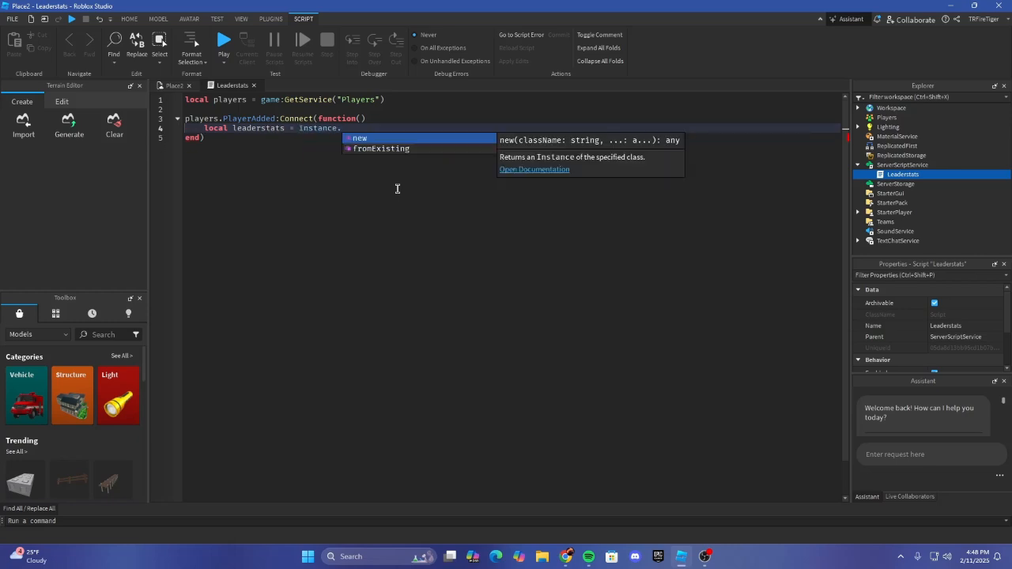
key(Tab)
text("Folder"))
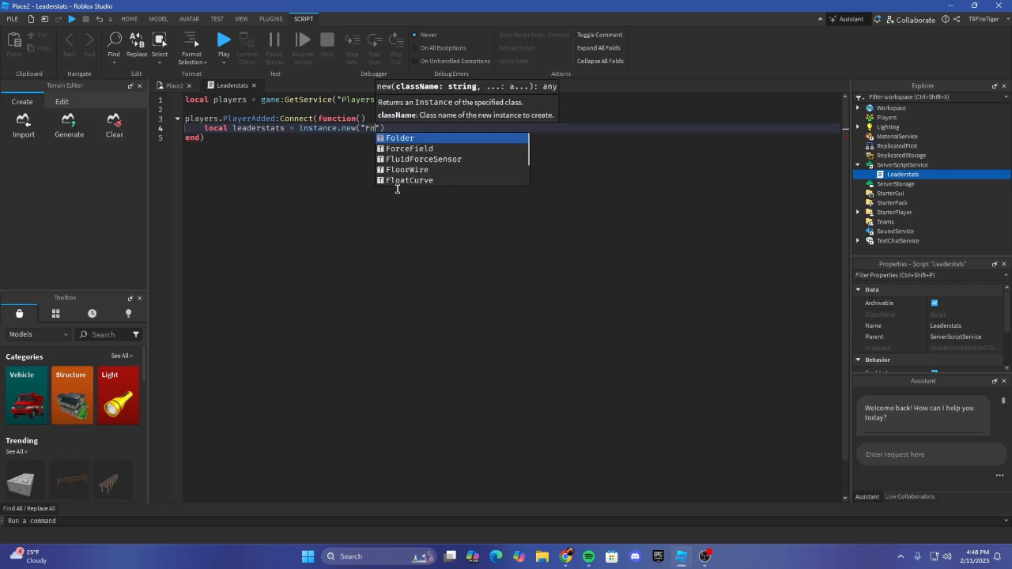
Step: Name the new folder with the line leaderstats.Name = leaderstats inside the PlayerAdded function
key(Return)
text(leaderstats.Name)
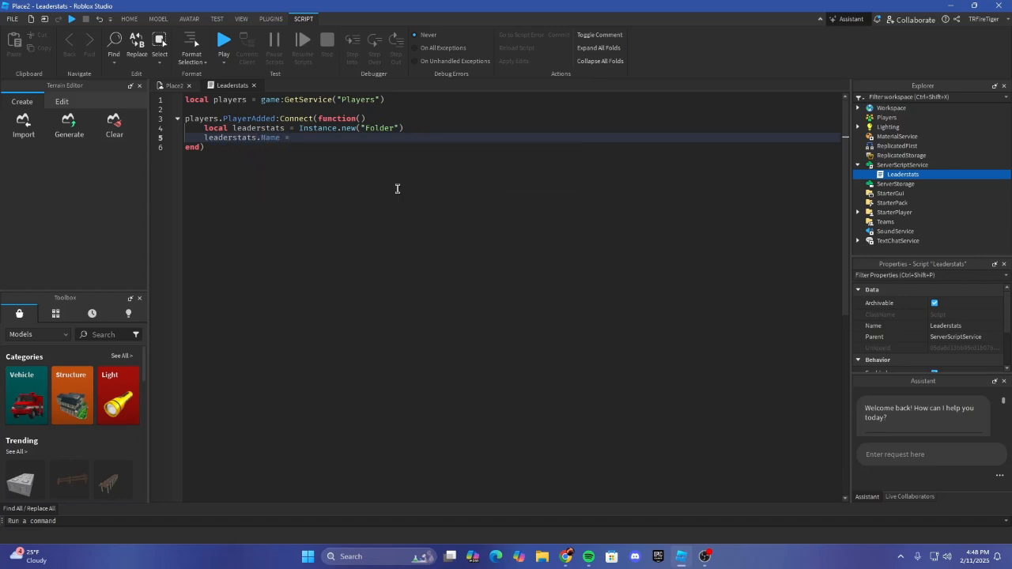
text( = leaderstats)
key(Return)
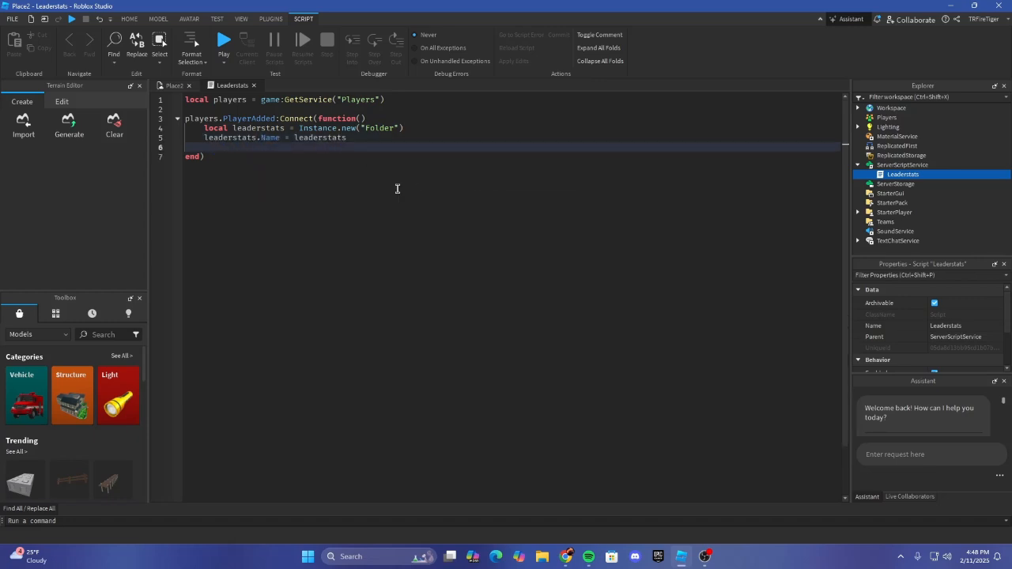
Step: Add leaderstats.Parent = plr and give the PlayerAdded function the parameter plr
text(leaderstats.)
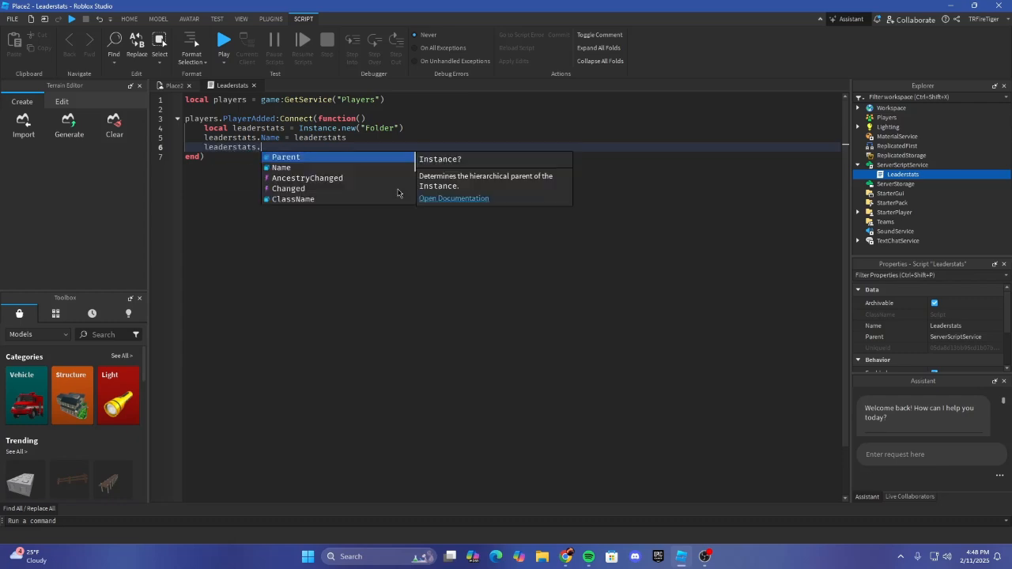
text(Parent = )
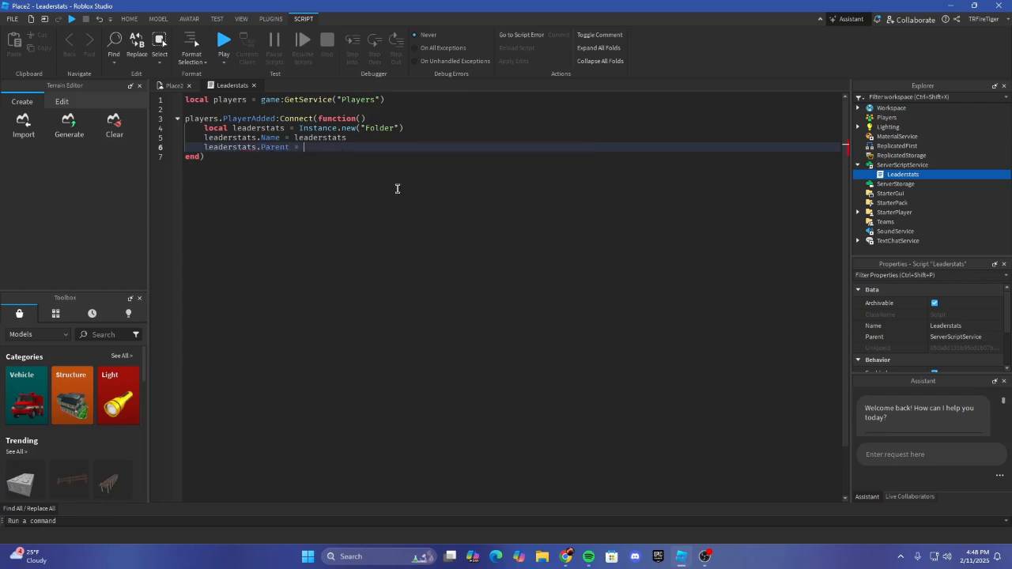
text(playerslayers)
click(361, 119)
text(plr)
double_click(320, 147)
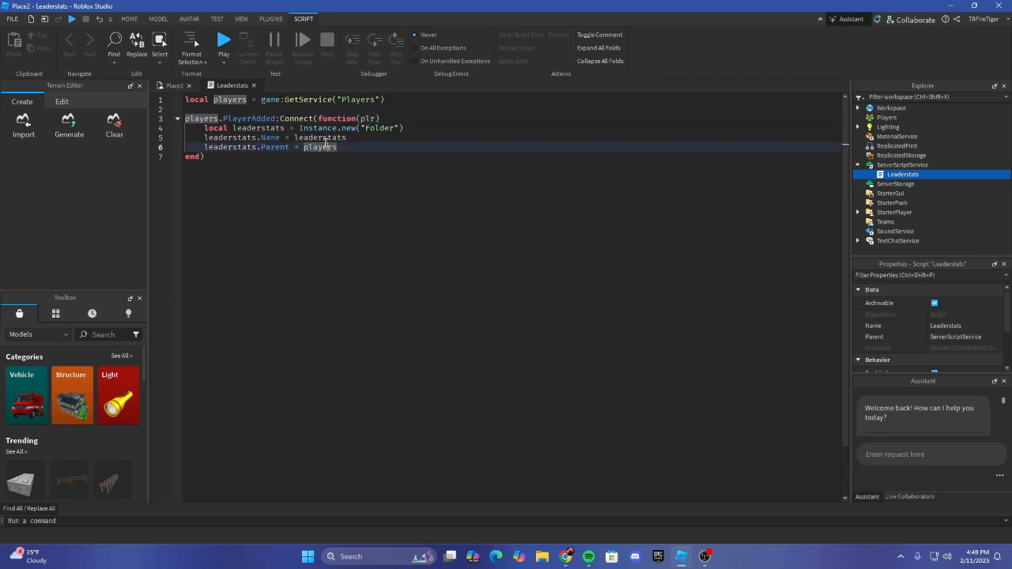
key(BackSpace)
text(plr)
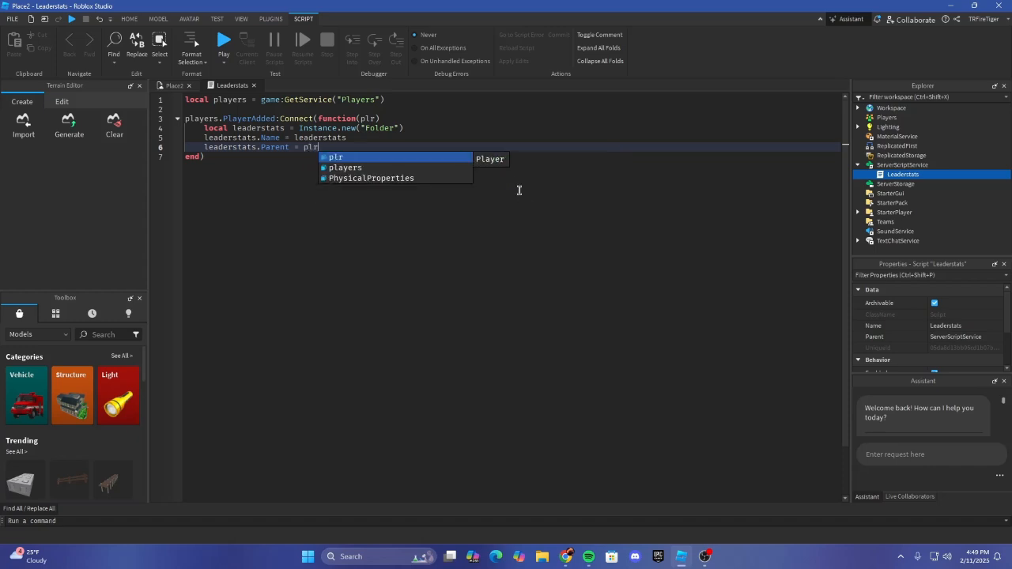
key(ctrl+s)
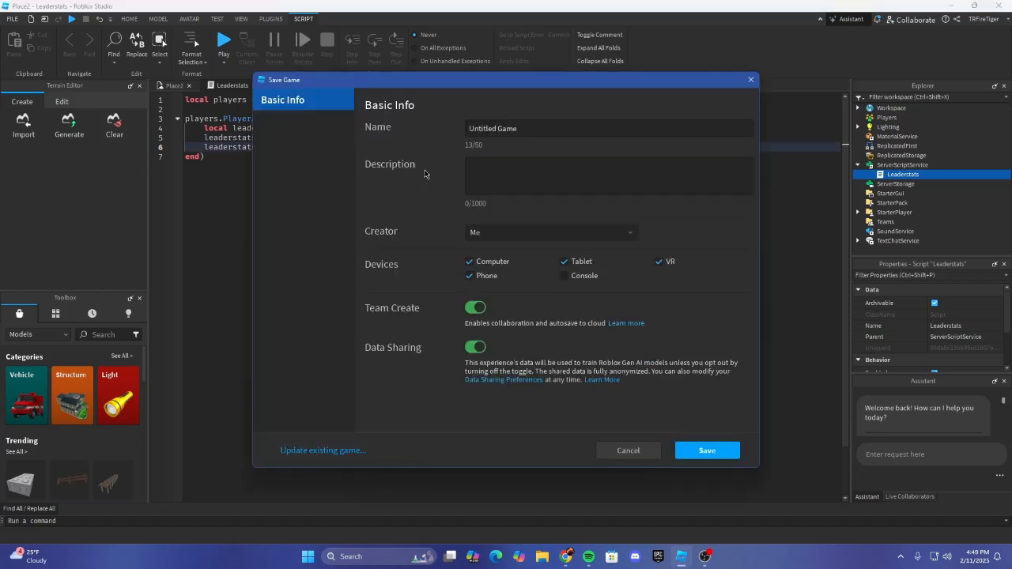
click(628, 451)
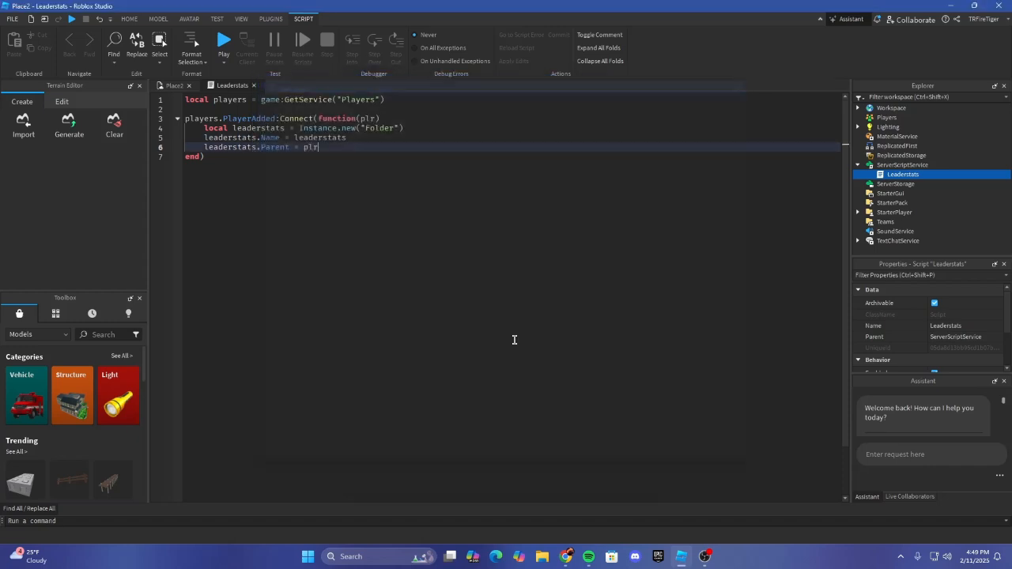
click(407, 100)
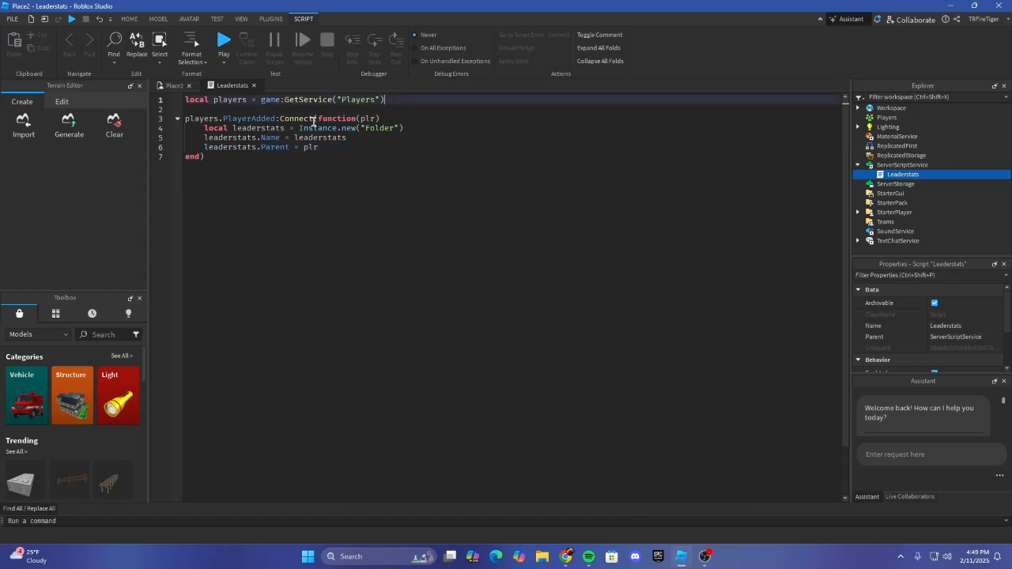
triple_click(196, 101)
key(BackSpace)
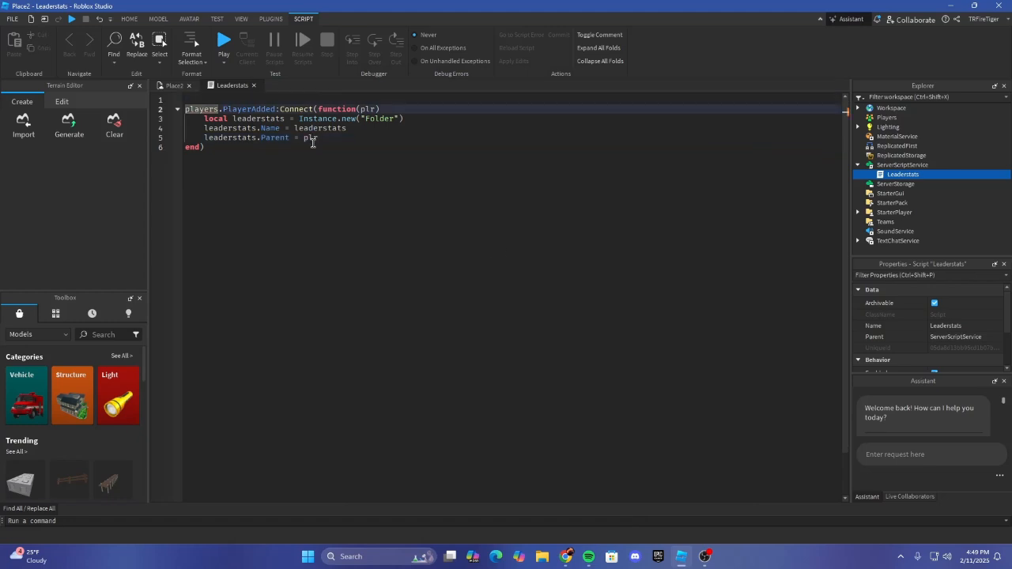
key(ctrl+z)
click(411, 128)
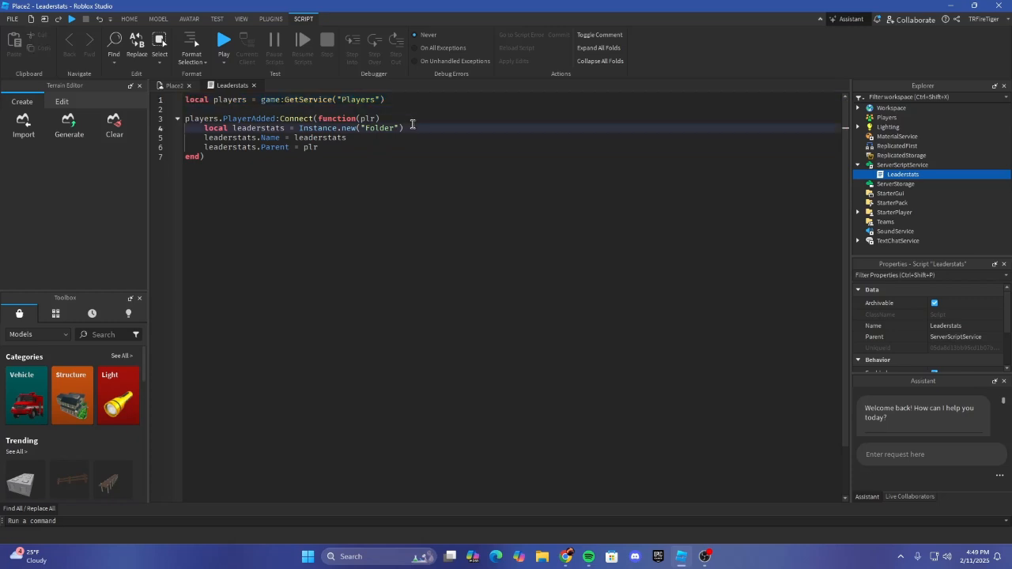
click(411, 119)
Step: Save the game to Roblox under the name Tutorial and dismiss the save dialog
key(ctrl+s)
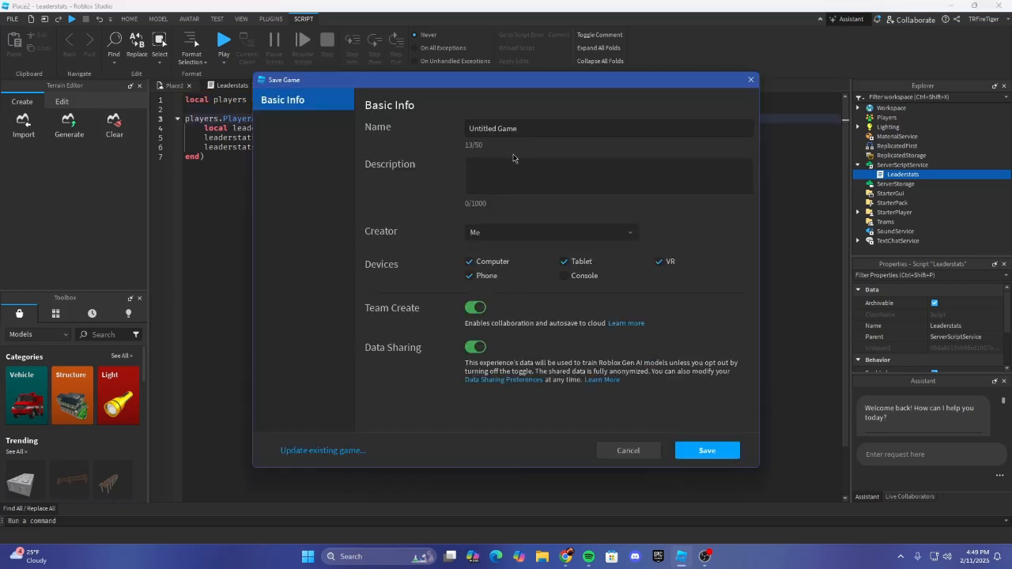
click(583, 128)
key(ctrl+a)
text(Tutorial)
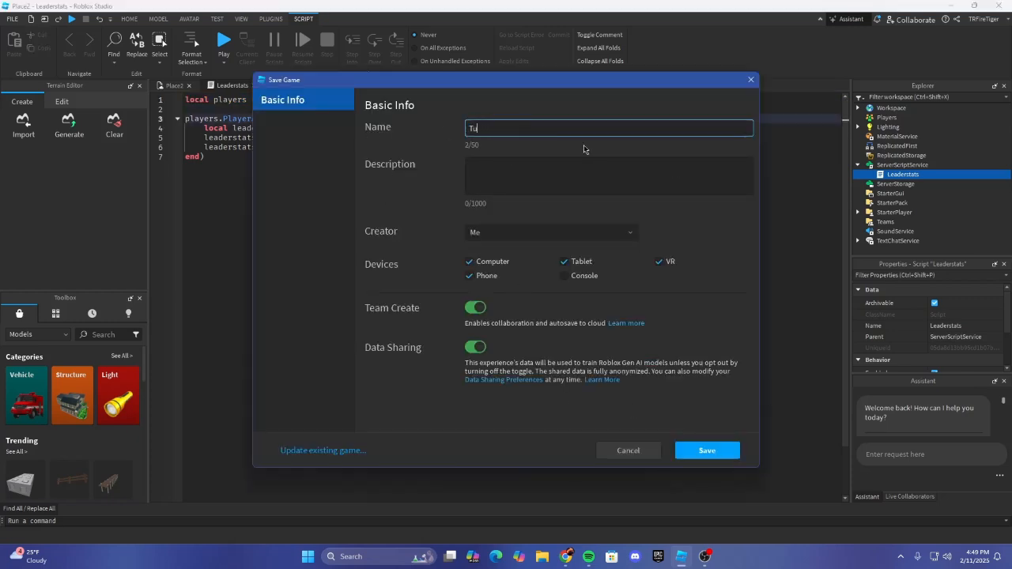
click(692, 449)
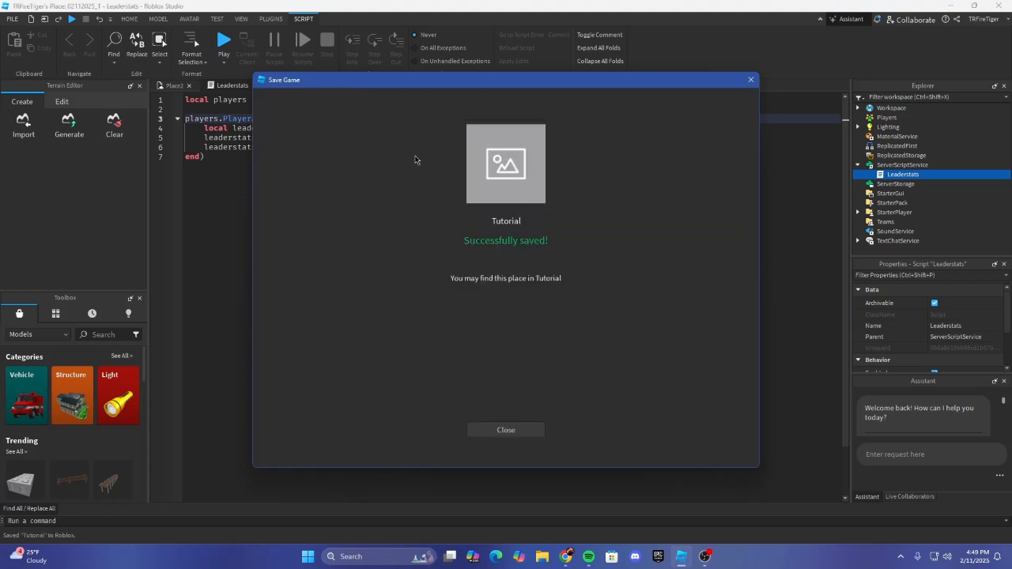
click(506, 431)
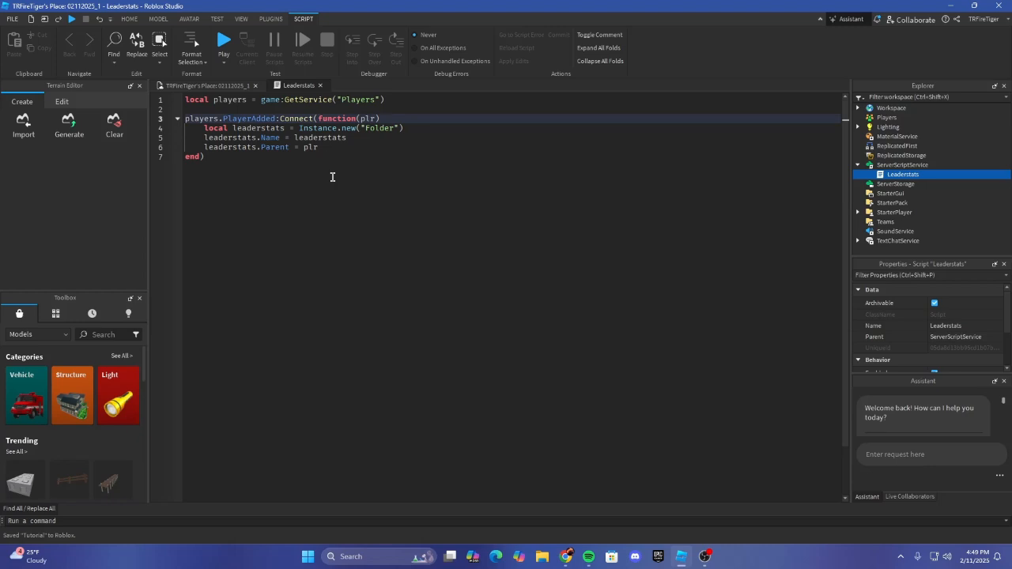
Step: Add a blank line below the leaderstats.Parent line, and close and reopen the saved Tutorial experience
key(Return)
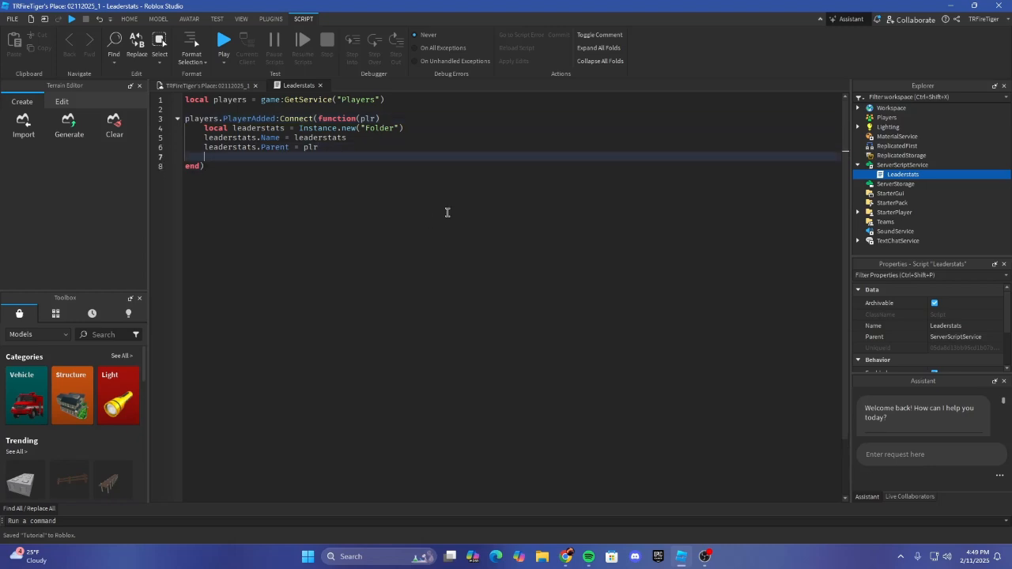
key(alt+F4)
click(473, 286)
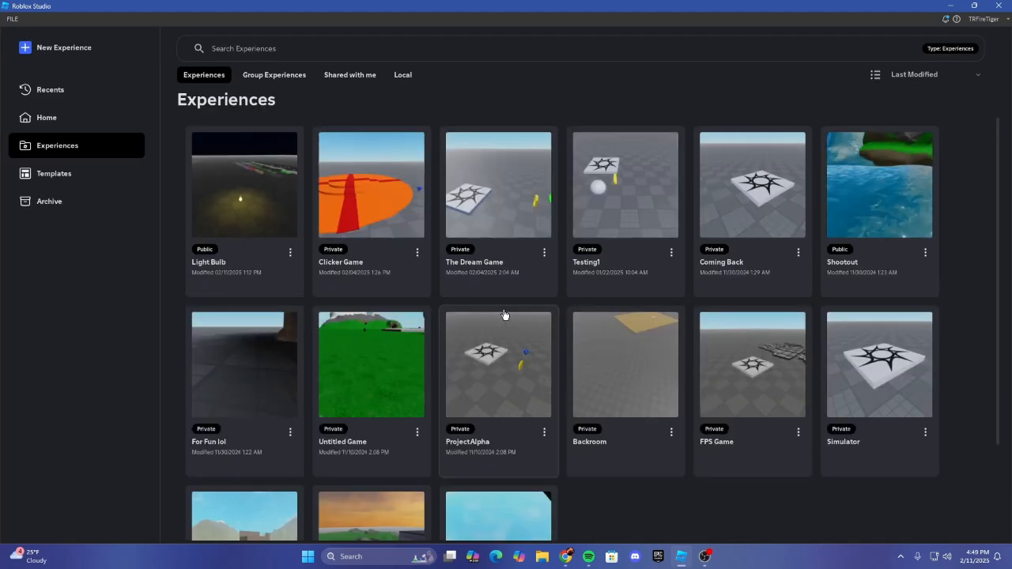
click(68, 120)
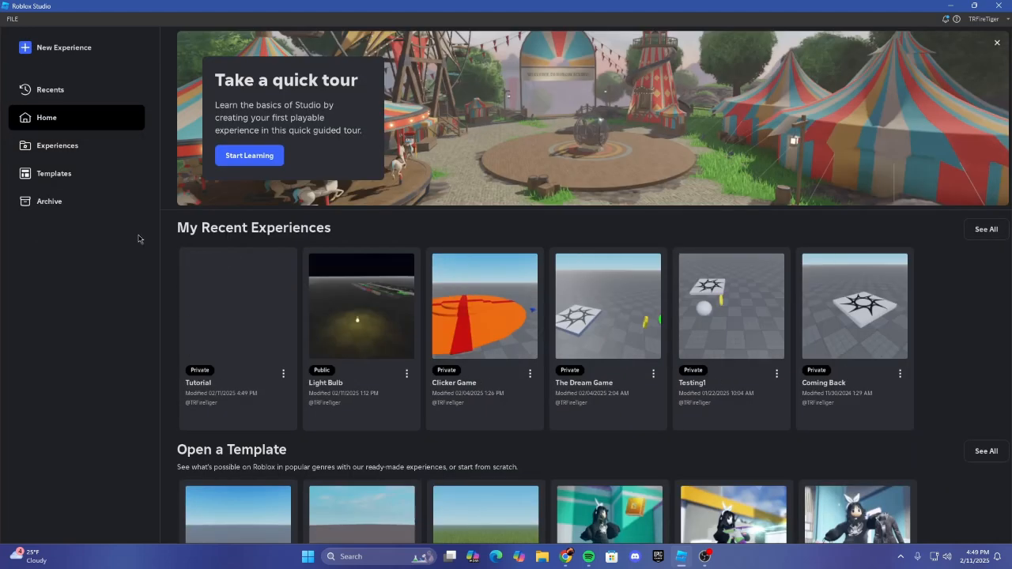
click(236, 265)
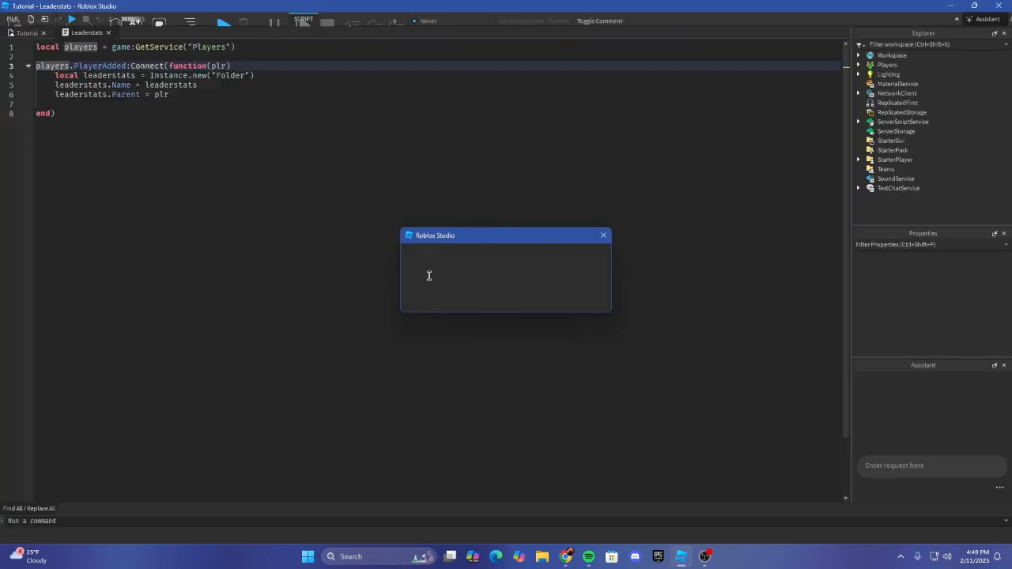
click(215, 156)
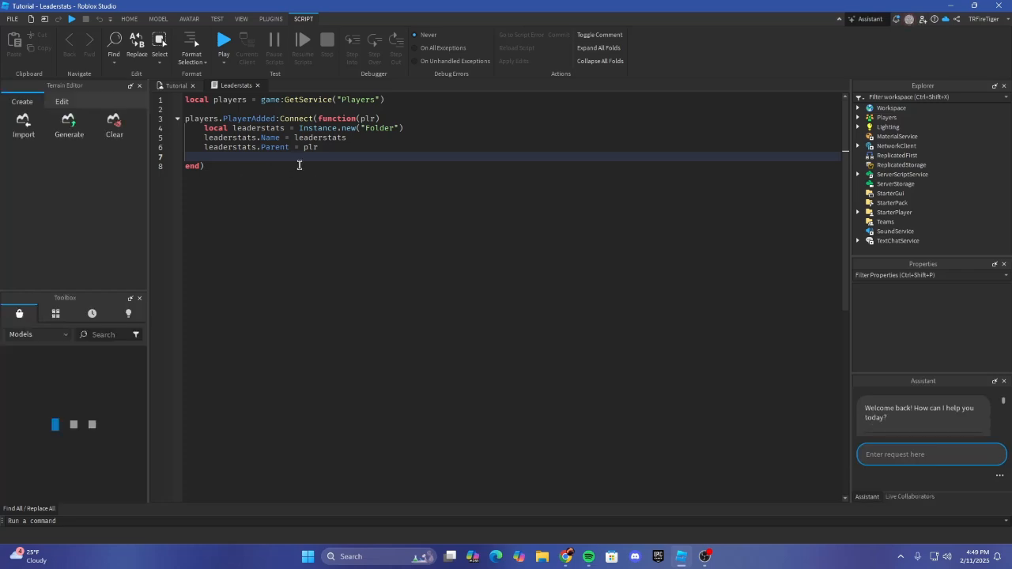
Step: Below the leaderstats lines, leave a blank line and declare local coins = Instance.new("IntValue")
click(301, 161)
key(Return)
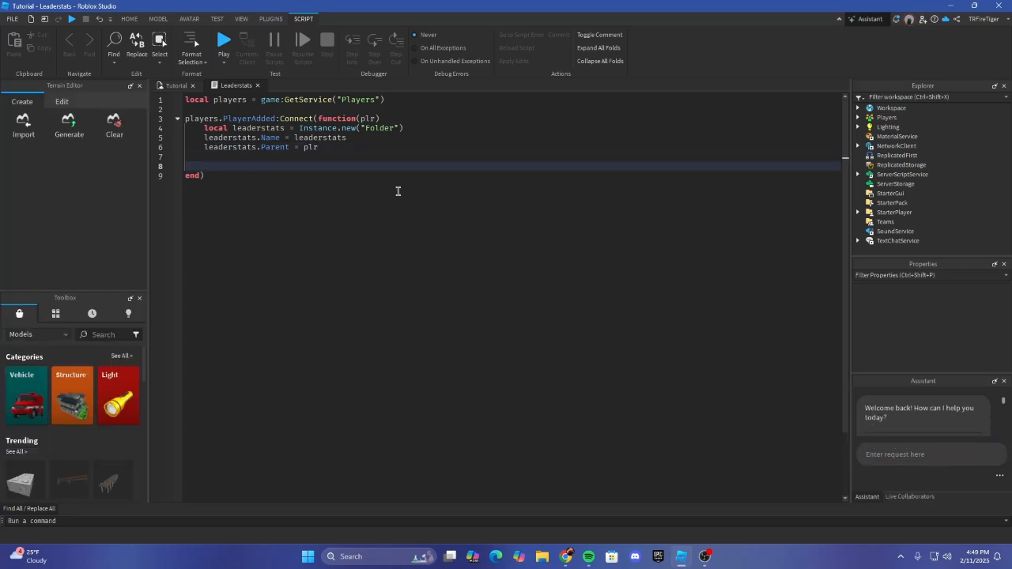
text(local)
text(coins = Instance.)
text(.new("Int)
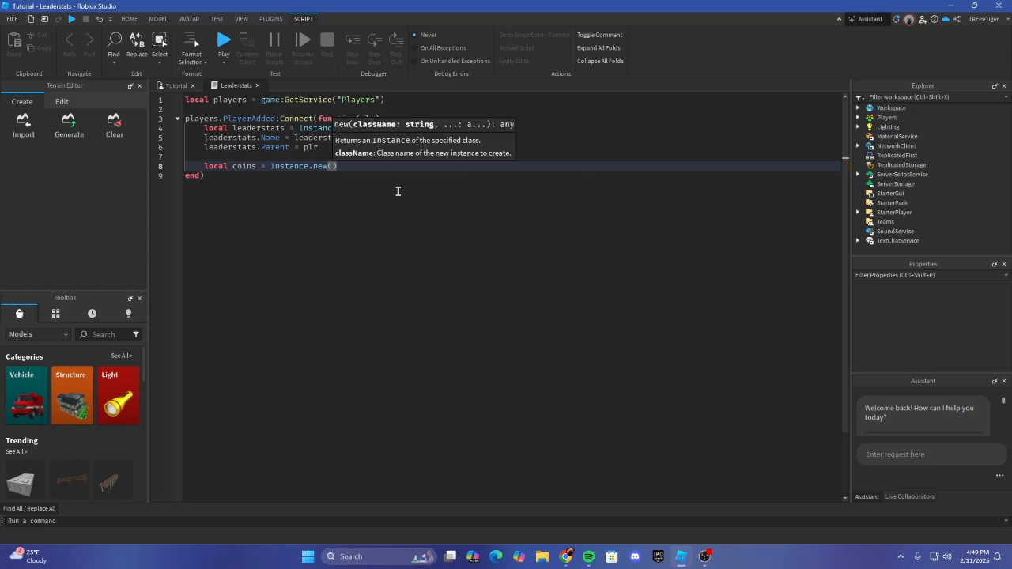
key(Tab)
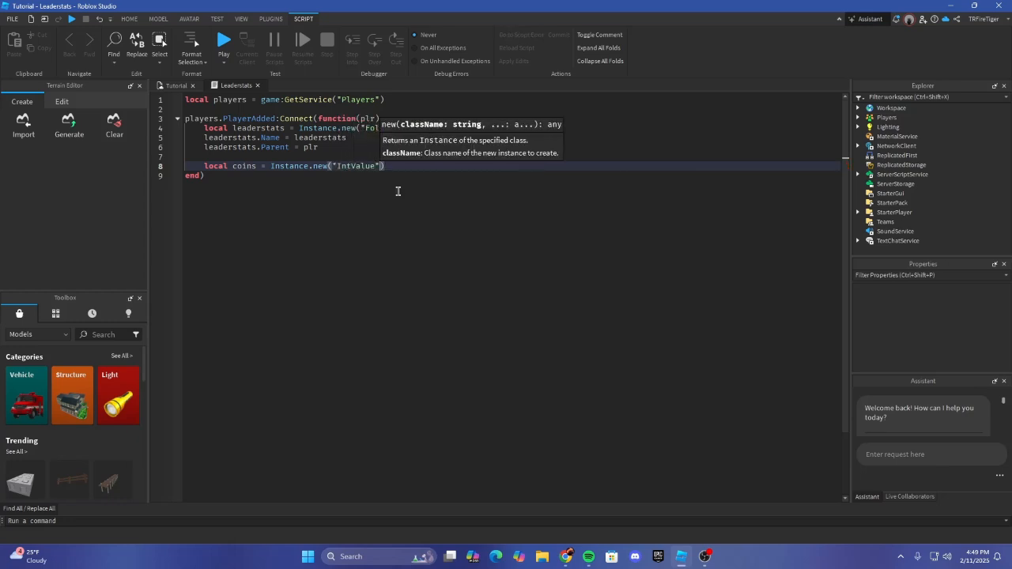
key(End)
Step: Name the coins value with the line coins.Name = "Coins"
key(Return)
text(coins)
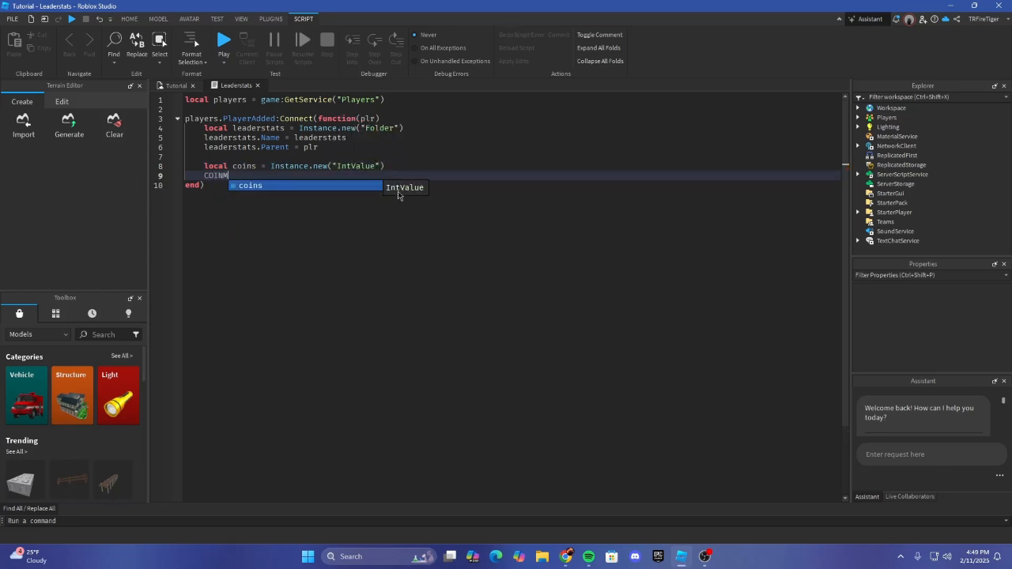
text(.Name =)
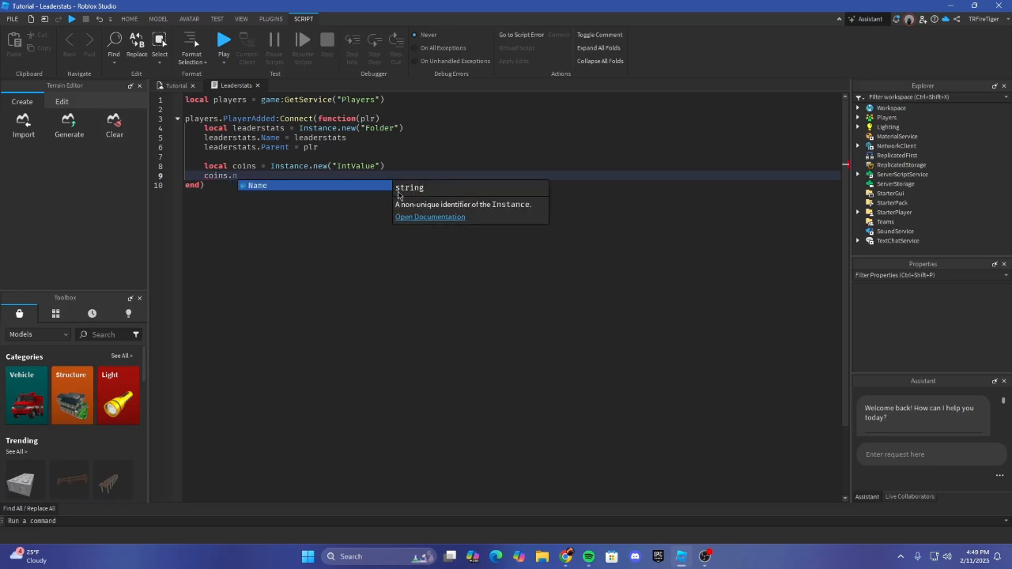
text( Co)
key(BackSpace)
key(BackSpace)
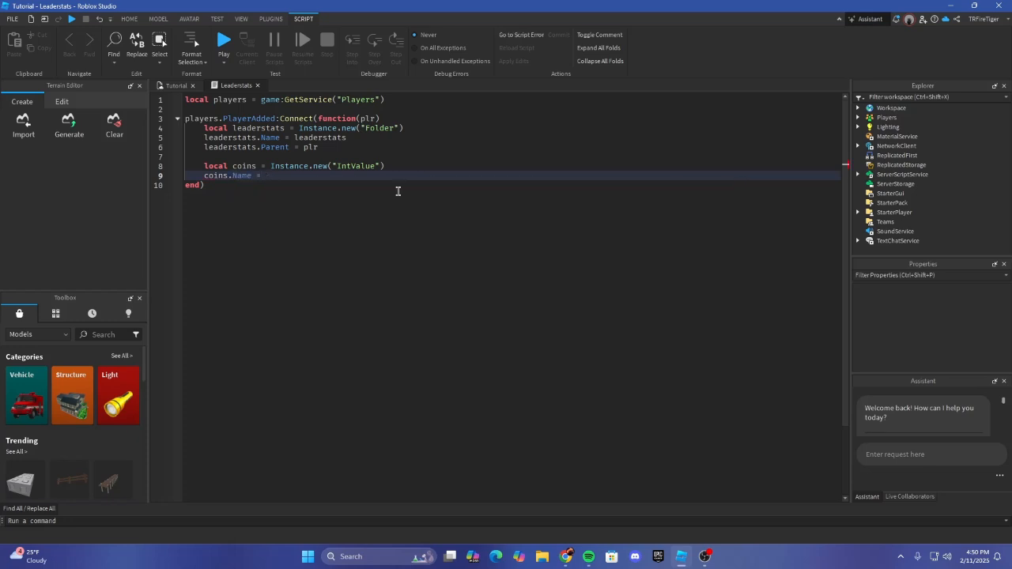
text("Coinsd)
Step: Enclose the value of leaderstats.Name in quotation marks so it reads "leaderstats"
double_click(320, 137)
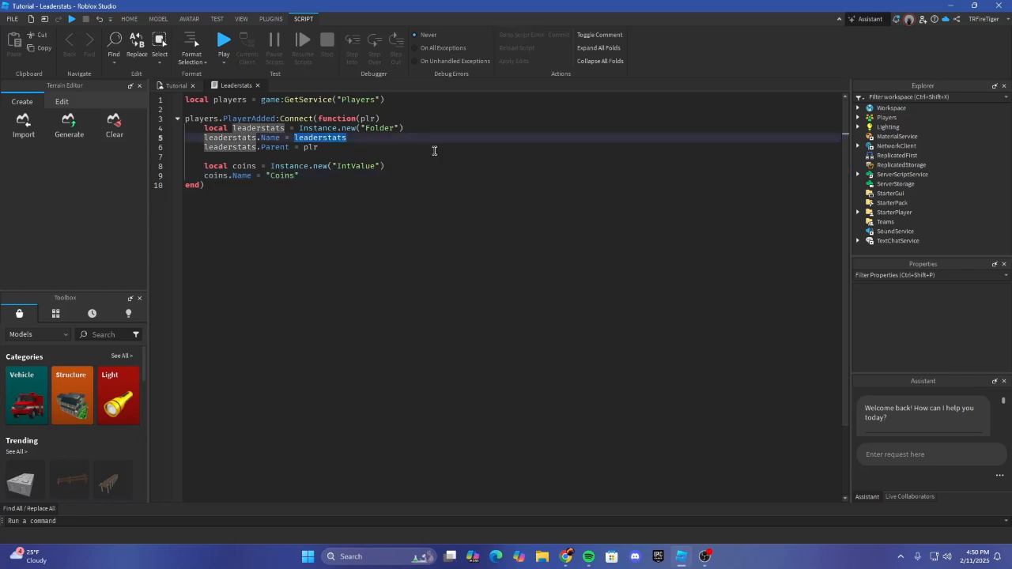
text(")
click(408, 177)
click(385, 132)
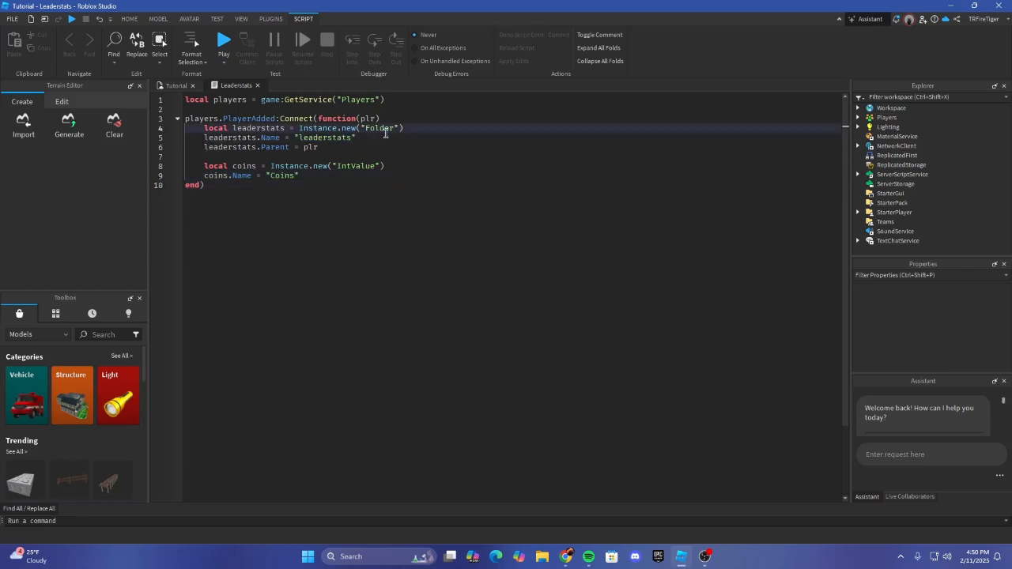
Step: Parent the coins value to the folder with coins.Parent = leaderstats and save the experience
click(353, 172)
key(Return)
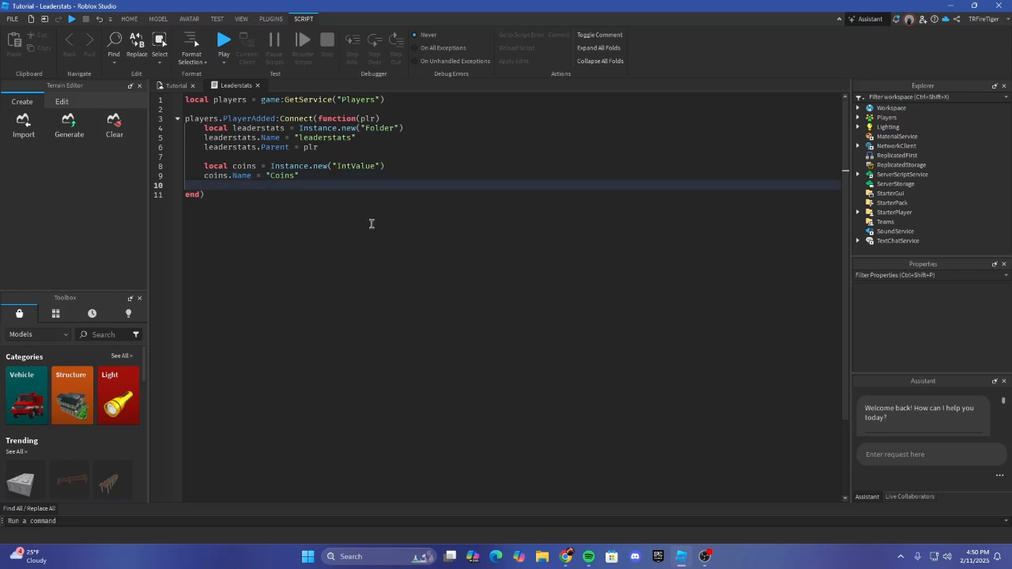
text(coins.Parent = leaderstats)
click(385, 193)
key(ctrl+s)
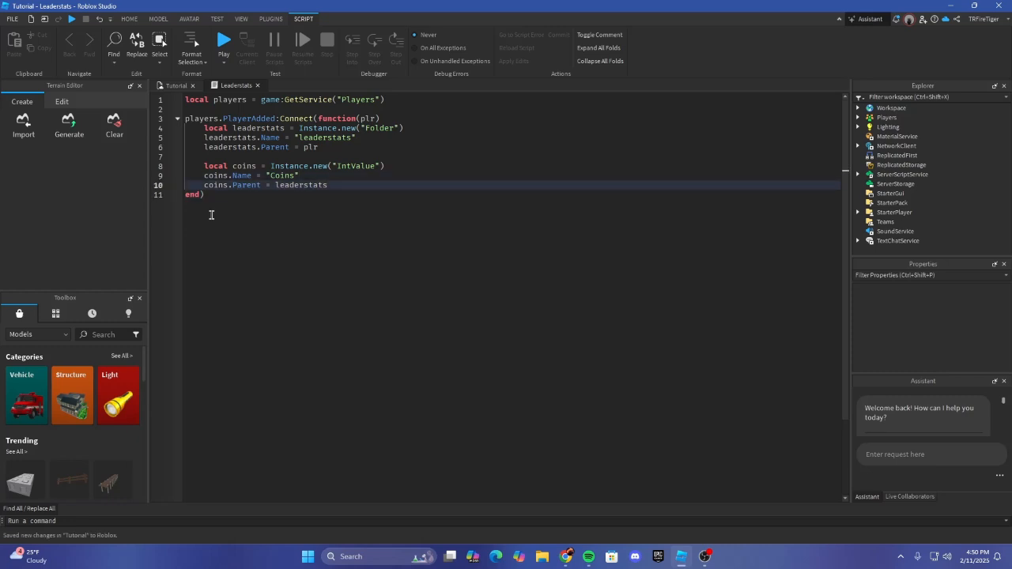
Step: Playtest the experience, examine the Coins value in the joined player's leaderstats folder, and stop the playtest to return to the script
click(178, 85)
click(73, 22)
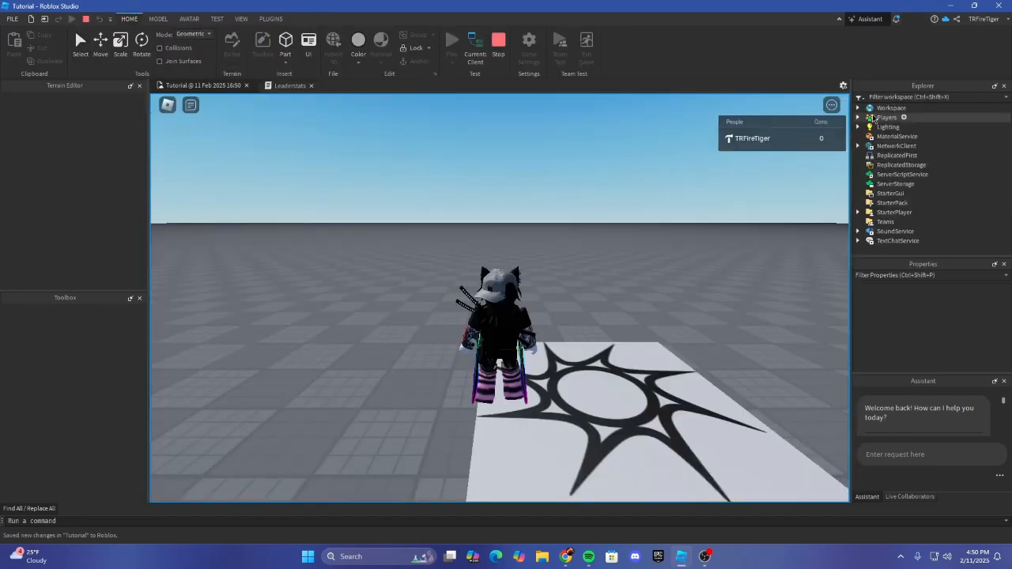
click(858, 118)
click(868, 127)
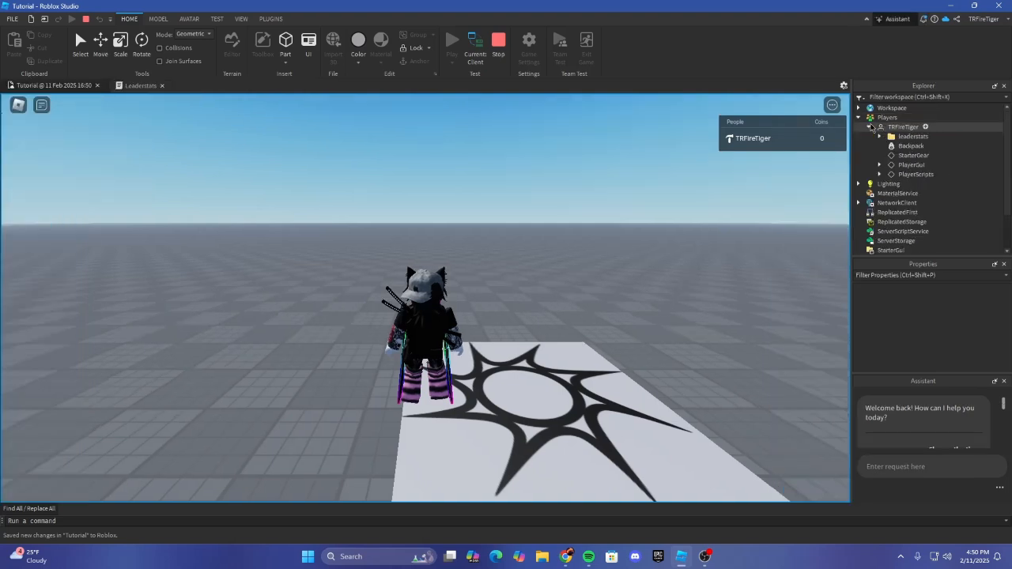
click(879, 137)
click(915, 145)
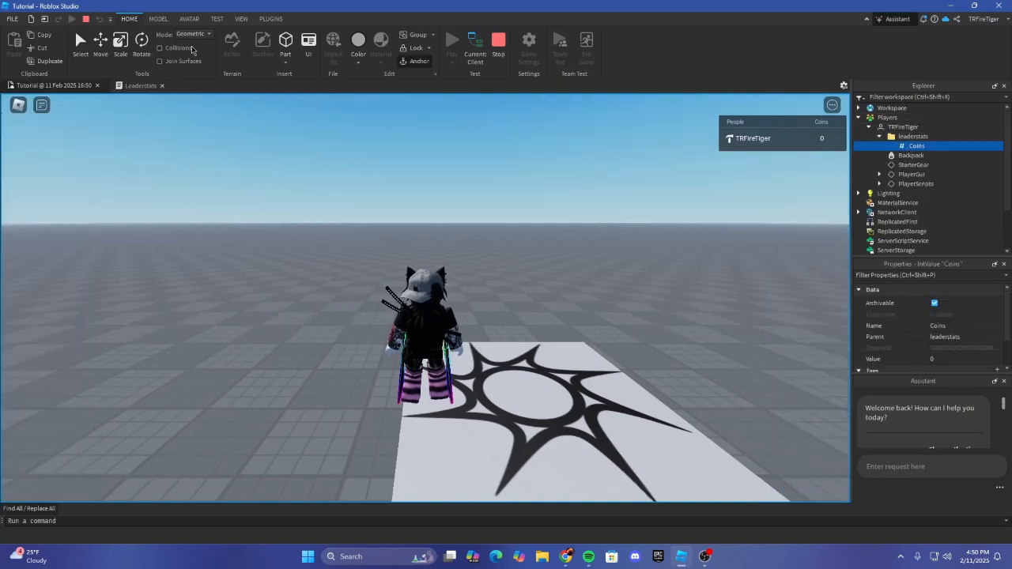
click(86, 19)
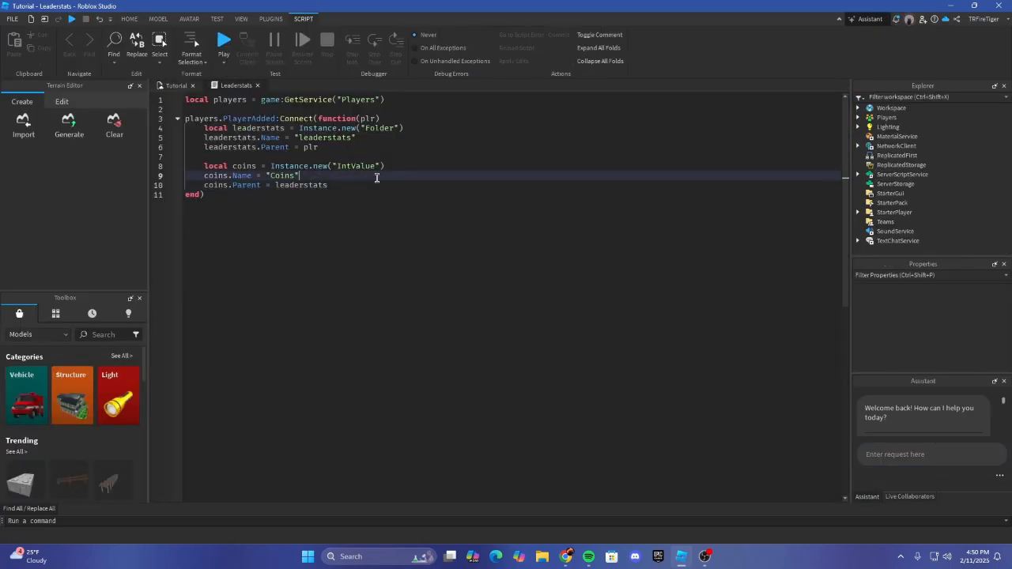
click(431, 185)
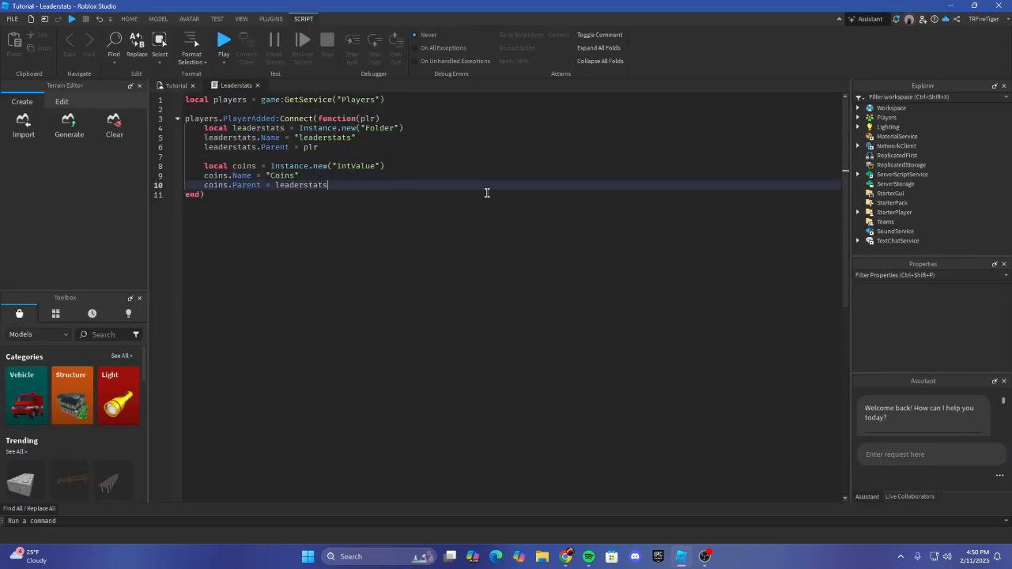
click(559, 214)
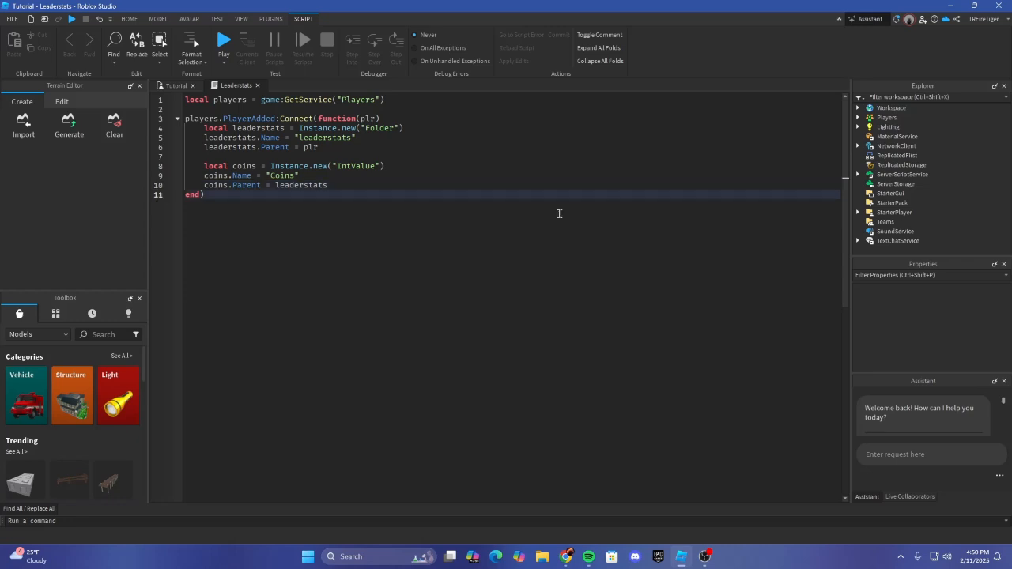
key(Return)
key(Return)
key(BackSpace)
key(BackSpace)
click(406, 180)
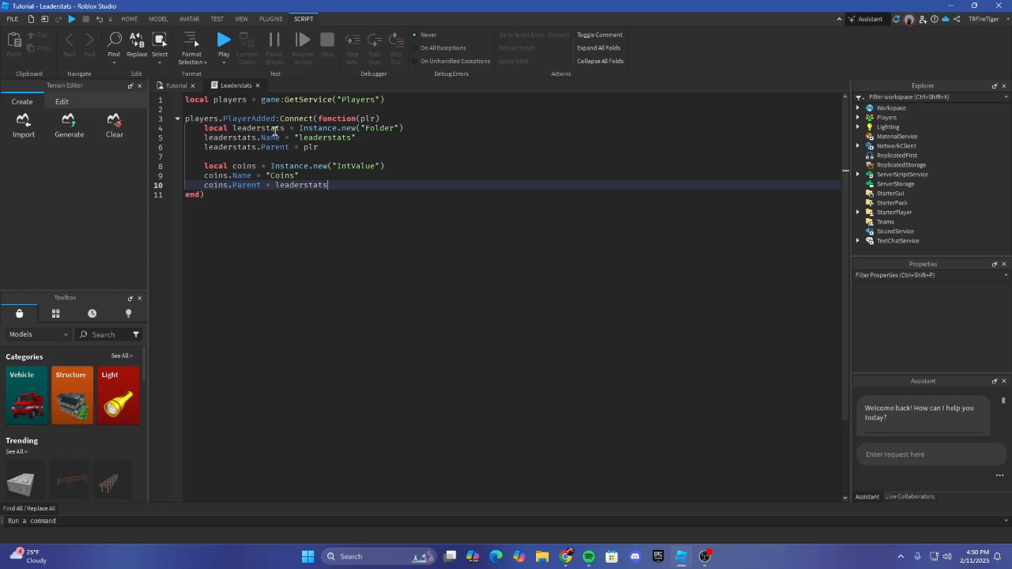
Step: Return to the Tutorial viewport and add a ScreenGui to StarterGui
click(175, 86)
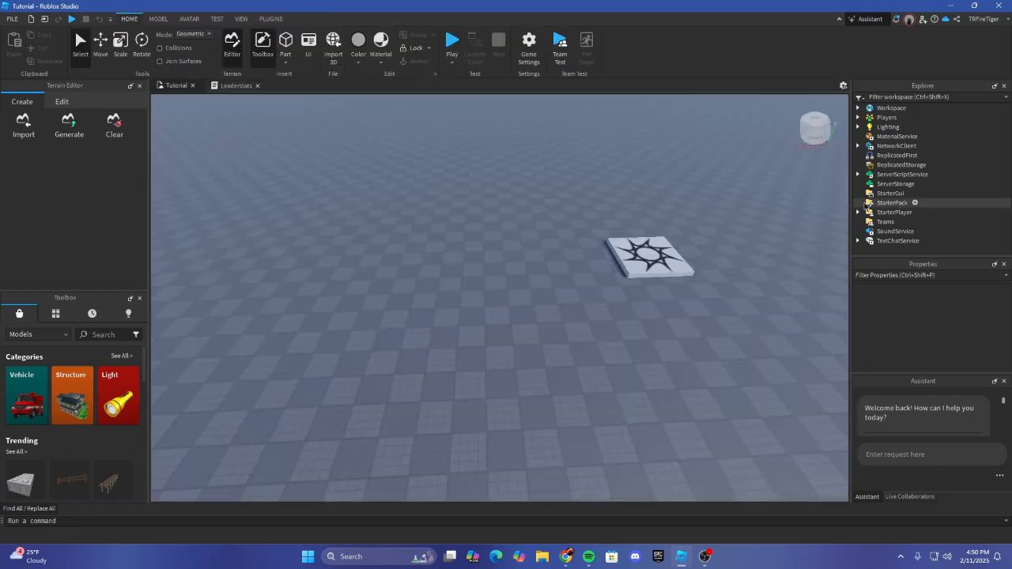
click(915, 194)
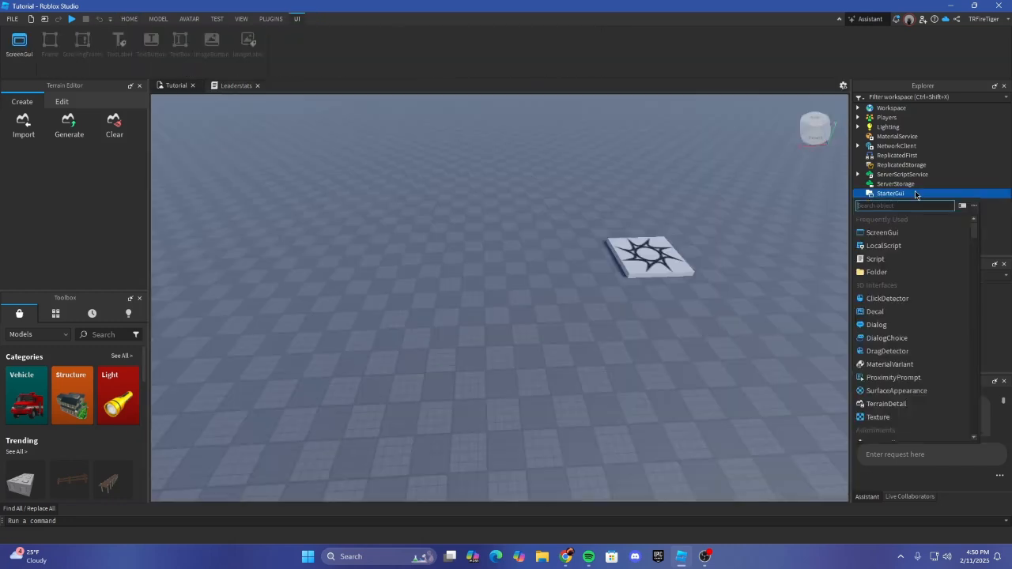
click(882, 233)
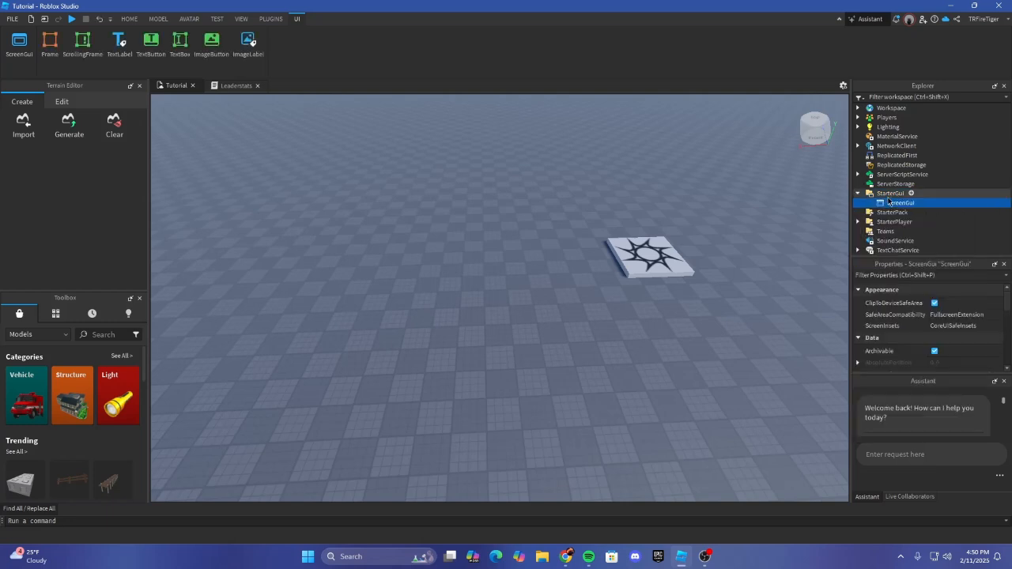
Step: Playtest the experience, examine the contents of the joined player's PlayerGui, and stop the playtest
right_drag(776, 226, 784, 225)
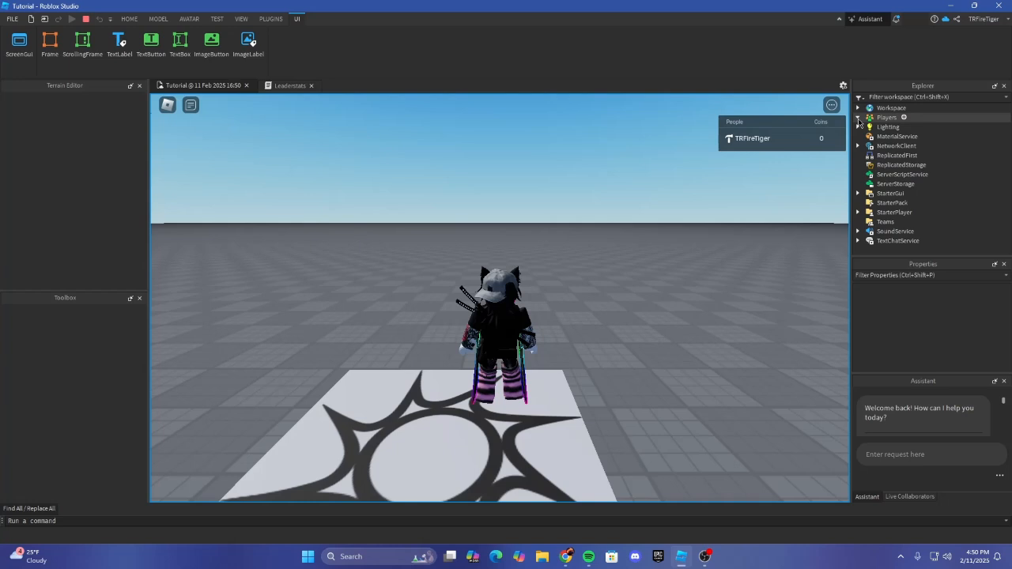
click(857, 118)
click(869, 127)
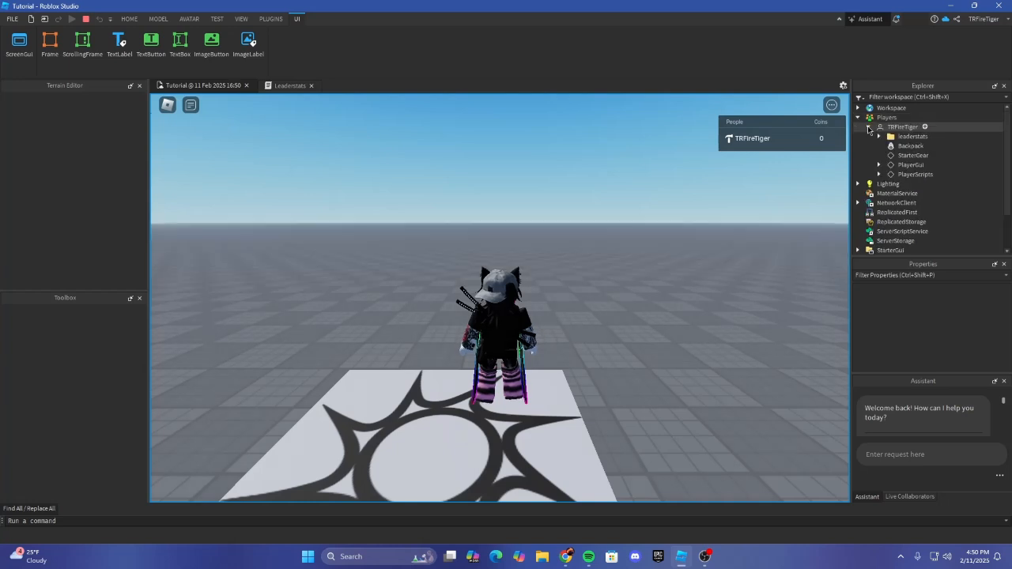
click(879, 164)
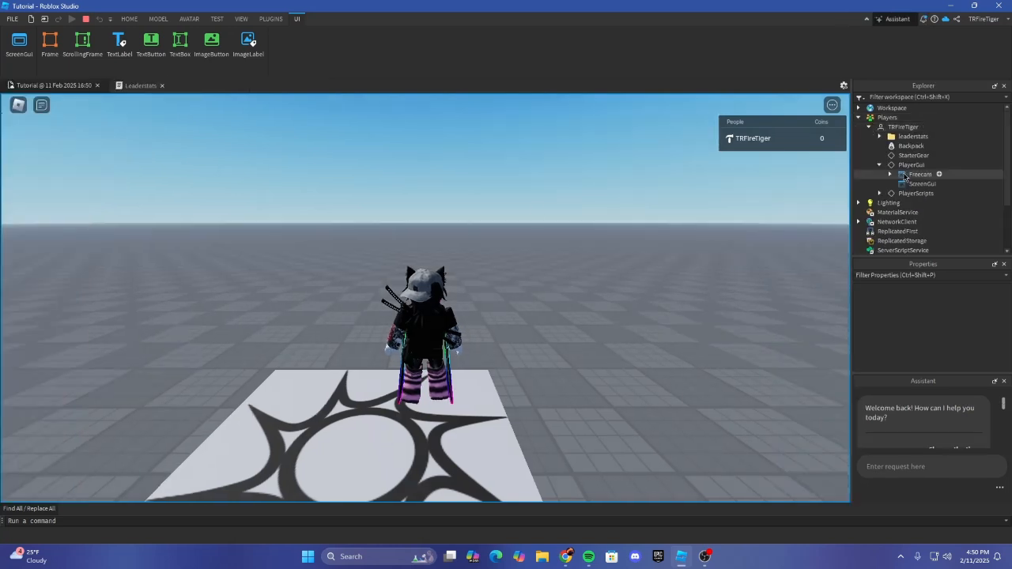
click(88, 19)
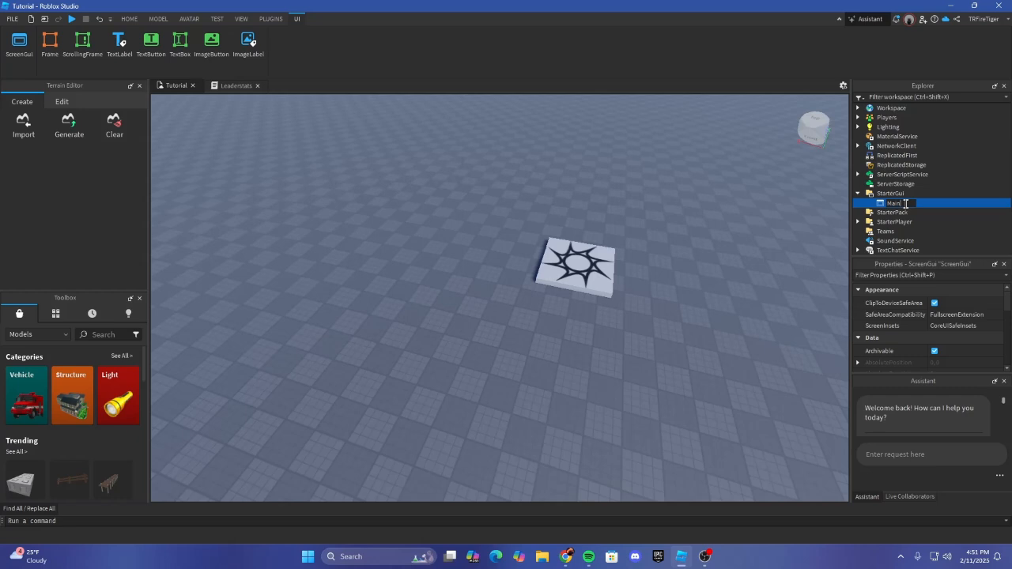
Step: Rename the ScreenGui in StarterGui as MainGui
text(UI)
key(Return)
key(BackSpace)
key(BackSpace)
text(Gu)
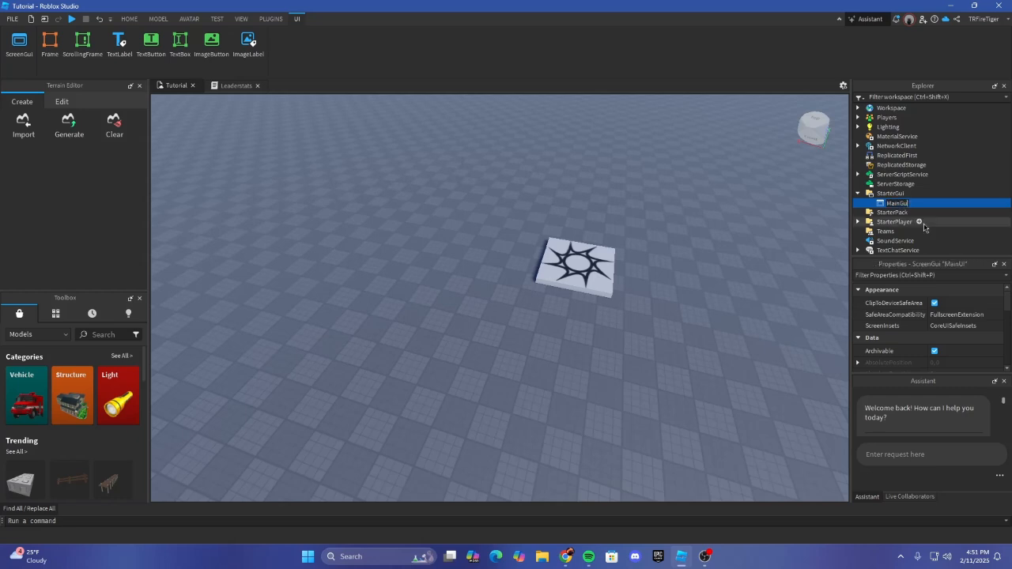
text(i)
key(Return)
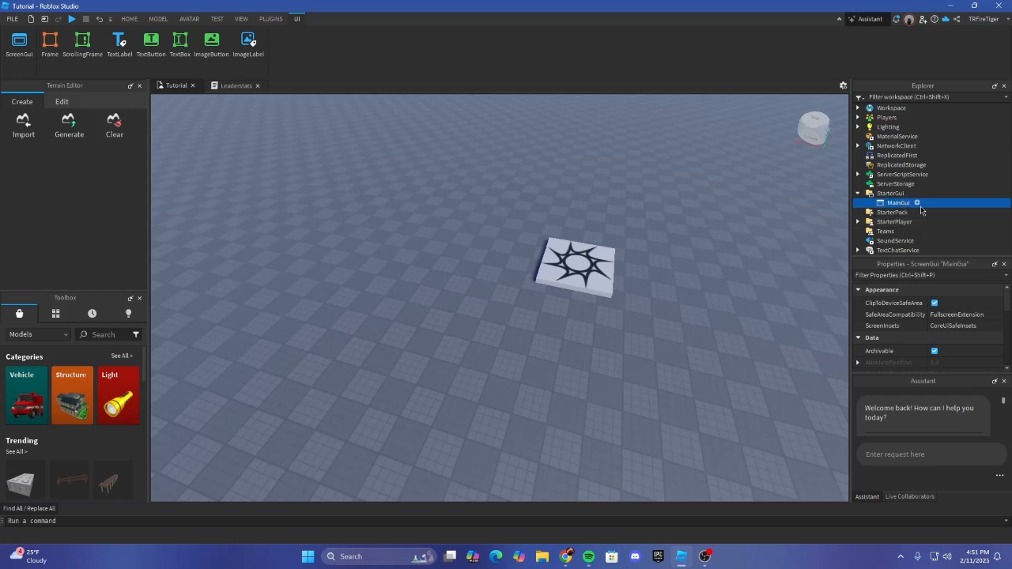
Step: Add a Frame to MainGui and set its AnchorPoint to 0.5, 0.5
click(918, 203)
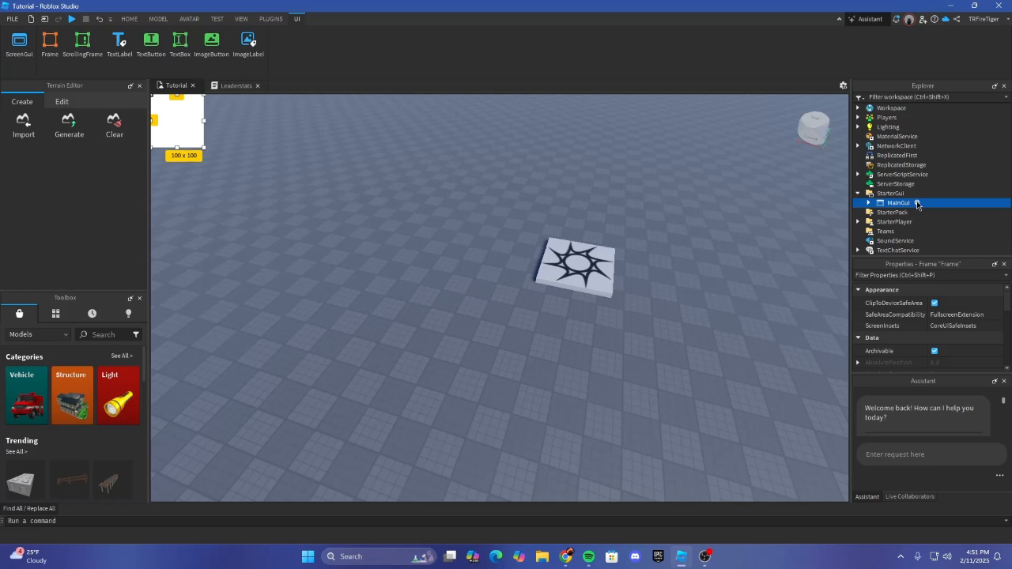
click(880, 274)
text(anc)
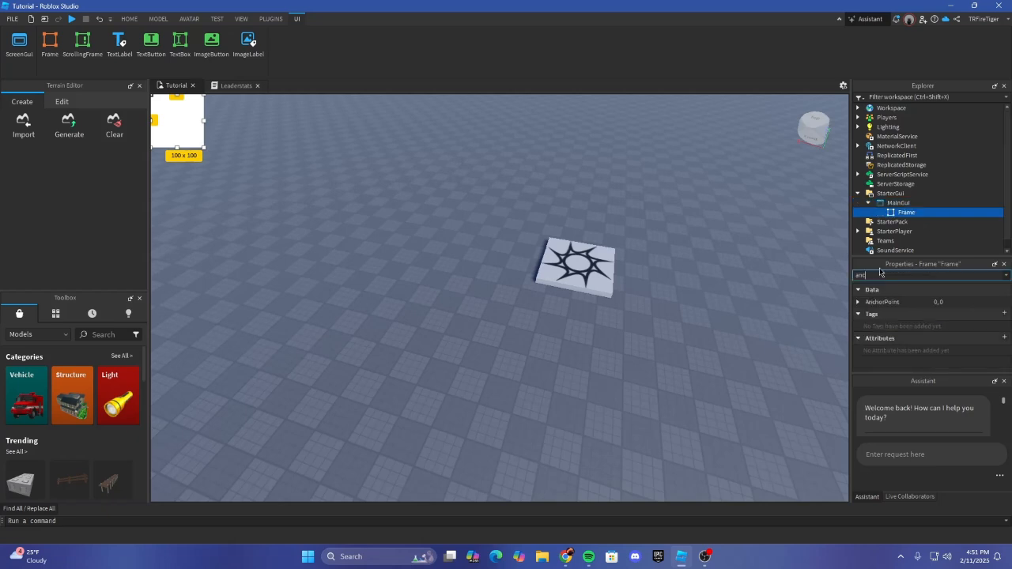
text(h)
click(949, 302)
text(0.5, 0.5)
key(Return)
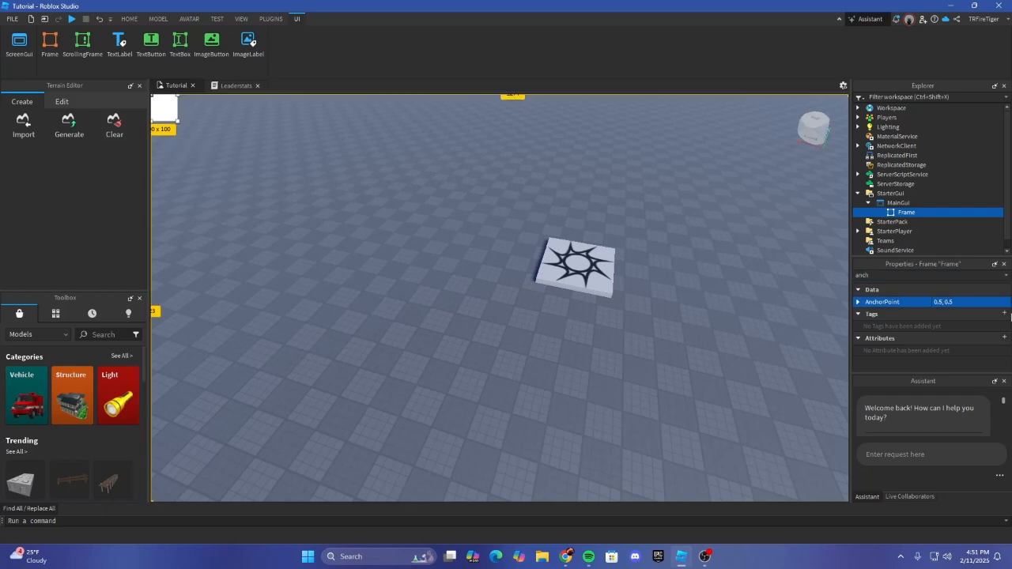
Step: Move the frame to the centre of the viewport and set its Size to {0, 500},{0, 600}
drag(164, 108, 573, 288)
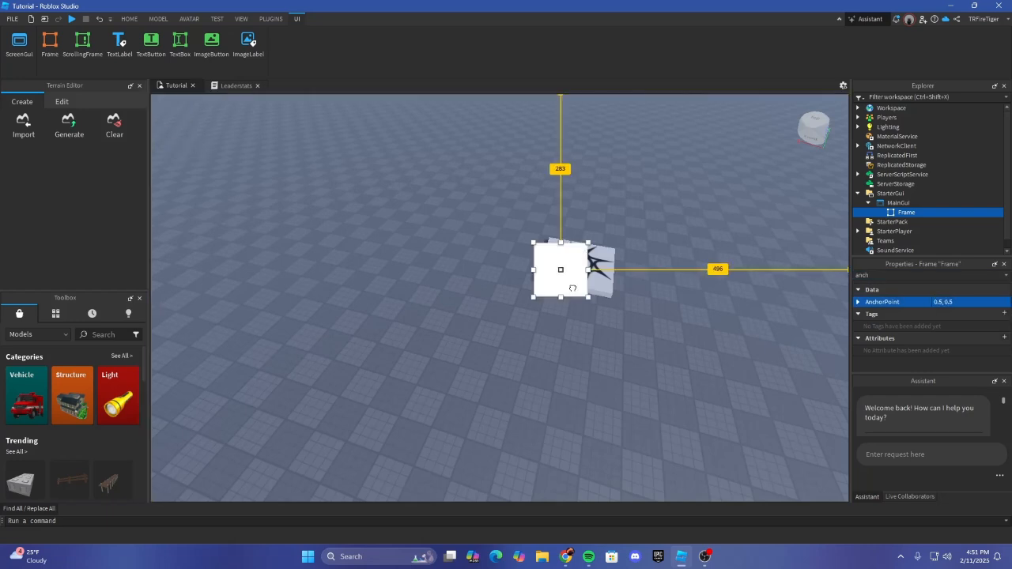
drag(573, 288, 513, 314)
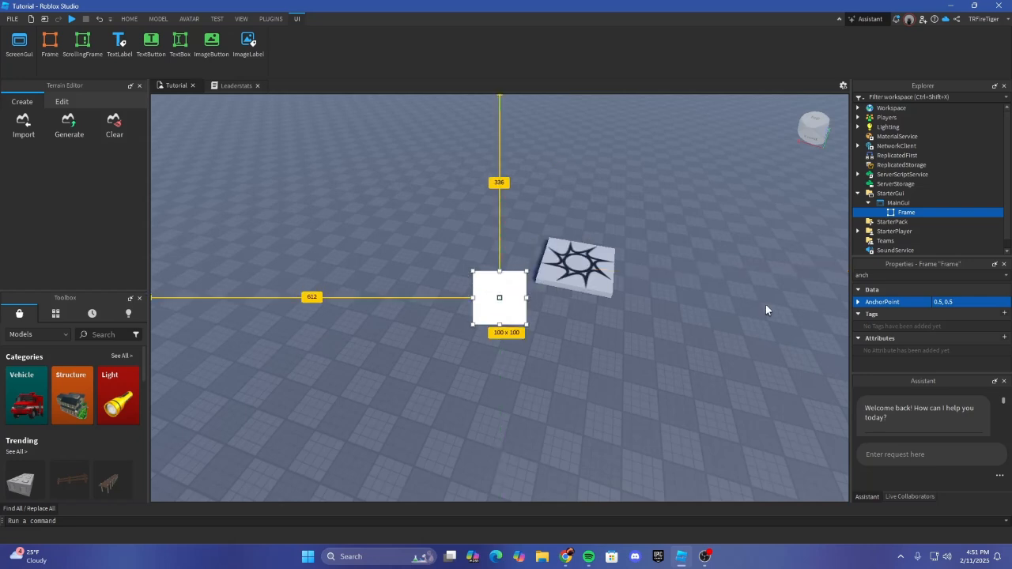
key(BackSpace)
key(BackSpace)
key(BackSpace)
key(BackSpace)
text(size)
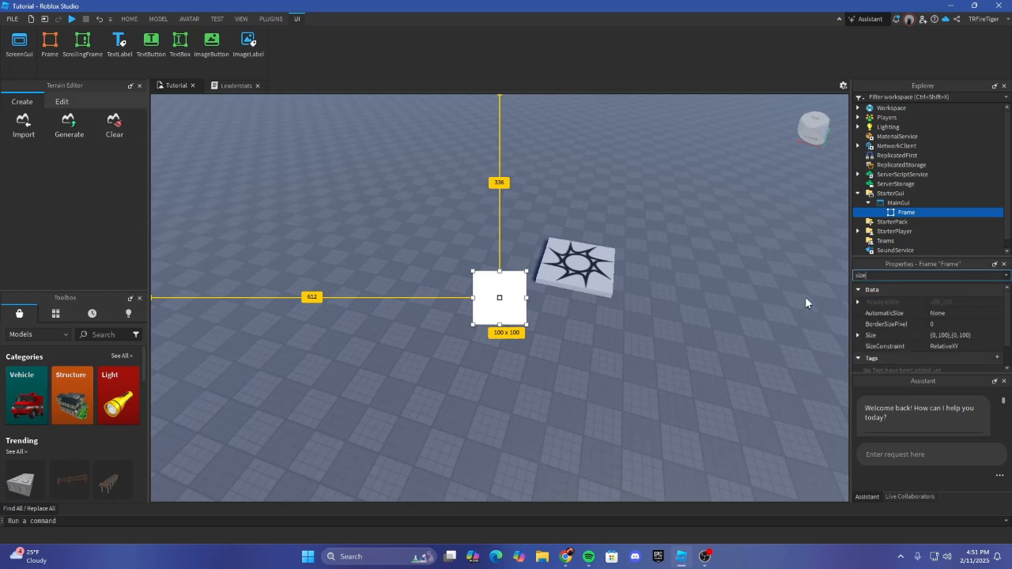
double_click(942, 335)
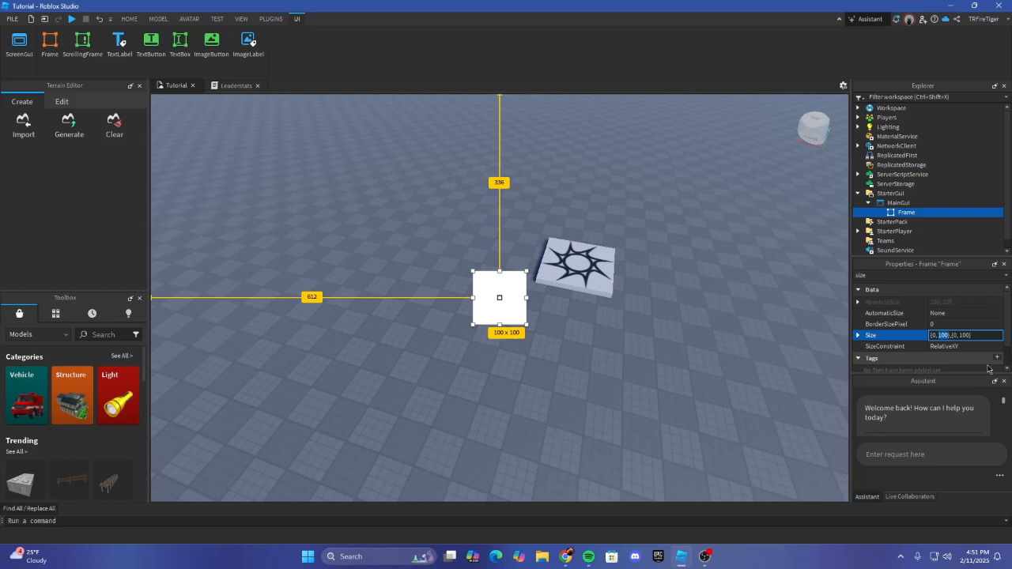
text(200},{0, )
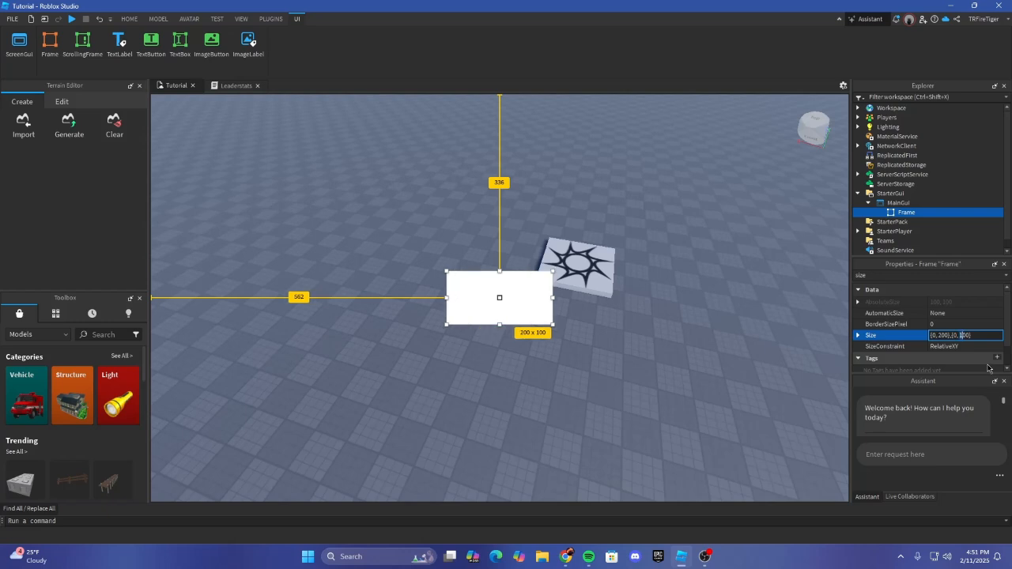
text(400)
key(Return)
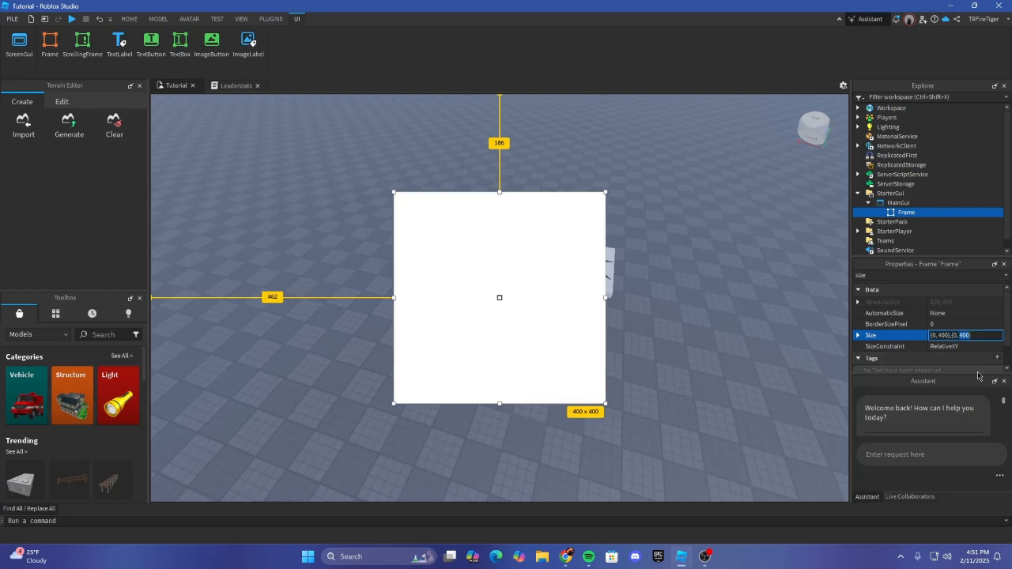
text(600)
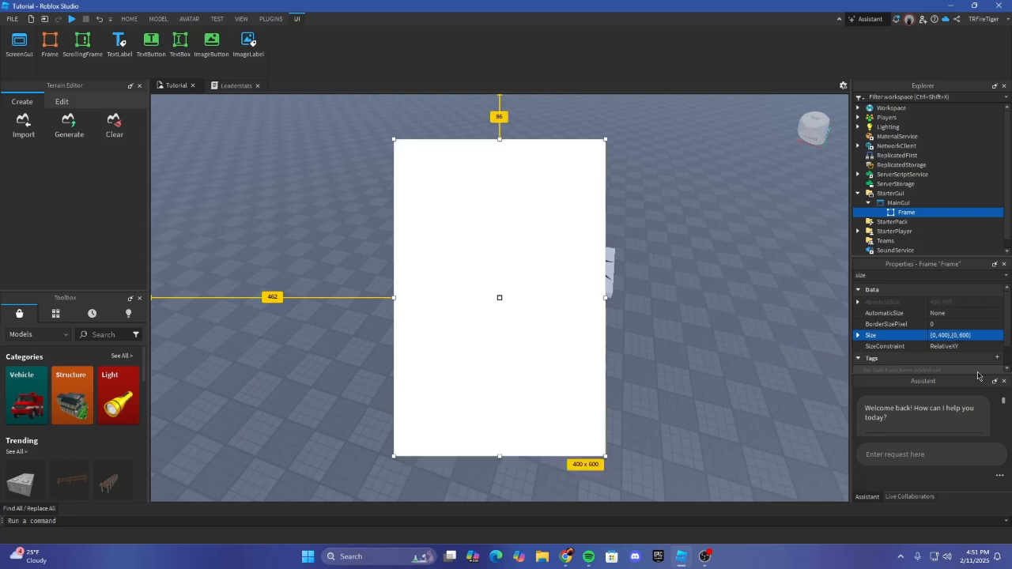
key(Return)
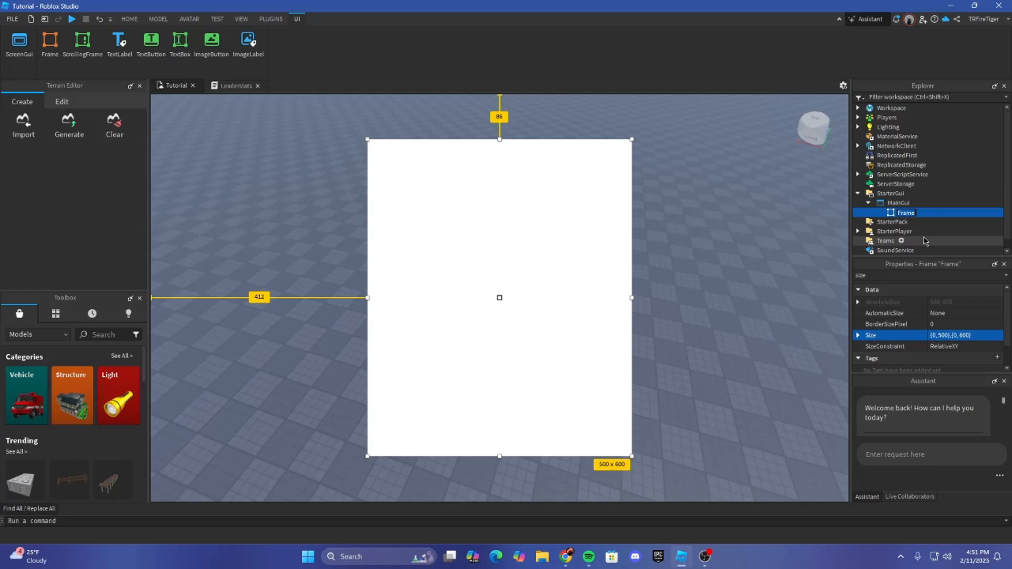
Step: Rename the frame in MainGui as MainFrame
text(MainFrame)
key(Return)
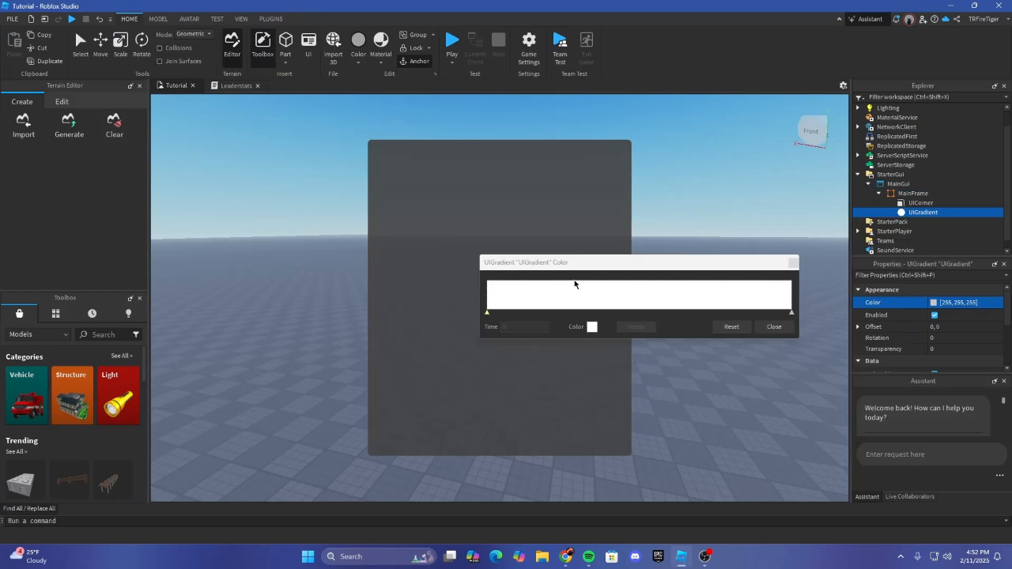
Step: Give MainFrame's UIGradient a dark colour sequence and set its Rotation to -101
click(592, 327)
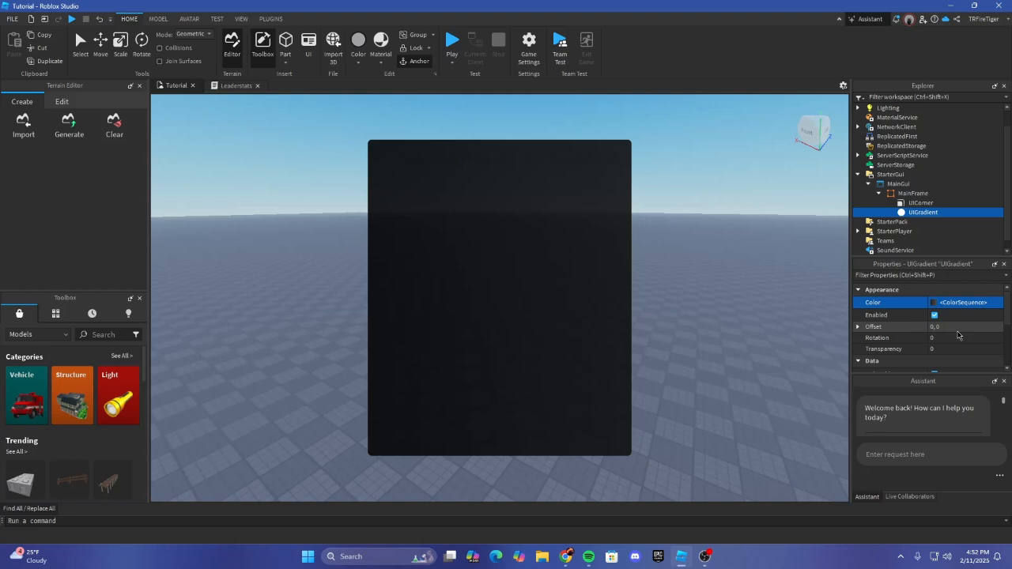
click(957, 337)
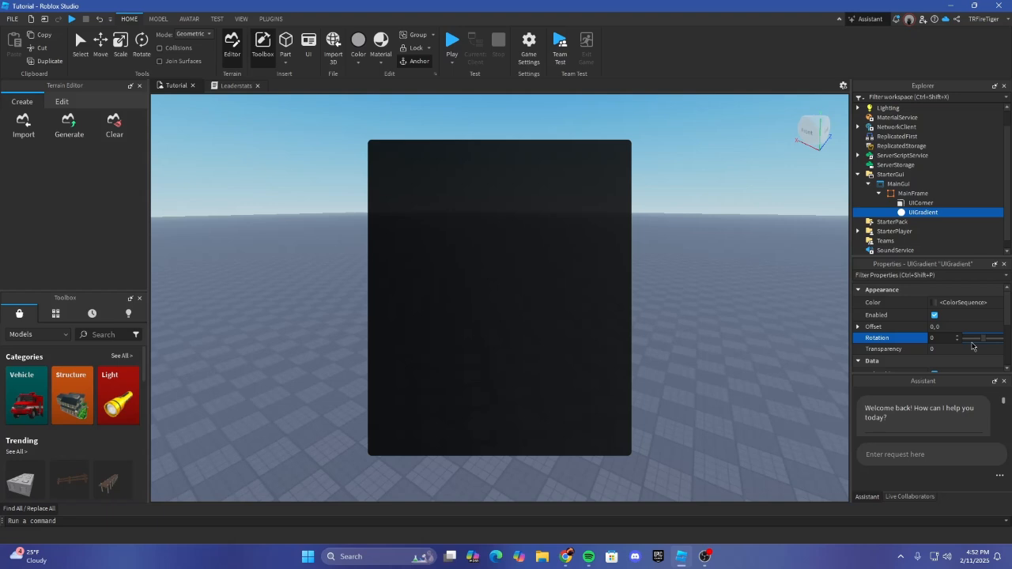
click(972, 344)
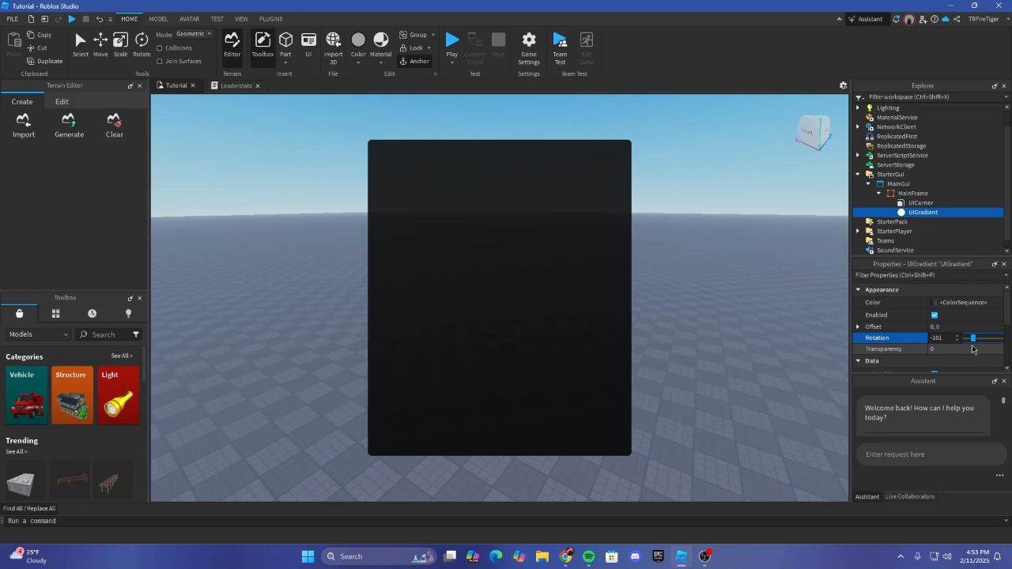
click(535, 229)
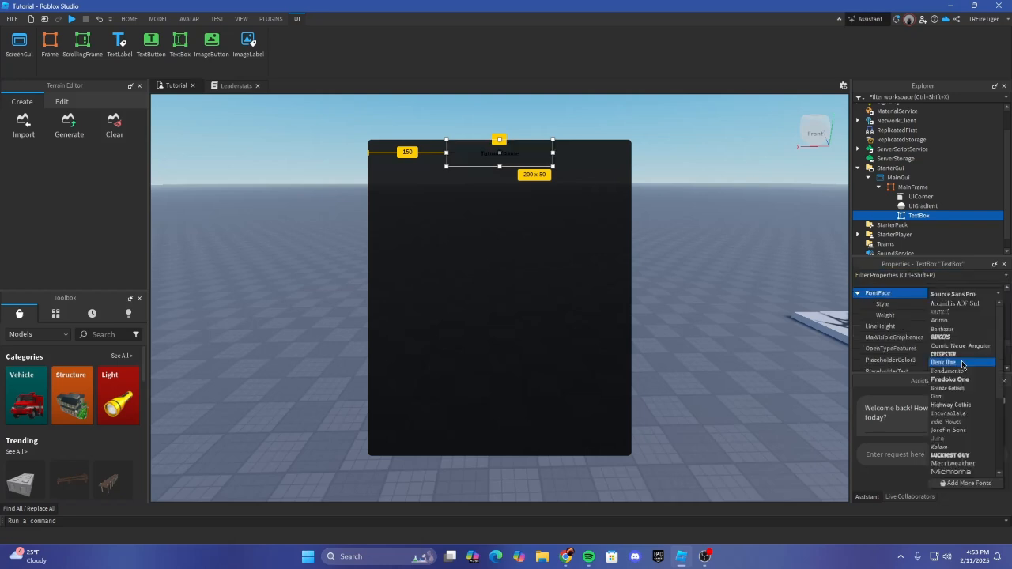
Step: Try the Denk One font on the title TextBox in MainFrame
click(962, 362)
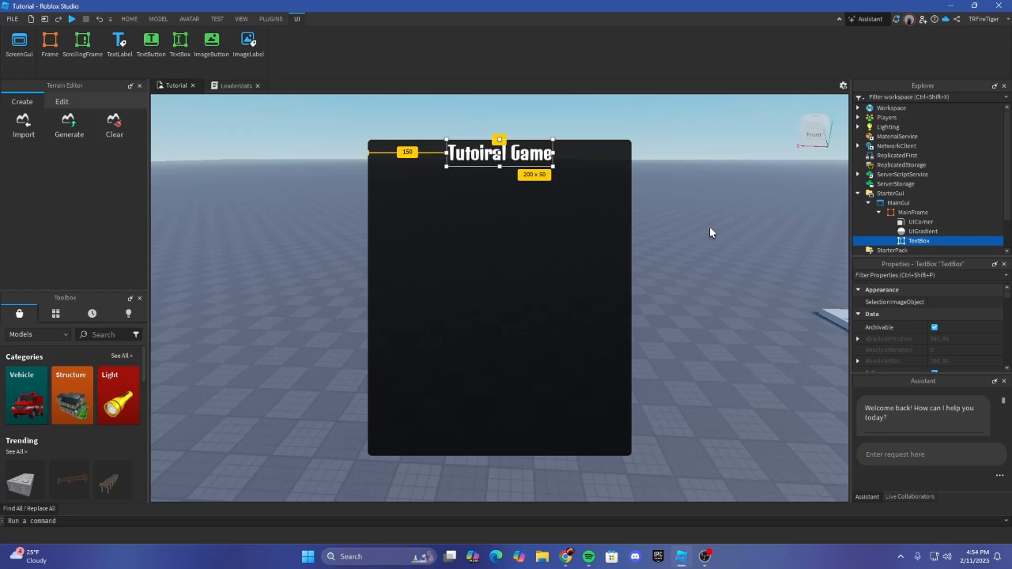
key(ctrl+z)
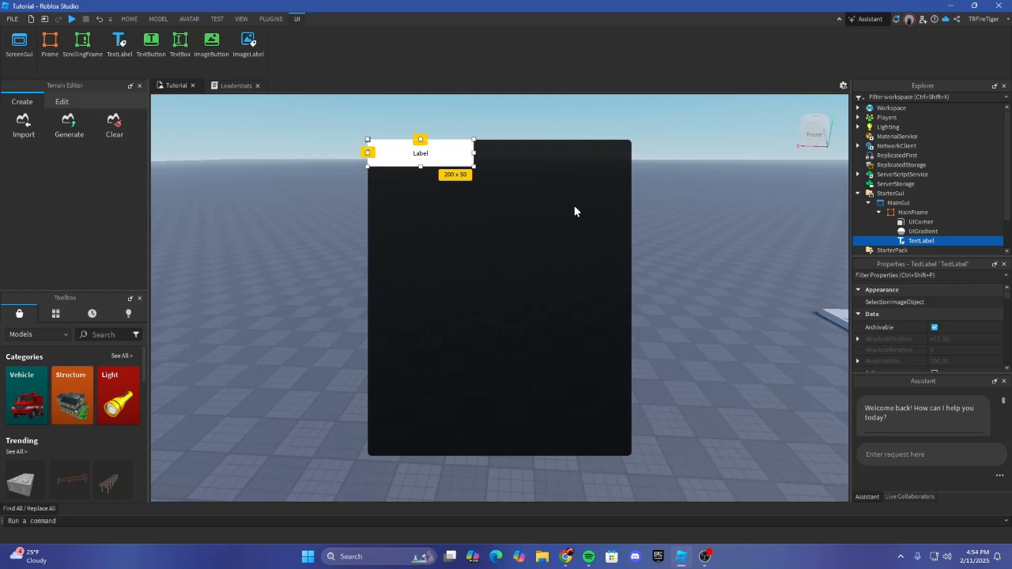
Step: Set the text of MainFrame's TextLabel to "Tutorial Game"
click(965, 353)
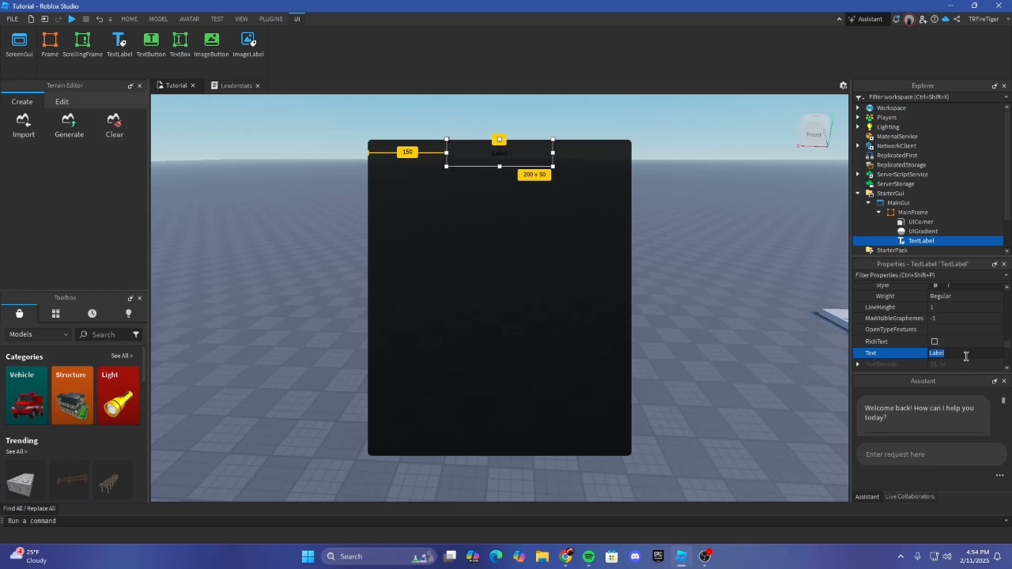
text(Tutorial Game)
key(Return)
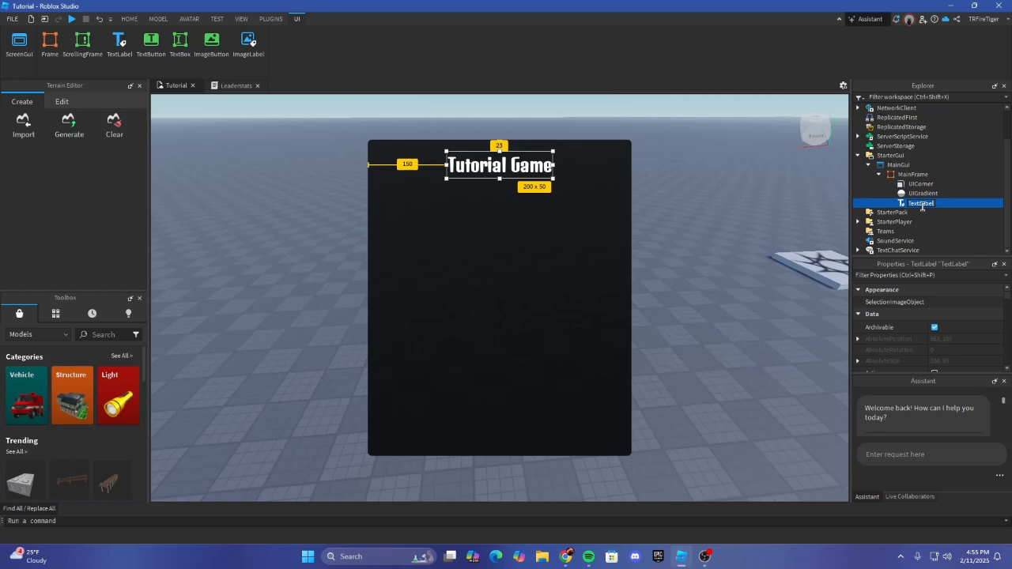
Step: Add a TextButton with the text Play to MainFrame, centred below the game title
click(962, 175)
text(text)
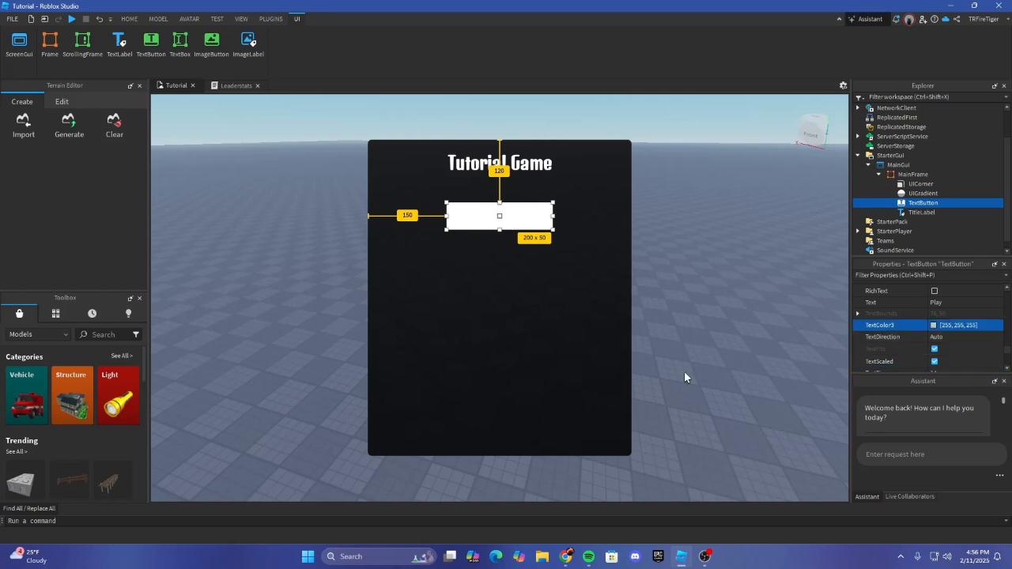
scroll(930, 335, up, 2)
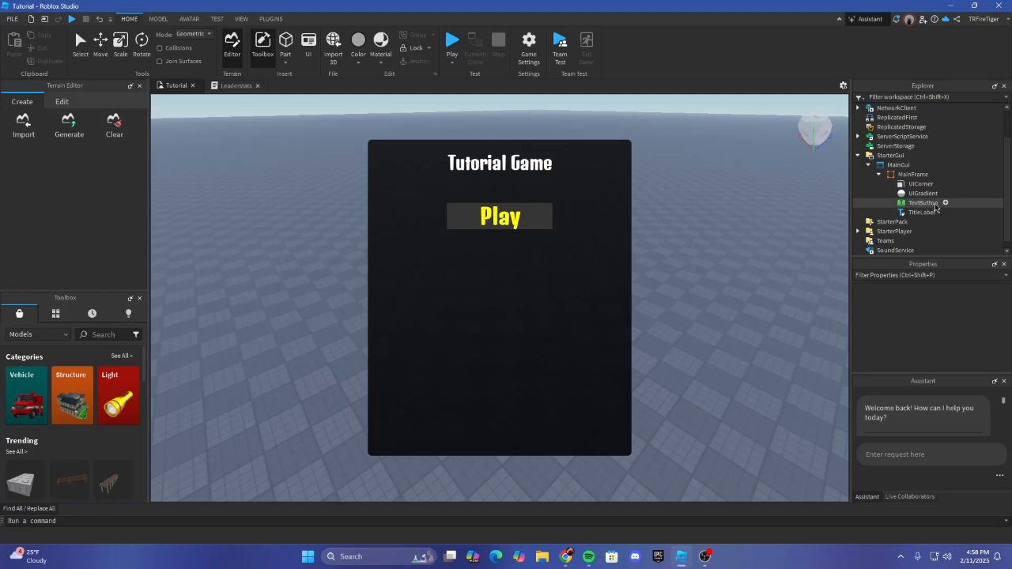
Step: Rename the Play text button as PlayButton and name the second text button in MainFrame SettingsButton
click(933, 205)
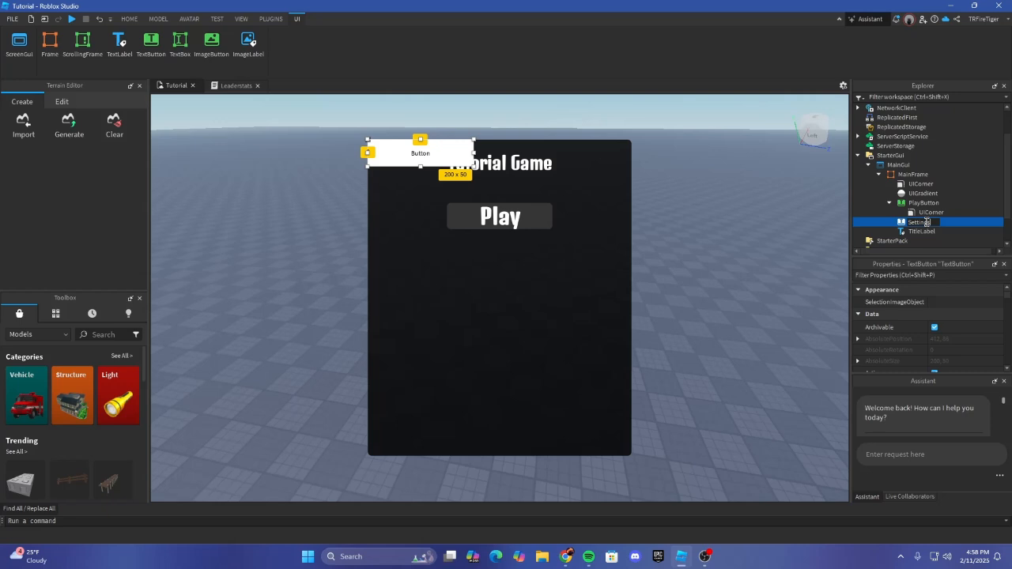
text(sButton)
key(Return)
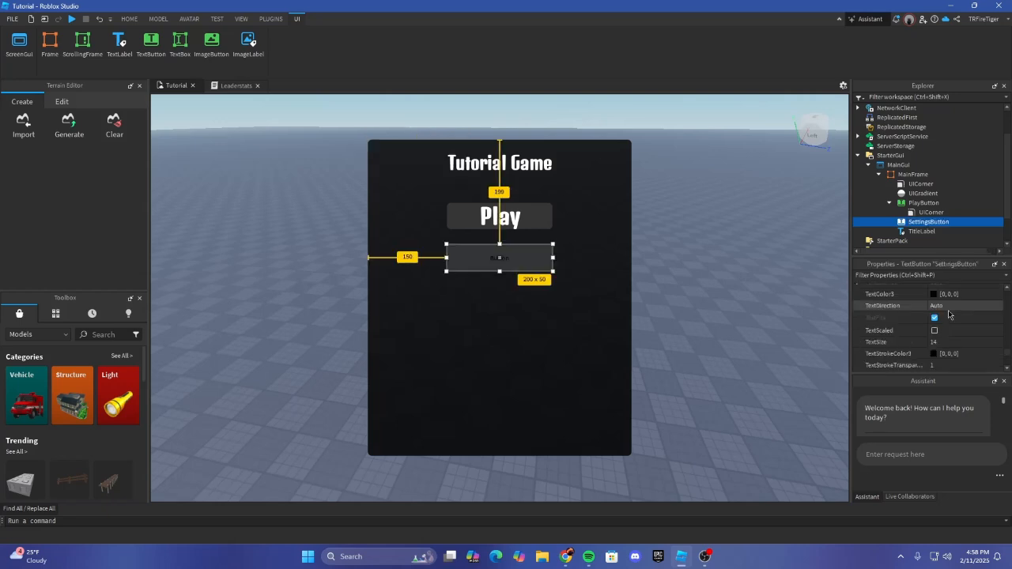
Step: Turn on scaled text for the SettingsButton text button
click(934, 331)
scroll(939, 310, up, 2)
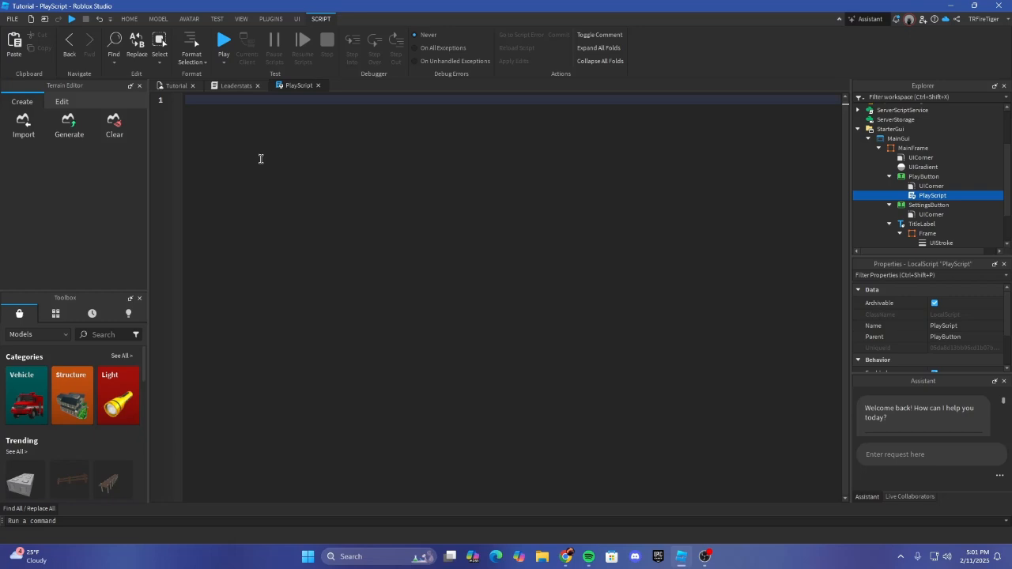
Step: In PlayScript, declare player as LocalPlayer, button as script.Parent, tweenService as TweenService, and an end position of UDim2.new(0.5, 0, 0.499, 0)
text(local player =)
text(game.Players.LocalPlayer local button = script.Parent local tweenService = game:GetService("TweenService"))
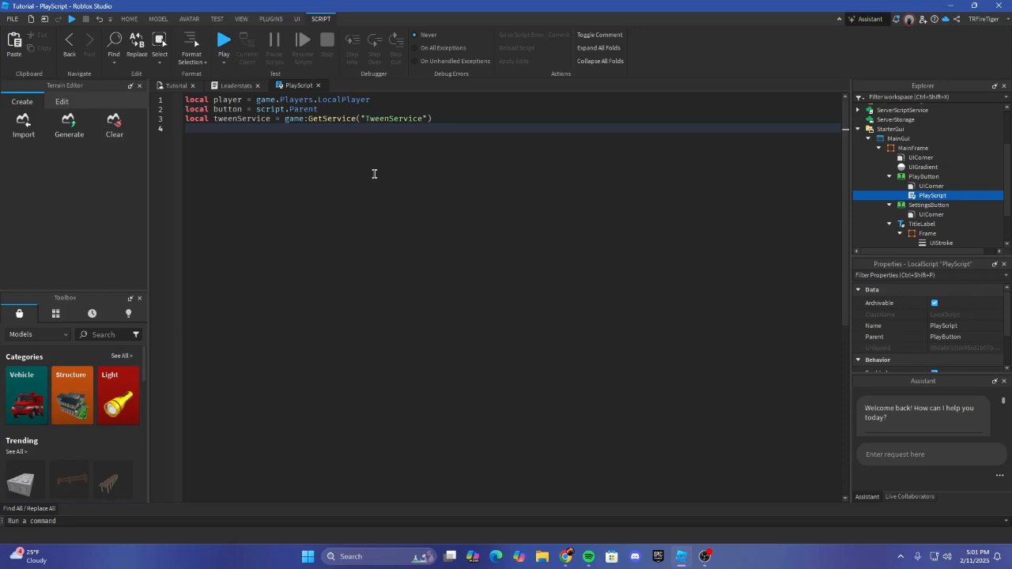
key(Return)
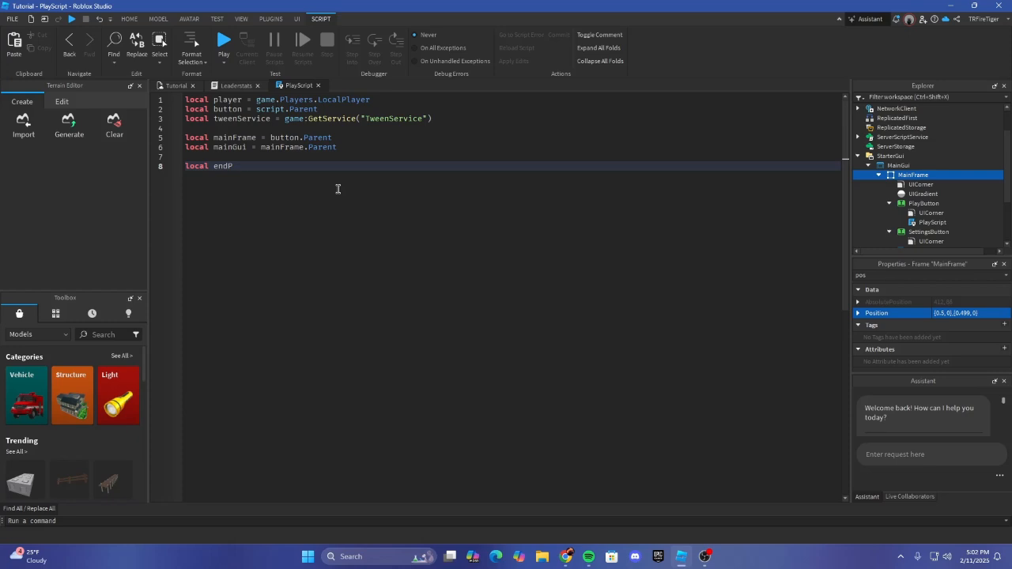
text(ositon = UDim2.new(0.5, 0, 0.499, 0)
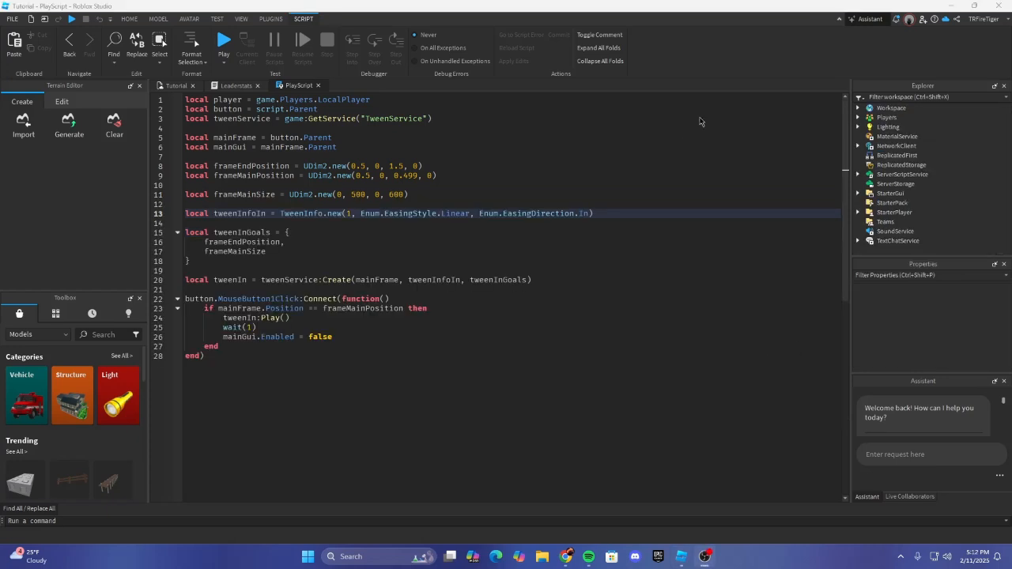
Step: In the tweenInGoals table, assign frameEndPosition to Position and frameMainSize to Size, and save the changes
click(537, 100)
click(326, 267)
click(323, 240)
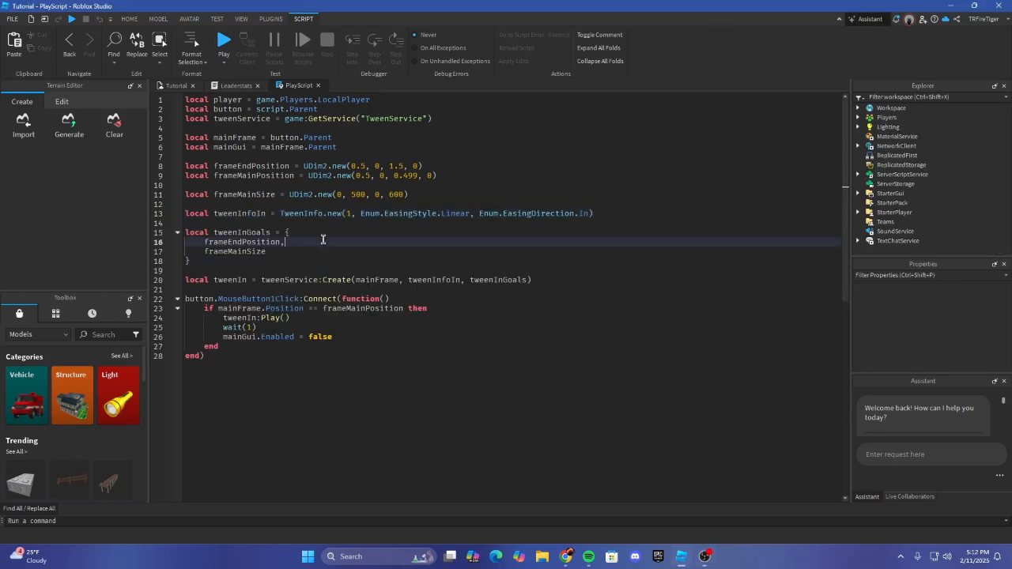
click(204, 242)
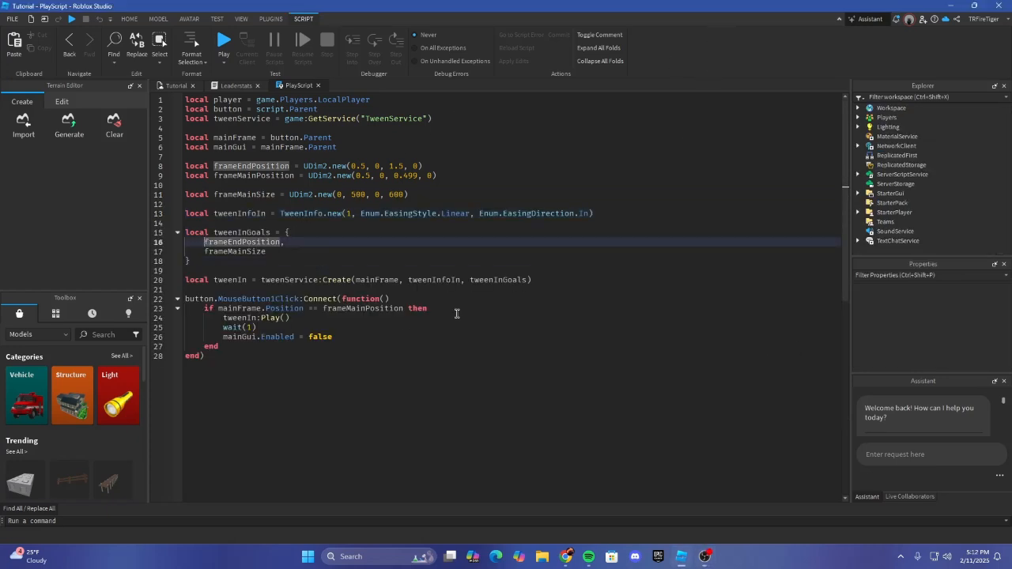
text(Pos)
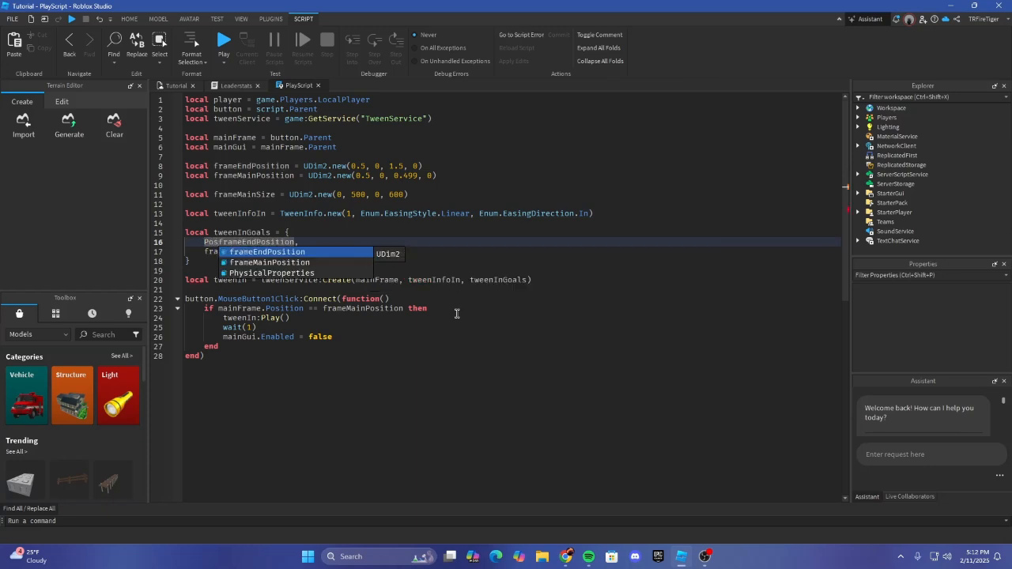
text(ition)
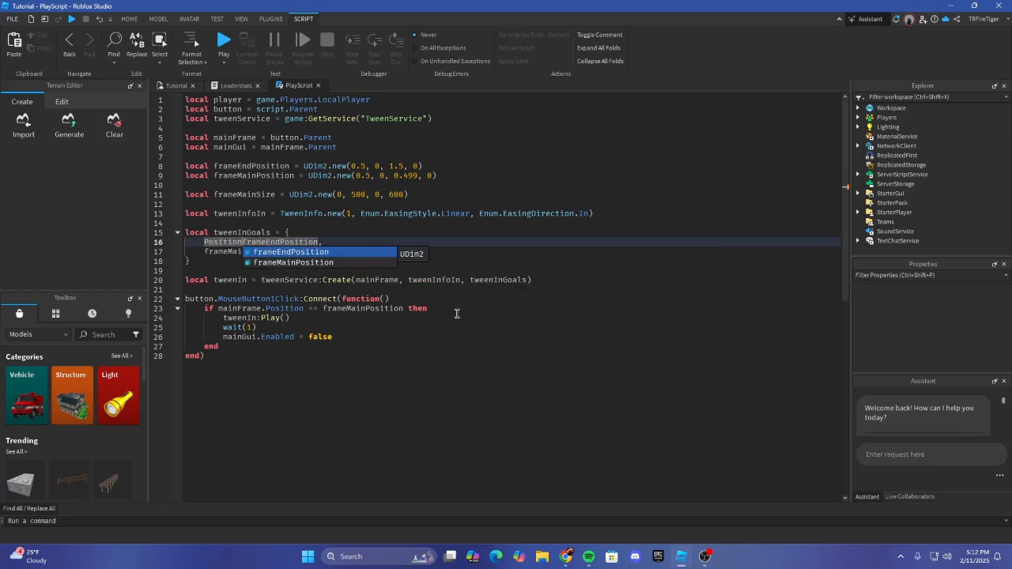
text( =)
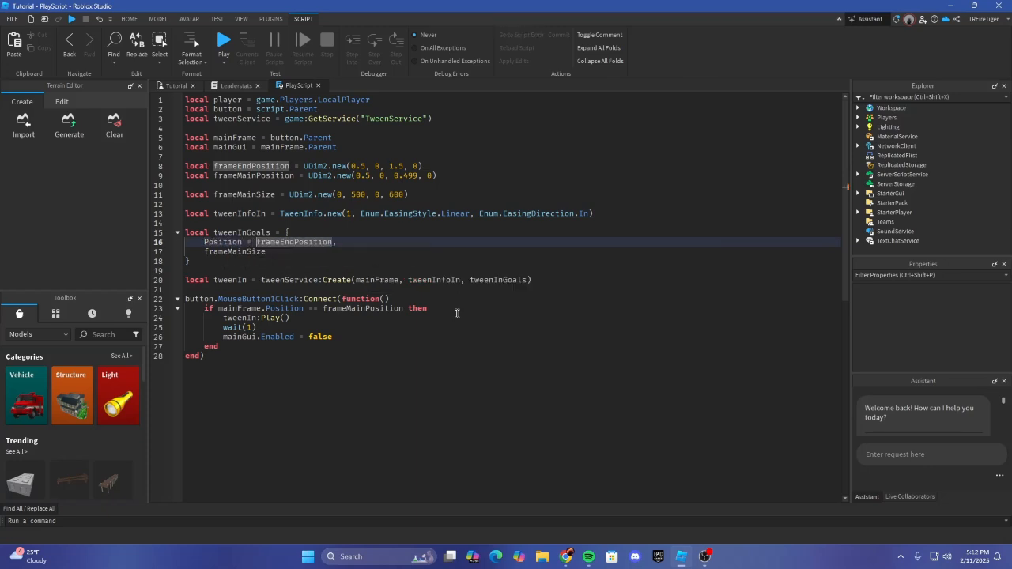
click(202, 253)
text(Size =)
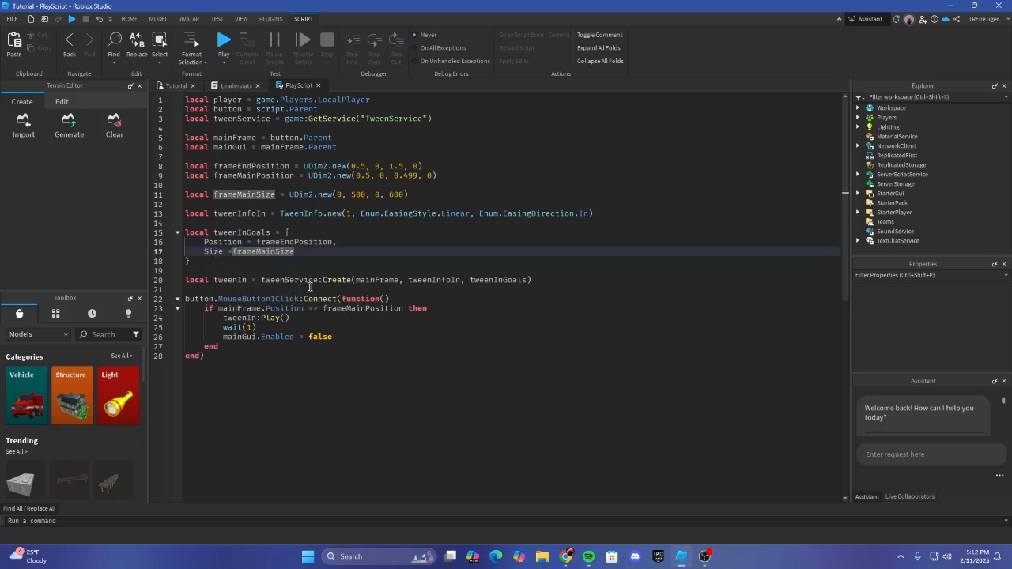
click(359, 252)
click(422, 305)
click(393, 324)
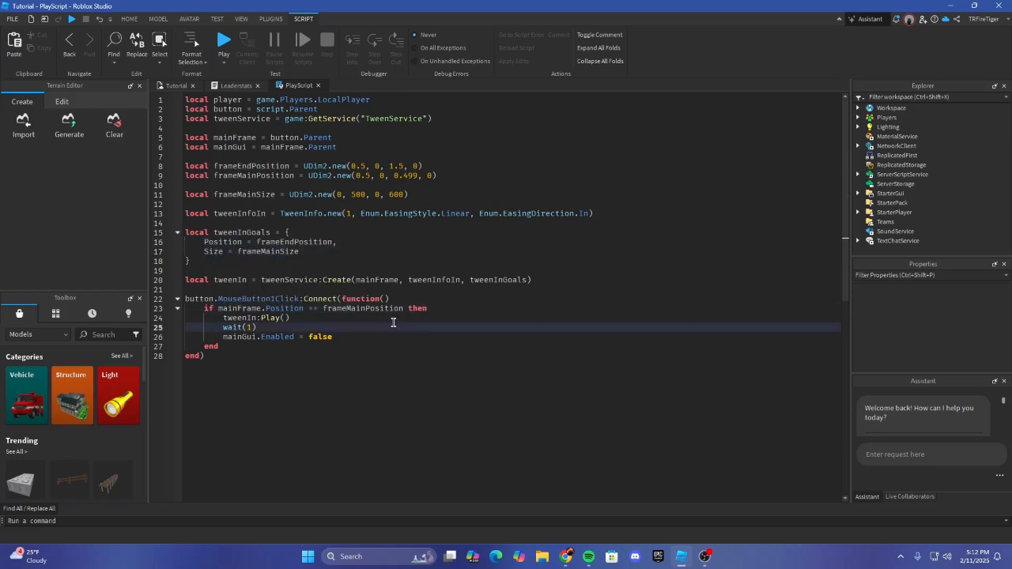
key(ctrl+s)
Step: Run a brief playtest of the game menu and stop it
click(177, 86)
click(72, 18)
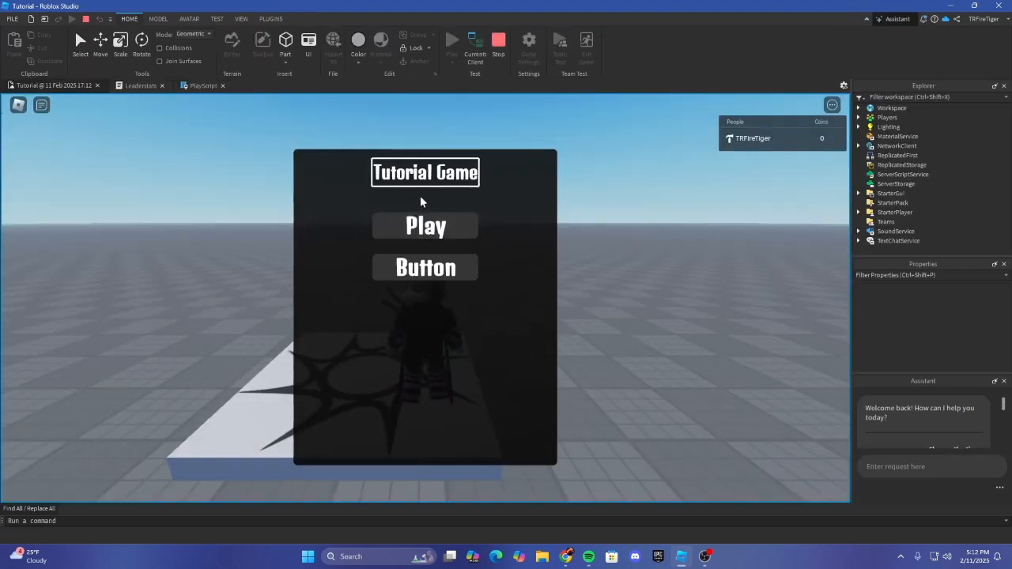
click(499, 44)
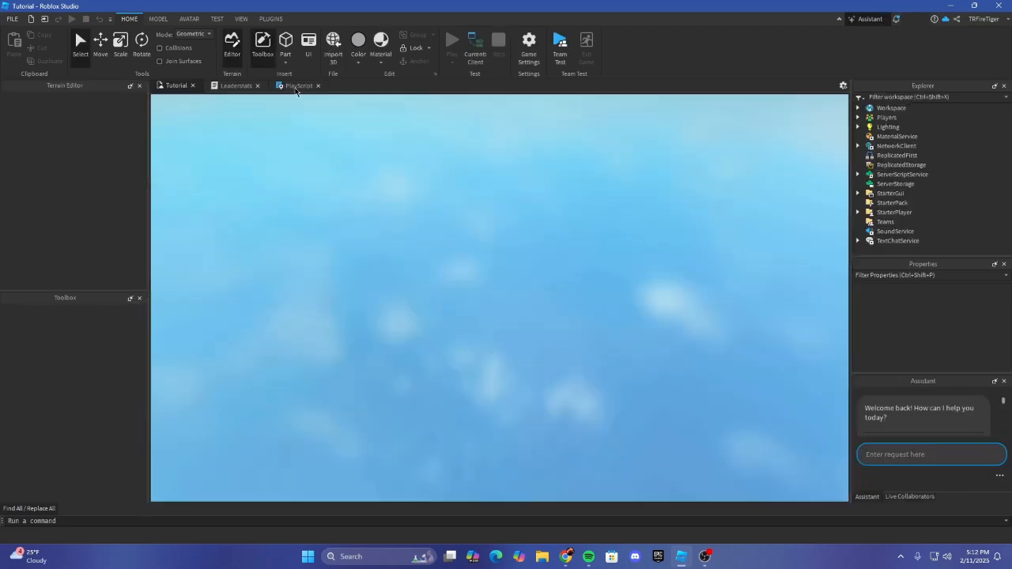
Step: Review the tweenInGoals table and the position check inside the button's click handler in PlayScript
click(295, 88)
click(365, 254)
click(374, 242)
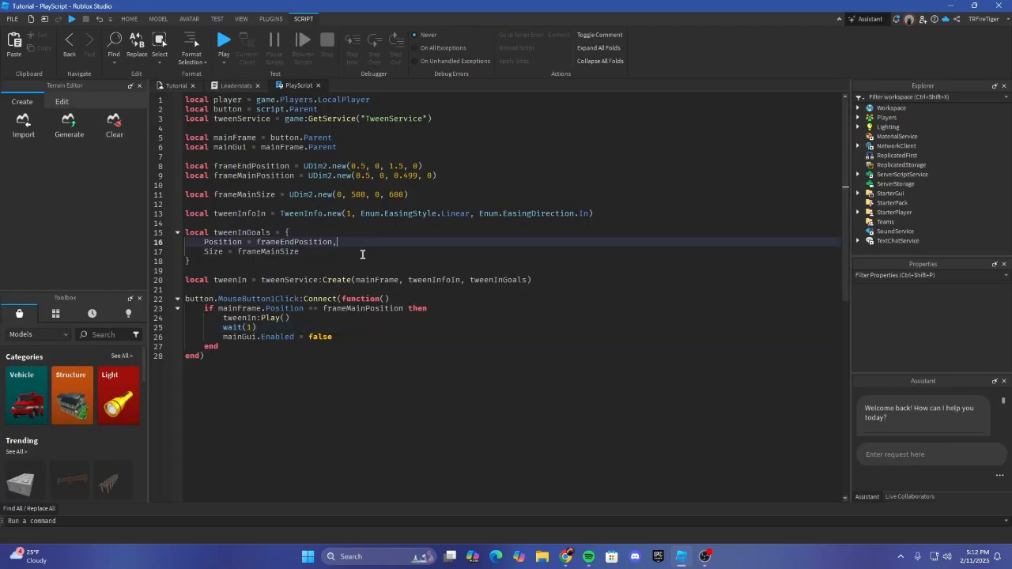
click(363, 252)
click(361, 245)
click(359, 257)
click(361, 252)
click(362, 244)
click(349, 249)
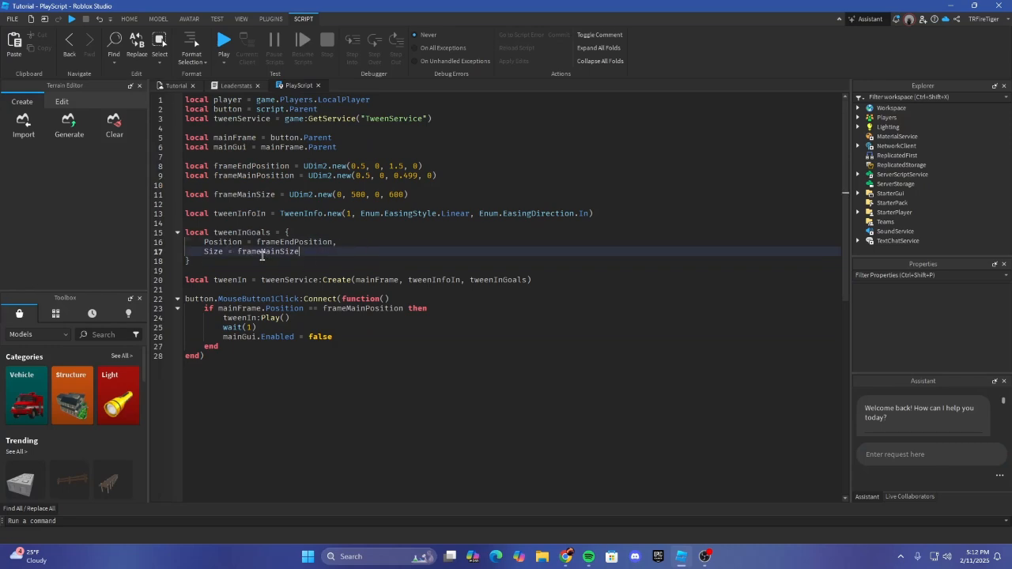
click(345, 244)
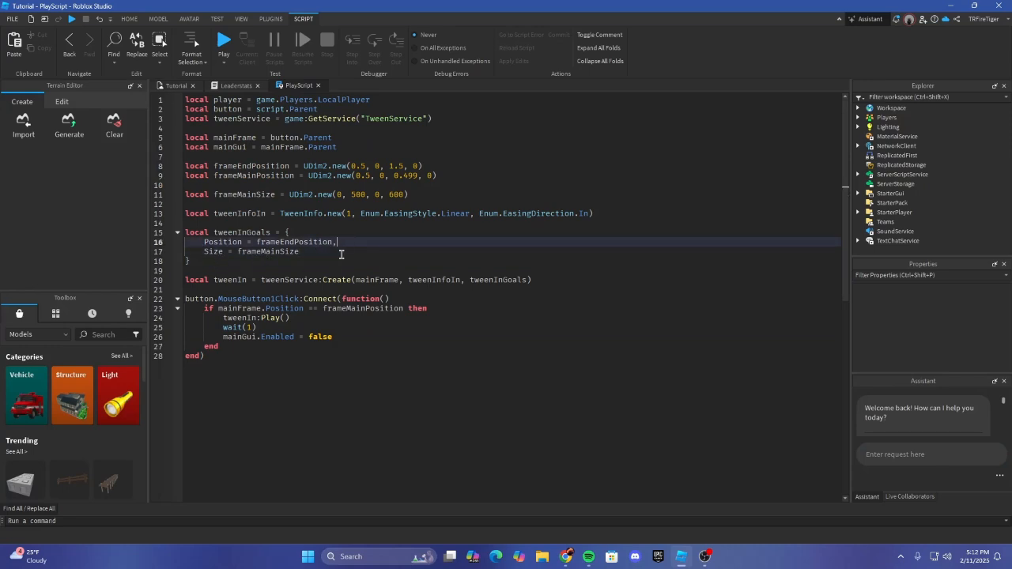
click(352, 253)
click(385, 319)
click(450, 298)
click(463, 310)
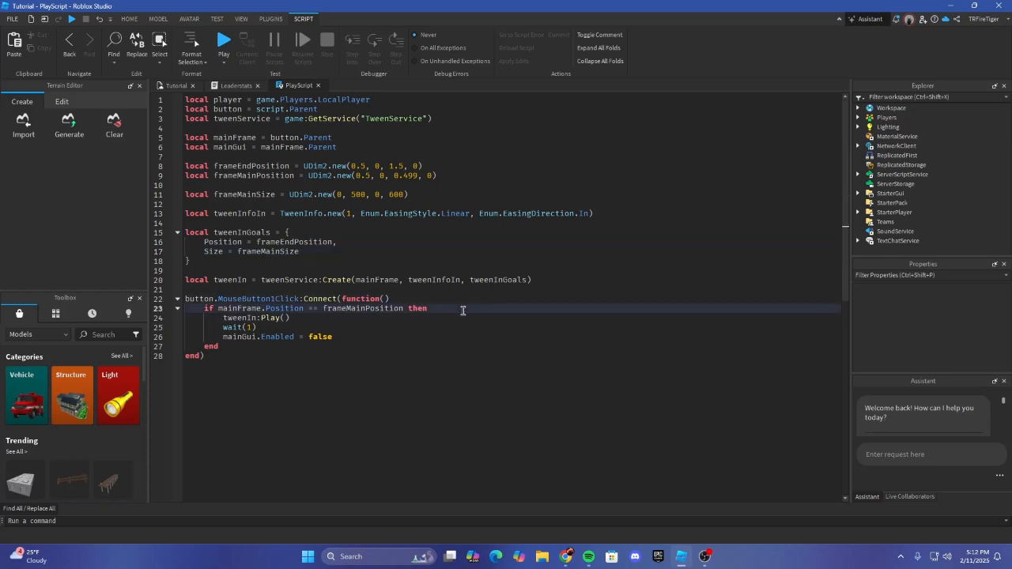
click(430, 336)
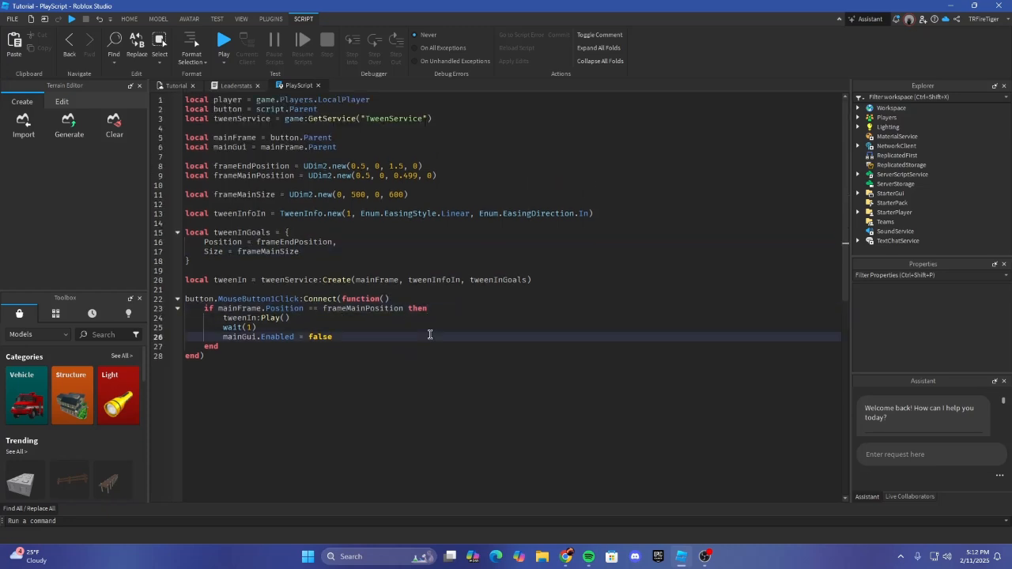
click(407, 317)
click(403, 328)
click(408, 340)
click(449, 314)
drag(443, 308, 185, 299)
click(277, 330)
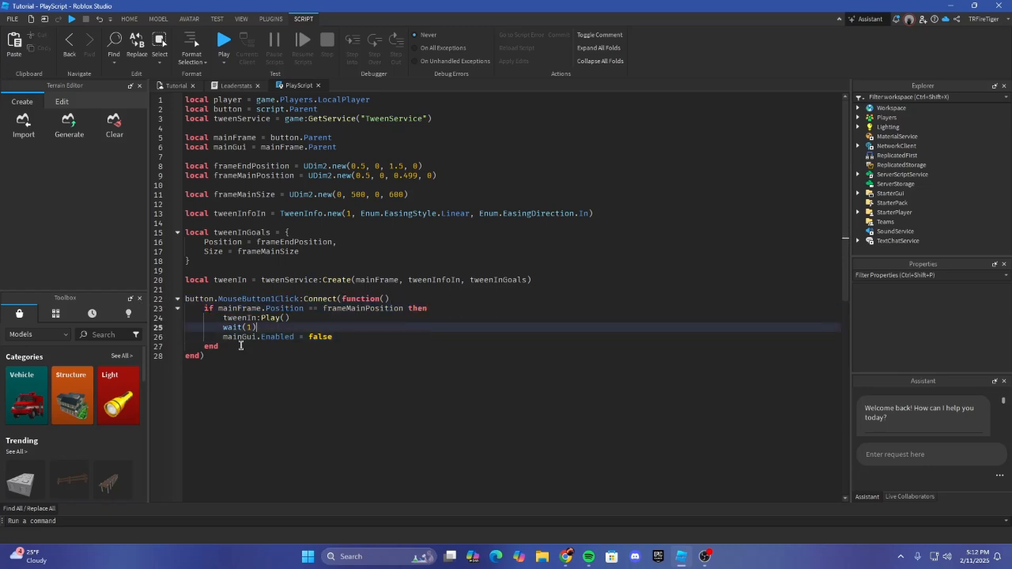
Step: Remove the mainFrame.Position == frameMainPosition condition and its matching end from the button's click handler
drag(230, 346, 202, 347)
key(BackSpace)
key(BackSpace)
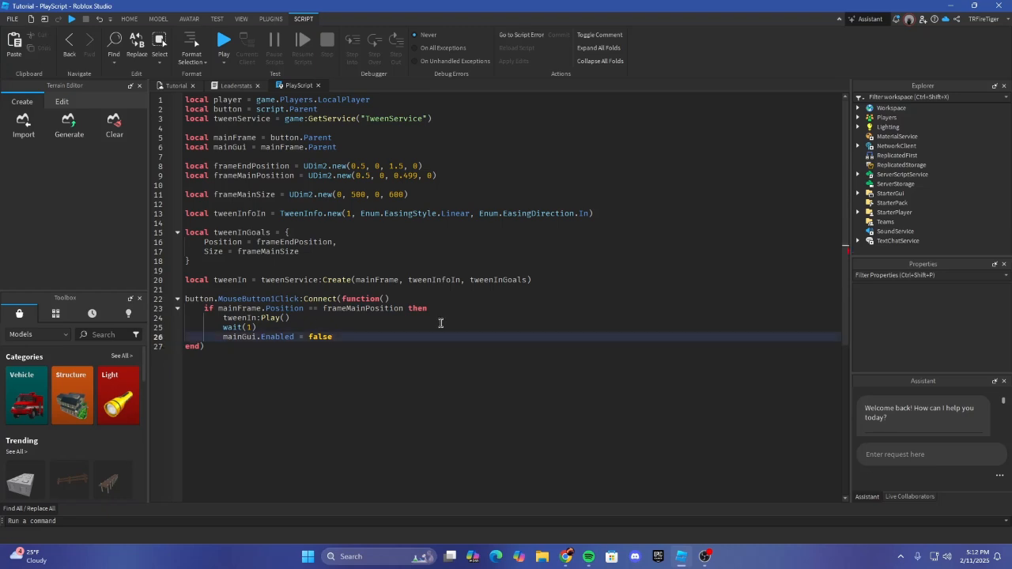
drag(427, 309, 186, 310)
key(BackSpace)
key(BackSpace)
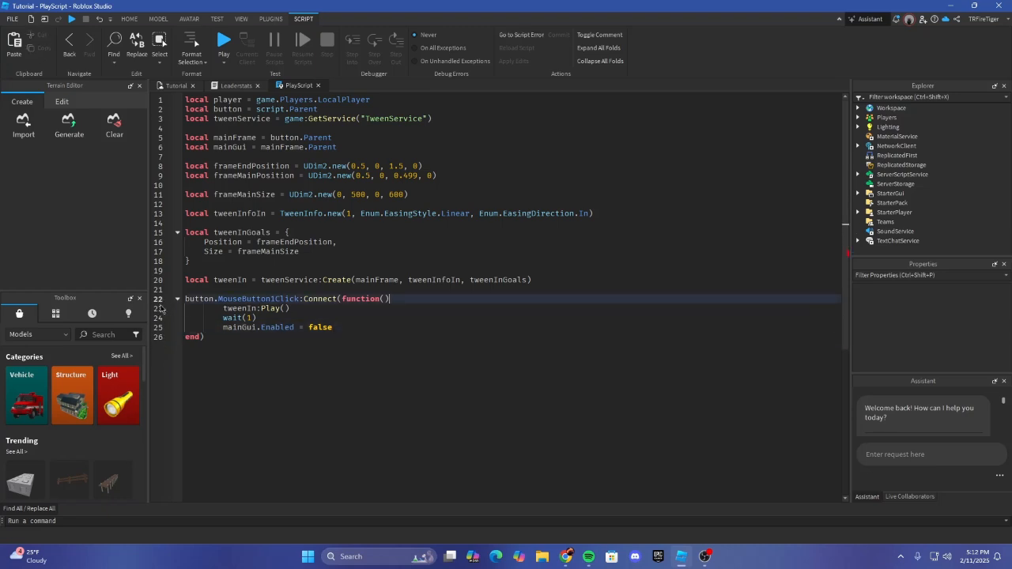
Step: Outdent the tweenIn:Play(), wait(1) and mainGui.Enabled = false lines by one level and save the changes
click(225, 308)
key(BackSpace)
key(Down)
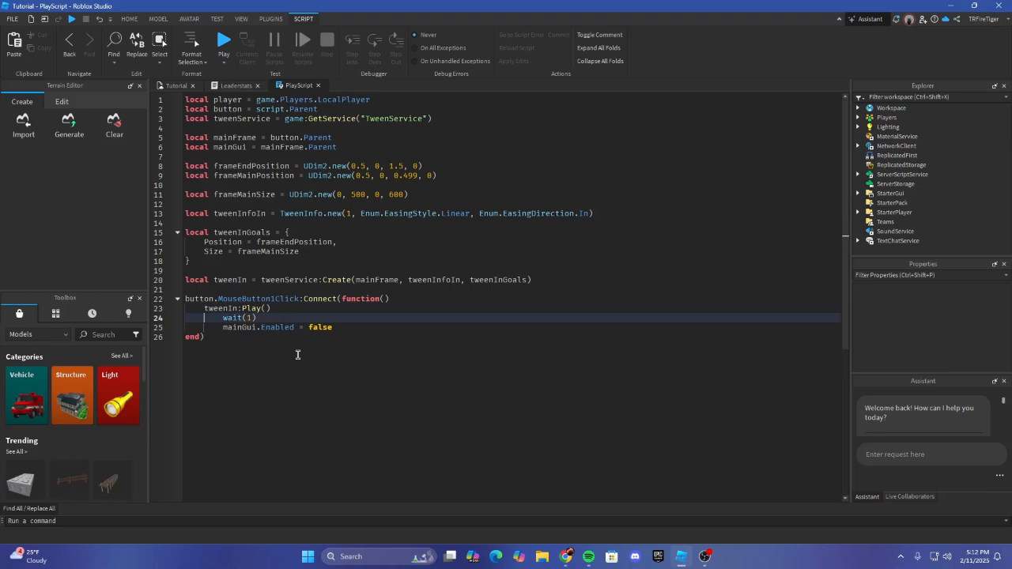
key(BackSpace)
key(Down)
key(BackSpace)
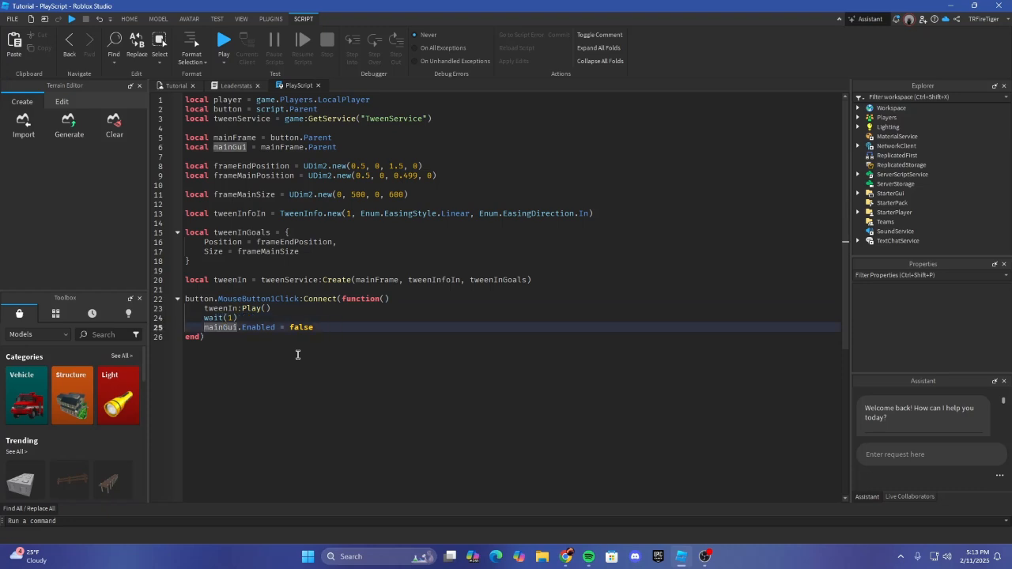
click(341, 329)
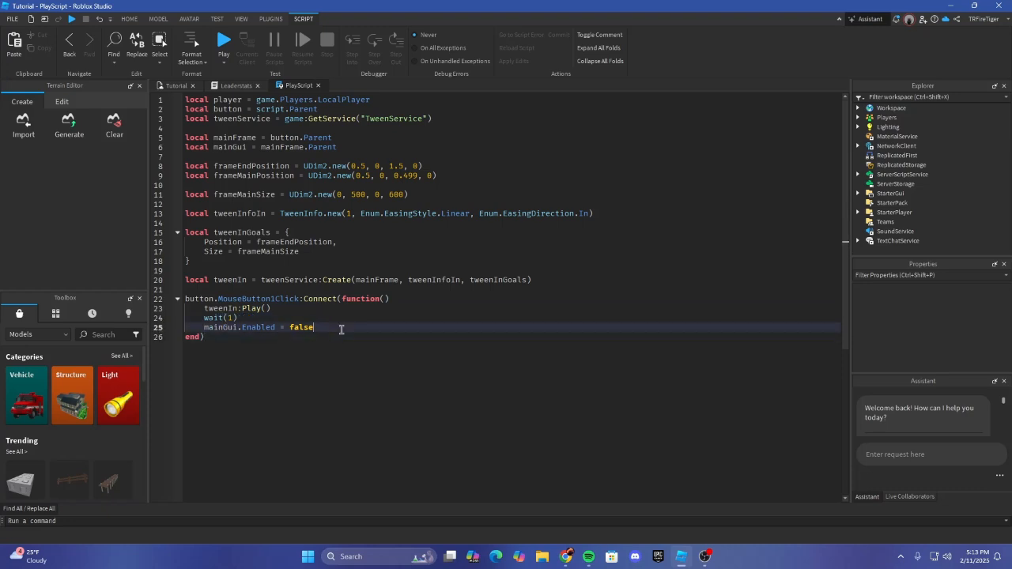
click(377, 147)
key(ctrl+s)
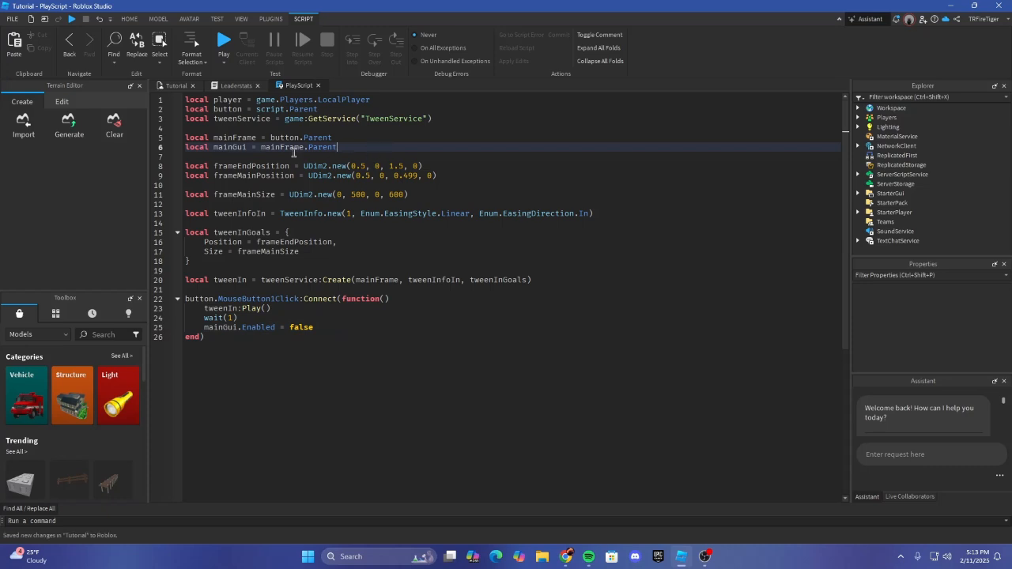
Step: Check the click handler, the tweenService:Create arguments and the TweenInfo settings in PlayScript
click(271, 308)
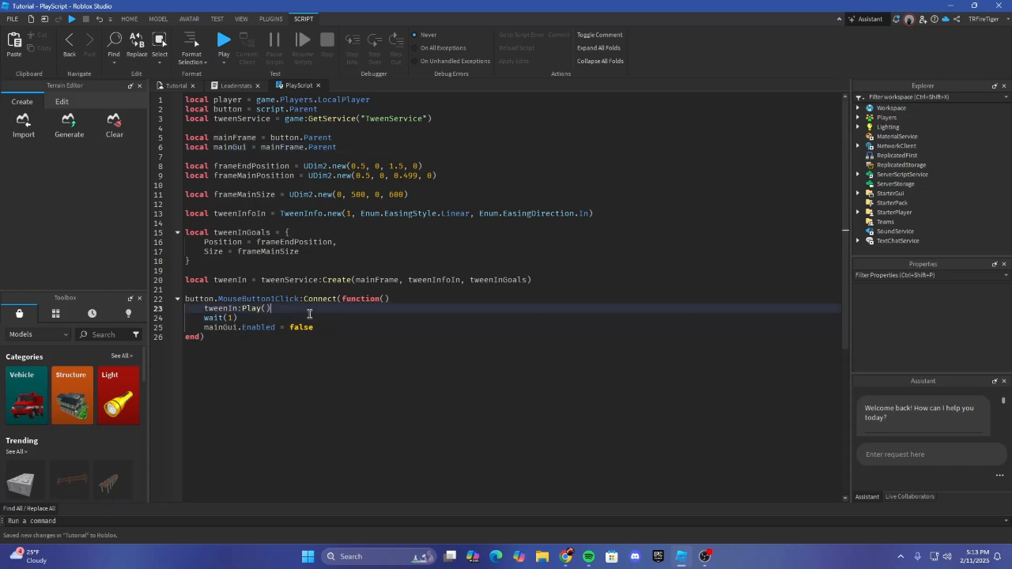
click(426, 302)
click(378, 314)
click(322, 301)
click(313, 307)
click(366, 250)
click(507, 213)
click(280, 272)
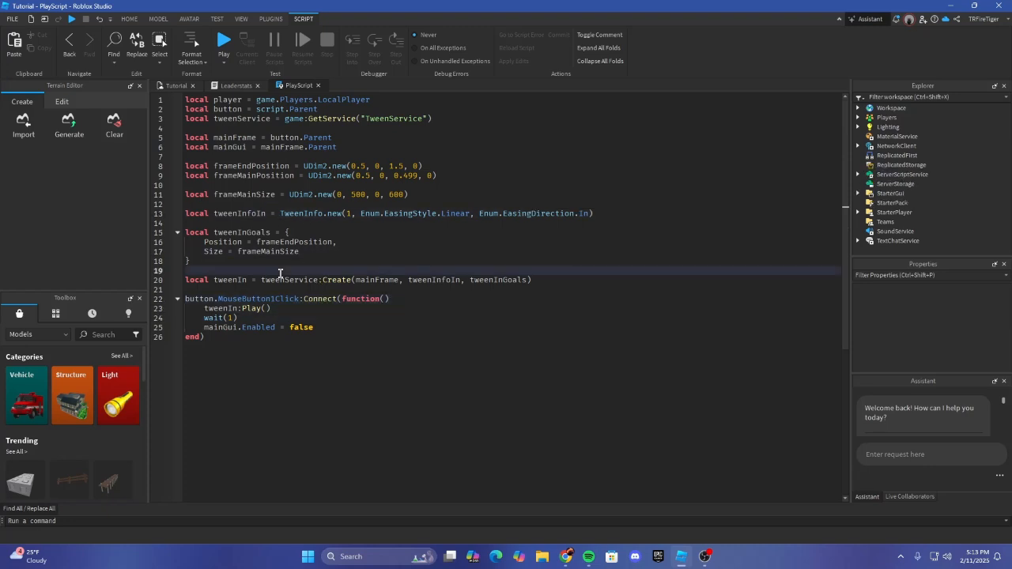
click(399, 280)
click(434, 280)
click(544, 273)
click(535, 281)
click(613, 215)
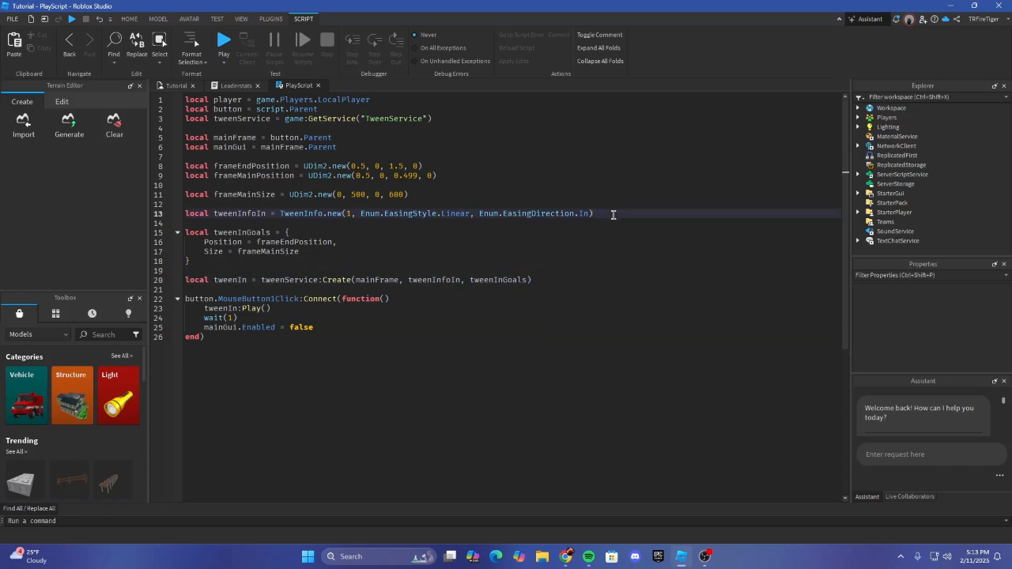
Step: Playtest the menu's Play button, move the avatar around with jumps and a turned camera, and stop the test
click(159, 87)
key(F5)
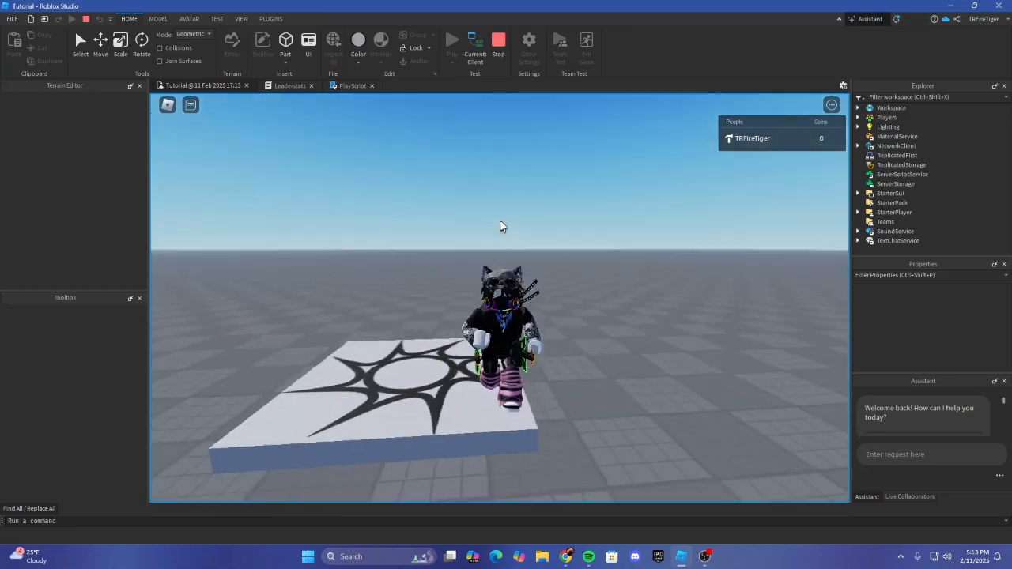
key(w)
key(space)
key(space)
right_drag(502, 227, 352, 226)
key(s)
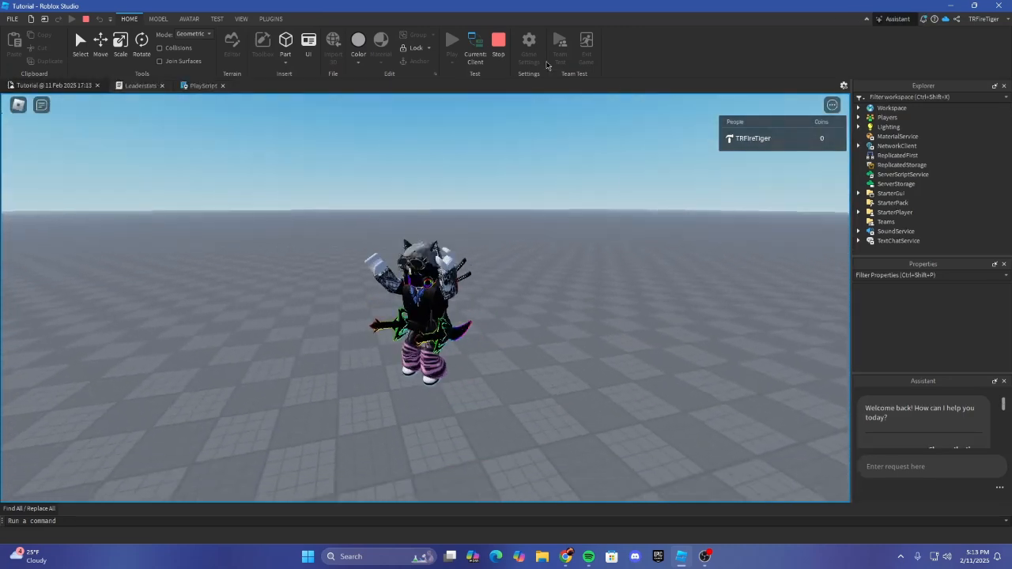
click(498, 44)
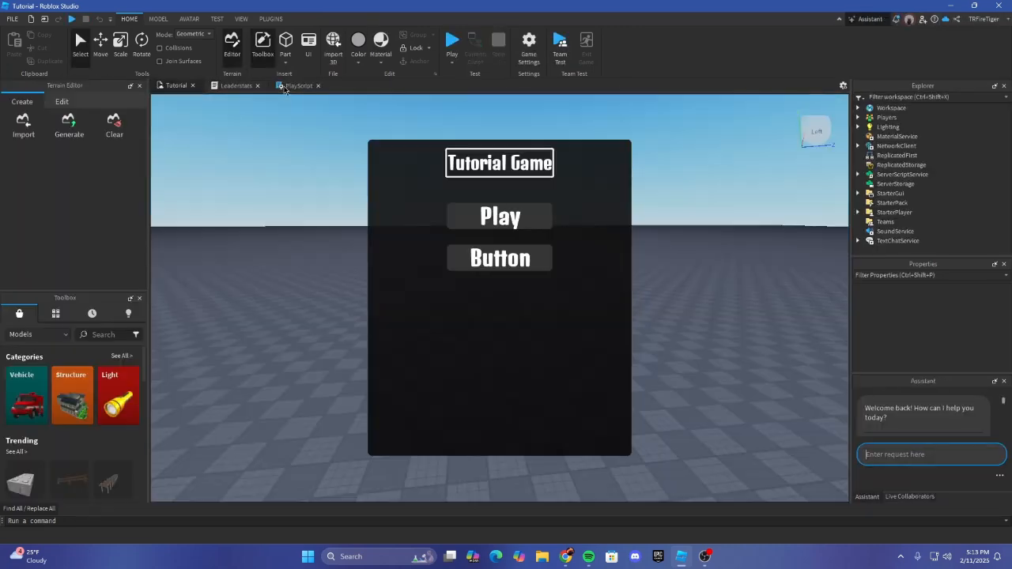
Step: Look over PlayScript's tween creation line and simplified click handler again
click(293, 86)
click(427, 307)
click(404, 280)
click(381, 254)
click(549, 280)
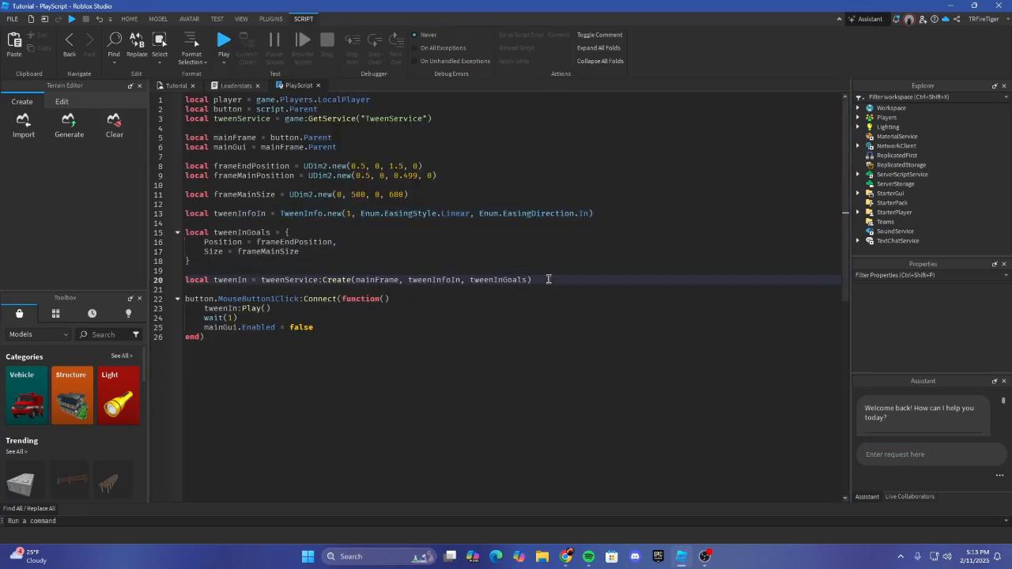
scroll(510, 289, down, 2)
scroll(511, 289, up, 2)
click(450, 318)
click(439, 326)
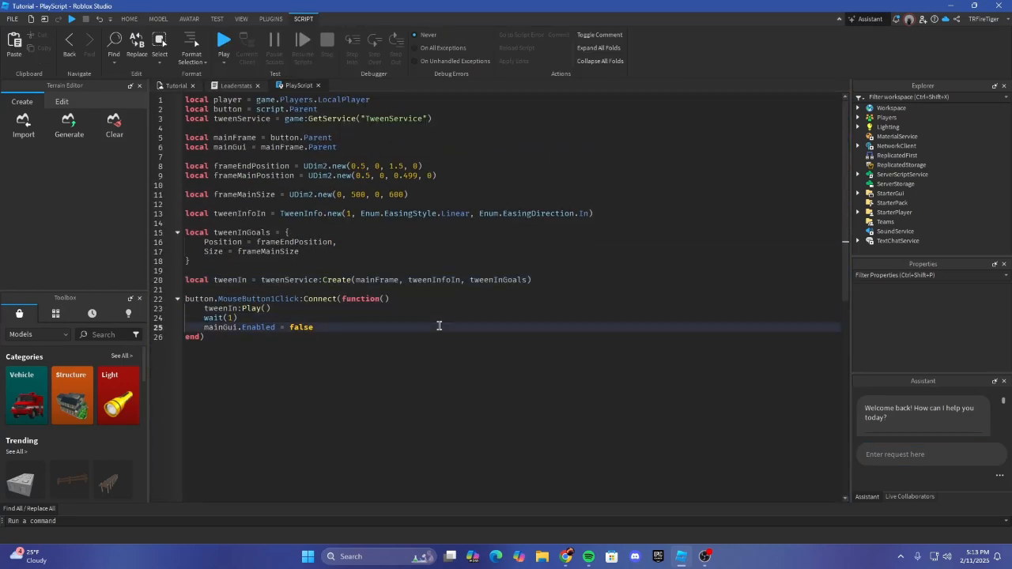
Step: Start another playtest and use the menu's Play button to dismiss the main frame
click(159, 85)
click(452, 40)
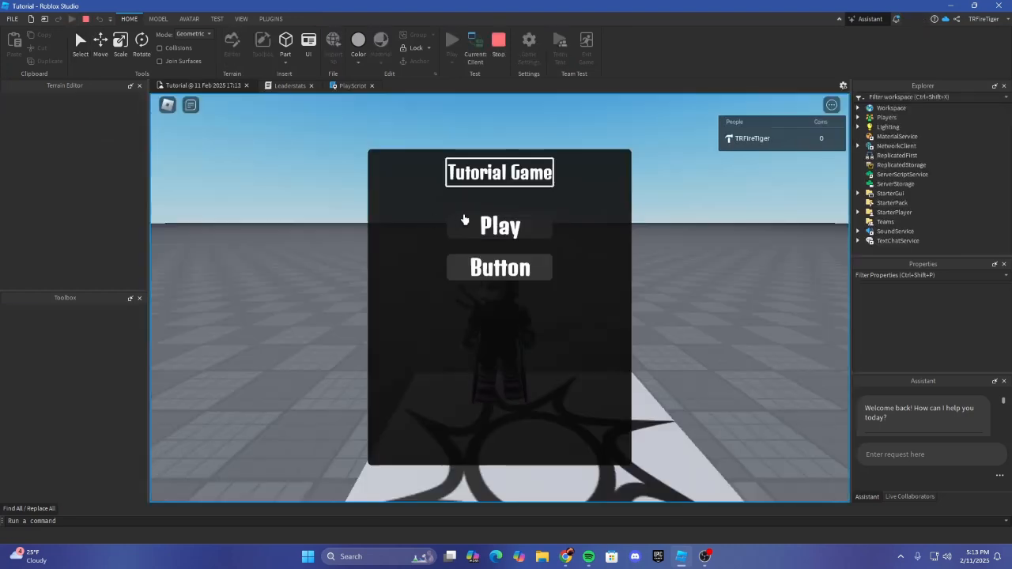
click(467, 225)
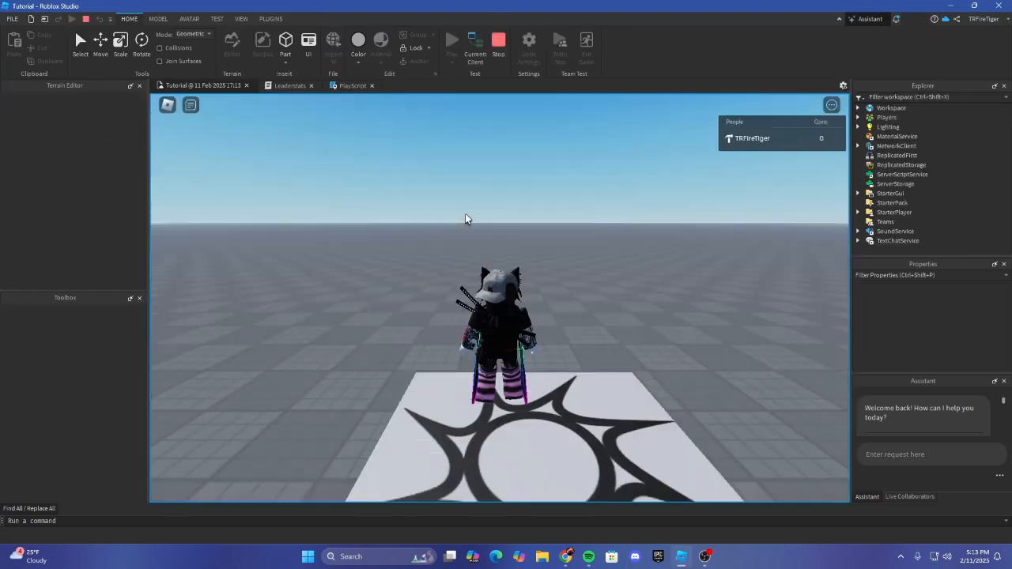
Step: Inspect MainGui inside the local player's PlayerGui during the playtest and stop the test
click(859, 117)
click(869, 127)
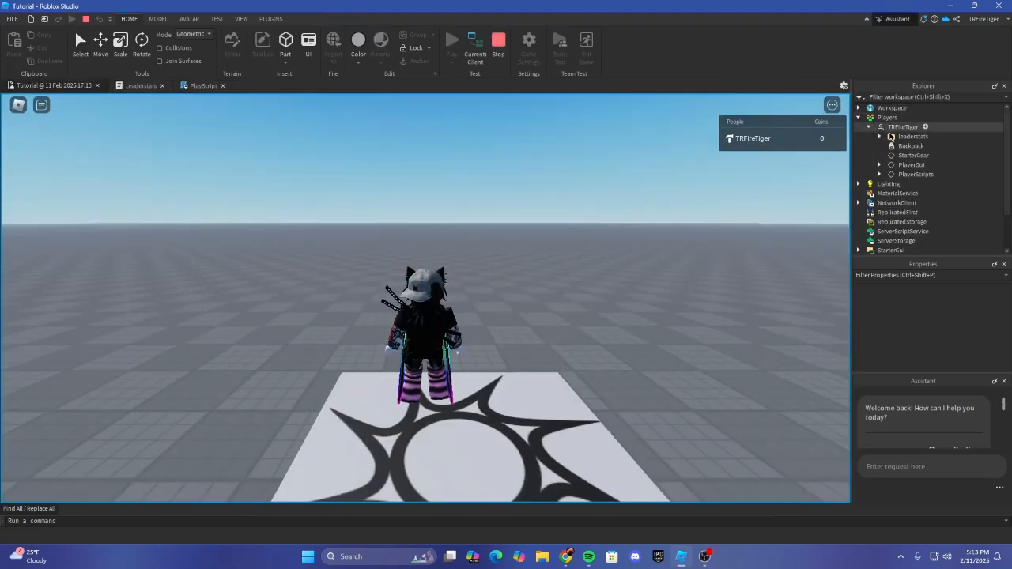
click(879, 165)
click(919, 183)
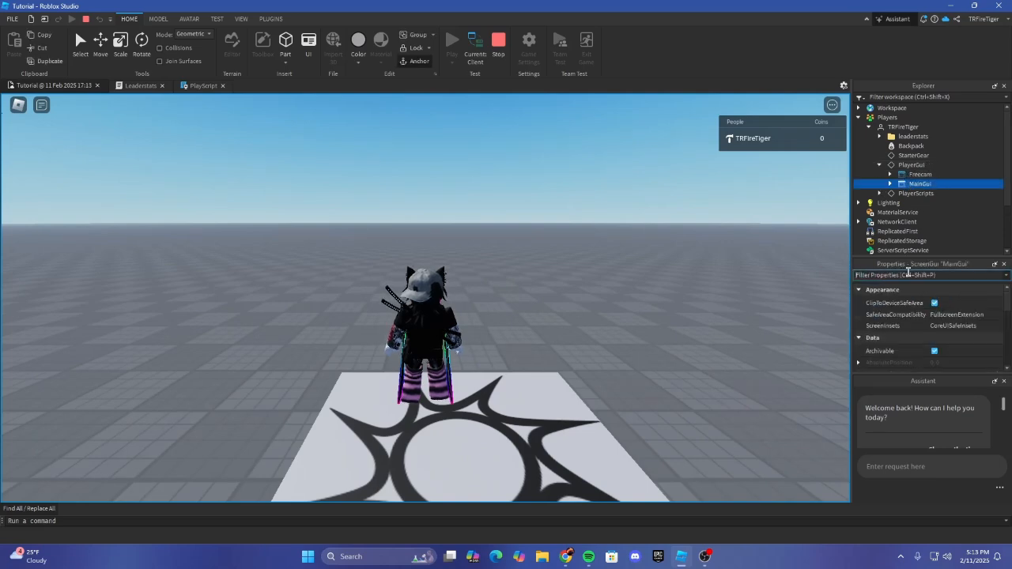
right_drag(710, 172, 695, 168)
click(498, 41)
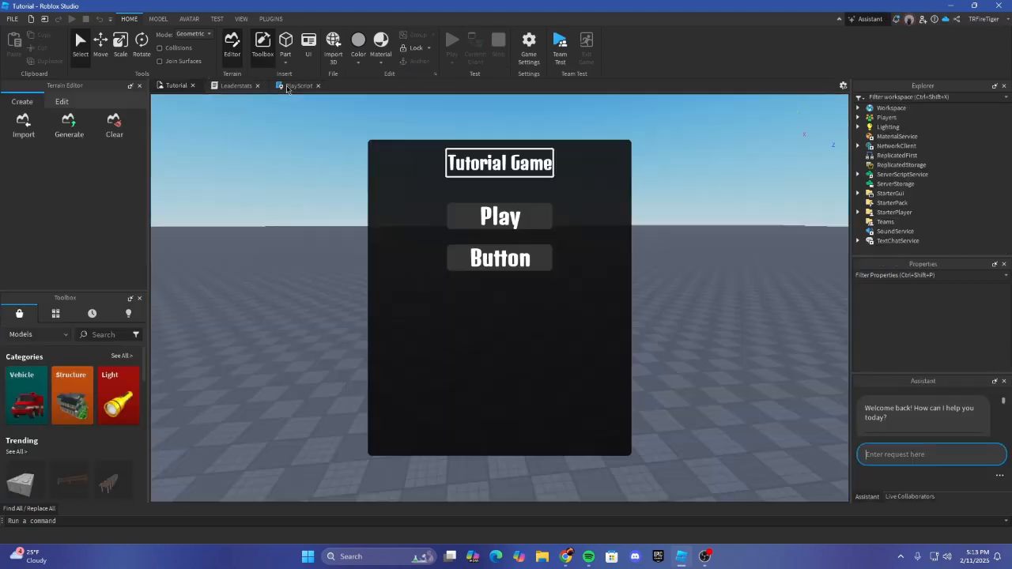
Step: Look over PlayScript's click handler, tweenInGoals table and tween creation line
click(287, 85)
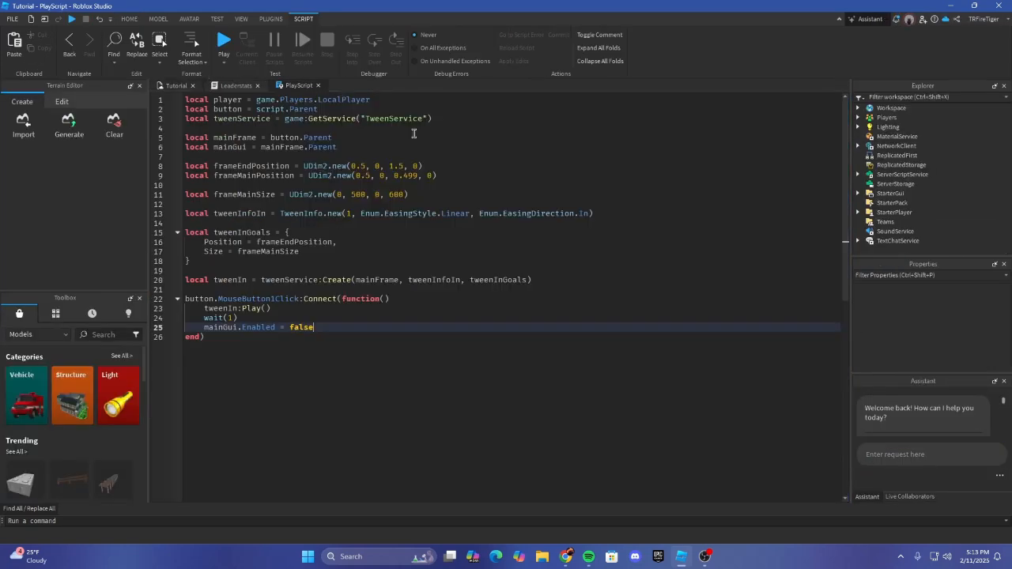
click(381, 317)
click(427, 280)
click(217, 251)
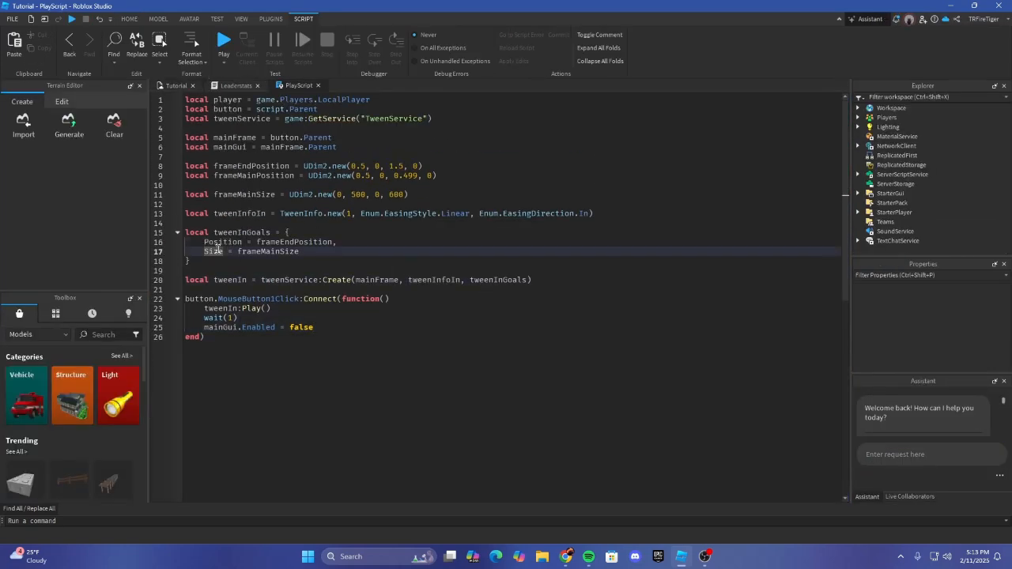
click(380, 270)
click(544, 277)
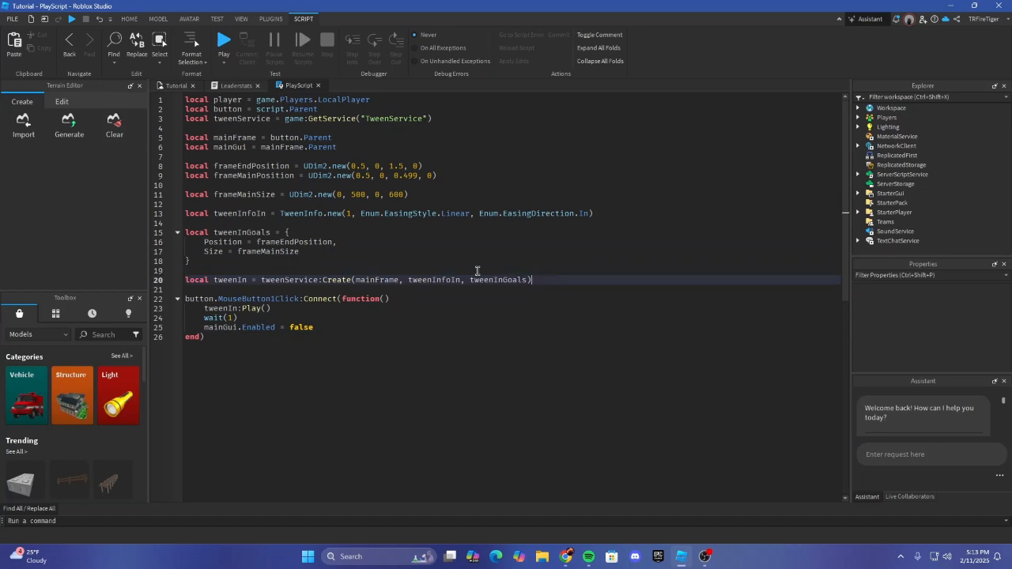
click(539, 232)
click(540, 242)
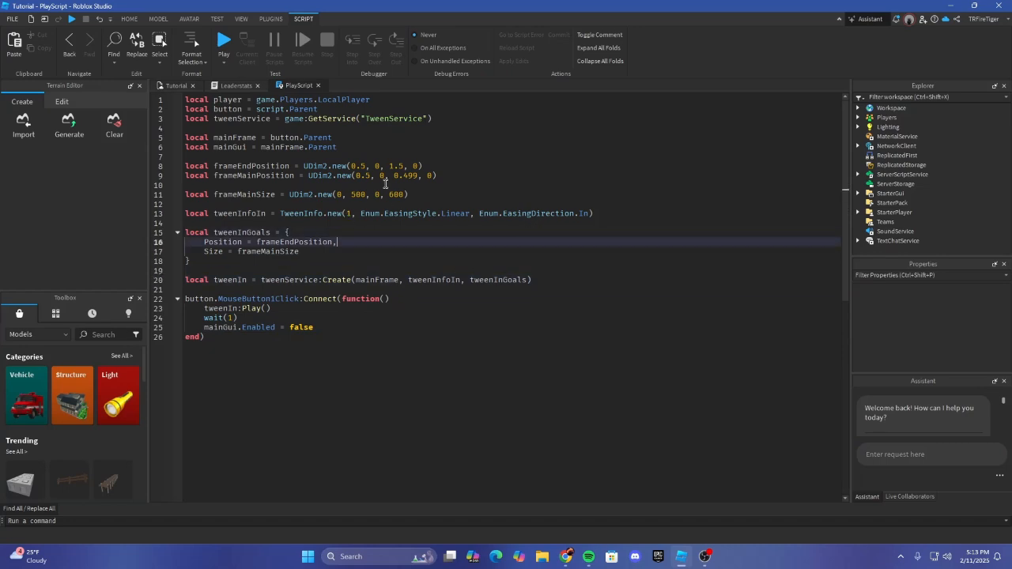
click(235, 85)
click(176, 85)
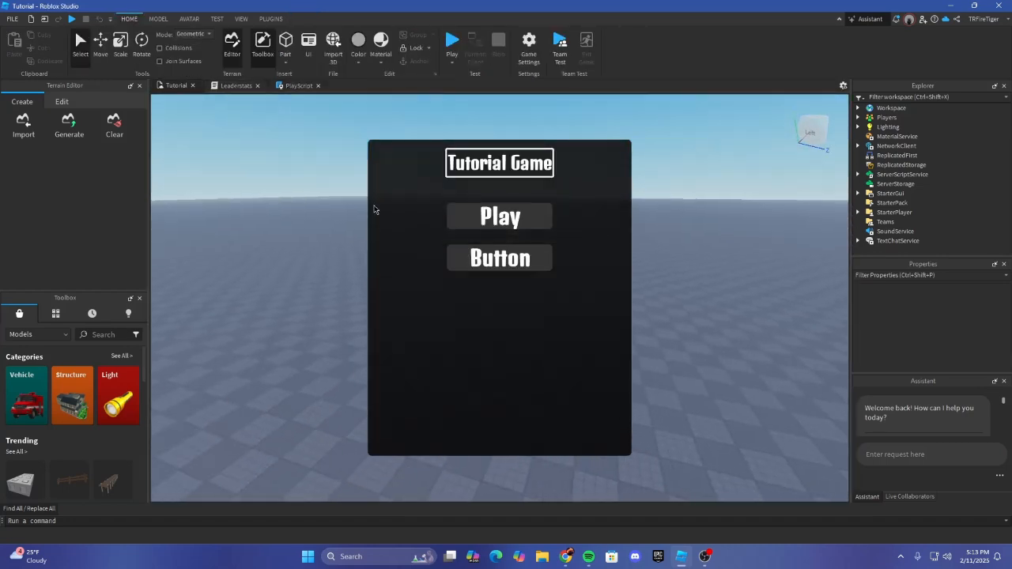
right_drag(631, 261, 536, 258)
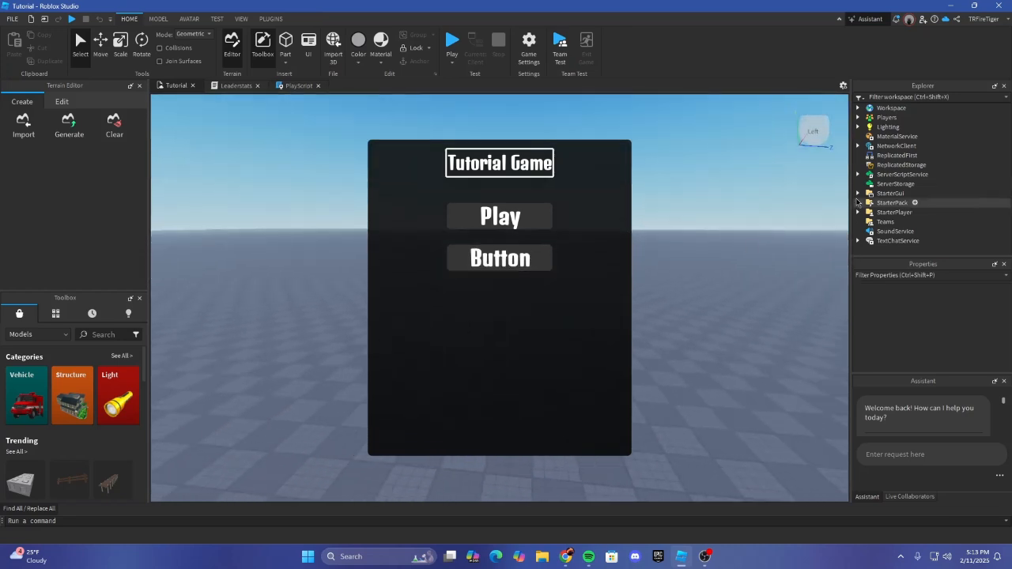
scroll(226, 18, down, 2)
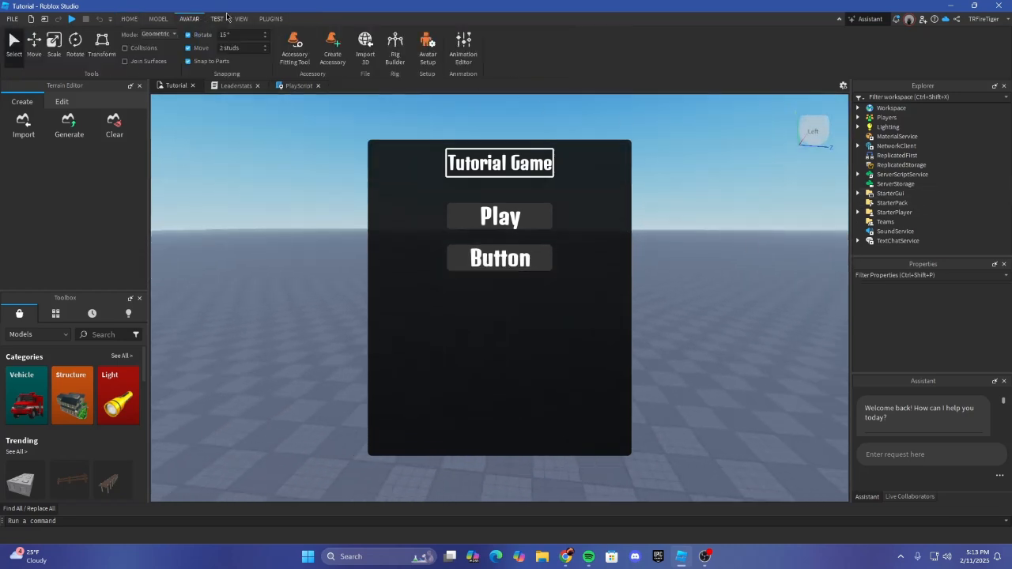
click(262, 18)
click(190, 21)
click(217, 19)
click(165, 19)
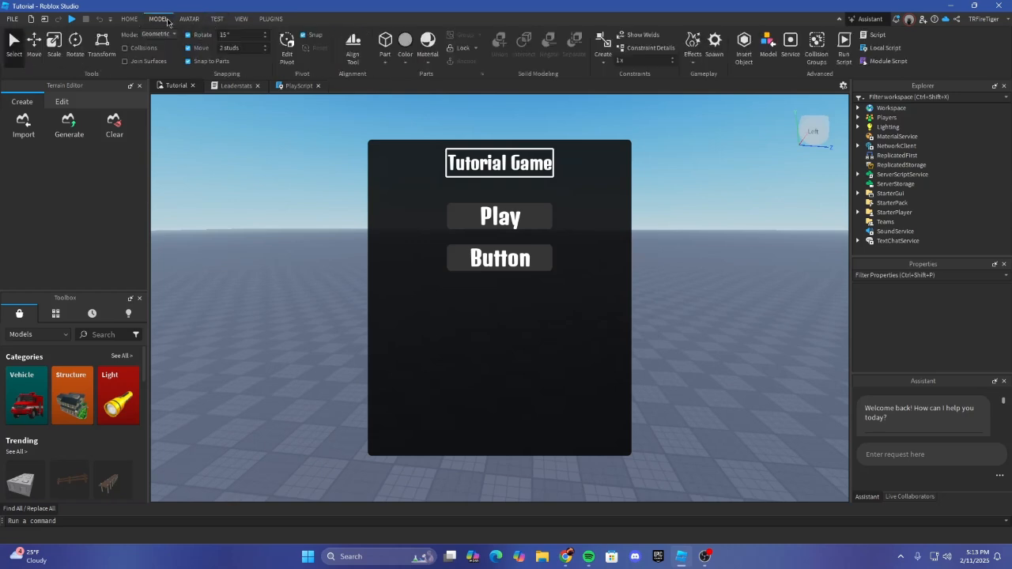
click(240, 18)
click(259, 19)
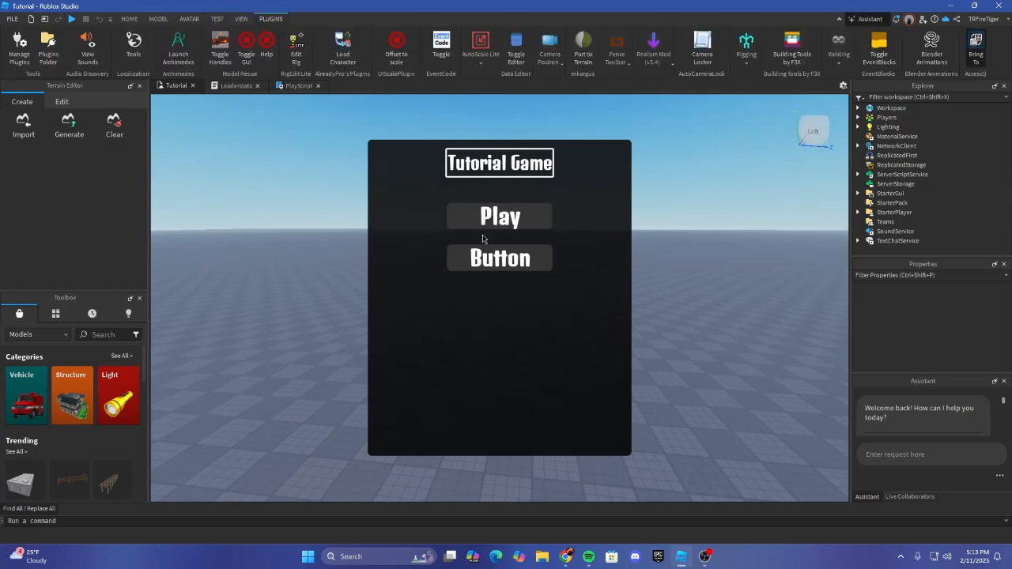
click(129, 18)
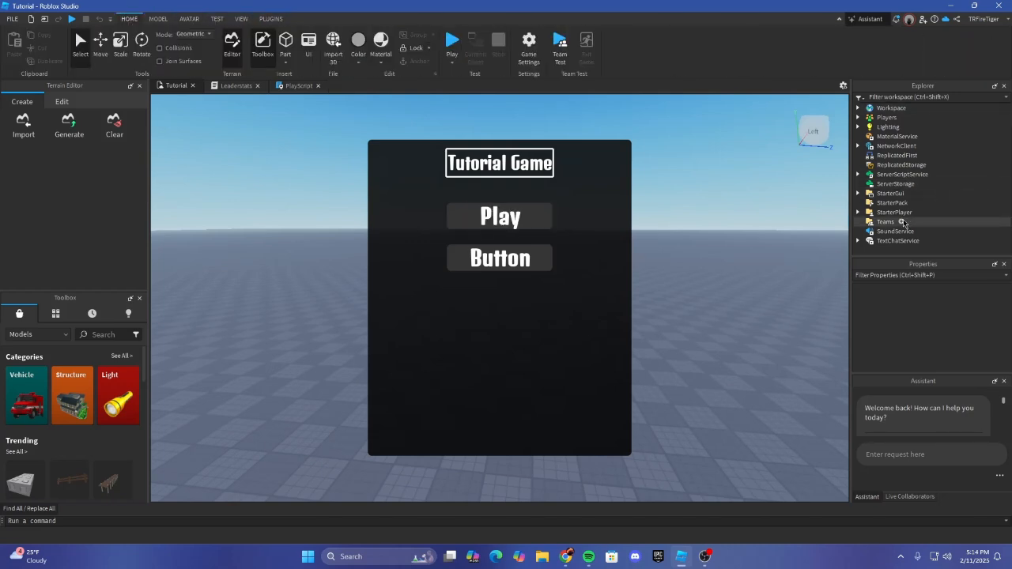
Step: Set the Text of SettingsButton in MainGui's MainFrame to "Settings"
click(859, 193)
click(886, 203)
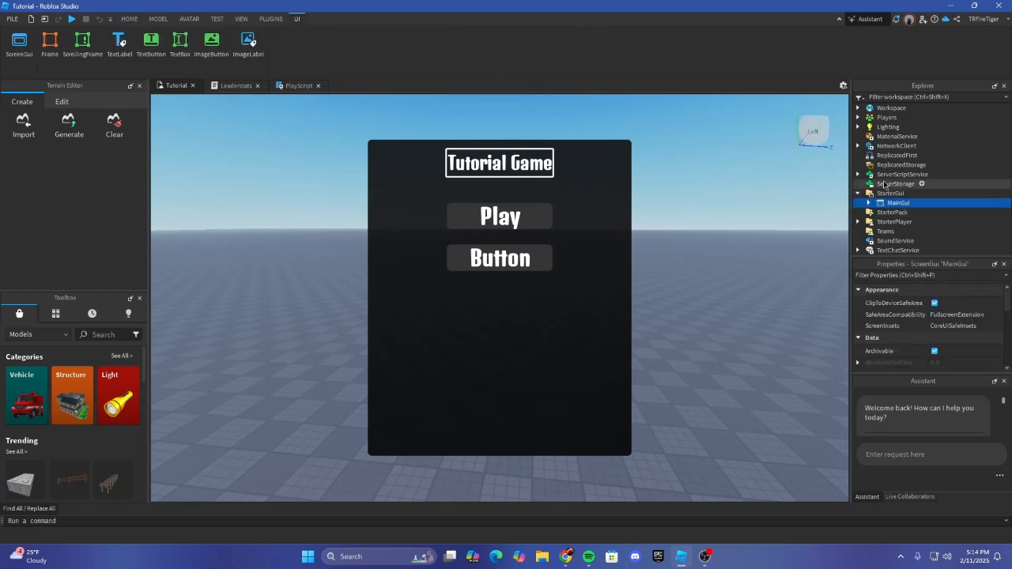
click(868, 203)
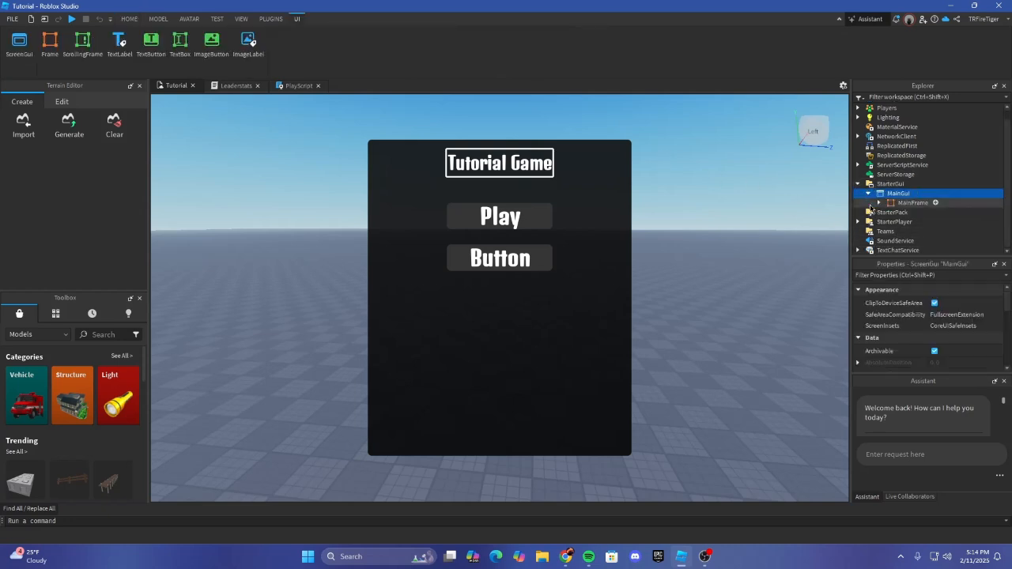
click(878, 203)
scroll(881, 202, down, 3)
click(923, 186)
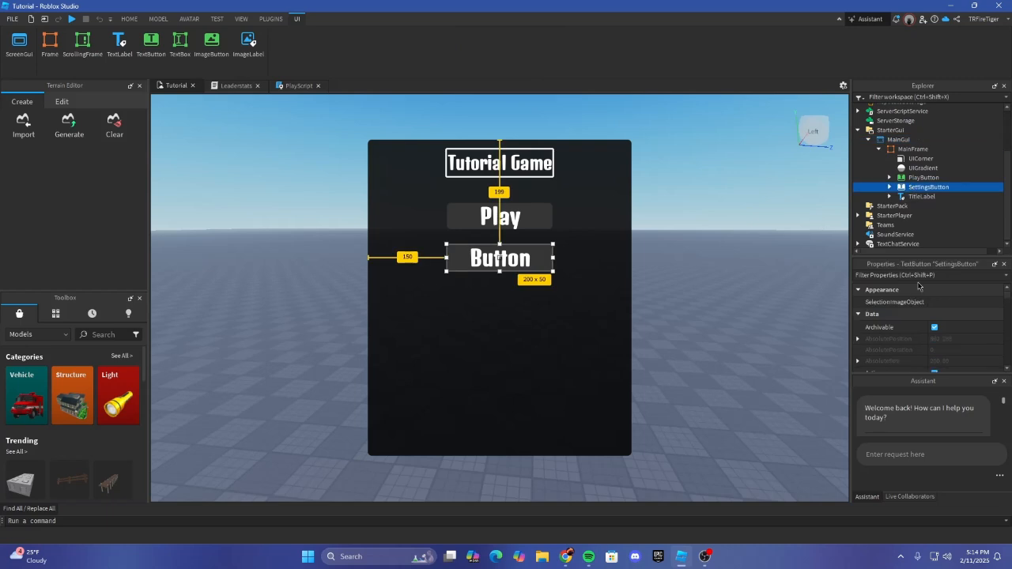
click(897, 276)
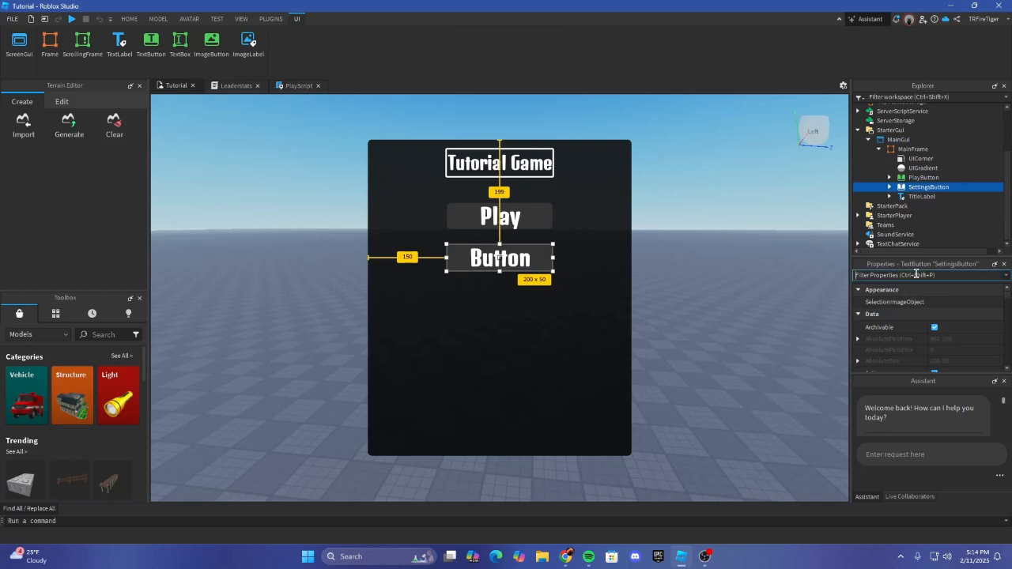
scroll(925, 332, down, 10)
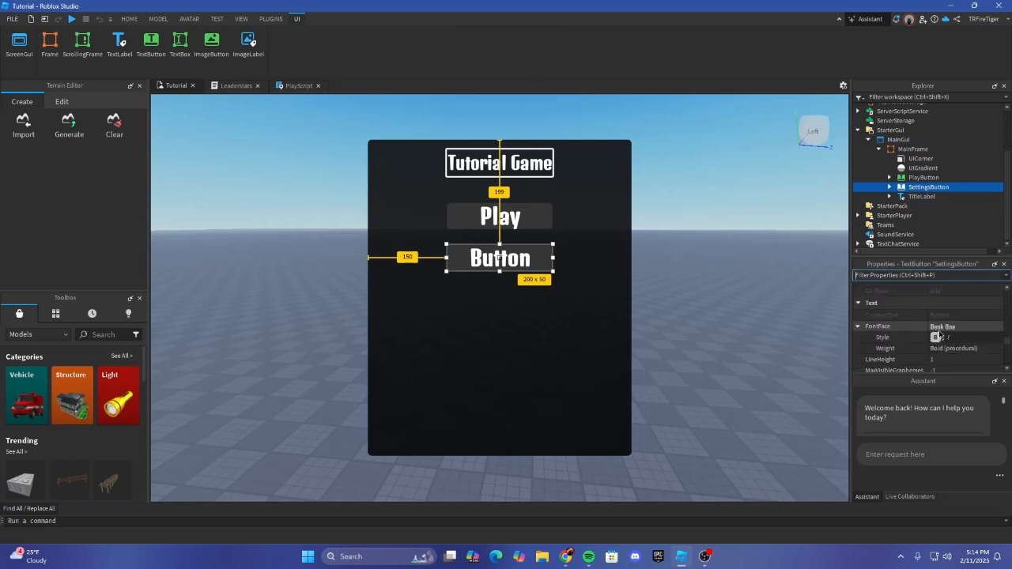
scroll(940, 336, down, 3)
click(939, 306)
text(Sett)
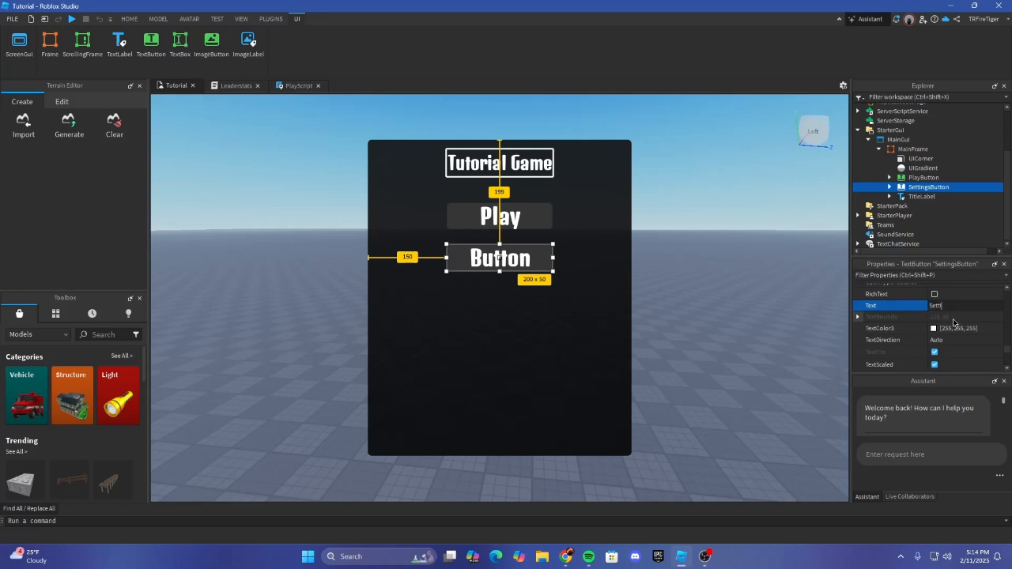
text(ings)
key(Return)
click(739, 223)
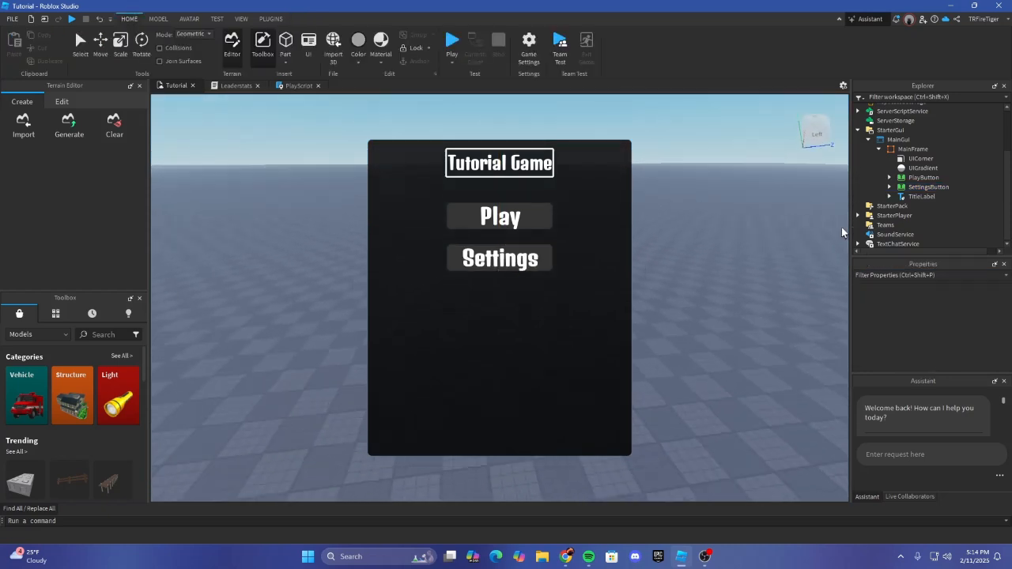
Step: Add a ScreenGui named SettingsGui to StarterGui and insert a Frame inside it
scroll(855, 158, up, 3)
click(890, 156)
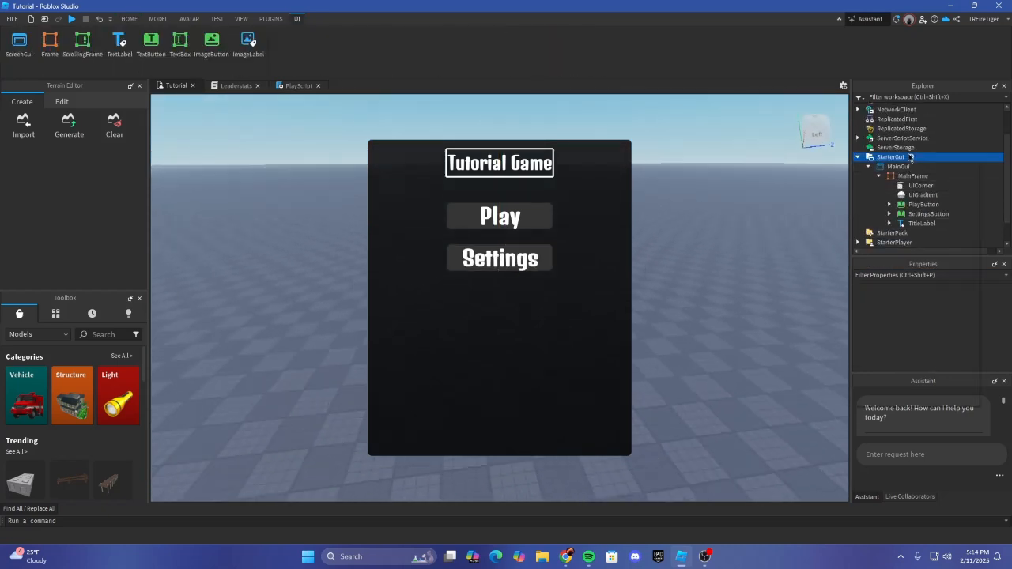
click(911, 156)
click(964, 200)
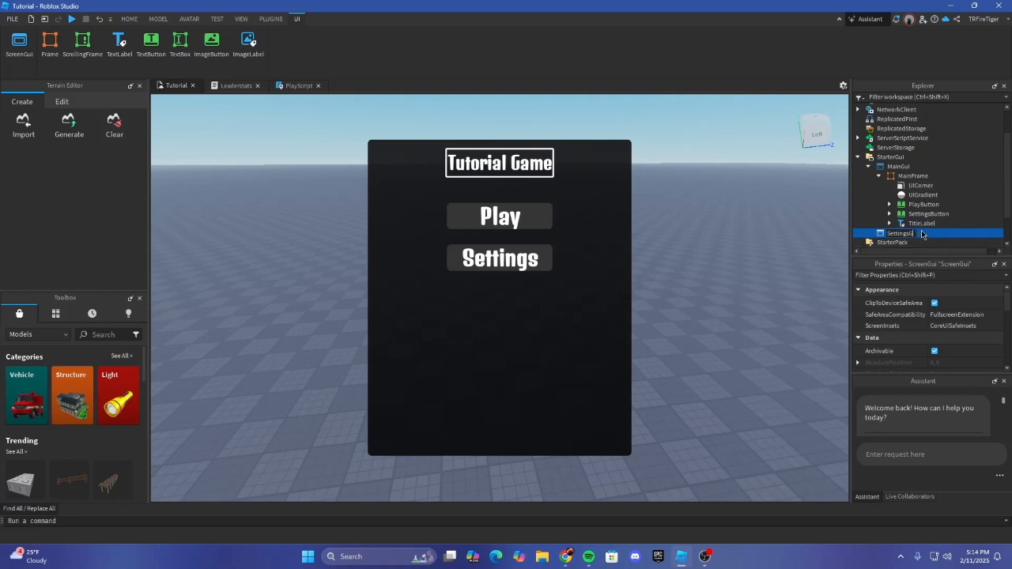
key(Return)
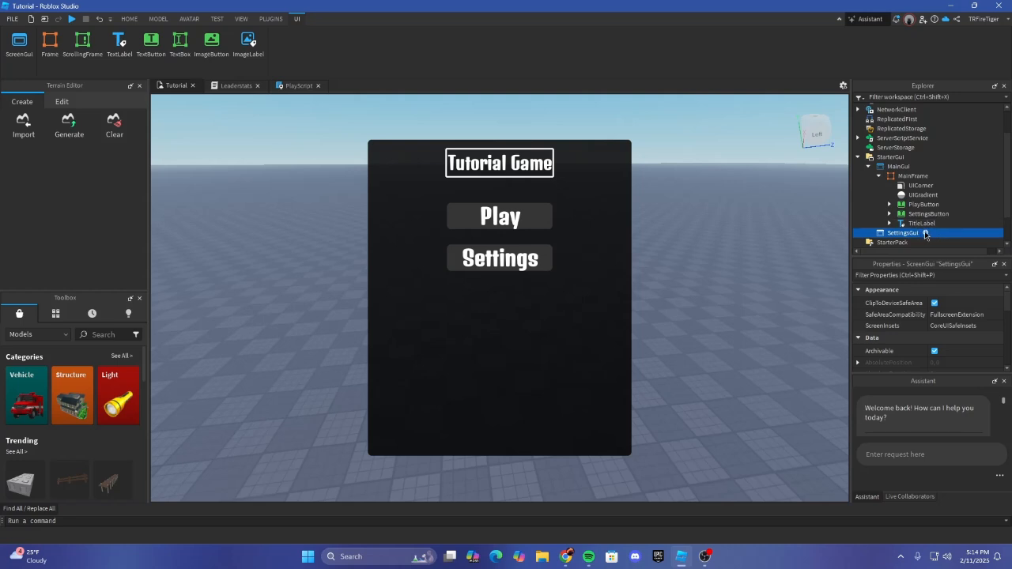
click(926, 234)
click(893, 299)
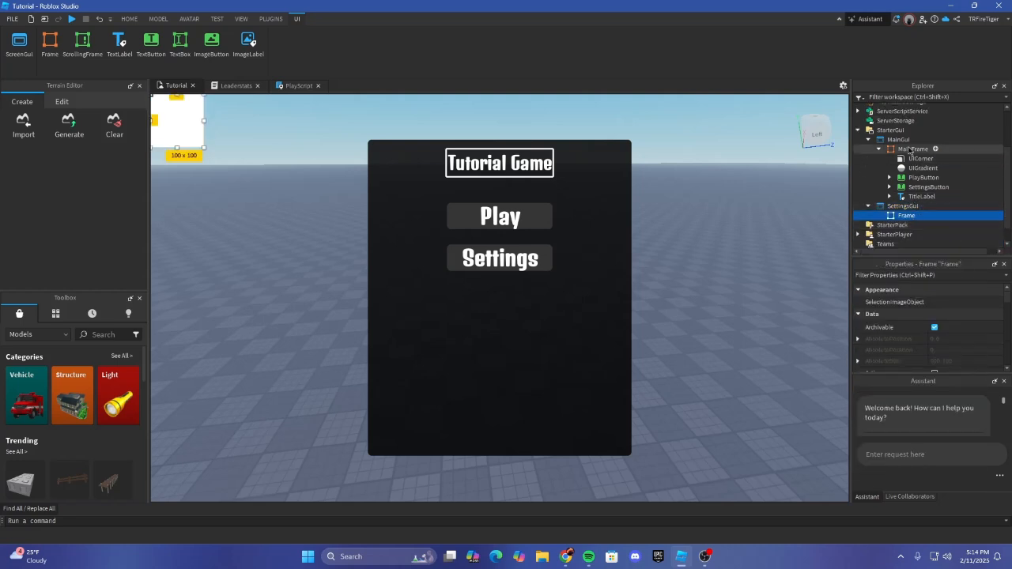
Step: Turn off the Enabled property of MainGui to hide the main menu in the viewport
click(910, 148)
click(898, 139)
click(919, 274)
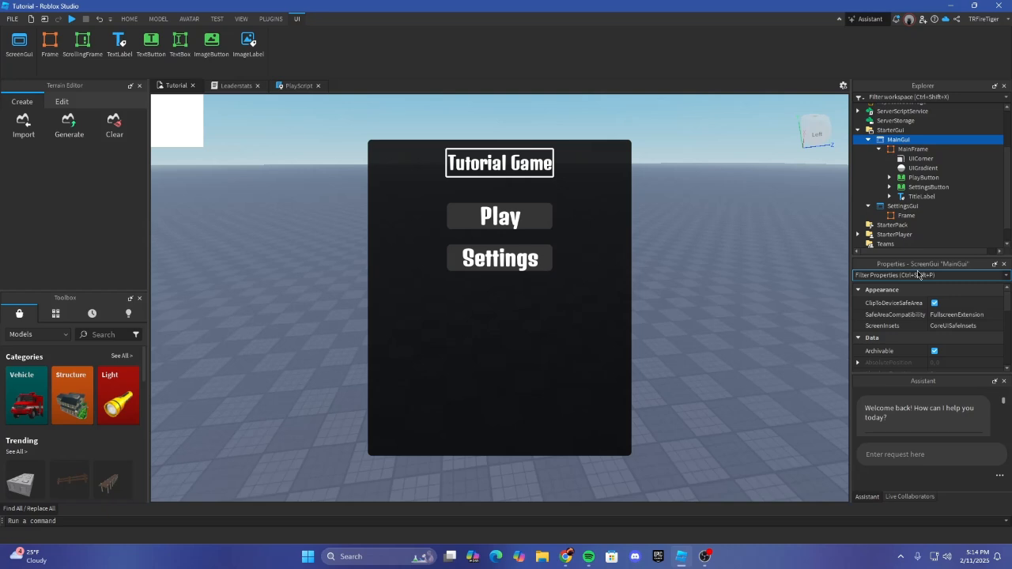
text(ena)
click(939, 303)
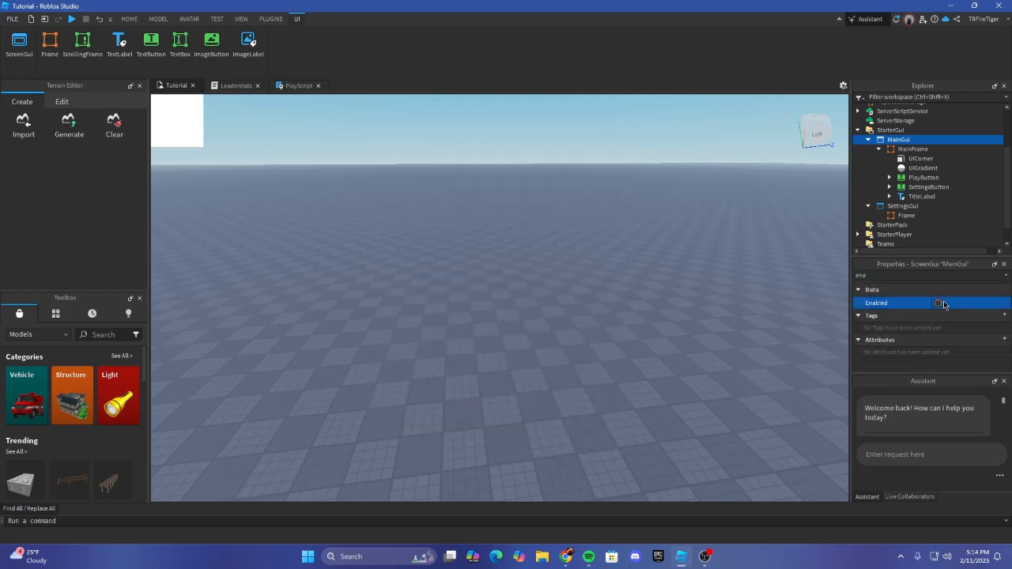
click(902, 206)
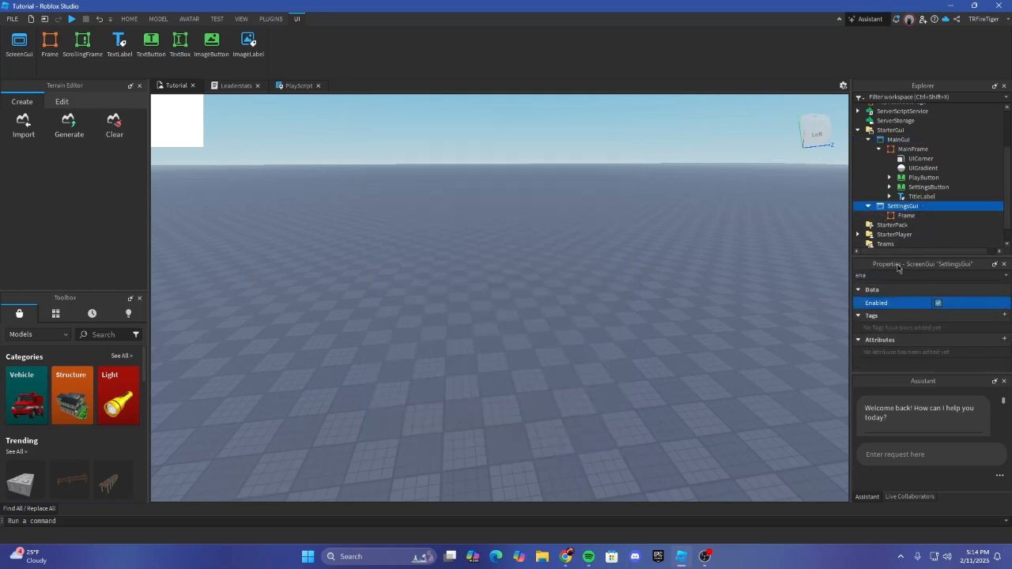
click(928, 274)
text(an)
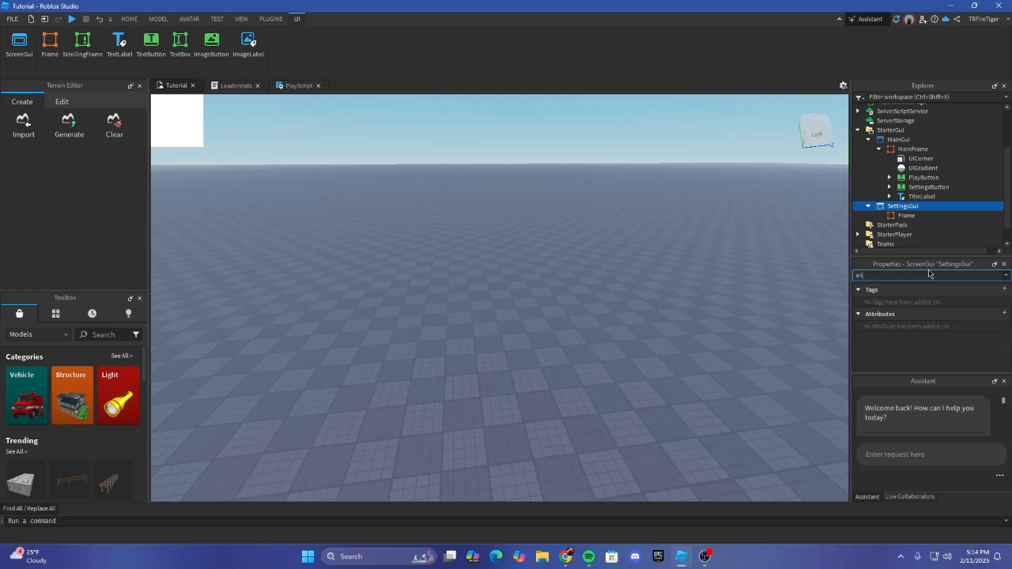
key(BackSpace)
key(BackSpace)
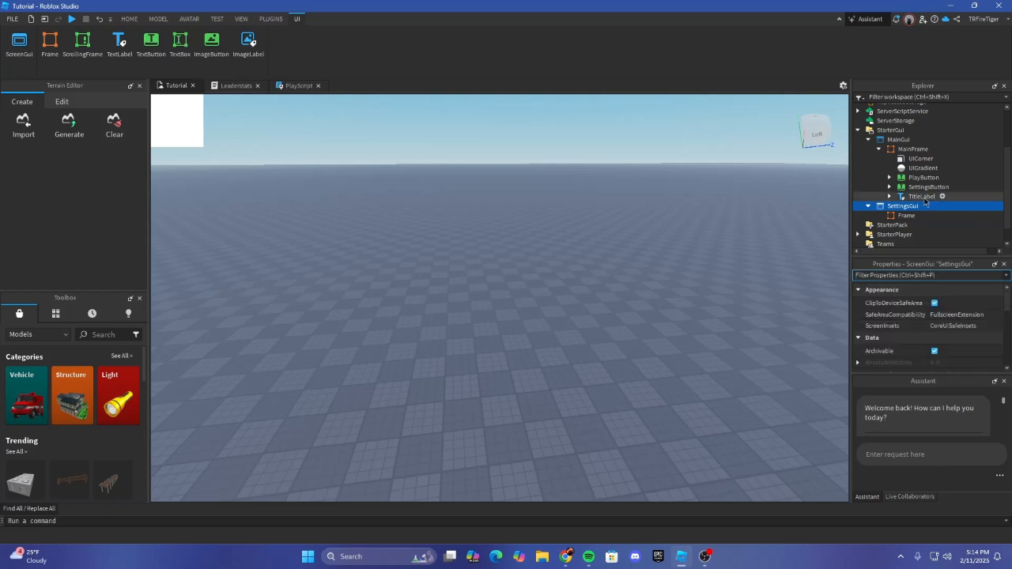
Step: Set the AnchorPoint of the Frame in SettingsGui to 0.5, 0.5 and move the frame to the centre of the viewport
click(906, 215)
click(931, 275)
text(anch)
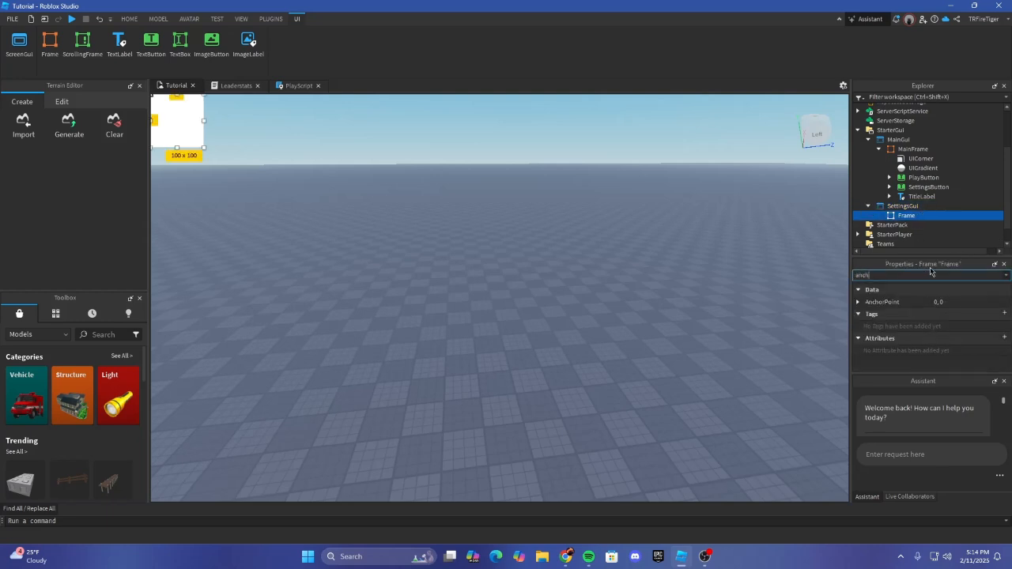
click(949, 301)
text(.5)
key(Return)
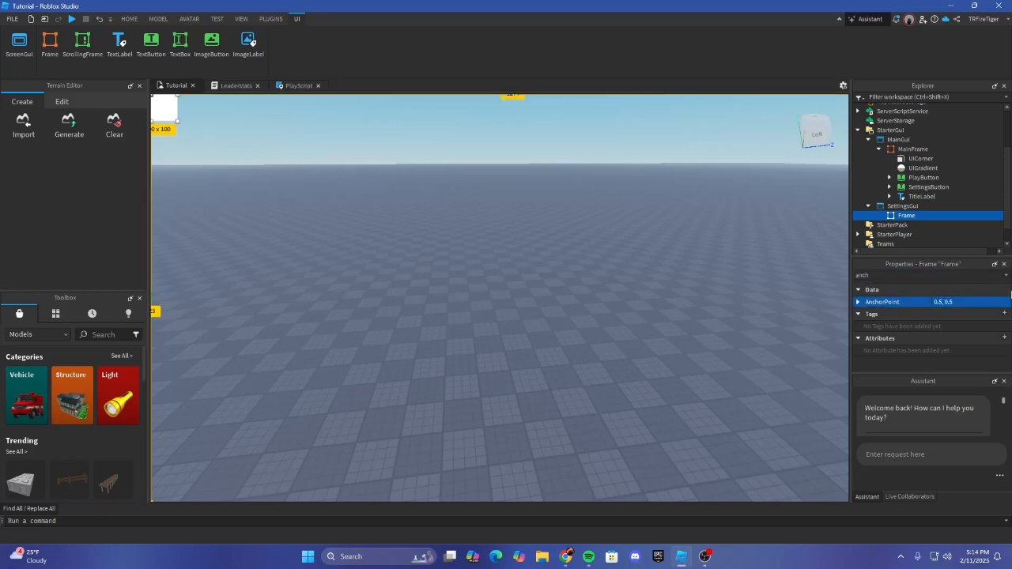
drag(156, 98, 510, 303)
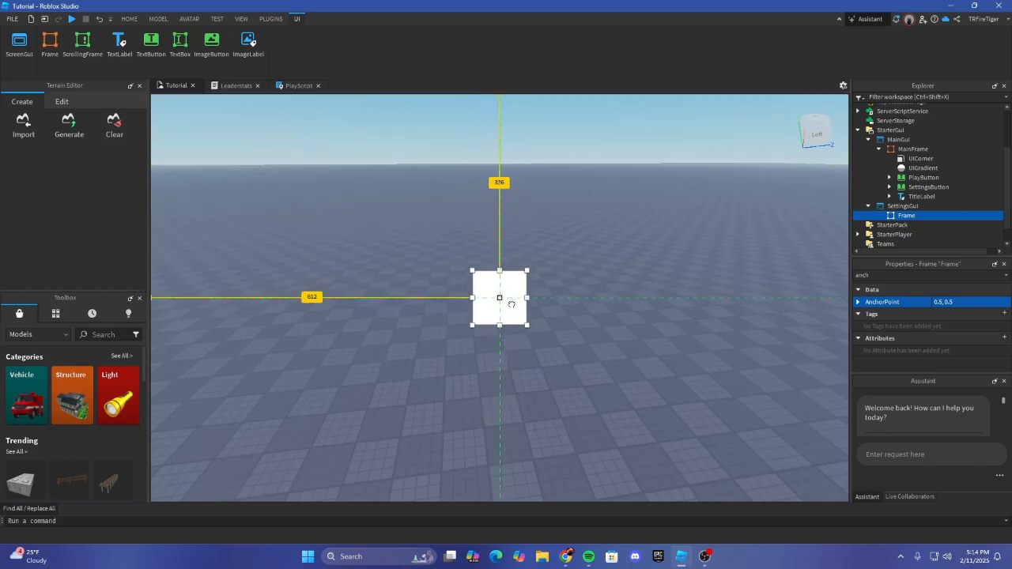
Step: Look for a size property on MainGui and clear the property filter
click(904, 150)
click(898, 139)
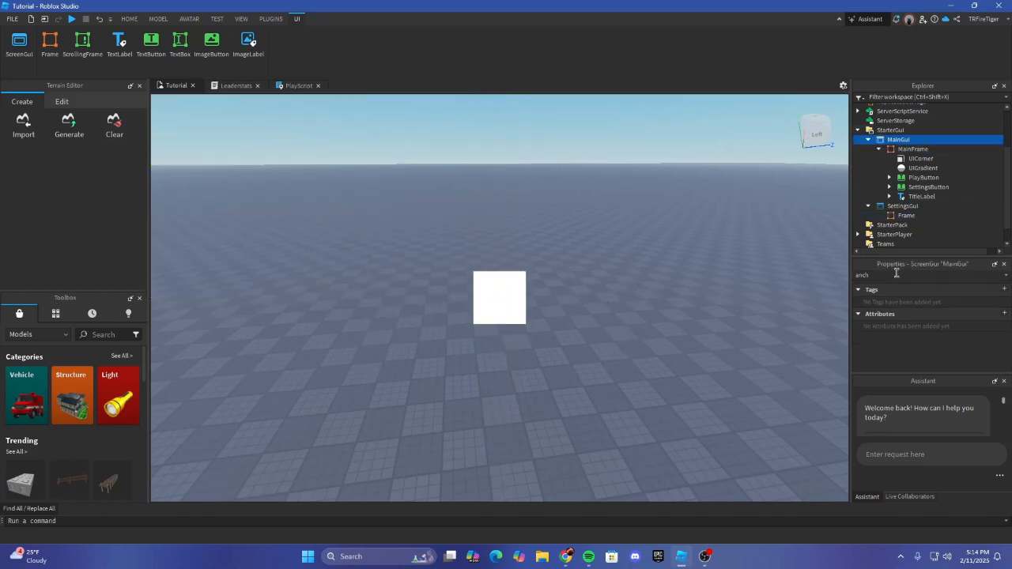
click(897, 274)
text(size)
click(945, 301)
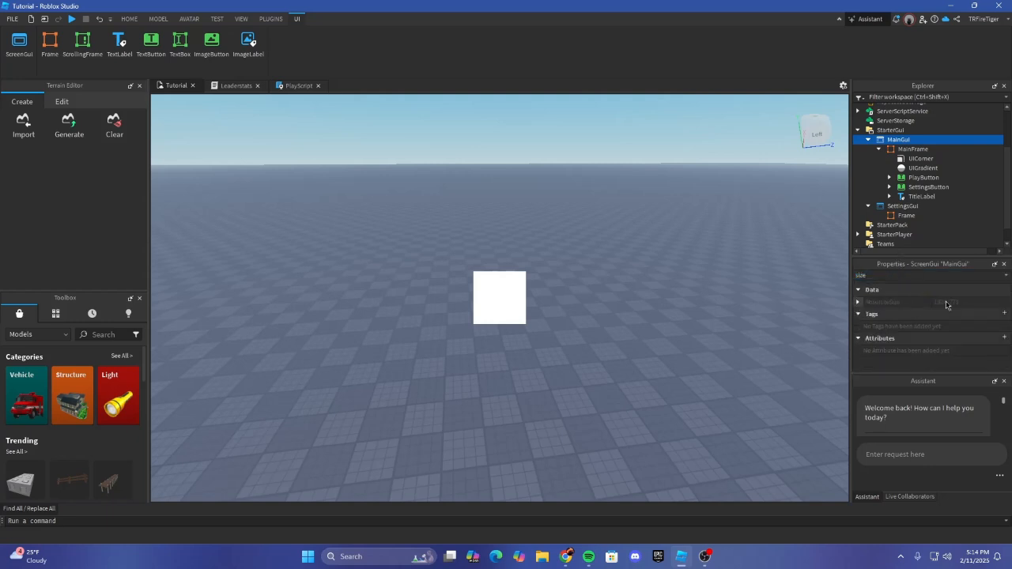
drag(872, 275, 800, 265)
key(BackSpace)
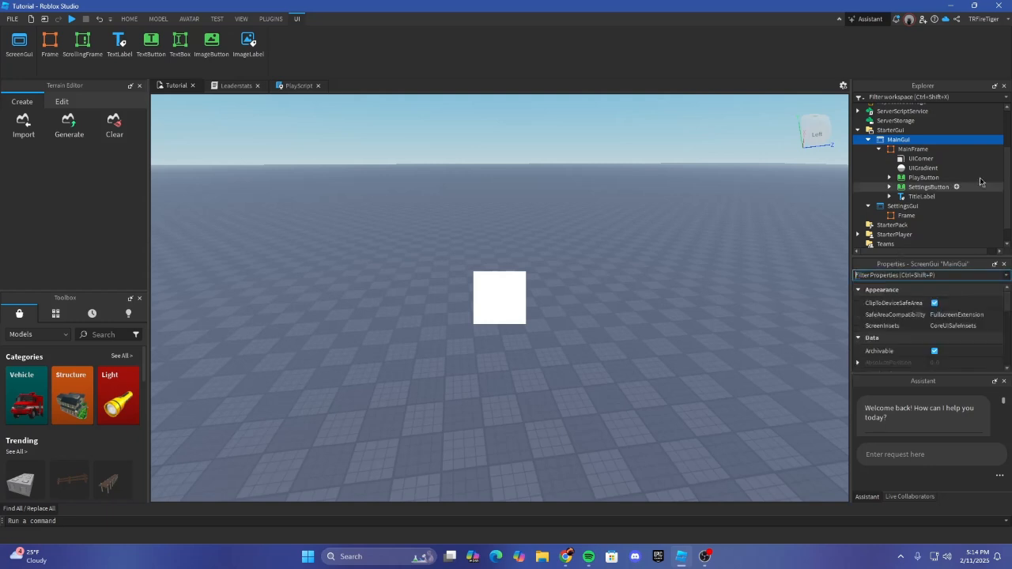
Step: Copy the Size value {0, 500},{0, 600} from MainFrame into the Size property of the Frame in SettingsGui
click(912, 148)
click(901, 273)
text(size)
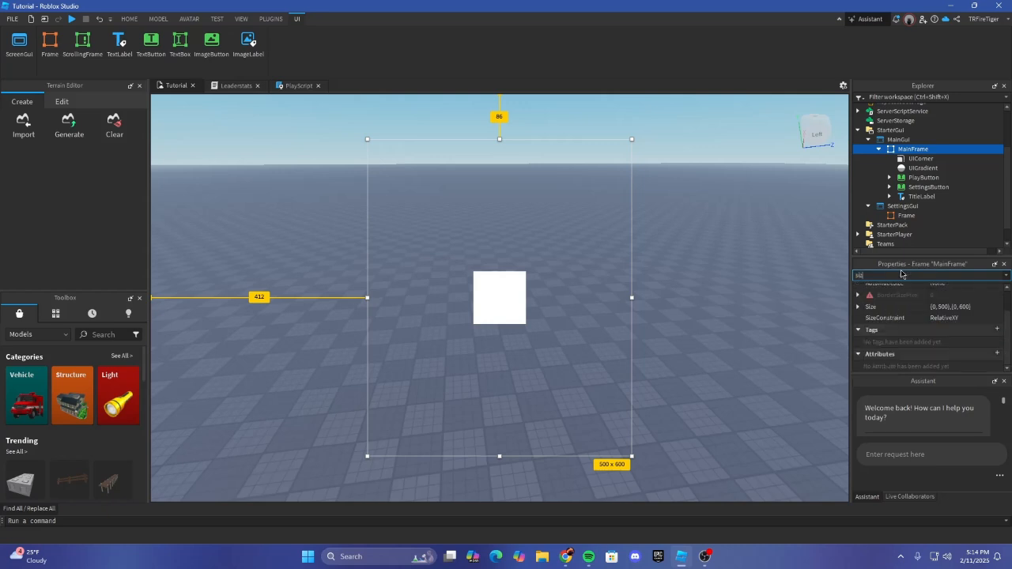
click(966, 306)
click(966, 306)
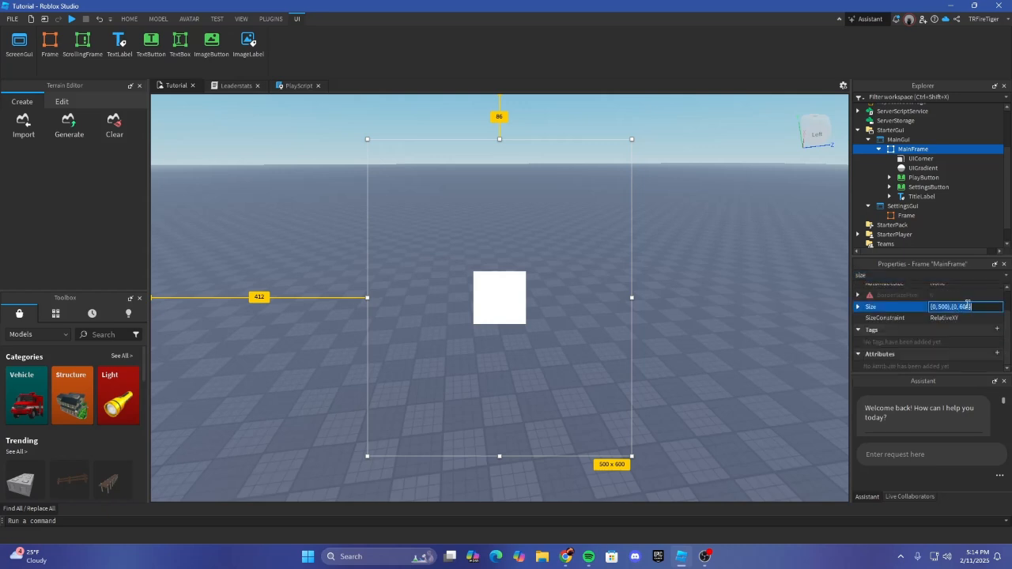
click(906, 215)
click(961, 306)
key(Return)
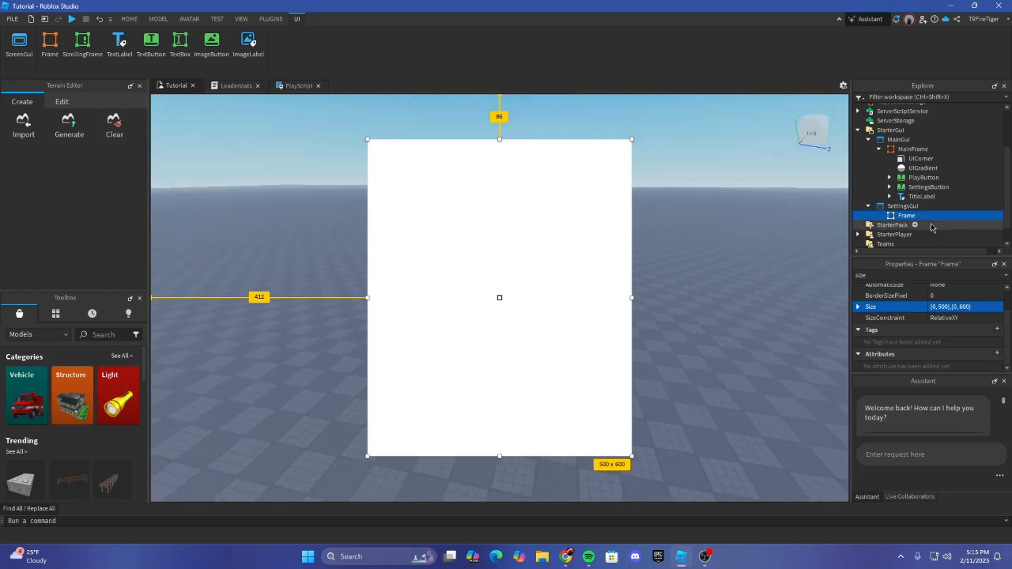
Step: Insert a UICorner into the Frame in SettingsGui to round its corners
click(922, 215)
text(UI)
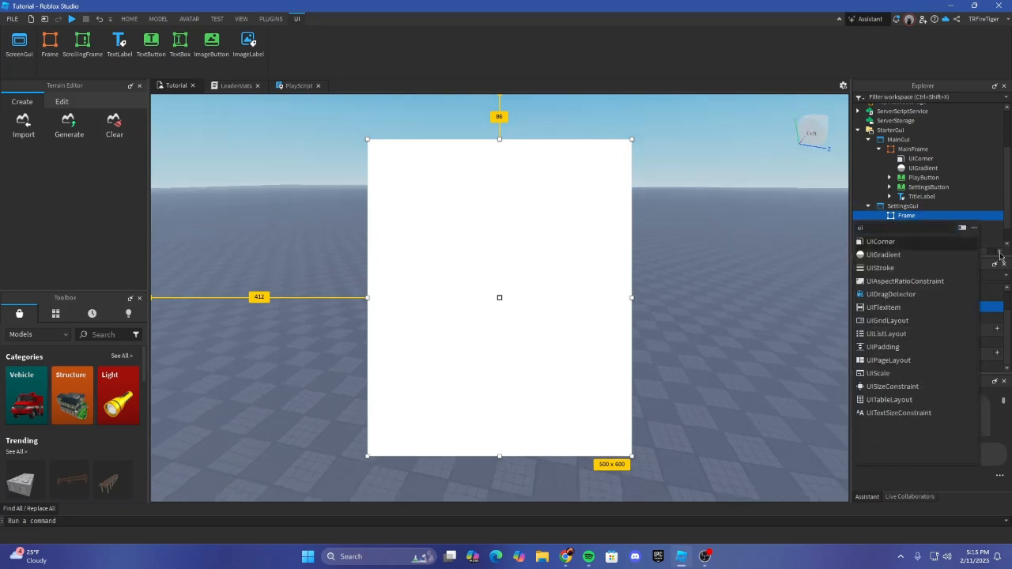
click(882, 242)
Step: Copy the UIGradient from MainFrame and paste it into the Frame in SettingsGui
click(921, 158)
click(933, 168)
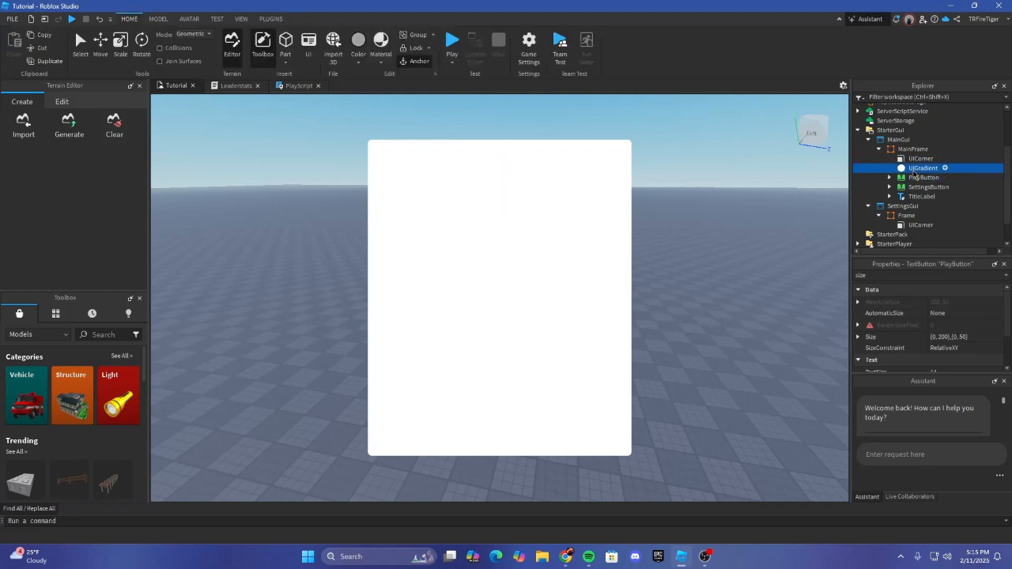
click(917, 215)
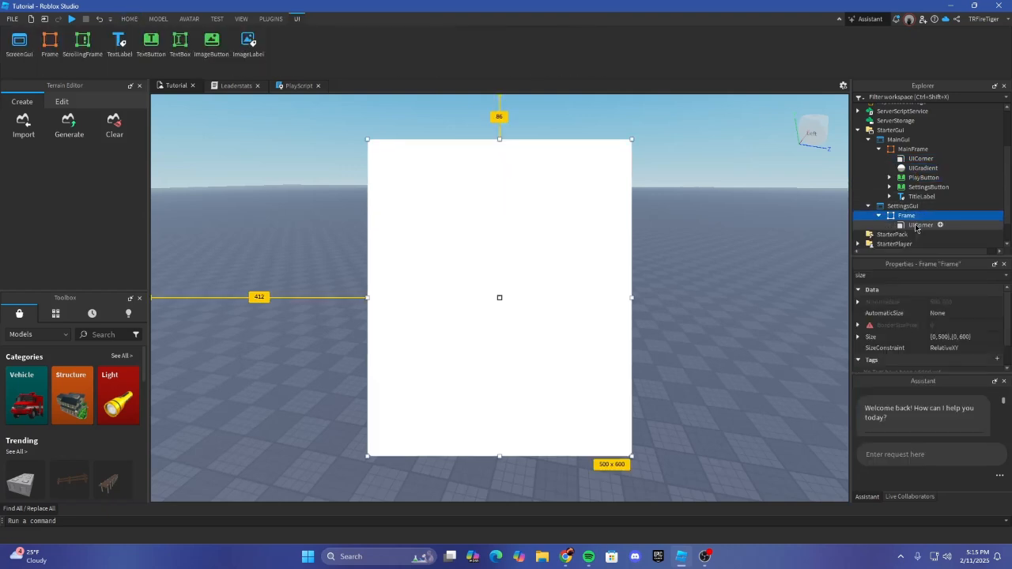
click(935, 224)
click(917, 216)
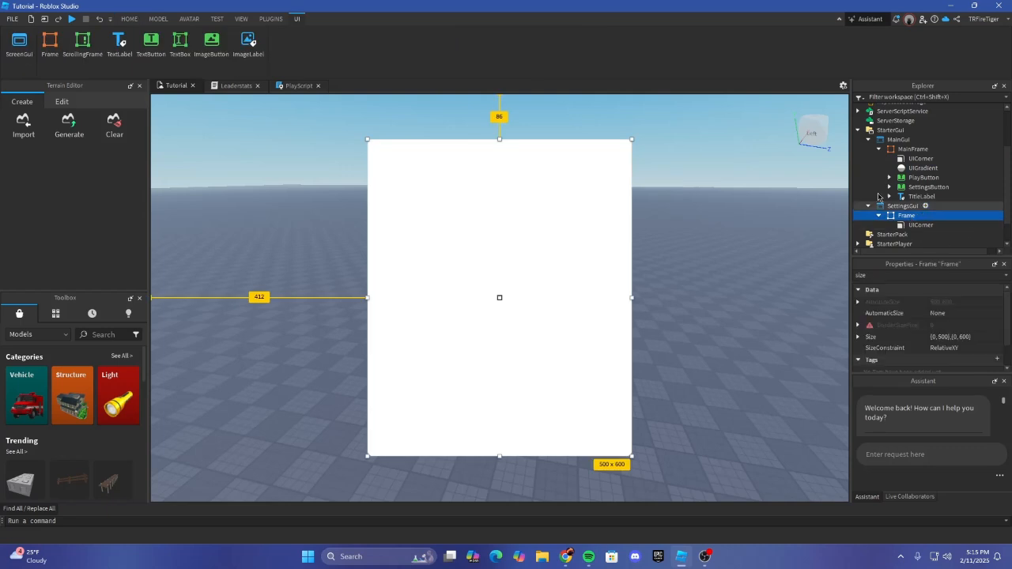
key(ctrl+shift+v)
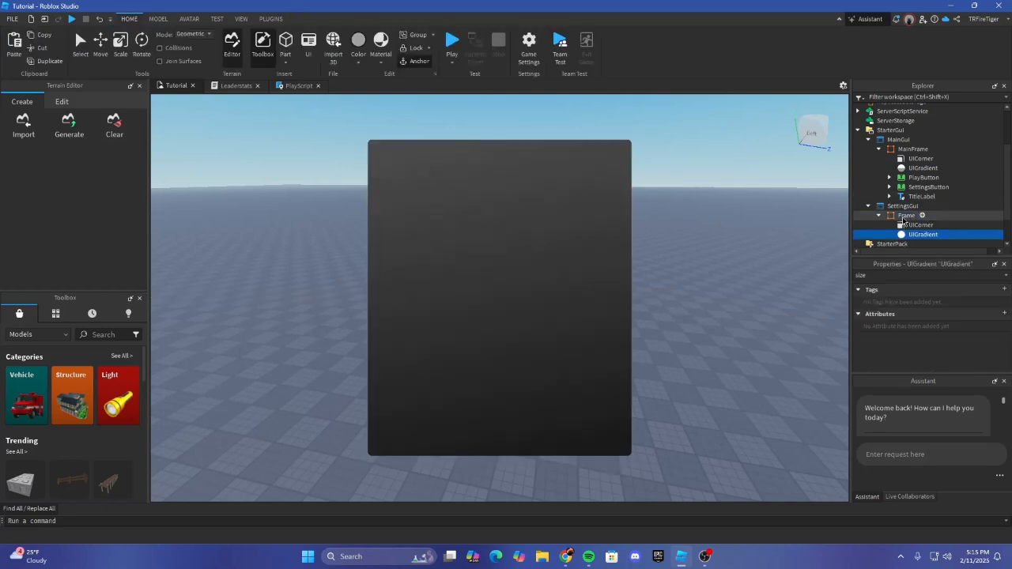
click(909, 225)
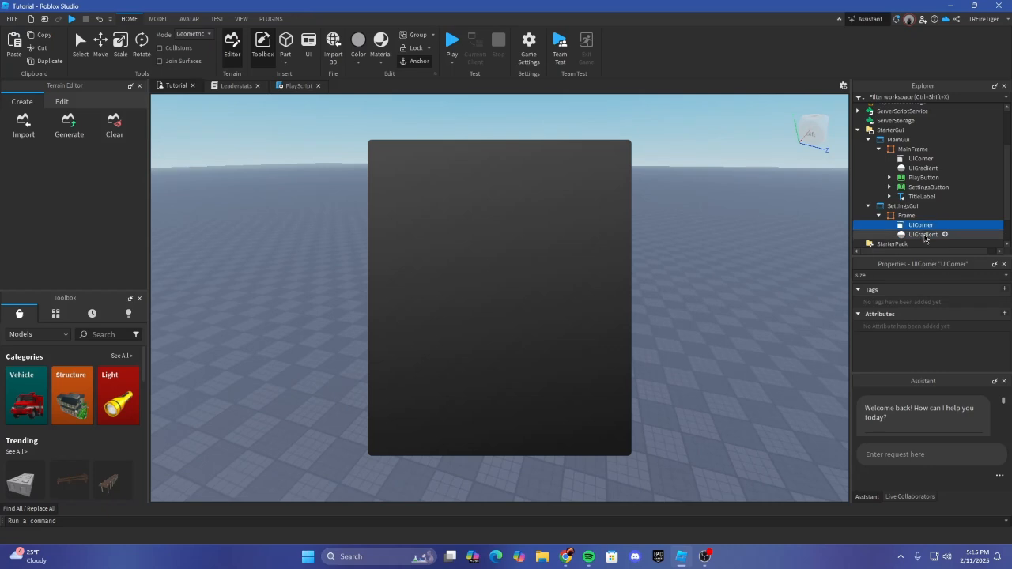
Step: Set the BackgroundTransparency of the Frame in SettingsGui to 0.1
click(901, 217)
double_click(921, 274)
text(tra)
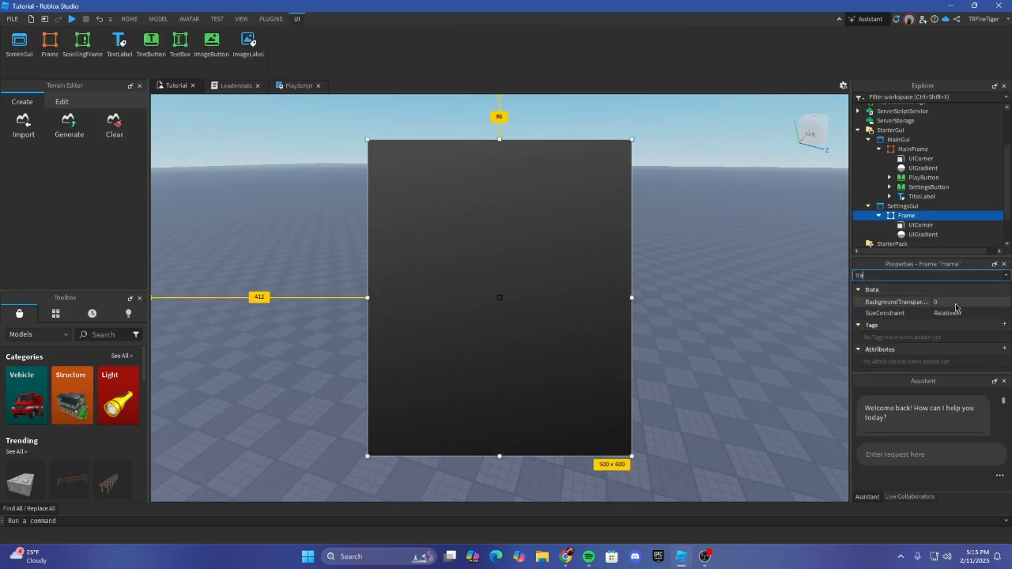
click(955, 303)
text(.1)
key(Return)
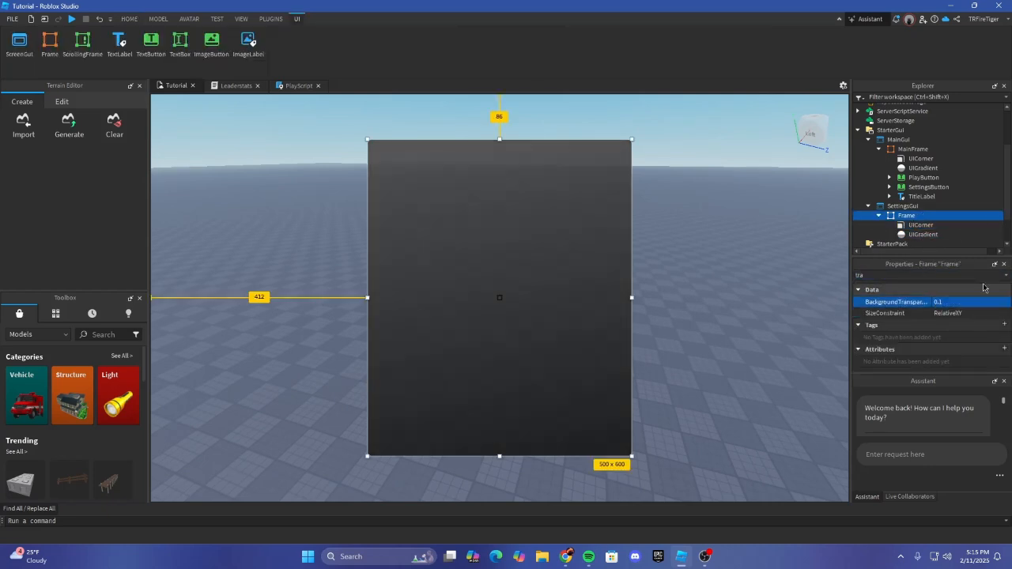
click(730, 213)
right_drag(652, 228, 793, 298)
Step: Rename the Frame in SettingsGui to SettingsMainFrame
click(913, 149)
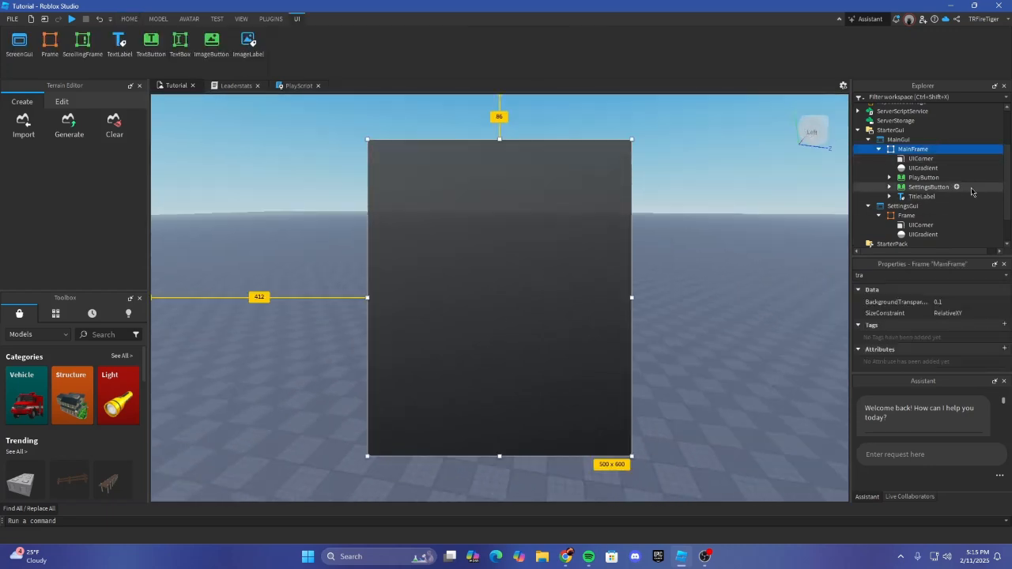
click(901, 216)
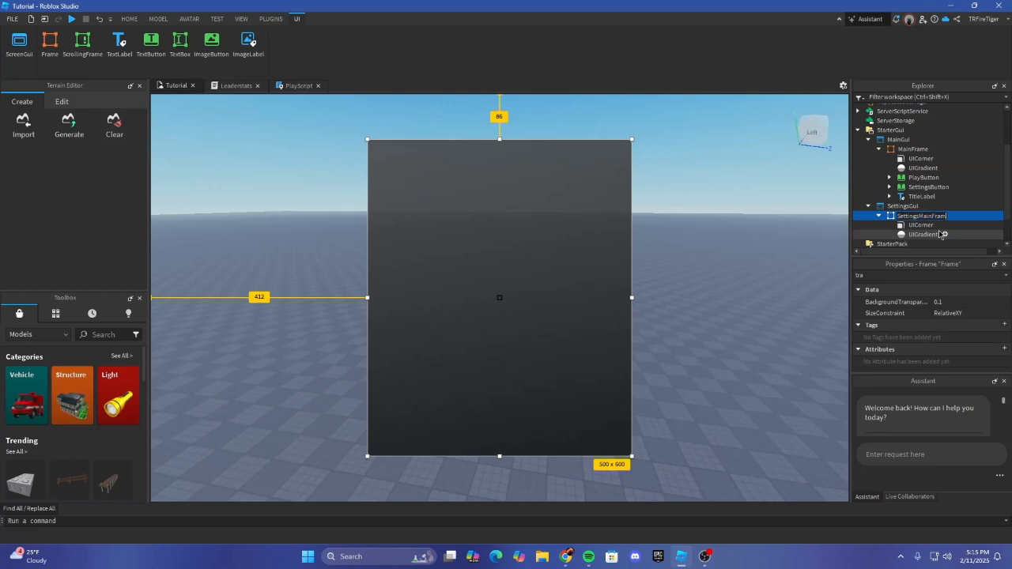
text(e)
key(Return)
Step: Insert a TextButton into SettingsMainFrame
scroll(928, 204, down, 2)
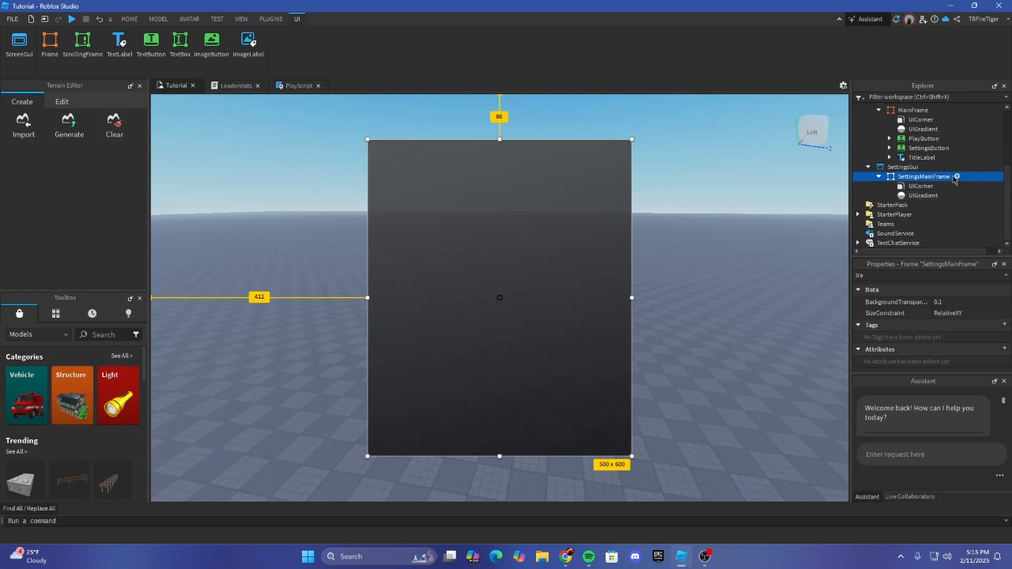
click(957, 178)
text(but)
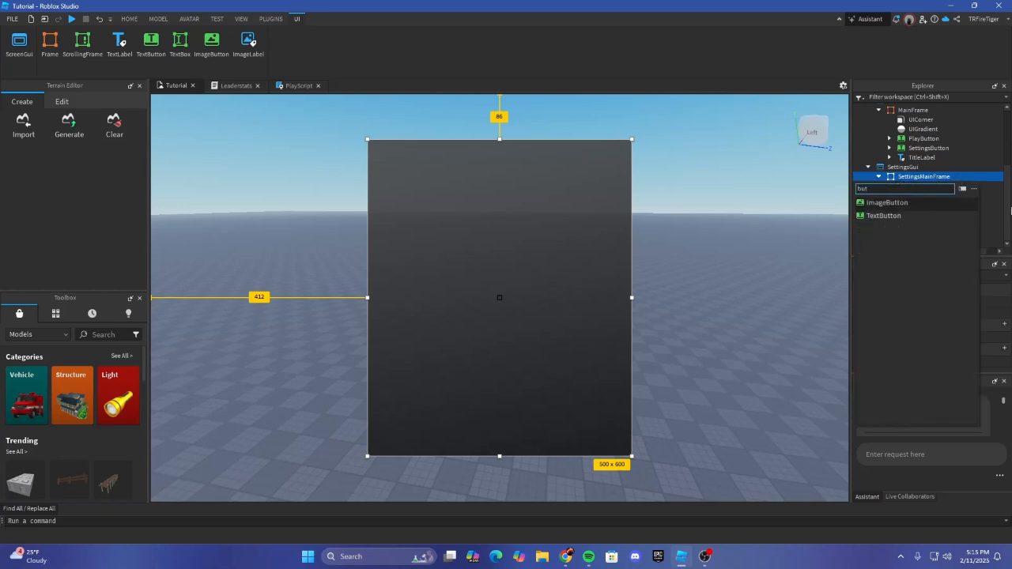
key(Down)
key(Return)
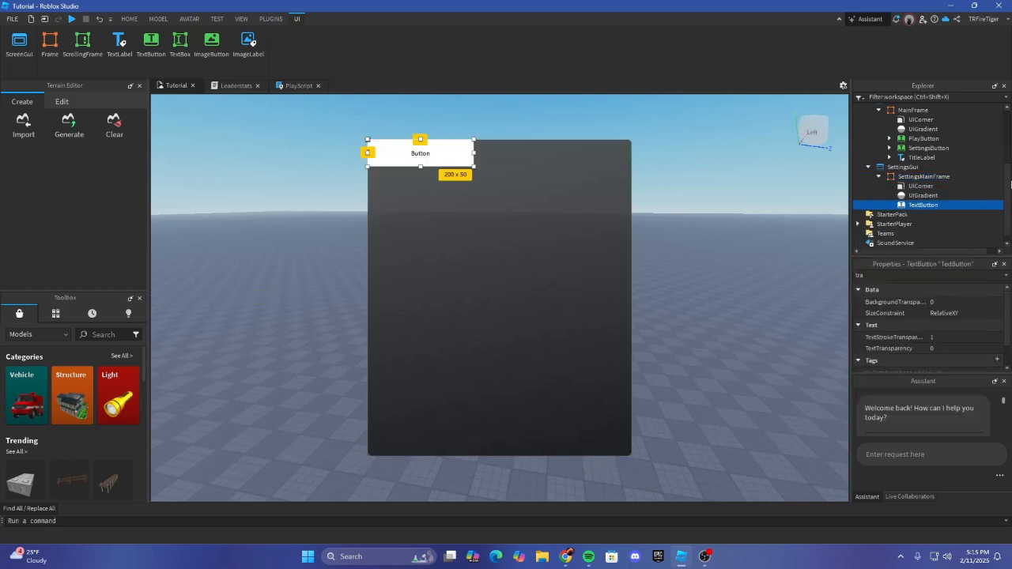
Step: Set the new TextButton's AnchorPoint to 0.5, 0.5 and centre it horizontally, about 53 pixels below the upper edge of SettingsMainFrame
text(anch)
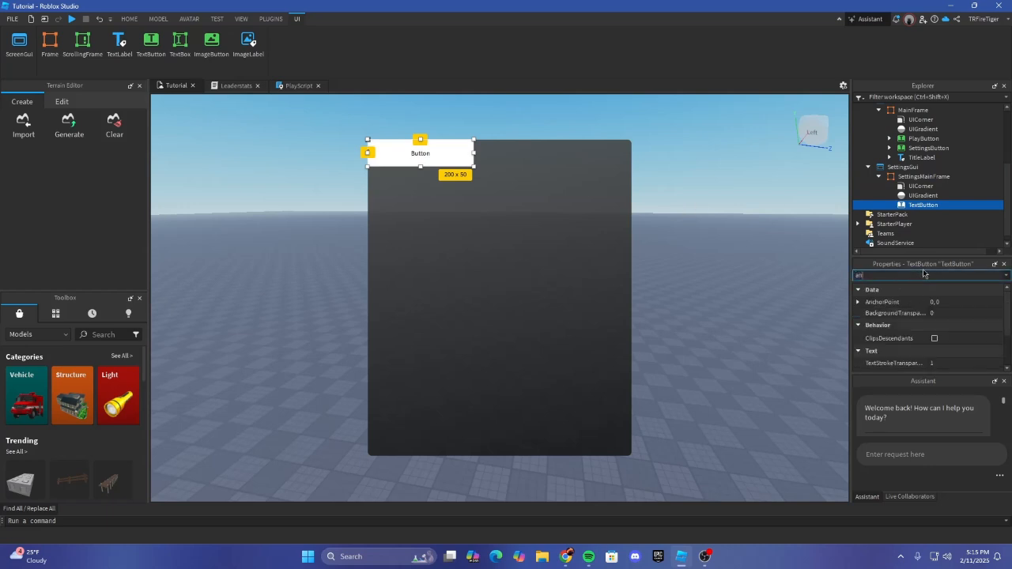
click(952, 302)
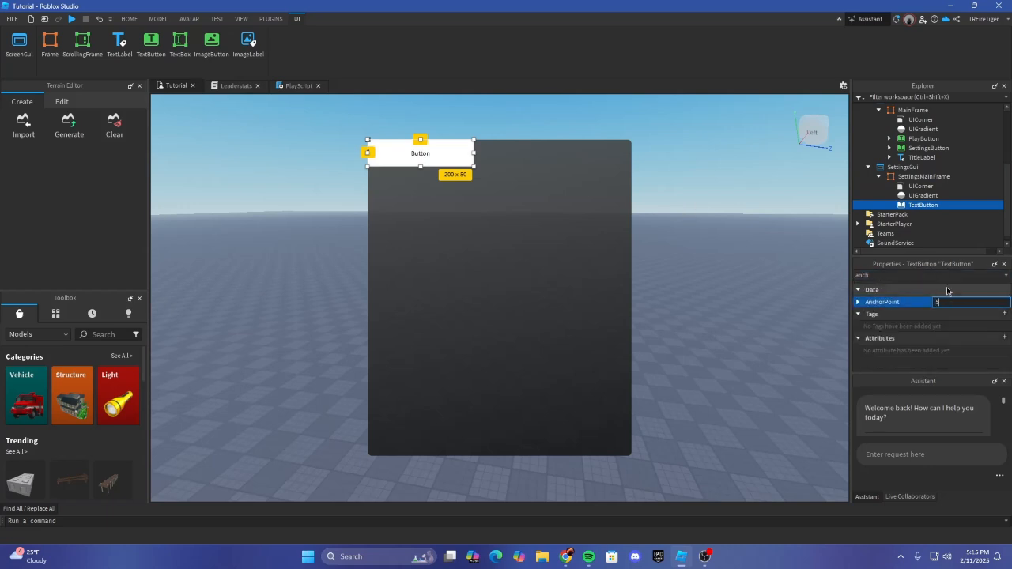
text(.5)
key(Return)
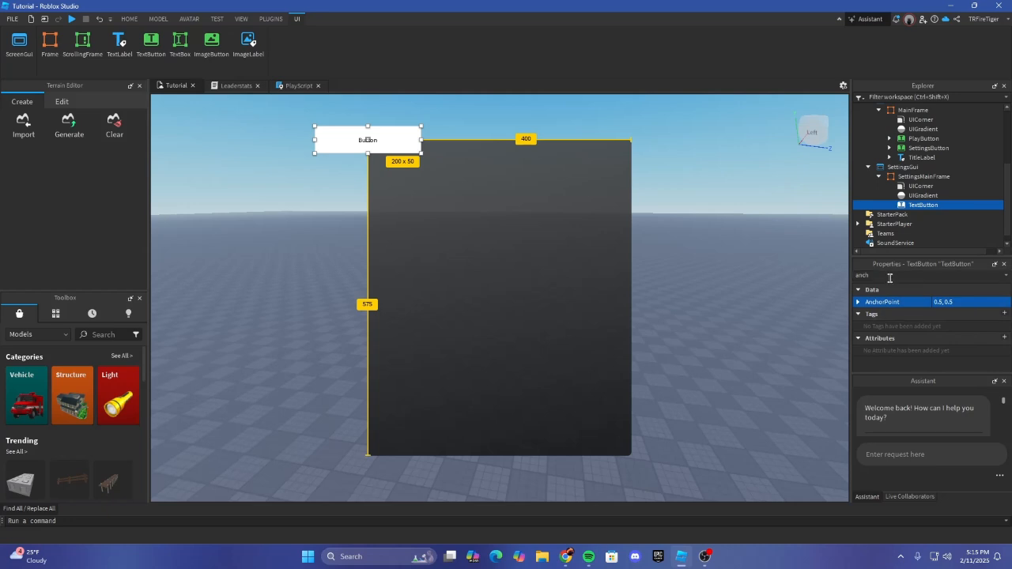
drag(368, 126, 518, 184)
key(ctrl+z)
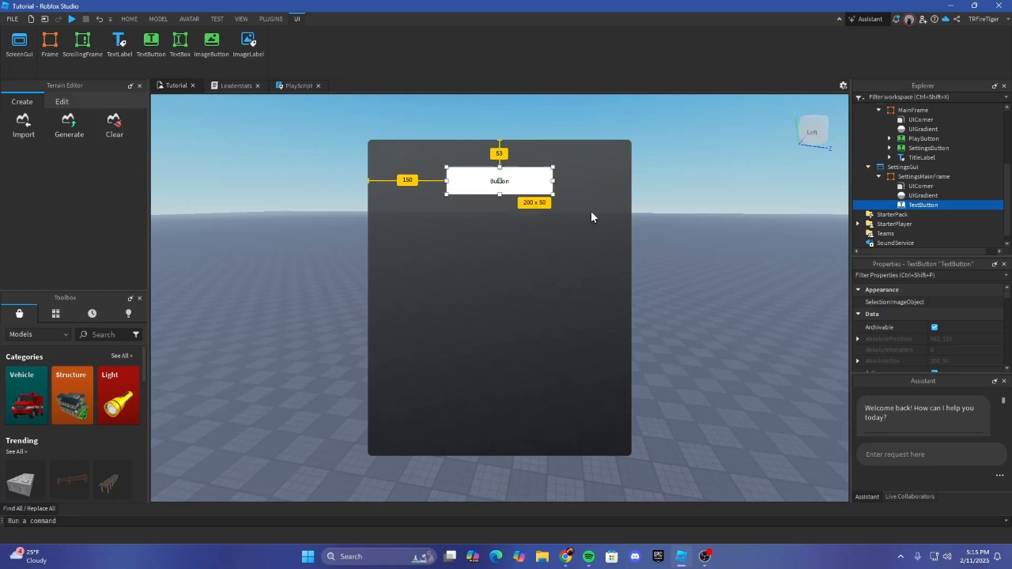
Step: Insert a UICorner into the TextButton in SettingsMainFrame
click(947, 206)
text(uic)
key(Return)
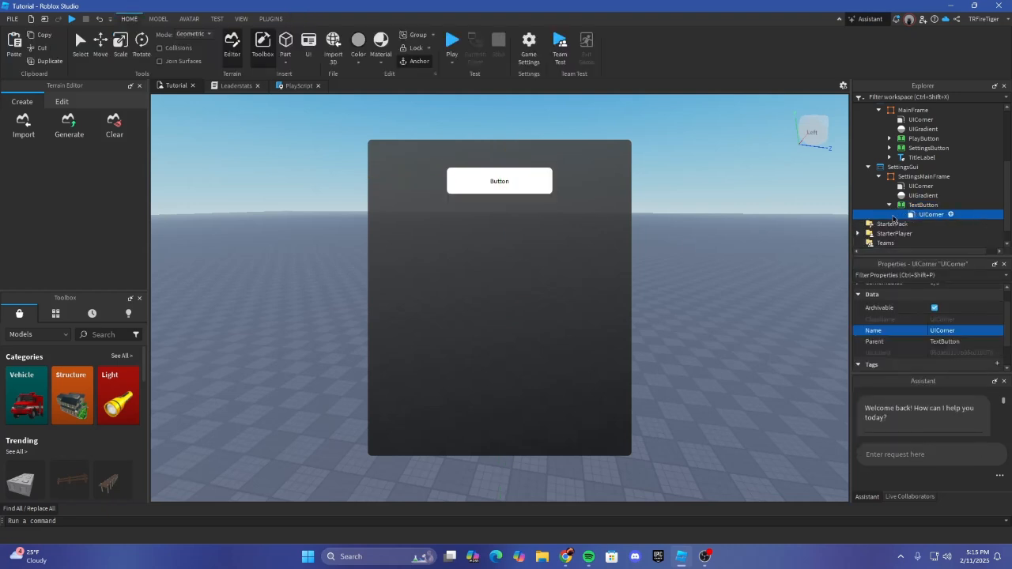
Step: Set the TextButton's BackgroundColor3 to a dark grey of 39, 39, 39
click(921, 205)
scroll(933, 316, down, 3)
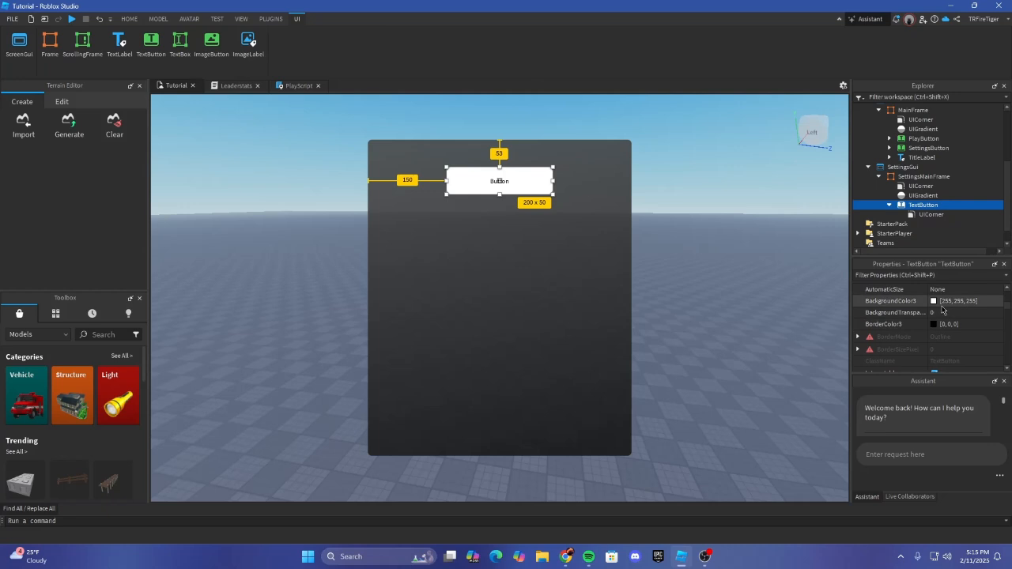
click(934, 302)
drag(632, 237, 632, 293)
click(572, 371)
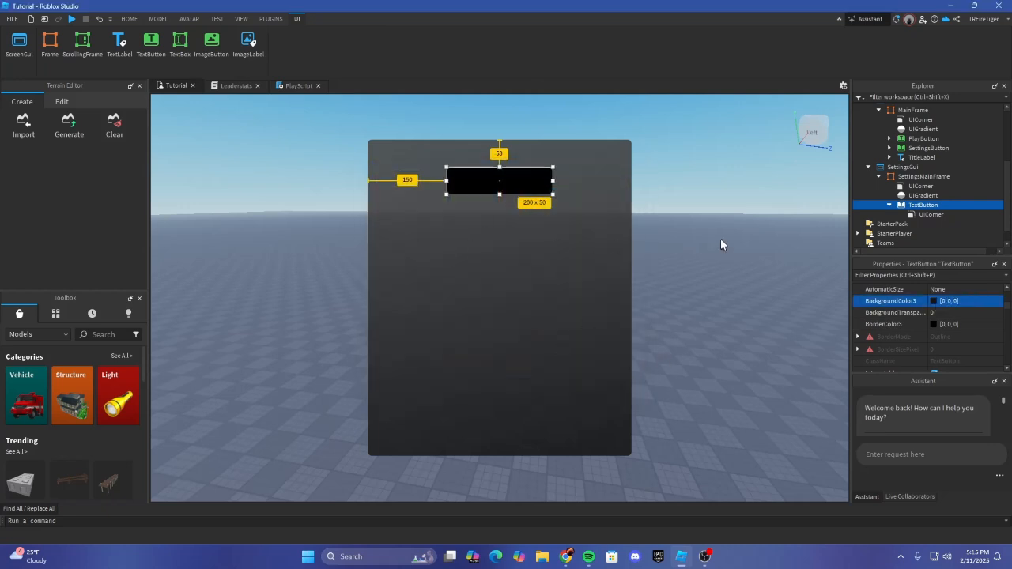
click(934, 301)
drag(632, 289, 632, 273)
click(575, 370)
Step: Set the TextButton's TextColor3 to white (255, 255, 255) and turn on TextScaled
scroll(927, 317, down, 10)
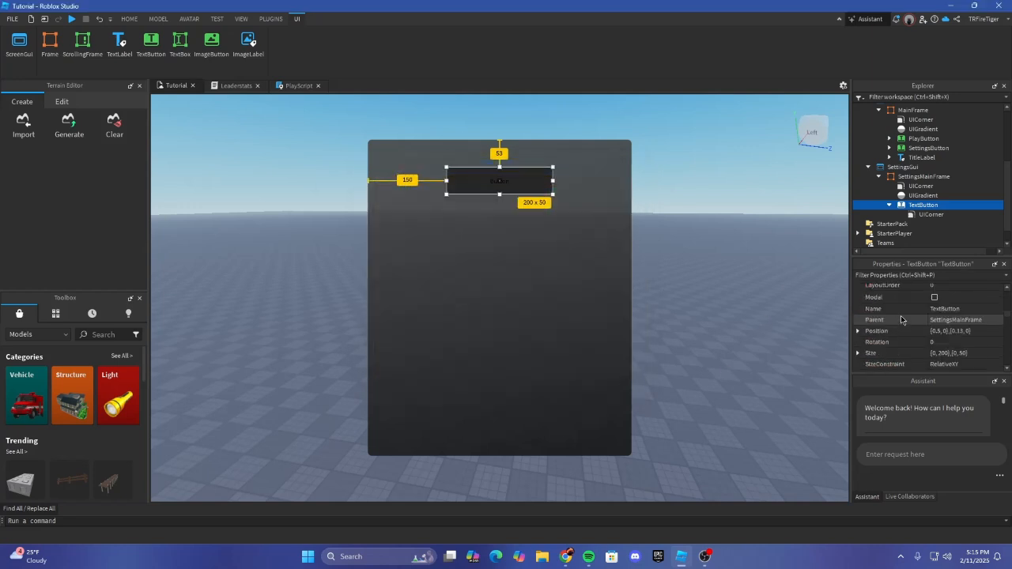
scroll(934, 332, down, 3)
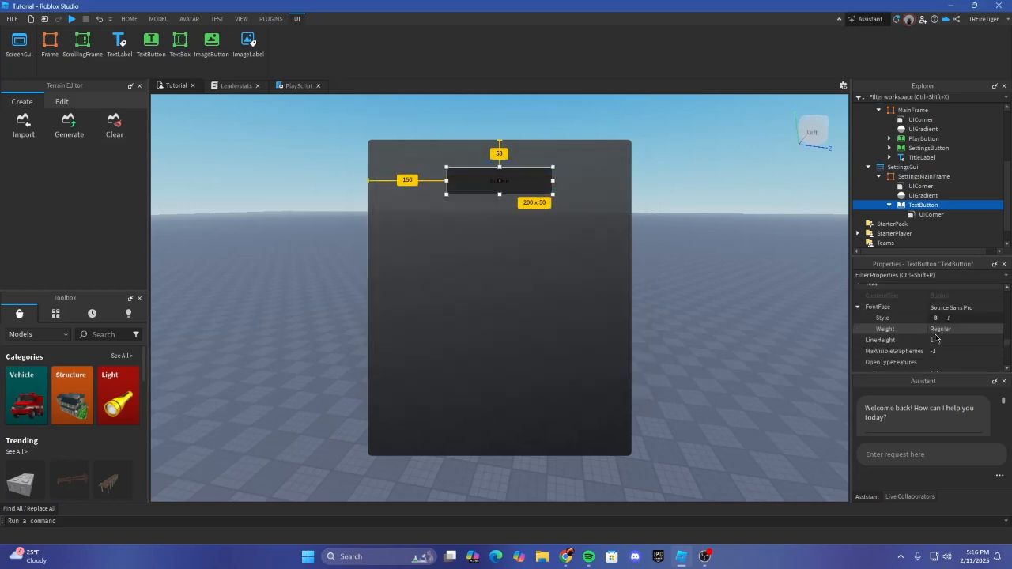
click(935, 342)
click(484, 260)
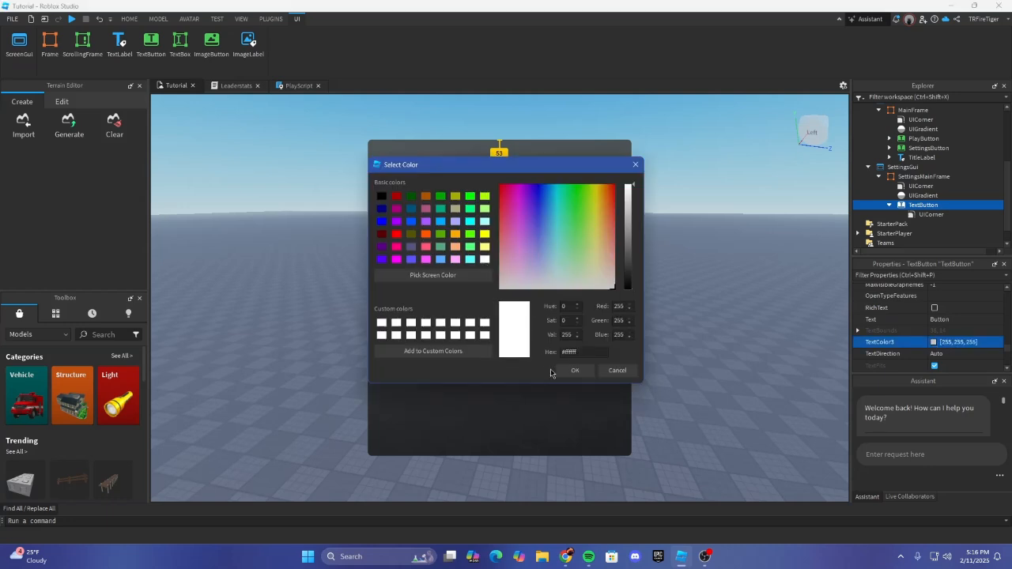
click(584, 372)
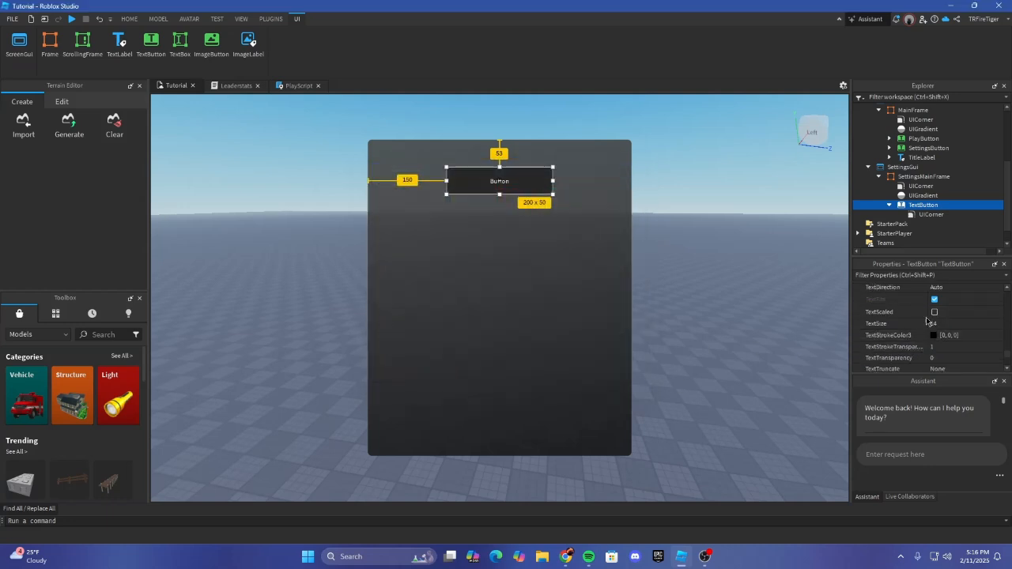
scroll(928, 325, up, 4)
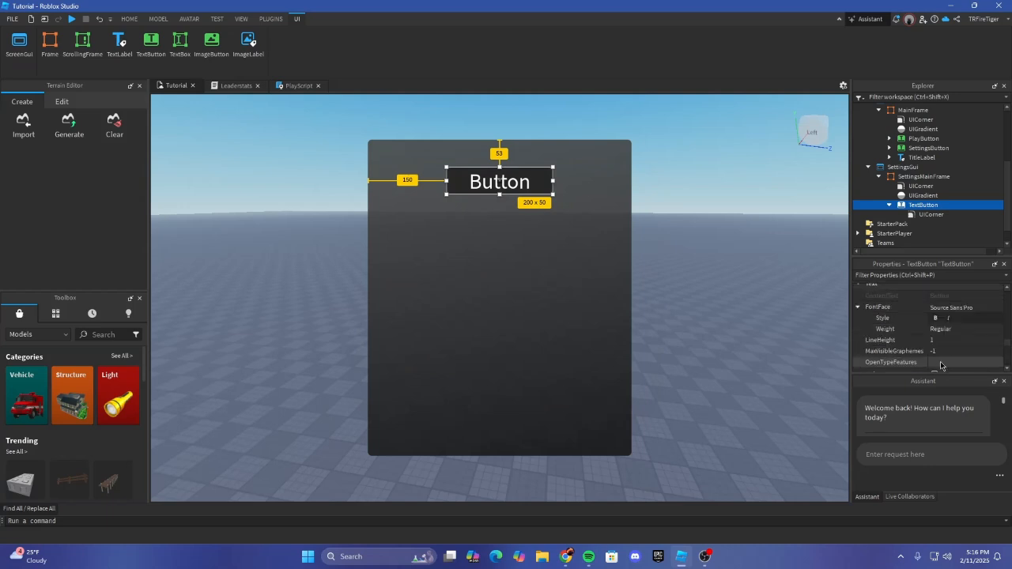
Step: Make the TextButton's text bold and change its font face to a heavy, condensed display font
click(935, 318)
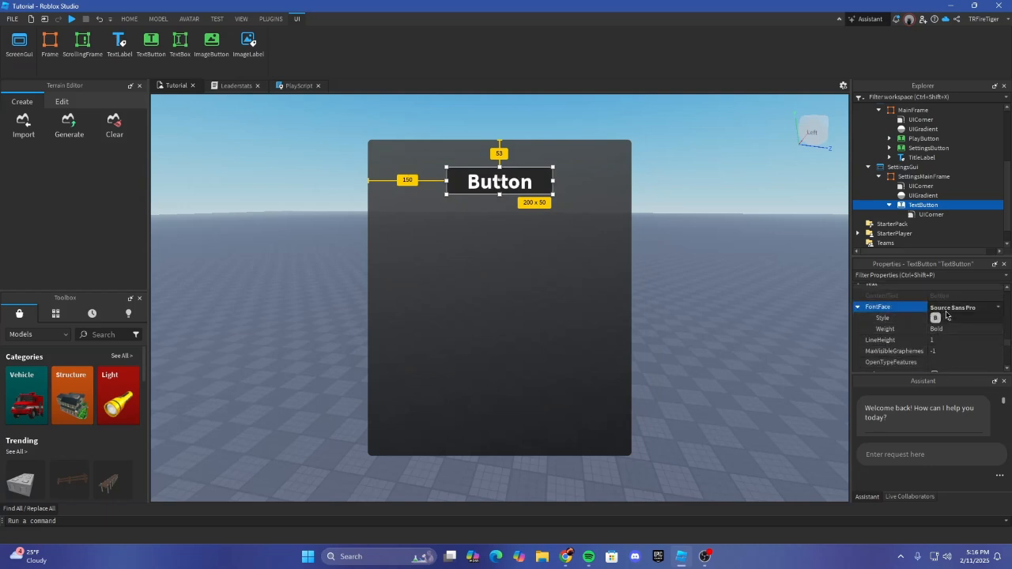
click(947, 312)
click(959, 379)
Step: Change the TextButton's Text property to "Play Audio"
scroll(927, 340, down, 1)
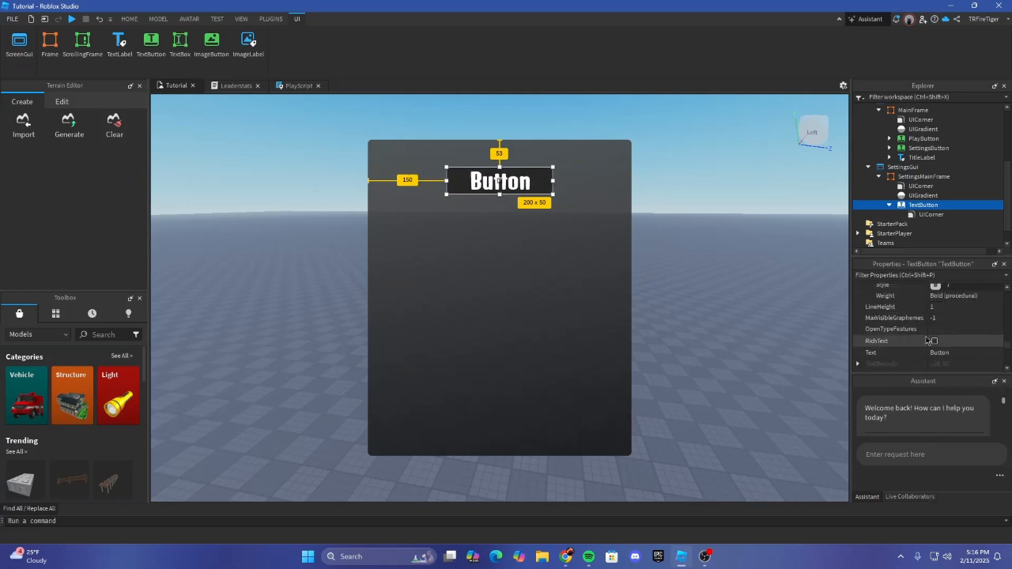
scroll(928, 338, up, 1)
scroll(929, 338, down, 2)
click(946, 320)
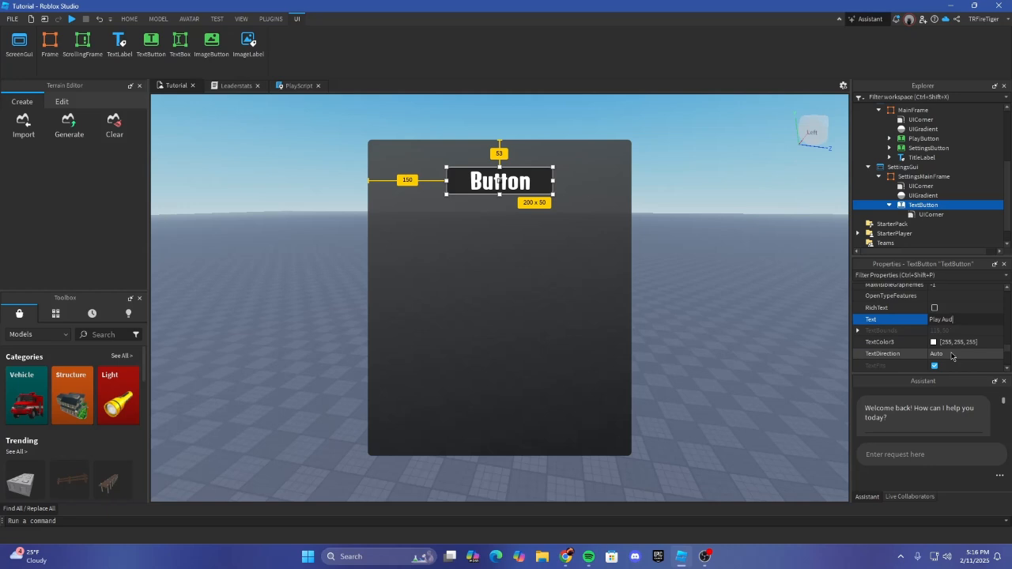
key(Return)
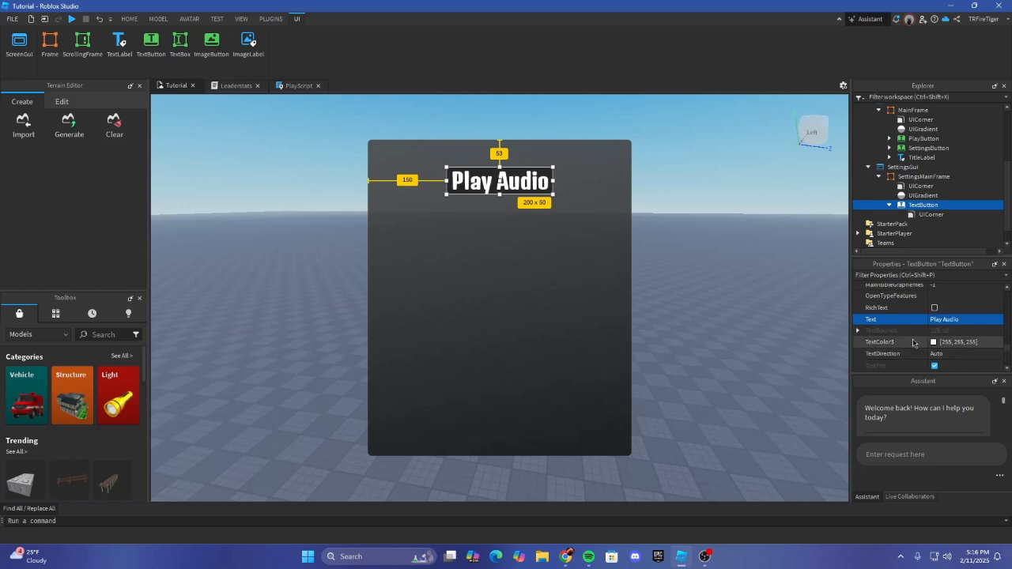
scroll(918, 333, up, 2)
scroll(918, 334, up, 8)
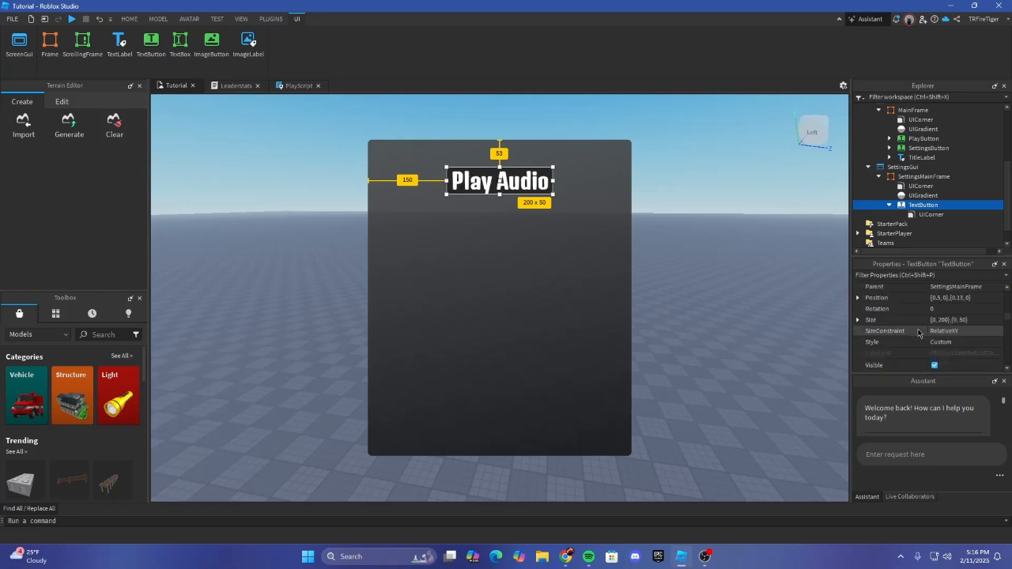
scroll(922, 334, up, 3)
click(934, 357)
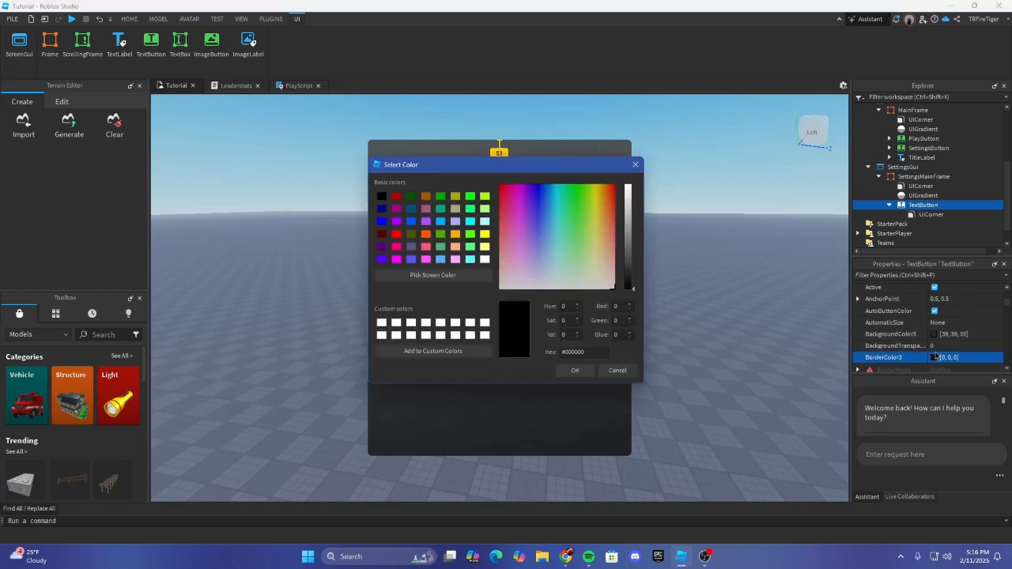
click(631, 371)
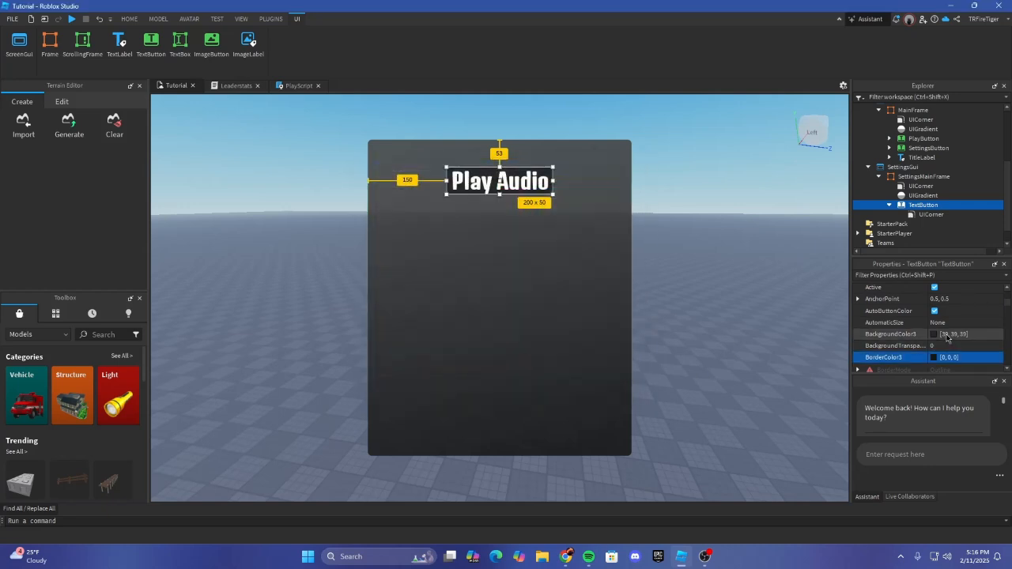
Step: Set the Play Audio button's BackgroundColor3 to bright green (85, 255, 0)
click(932, 335)
click(469, 234)
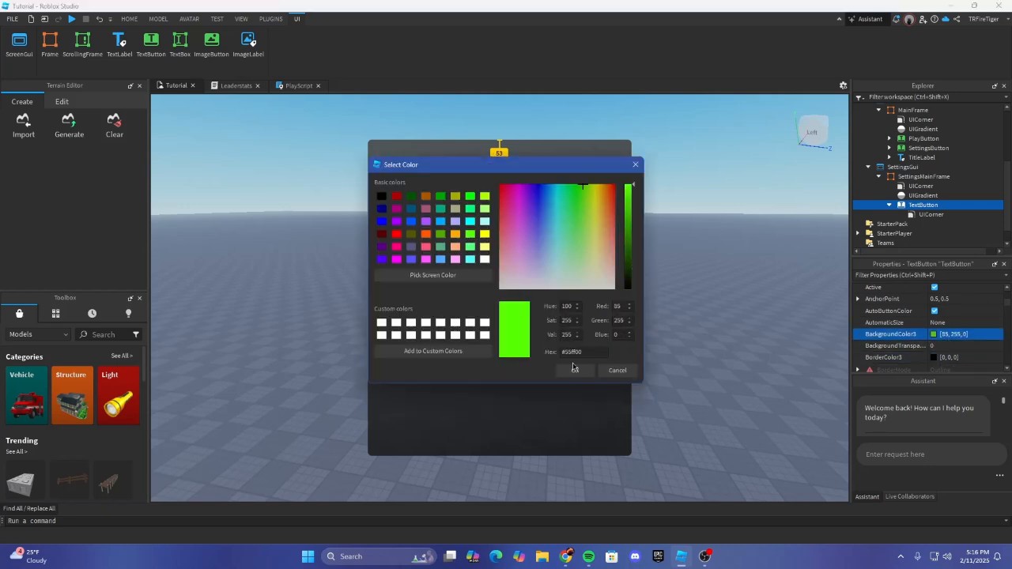
click(574, 370)
click(687, 314)
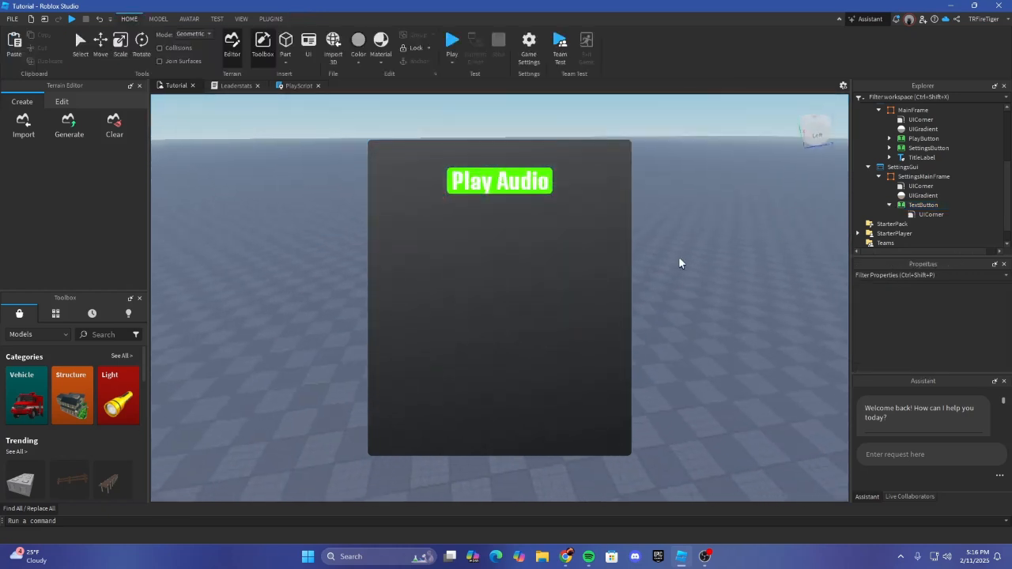
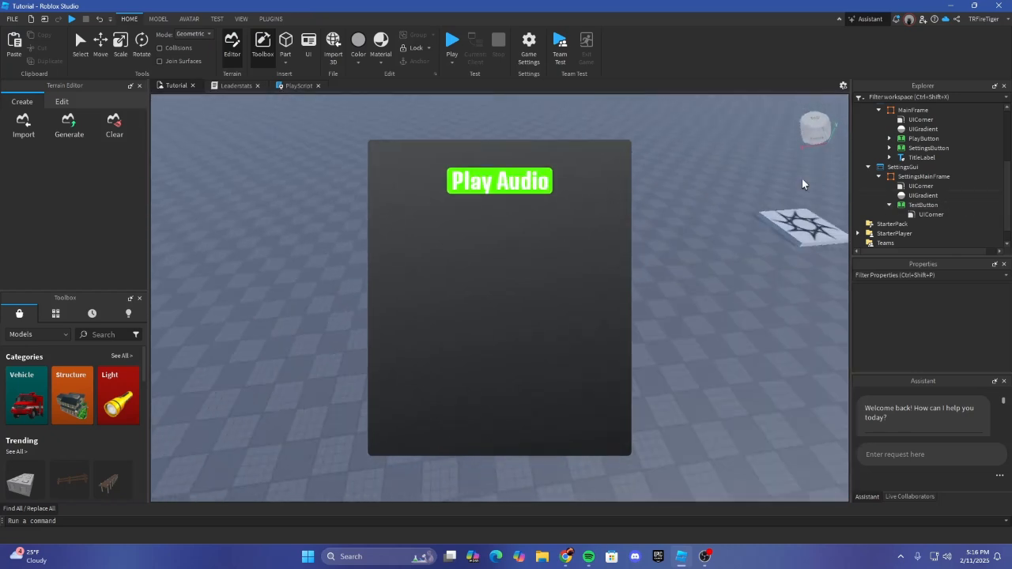
Step: Move the Play Audio button down to about 82 px below the frame's upper edge and rename it PlayAudioButton
click(922, 205)
drag(499, 189, 499, 203)
key(F2)
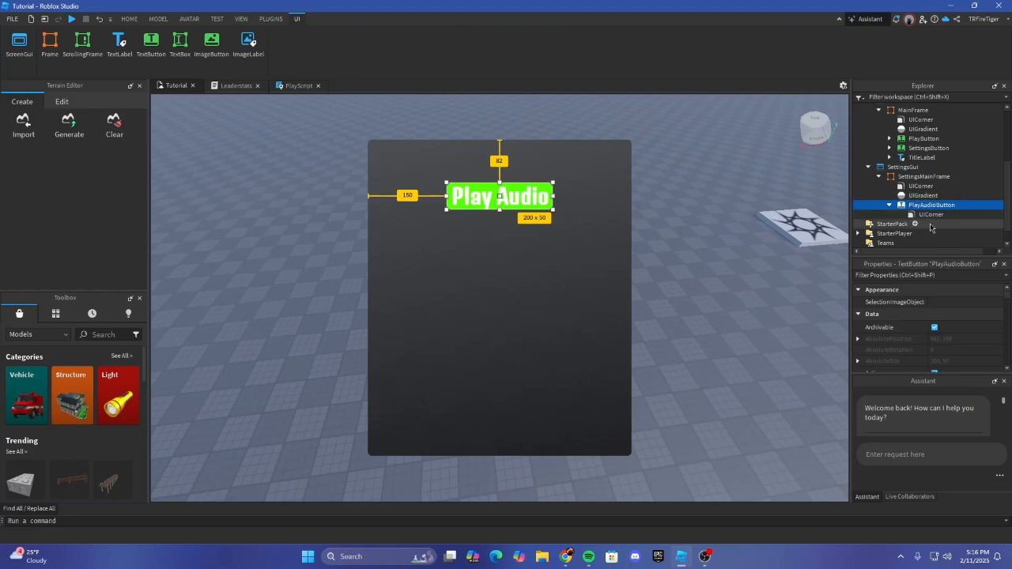
click(955, 181)
text(tex)
click(905, 217)
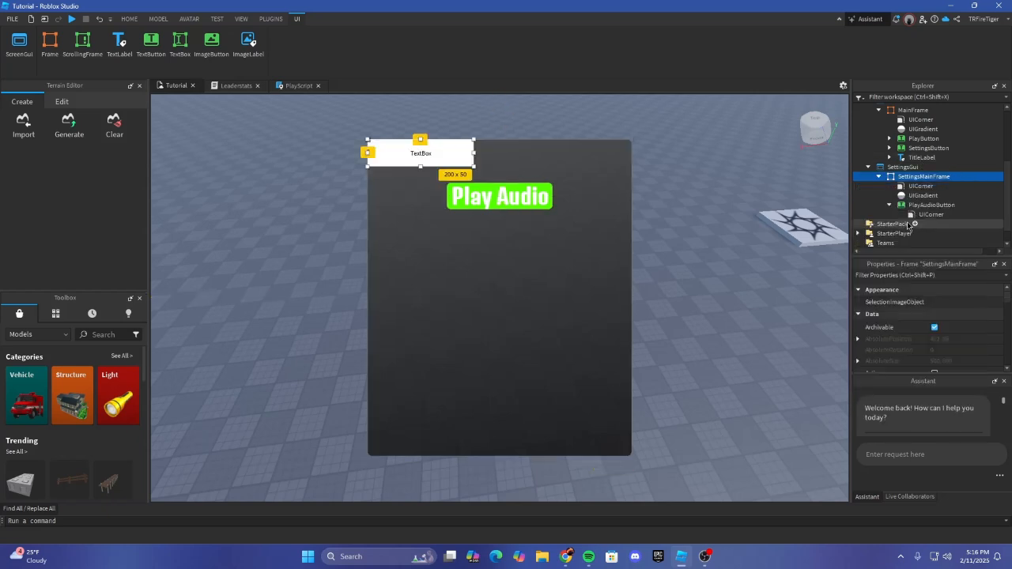
key(ctrl+z)
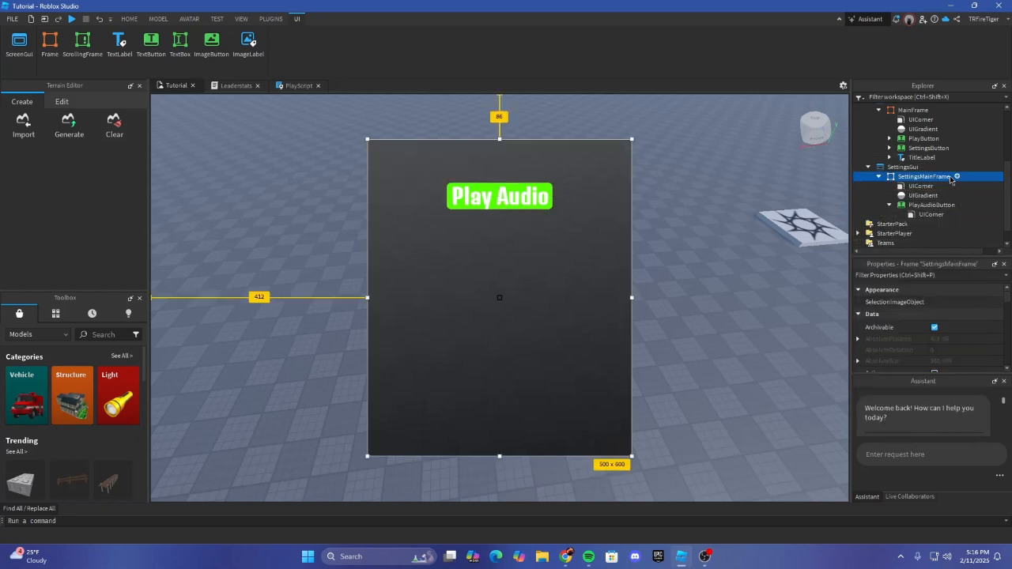
Step: Insert a TextLabel into SettingsMainFrame and rename it SettingsLabel
click(955, 177)
text(text)
click(905, 229)
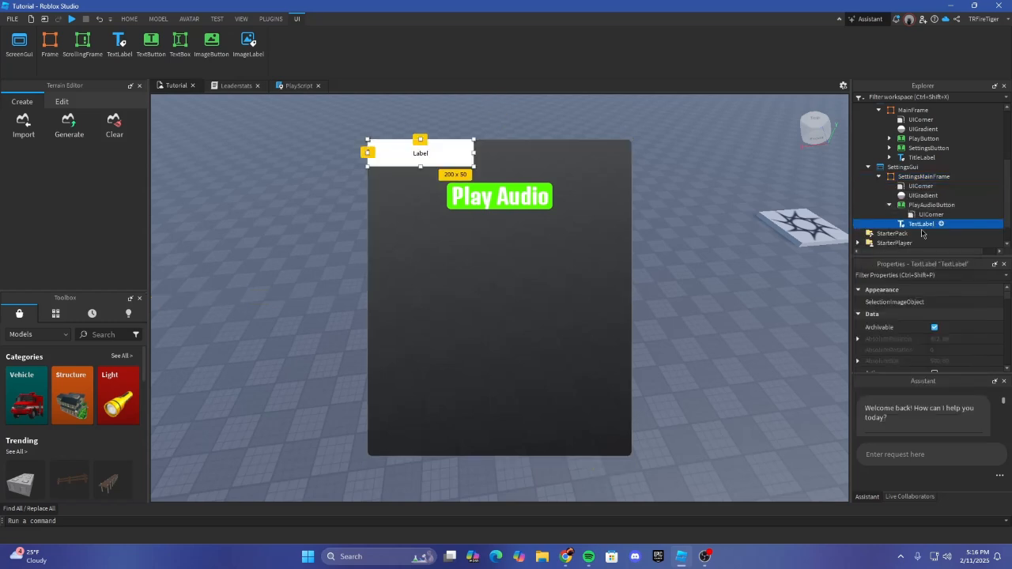
double_click(922, 224)
text(Setti)
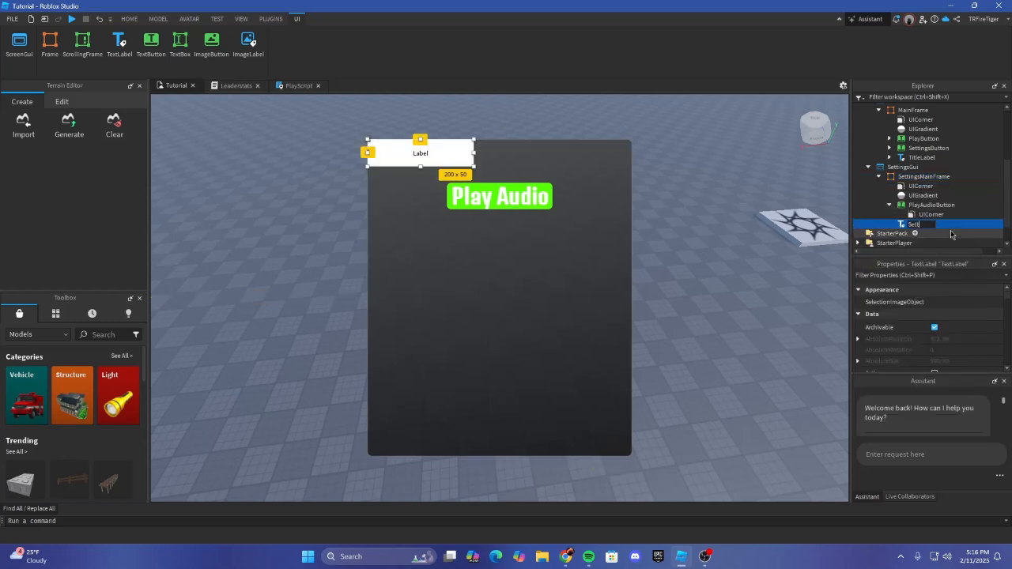
text(ngsLabel)
key(Return)
Step: Set SettingsLabel's AnchorPoint to 0.5, 0.5 and move the label against the frame's upper edge, above the Play Audio button
text(ab)
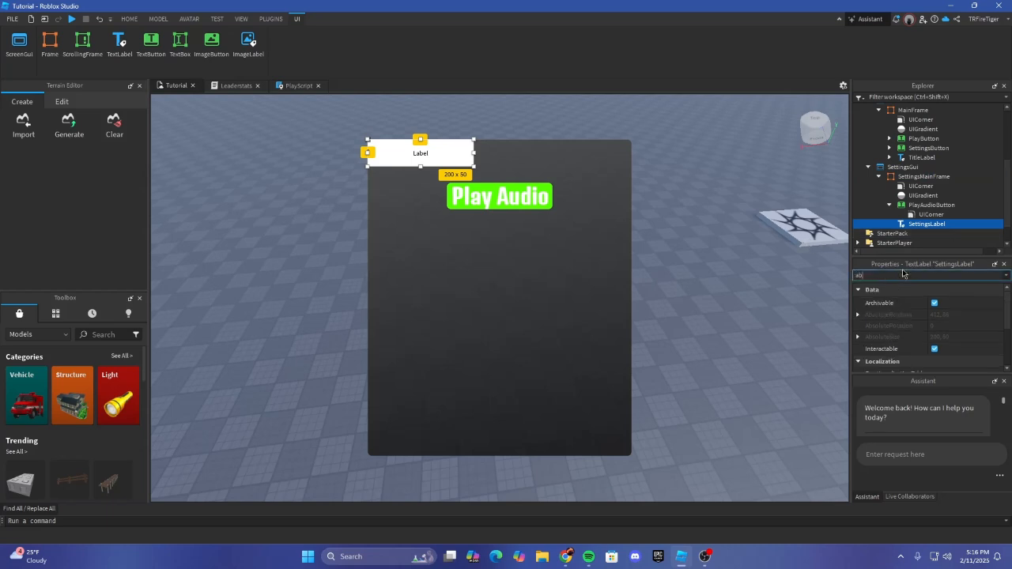
key(BackSpace)
text(nch)
click(960, 302)
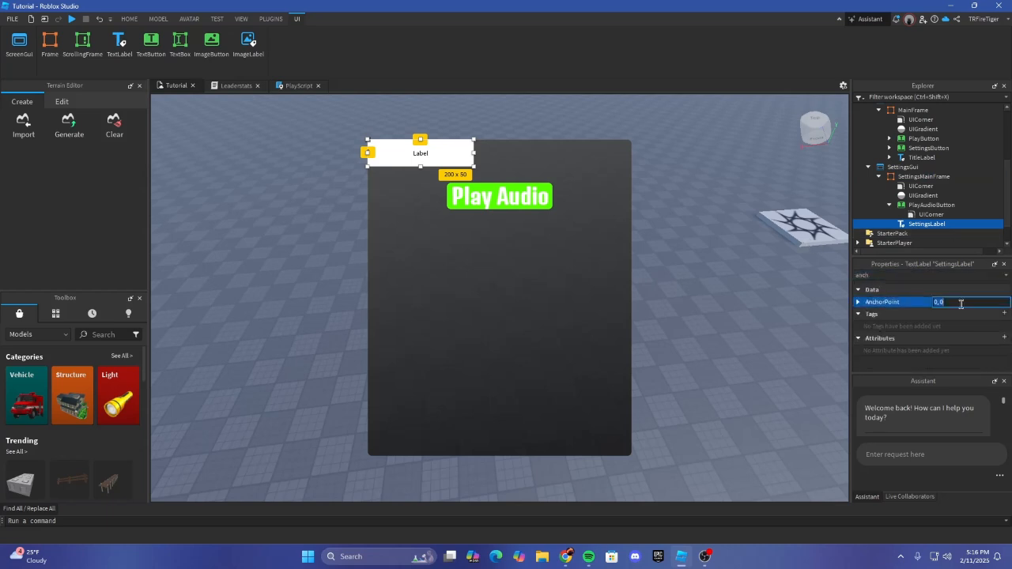
text(.5, 0.5)
key(Return)
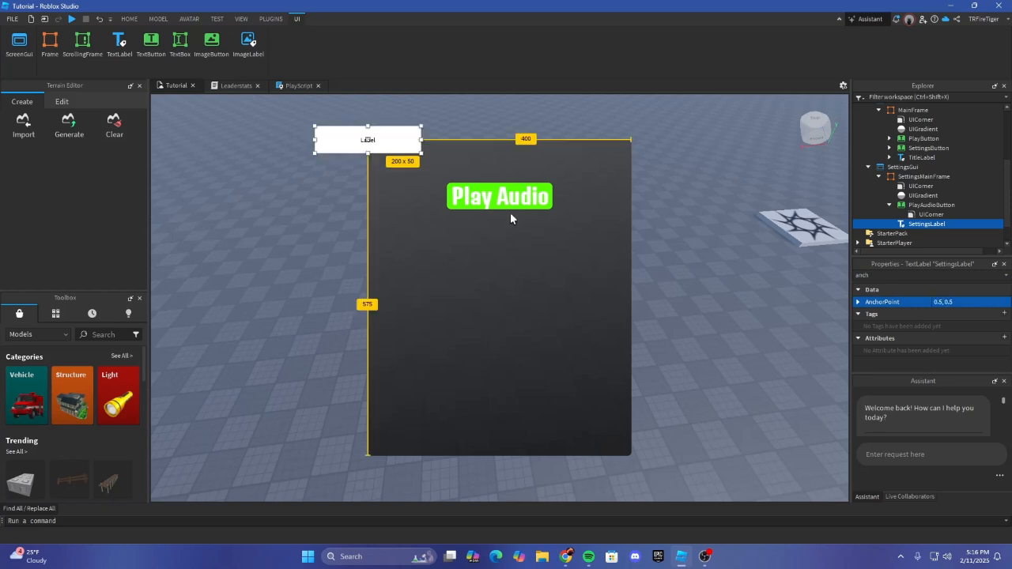
drag(385, 140, 510, 146)
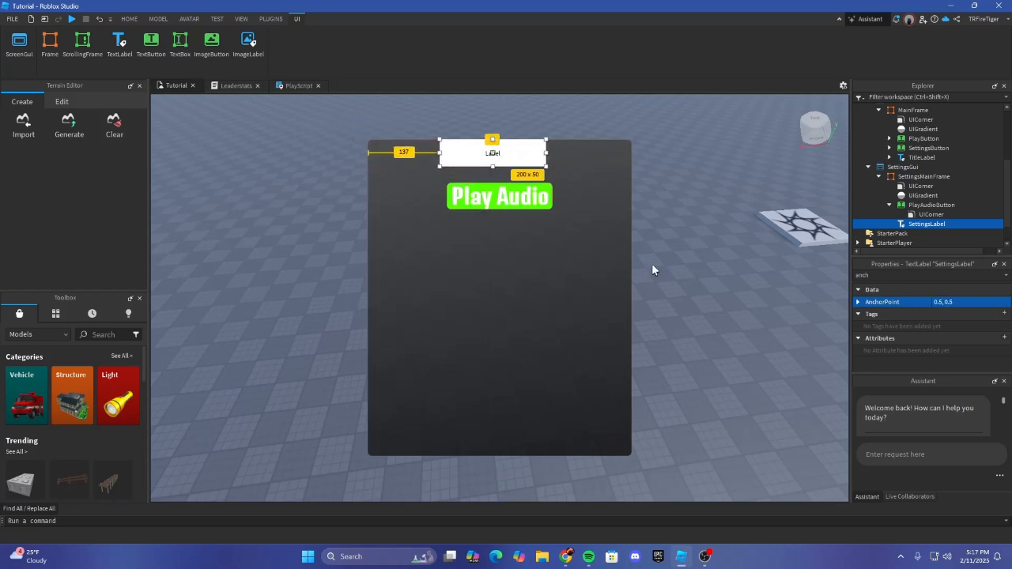
Step: Make SettingsLabel's background fully transparent by setting BackgroundTransparency to 1
key(BackSpace)
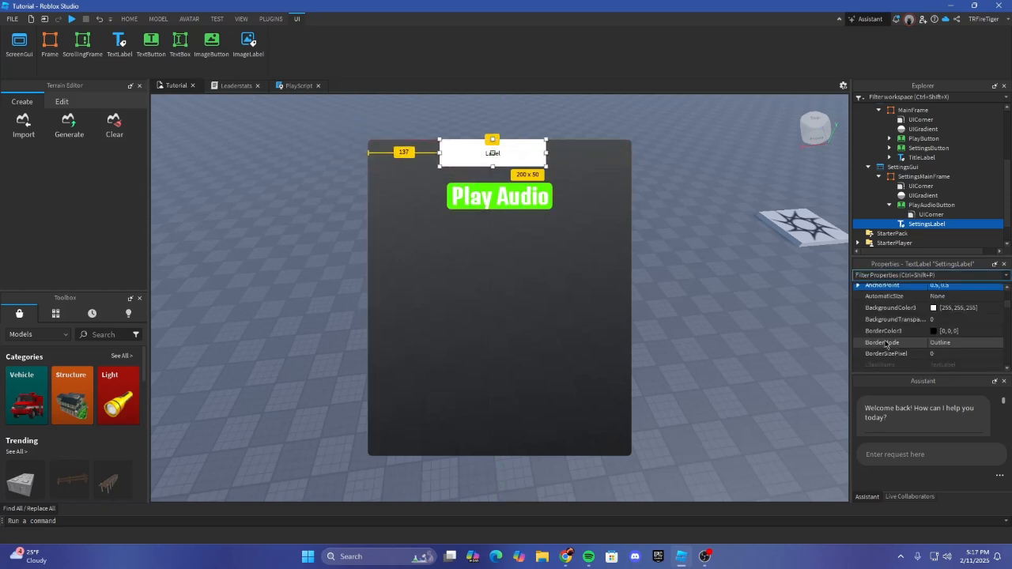
click(938, 319)
text(1)
key(Return)
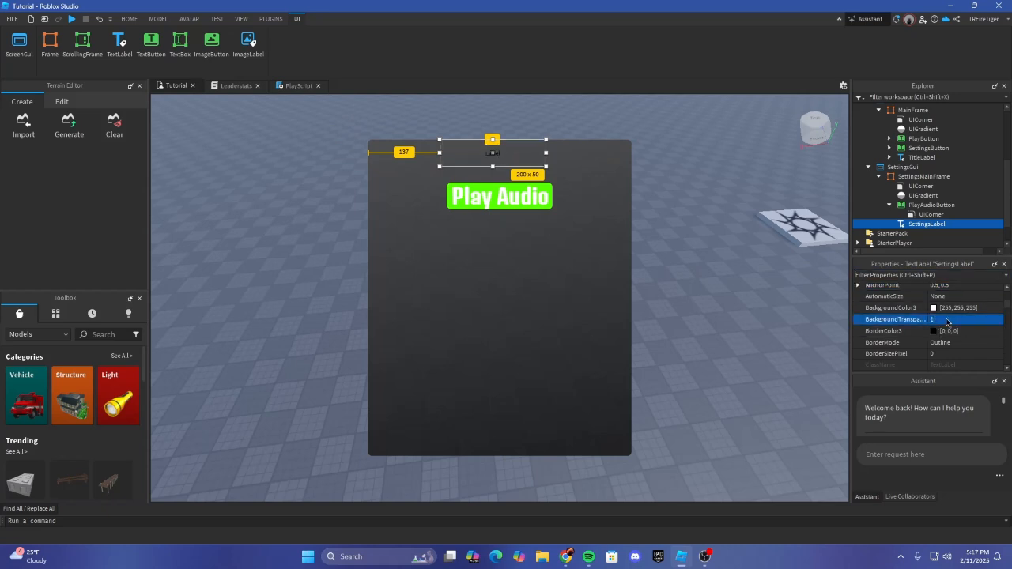
Step: Copy the Frame with its UIStroke from MainGui's TitleLabel into SettingsLabel
scroll(940, 326, down, 2)
scroll(944, 330, down, 3)
scroll(948, 334, up, 2)
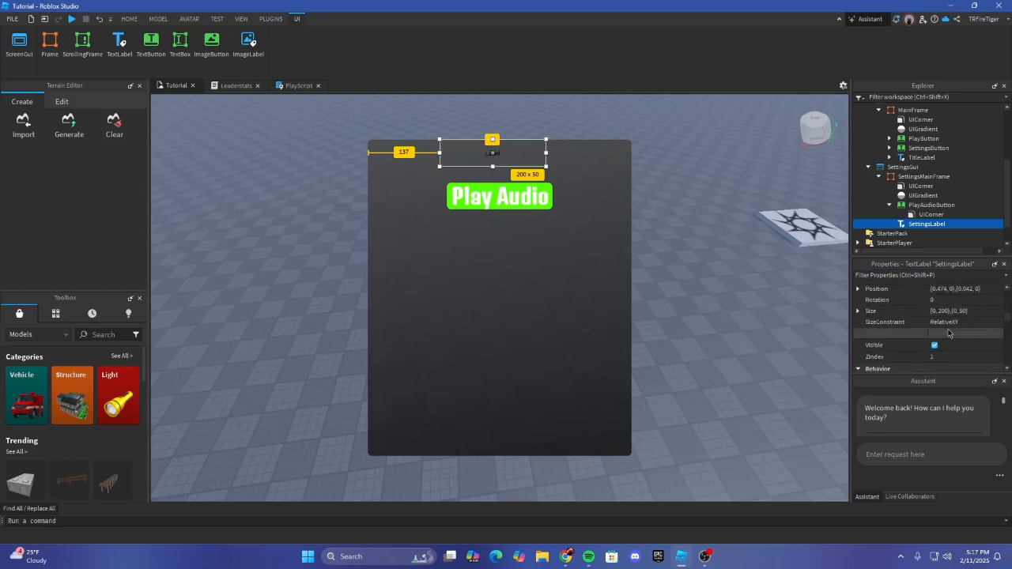
scroll(949, 242, up, 1)
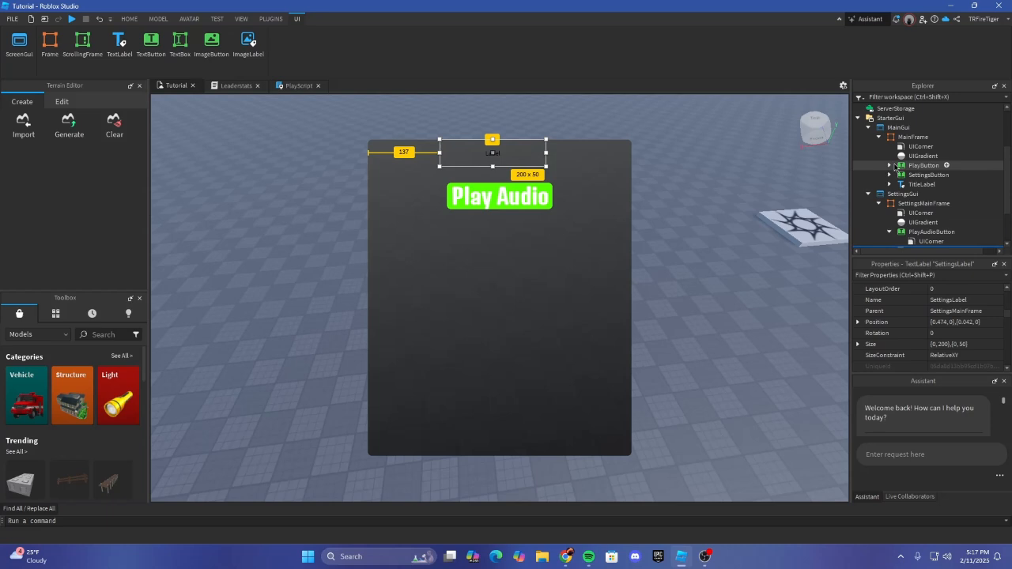
click(889, 174)
click(890, 174)
click(890, 184)
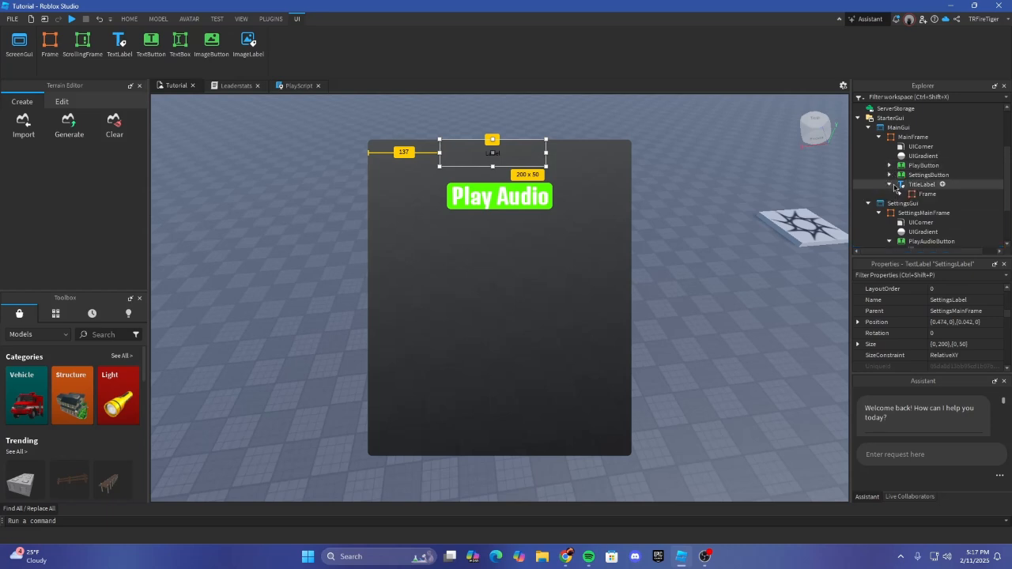
click(900, 194)
scroll(908, 197, down, 1)
click(927, 167)
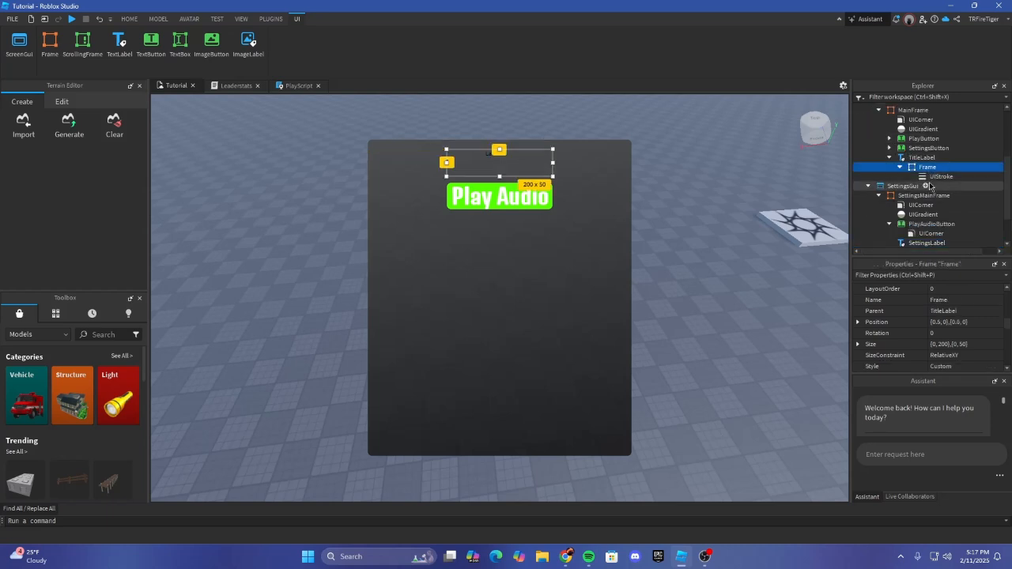
scroll(929, 185, down, 2)
click(926, 196)
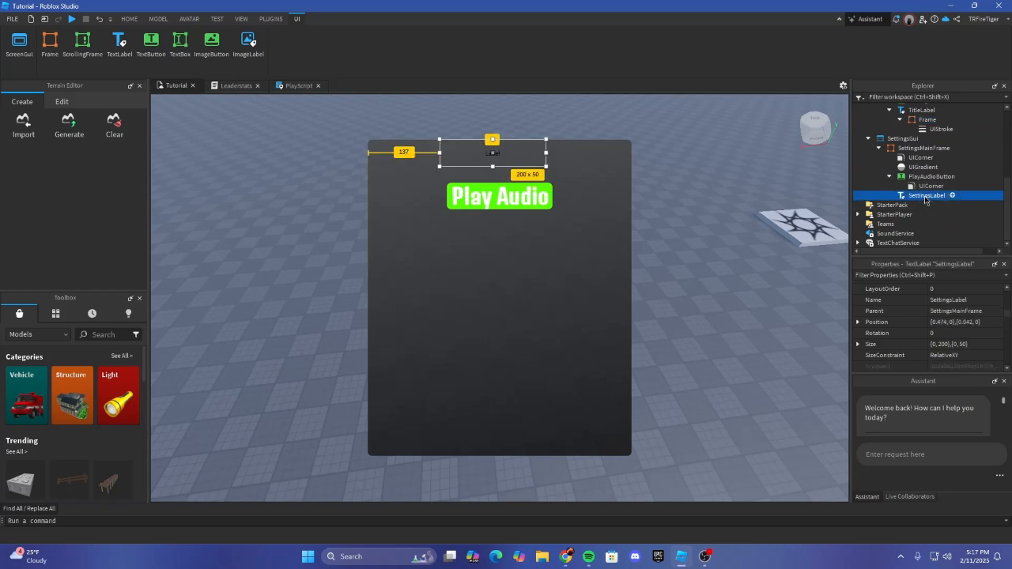
key(ctrl+shift+v)
click(900, 205)
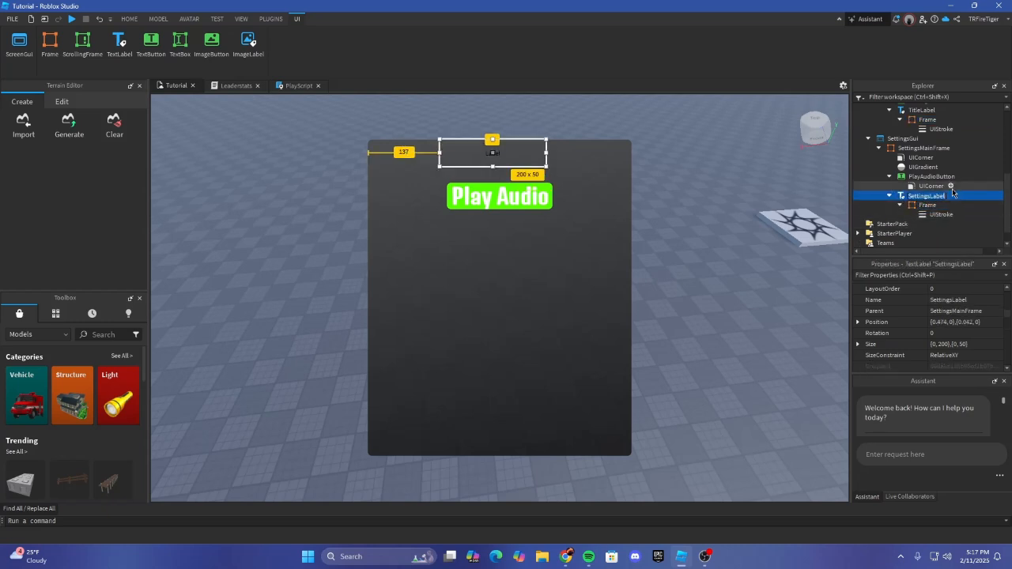
Step: Change SettingsLabel's Text property to "Settings"
click(928, 187)
click(927, 195)
scroll(928, 332, down, 5)
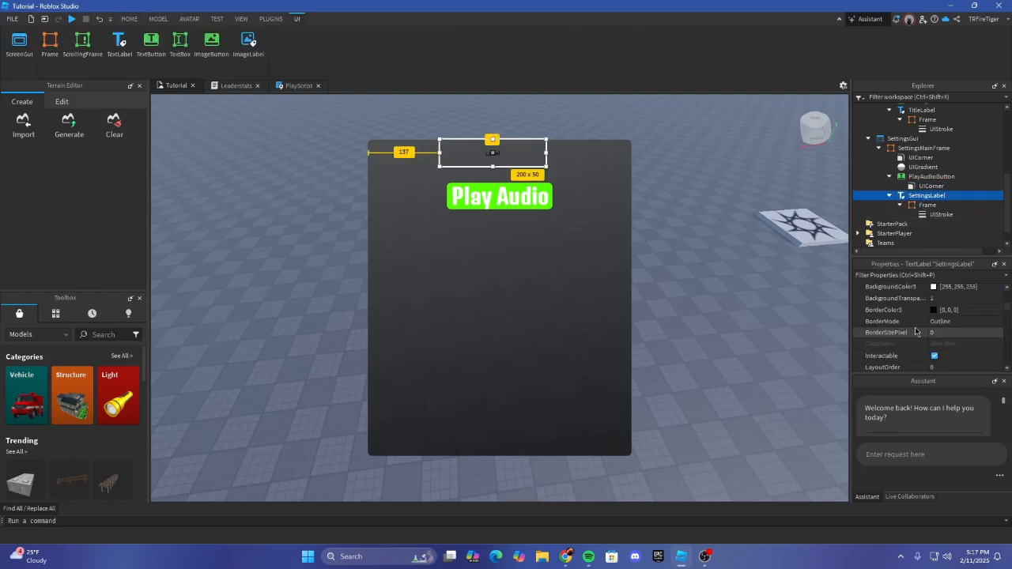
scroll(928, 332, down, 8)
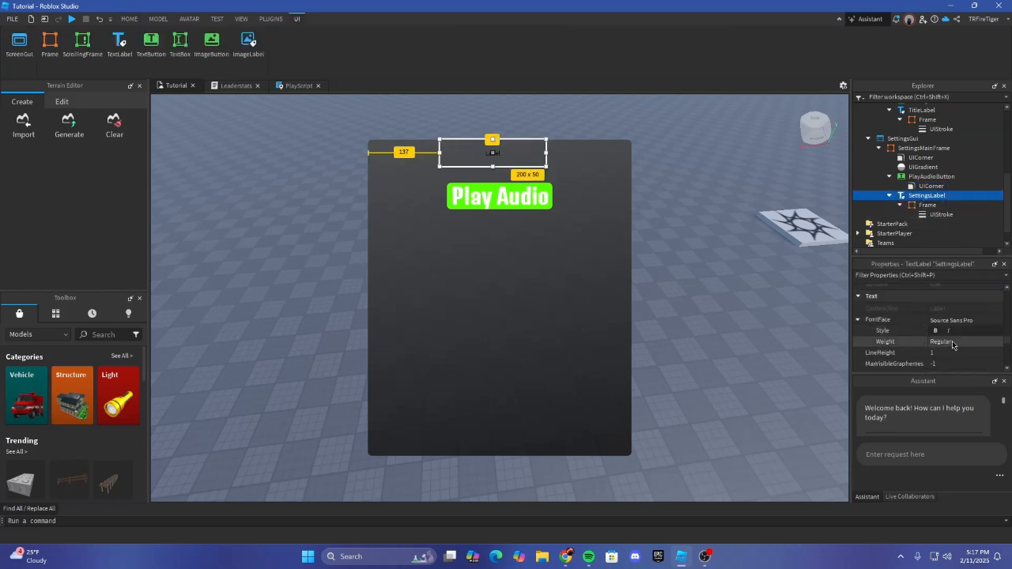
scroll(954, 334, down, 3)
click(949, 333)
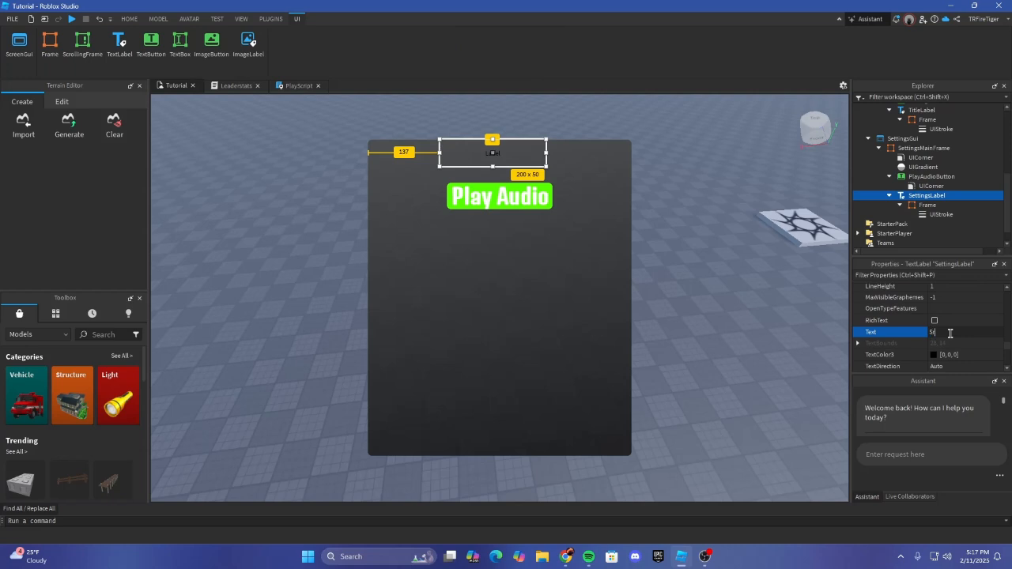
scroll(947, 324, down, 2)
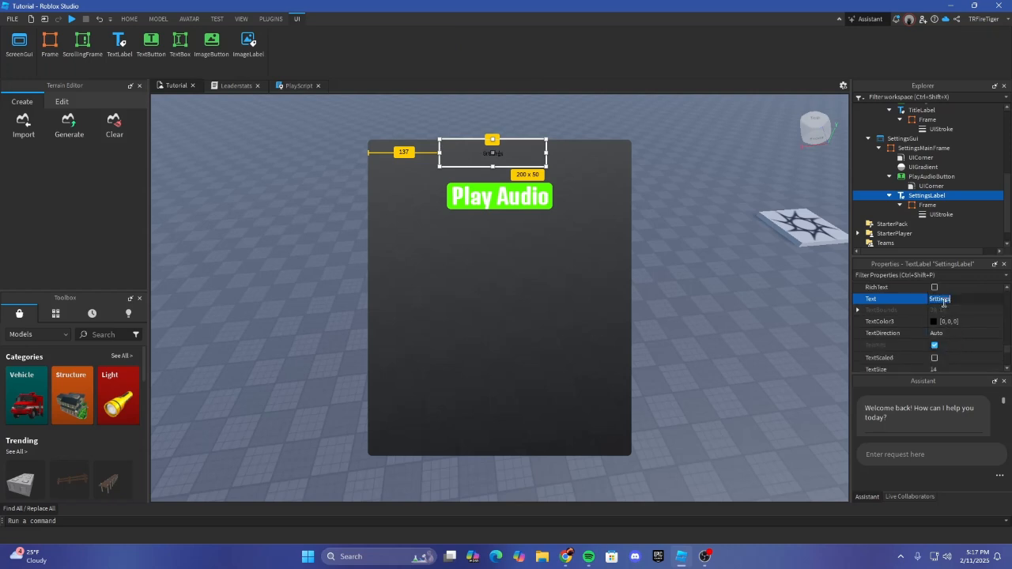
Step: Turn on TextScaled for SettingsLabel and make its font bold
scroll(949, 316, up, 3)
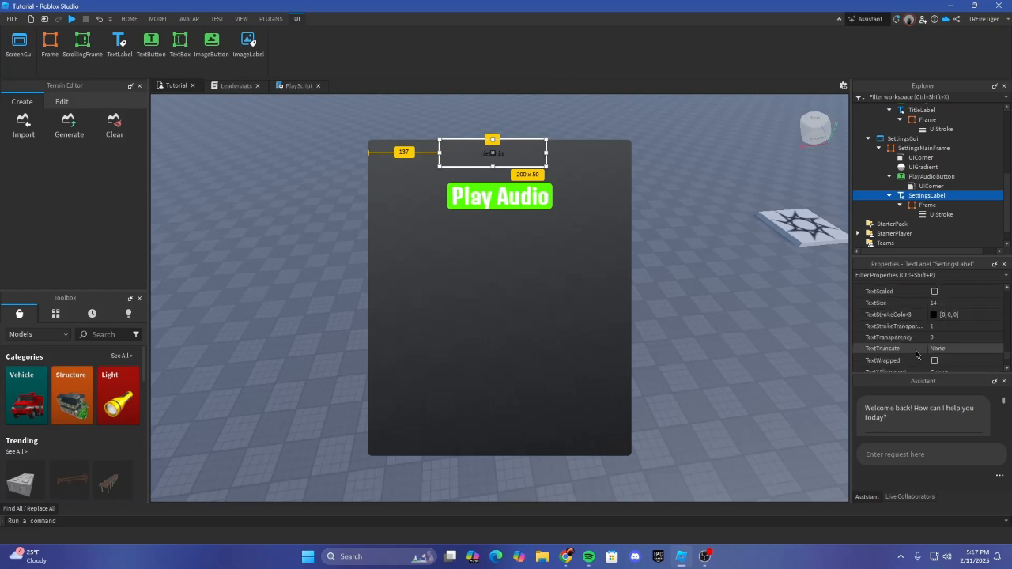
scroll(937, 333, up, 2)
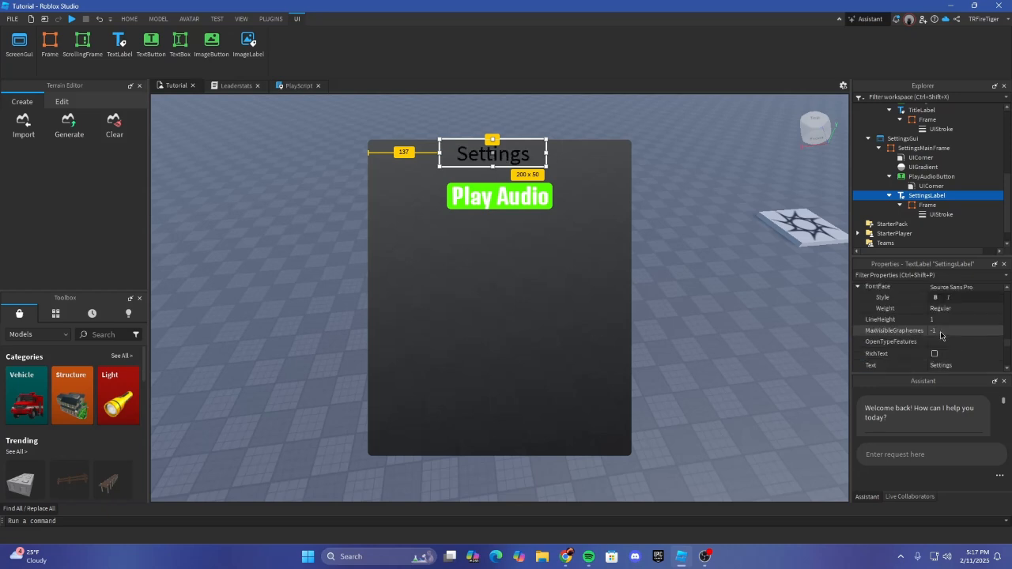
click(936, 332)
scroll(936, 333, down, 3)
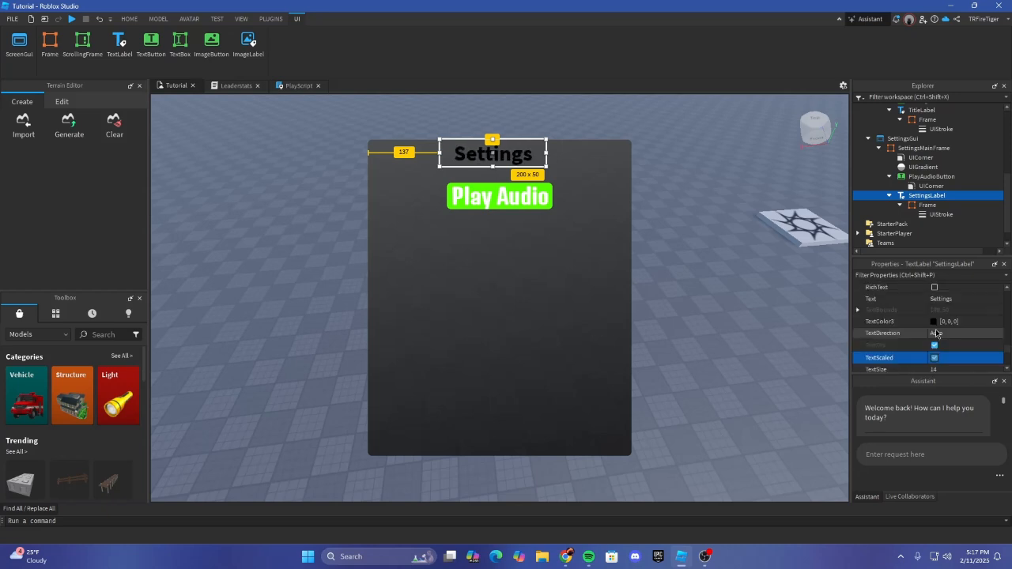
scroll(940, 336, down, 4)
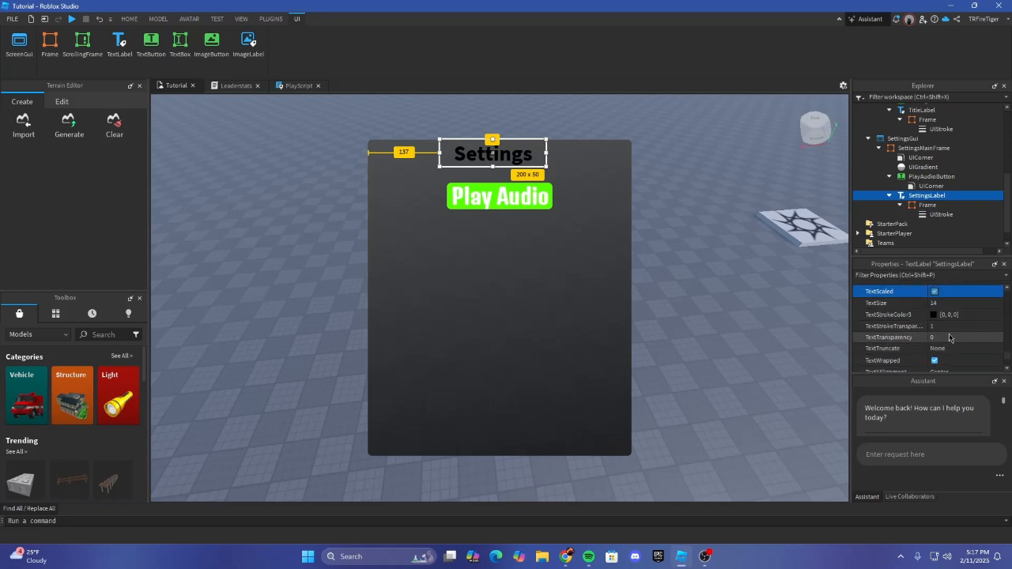
scroll(949, 337, up, 2)
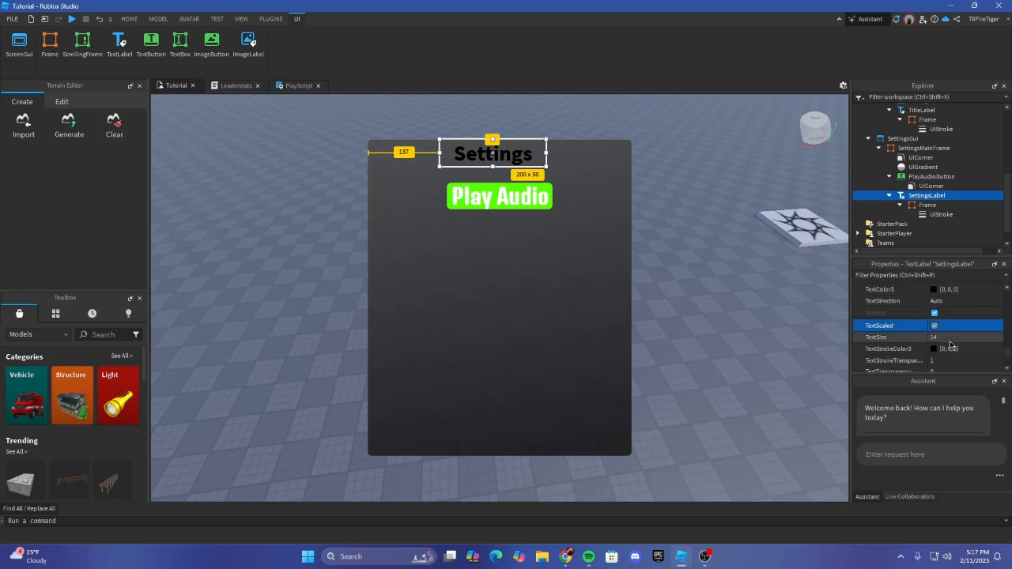
click(935, 348)
click(485, 259)
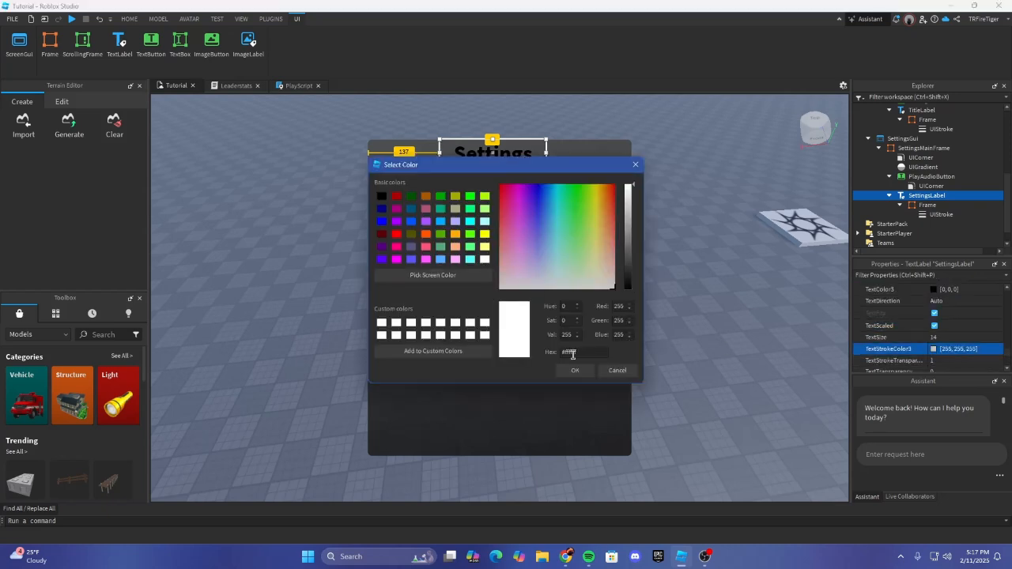
click(575, 370)
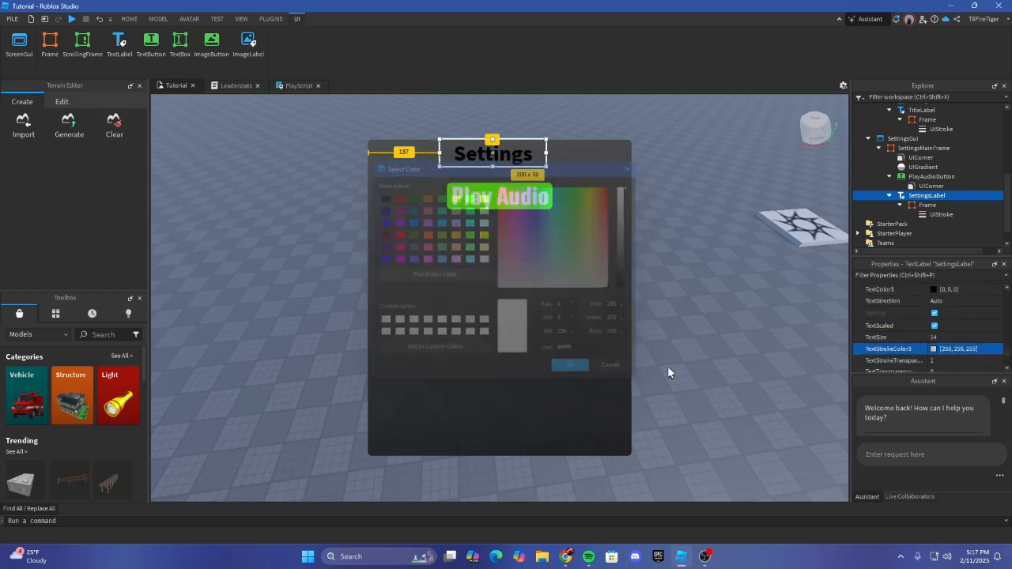
Step: Set SettingsLabel's TextColor3 to white (255, 255, 255)
click(933, 290)
click(484, 259)
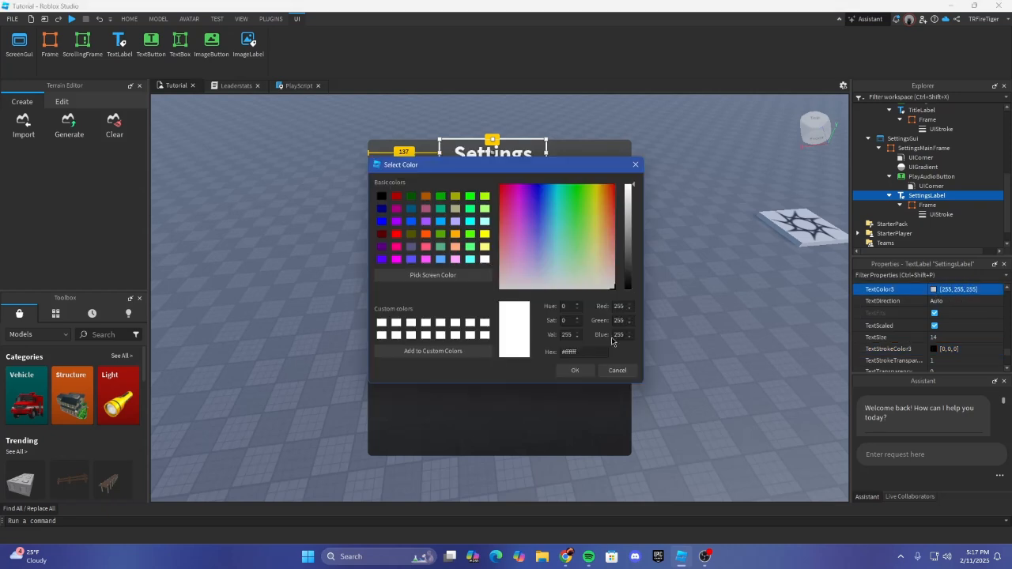
click(575, 370)
click(727, 377)
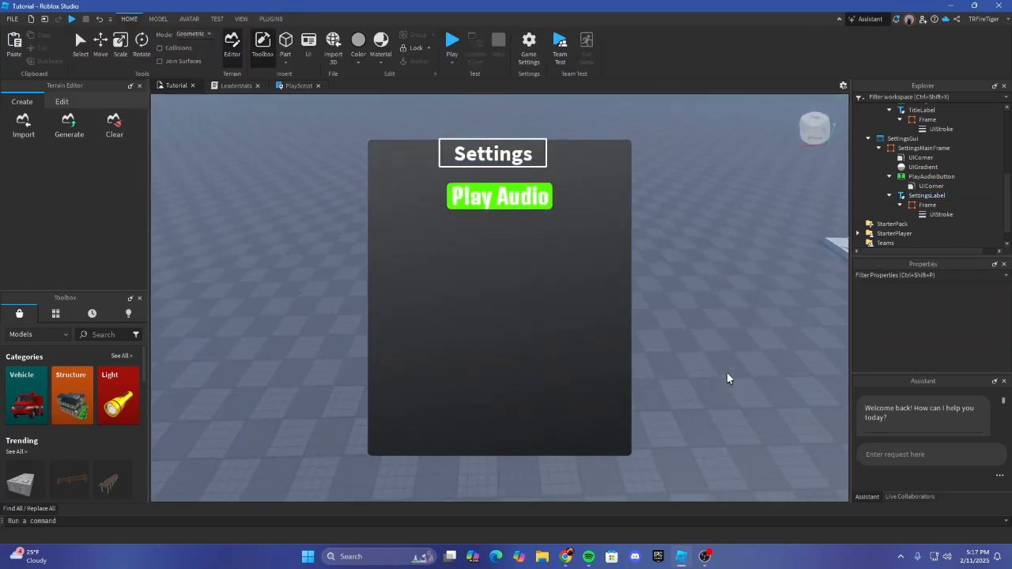
Step: Move SettingsLabel slightly down from the frame's upper edge and centre it horizontally, about 150 px from the frame's side
click(902, 197)
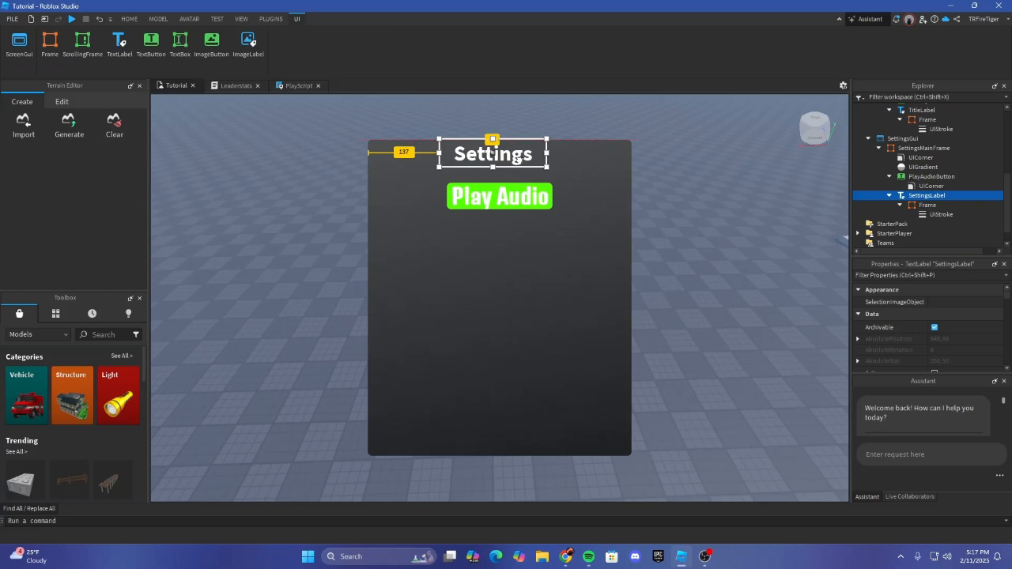
drag(517, 158, 520, 162)
click(680, 198)
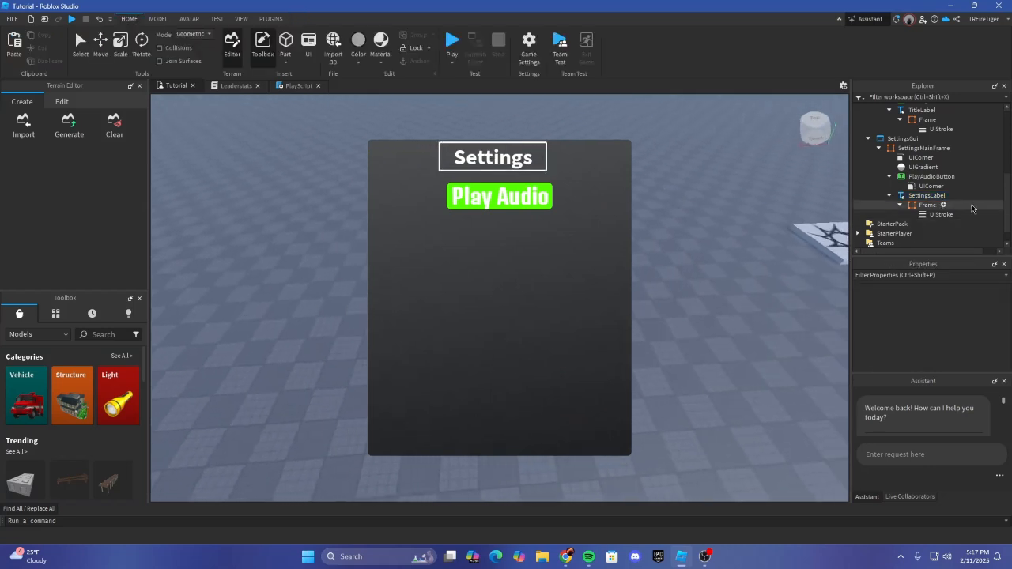
click(972, 208)
drag(505, 157, 512, 155)
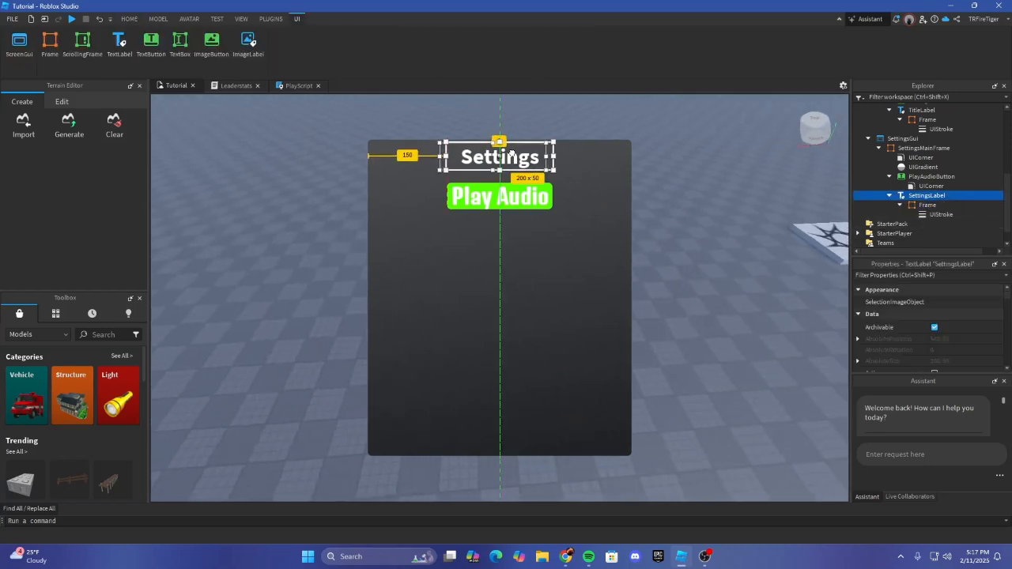
click(657, 190)
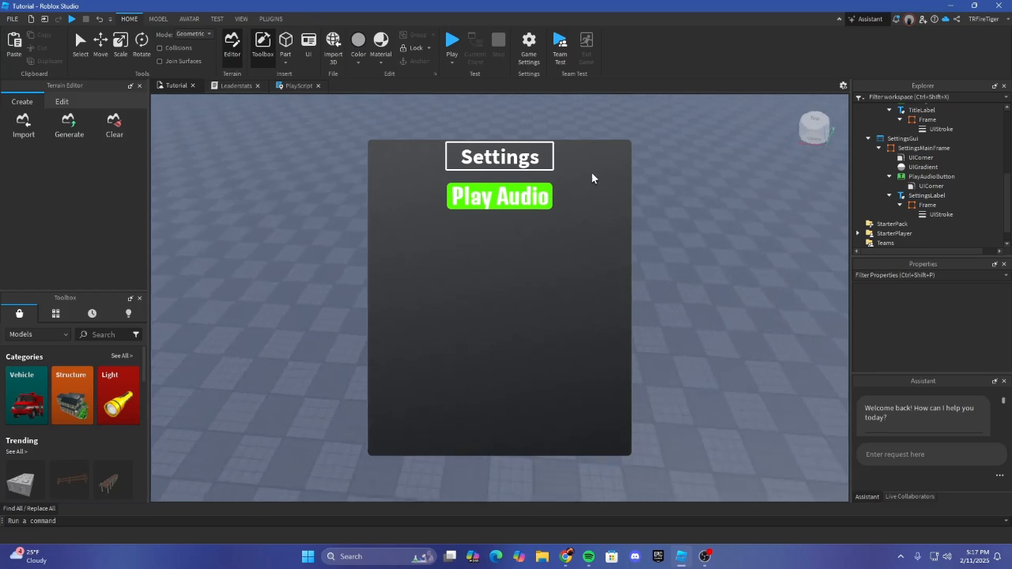
Step: Select the PlayAudioButton inside SettingsMainFrame
click(944, 167)
click(943, 186)
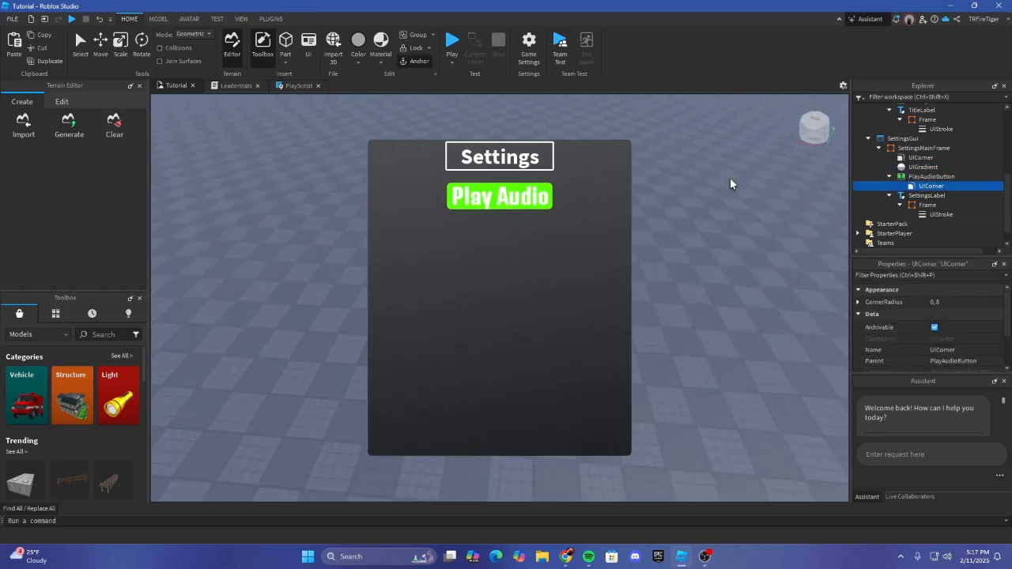
click(932, 176)
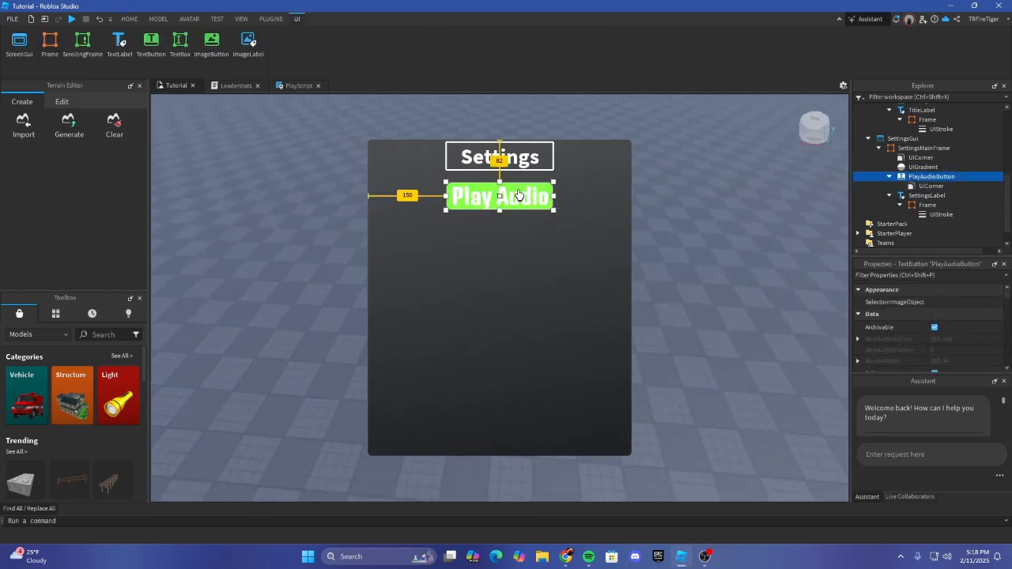
Step: Move the Play Audio button lower in the settings frame and shift the Settings label slightly down
drag(518, 196, 520, 221)
click(688, 210)
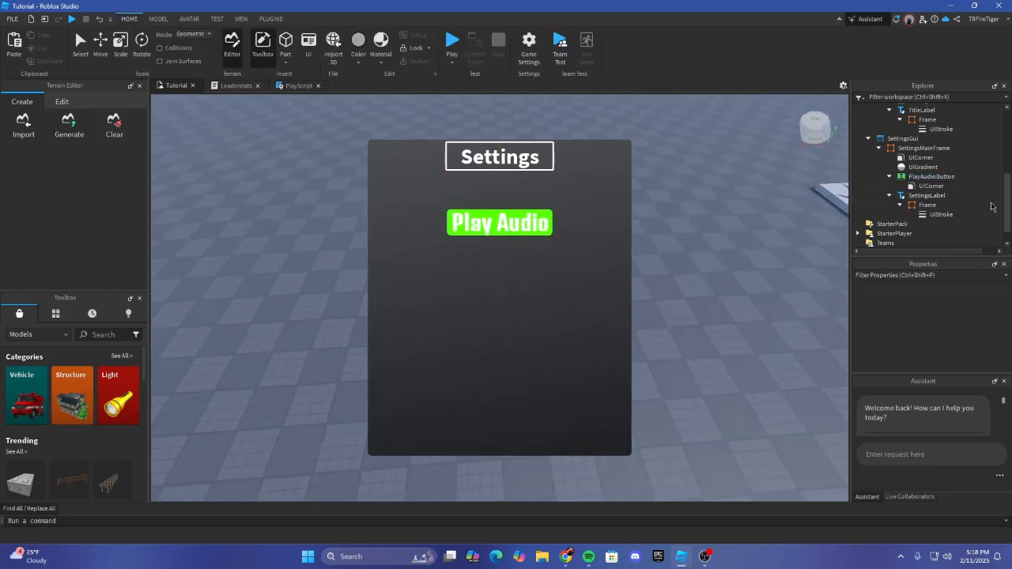
click(927, 196)
drag(488, 157, 487, 163)
click(714, 184)
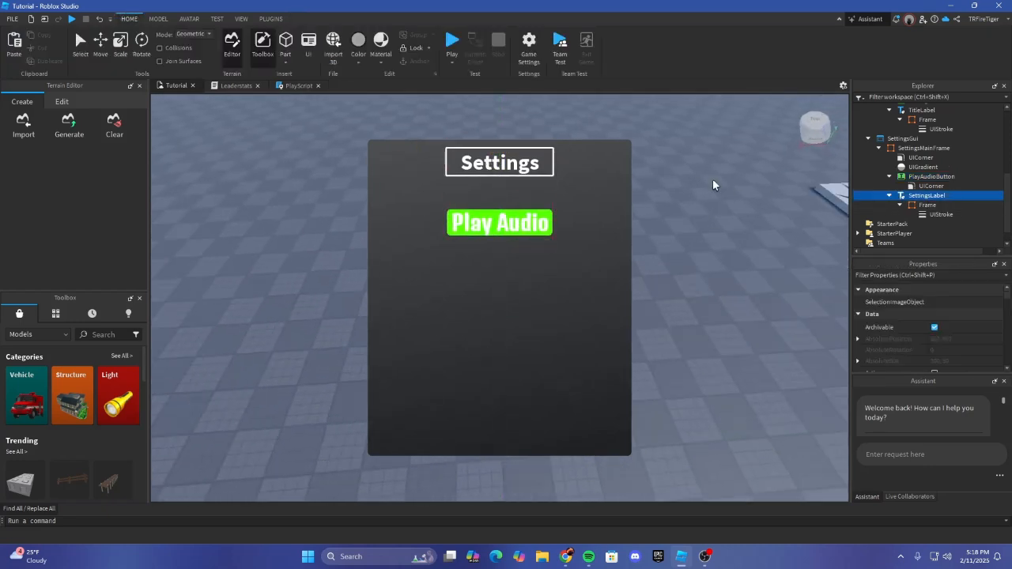
mouse_move(713, 184)
right_down()
mouse_move(696, 185)
mouse_move(732, 181)
mouse_move(713, 197)
right_up()
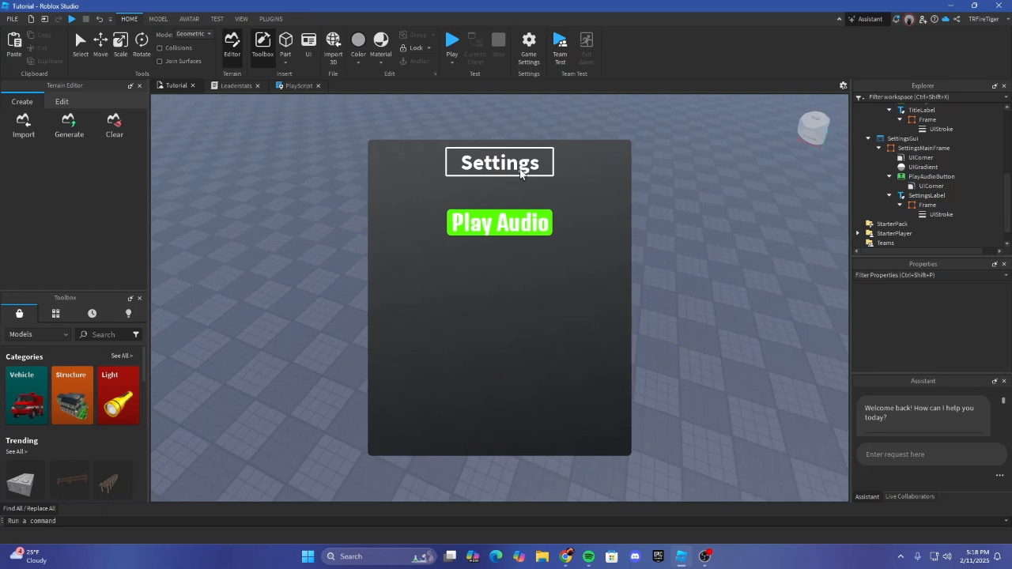
Step: Try to widen the Settings label outward on both sides and select its inner outlined frame
click(921, 195)
drag(447, 162, 420, 161)
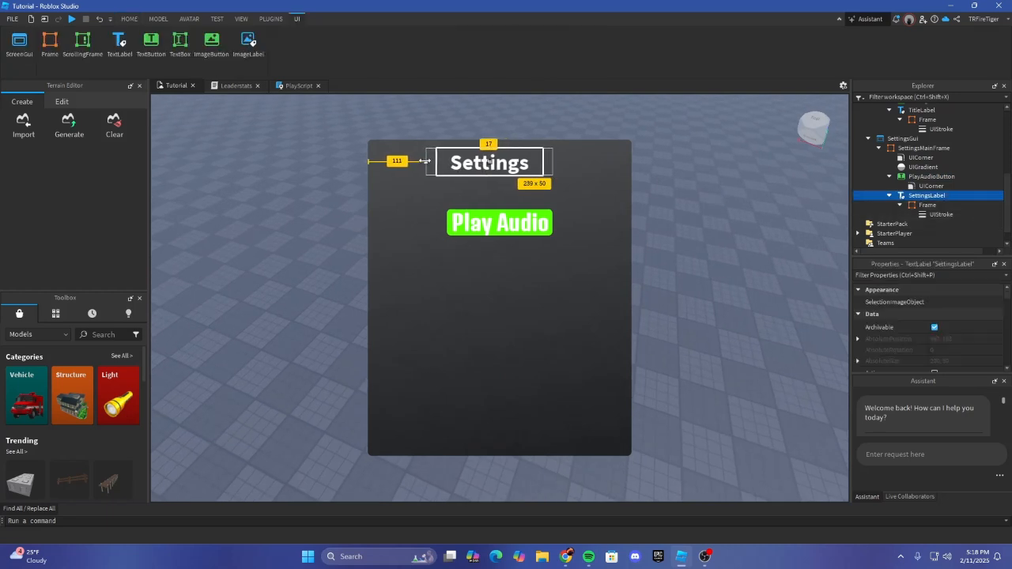
click(552, 161)
click(551, 163)
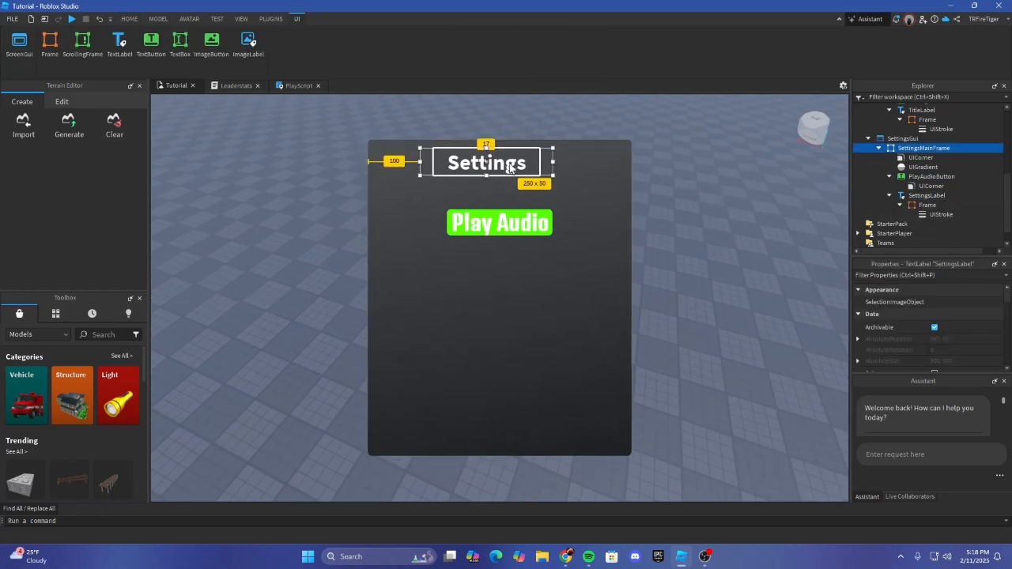
mouse_move(551, 162)
mouse_down()
mouse_move(600, 163)
mouse_move(565, 162)
mouse_up()
click(690, 193)
scroll(689, 193, up, 1)
click(930, 204)
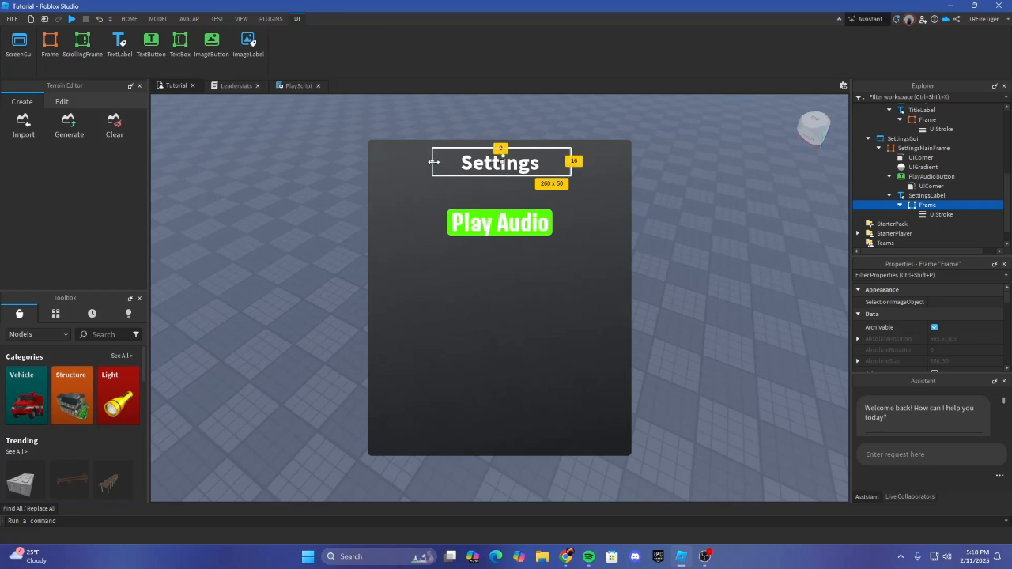
Step: Undo the recent resizing and repositioning of the Settings label
key(ctrl+z)
key(ctrl+z)
key(ctrl+z)
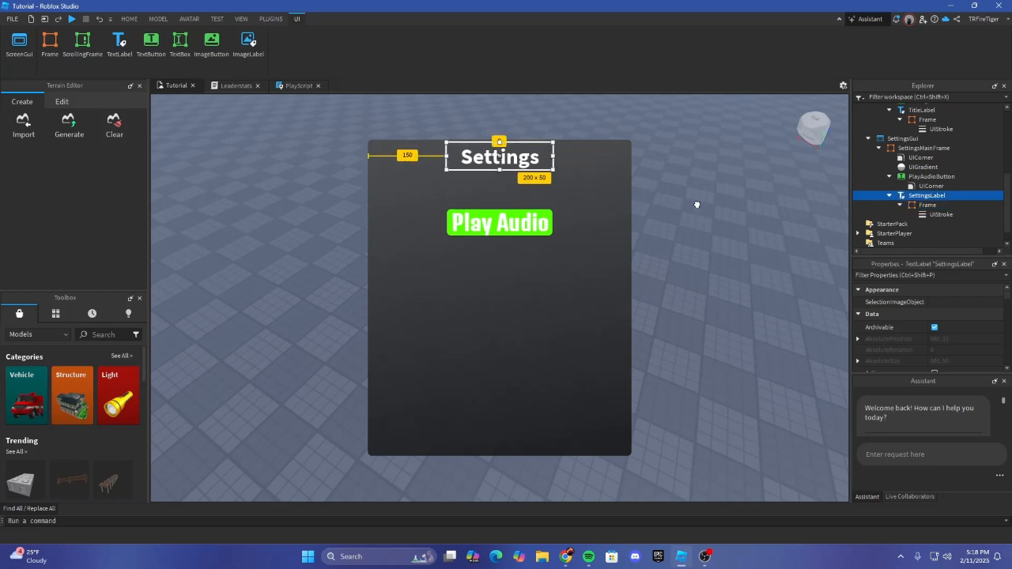
Step: Position the Settings label just below the frame's upper edge and the Play Audio button about 111 px below that edge, both horizontally centred
drag(503, 197, 503, 224)
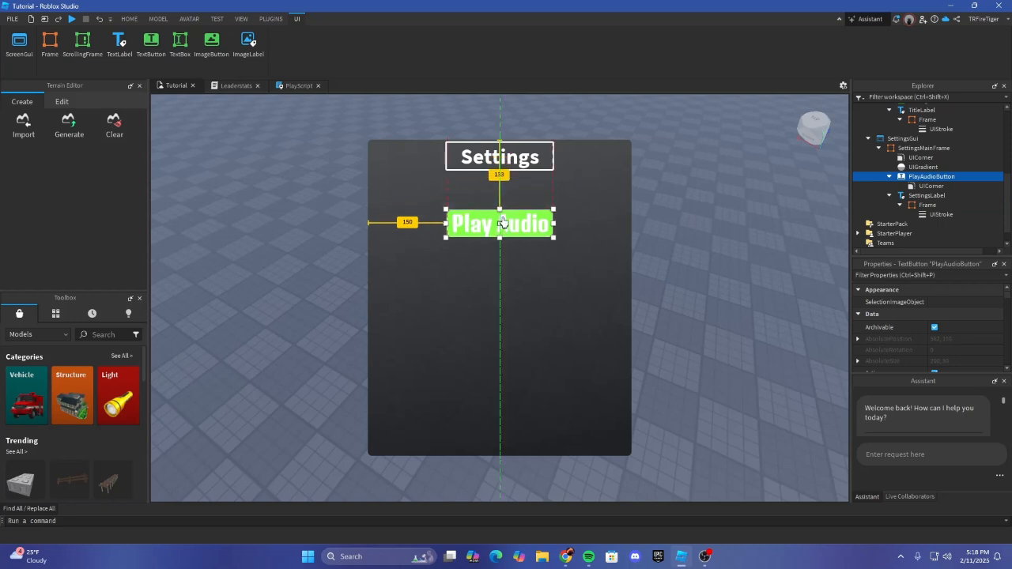
drag(511, 156, 512, 174)
click(688, 169)
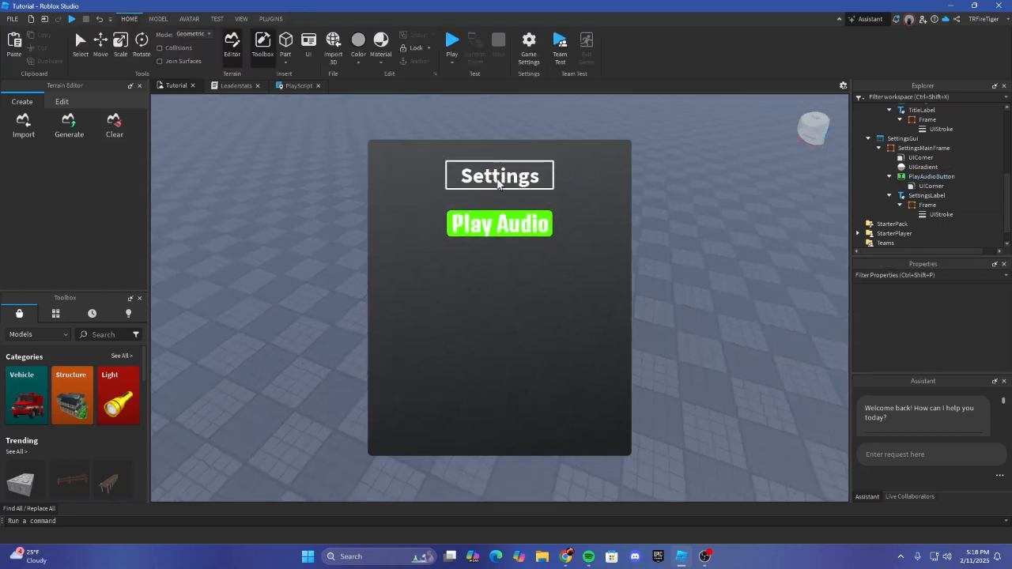
click(923, 184)
click(915, 196)
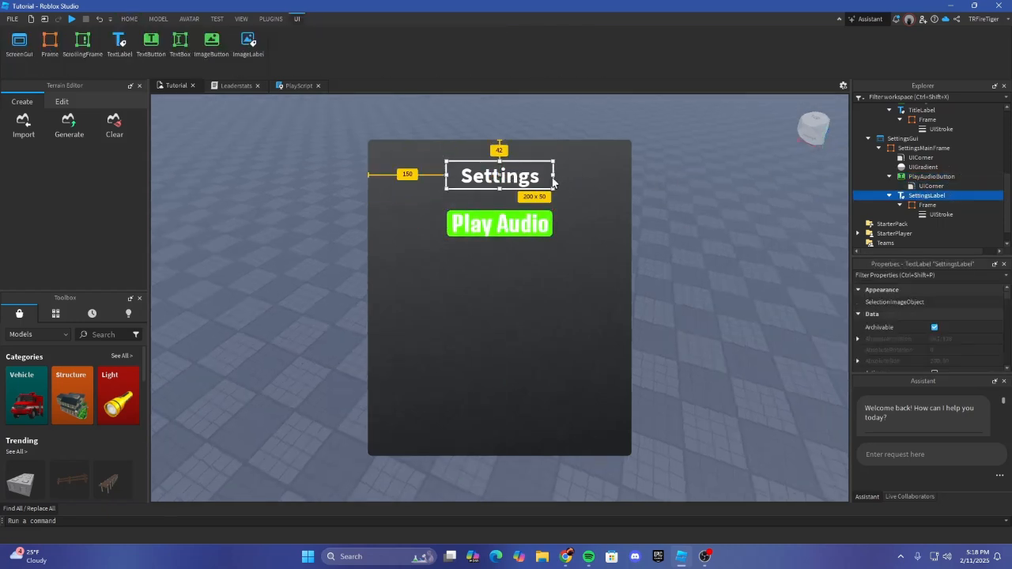
drag(522, 175, 523, 161)
click(673, 167)
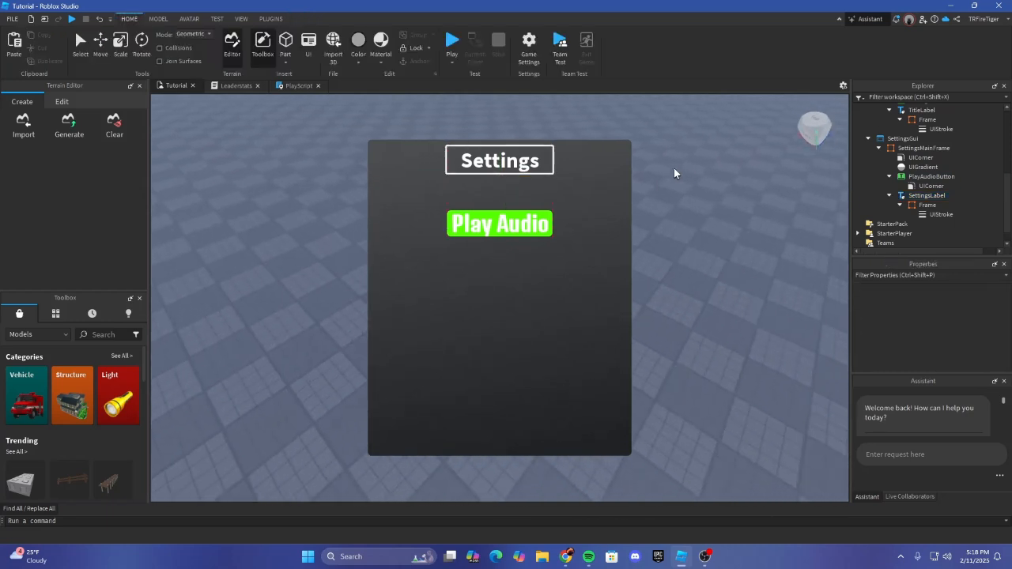
click(931, 176)
drag(499, 224, 500, 212)
click(722, 227)
Step: Add a LocalScript named AudioToggledScript inside PlayAudioButton and clear its default code
click(932, 176)
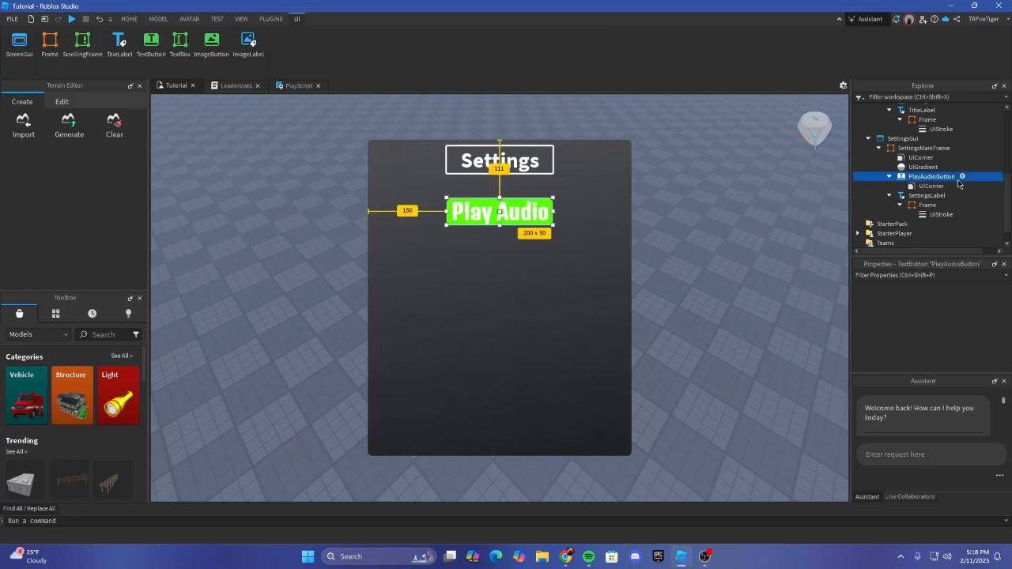
click(958, 177)
text(l)
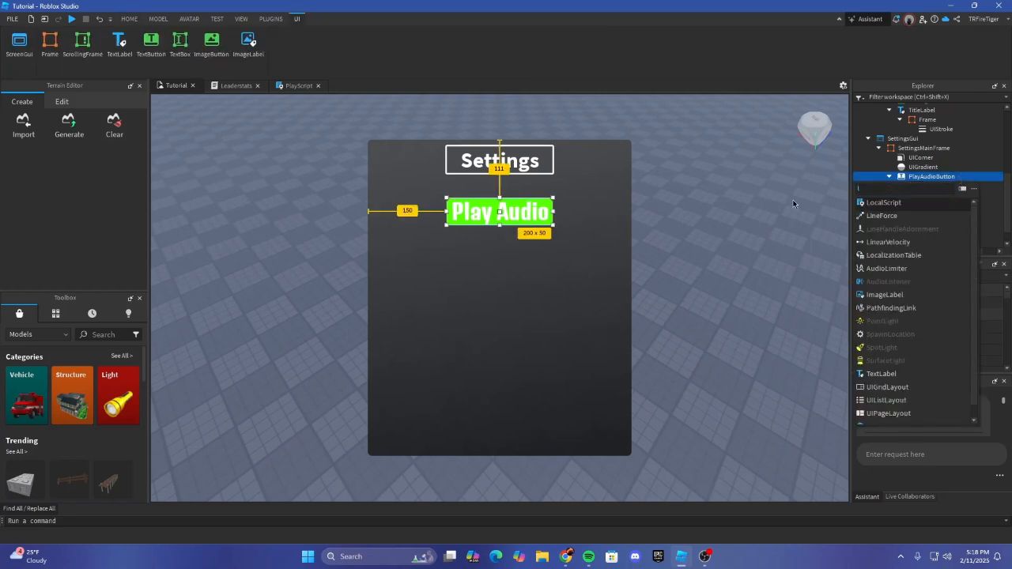
click(879, 203)
click(929, 196)
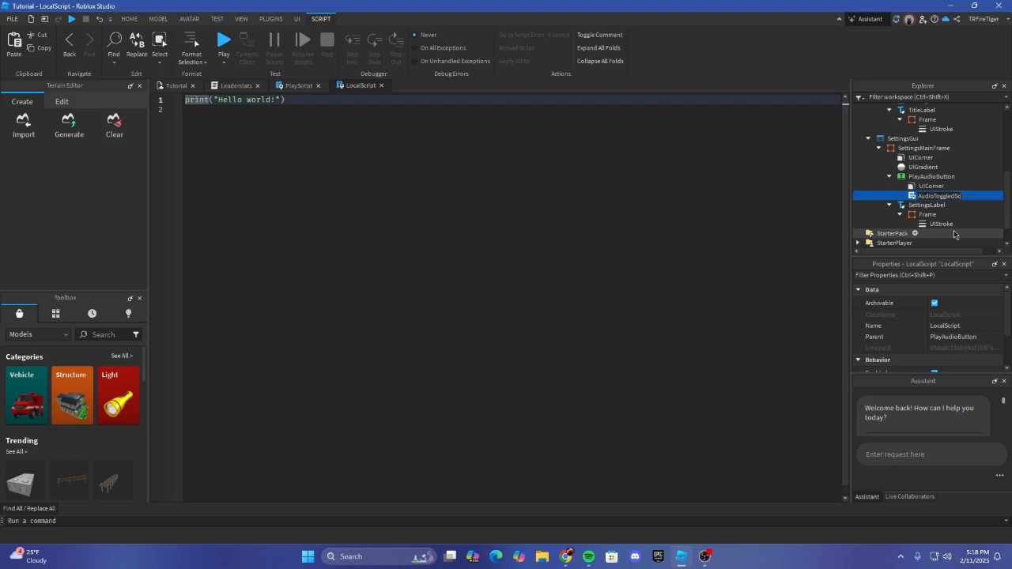
text(AudioToggledScript)
key(Return)
key(ctrl+a)
key(BackSpace)
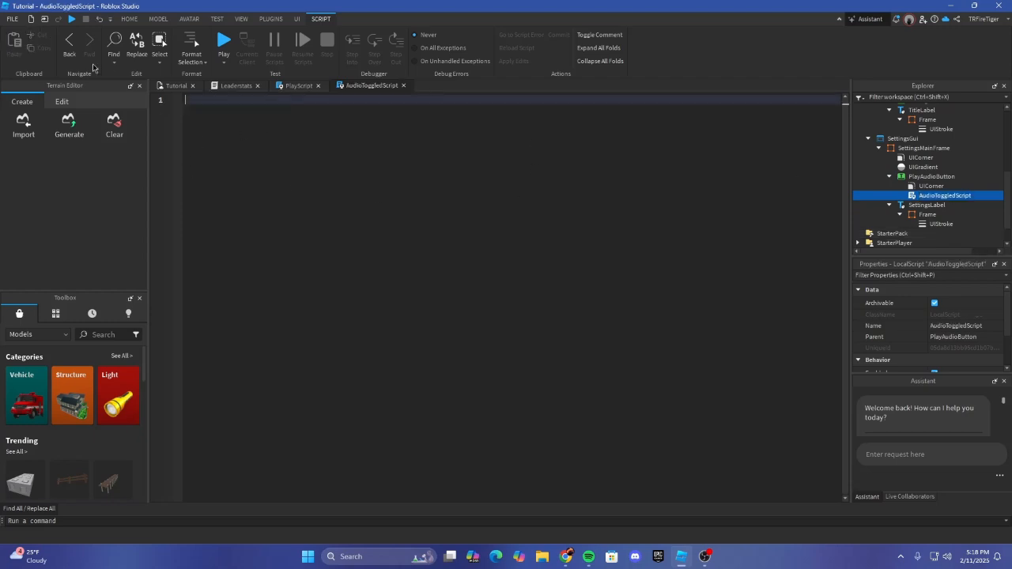
Step: Declare local player = game.Players.LocalPlayer and local button = script.Parent on the script's first two lines
text(local player =)
text(game.Players.LocalPlayer)
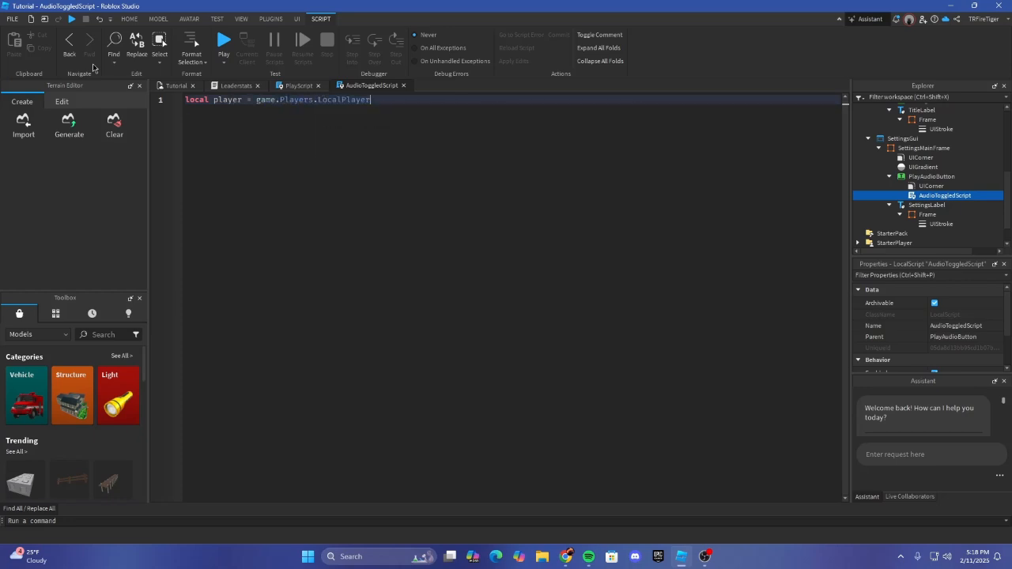
key(Return)
text(l)
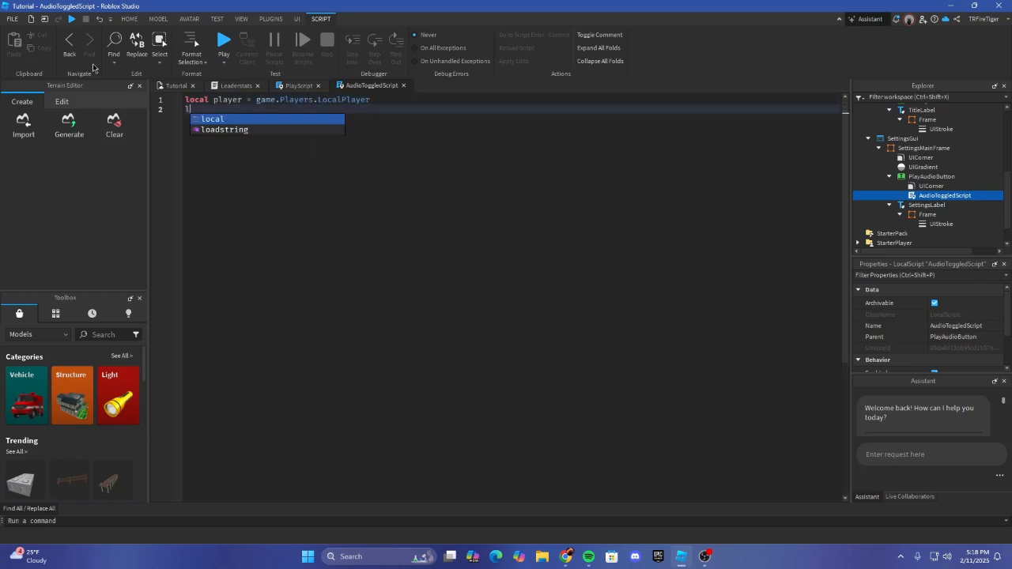
text(ocal button)
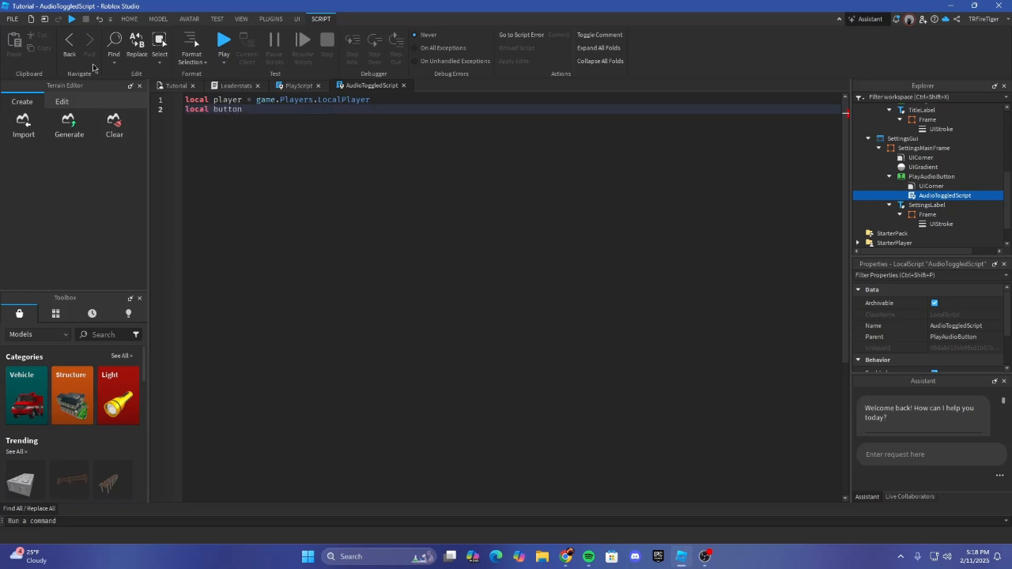
text( = script.Parent)
key(Return)
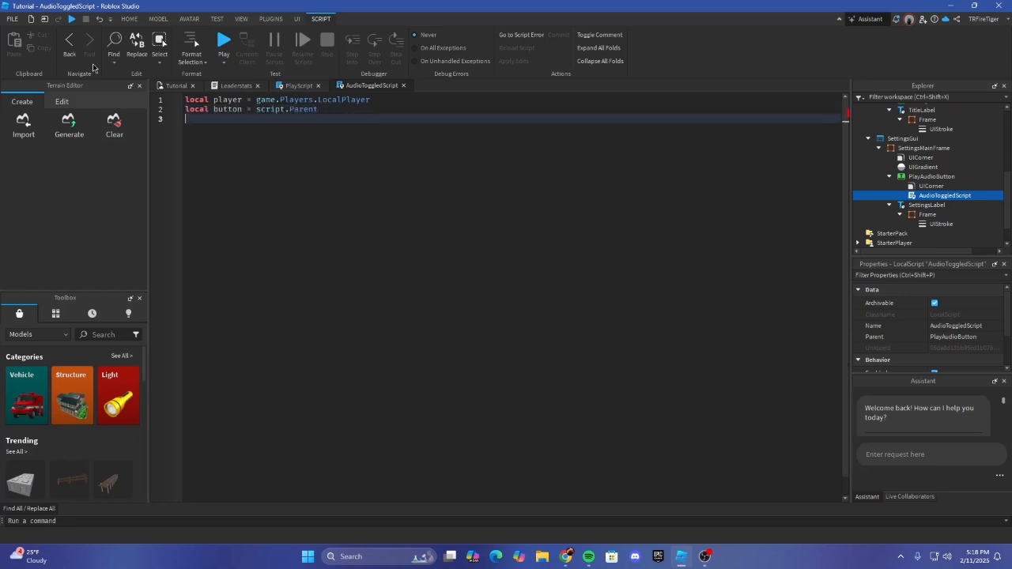
text(lo)
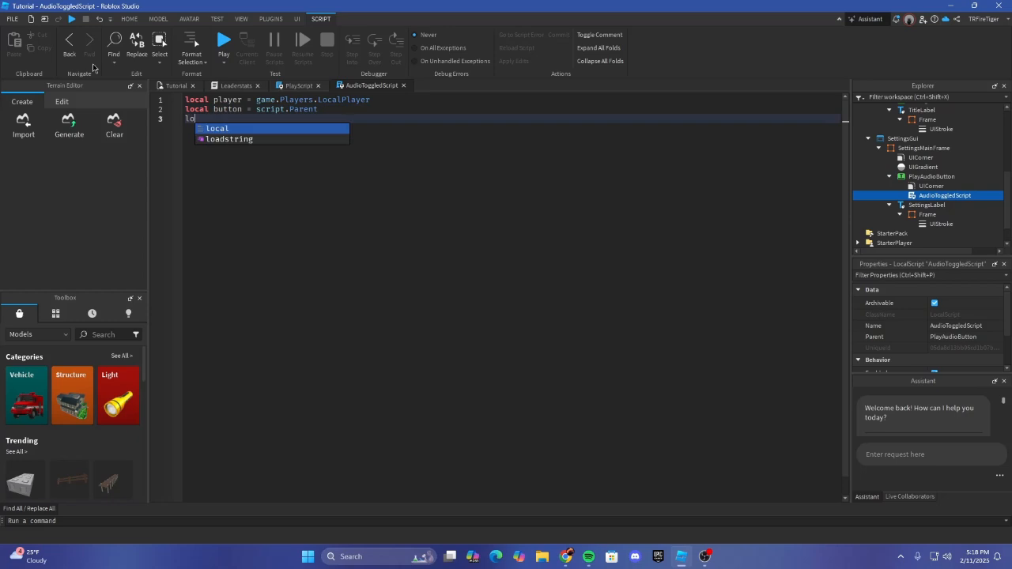
text(c)
key(BackSpace)
key(BackSpace)
key(BackSpace)
key(BackSpace)
Step: Leave a blank line and connect button.MouseButton1Click to a new anonymous function
key(Return)
key(Return)
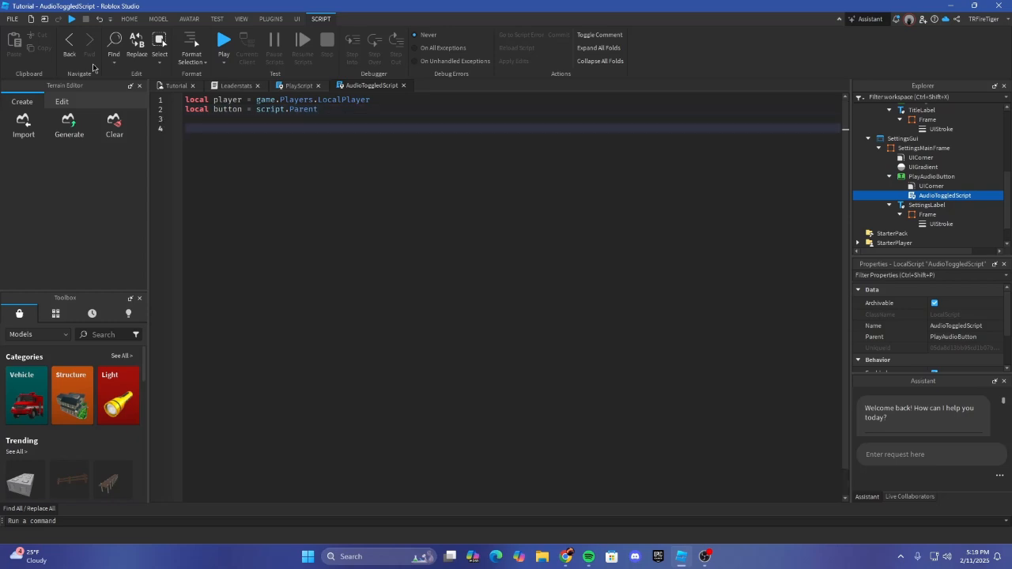
text(button.)
key(Tab)
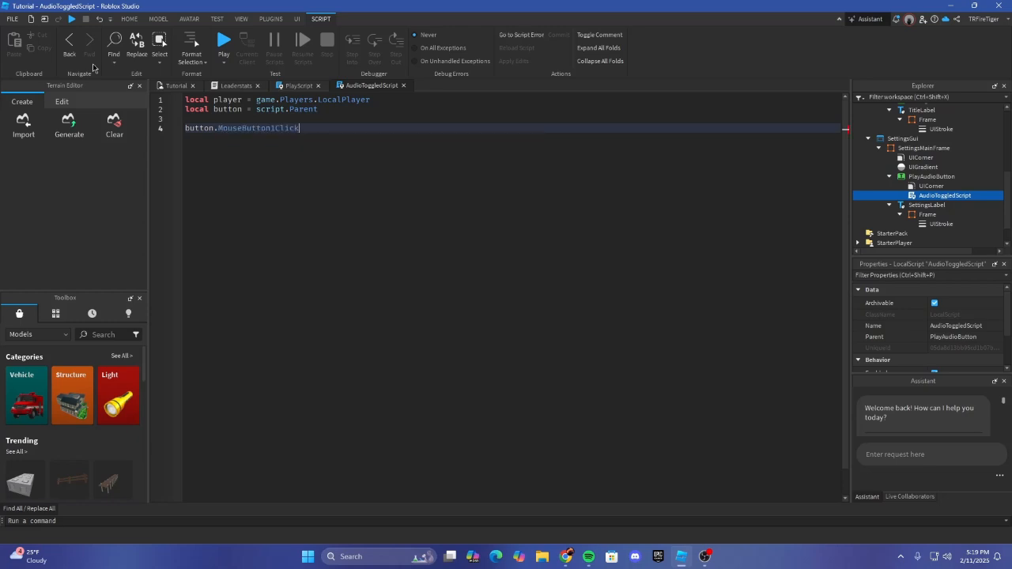
text(:)
key(Tab)
text(func)
key(Tab)
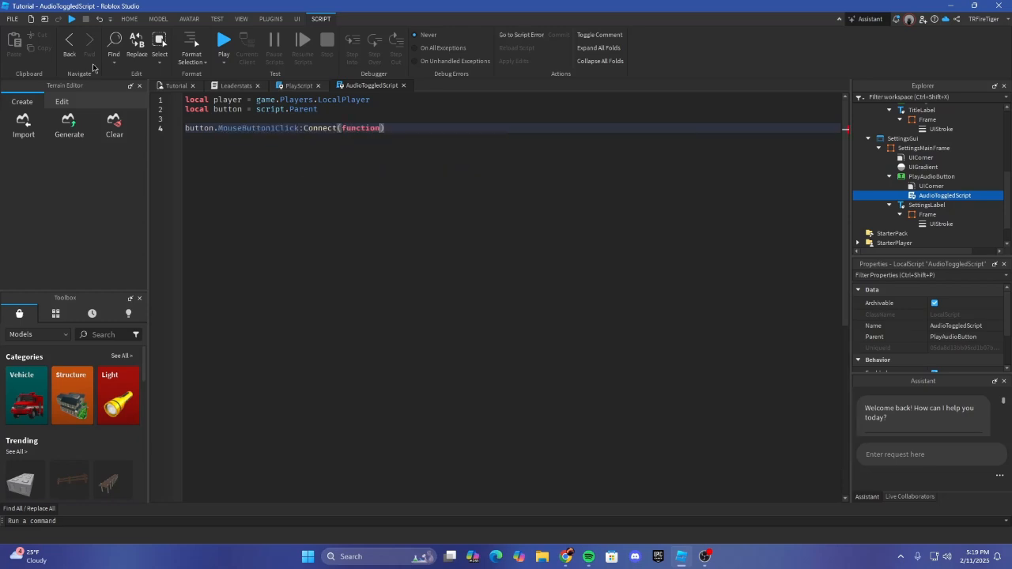
text(()
key(Return)
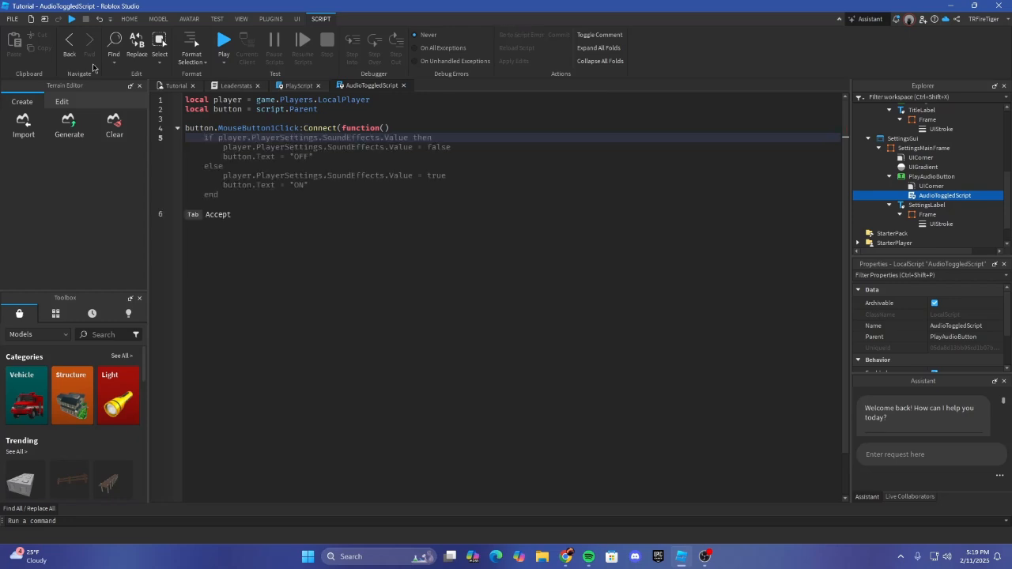
Step: Inside the click function, start an if condition comparing button.BackgroundColor3 == Color3.new()
text(if b)
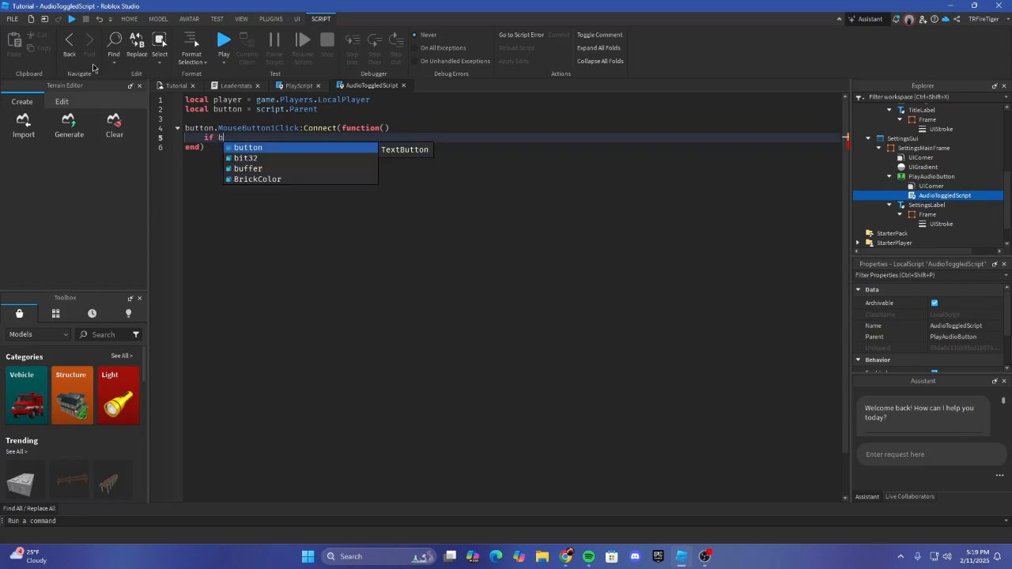
text(utton.ba)
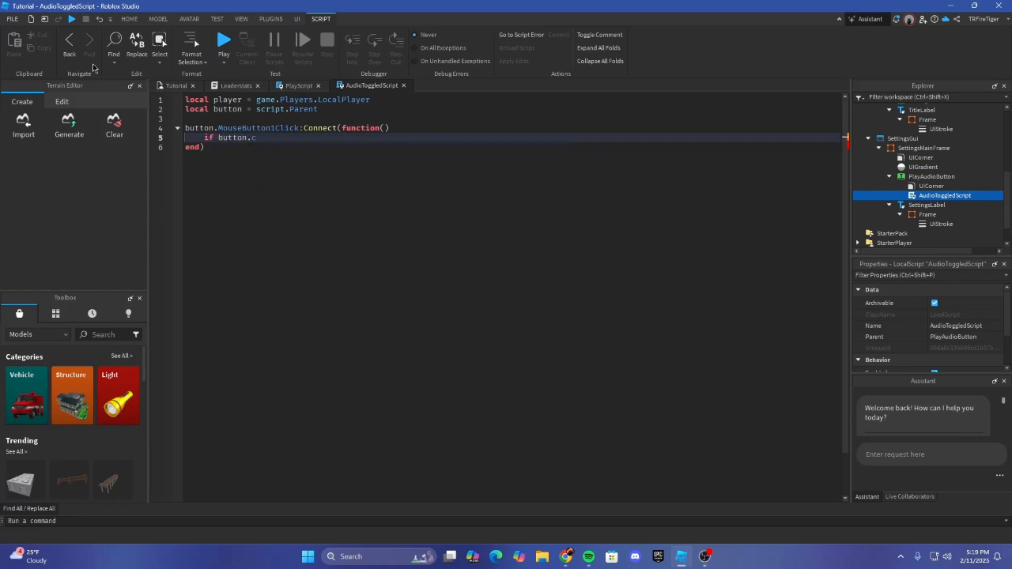
key(Tab)
text(== co)
key(Tab)
text(.)
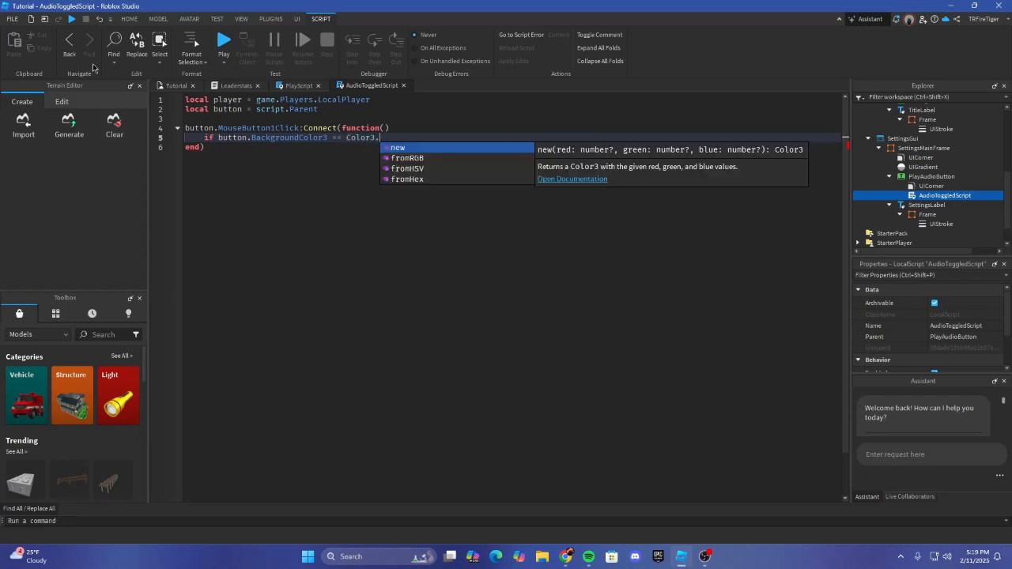
key(Tab)
key(Right)
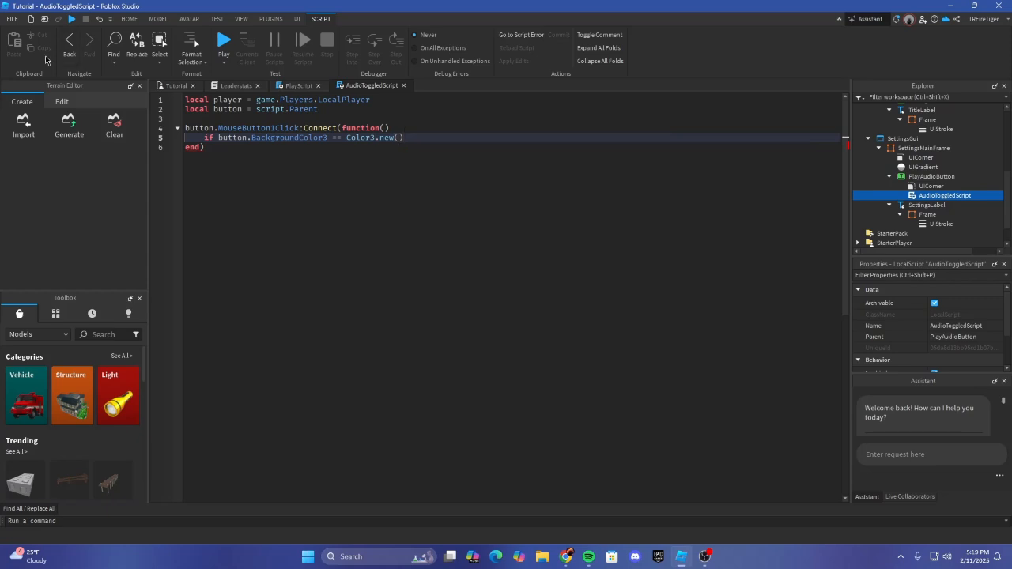
Step: Fill the condition's Color3 with the bright green #55ff00 and complete the line with then to open the if block
text())
click(414, 150)
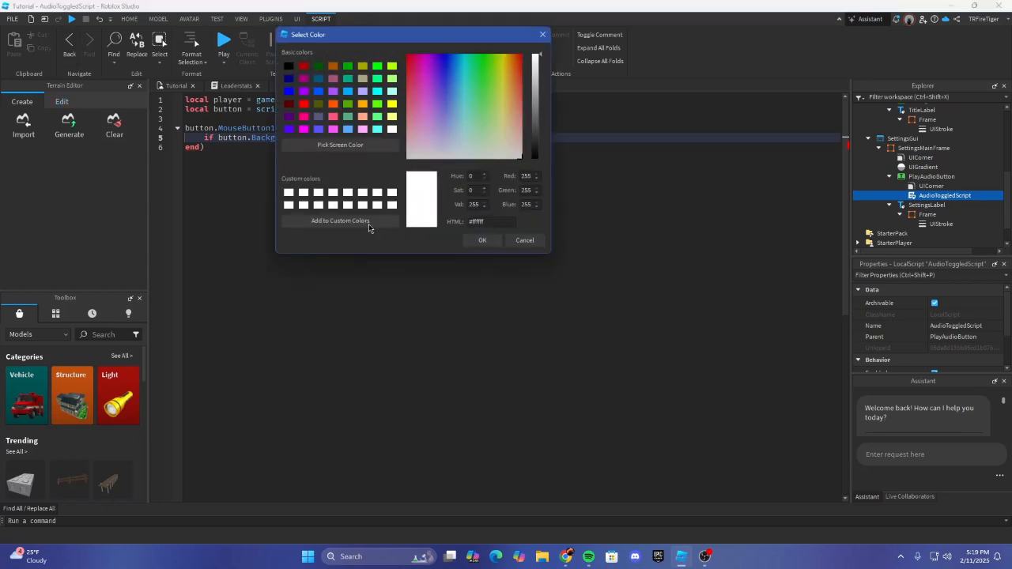
click(377, 105)
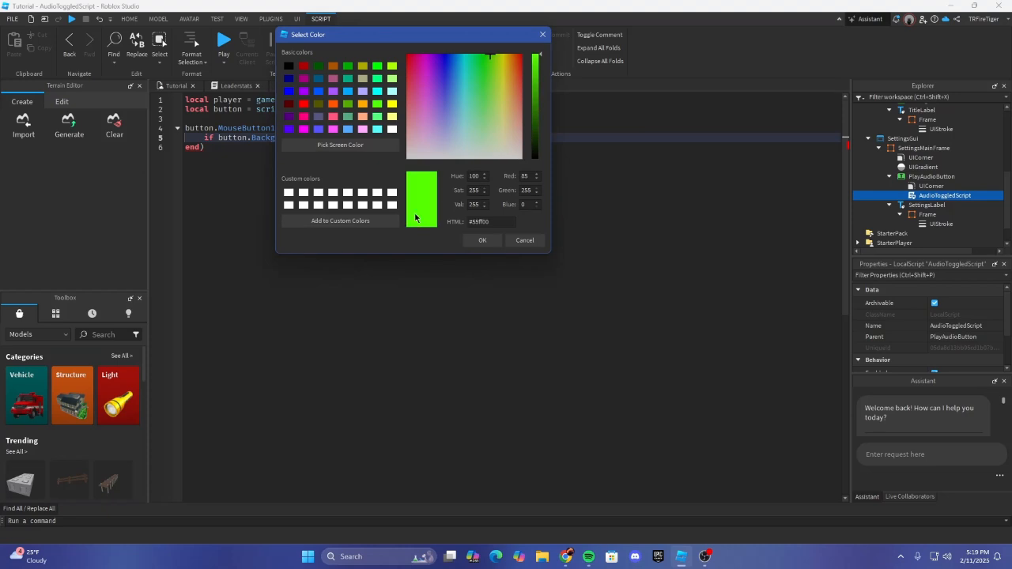
click(482, 241)
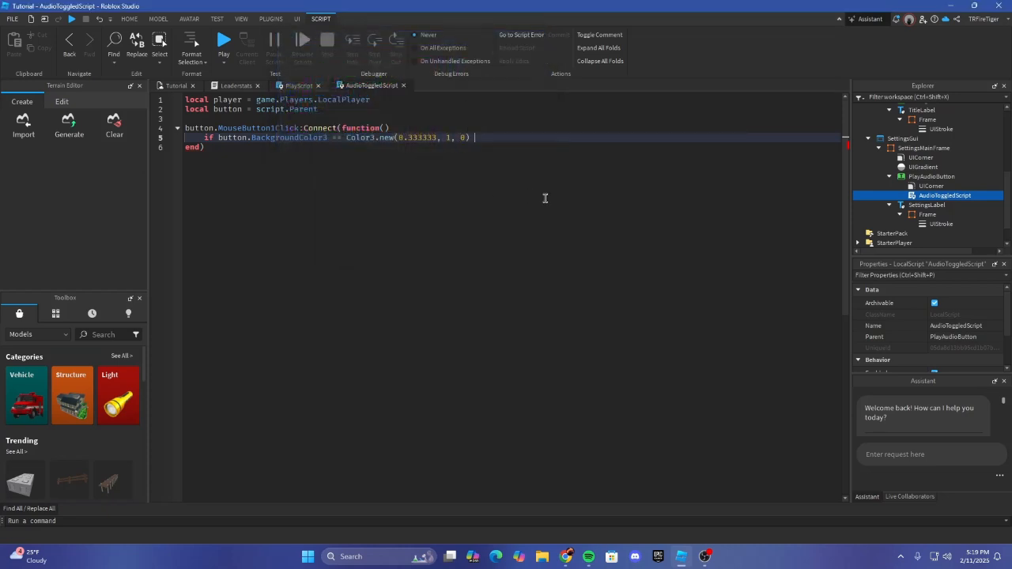
text(then)
key(Return)
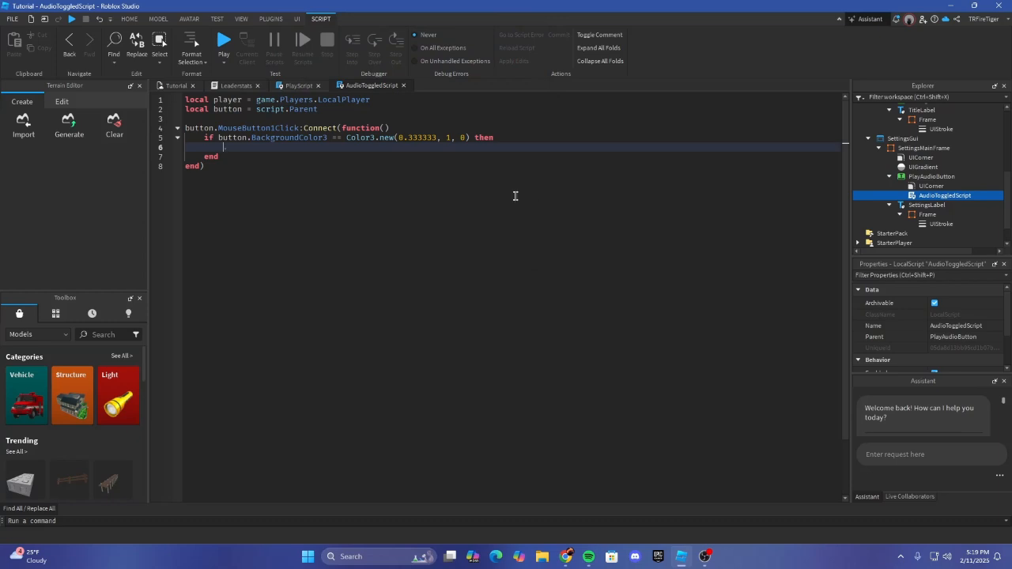
Step: Inside the if block, assign button.BackgroundColor3 the dark red #aa0000 through Color3.new
text(button.ba)
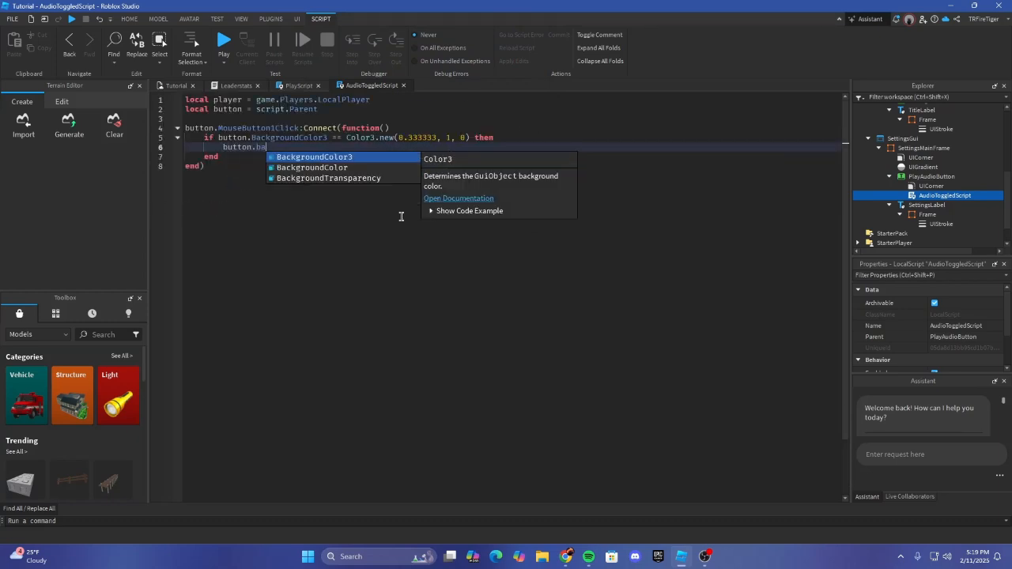
key(Tab)
text(=)
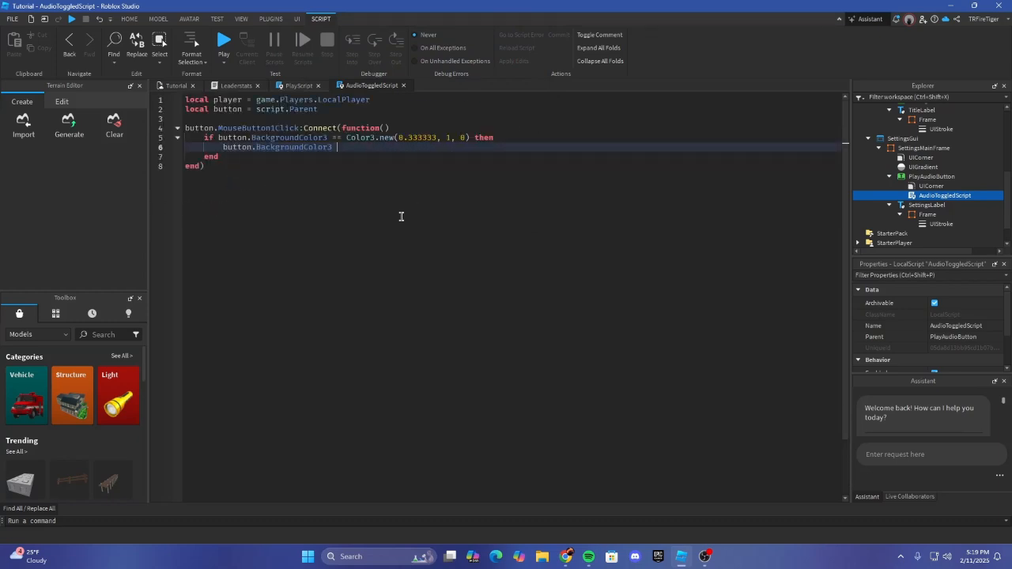
text( Color3.new()
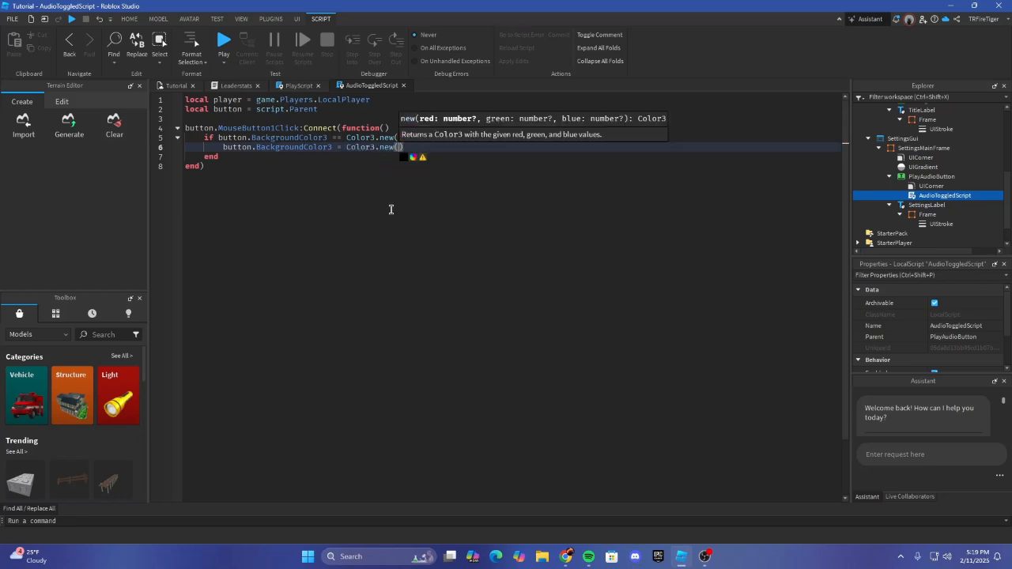
click(412, 157)
click(304, 75)
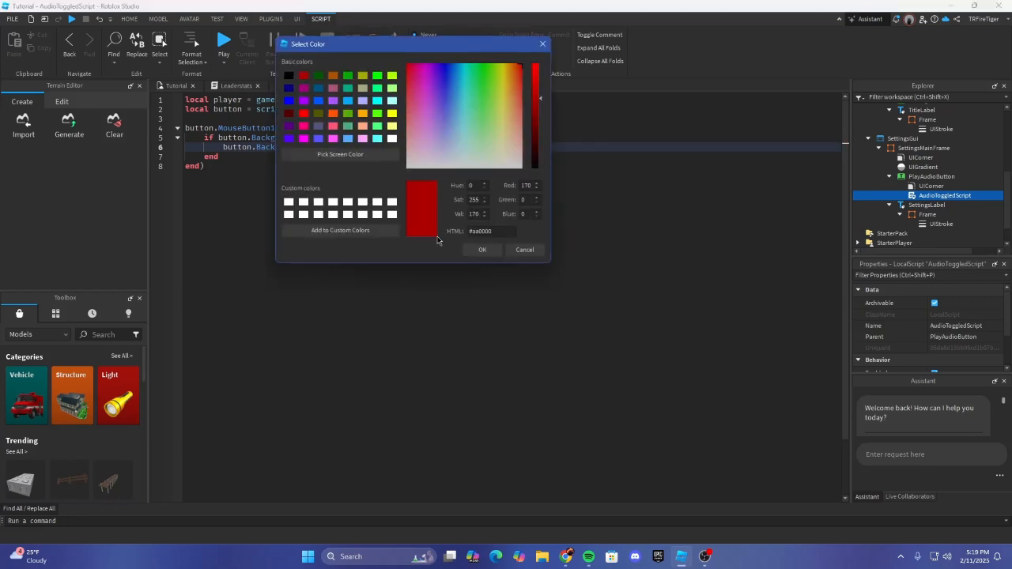
click(482, 250)
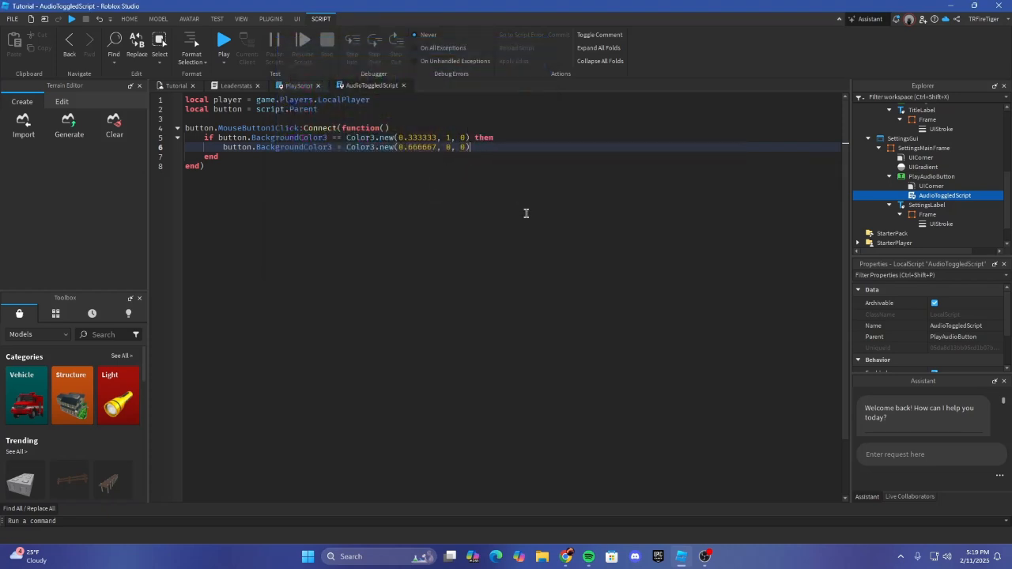
Step: Add an else if condition checking whether button.BackgroundColor3 == Color3.new with the dark red #aa0000, ending with then
key(Return)
text(else )
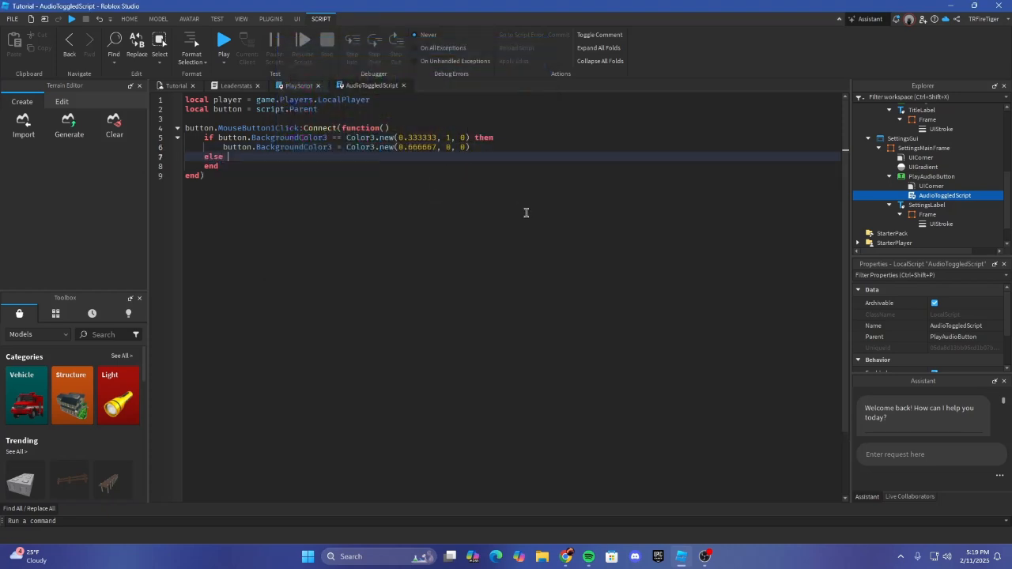
text(if button.)
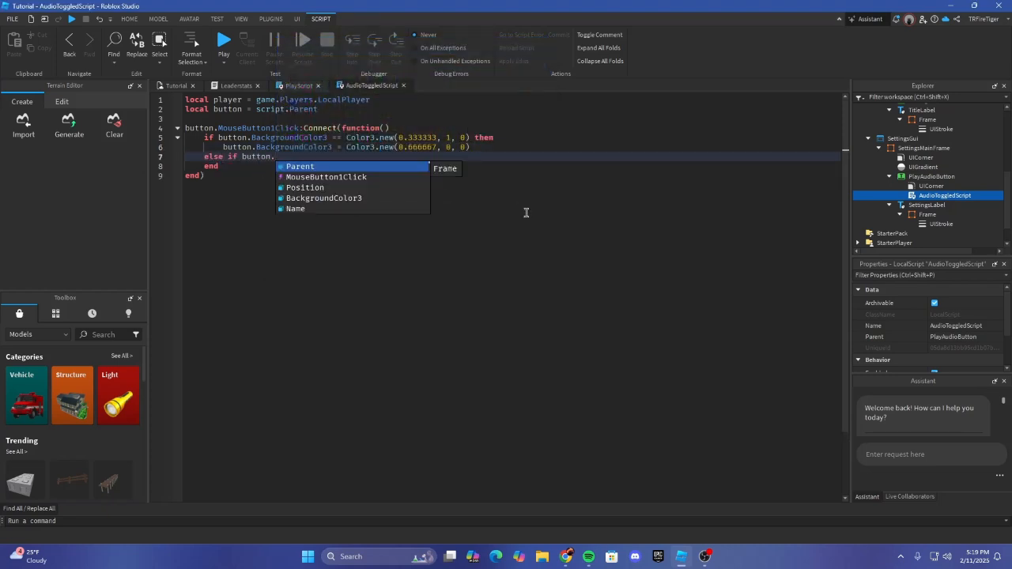
text(BackgroundColor3 == Color3.new()
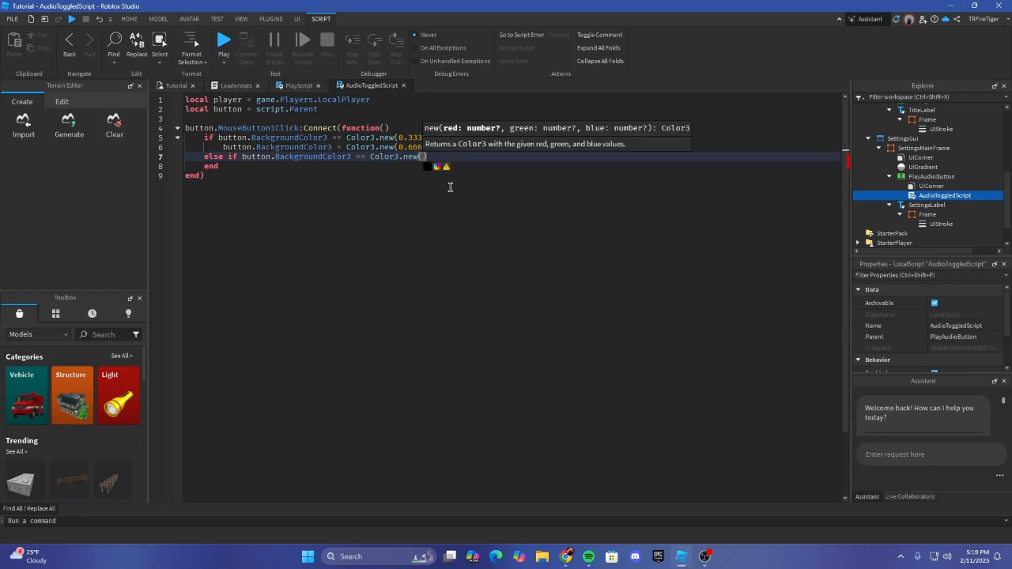
click(436, 167)
click(325, 87)
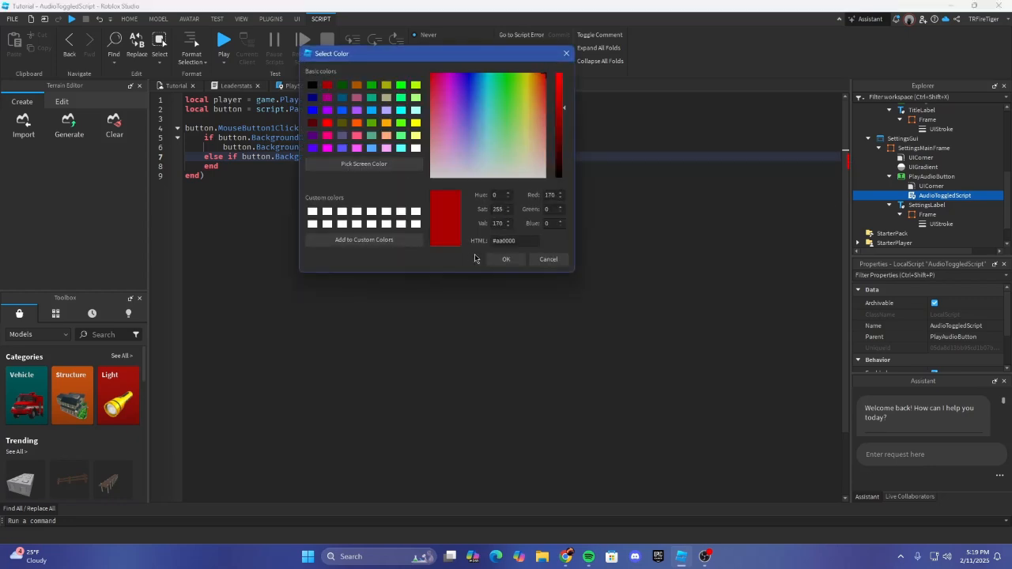
click(504, 258)
text(then)
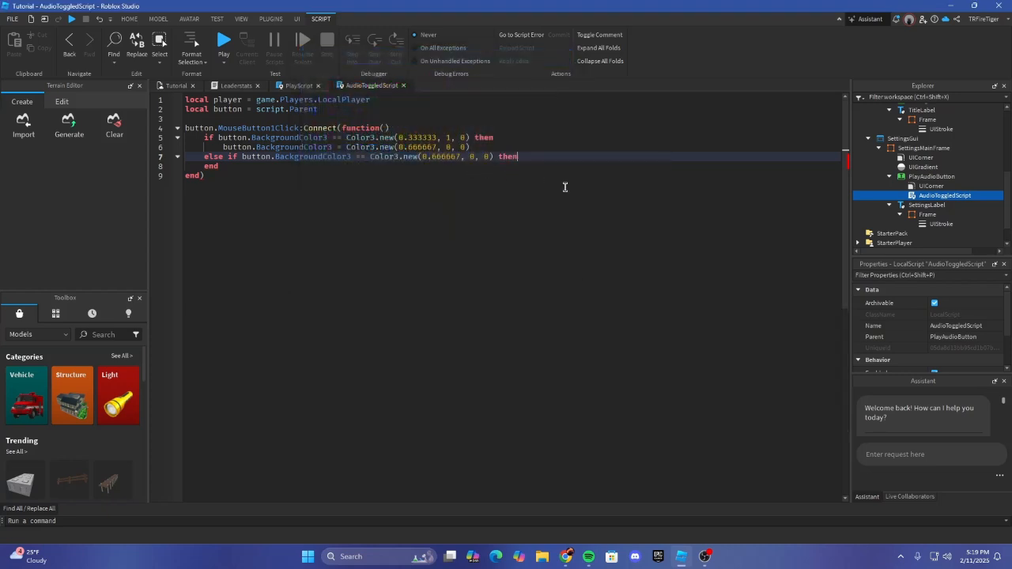
Step: Inside the else if block, set button.BackgroundColor3 = Color3.new(0.333333, 1, 0) and save the place
key(Return)
text(button.)
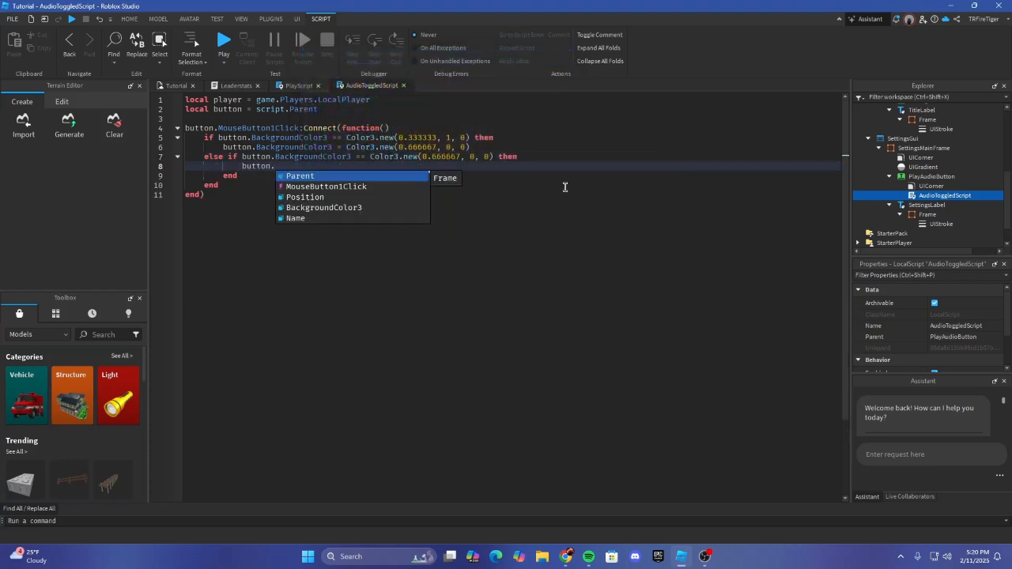
text(BackgroundColor3 = Color3.new()
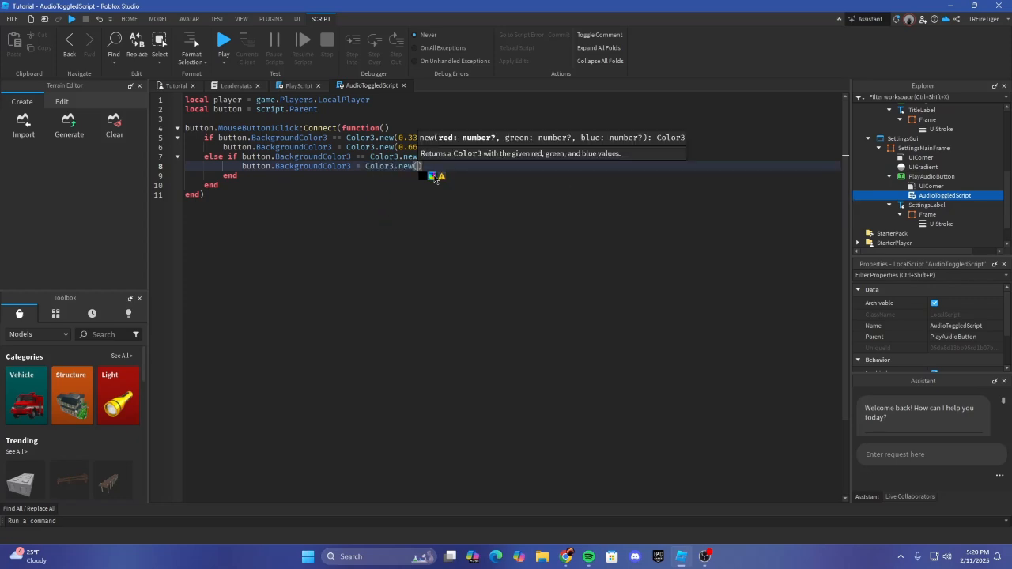
click(424, 176)
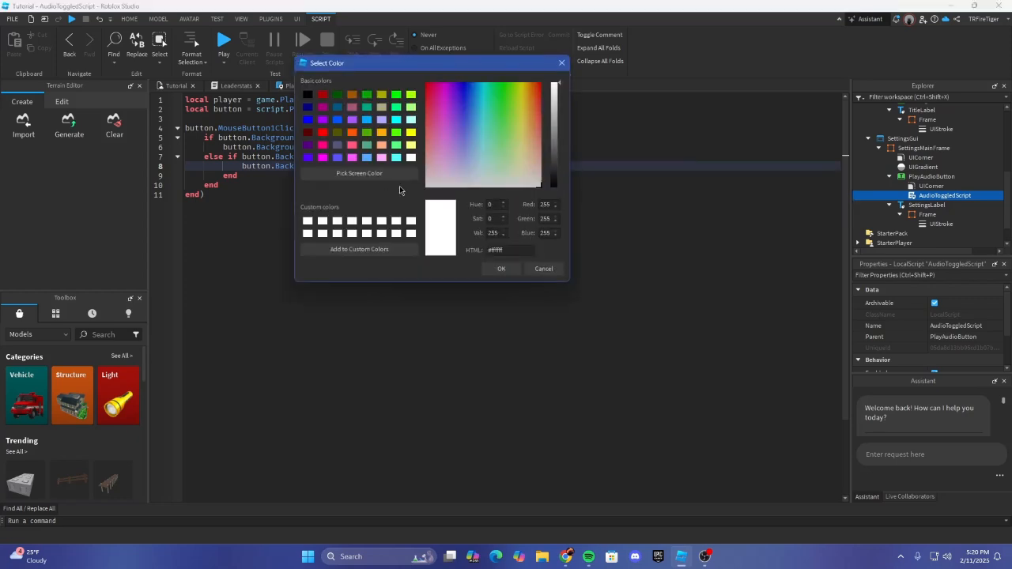
click(396, 132)
click(500, 269)
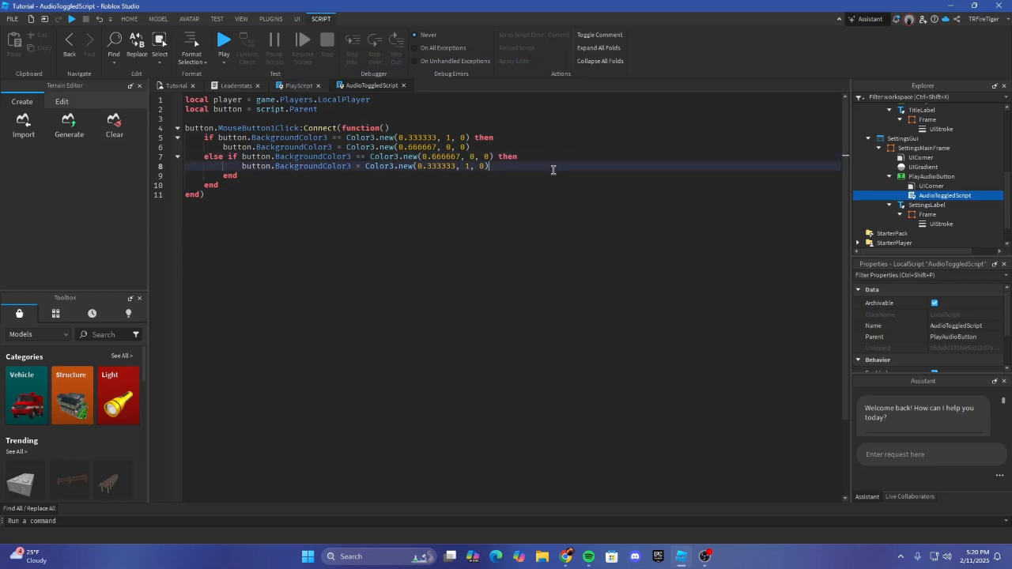
key(ctrl+s)
click(510, 175)
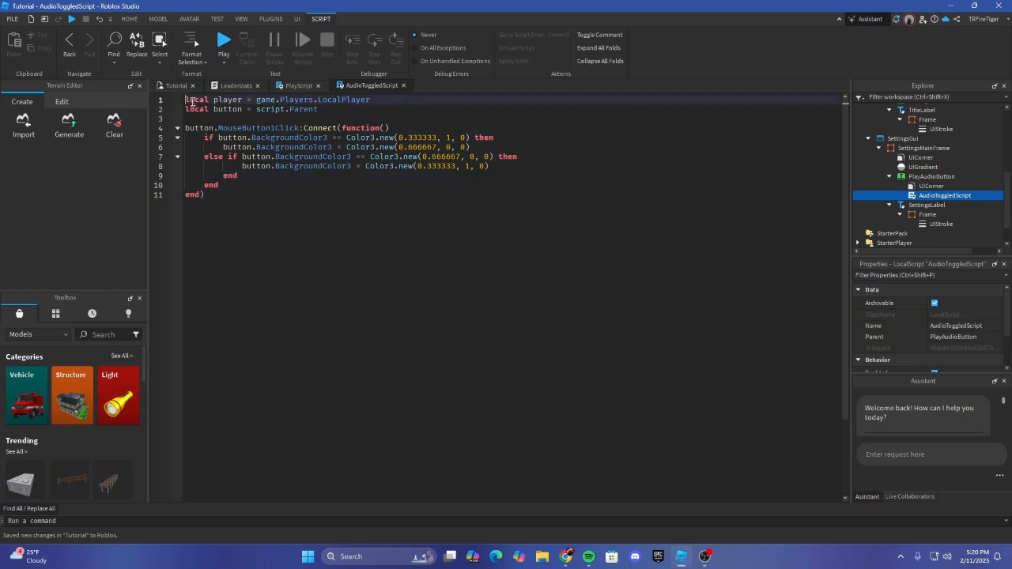
Step: Return to the Tutorial viewport and turn off the Enabled property of SettingsGui
click(177, 86)
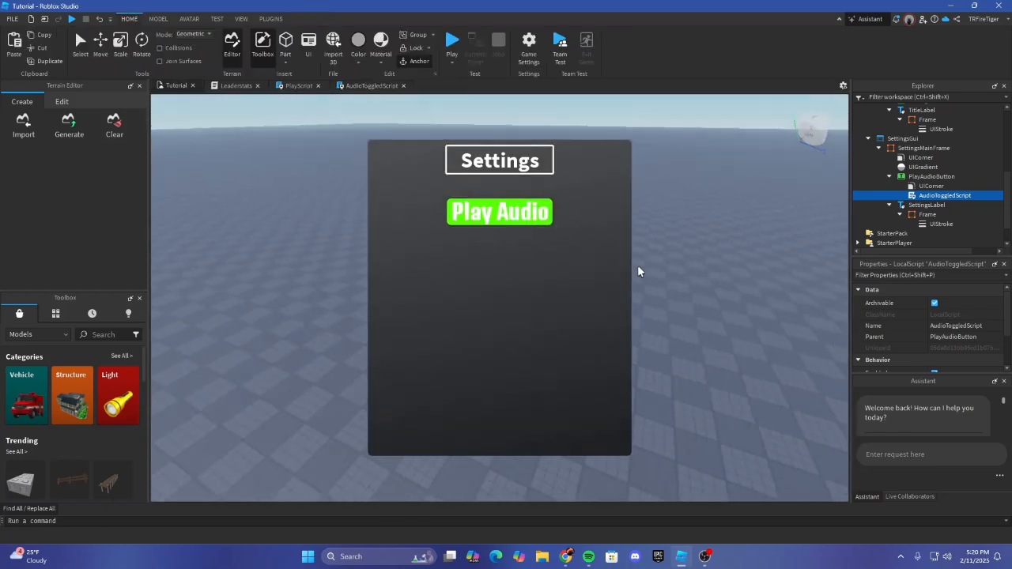
scroll(917, 227, up, 3)
scroll(917, 227, down, 3)
click(902, 138)
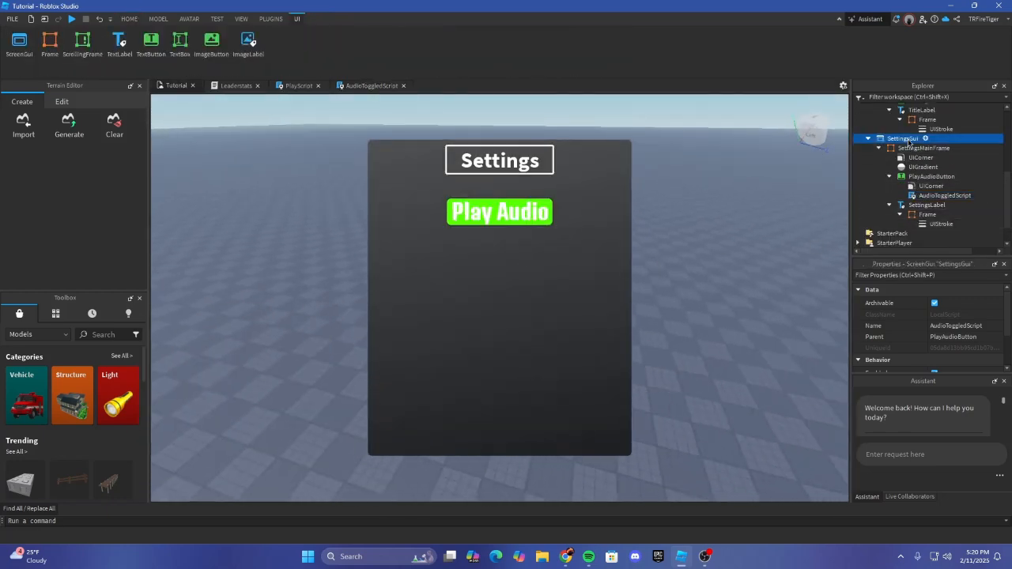
click(917, 275)
text(ena)
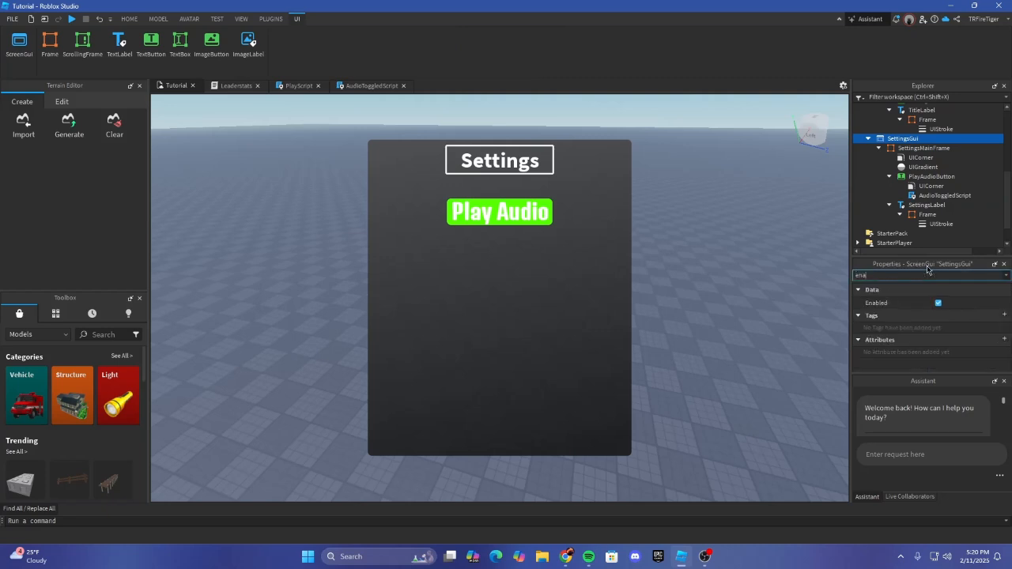
click(938, 303)
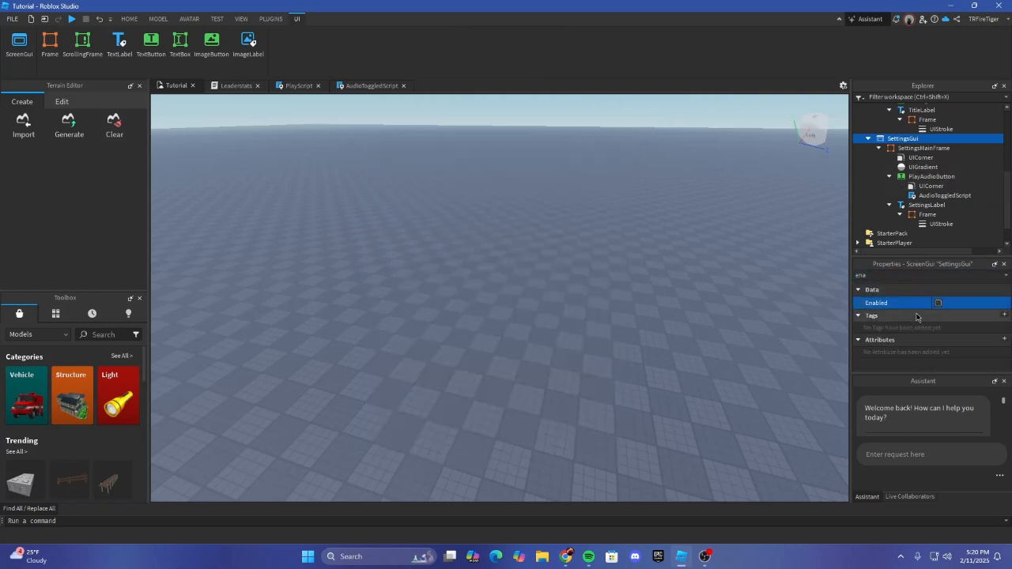
Step: Turn on the Enabled property of MainGui to show the main menu
scroll(917, 193, up, 2)
click(898, 108)
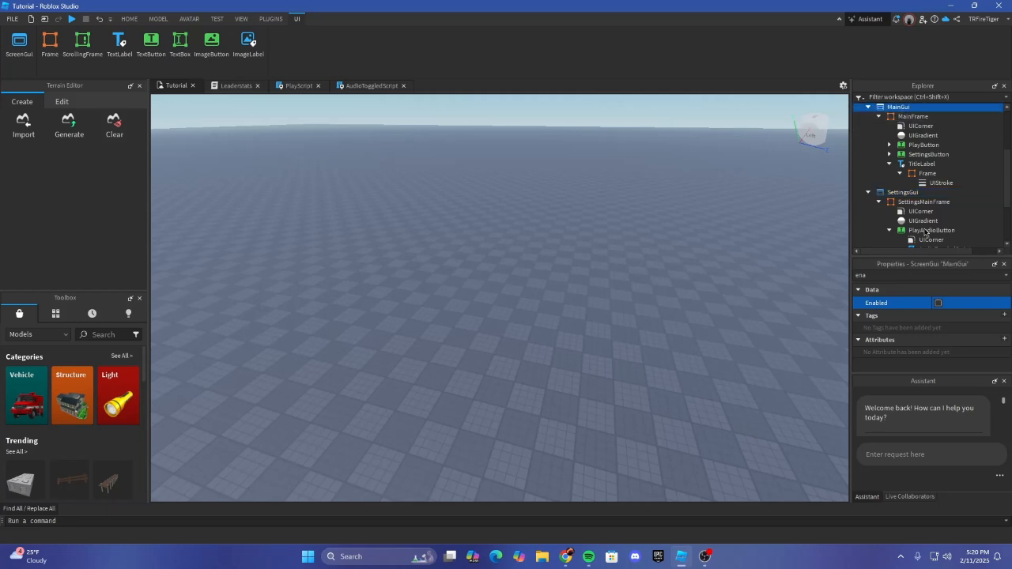
click(938, 303)
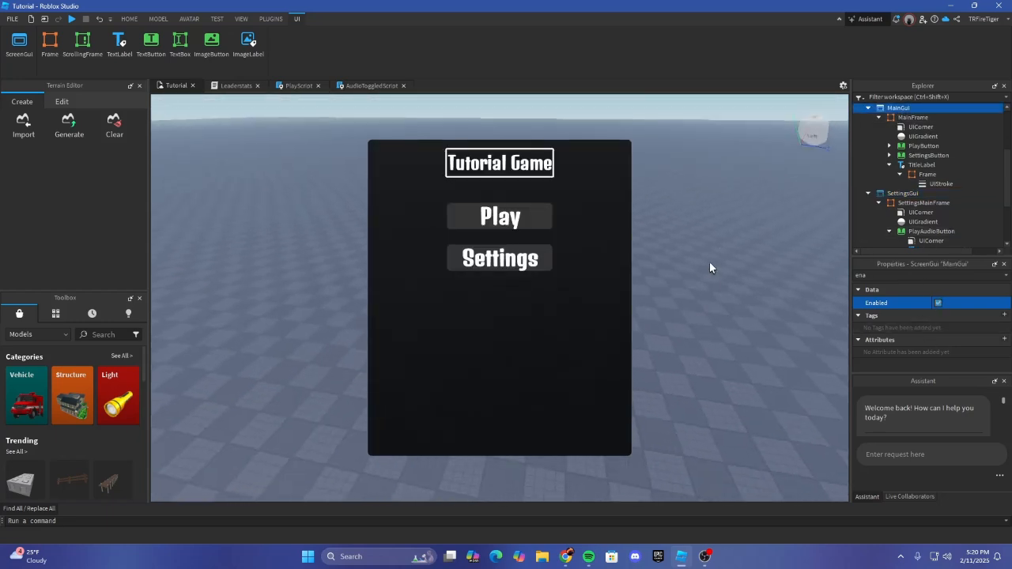
scroll(920, 165, down, 2)
scroll(919, 165, up, 2)
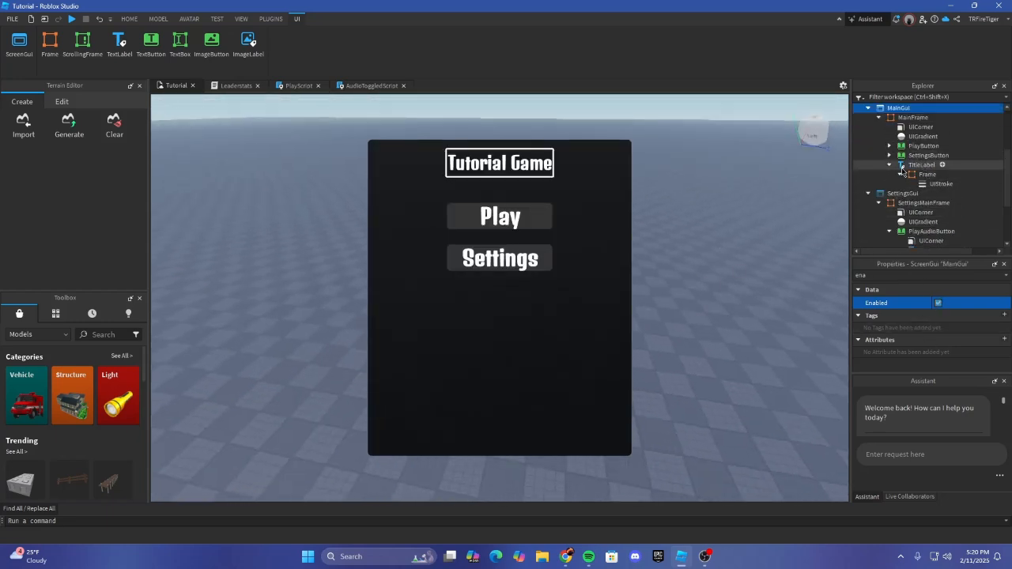
Step: Add a LocalScript to SettingsButton in the main menu and name it ToggleSettings
double_click(945, 155)
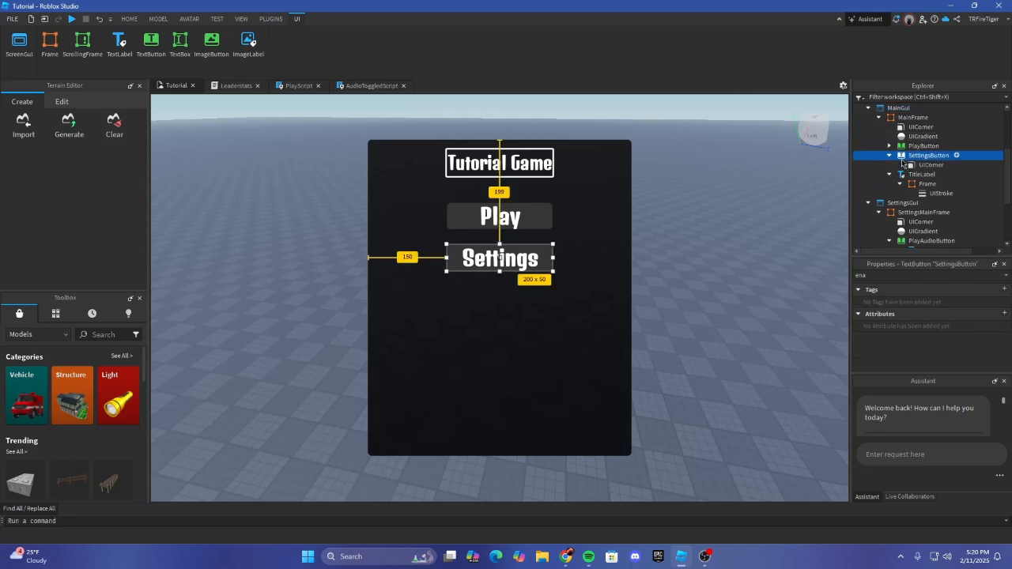
click(956, 156)
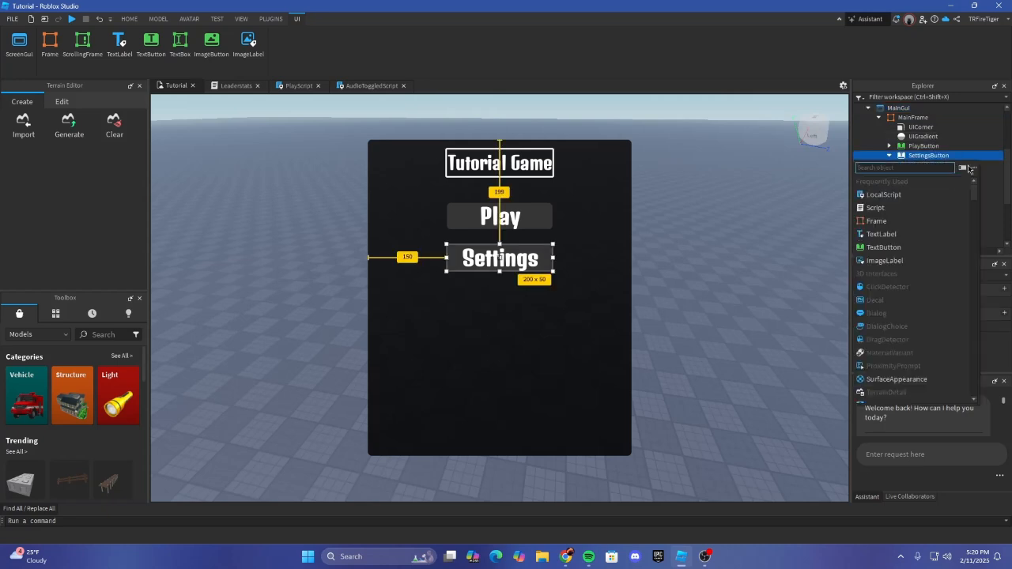
click(883, 194)
click(935, 175)
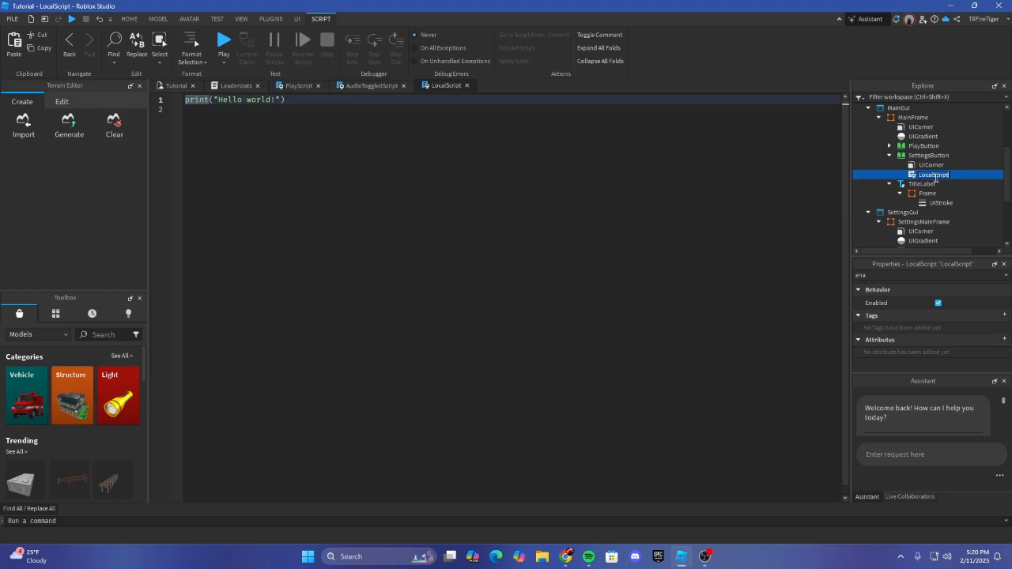
text(ToggleSettings)
key(Return)
Step: Replace the default code with local player = game.Players.LocalPlayer and local button = script.Parent on separate lines
click(224, 119)
key(ctrl+a)
key(BackSpace)
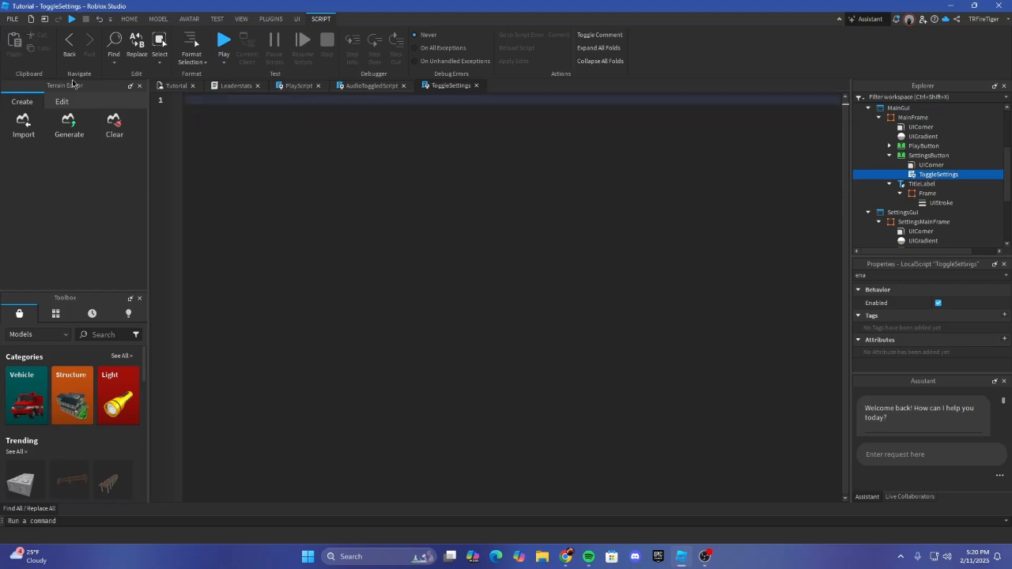
text(lo)
text(cal player = plugi)
text(game.Players.LocalPlayer)
key(Return)
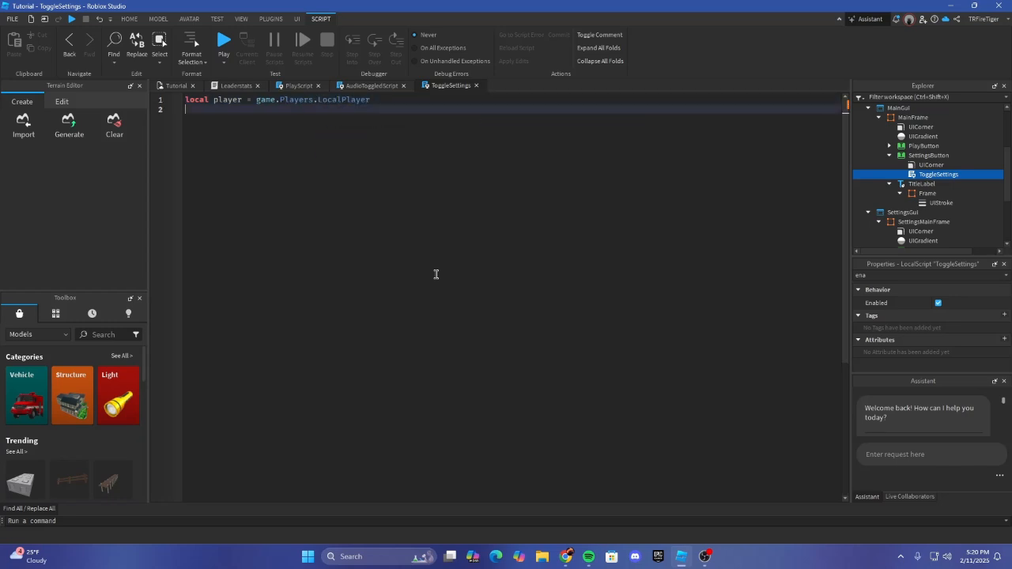
text(local button = script.Parent)
key(Return)
Step: Declare local tweenService = game:GetService("TweenService") on the third line
text(loca)
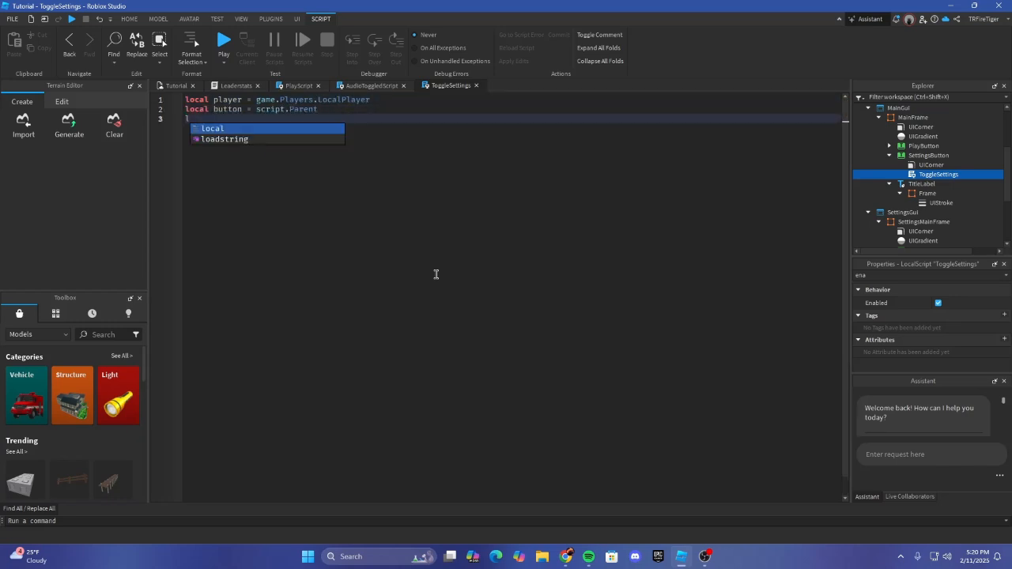
text(l tween)
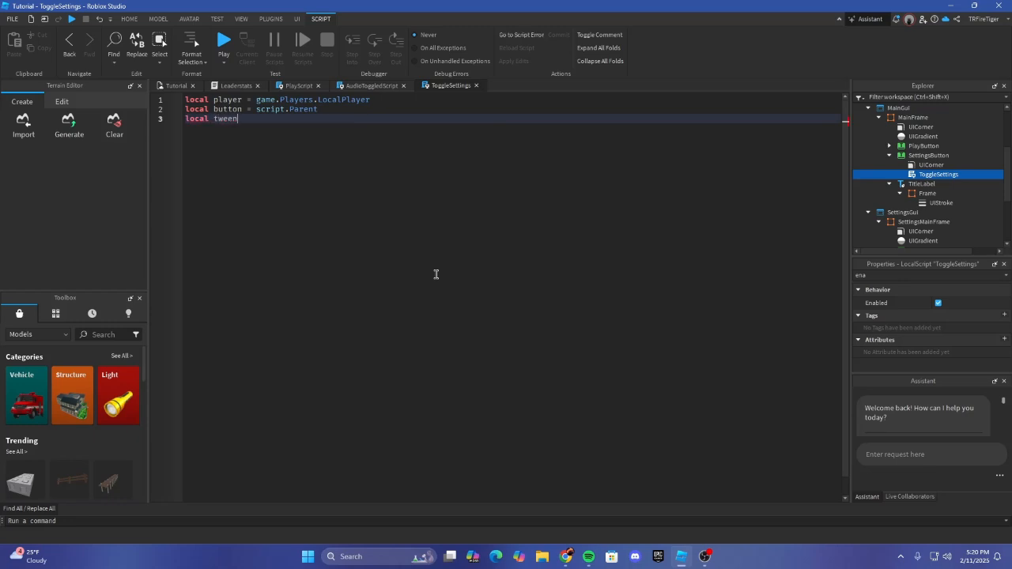
text(Service = game:GetService()
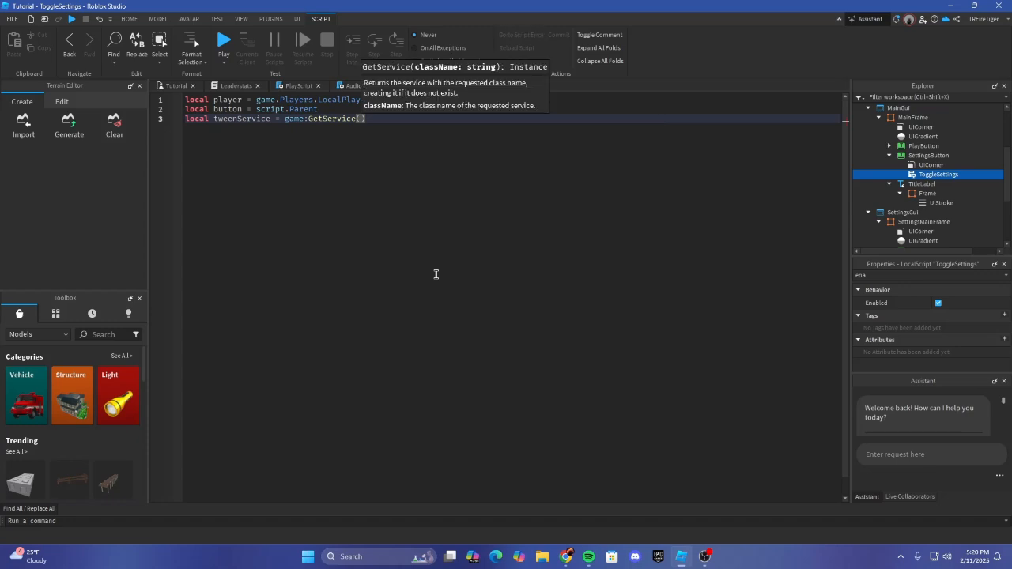
text("tw)
key(Tab)
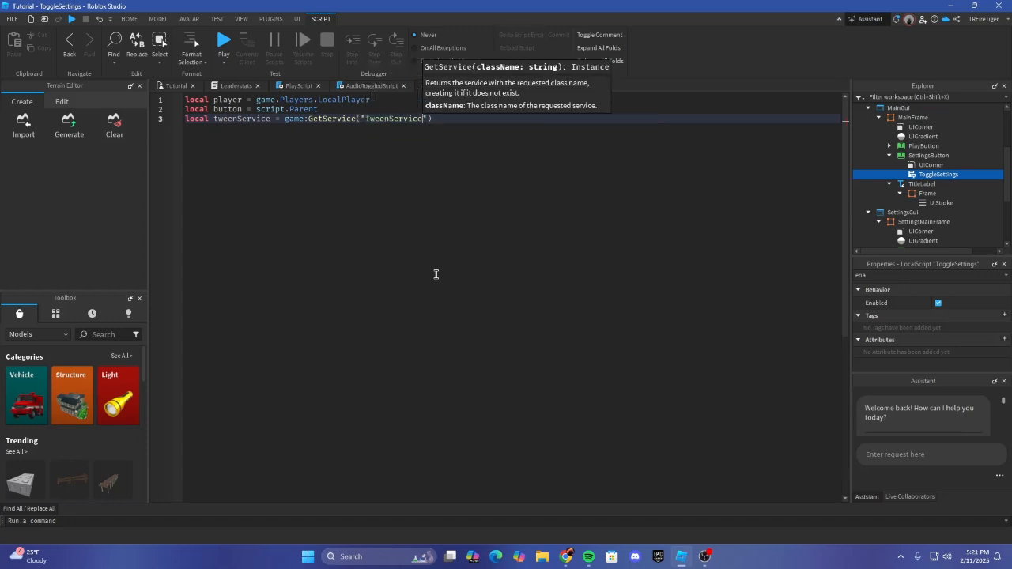
key(Return)
key(BackSpace)
key(BackSpace)
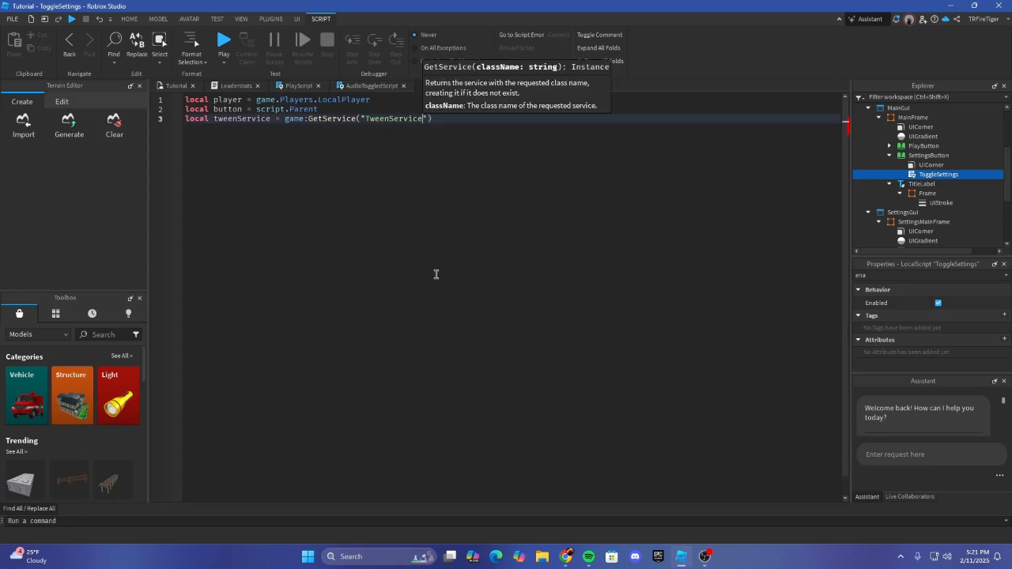
key(Right)
key(Right)
Step: Declare local settingsGui = button.Parent.Parent.Parent.SettingsGui, separated by a blank line from the tweenService declaration
key(Return)
key(Return)
text(loc)
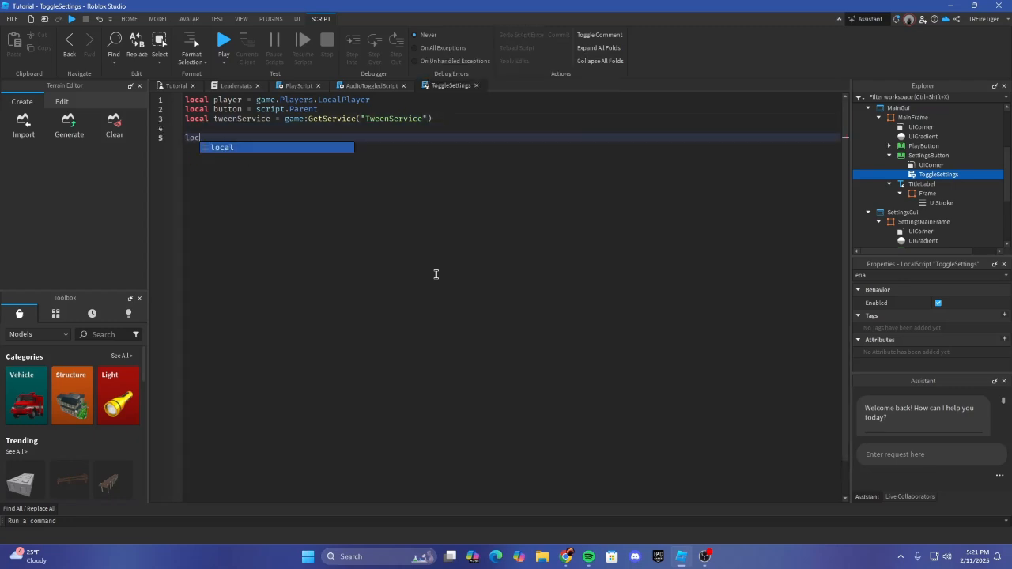
text(al setting)
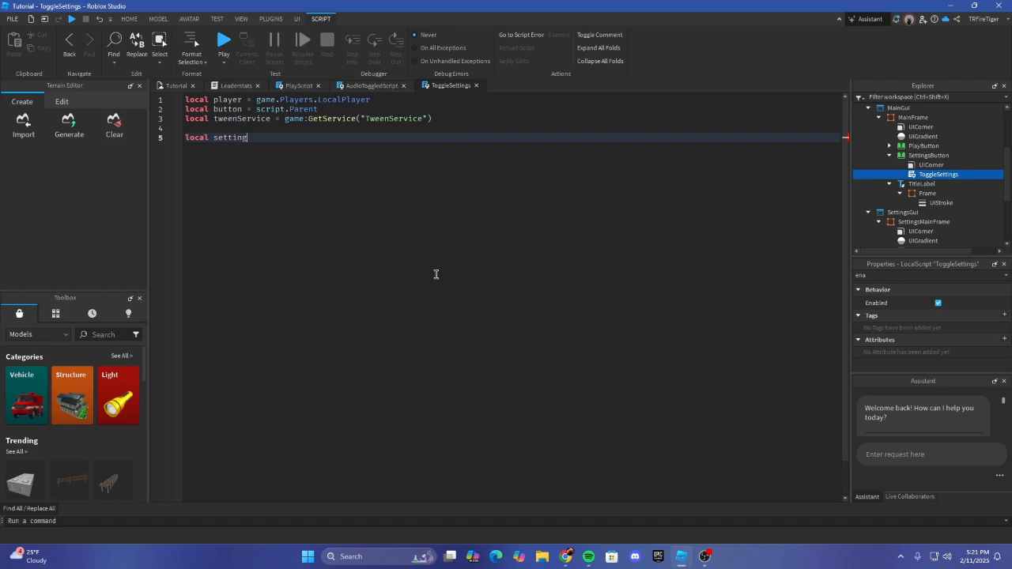
text(sGui = bn)
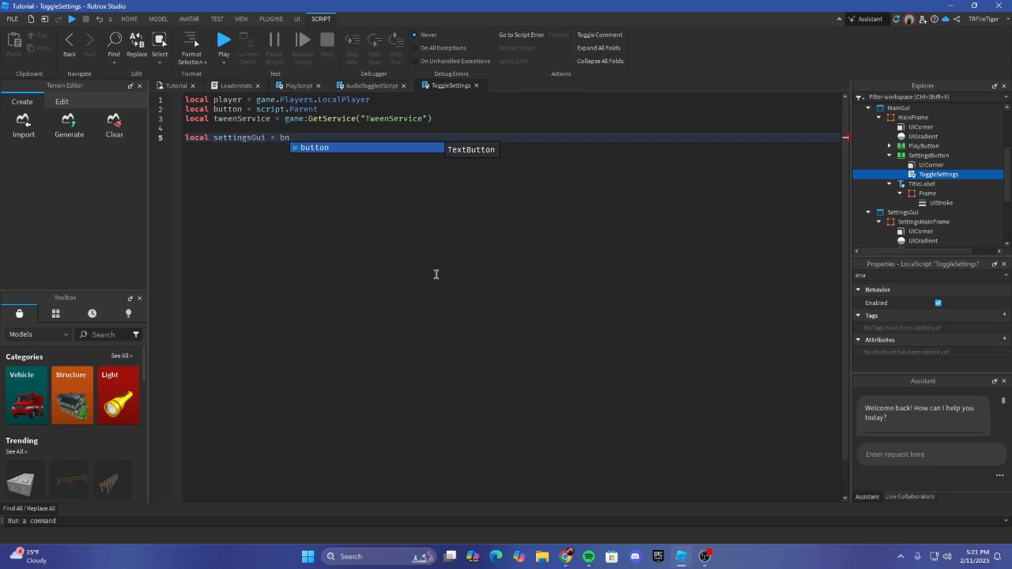
key(Tab)
text(.P)
key(Tab)
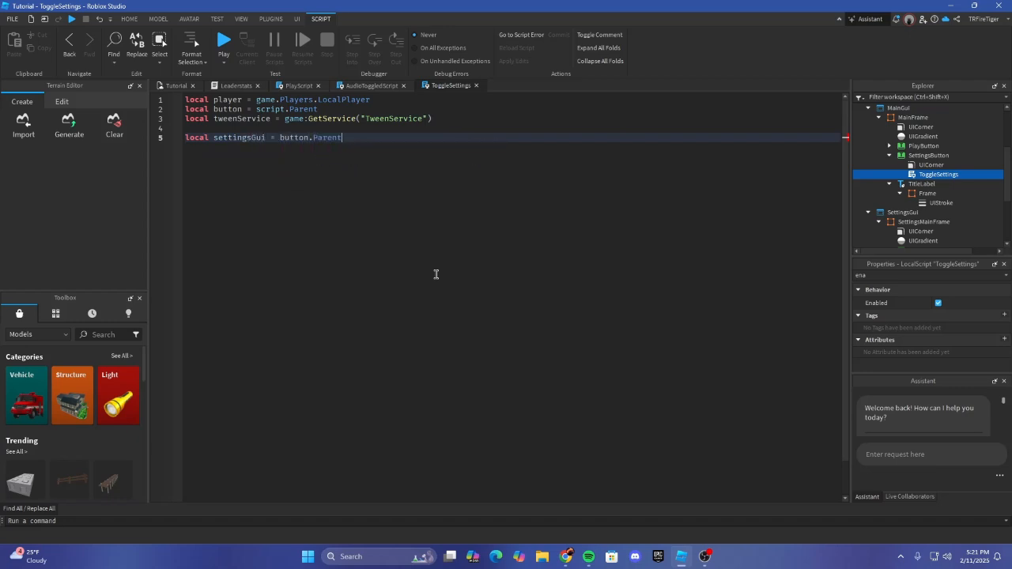
text(.P)
key(Tab)
text(.sett)
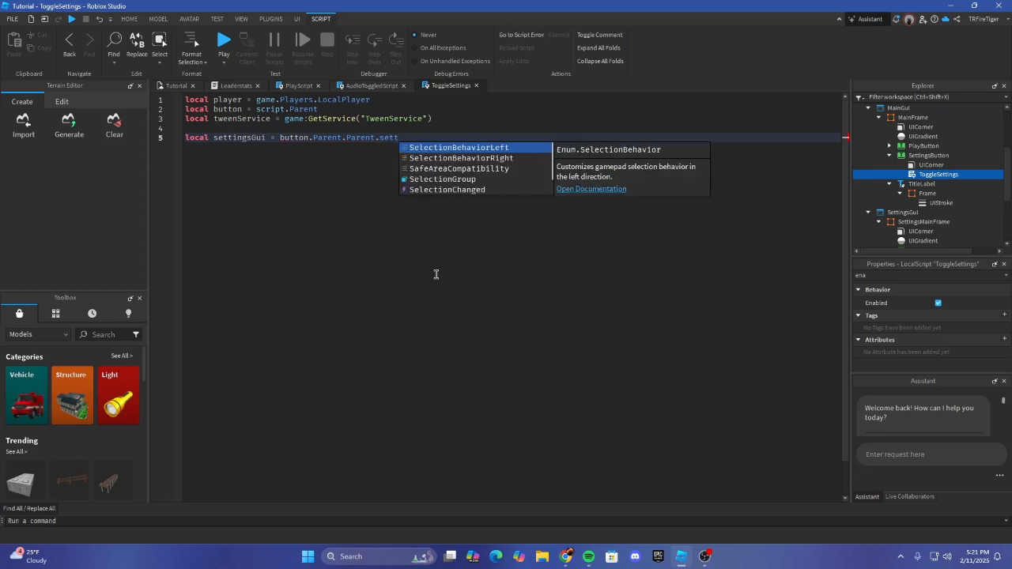
key(BackSpace)
key(BackSpace)
key(BackSpace)
text(P)
key(Tab)
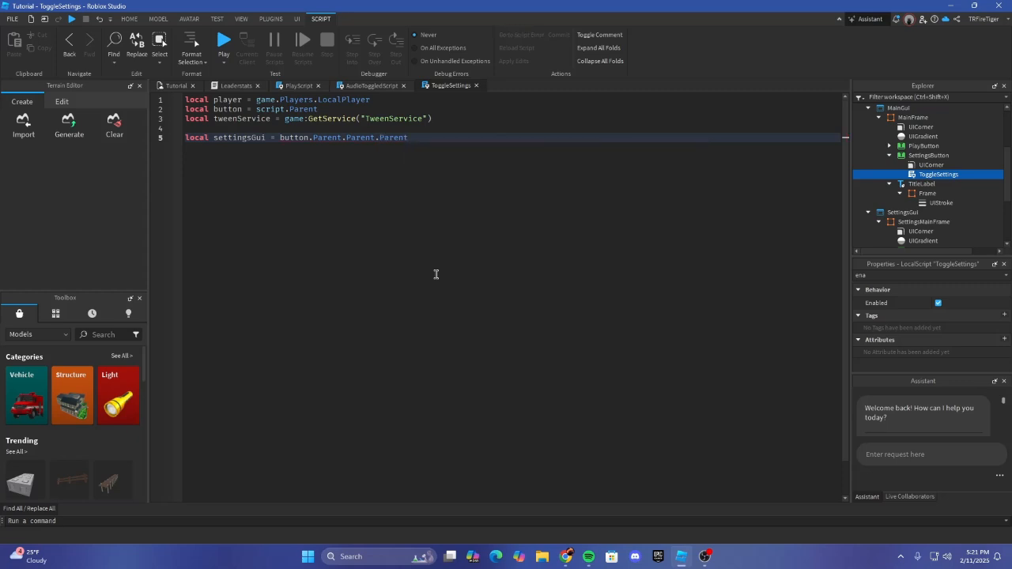
text(.sett)
key(Tab)
key(Return)
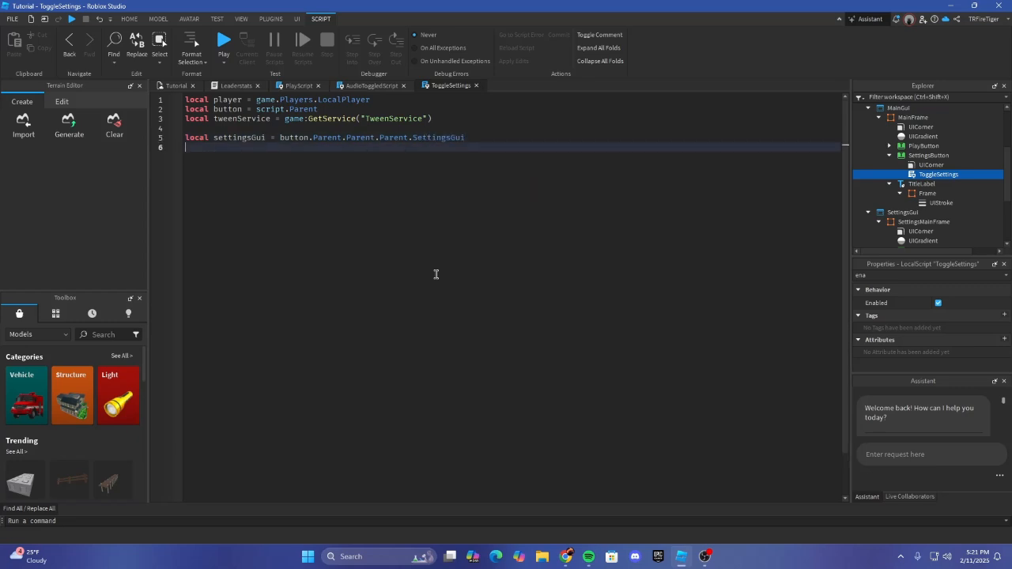
Step: Begin the declaration local settingsMainPosition = below settingsGui and look up the Position property of SettingsMainFrame
key(Return)
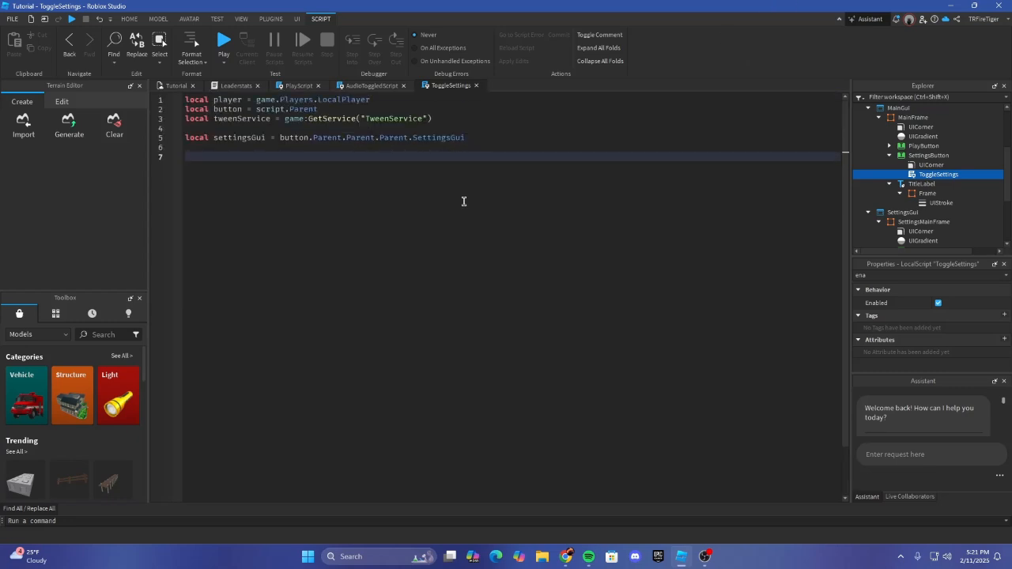
text(local settingsMainPosition =)
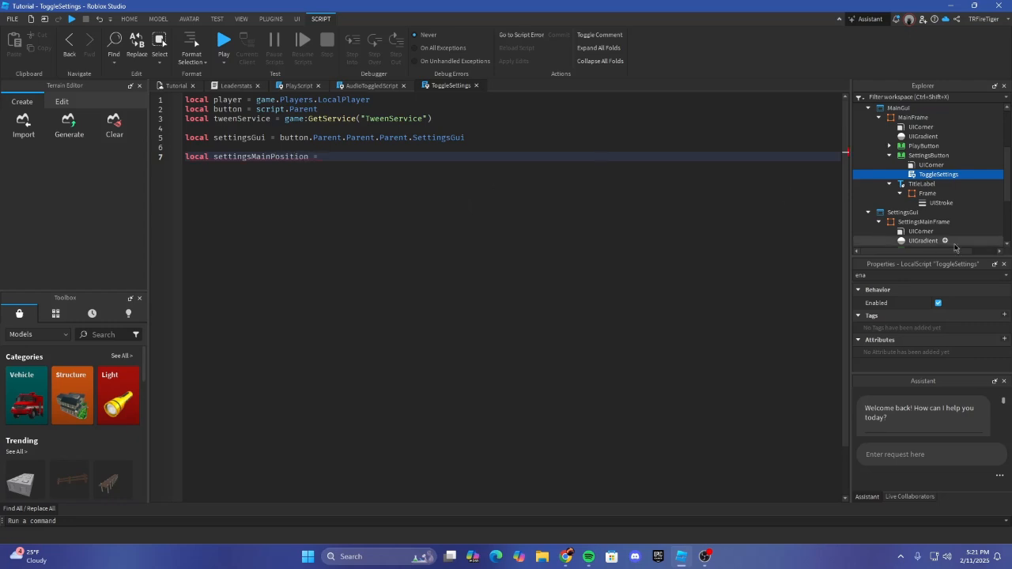
click(902, 212)
click(899, 276)
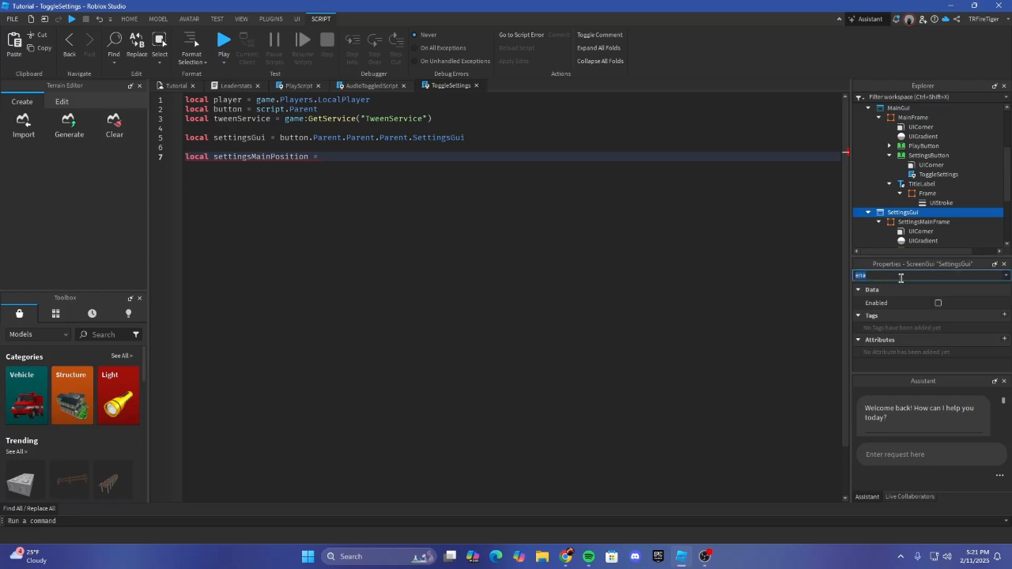
text(pos)
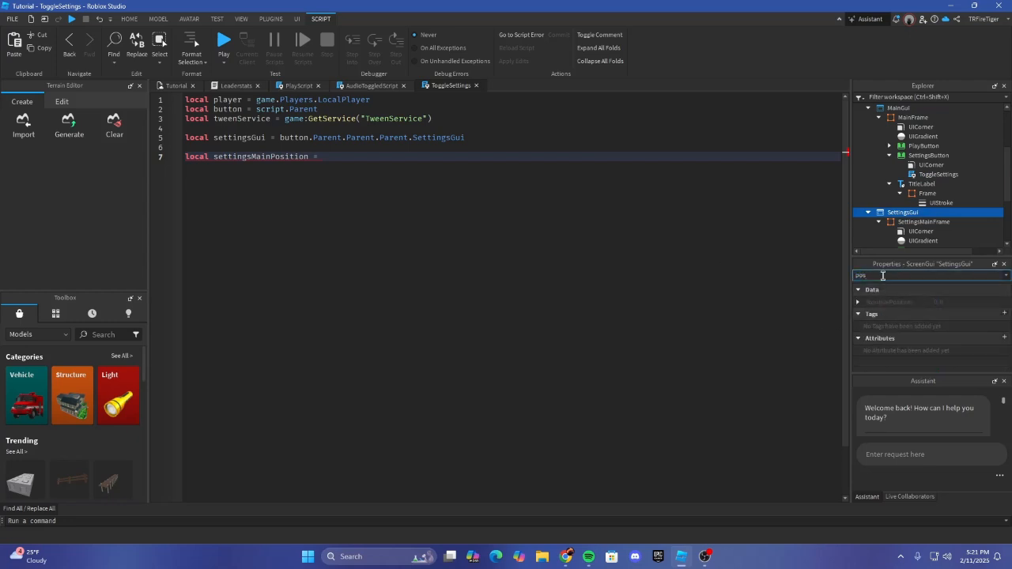
click(924, 221)
click(418, 167)
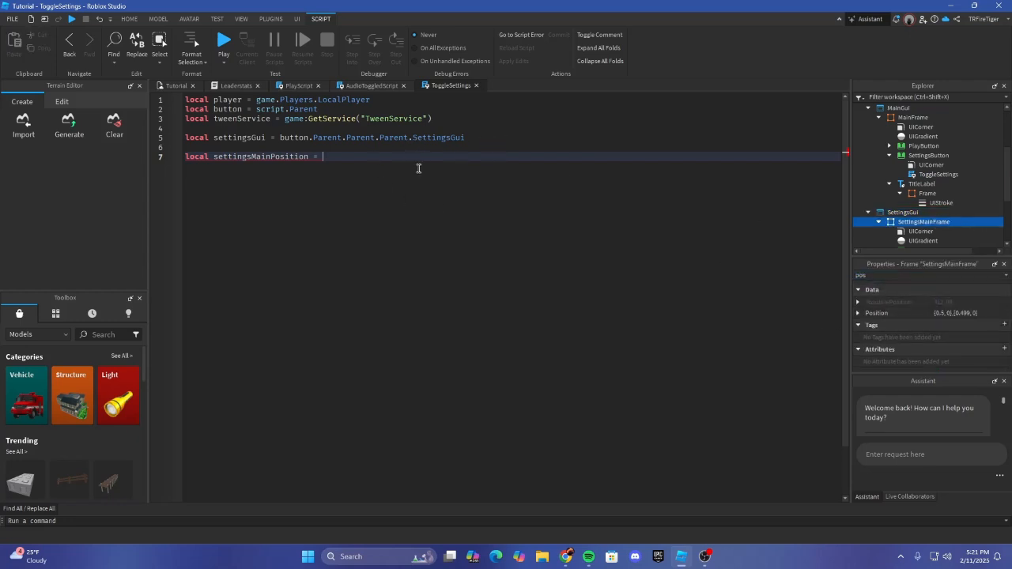
Step: Insert local settingsFrame = settingsGui.SettingsMainFrame on a new line directly below the settingsGui declaration
click(470, 138)
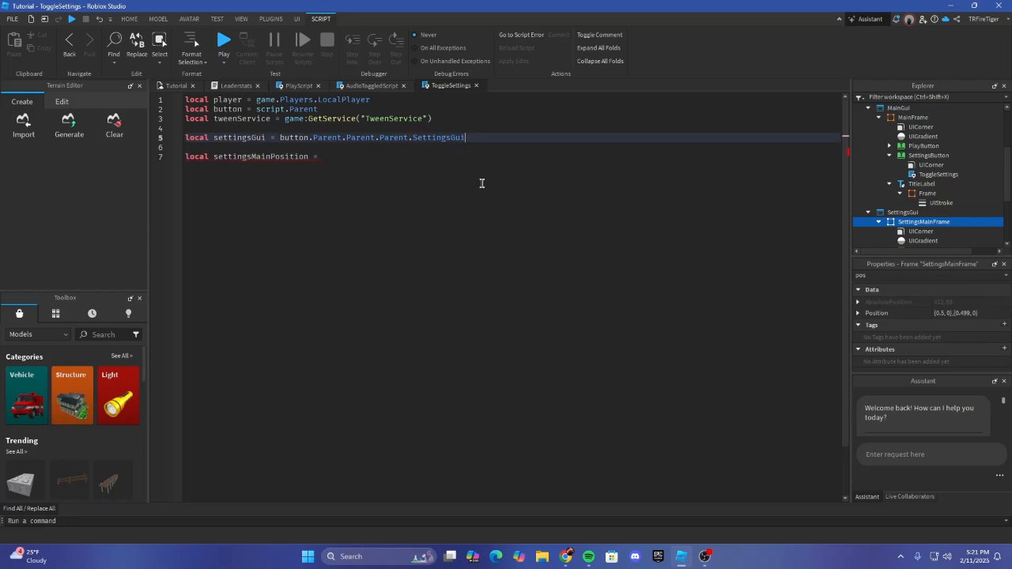
key(Return)
text(local settingsFr)
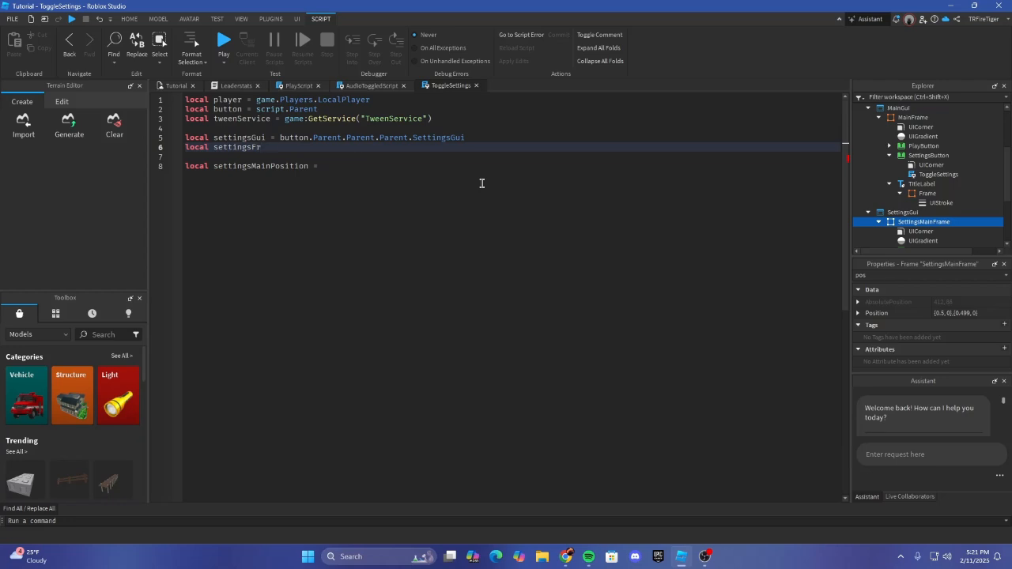
text(ame = settingsGui.set)
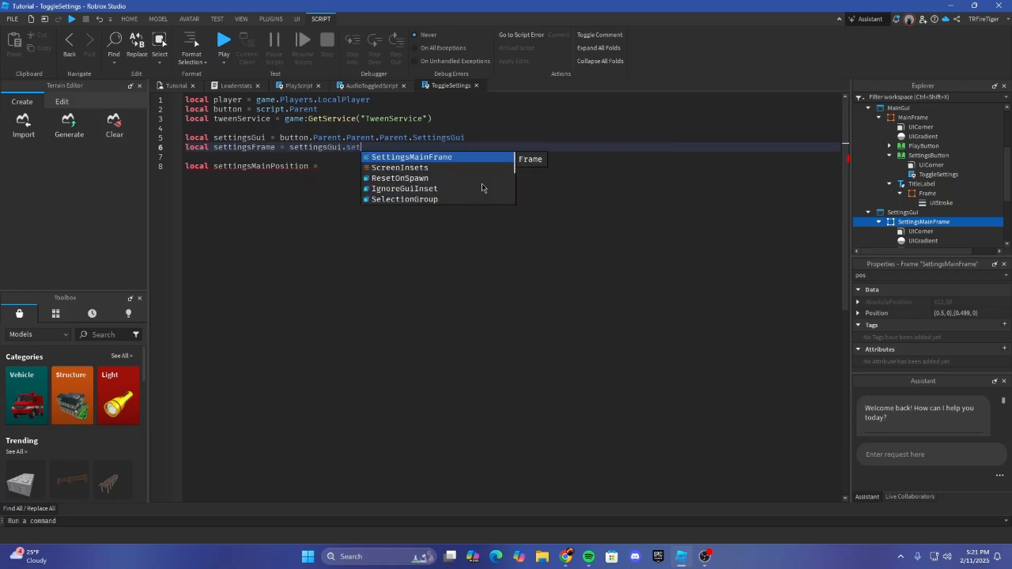
key(BackSpace)
key(BackSpace)
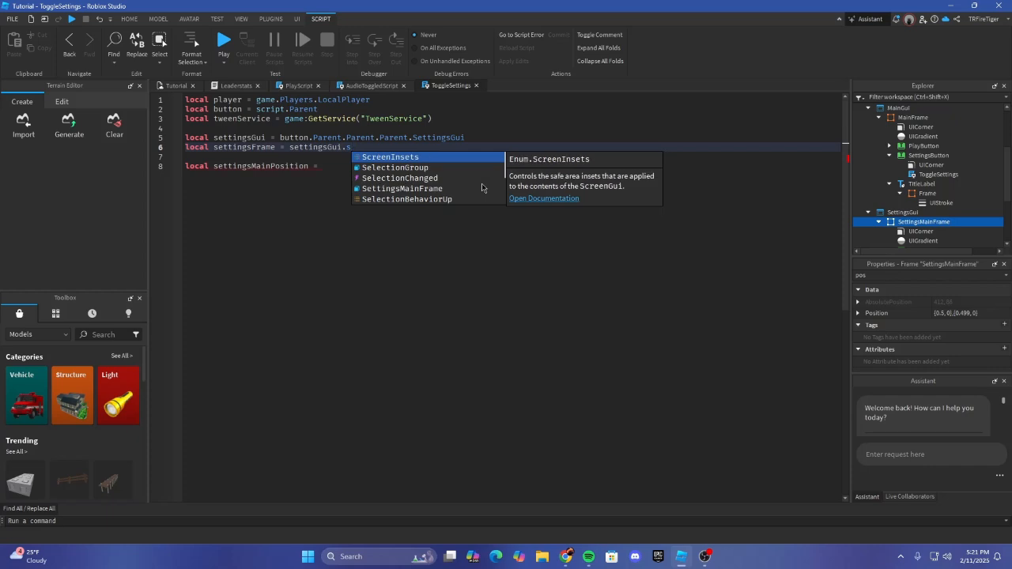
key(BackSpace)
text(SettingsMainFrame)
key(Tab)
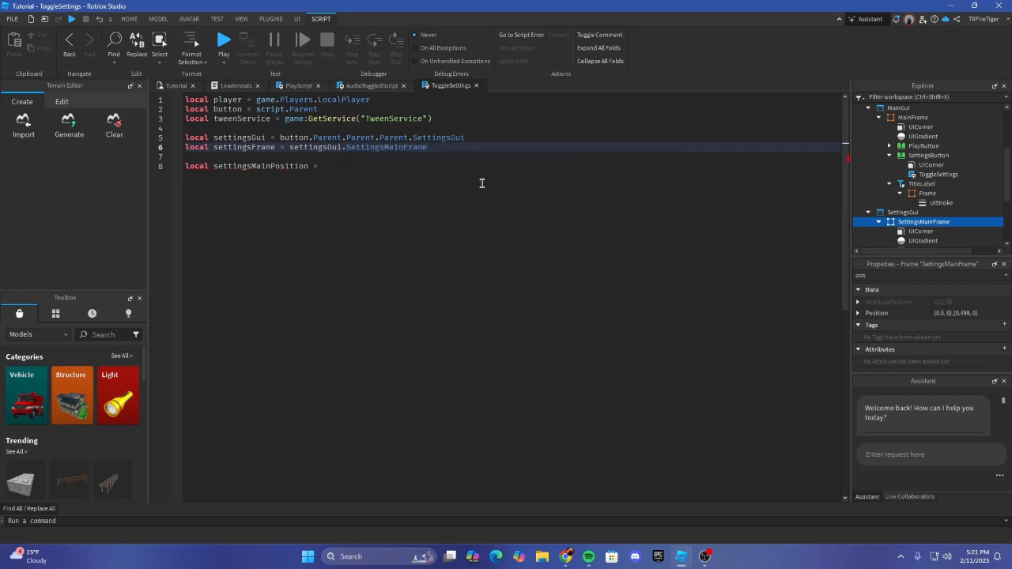
Step: Complete the settingsMainPosition declaration with the value UDim2.new(0.5, 0, 0.499, 0)
click(471, 178)
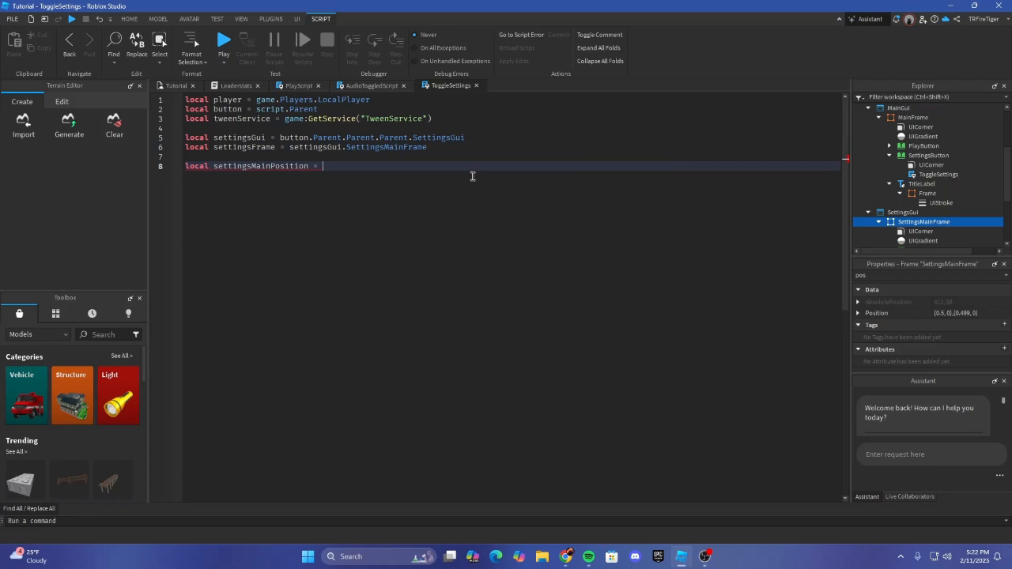
text(UDim2.new()
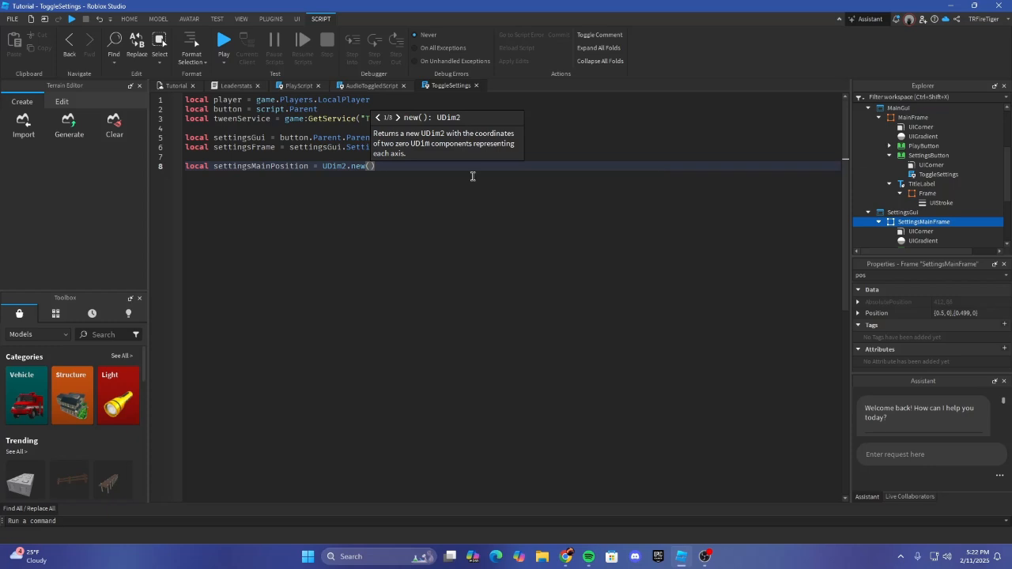
text(0.5, 0, )
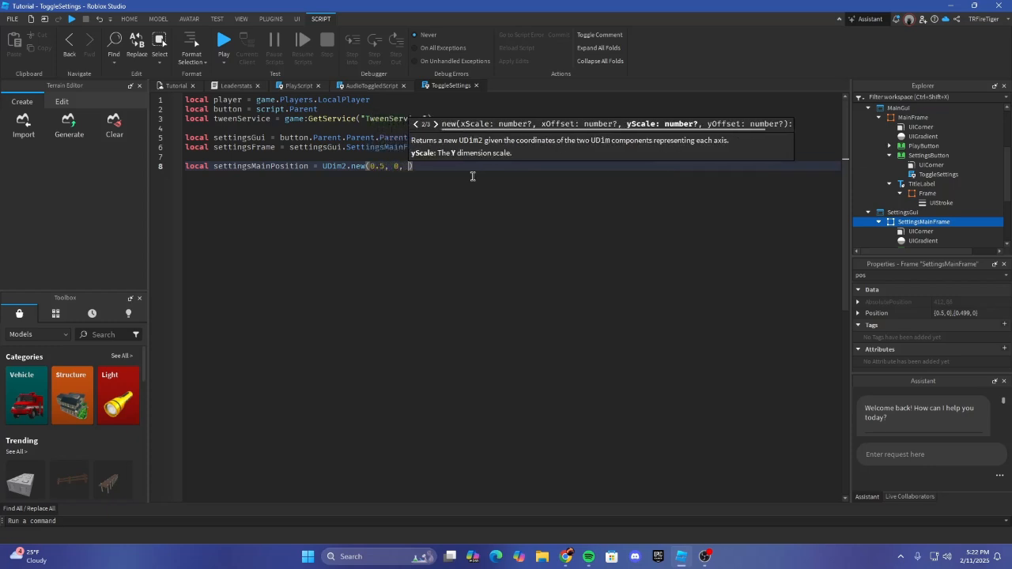
text(0.49)
text(9, 0))
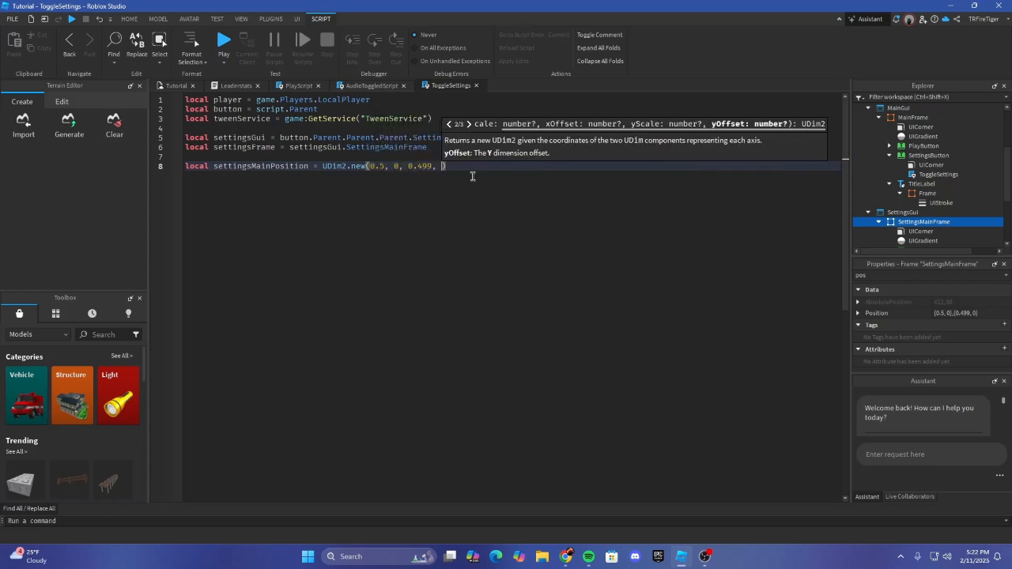
key(Return)
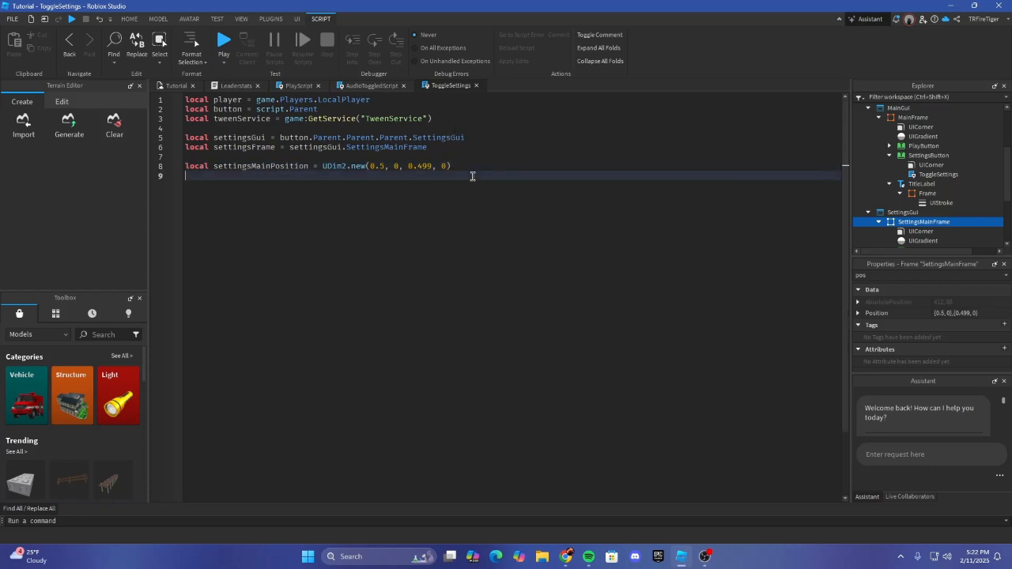
Step: Declare local settingsEndPosition = UDim2.new(0.5, 0, 1.5, 0) directly below settingsMainPosition
text(local)
text(UDim2.new()
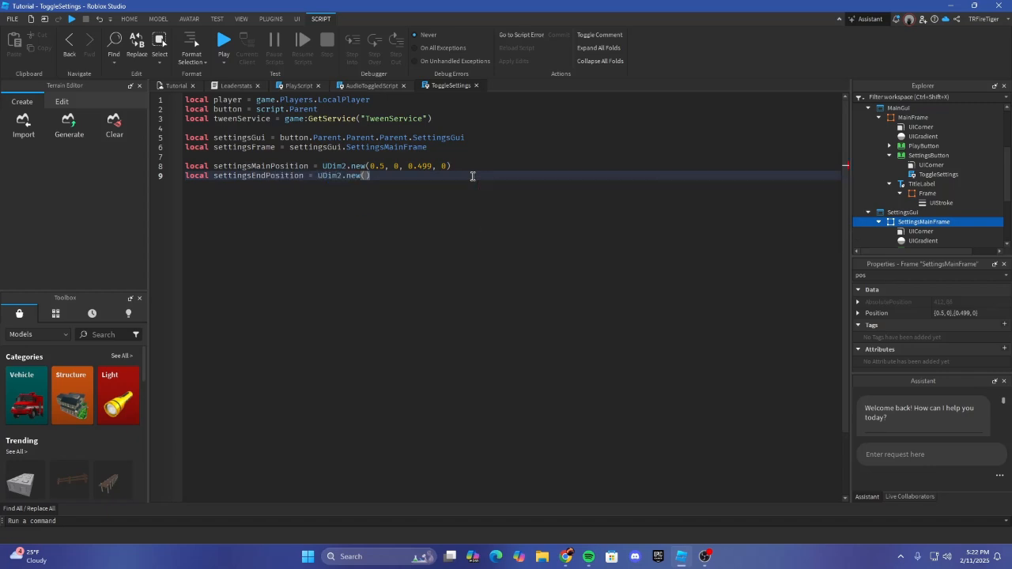
text(0.5, 0, 1.)
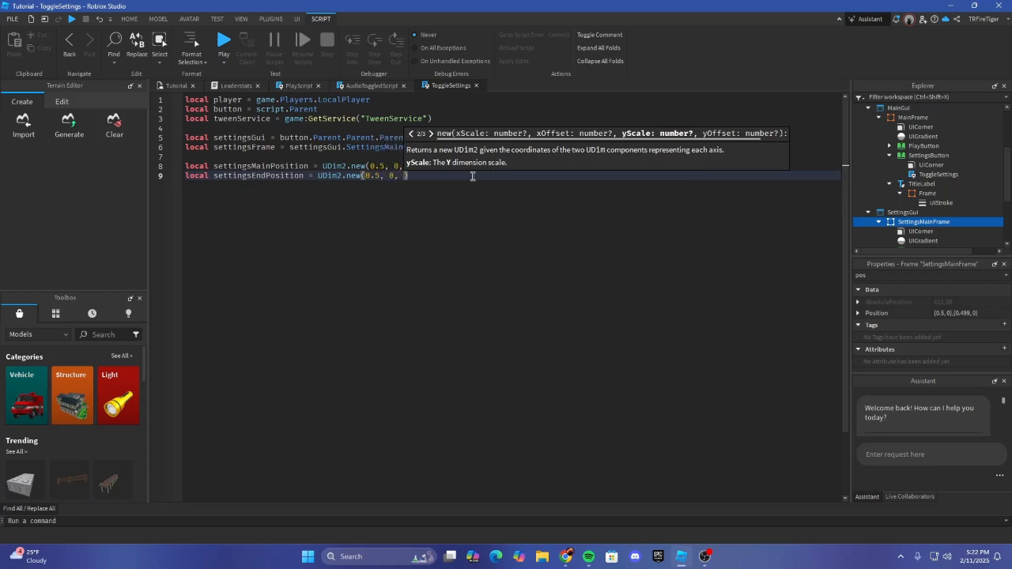
text(5, 0))
key(Return)
key(Return)
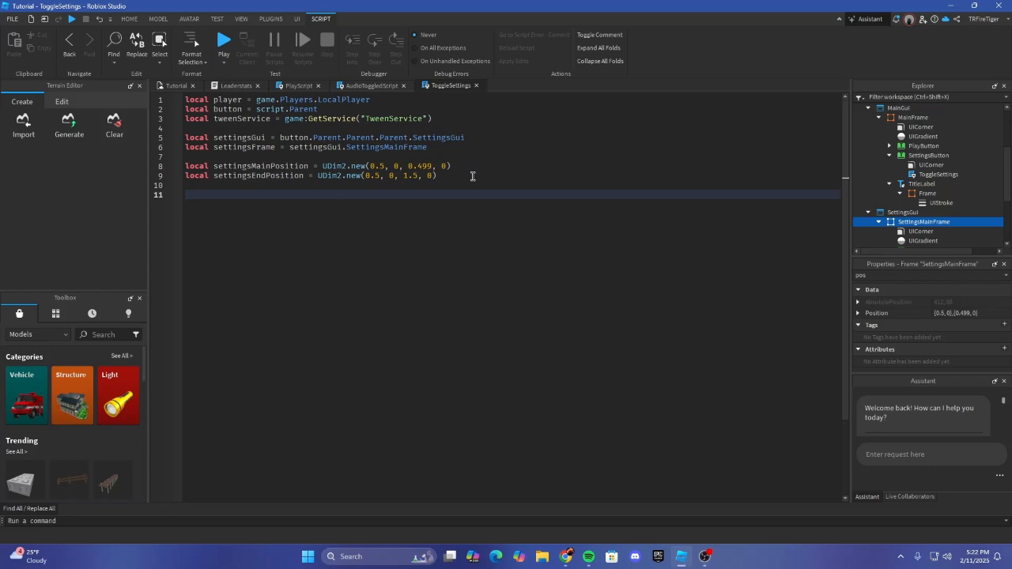
Step: Declare local settingsMainSize = UDim2.new(0, 500, 0, 600), matching the Size property of SettingsMainFrame
text(local settingsMainSize =)
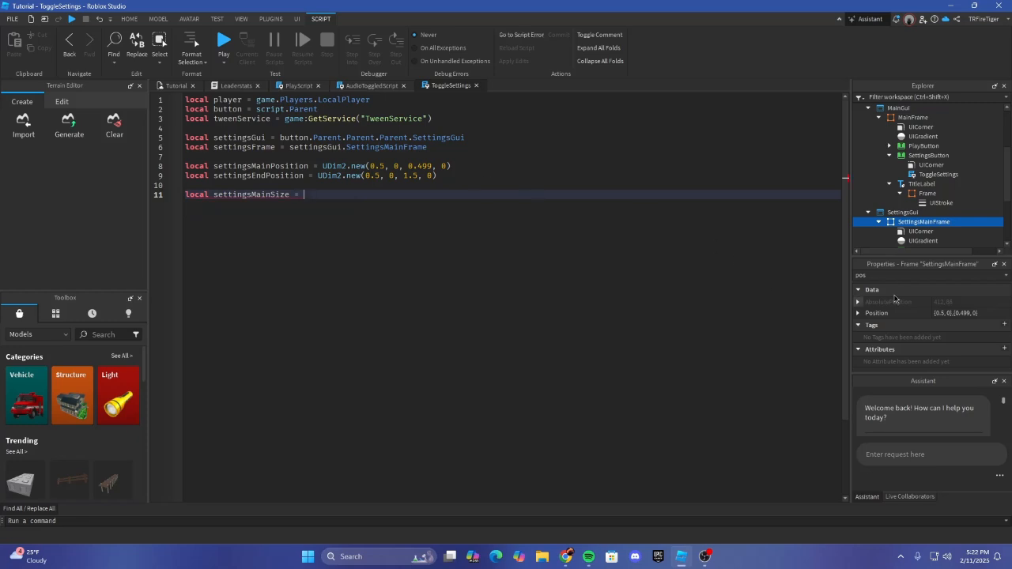
drag(885, 276, 823, 282)
text(size)
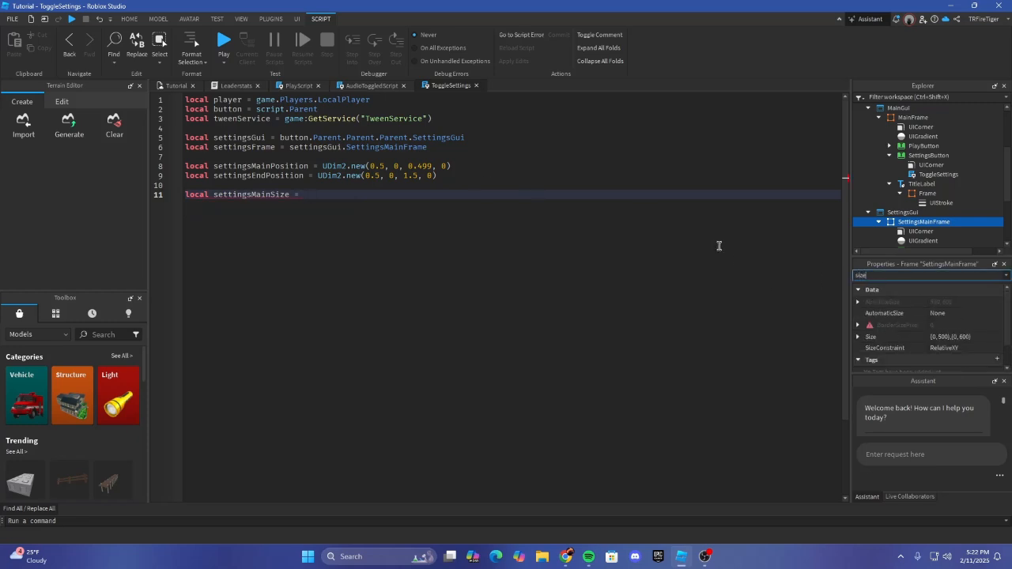
click(442, 198)
text(UDim2.new(0, 500,)
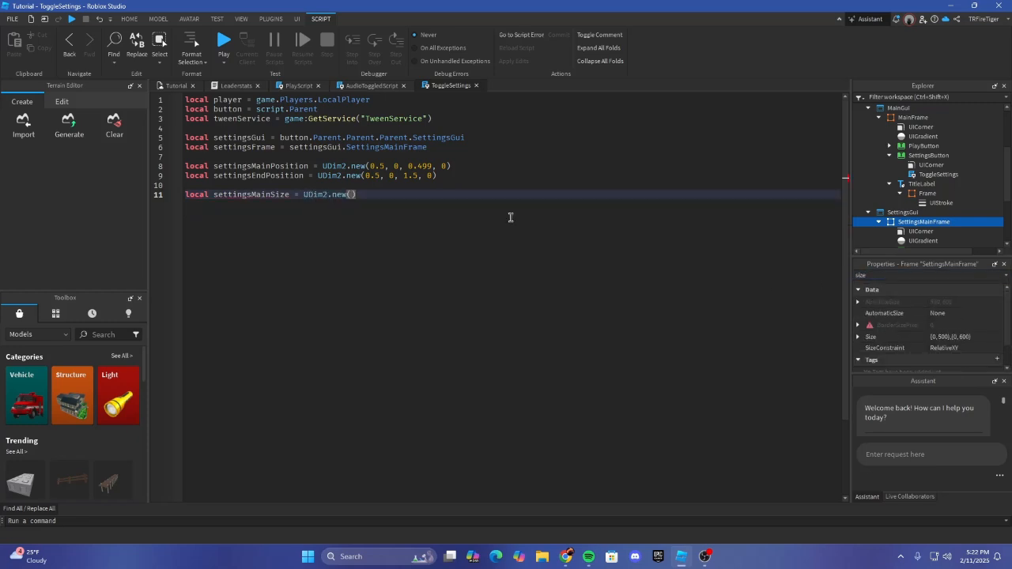
text( 0, 60)
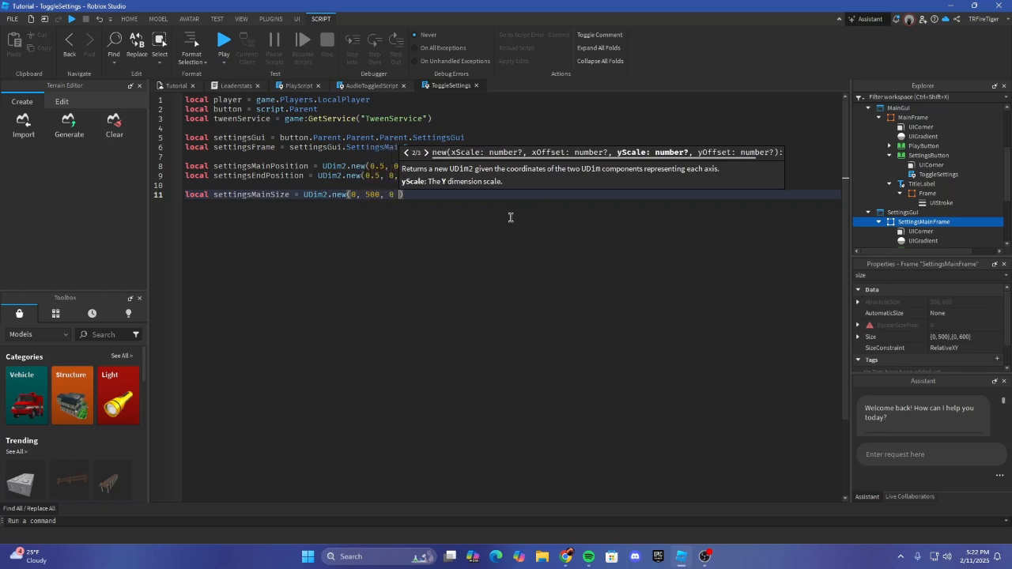
text(0))
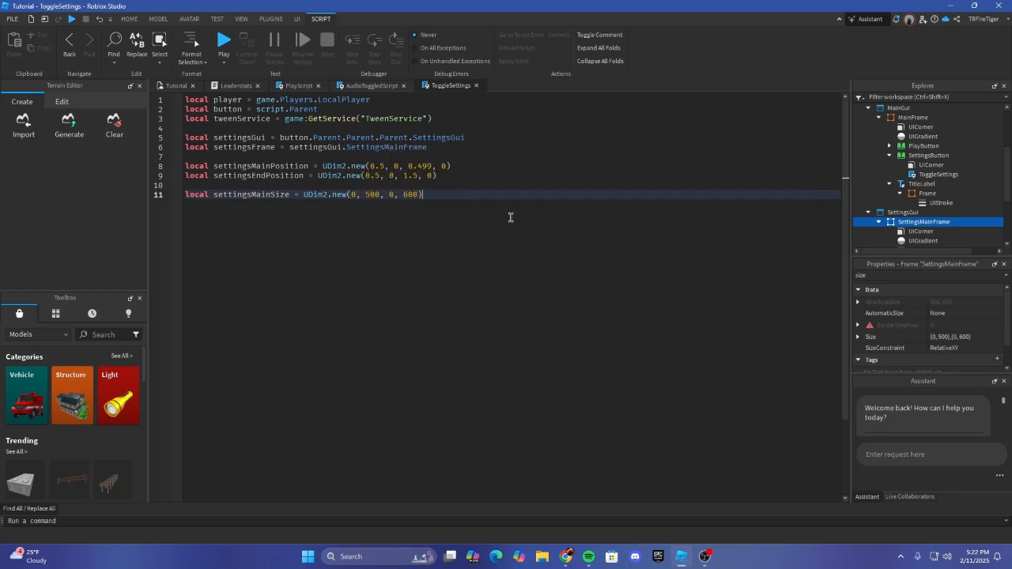
Step: Declare local tweenInfoIn below settingsMainSize as TweenInfo.new with a duration of 1 and Enum.EasingStyle.Sine
key(Return)
key(Return)
text(loc)
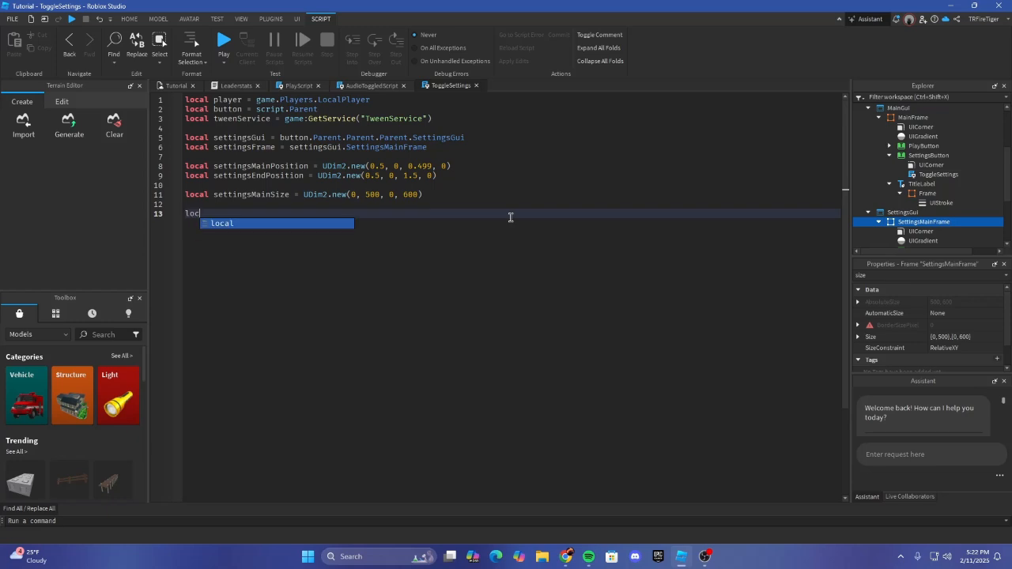
text(al tweenInfoIn =)
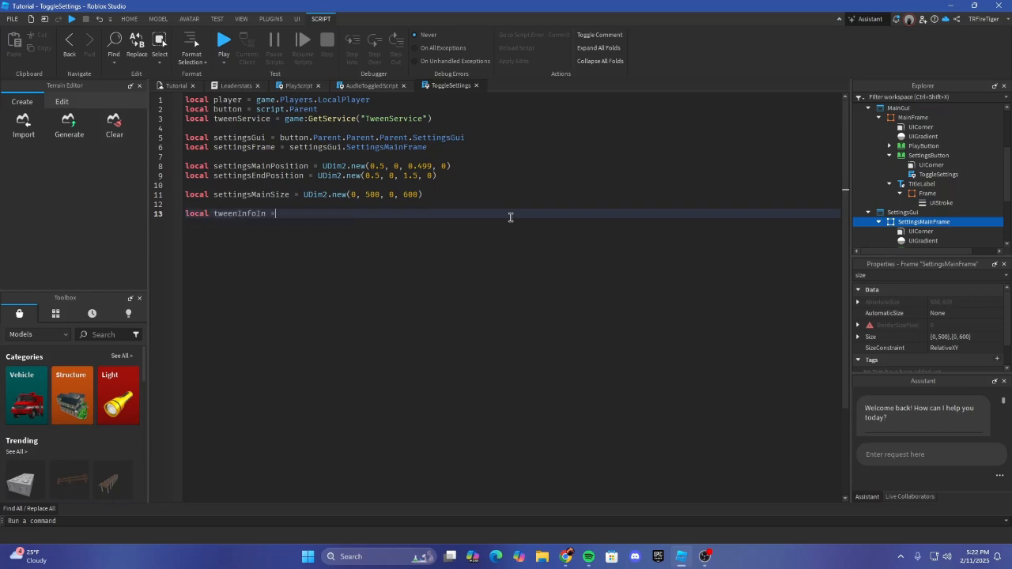
text( twe)
key(Tab)
text(.c)
text(new()
text(1, en)
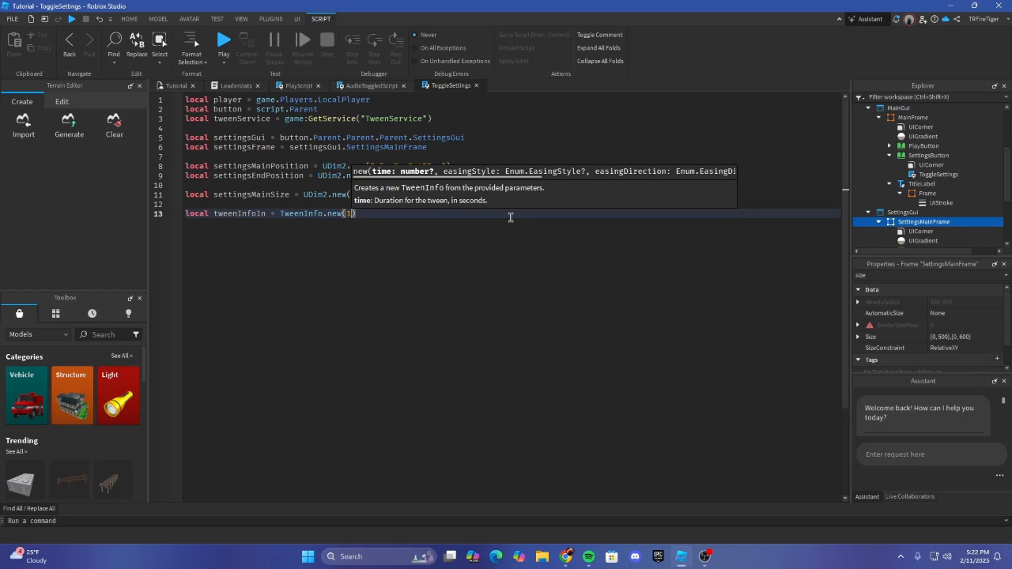
text(um.EasingStyle.)
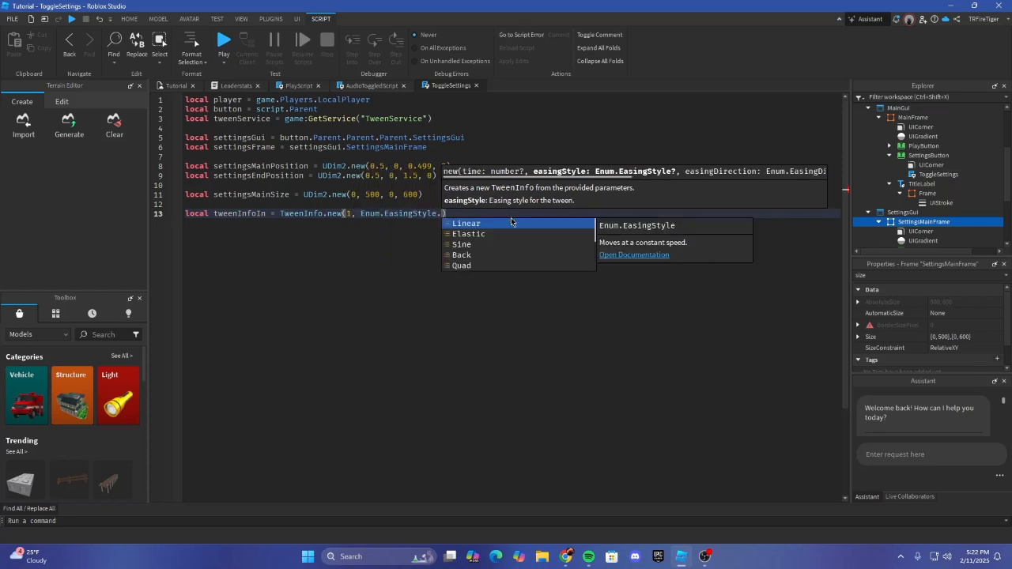
text(Sine)
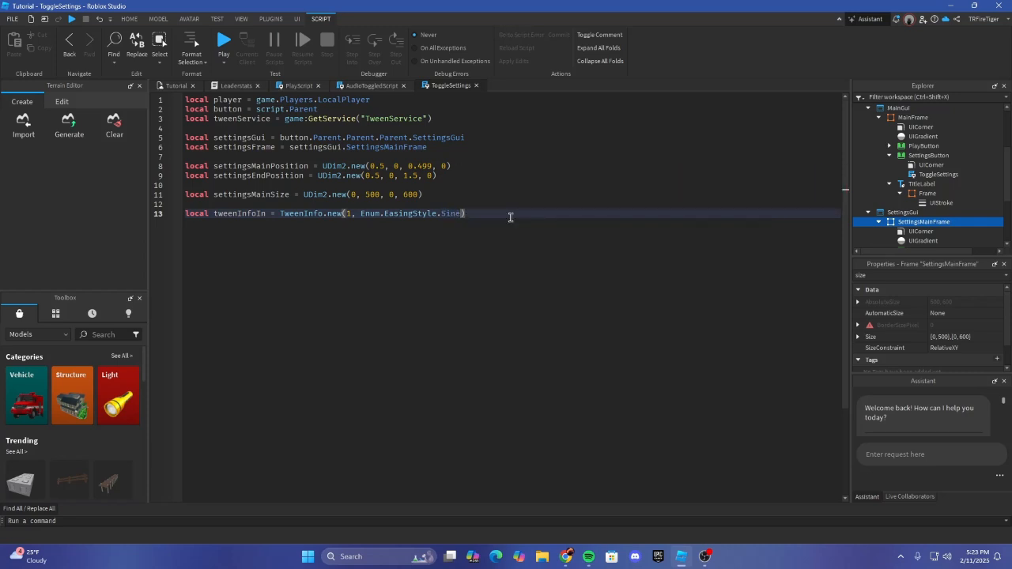
Step: Add Enum.EasingDirection.Out as the third argument of the TweenInfo.new call and start a new line below it
text(, Enum.e)
key(Down)
key(Tab)
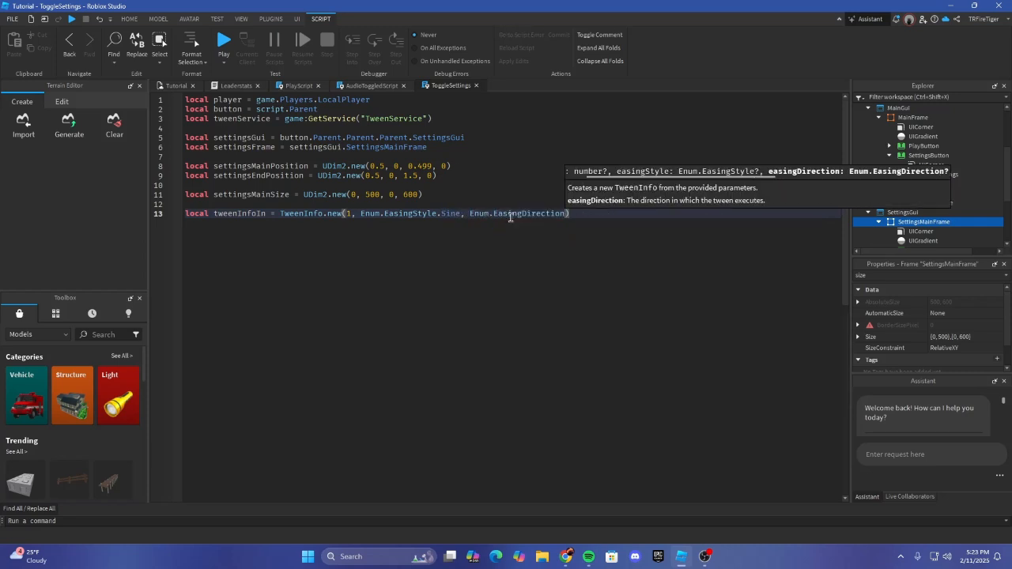
text(.o)
key(Tab)
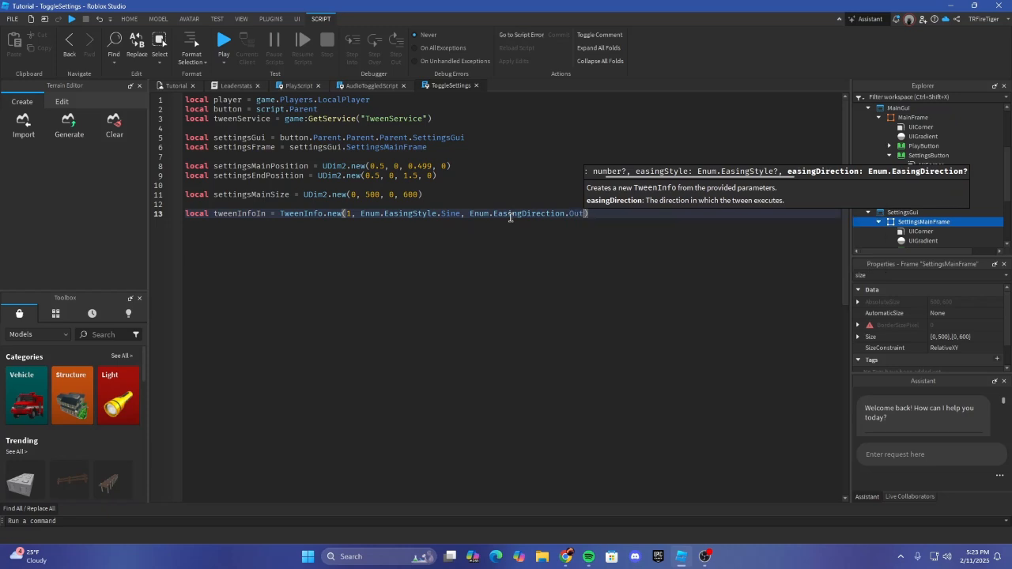
key(End)
key(Return)
Step: Rename the variable tweenInfoIn to tweenInfoOut
click(266, 214)
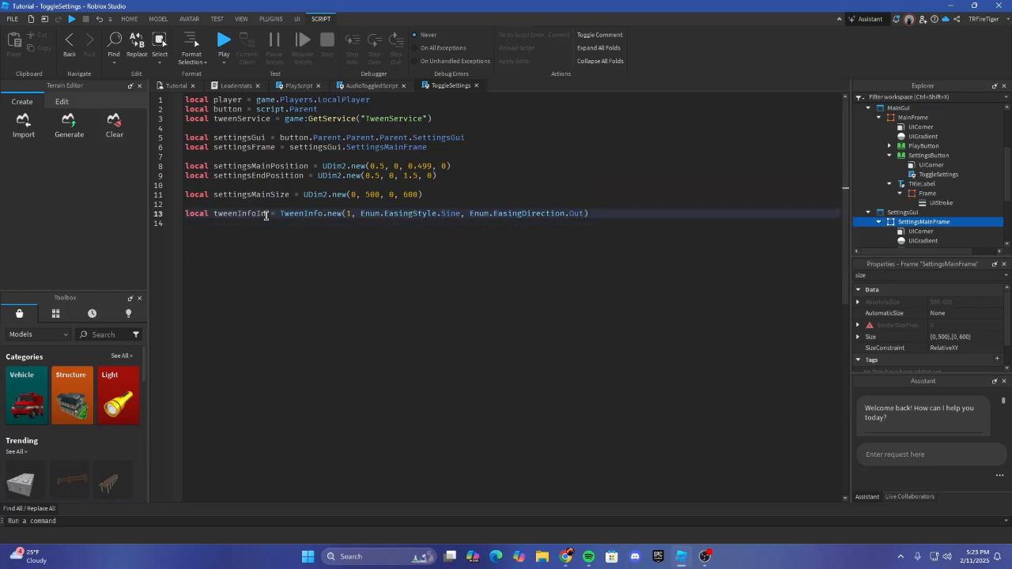
key(BackSpace)
key(BackSpace)
text(Out)
Step: Create an empty local moveOutGoals table below the tweenInfoOut declaration, leaving a blank line between them
key(Down)
key(Return)
text(loc)
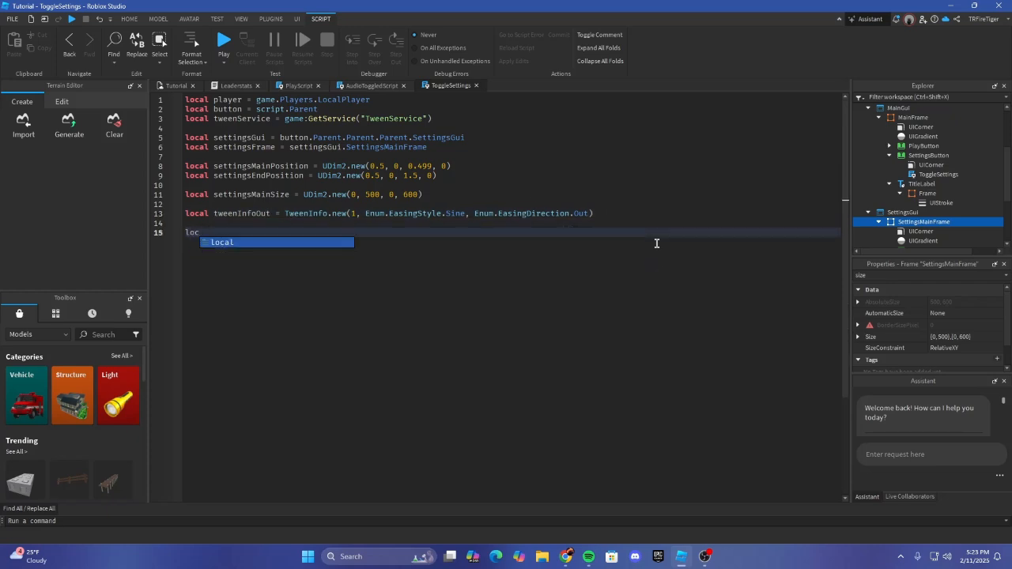
text(al se)
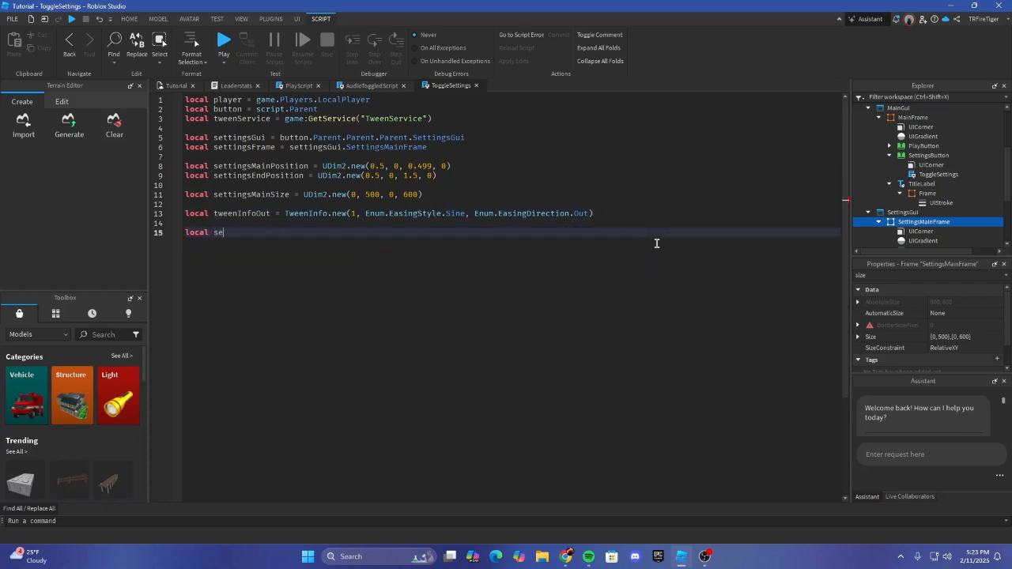
text(tting)
key(BackSpace)
key(BackSpace)
key(BackSpace)
key(BackSpace)
key(BackSpace)
text({)
key(Return)
Step: Insert Position = settingsMainPosition as the first entry of the moveOutGoals table
text(P)
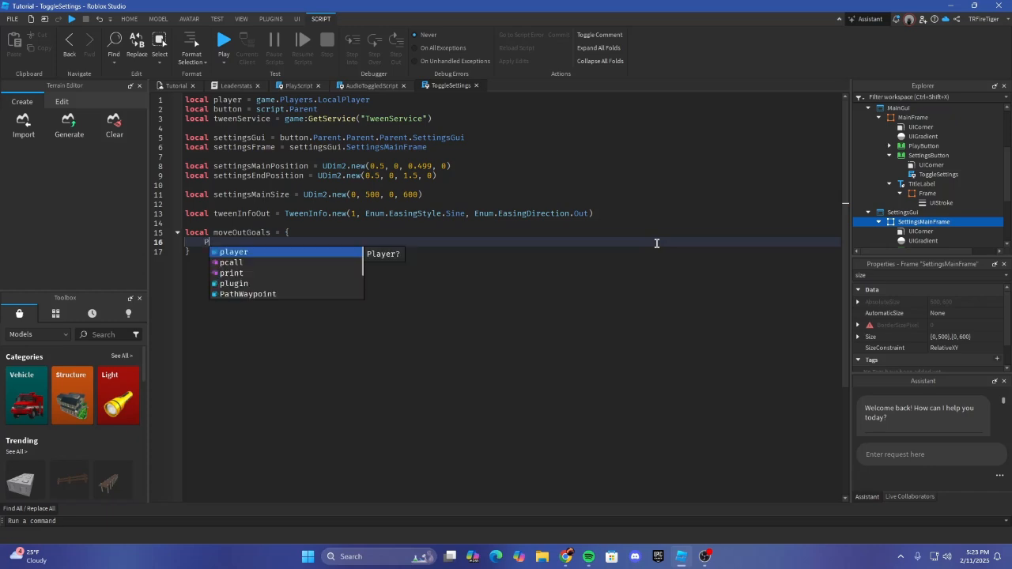
text(os)
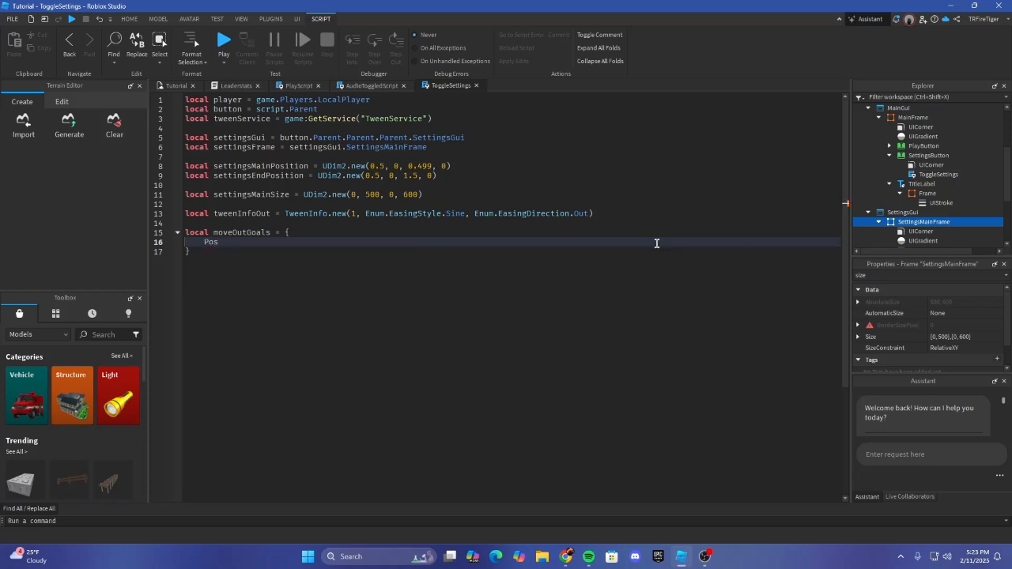
text(tition = settin)
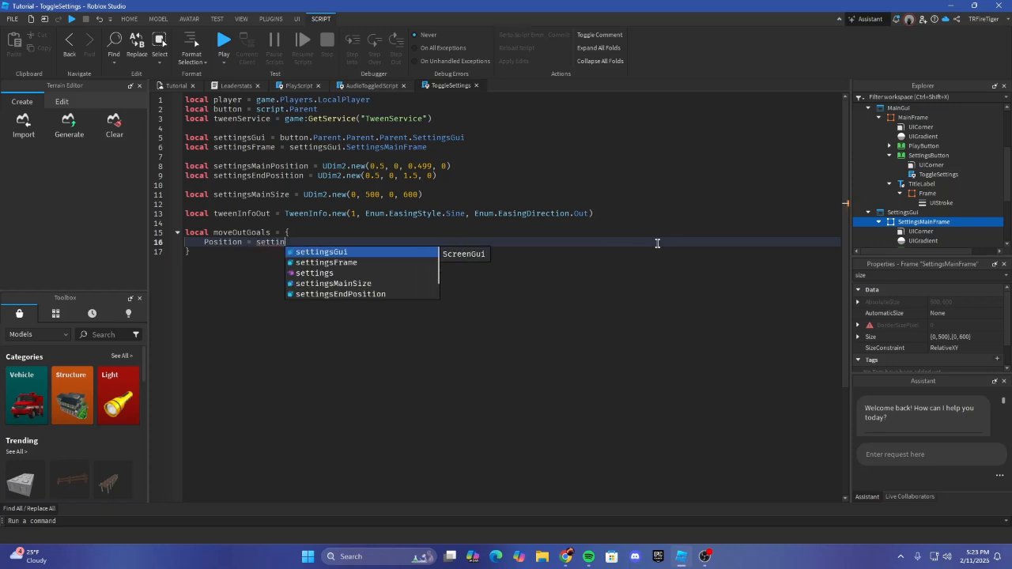
text(n)
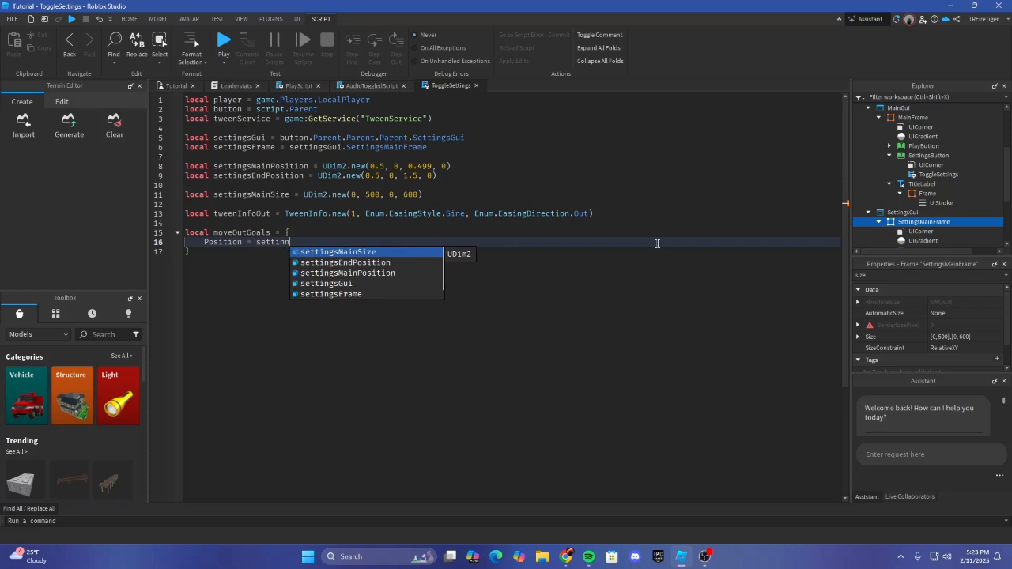
key(BackSpace)
text(gsMi)
key(Tab)
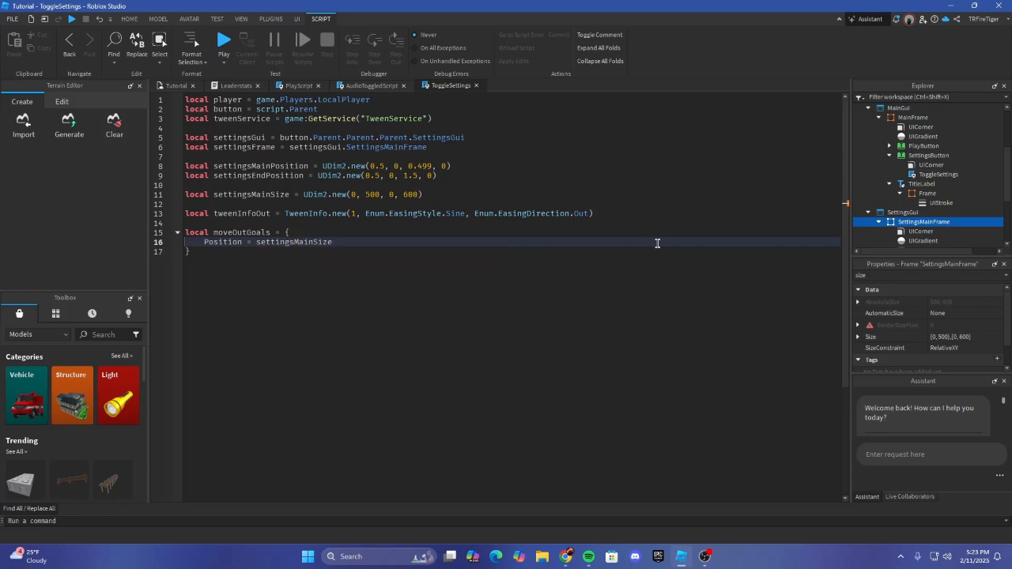
key(BackSpace)
key(Tab)
key(Return)
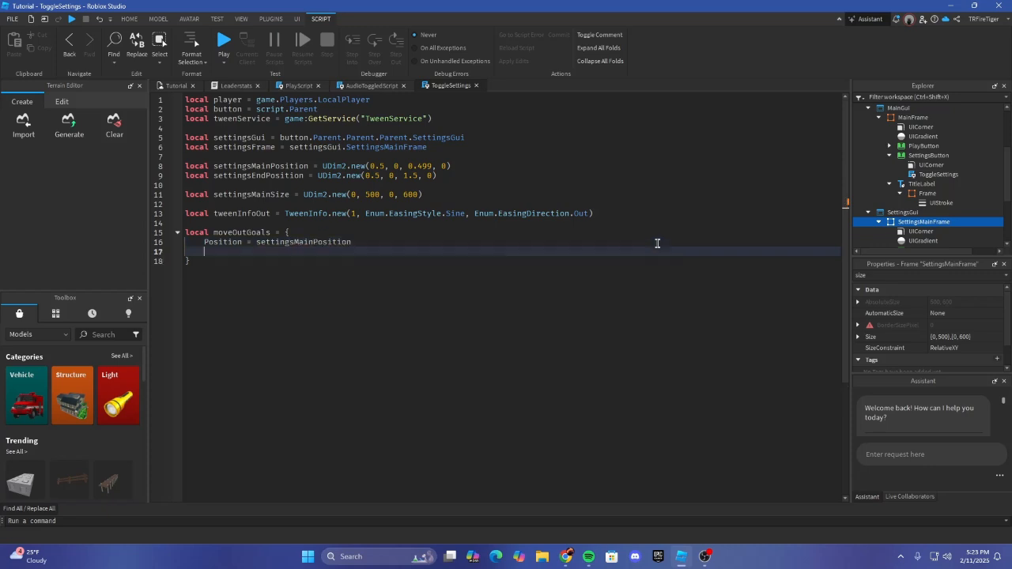
Step: Separate the Position entry with a comma and add Size = settingsMainSize to moveOutGoals
key(BackSpace)
text(,)
key(Return)
text(Size = settings)
key(Down)
key(Down)
key(Down)
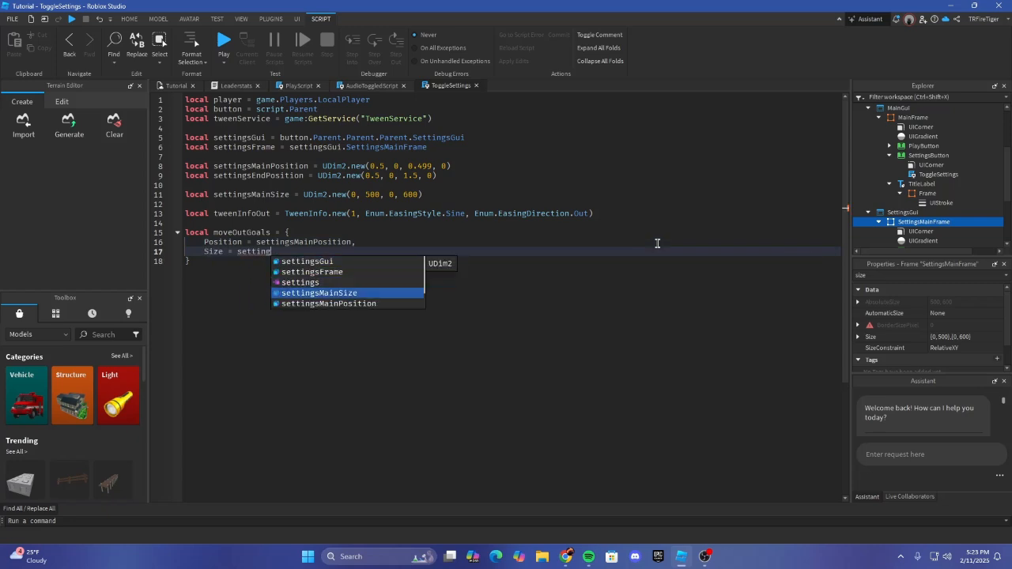
key(Tab)
Step: Begin a second local declaration with a name starting with move, one blank line below the moveOutGoals table
key(Down)
key(Return)
key(Return)
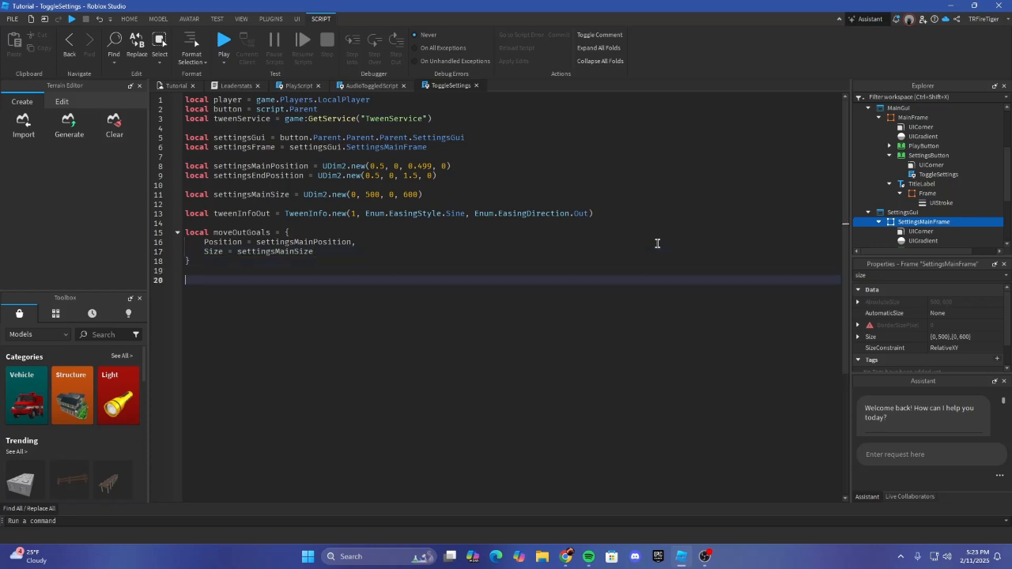
text(local move)
double_click(250, 232)
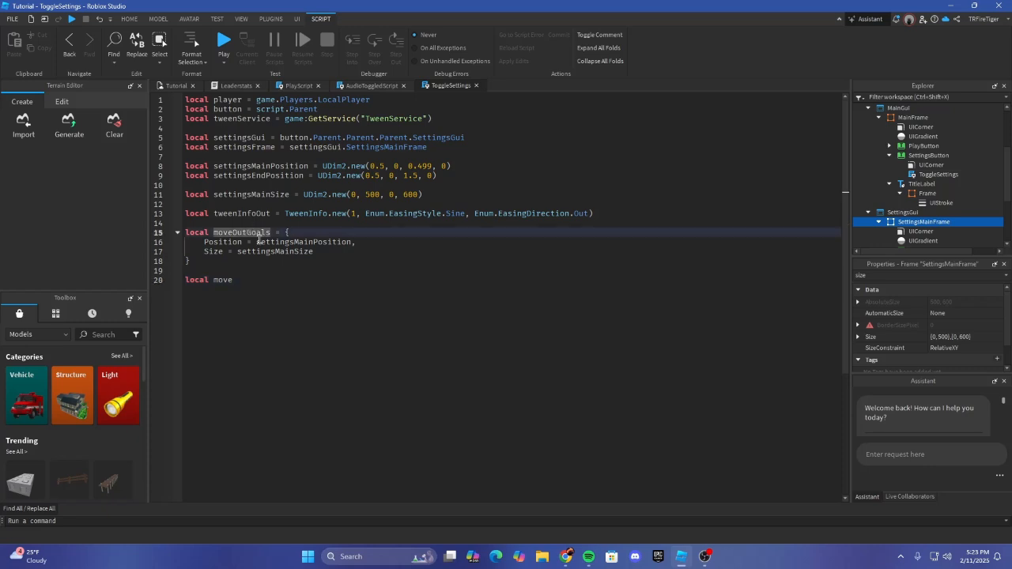
key(BackSpace)
text(In)
key(BackSpace)
key(BackSpace)
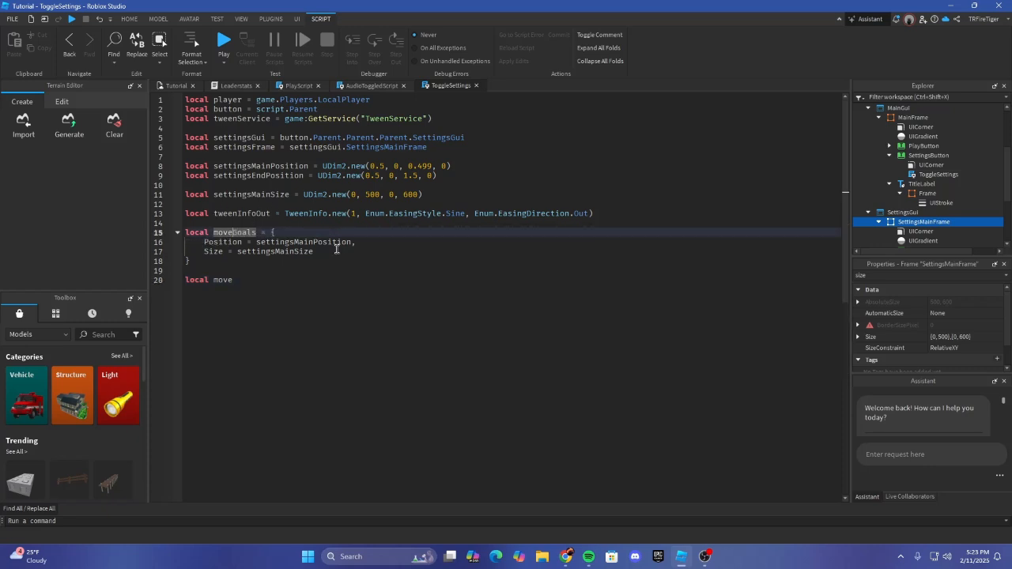
text(Out)
Step: Complete the second declaration as a moveInGoals table containing Position = settingsEndPosition
click(269, 280)
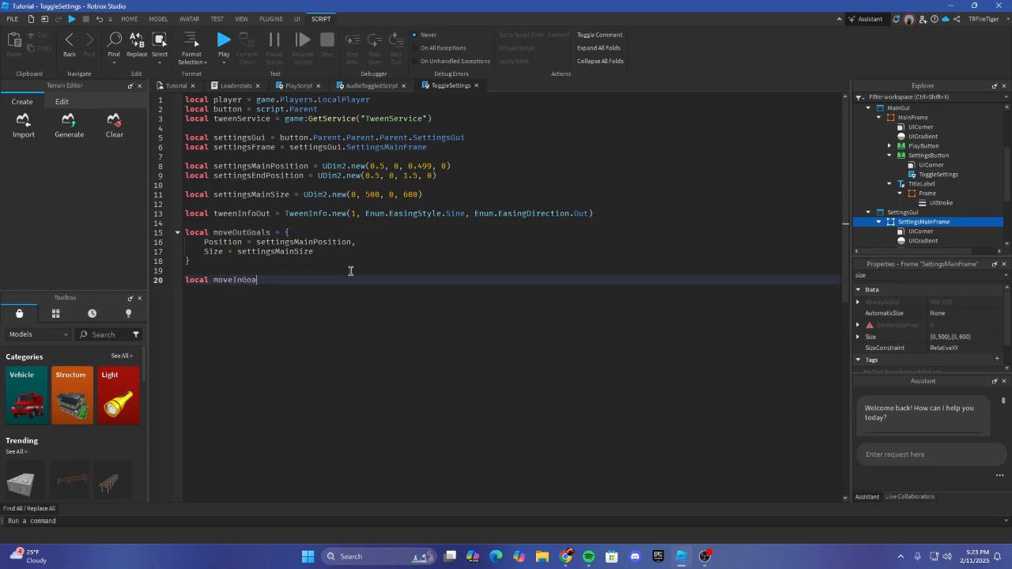
text(= {)
key(Return)
text(Positio)
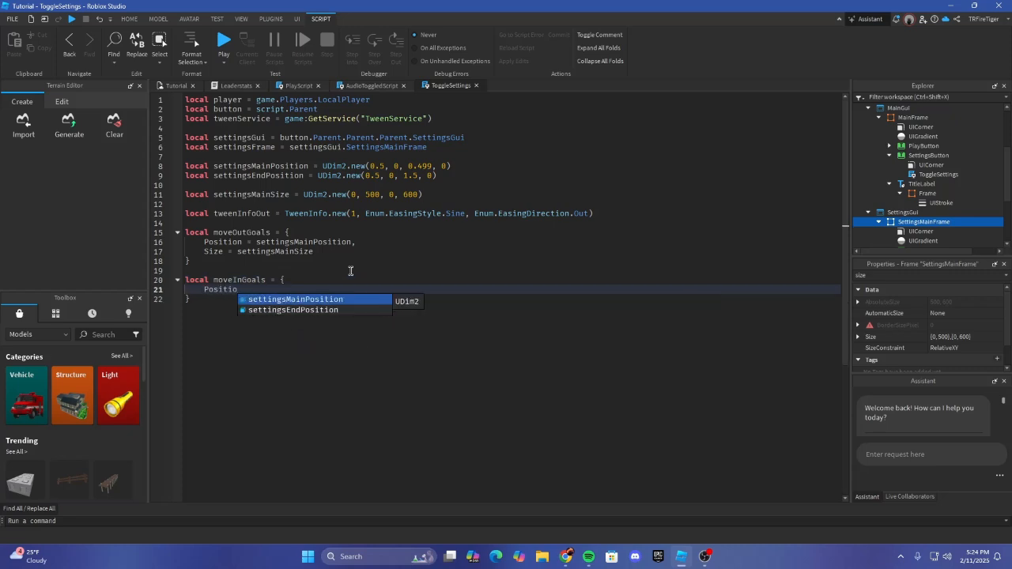
text(n = setting)
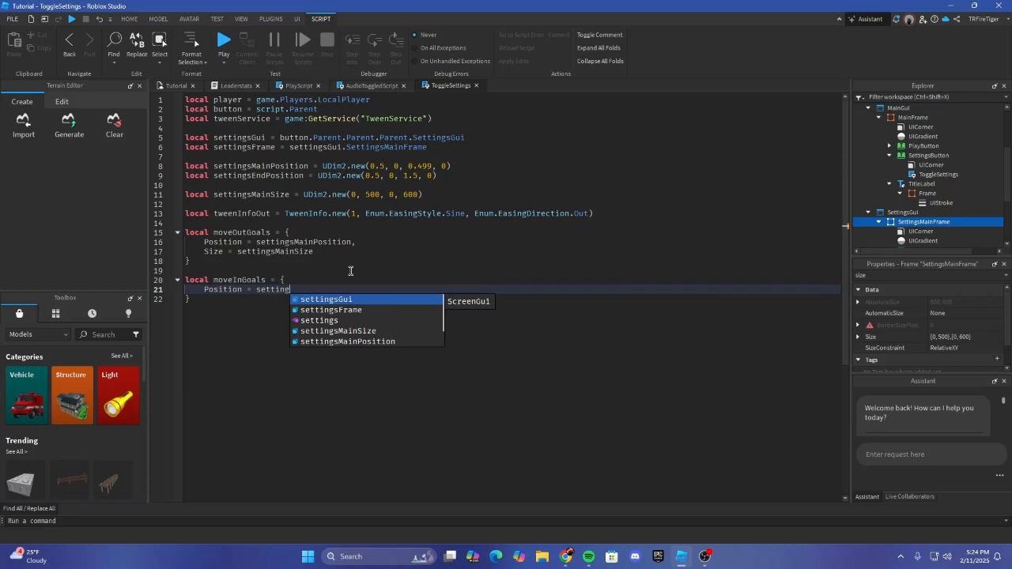
key(Down)
key(Down)
key(Down)
key(Down)
key(Down)
key(Return)
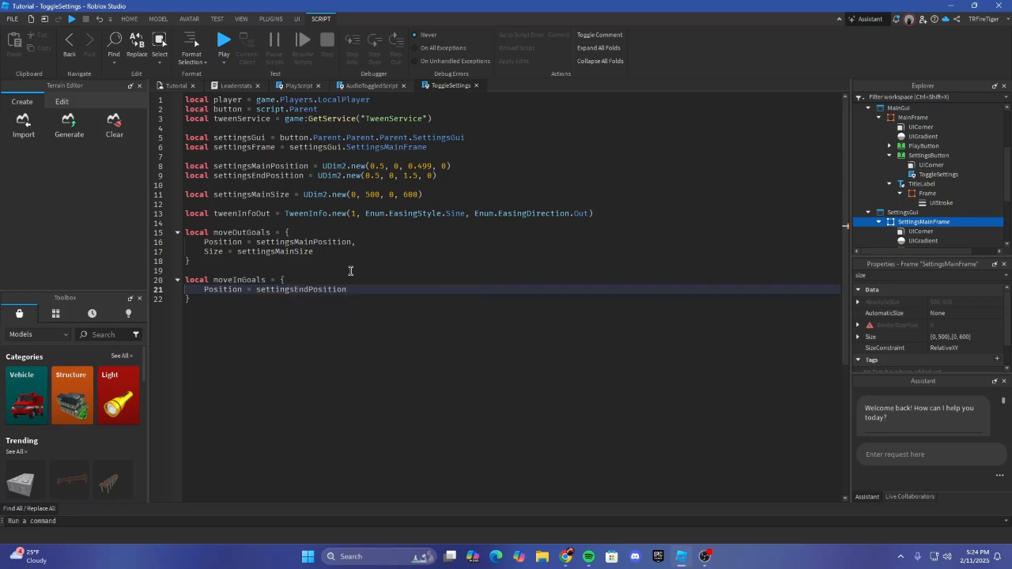
Step: Separate the Position entry with a comma and add Size = settingsMainSize to moveInGoals
text(,)
key(Return)
text(Size )
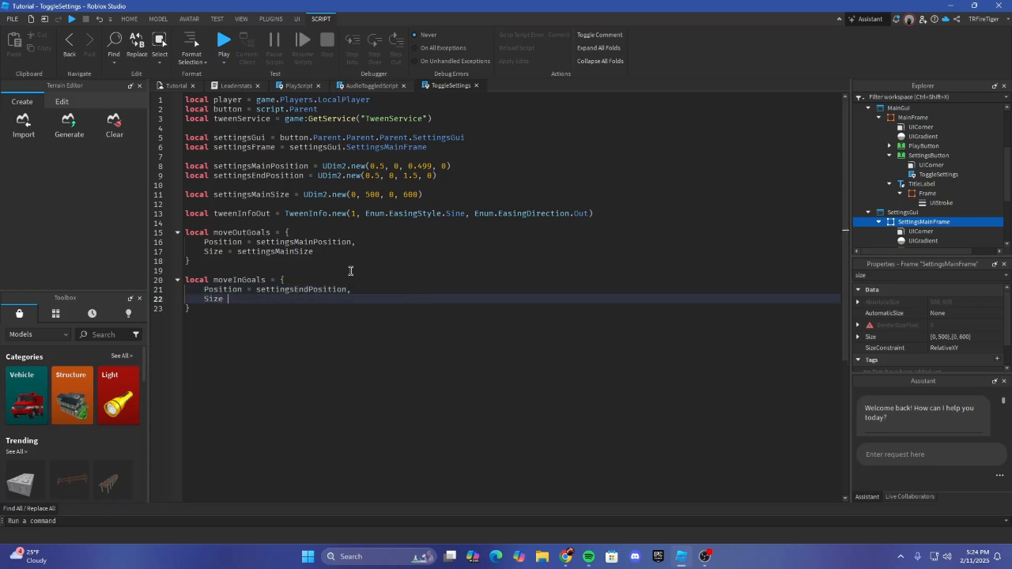
text(= see)
key(Down)
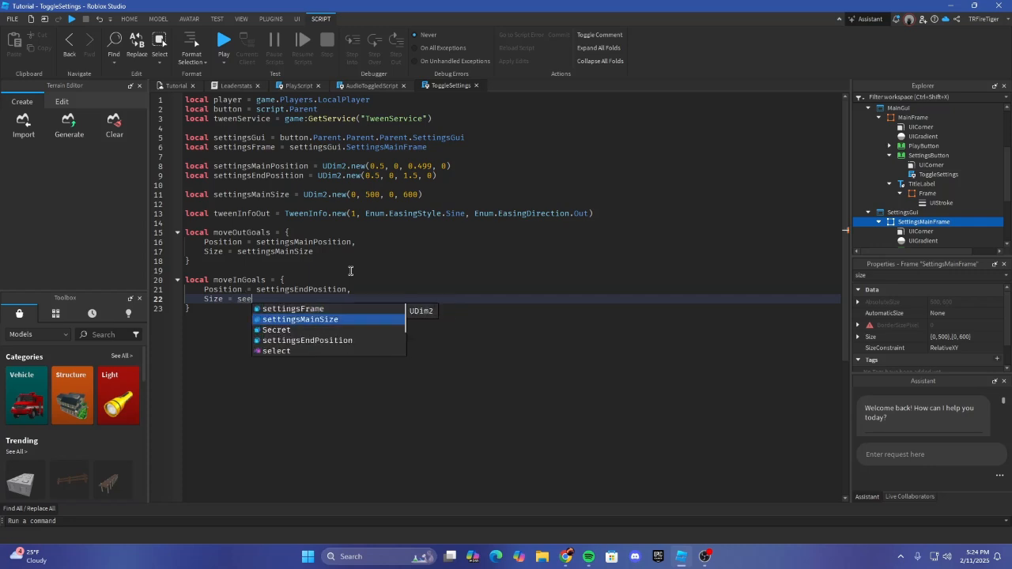
key(Return)
key(Down)
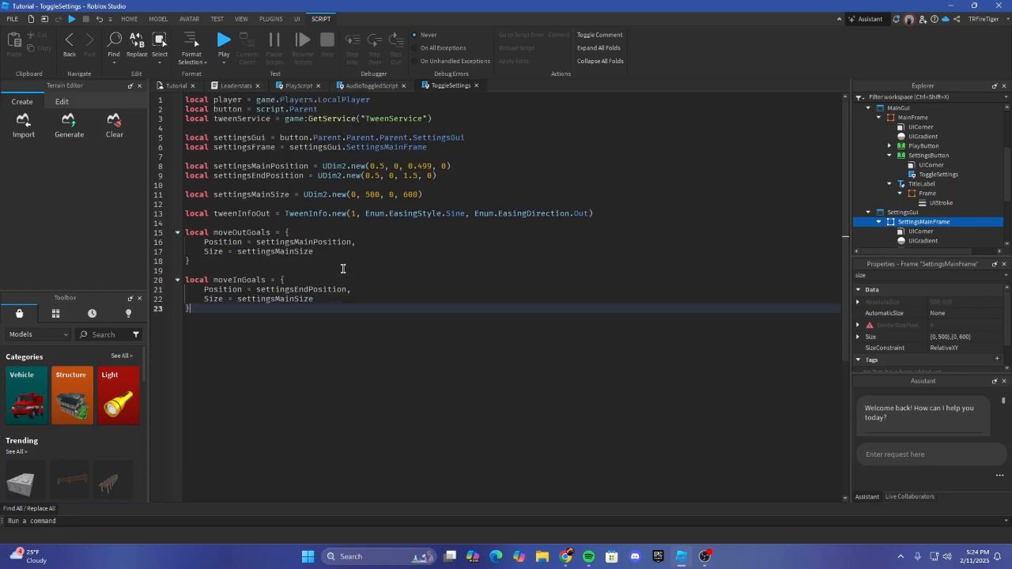
Step: Declare local tweenInfoIn on a new line directly below tweenInfoOut, using TweenInfo.new with a duration of 1
scroll(312, 271, down, 1)
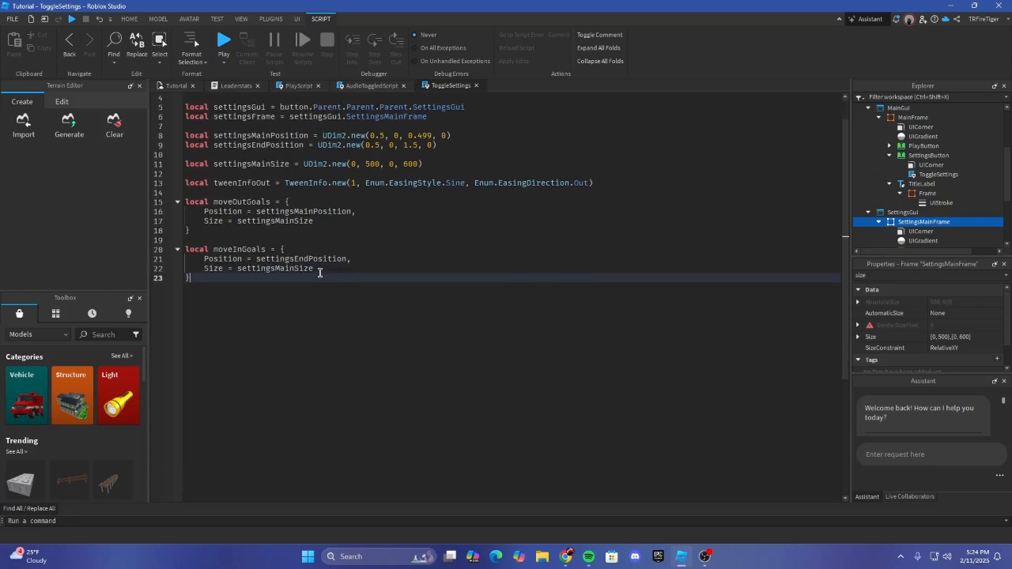
click(613, 186)
key(Return)
text(local tw)
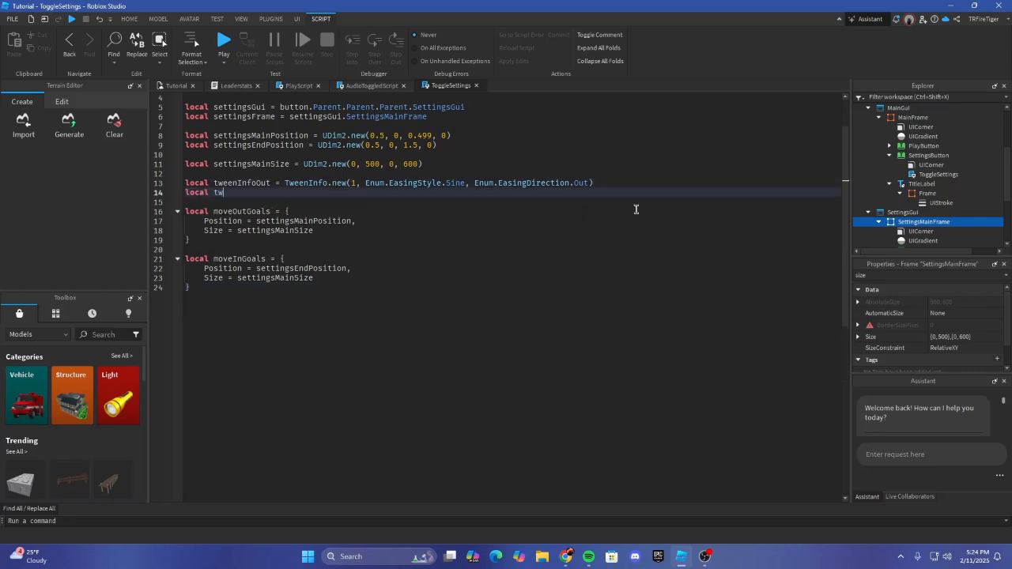
text(eenInfoIn = TweenInfo.new()
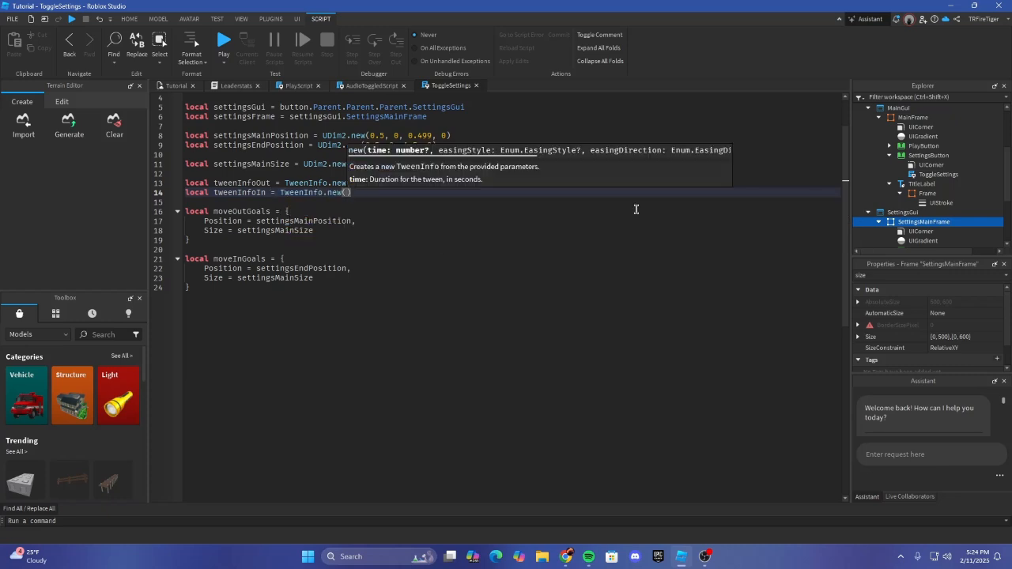
text(1, e)
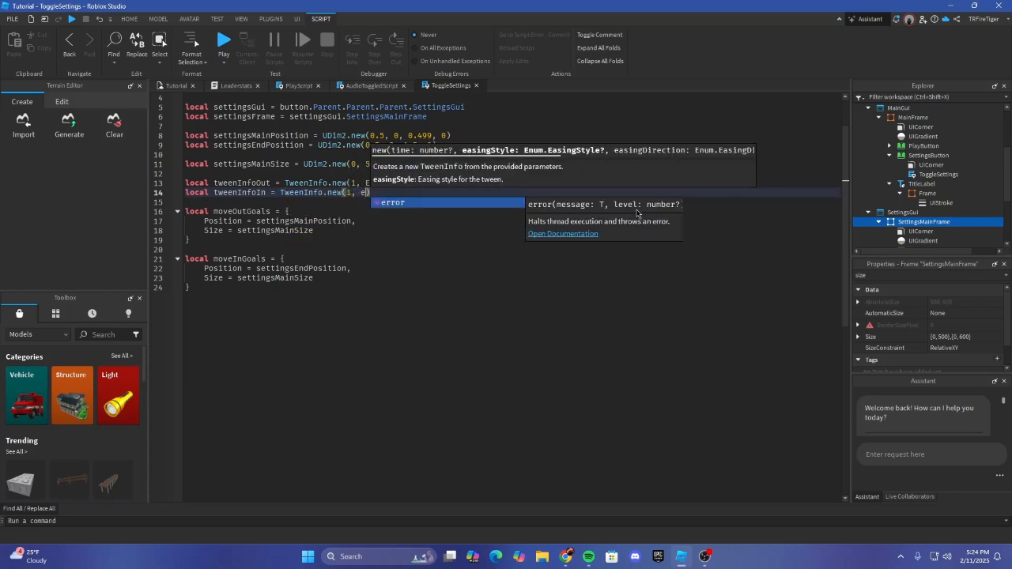
Step: Add Enum.EasingStyle.Back as the easing style argument of tweenInfoIn's TweenInfo.new call
text(num.EasingStyle,.)
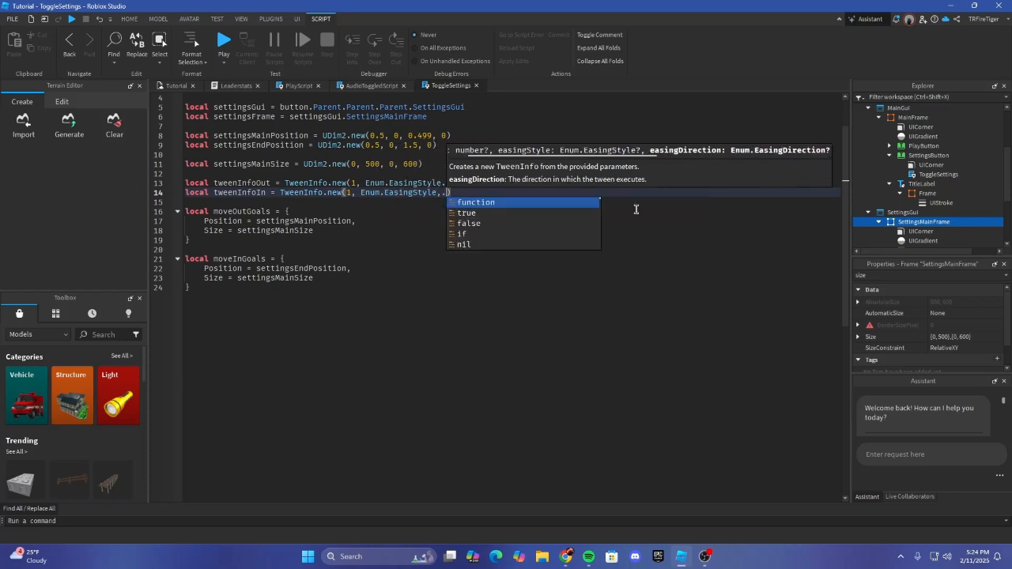
key(BackSpace)
key(BackSpace)
text(.)
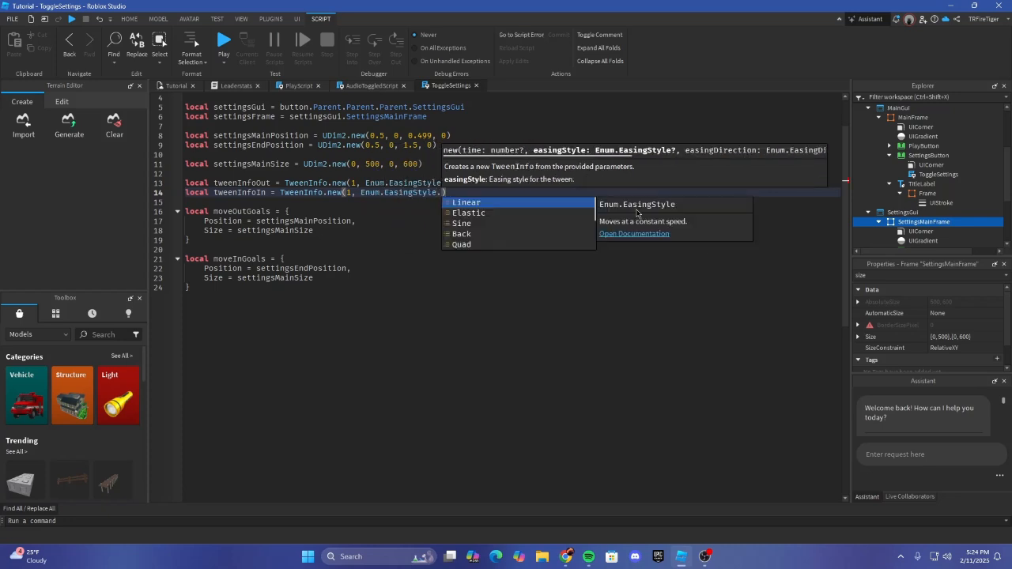
key(Down)
key(Down)
key(Down)
text(,)
key(BackSpace)
key(BackSpace)
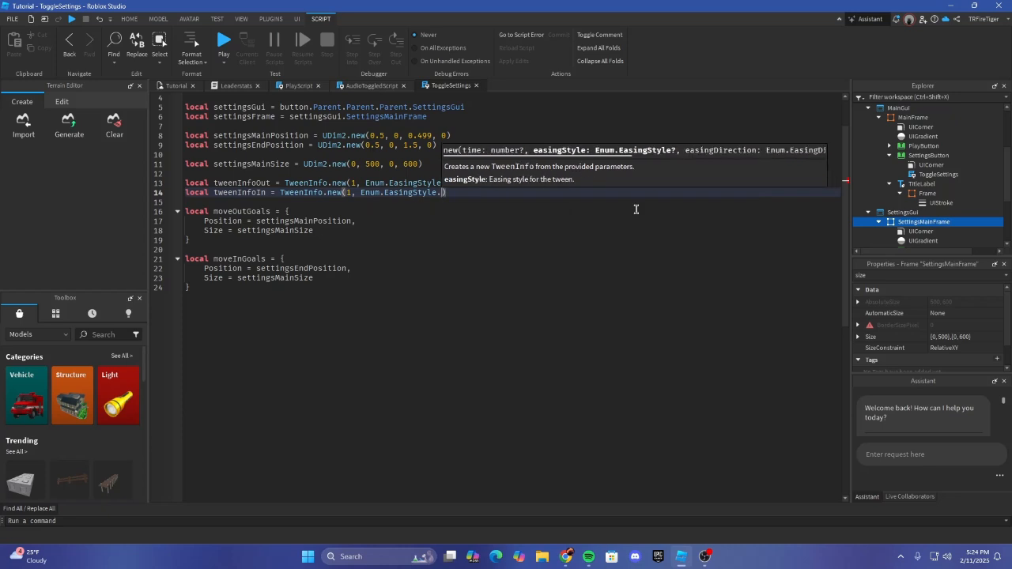
text(Back)
Step: Add Enum.EasingDirection.In as the third argument of tweenInfoIn's TweenInfo.new call
text(, Enum.e)
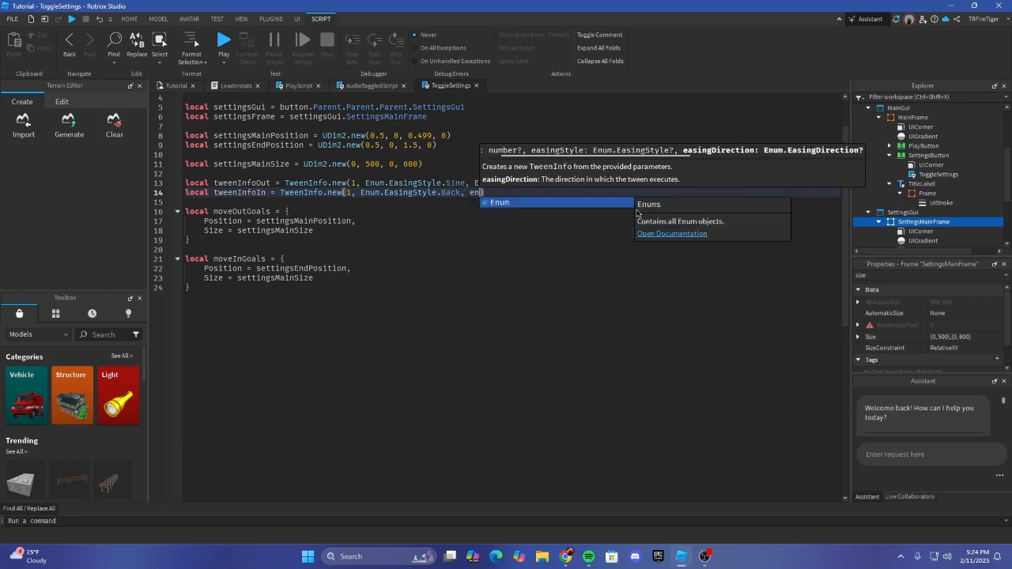
key(Down)
key(Tab)
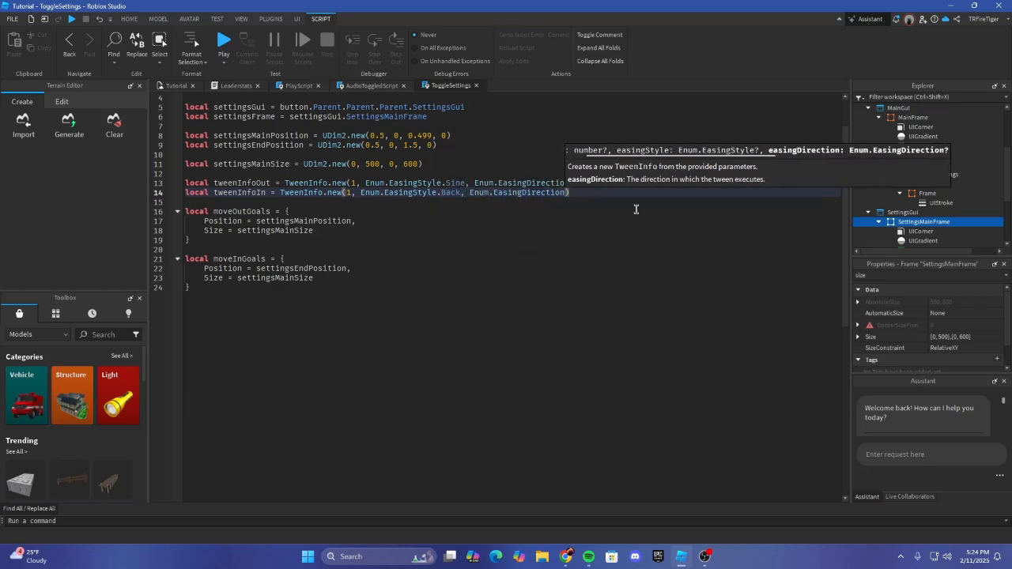
text(.In)
key(Tab)
key(Right)
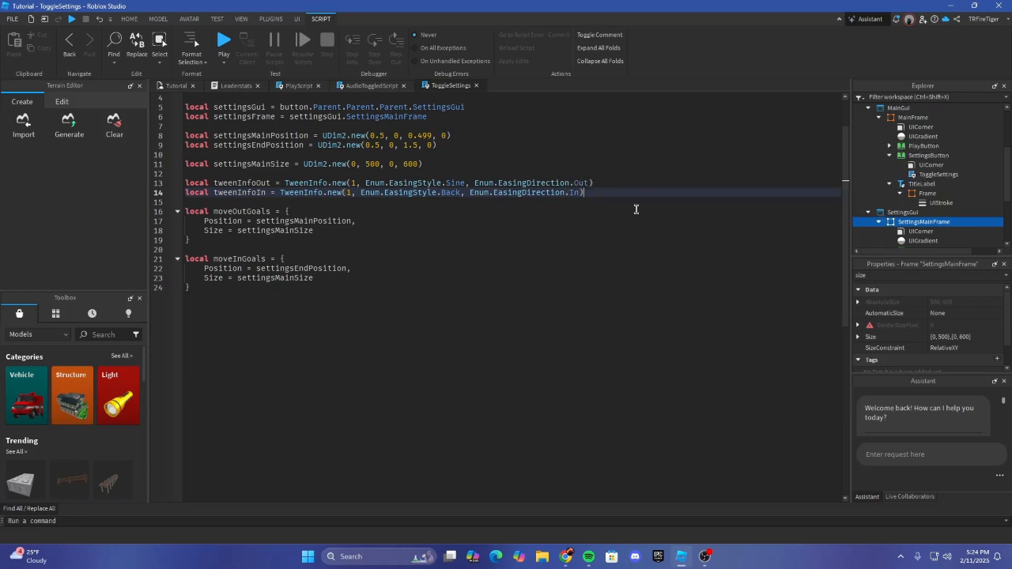
key(Down)
key(Up)
scroll(416, 196, up, 1)
click(450, 200)
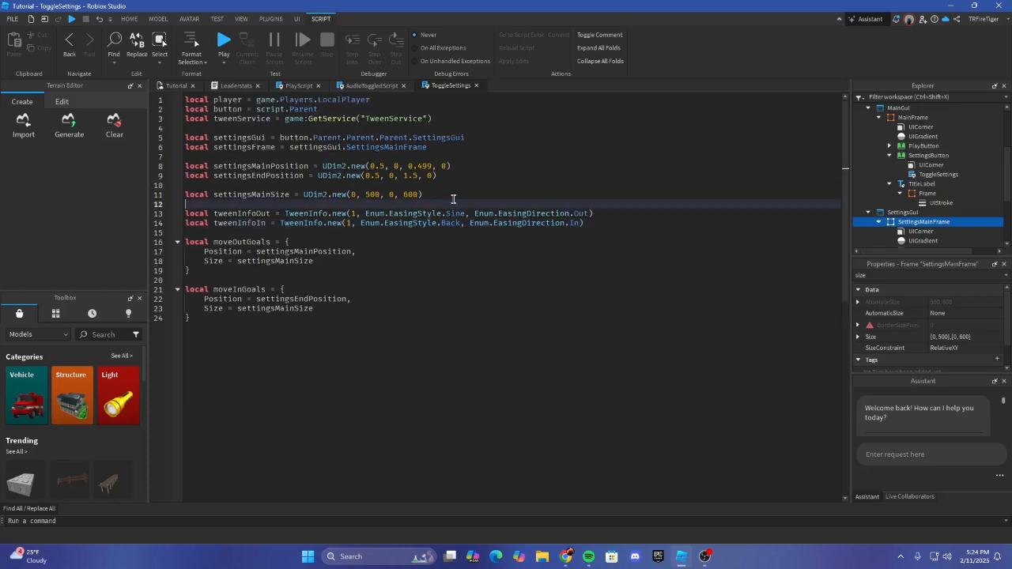
click(454, 195)
scroll(484, 220, down, 2)
scroll(484, 220, up, 2)
click(595, 225)
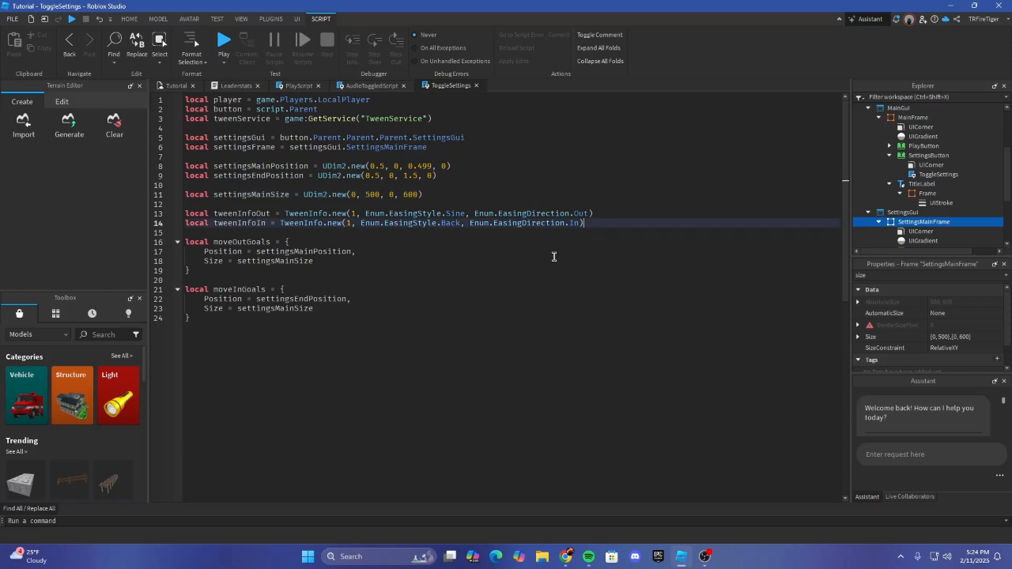
click(506, 261)
Step: Declare local tweenMoveIn = tweenService:Create() one blank line below the moveInGoals table
click(472, 317)
scroll(435, 298, down, 2)
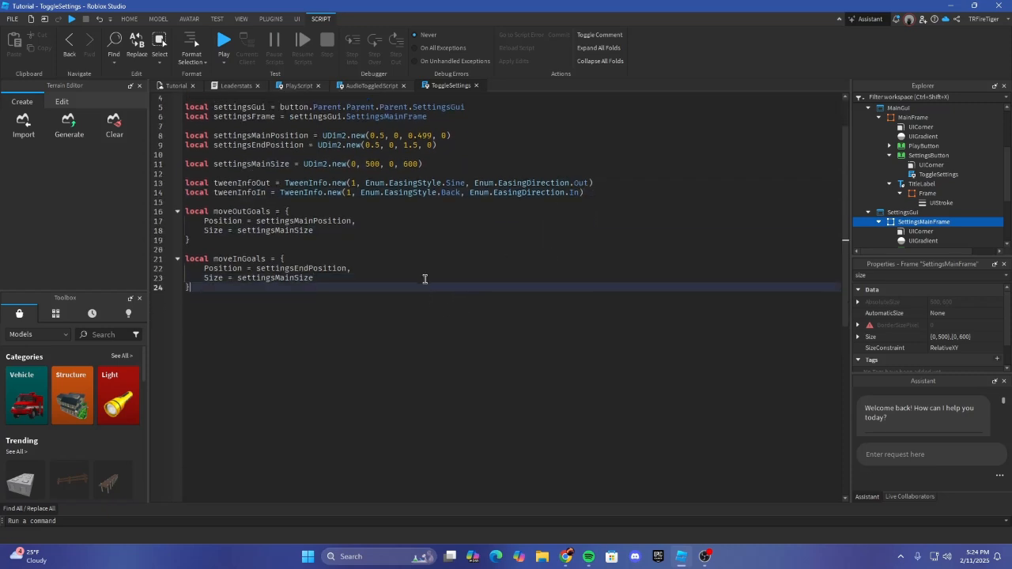
scroll(423, 280, up, 2)
scroll(419, 288, down, 3)
scroll(422, 287, up, 3)
scroll(439, 300, down, 3)
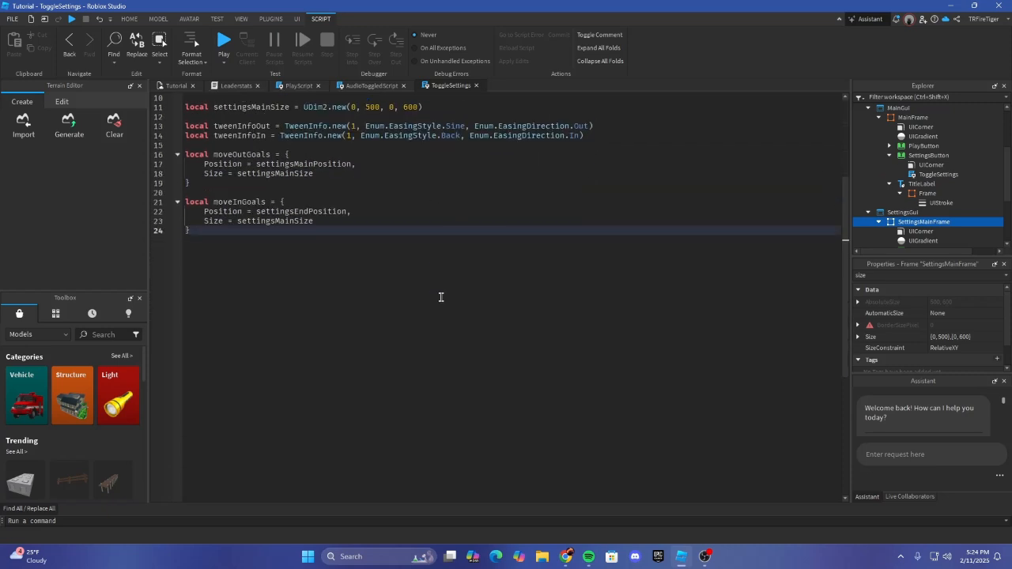
key(Return)
key(Return)
text(local twe)
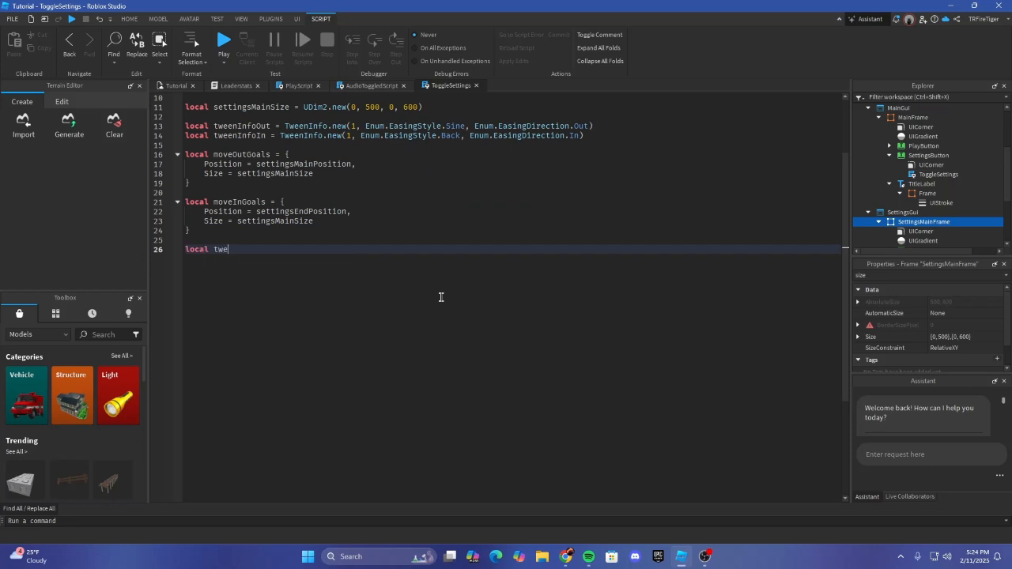
text(enMoveIn = tweenService:C)
key(Tab)
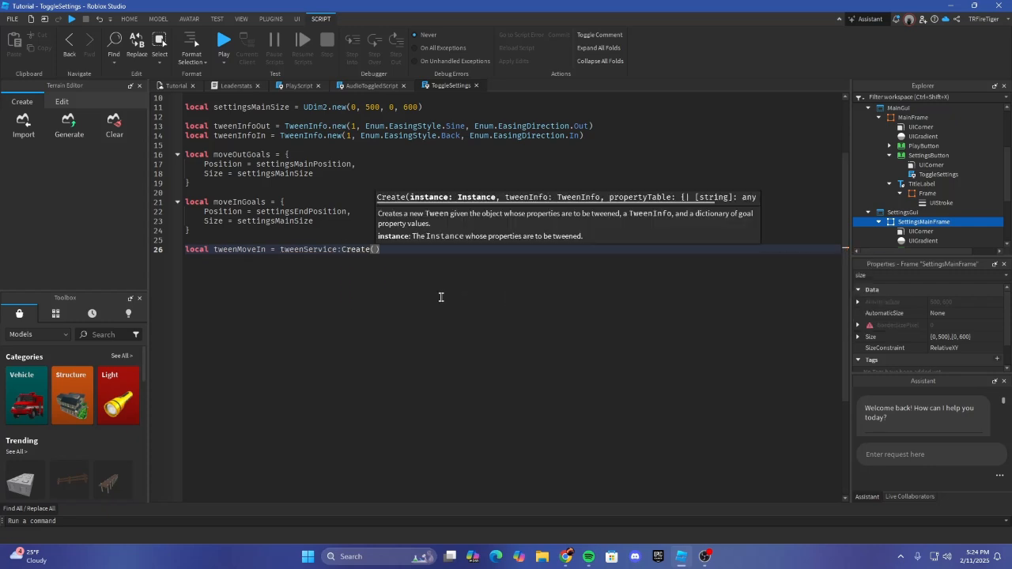
Step: Pass settingsFrame and tweenInfoOut as the first two arguments of the Create call, followed by a comma
text(settingsFrame)
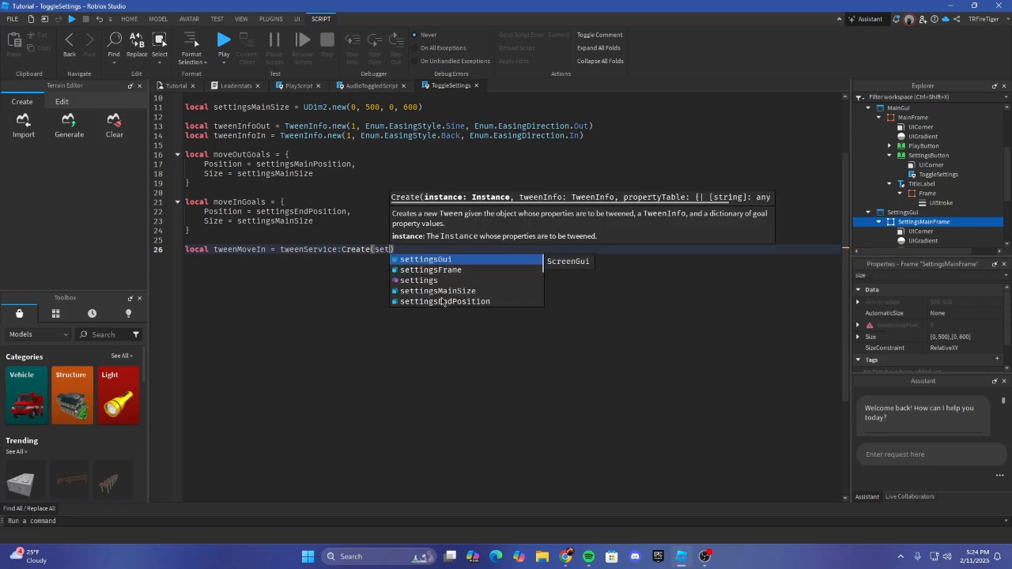
text(, tween)
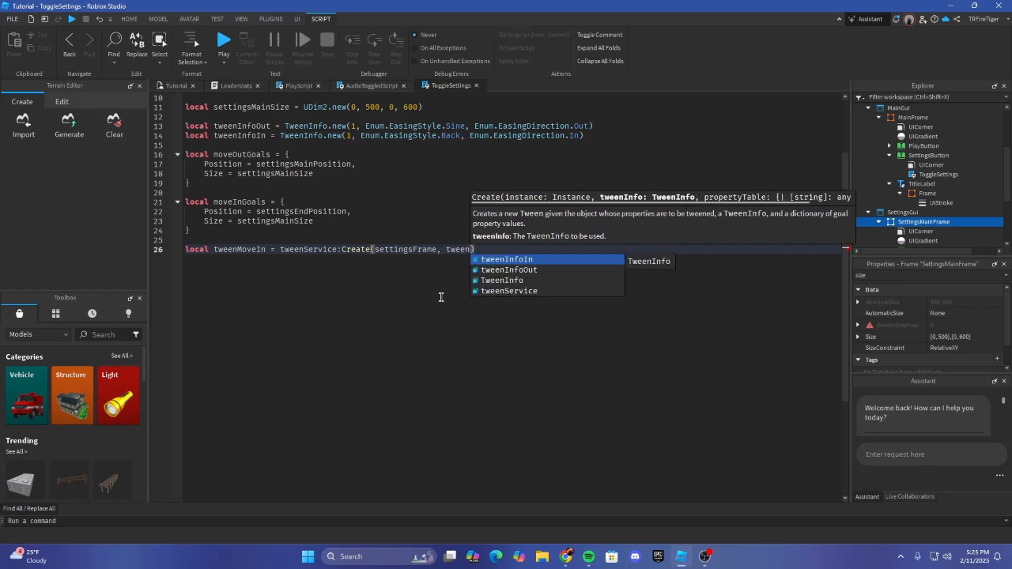
key(Down)
key(Tab)
text(,)
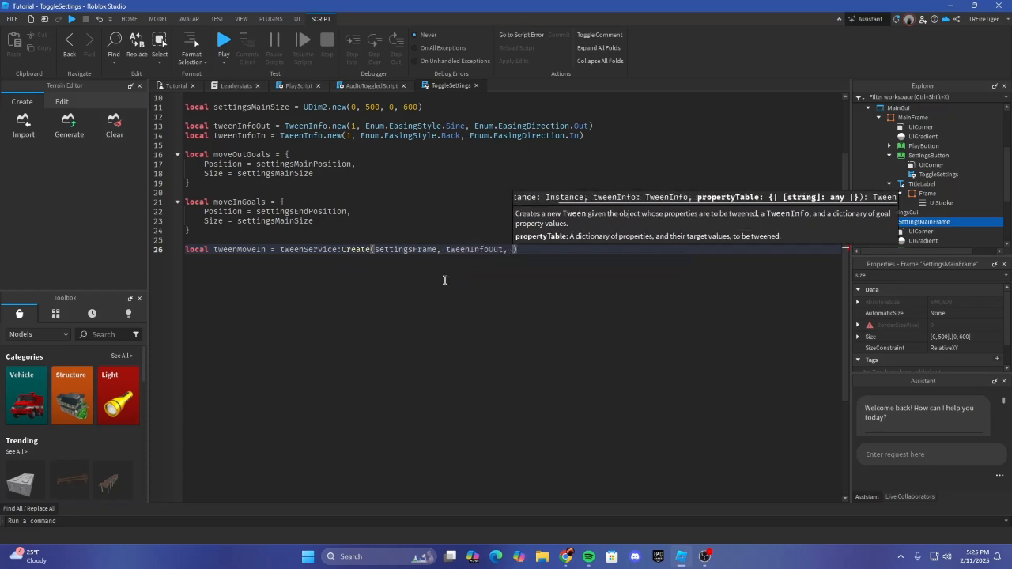
Step: Rename the newly declared tween variable to tweenMoveOut
key(BackSpace)
key(BackSpace)
text(Out)
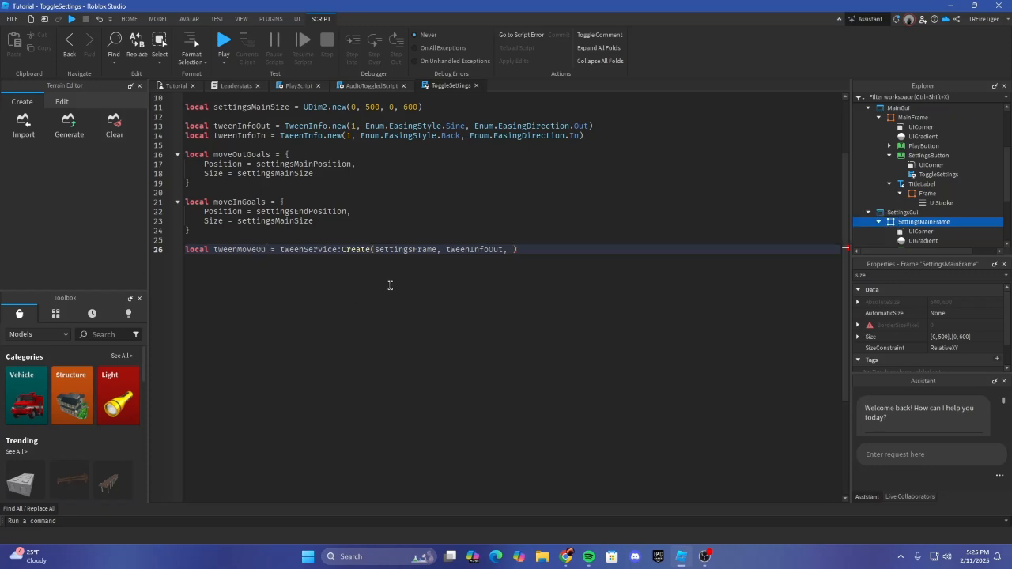
Step: Complete tweenMoveOut's Create call with moveOutGoals as the third argument
click(521, 251)
key(Left)
text(tween)
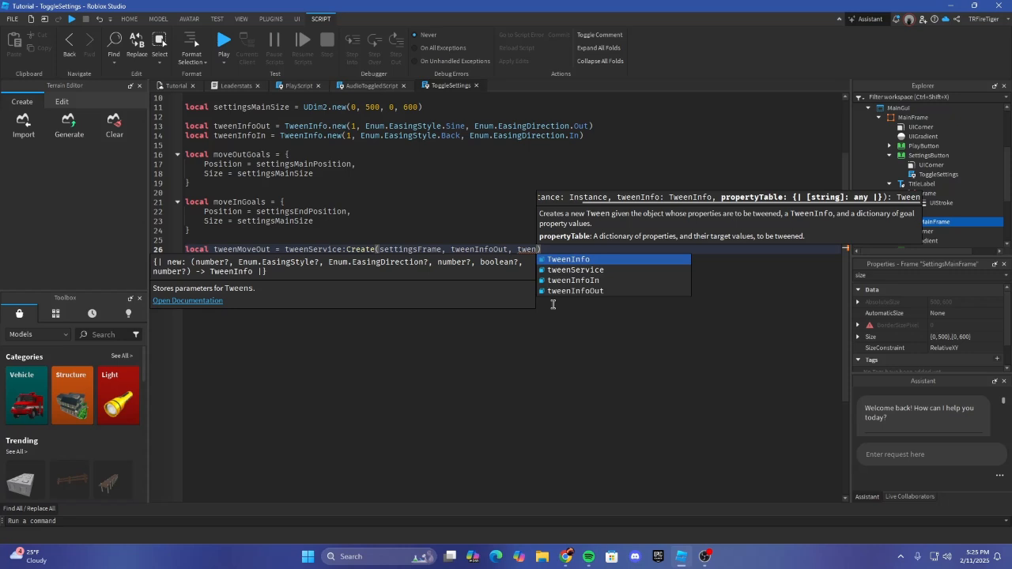
key(BackSpace)
key(BackSpace)
key(BackSpace)
key(BackSpace)
key(BackSpace)
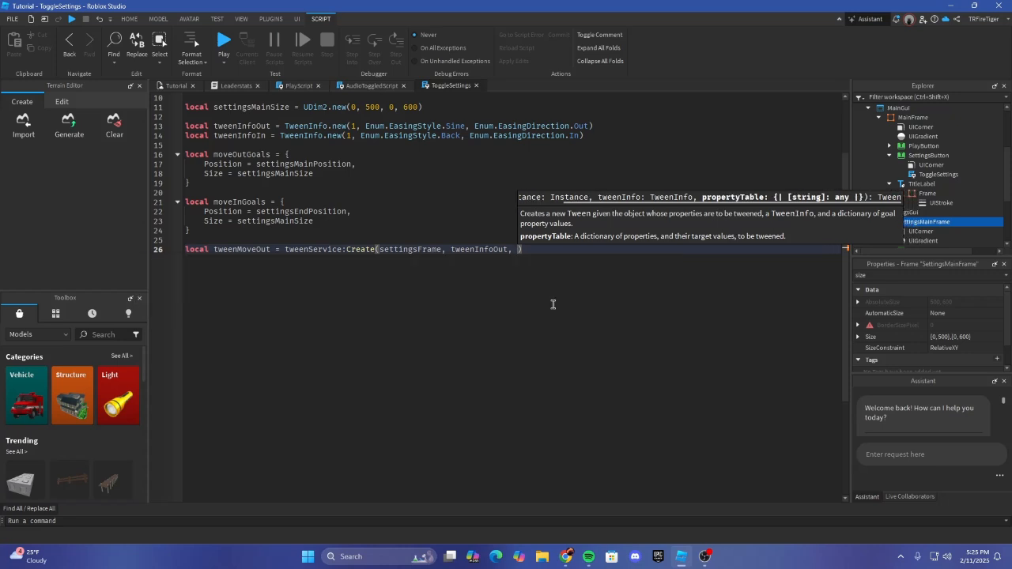
text(moveOutGoals)
key(Right)
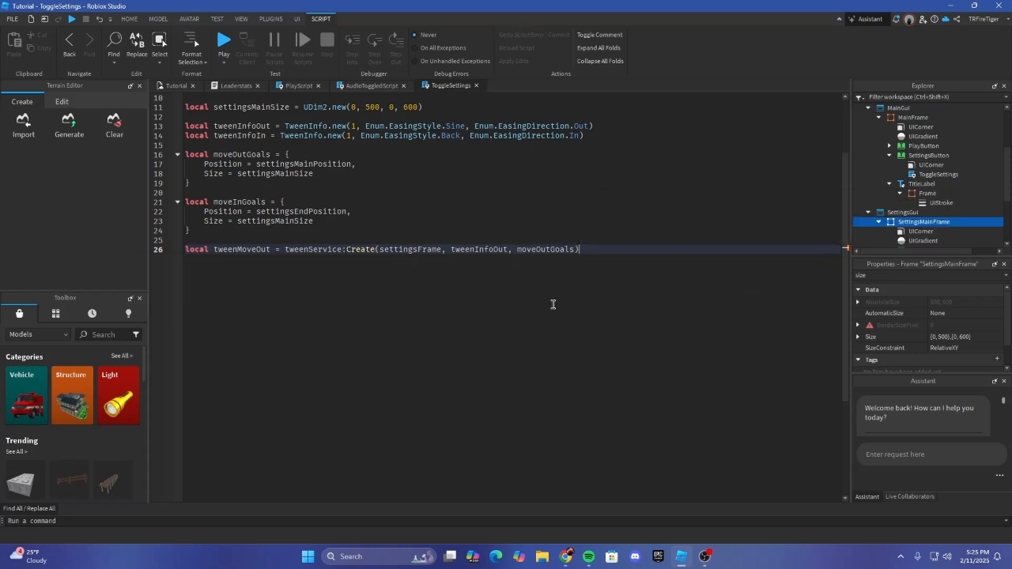
Step: Declare local tweenMoveIn directly below tweenMoveOut, using tweenService:Create with settingsFrame as the first argument
key(Return)
text(local tw)
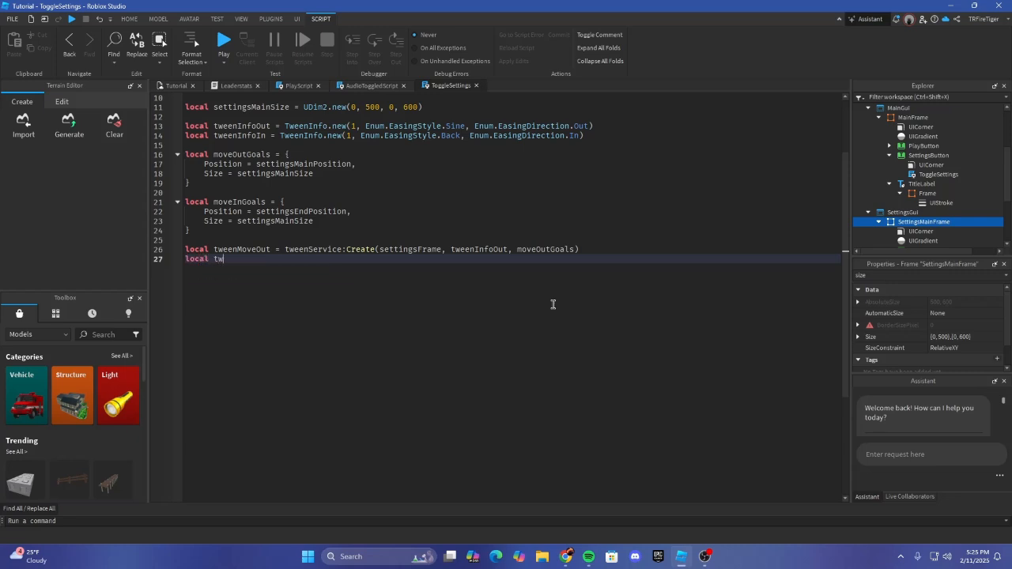
text(eenMov)
text(eIn = )
text(tween)
text(Service)
text(:Create(settin)
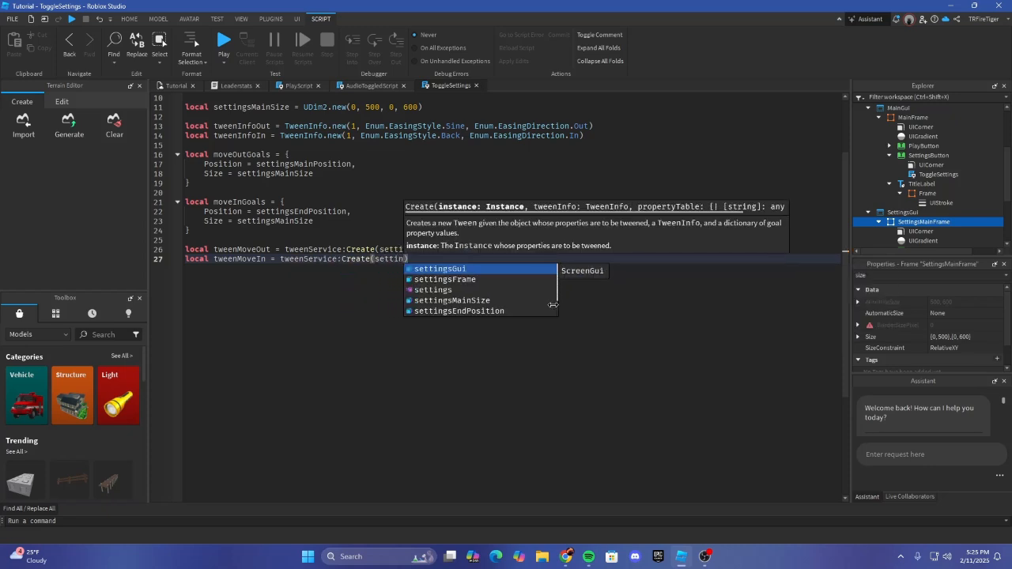
key(Down)
key(Tab)
text(, )
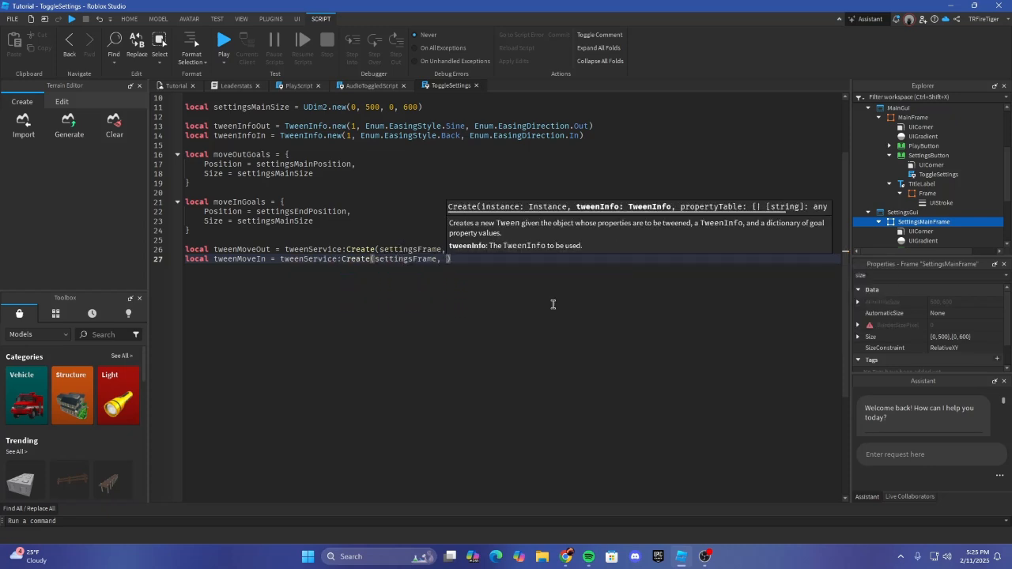
Step: Add tweenInfoOut and moveOutGoals as the second and third arguments of tweenMoveIn's Create call
text(tween)
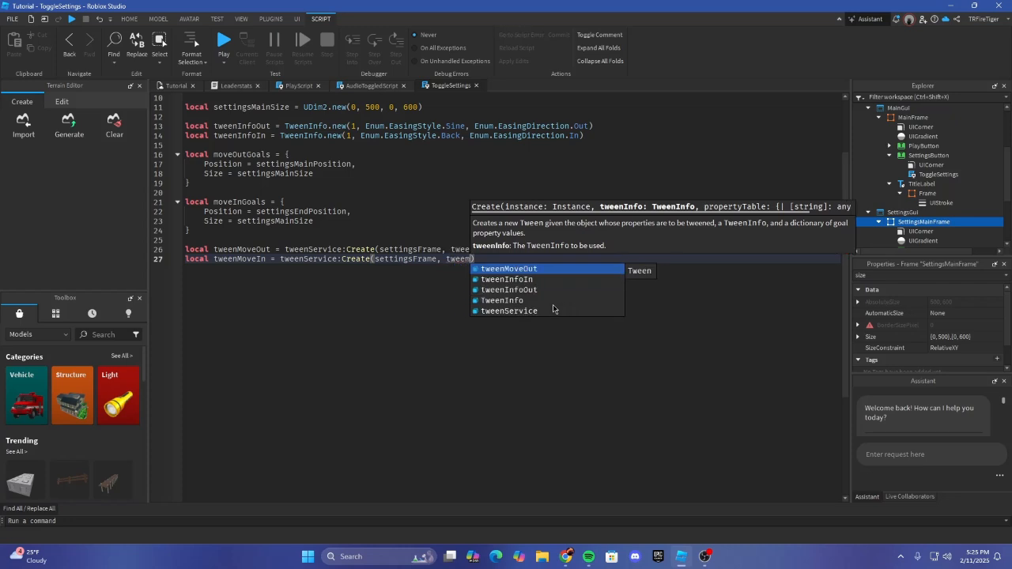
key(Down)
key(Down)
key(Tab)
text(, tm)
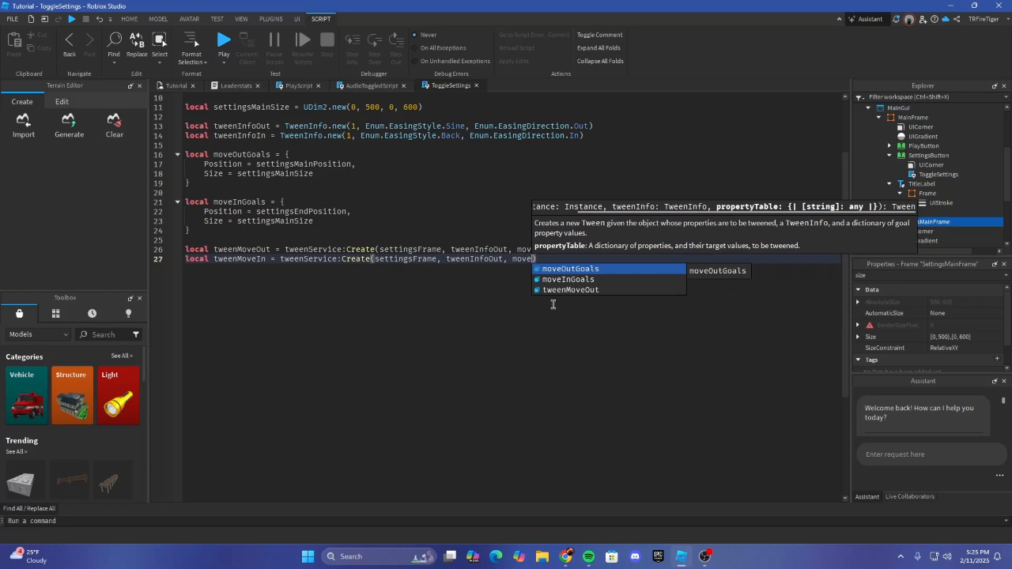
key(Tab)
Step: Replace tweenInfoOut with tweenInfoIn in tweenMoveIn's Create call
key(ctrl+Left)
key(ctrl+Left)
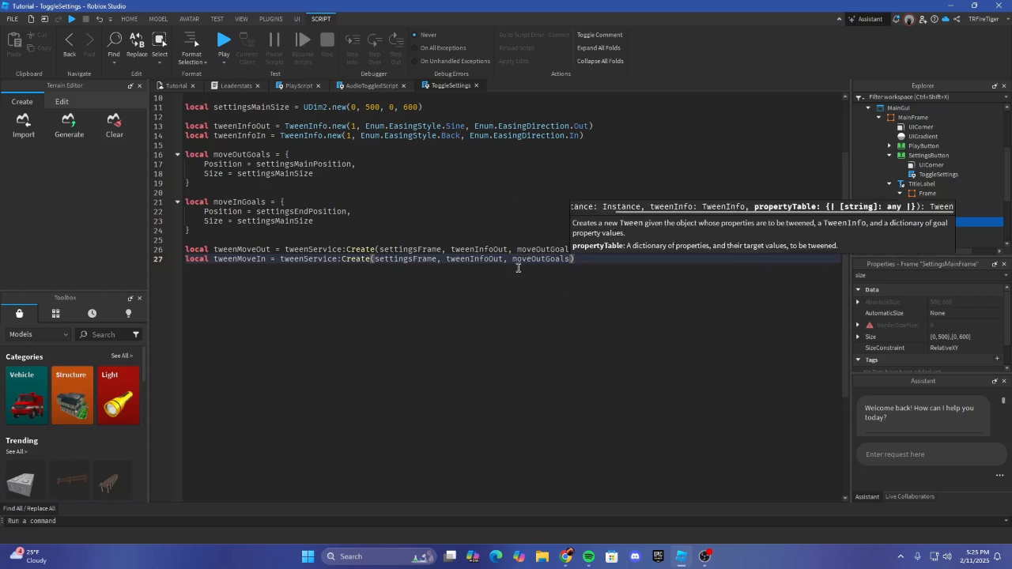
key(BackSpace)
key(BackSpace)
key(BackSpace)
text(In)
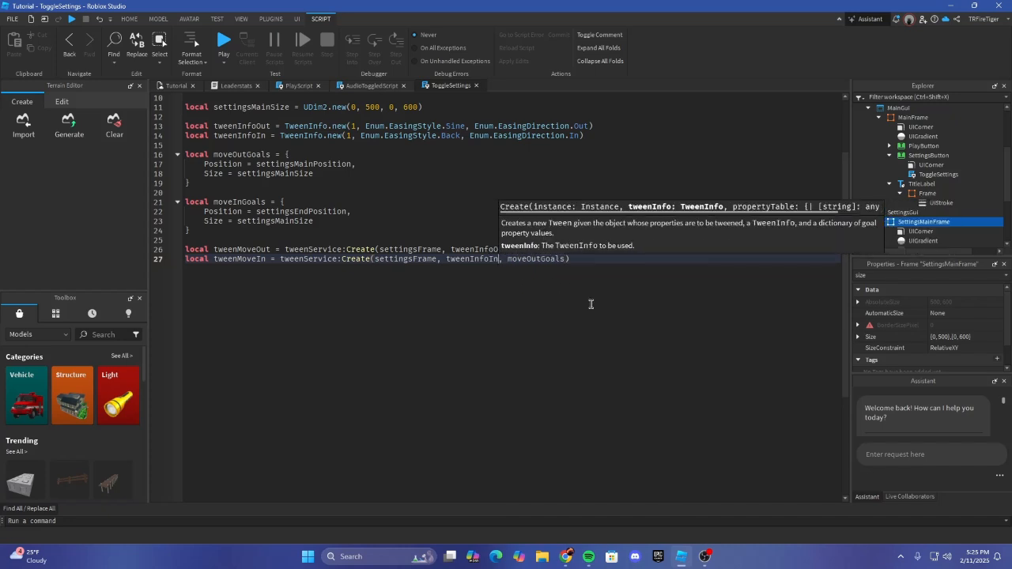
double_click(546, 259)
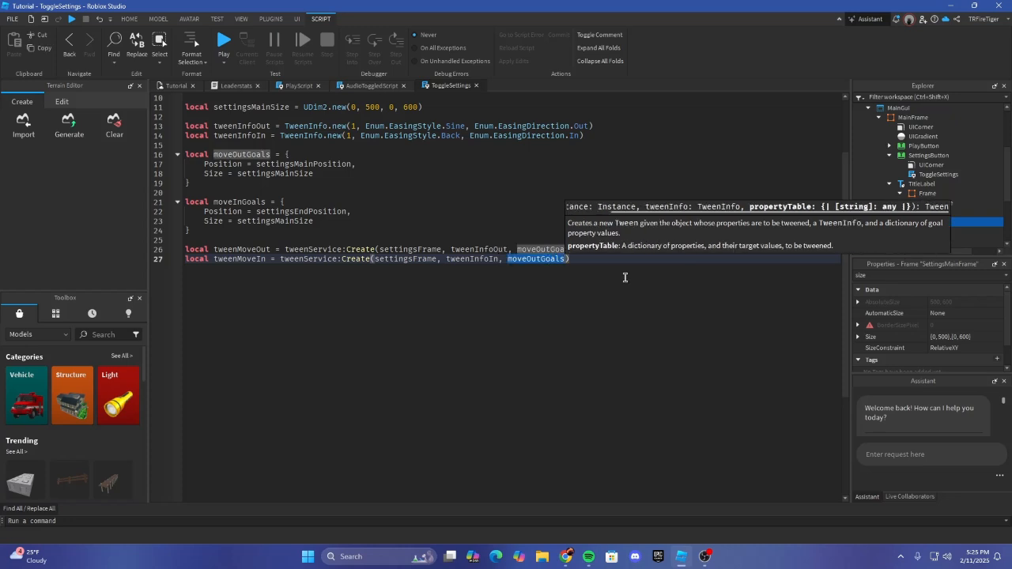
text(moveOutGoals)
key(Tab)
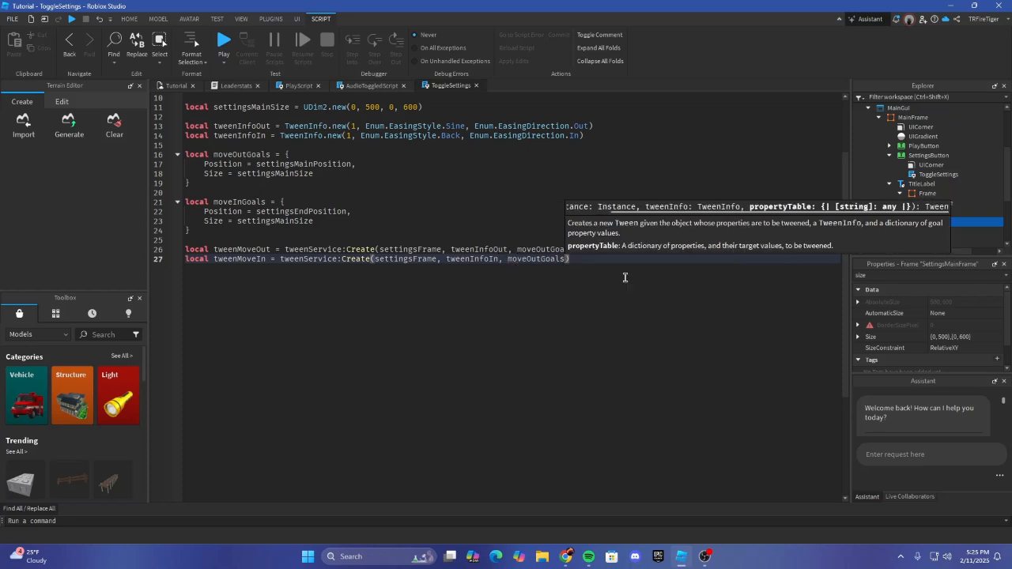
Step: Change the goals argument of tweenMoveIn's Create call to moveInGoals and save the changes
click(539, 258)
key(BackSpace)
key(BackSpace)
key(BackSpace)
text(In)
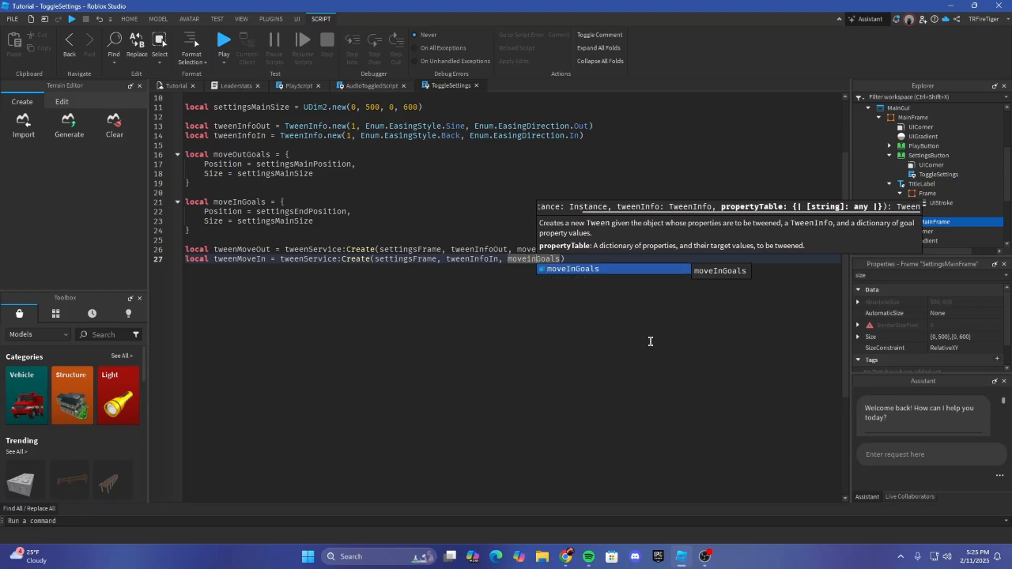
click(582, 260)
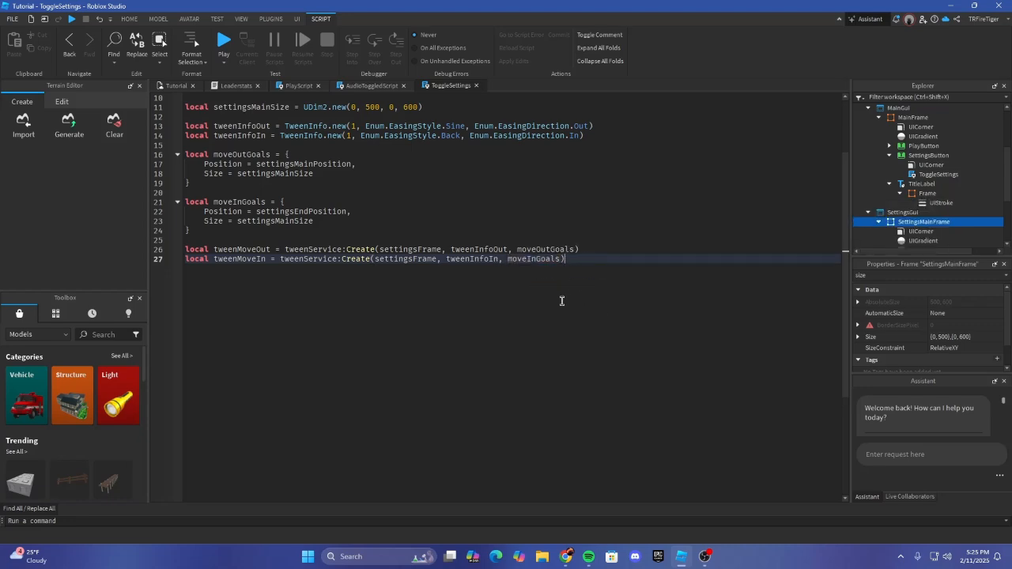
key(ctrl+s)
scroll(545, 320, up, 2)
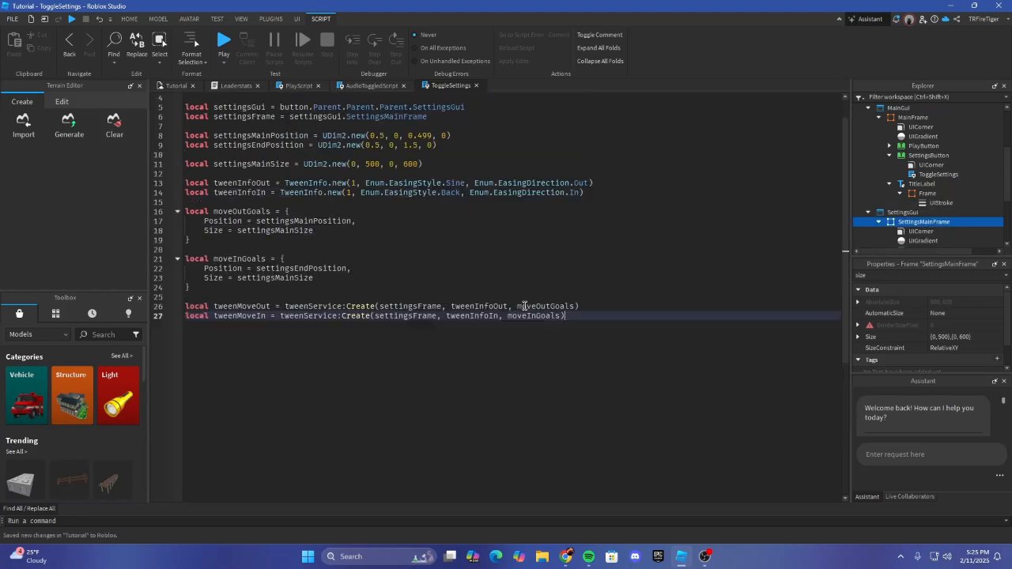
Step: Connect an empty function to button.MouseButton1Click one blank line below the tween declarations, closed with end)
key(Return)
key(Return)
text(button.)
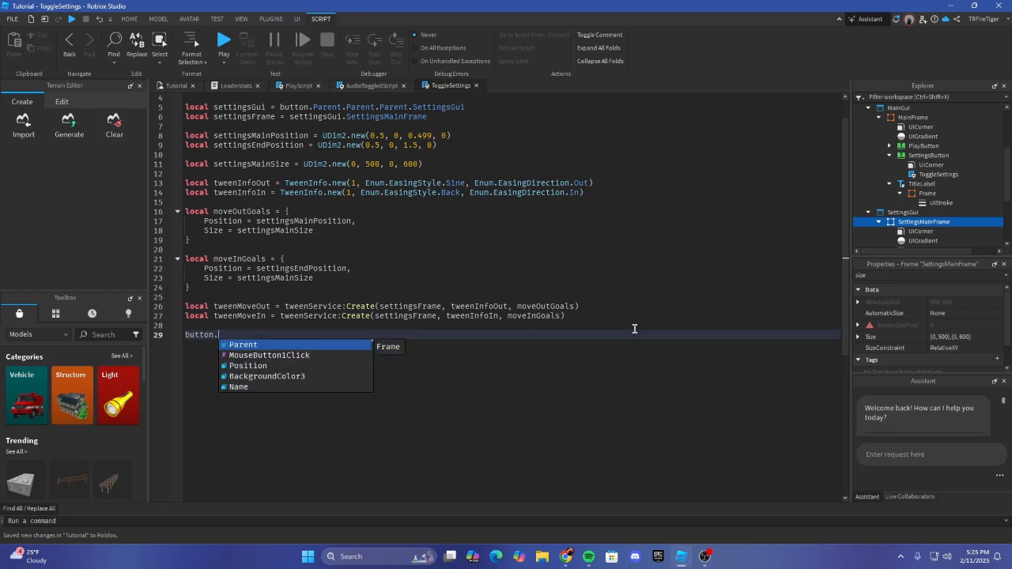
text(p)
key(BackSpace)
text(MouseButton1Click)
key(Tab)
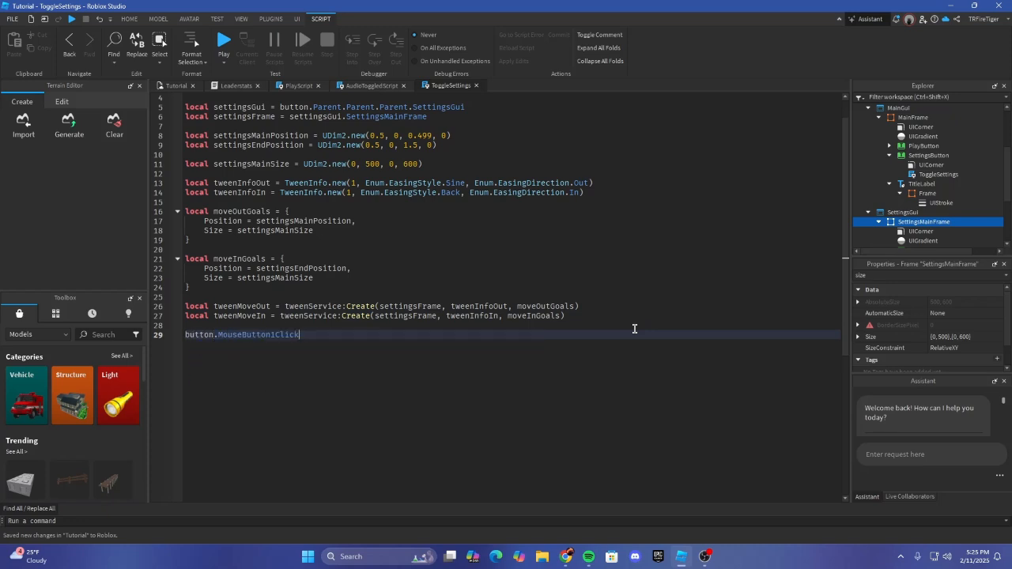
text(:Connect(function()))
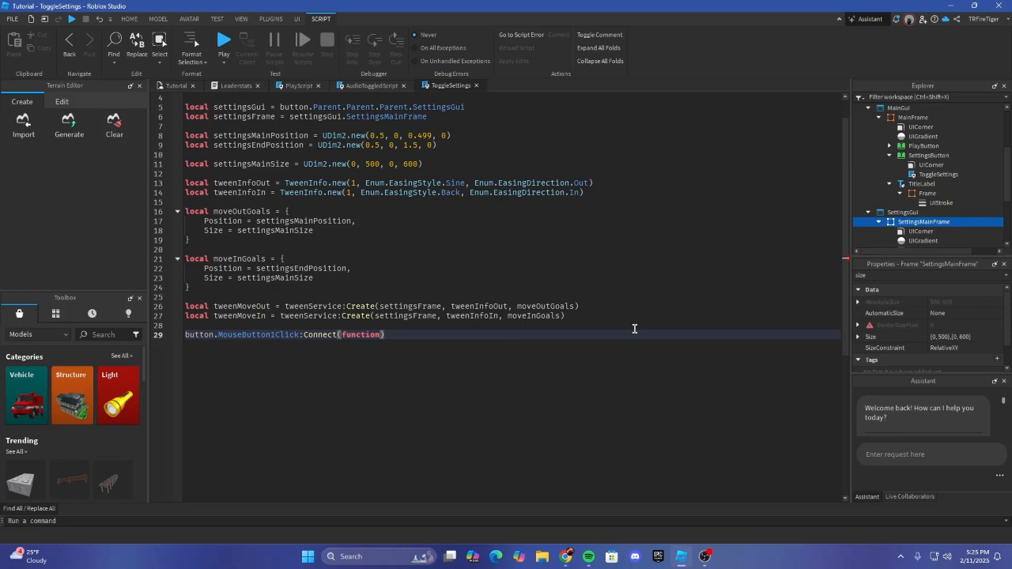
key(Return)
right_click(597, 322)
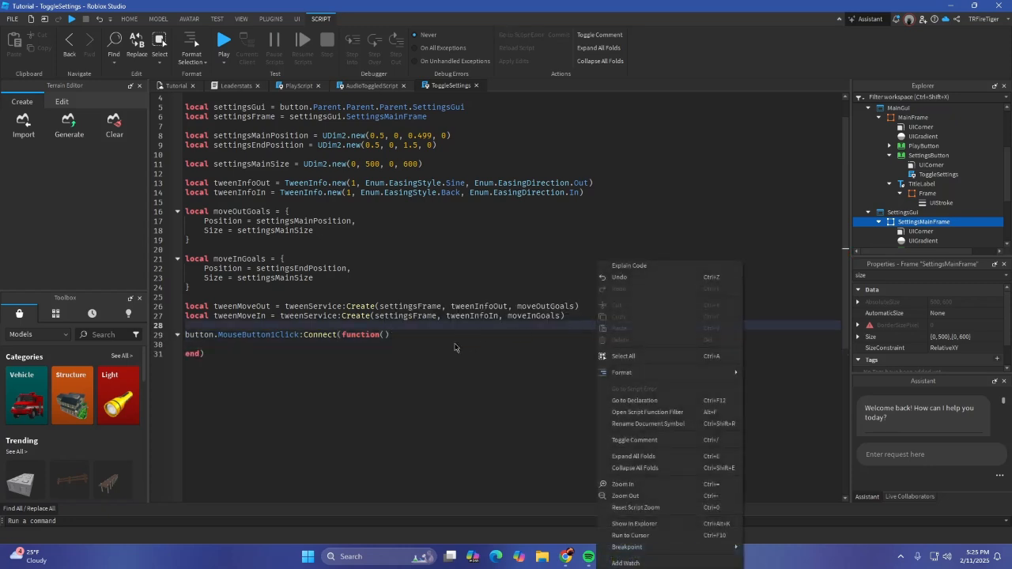
Step: Inside the MouseButton1Click function, call tweenMoveOut:Play() followed by wait(1) on the next line
click(418, 346)
scroll(429, 343, up, 1)
scroll(431, 350, down, 2)
scroll(430, 351, up, 2)
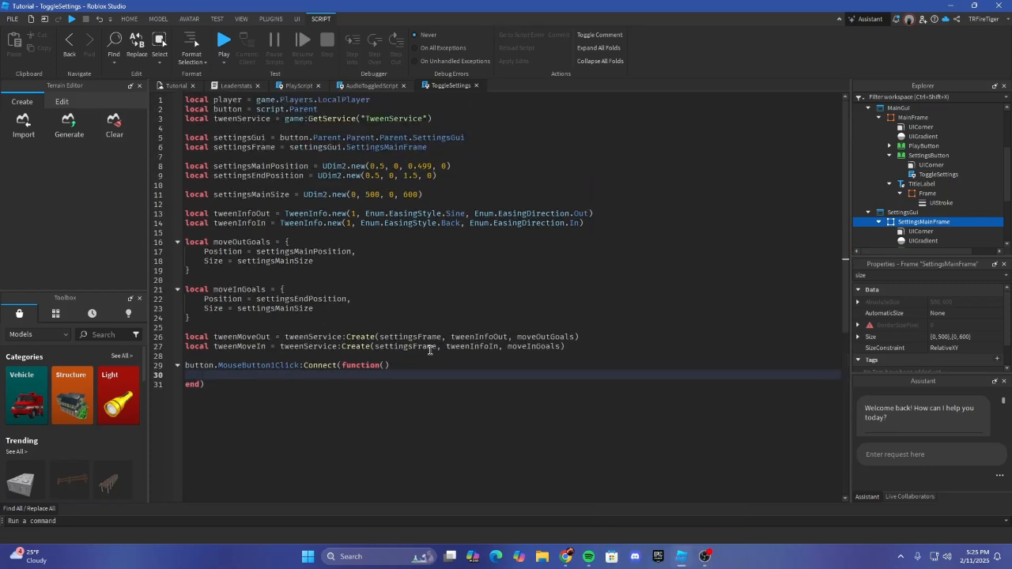
scroll(428, 345, down, 2)
scroll(428, 345, up, 2)
scroll(445, 327, down, 1)
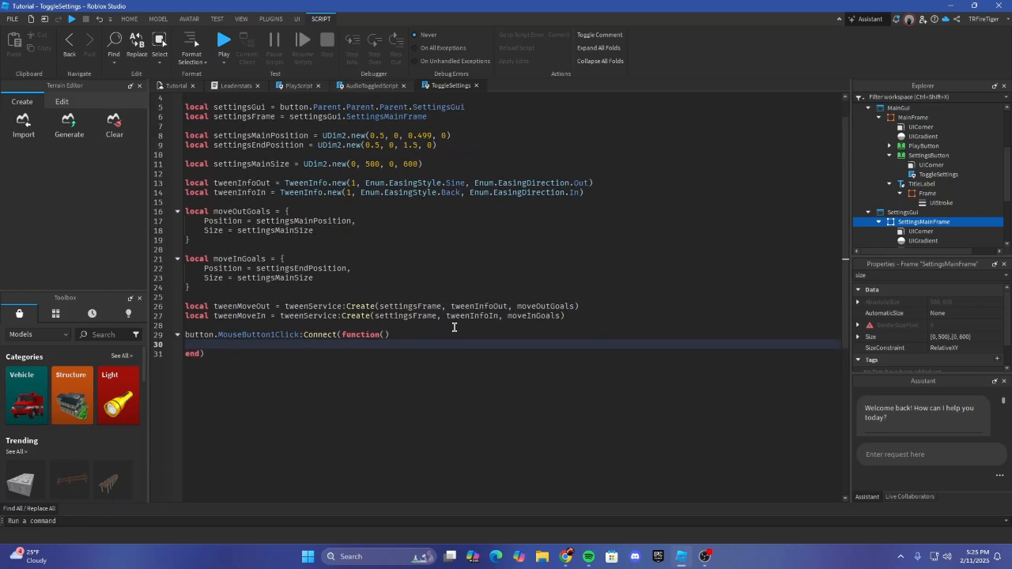
text(tweenMoveOut:Play()
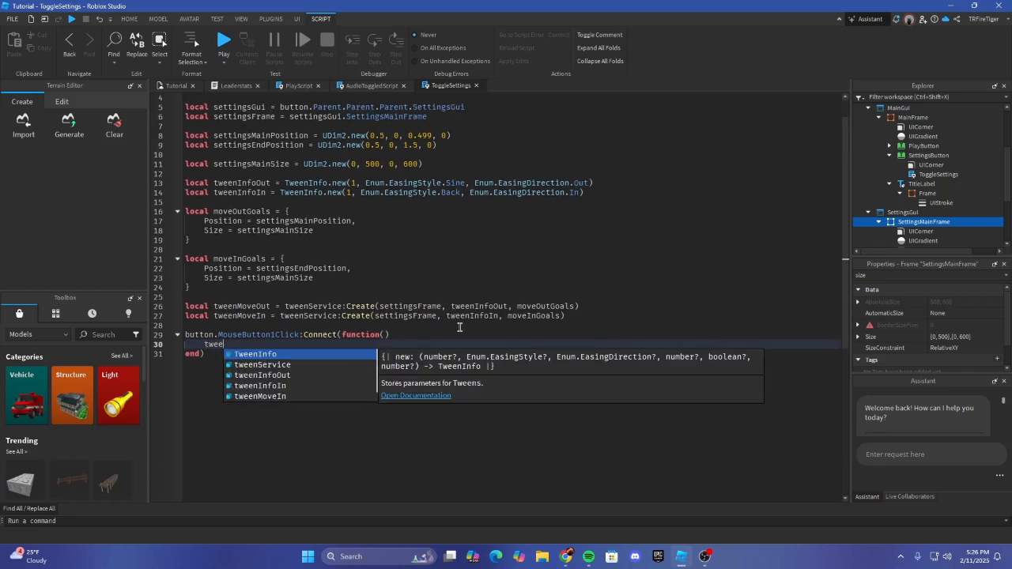
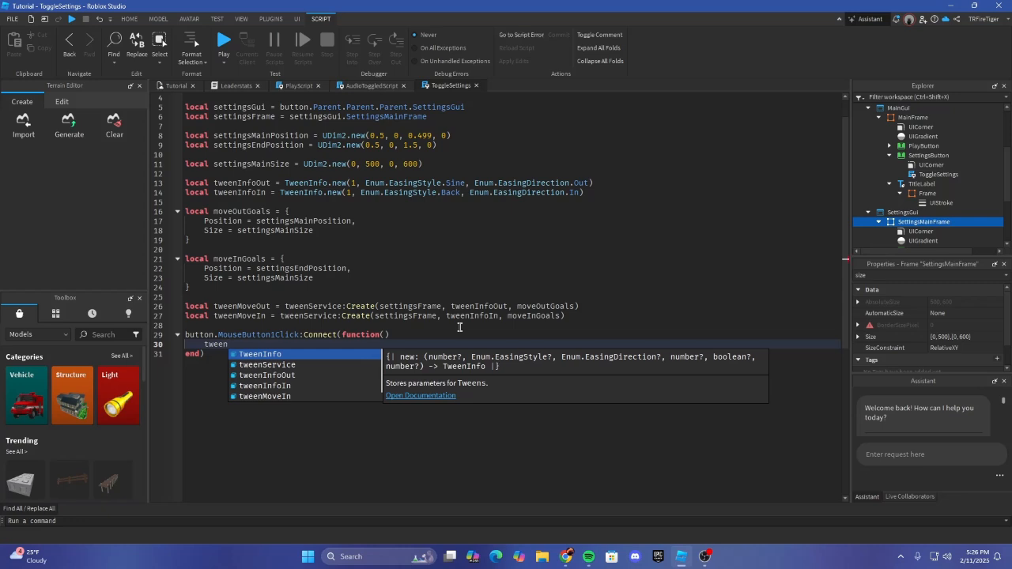
text(MoveOut)
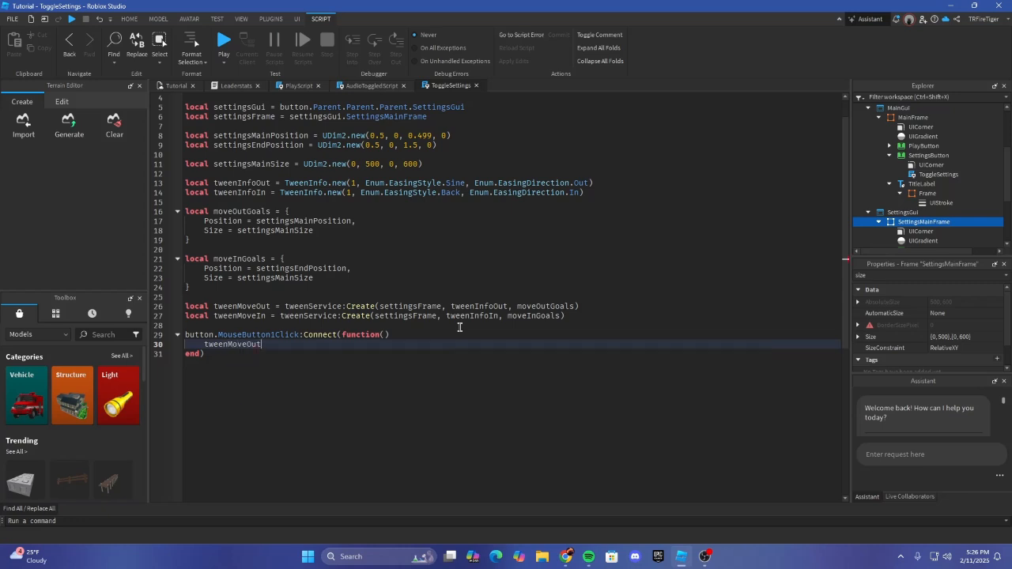
text(:Play())
key(Return)
text(w)
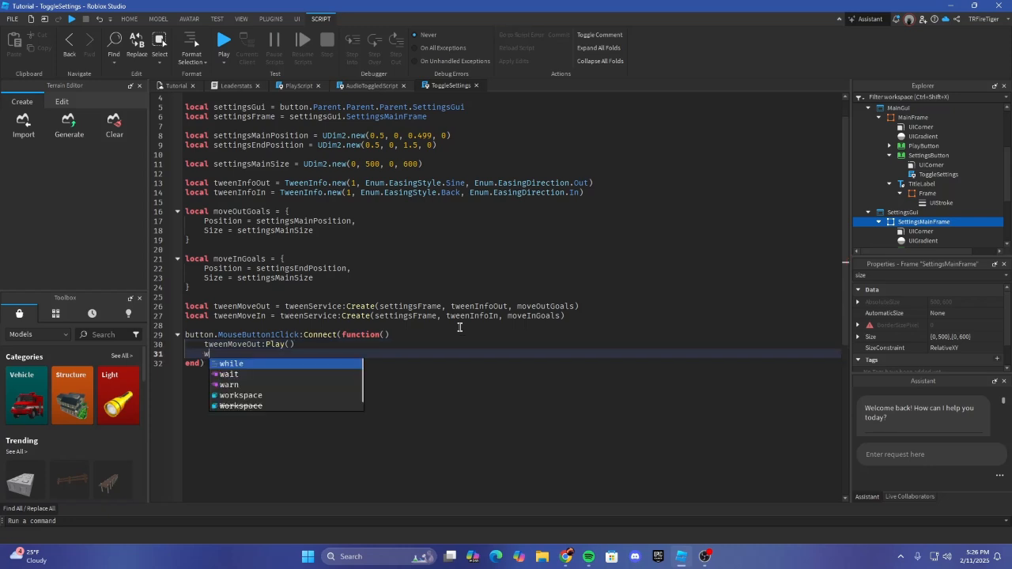
text(ait(1))
Step: Insert settingsGui.Enabled = true as the first line of the click function, above tweenMoveOut:Play()
key(Up)
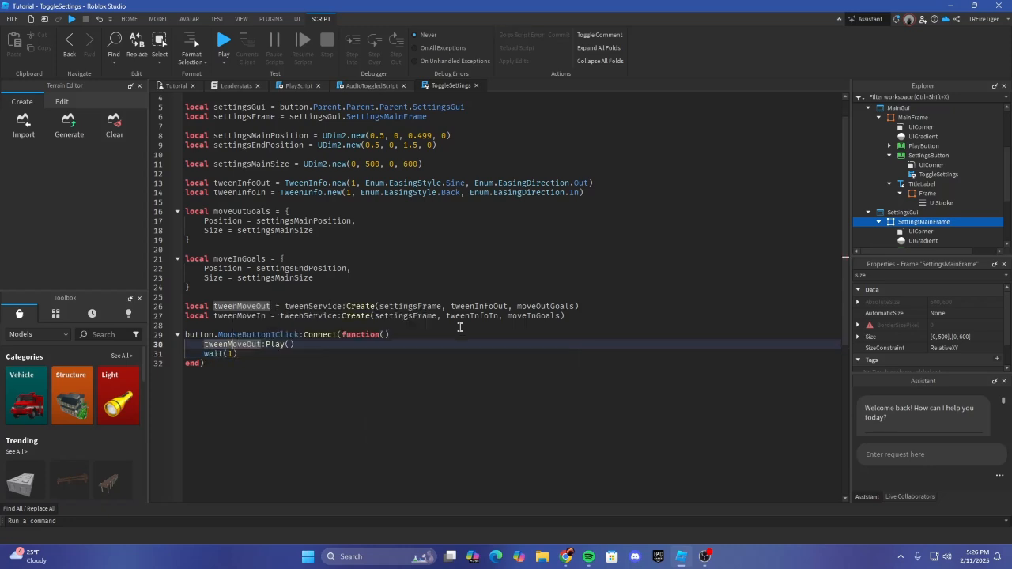
key(Home)
key(Return)
key(Up)
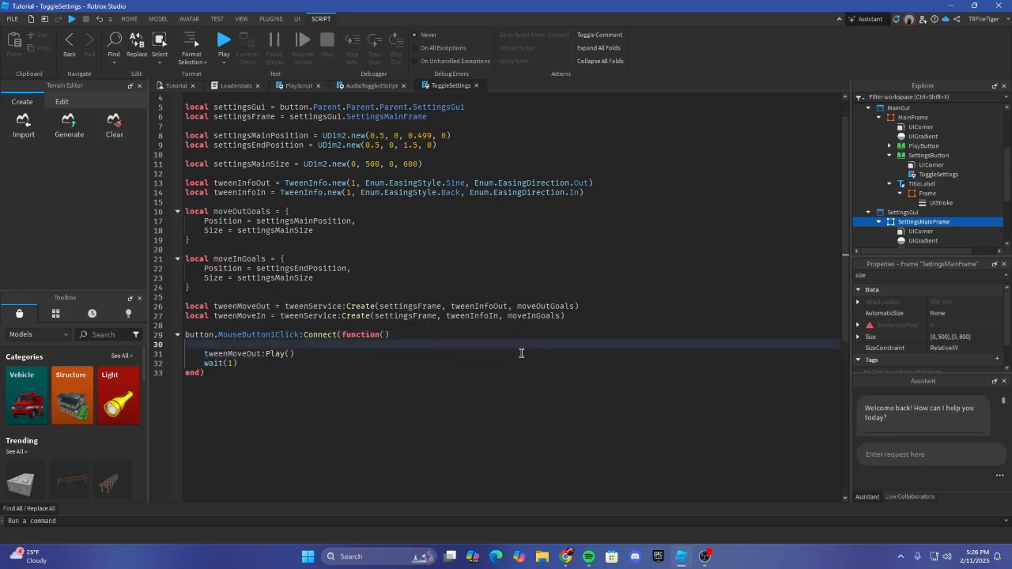
text(sett)
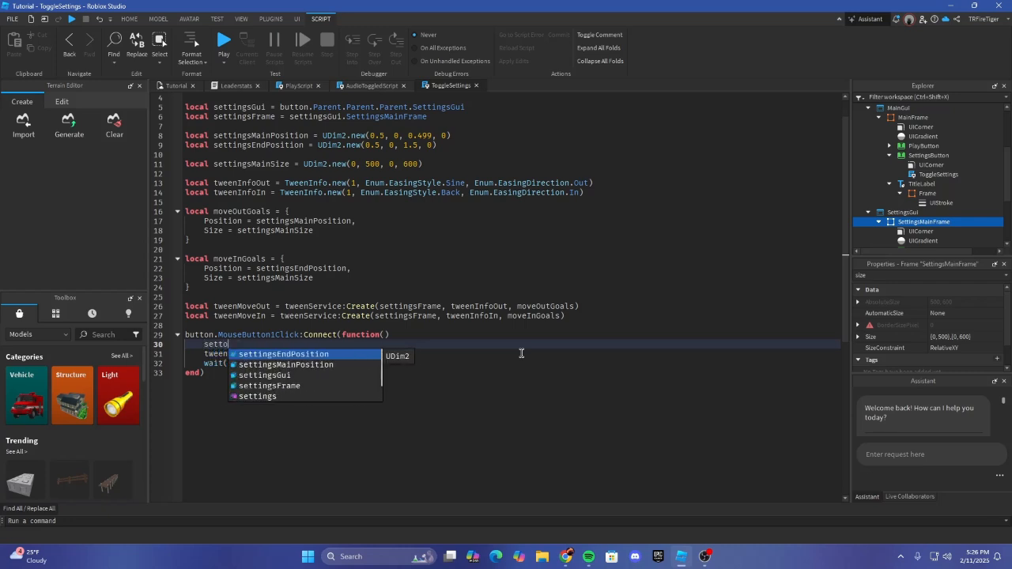
text(ingsGui.Enabled = )
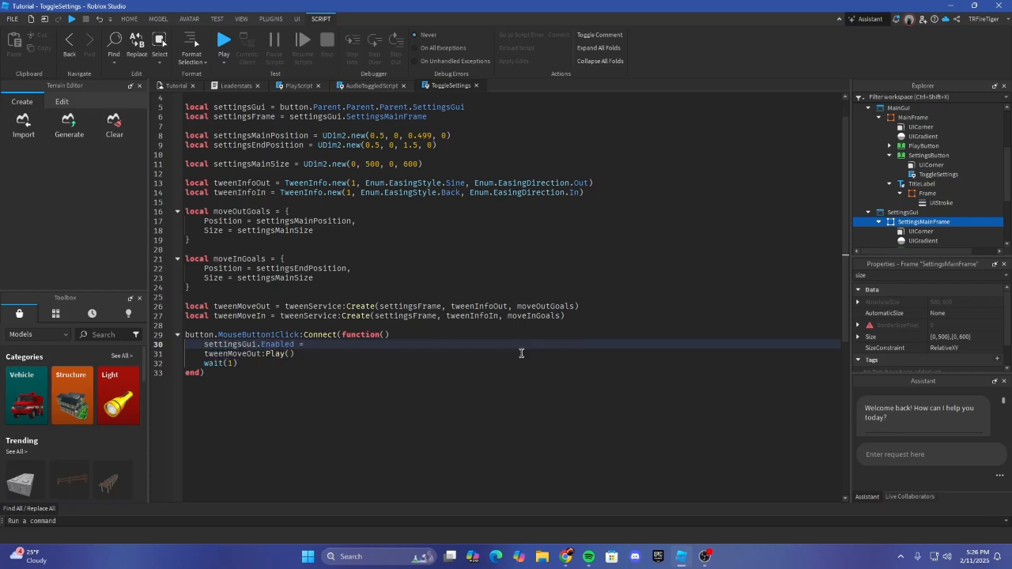
text(true)
click(500, 325)
click(499, 334)
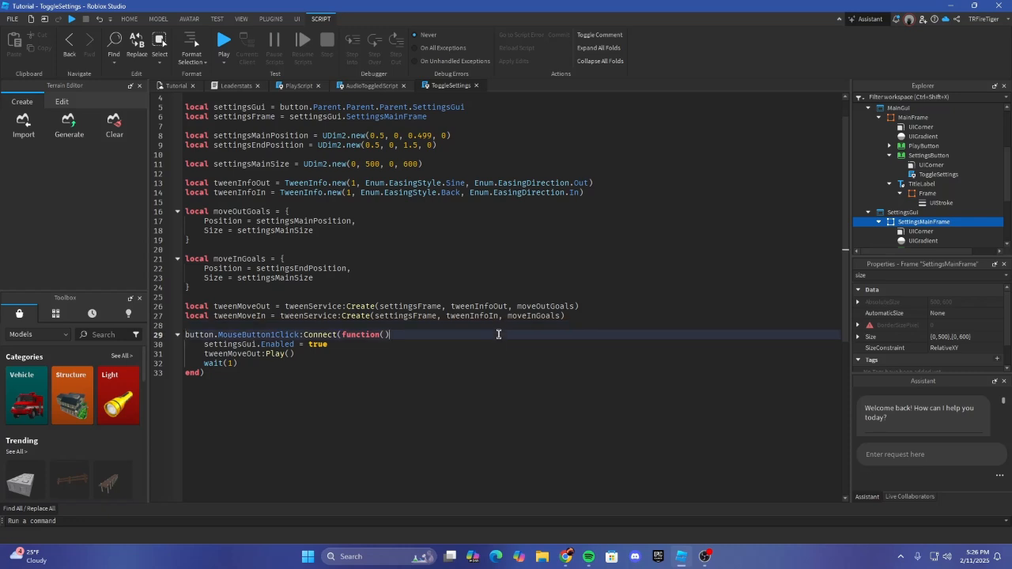
scroll(499, 334, up, 1)
click(411, 288)
click(421, 258)
click(430, 300)
click(416, 306)
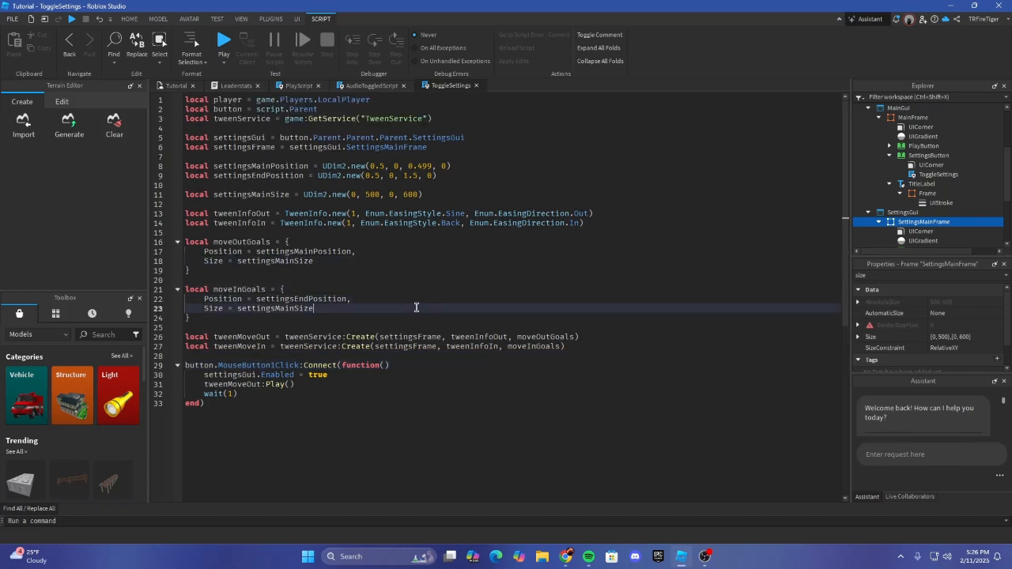
click(582, 199)
click(559, 165)
click(551, 150)
click(514, 186)
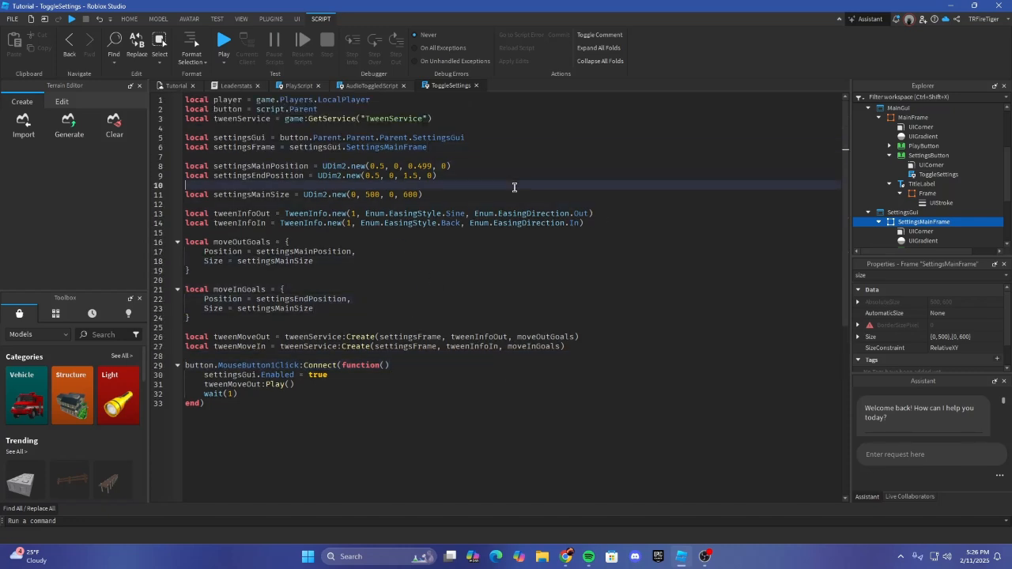
Step: Add settingsFrame.Position = settingsEndPosition one blank line below the settingsEndPosition declaration and save the changes
click(516, 175)
key(Return)
key(Return)
text(setting)
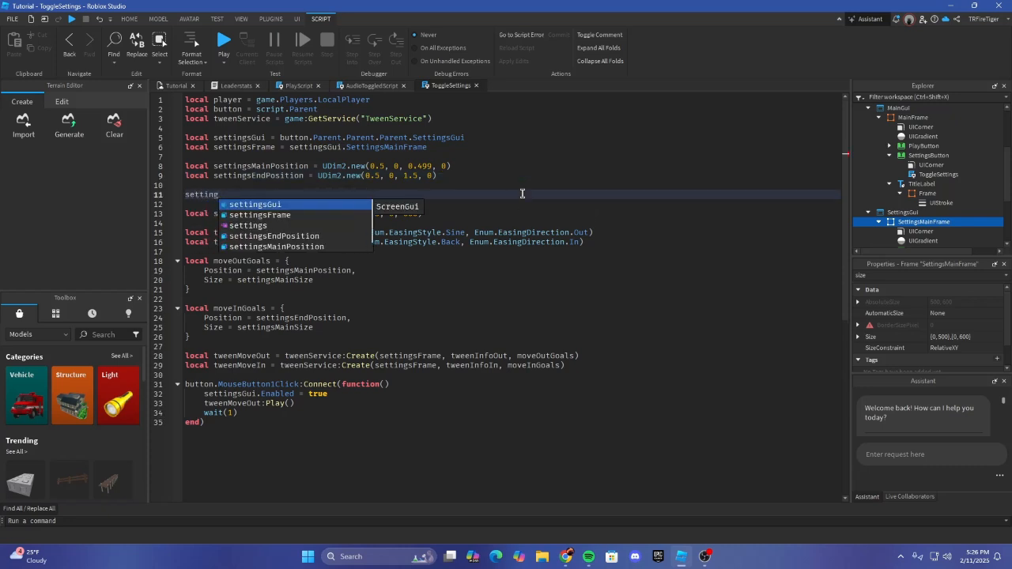
key(Down)
key(Tab)
text(.Position = )
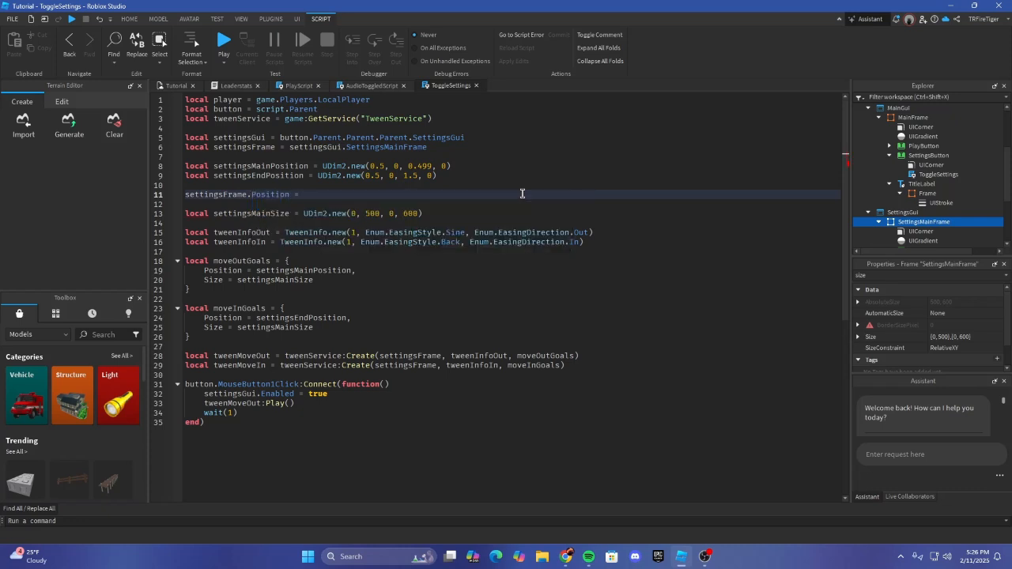
text(setting)
key(Tab)
click(485, 224)
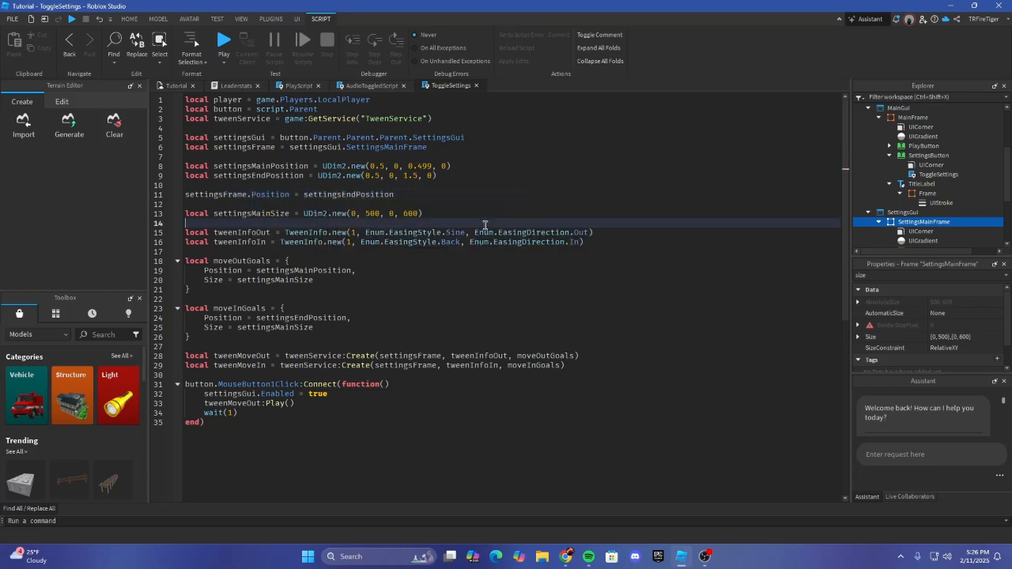
scroll(445, 290, down, 1)
click(420, 355)
click(411, 364)
scroll(393, 332, up, 1)
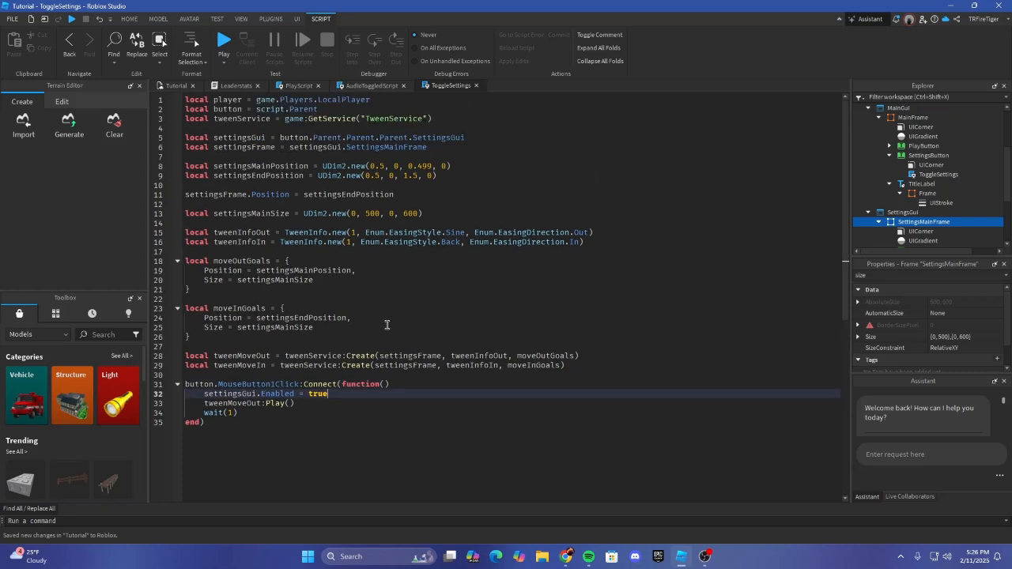
click(419, 187)
click(416, 203)
scroll(373, 277, down, 4)
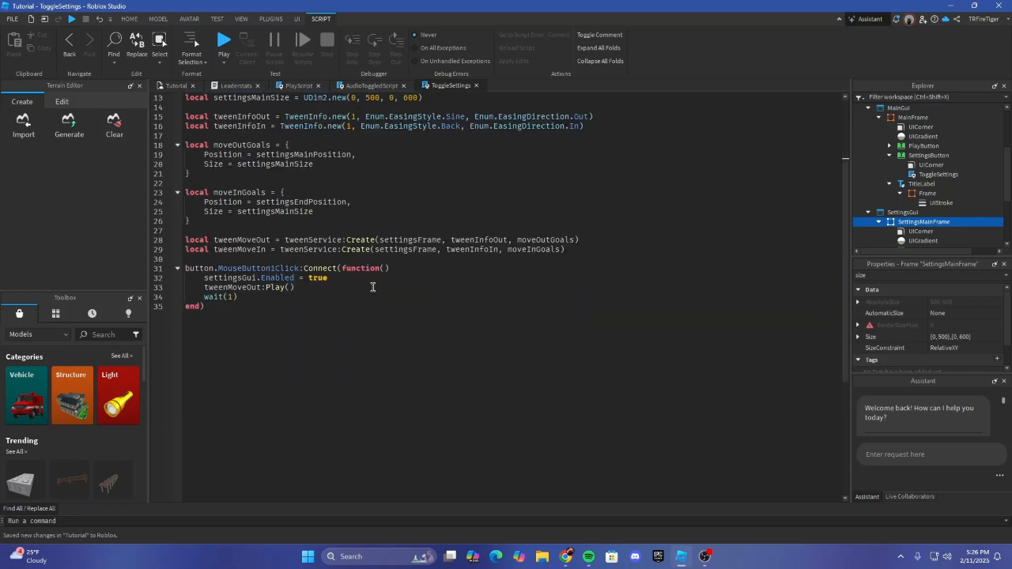
click(373, 287)
scroll(370, 281, up, 2)
scroll(369, 296, up, 2)
scroll(368, 302, down, 3)
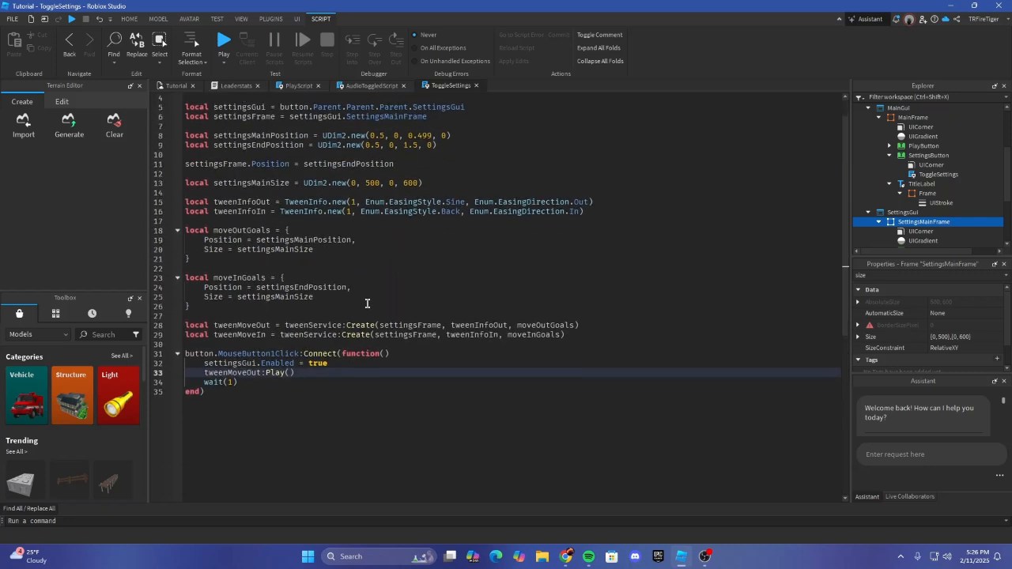
scroll(355, 318, up, 3)
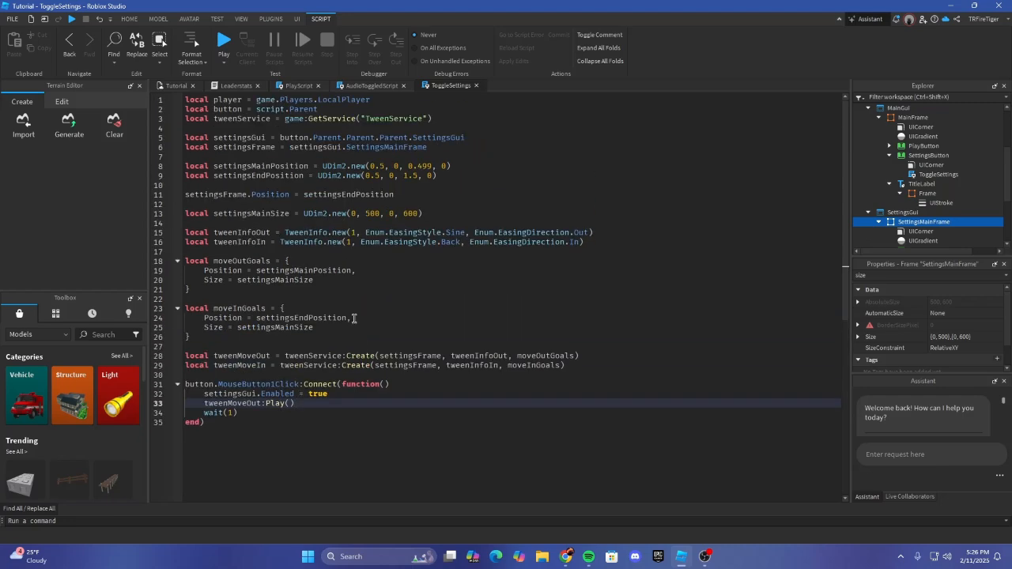
click(349, 299)
click(353, 317)
click(353, 323)
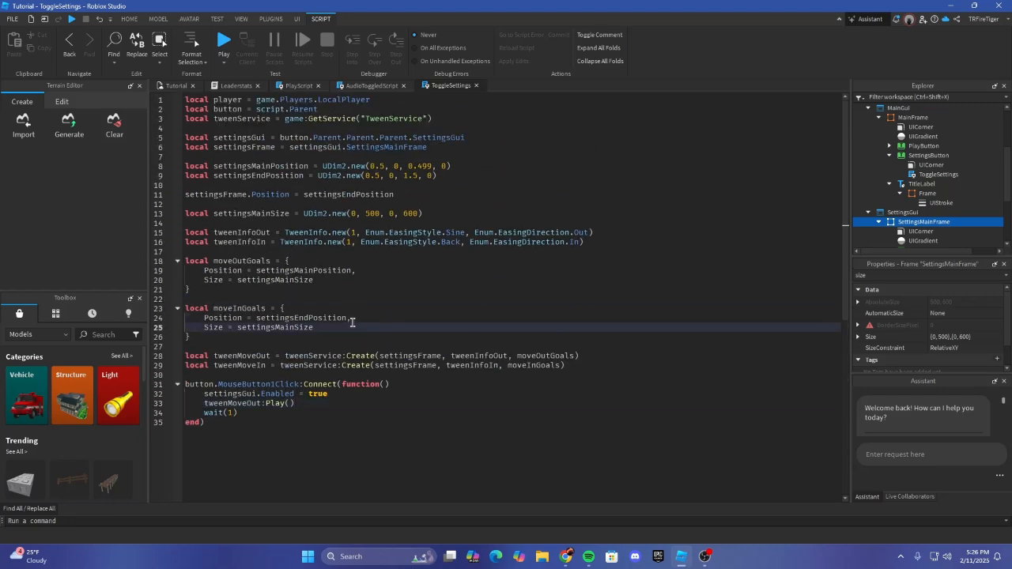
click(345, 334)
Step: Playtest the game, open the settings menu with the Settings button, toggle Play Audio several times, and stop the test
click(176, 86)
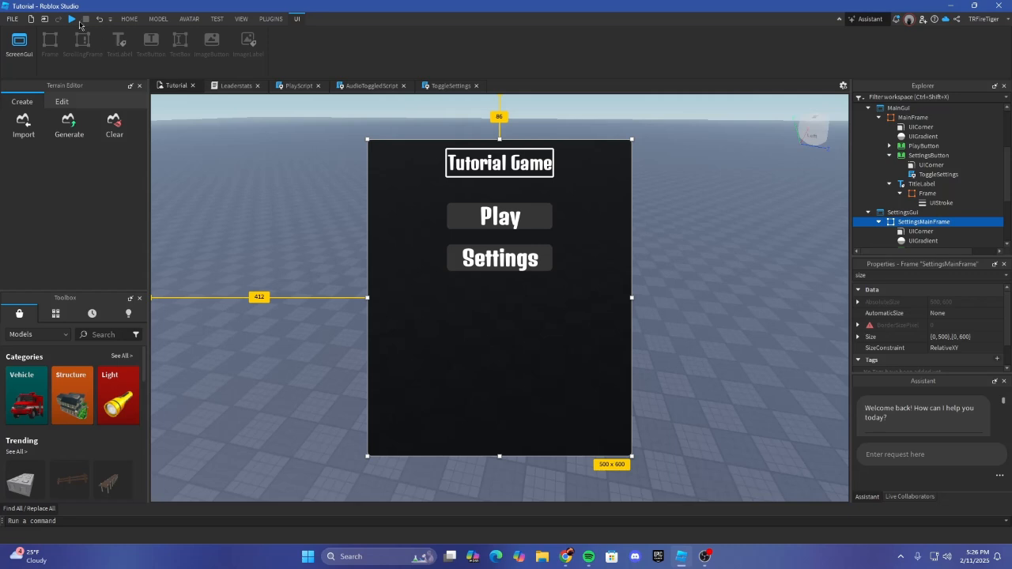
click(71, 19)
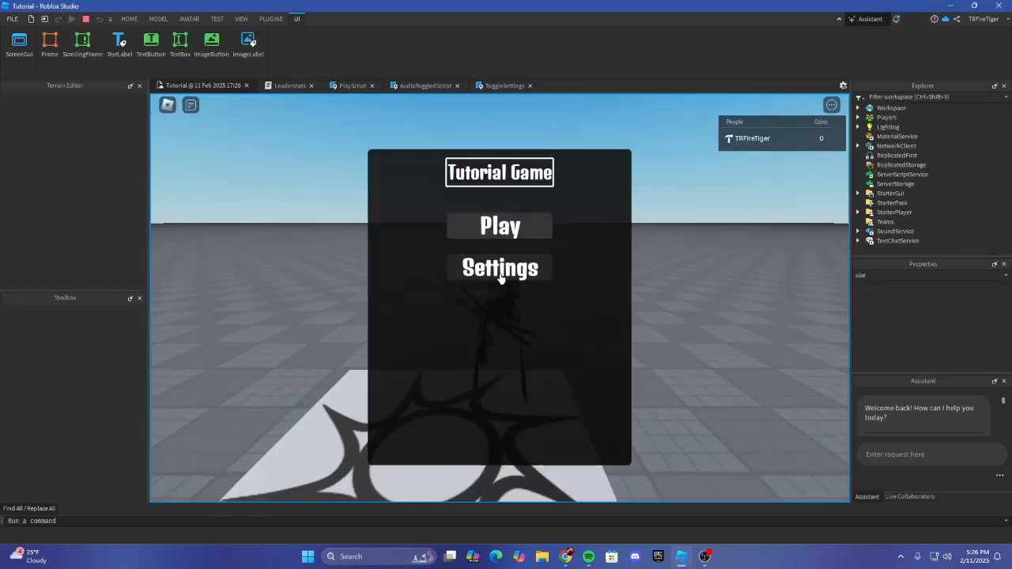
click(505, 267)
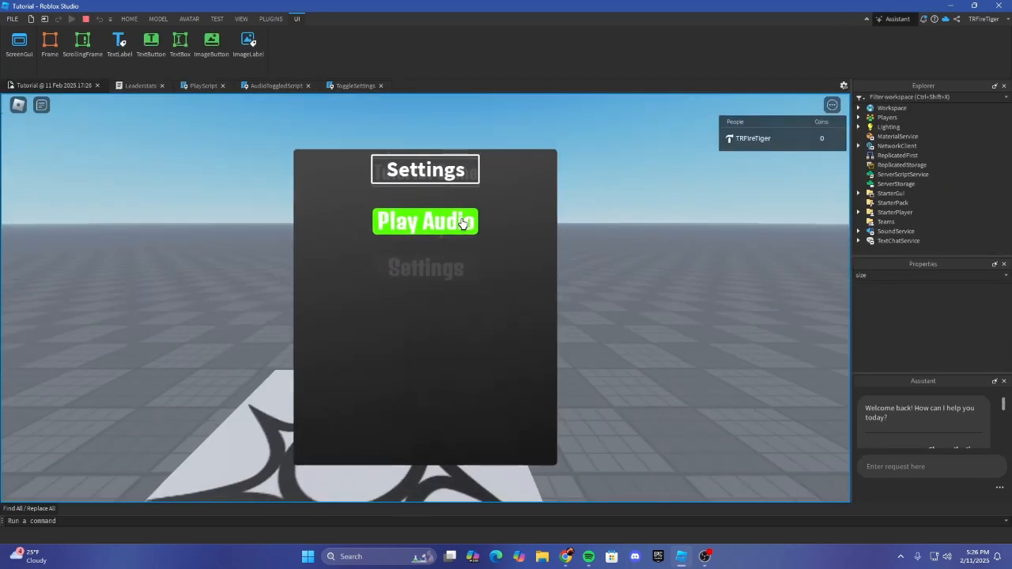
click(462, 224)
click(456, 228)
click(476, 223)
click(469, 219)
click(377, 224)
click(352, 85)
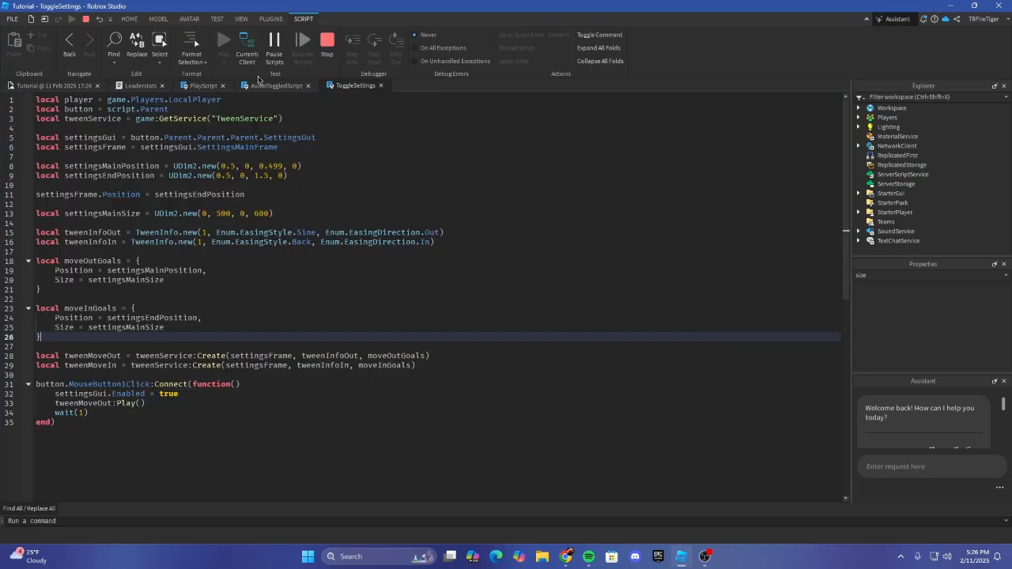
click(327, 41)
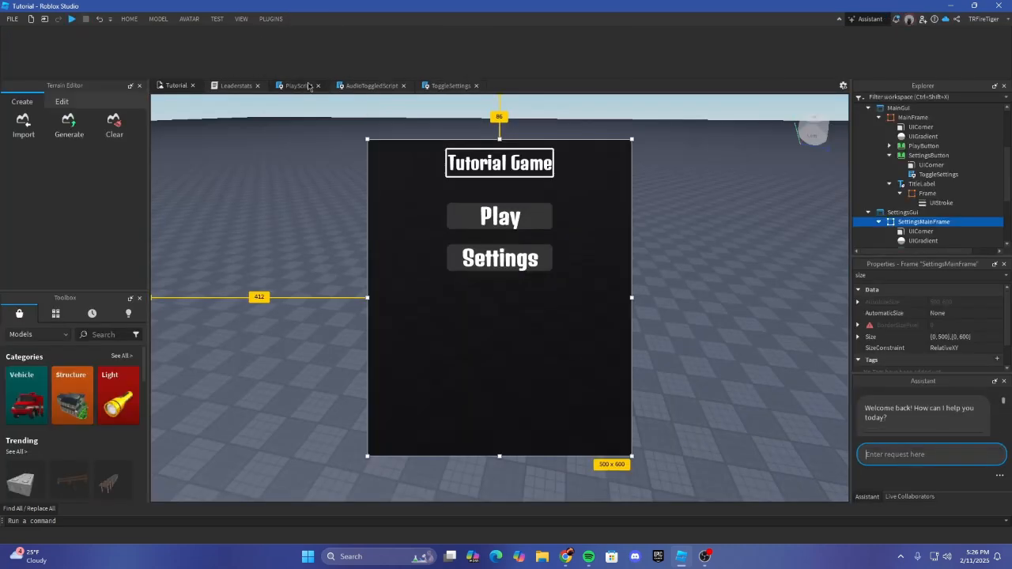
Step: Review PlayScript and bring up AudioToggledScript
click(310, 86)
click(444, 168)
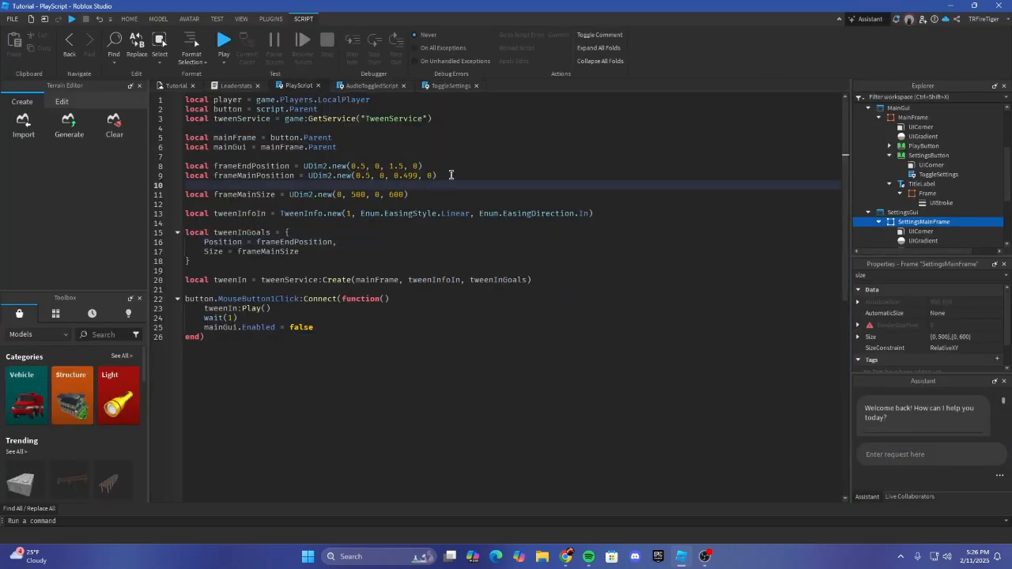
click(348, 86)
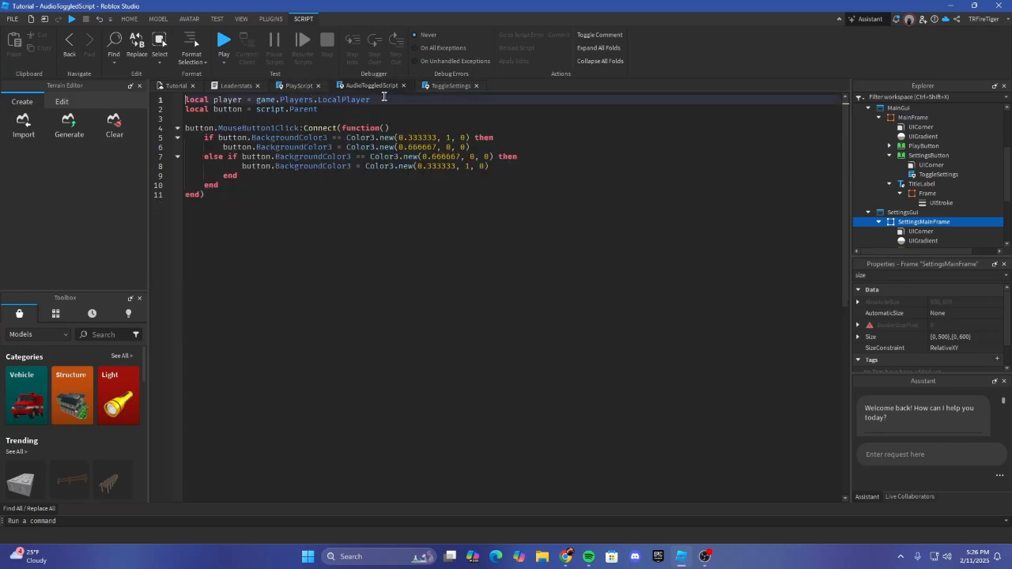
Step: Select PlayAudioButton under SettingsMainFrame and clear the "size" property filter
scroll(955, 212, down, 1)
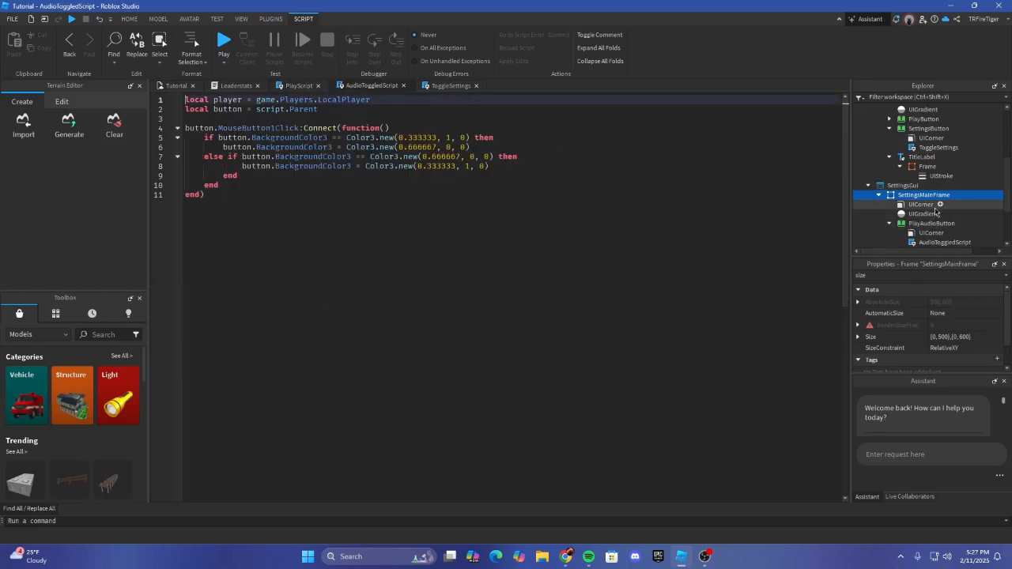
scroll(957, 209, down, 1)
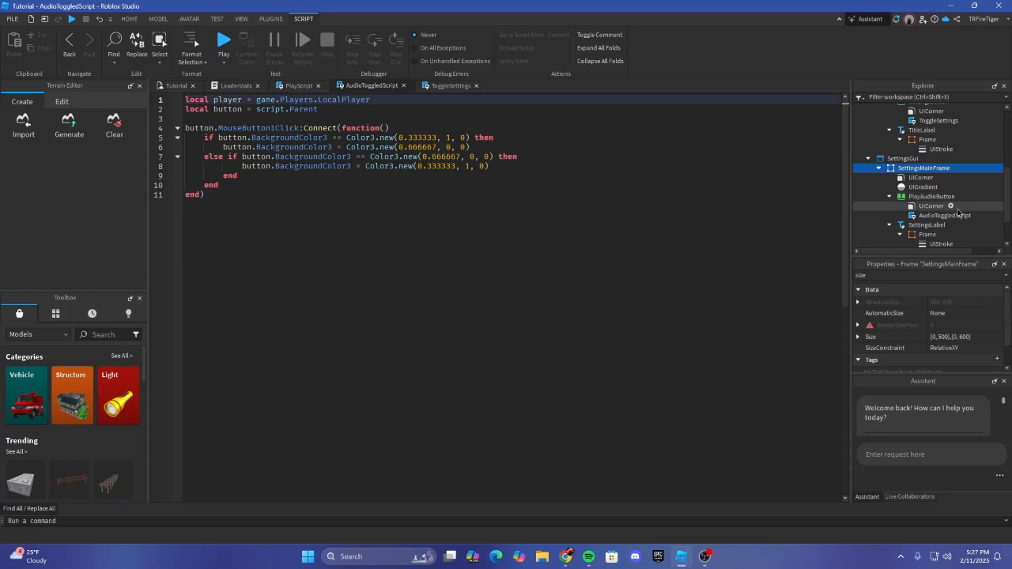
scroll(933, 199, down, 2)
click(923, 149)
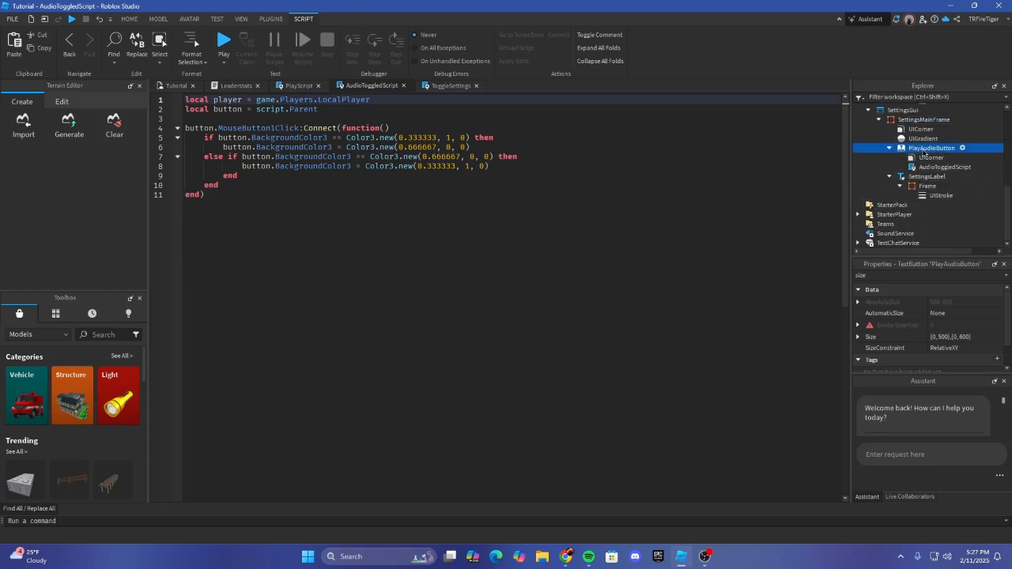
scroll(915, 324, down, 3)
scroll(915, 324, up, 2)
click(896, 274)
key(BackSpace)
key(BackSpace)
key(BackSpace)
key(BackSpace)
scroll(957, 354, down, 2)
Step: Examine the BackgroundColor3 value of PlayAudioButton in the colour picker, leaving the colour as it is
click(934, 289)
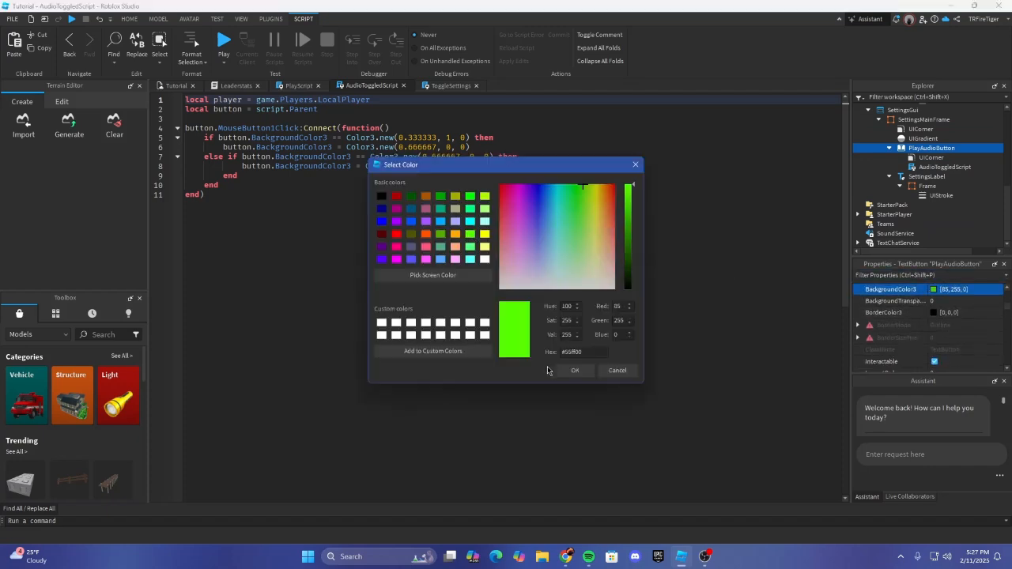
click(574, 370)
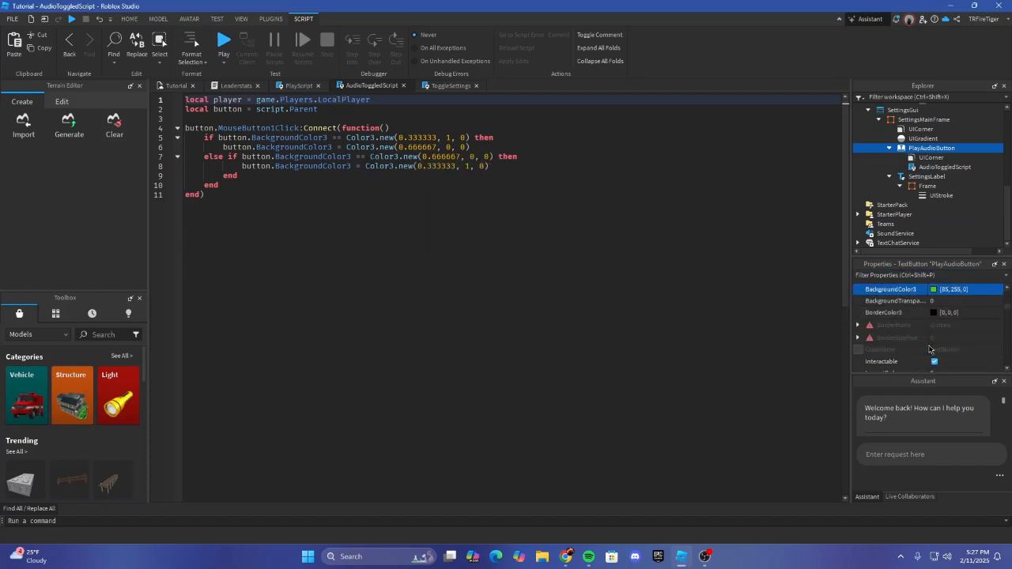
scroll(929, 349, up, 2)
click(965, 322)
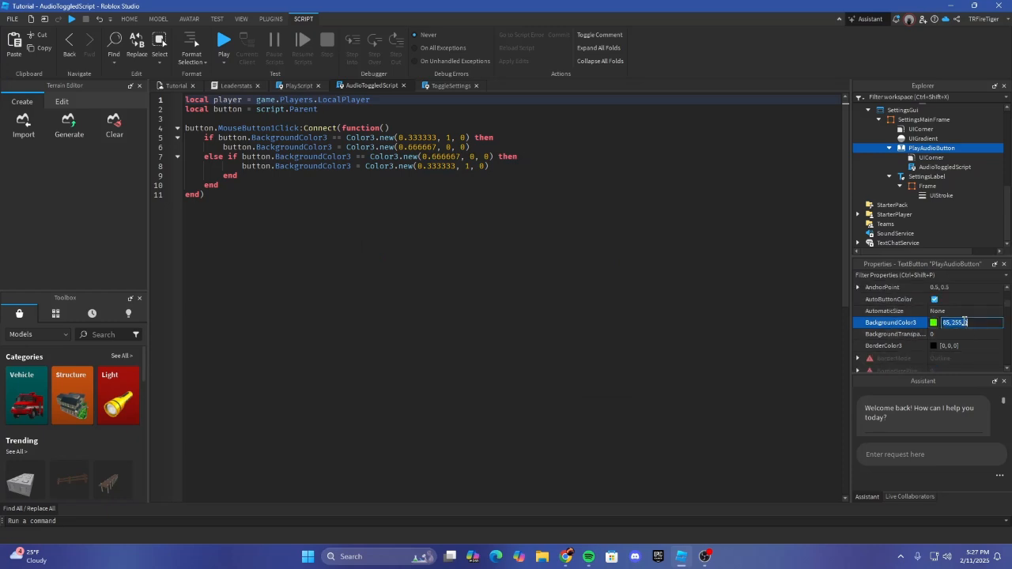
click(934, 324)
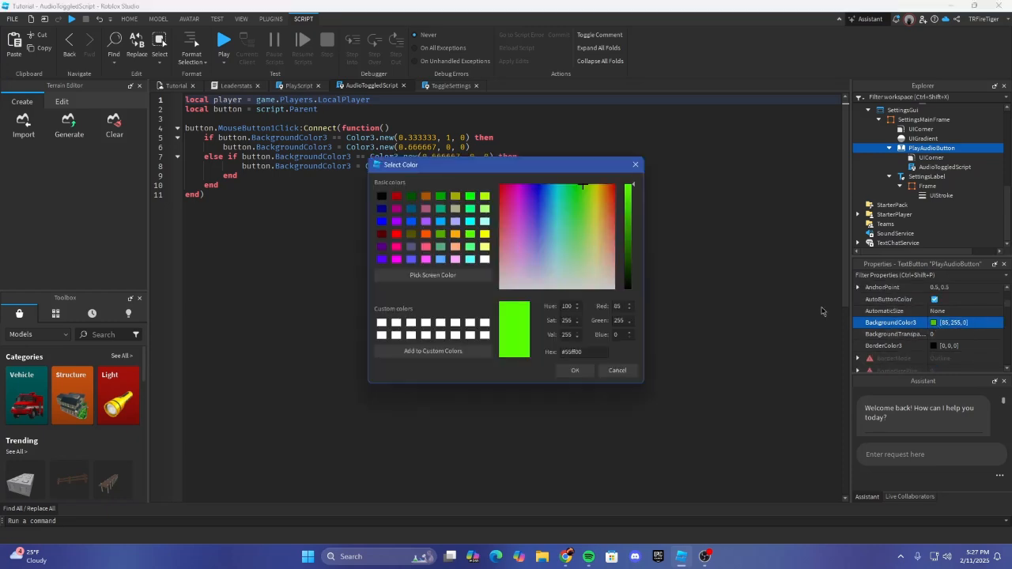
drag(537, 169, 567, 194)
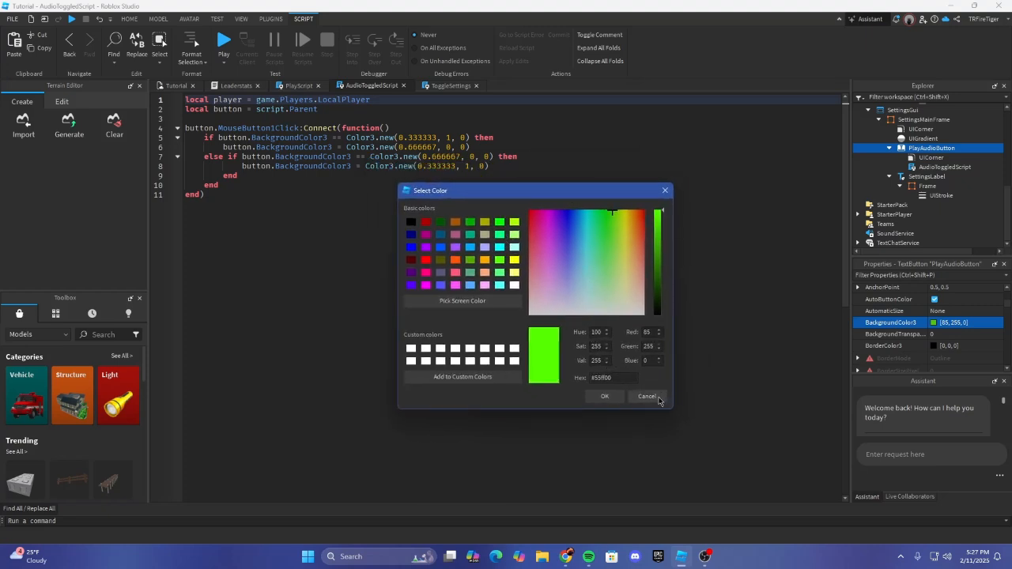
click(621, 380)
click(647, 397)
Step: Compare the Color3 values in AudioToggledScript's if and else if conditions with PlayAudioButton's BackgroundColor3 in the colour picker
click(522, 156)
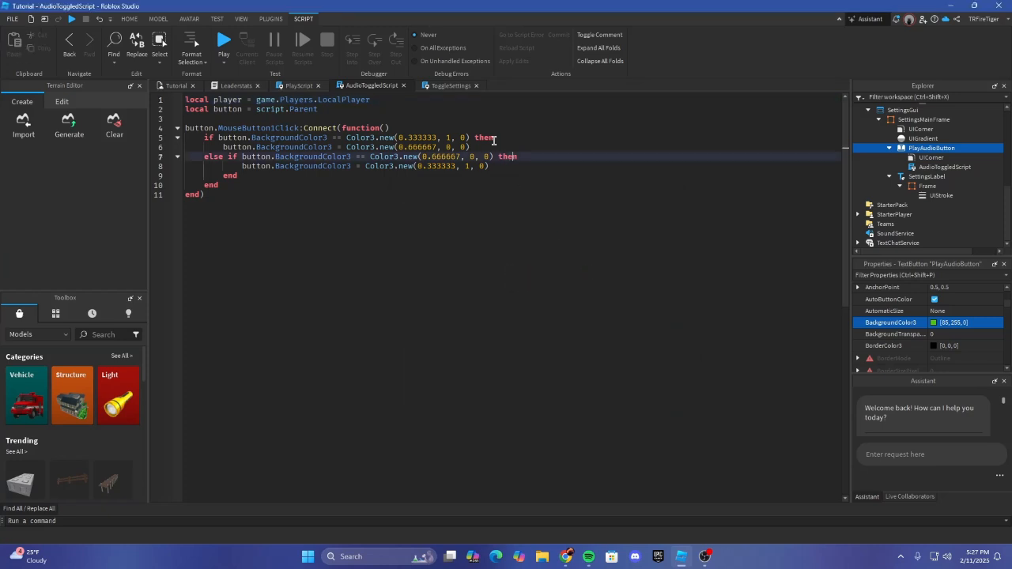
click(508, 141)
click(466, 138)
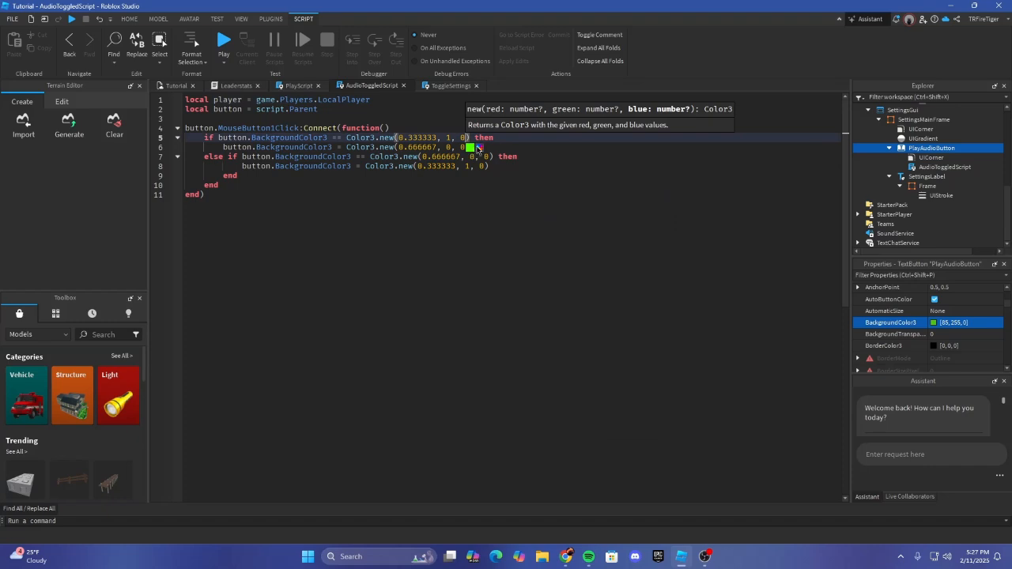
click(470, 147)
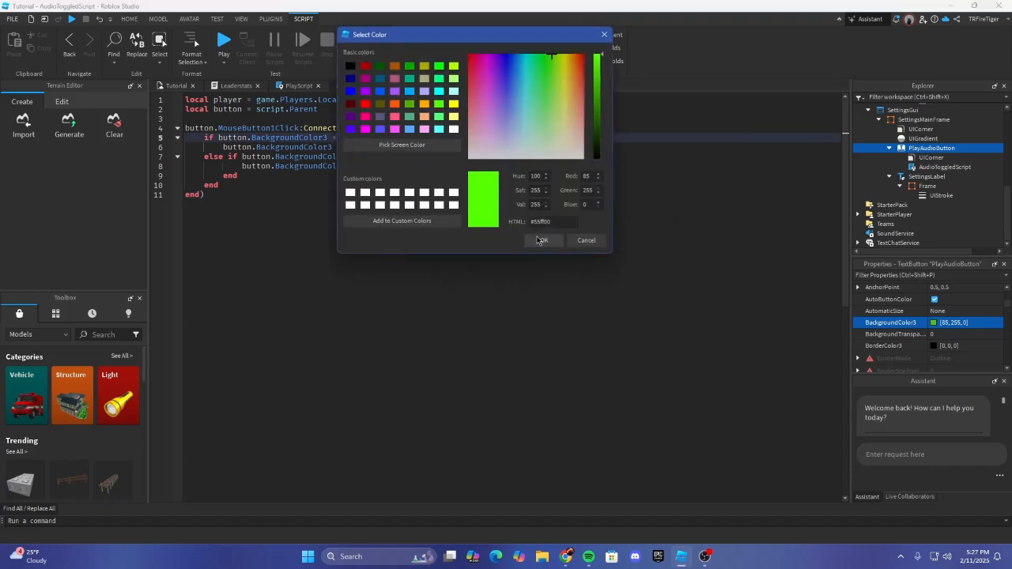
drag(529, 37, 395, 87)
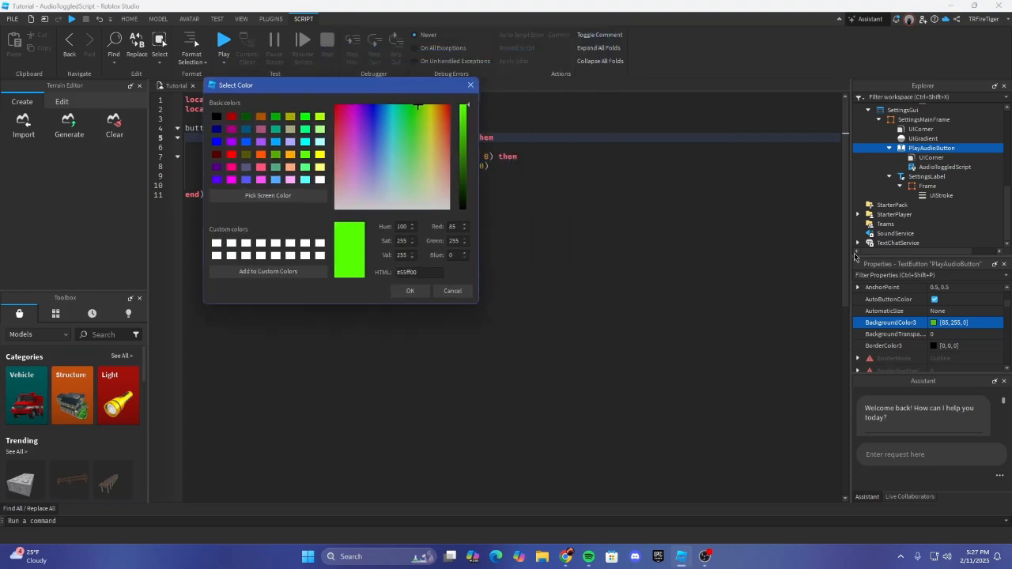
click(449, 291)
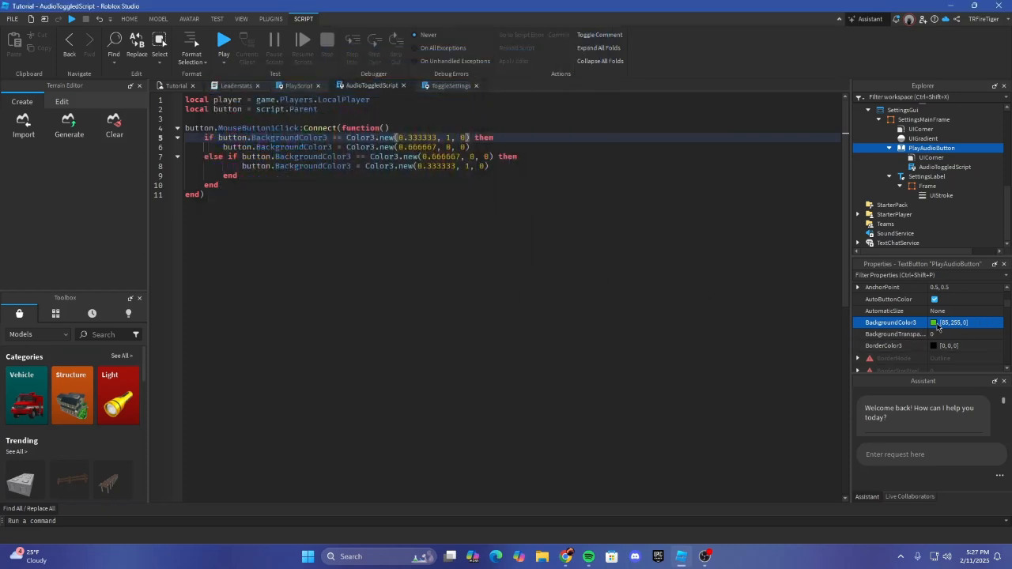
click(938, 325)
click(616, 370)
click(492, 155)
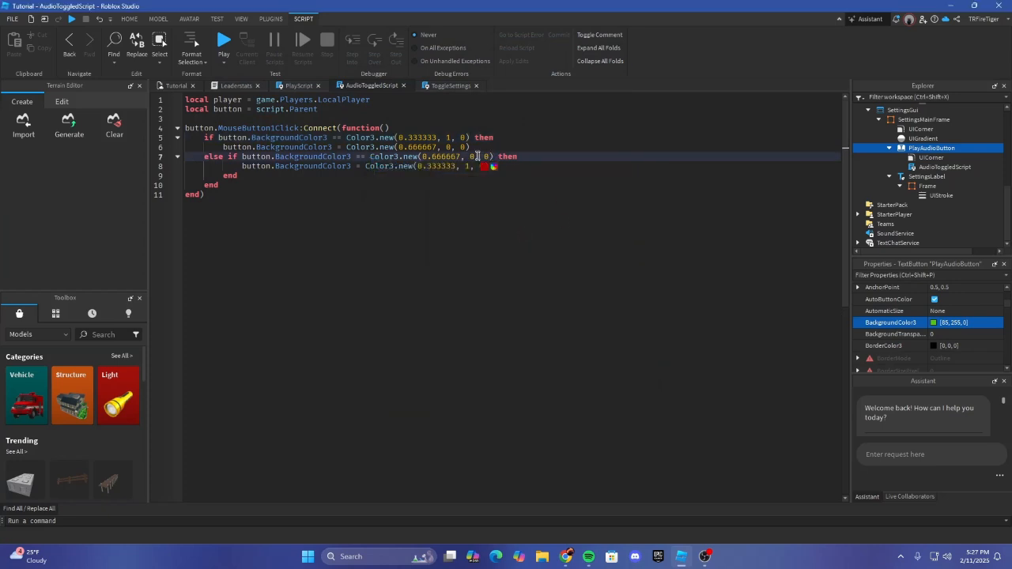
click(503, 166)
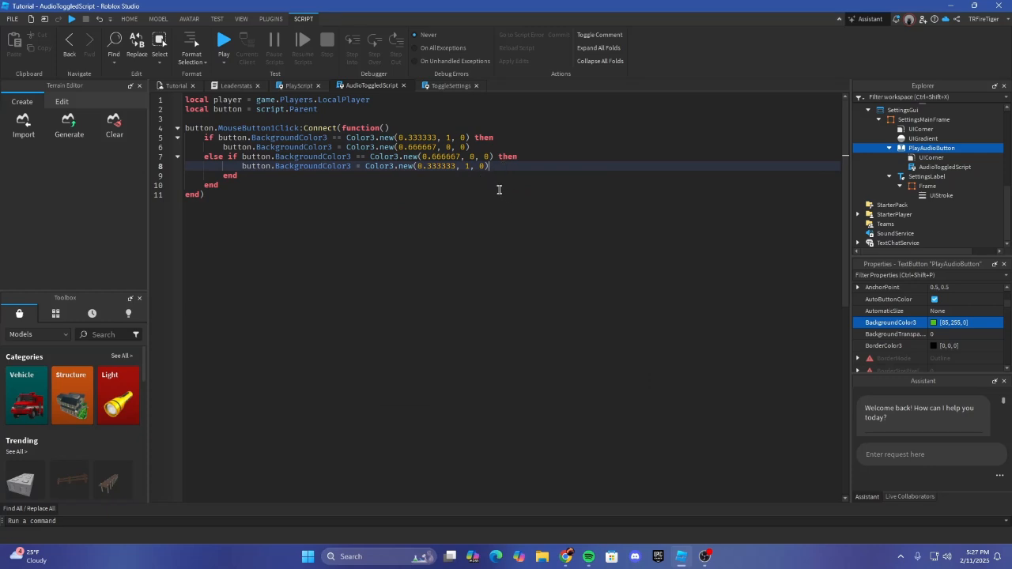
click(414, 127)
click(362, 106)
click(399, 121)
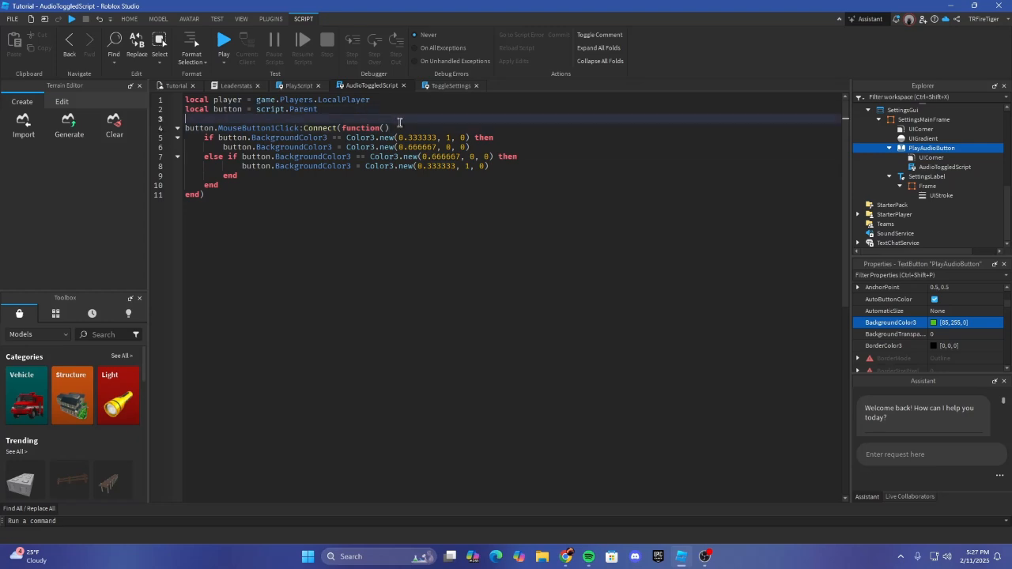
click(400, 124)
Step: Look through the Tutorial viewport and the Leaderstats, PlayScript, AudioToggledScript and ToggleSettings scripts
click(439, 86)
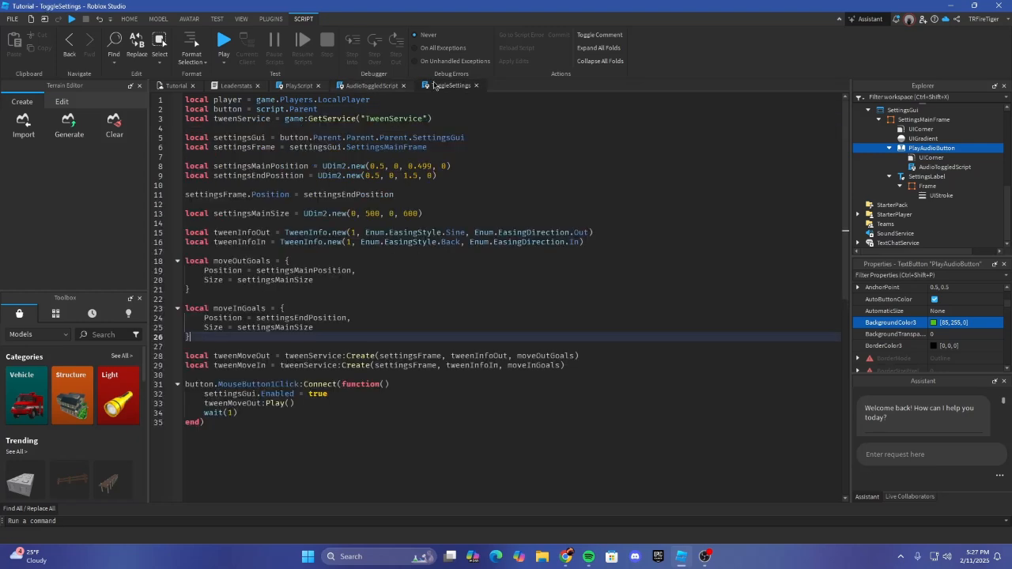
click(370, 85)
click(443, 85)
click(229, 85)
click(176, 86)
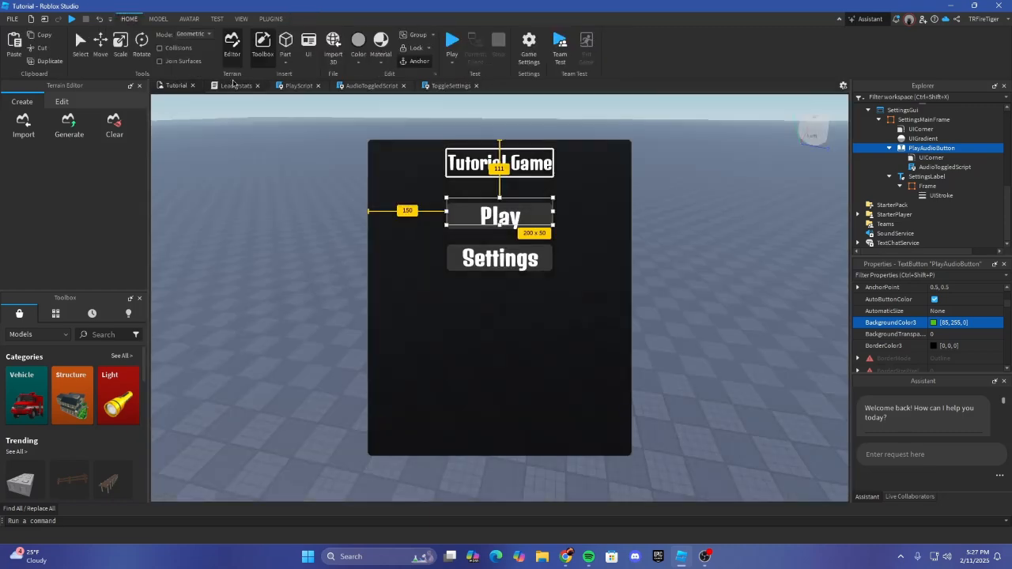
click(232, 85)
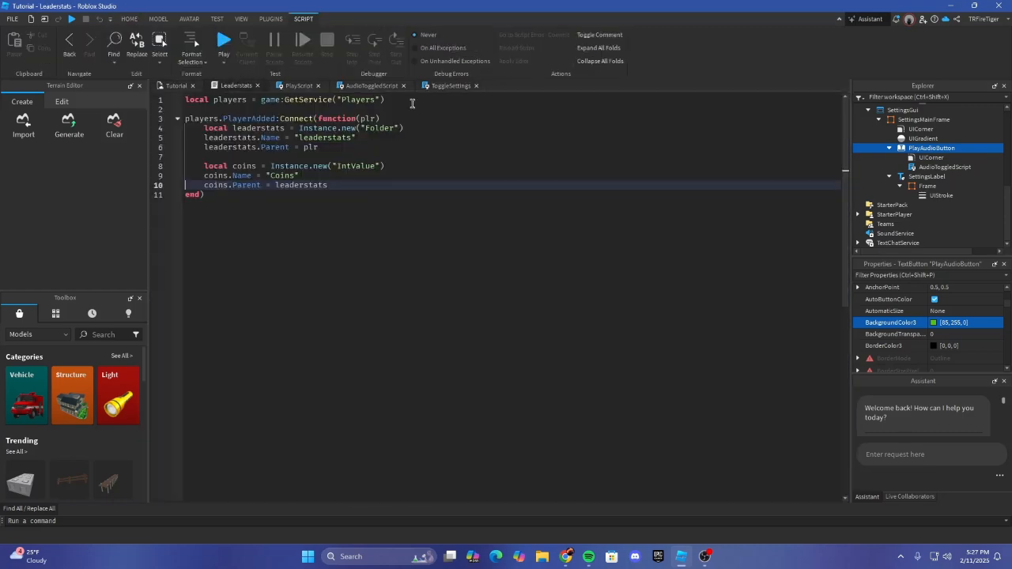
click(301, 86)
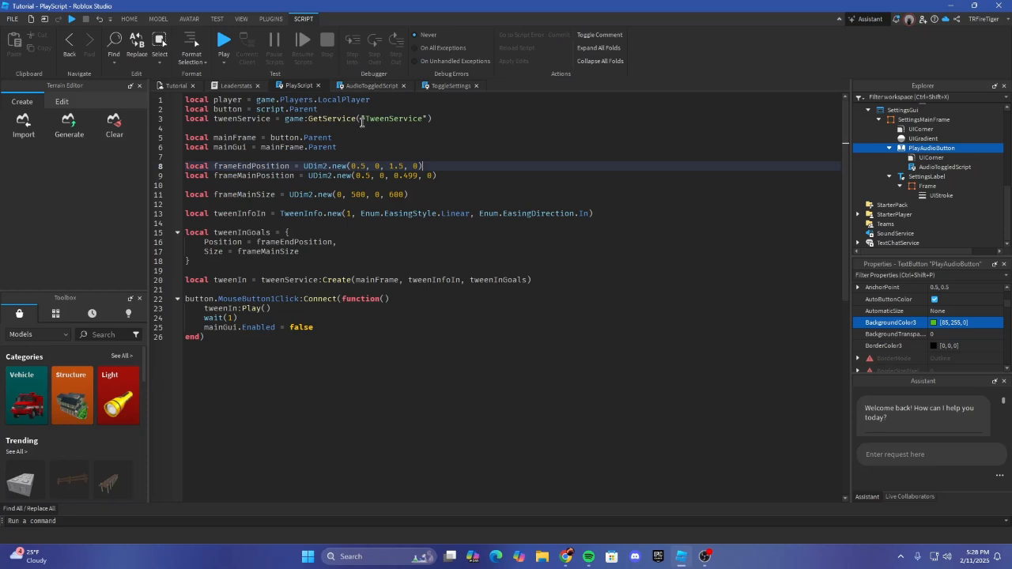
click(364, 86)
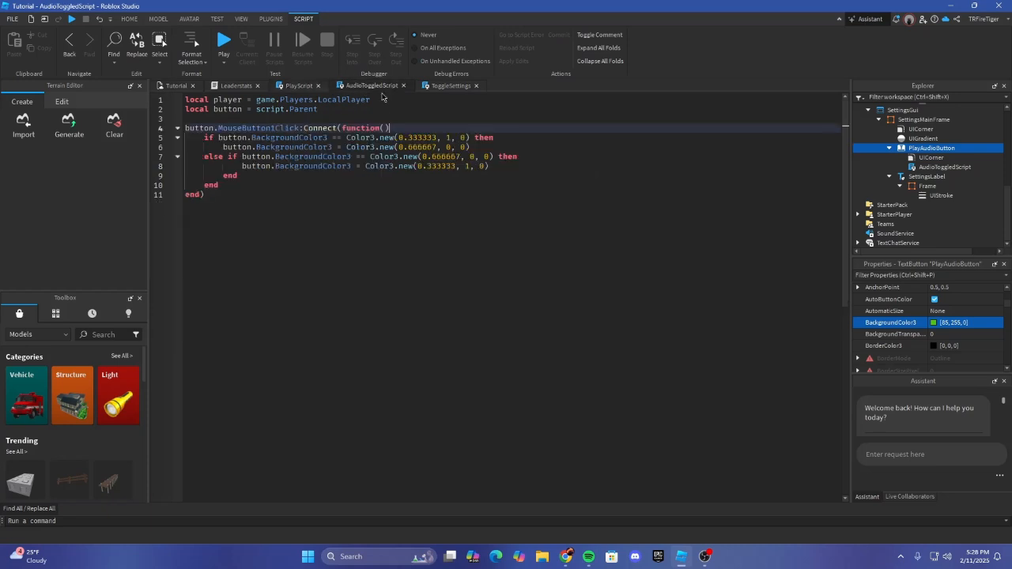
Step: In ToggleSettings, delete the tweenInfoIn declaration and the moveInGoals table together with its leftover blank line
click(447, 85)
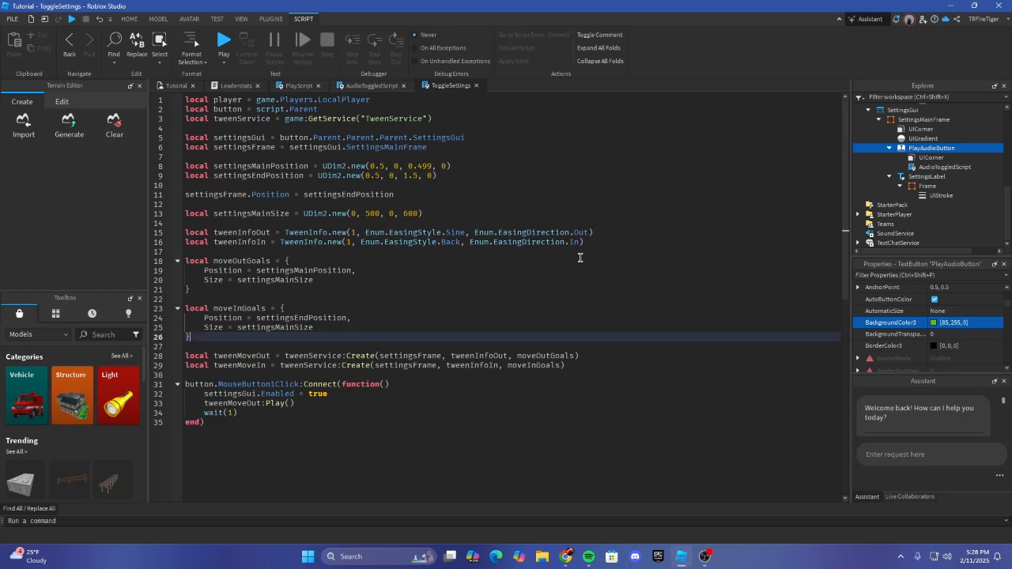
drag(584, 242, 162, 250)
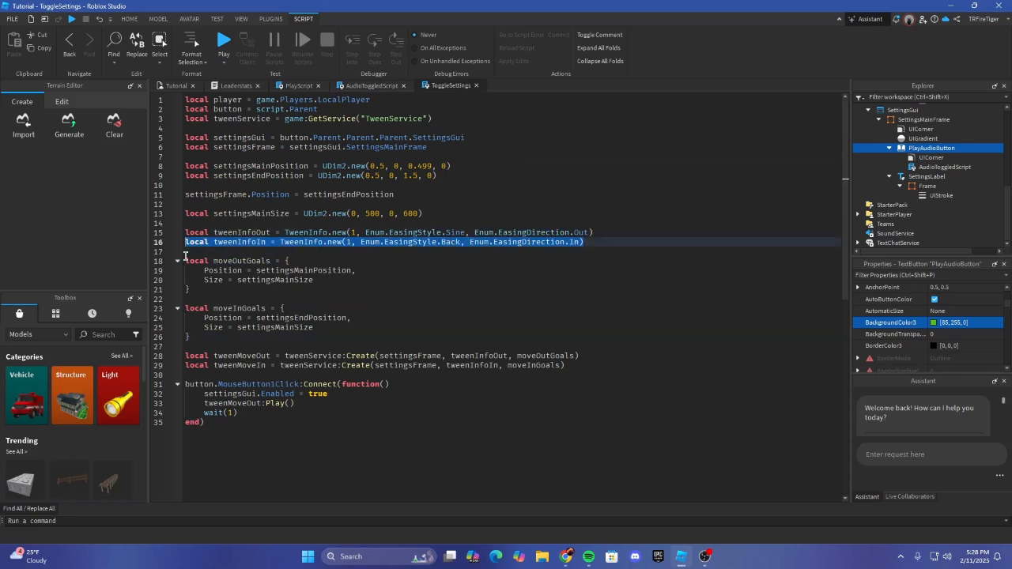
key(BackSpace)
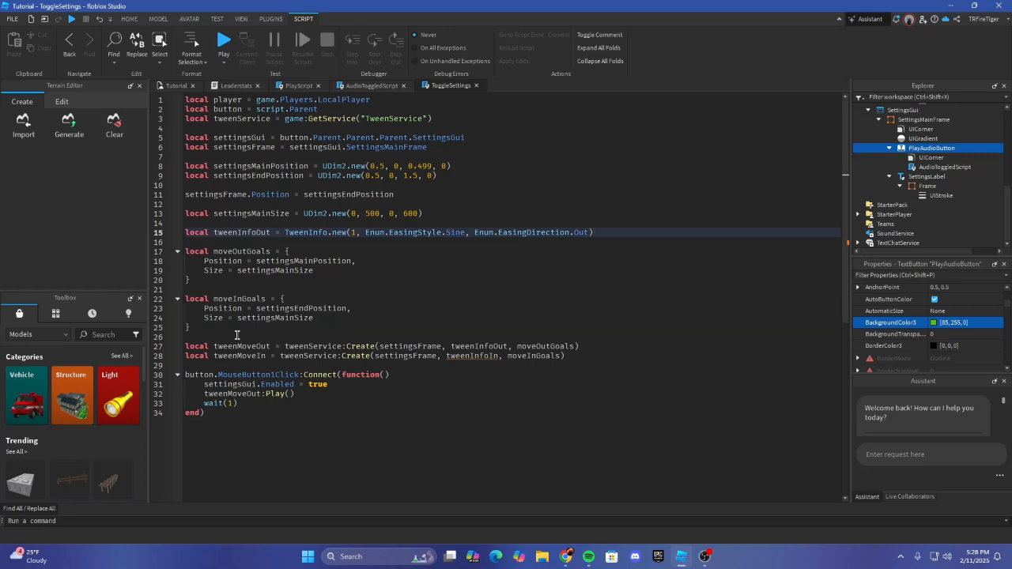
drag(237, 330, 154, 297)
key(BackSpace)
key(BackSpace)
key(BackSpace)
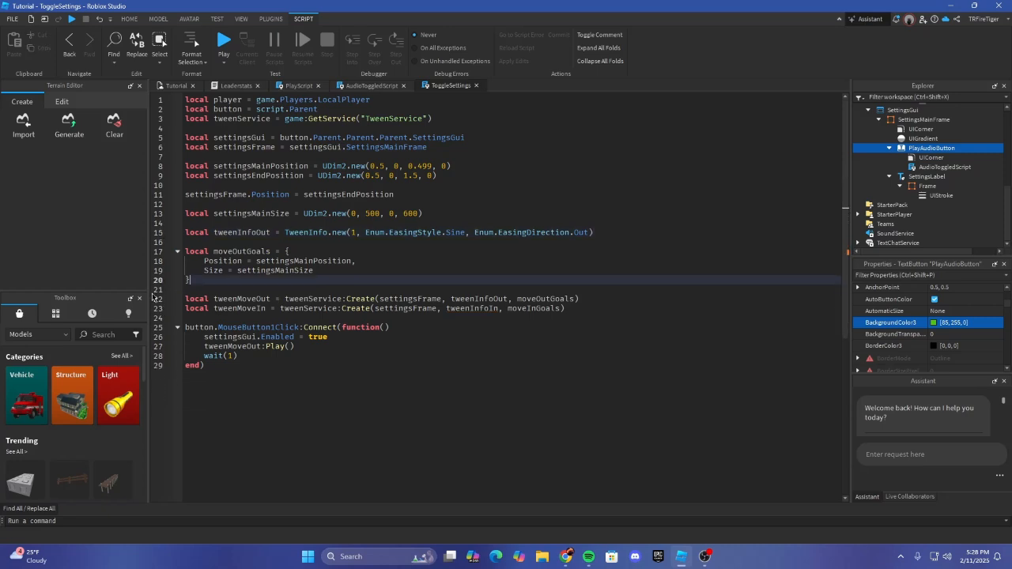
Step: Delete the tweenMoveIn declaration from ToggleSettings and save the changes
drag(566, 308, 136, 304)
key(BackSpace)
key(BackSpace)
click(431, 185)
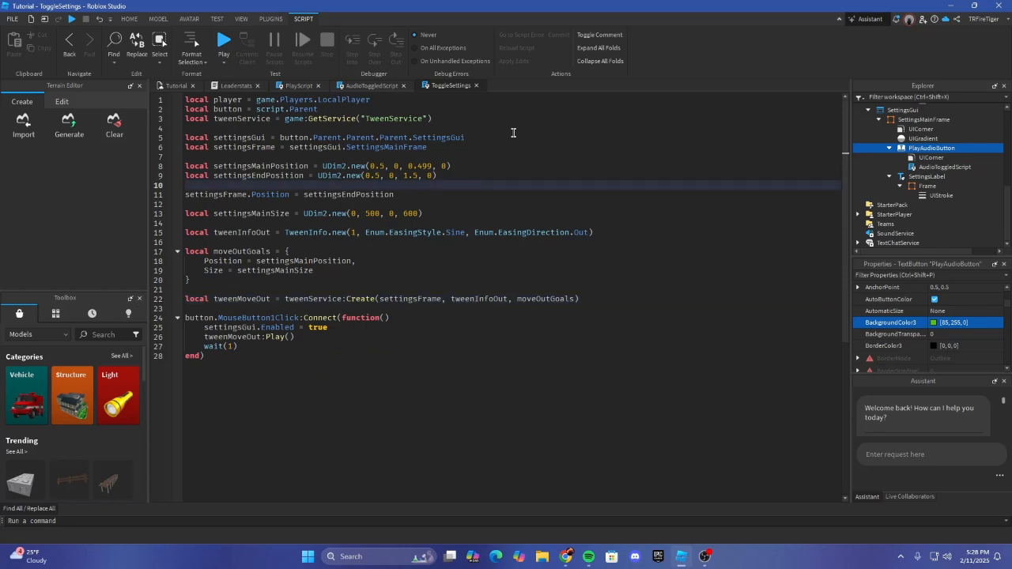
click(459, 168)
click(460, 172)
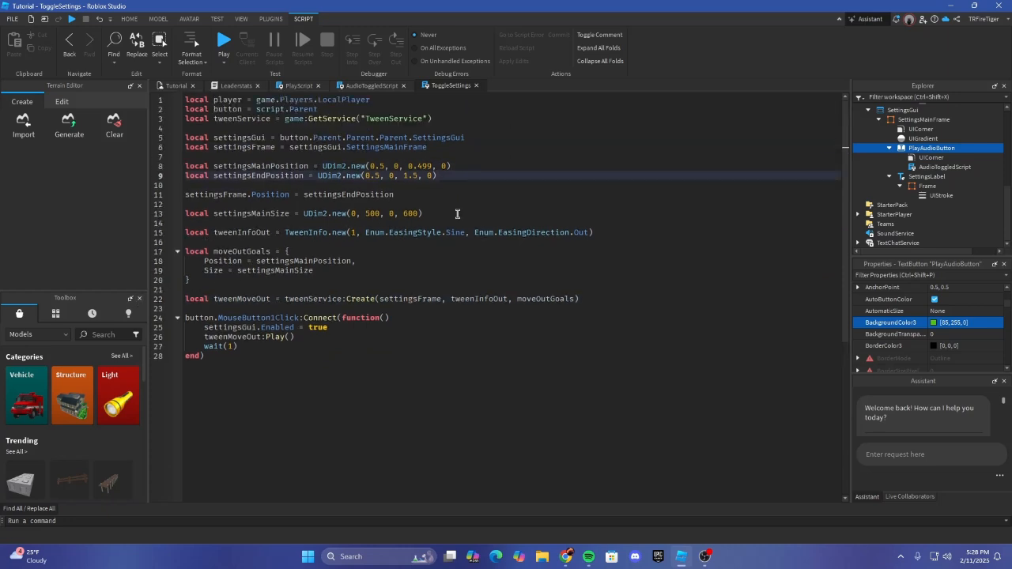
scroll(457, 214, down, 1)
key(ctrl+s)
scroll(404, 305, up, 1)
Step: Check AudioToggledScript and PlayScript, and review the declarations and click handler in ToggleSettings
click(353, 87)
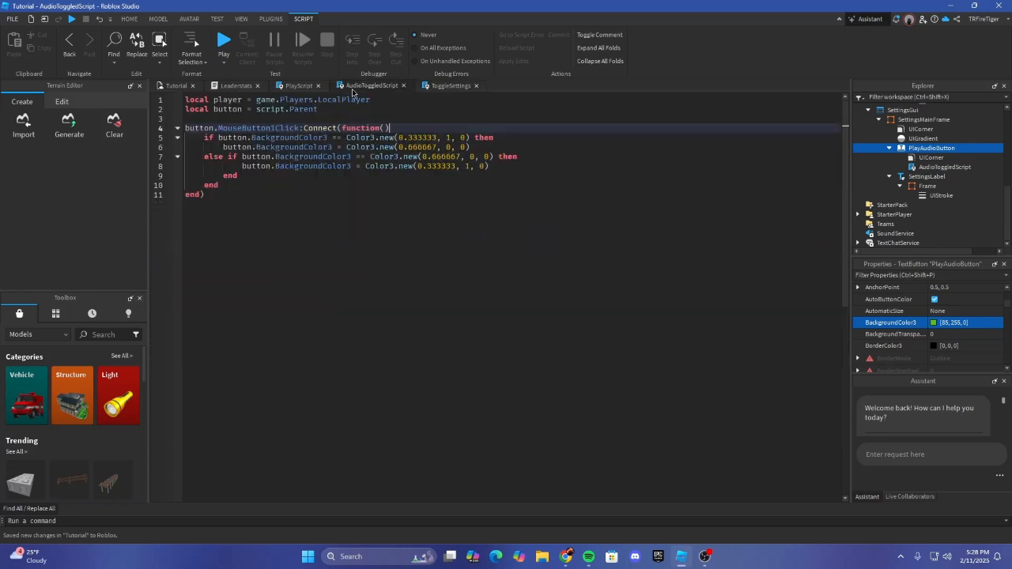
click(298, 85)
click(450, 86)
scroll(274, 270, down, 1)
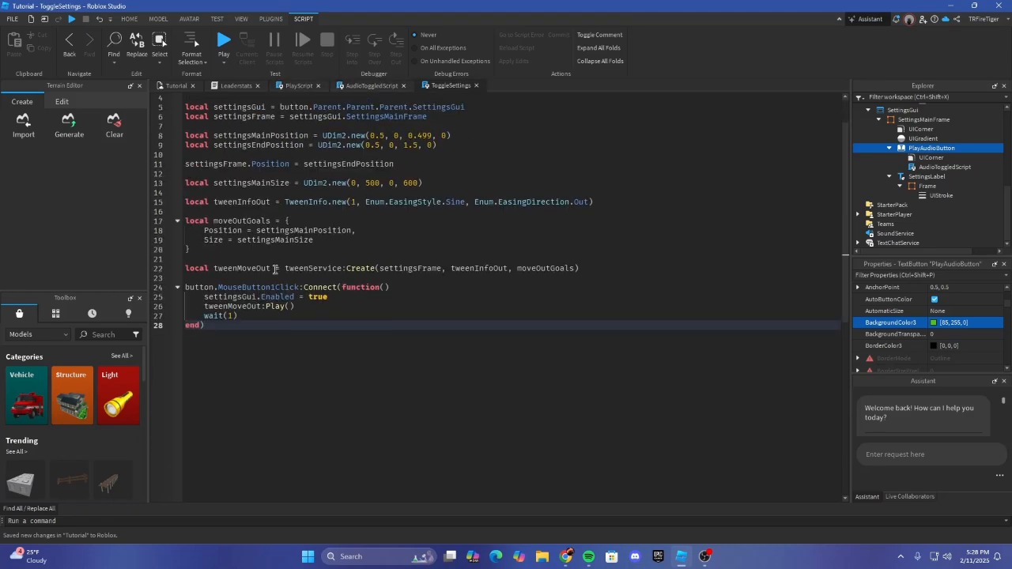
scroll(275, 270, up, 1)
click(523, 136)
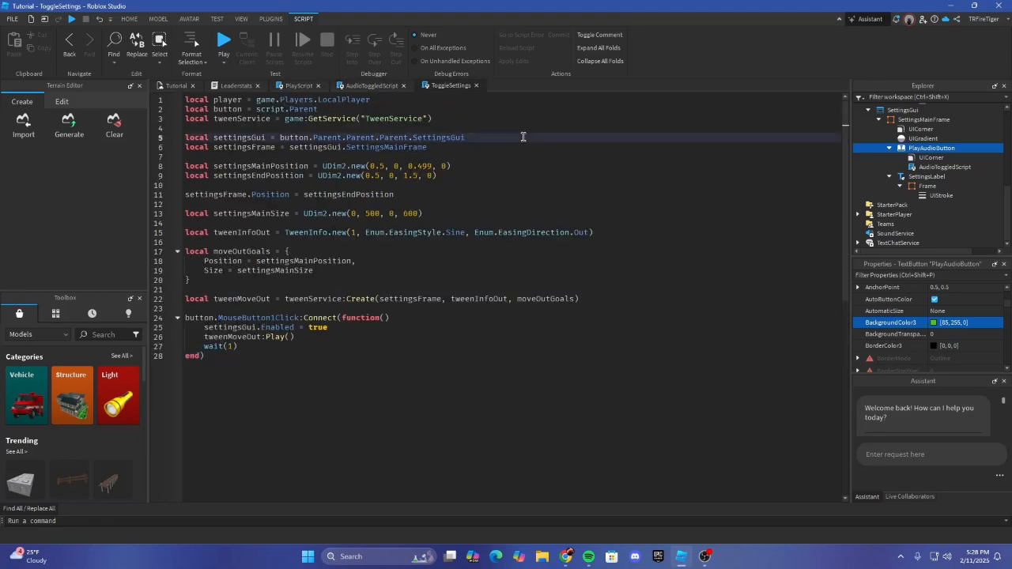
click(496, 150)
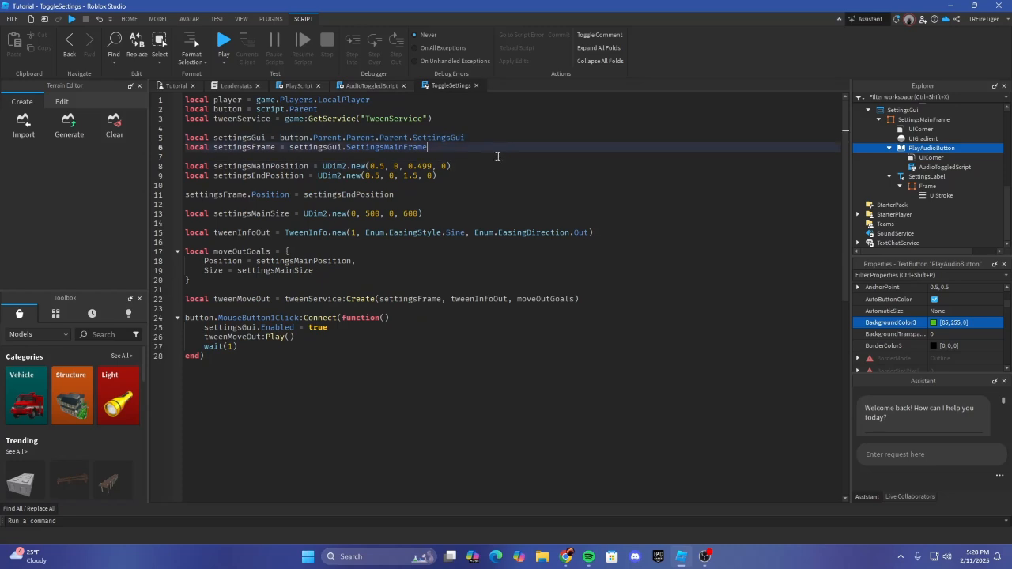
click(475, 175)
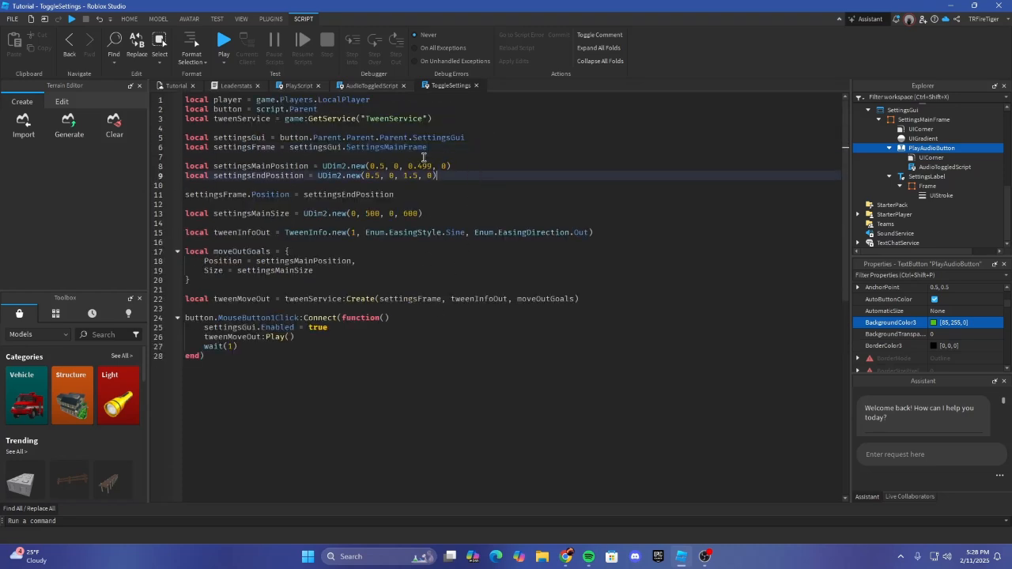
Step: Declare local mainGui = button.Parent.Parent.Parent.MainGui directly below the tweenService declaration in ToggleSettings
click(467, 119)
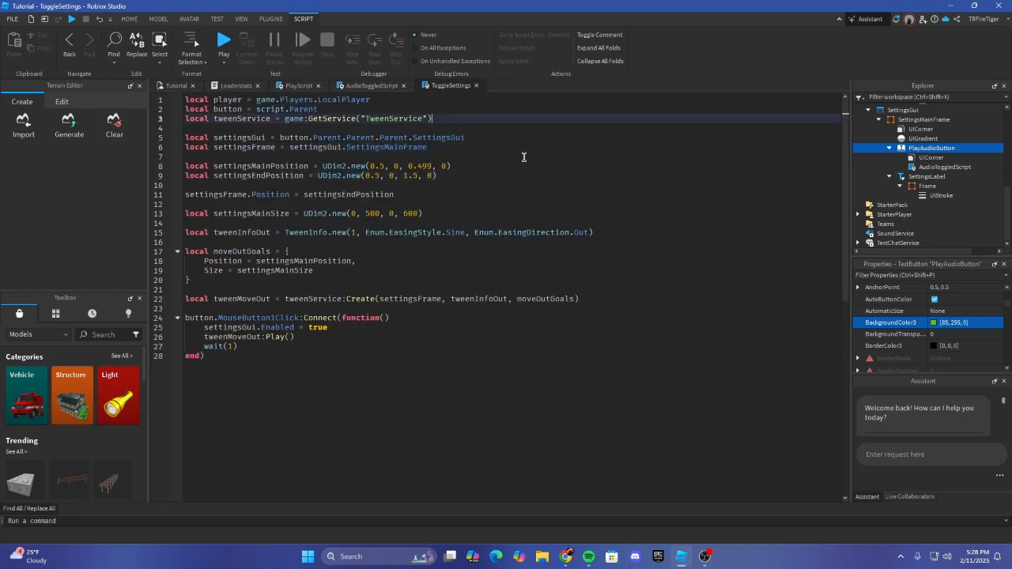
key(Return)
text(local mai)
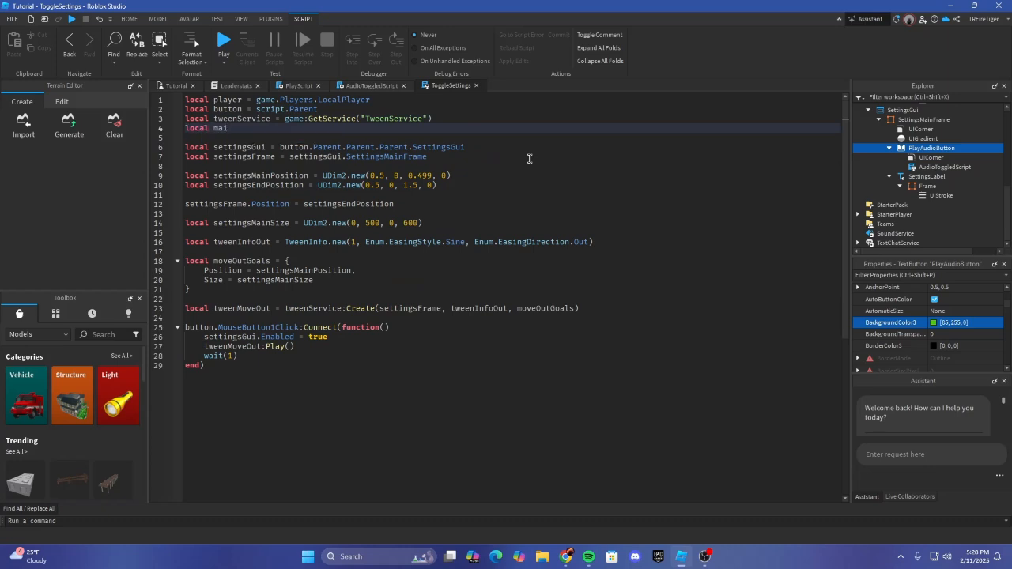
text(nGui = button.Parent.Parent.)
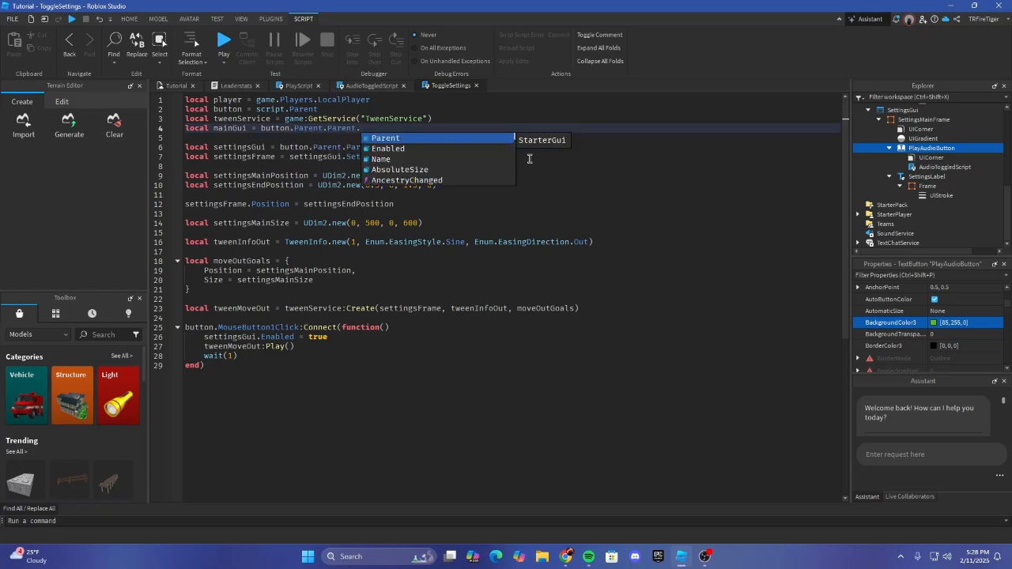
text(MainFrame)
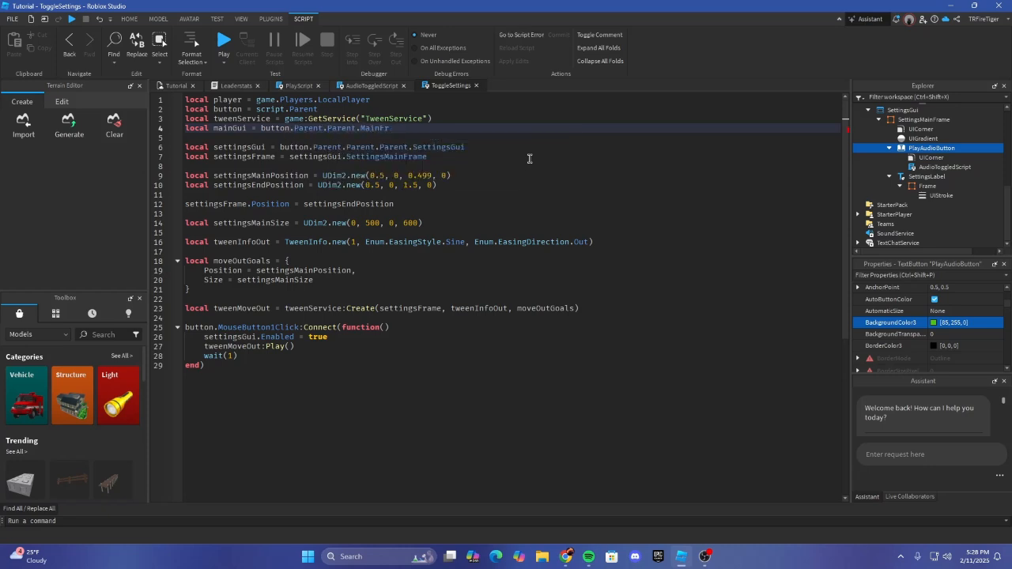
key(BackSpace)
key(BackSpace)
text(Parent.main)
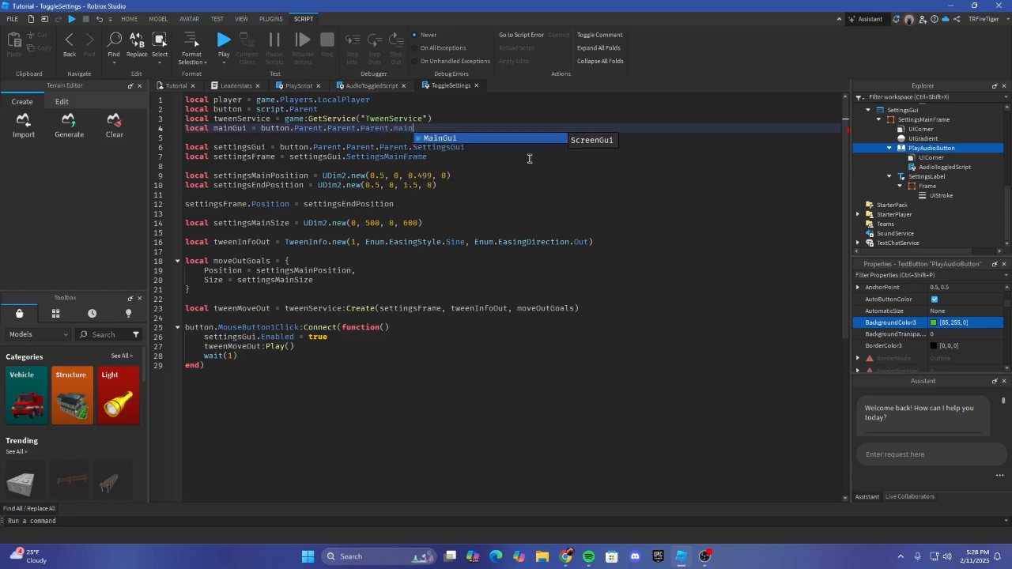
key(Tab)
click(523, 156)
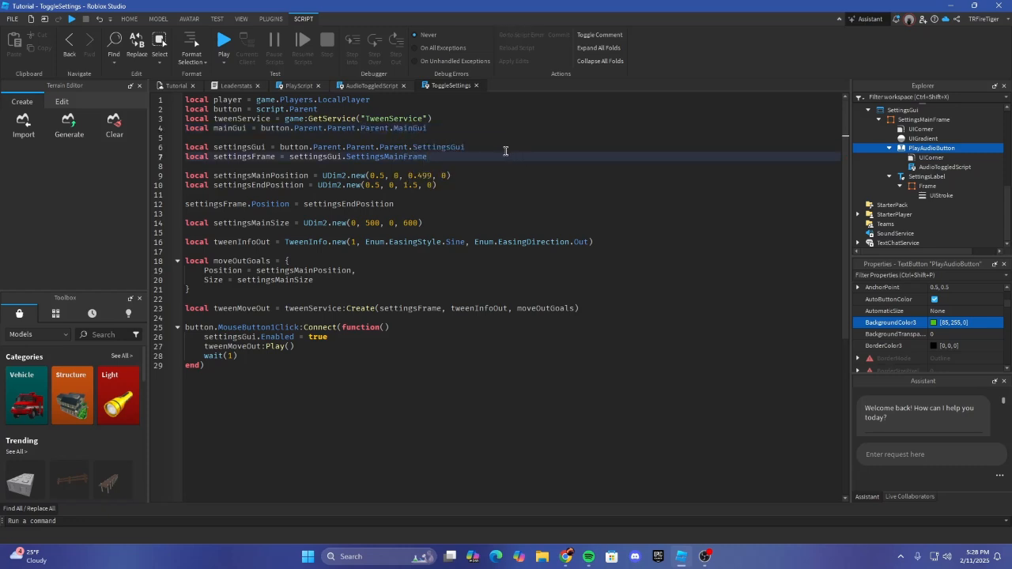
Step: Add mainGui.Enabled = false after the wait(1) line in the click handler of ToggleSettings
click(378, 338)
click(368, 355)
click(368, 347)
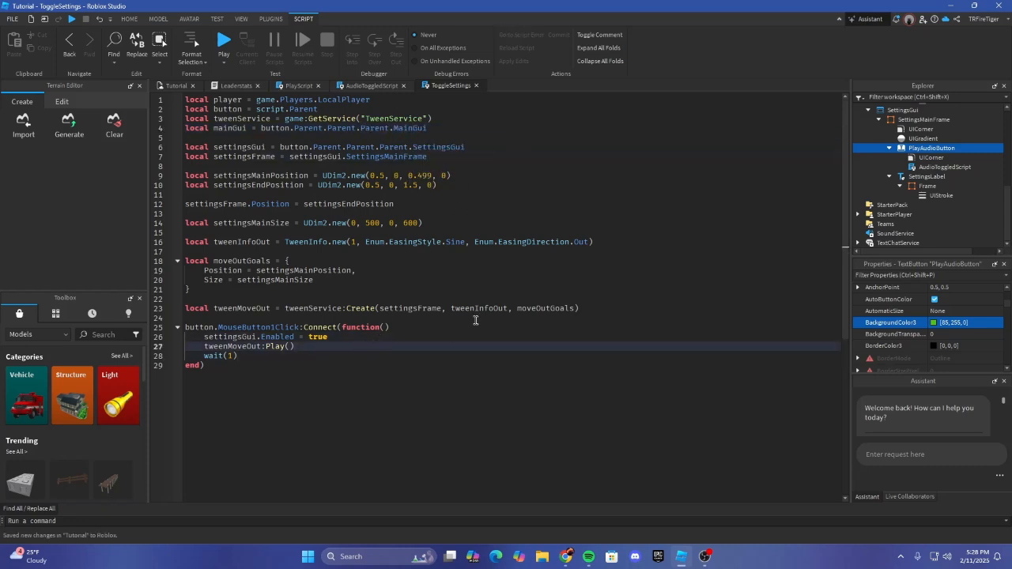
click(370, 354)
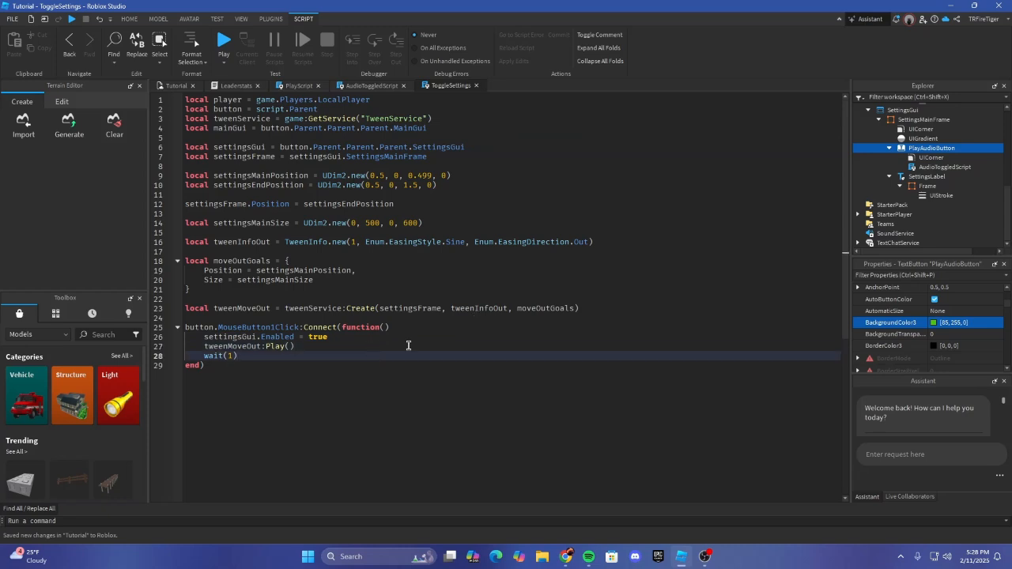
key(Return)
text(main)
text(Enabled = false)
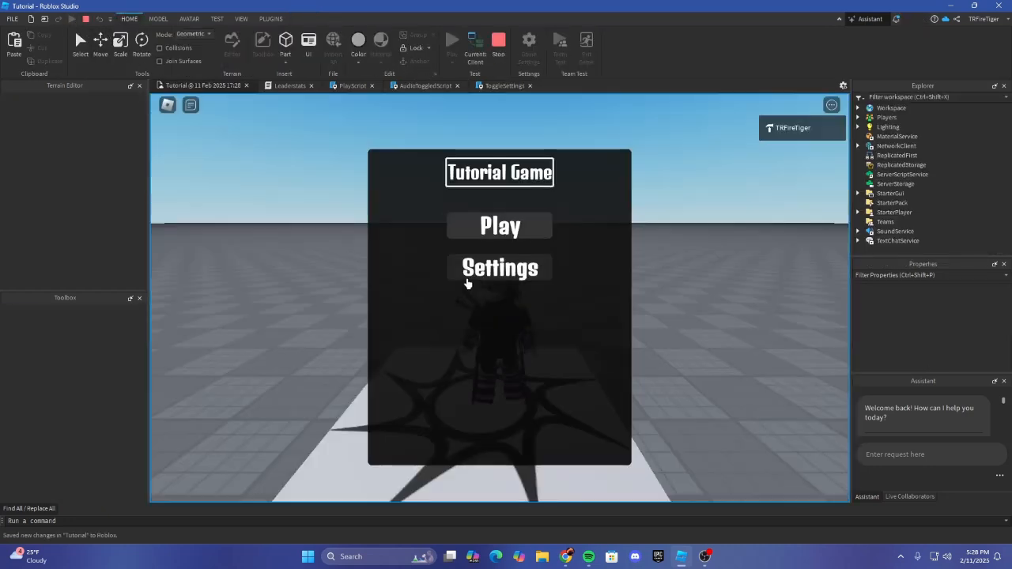
Step: Playtest the main menu's Settings button, look around the settings menu, and stop the test
click(492, 277)
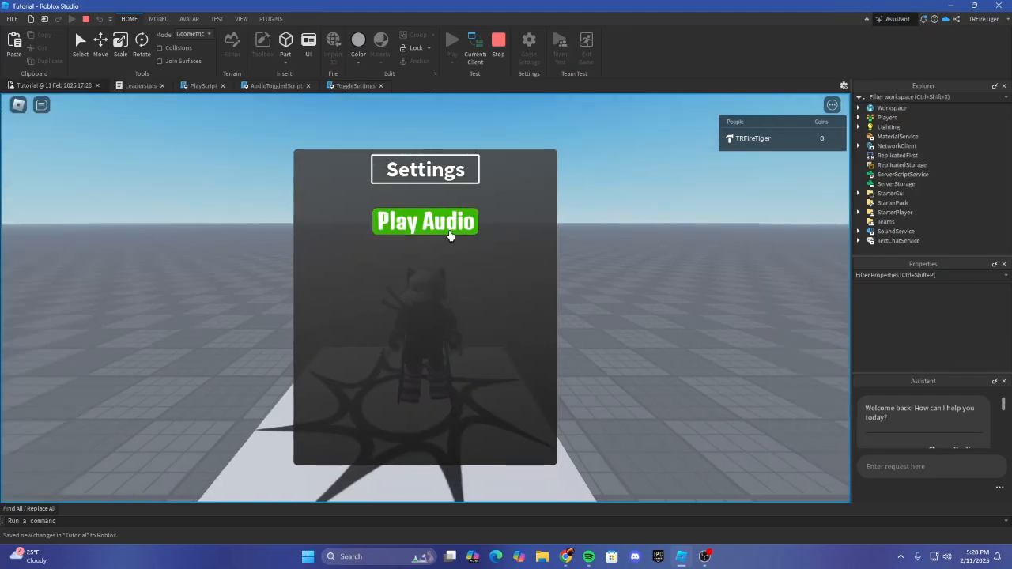
right_drag(686, 286, 576, 280)
click(498, 44)
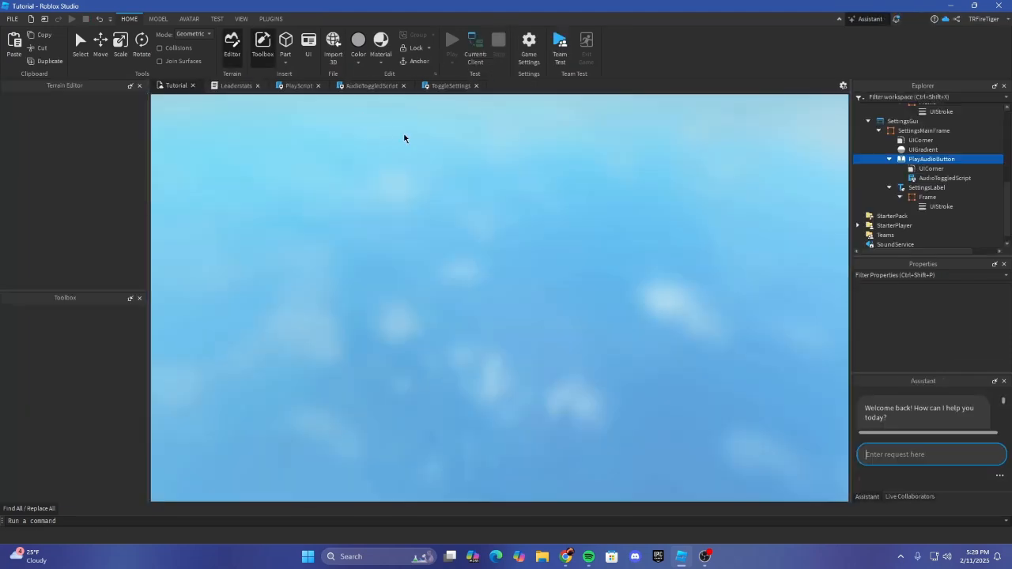
Step: Review the click handler in ToggleSettings and check AudioToggledScript and PlayScript
click(443, 86)
click(381, 335)
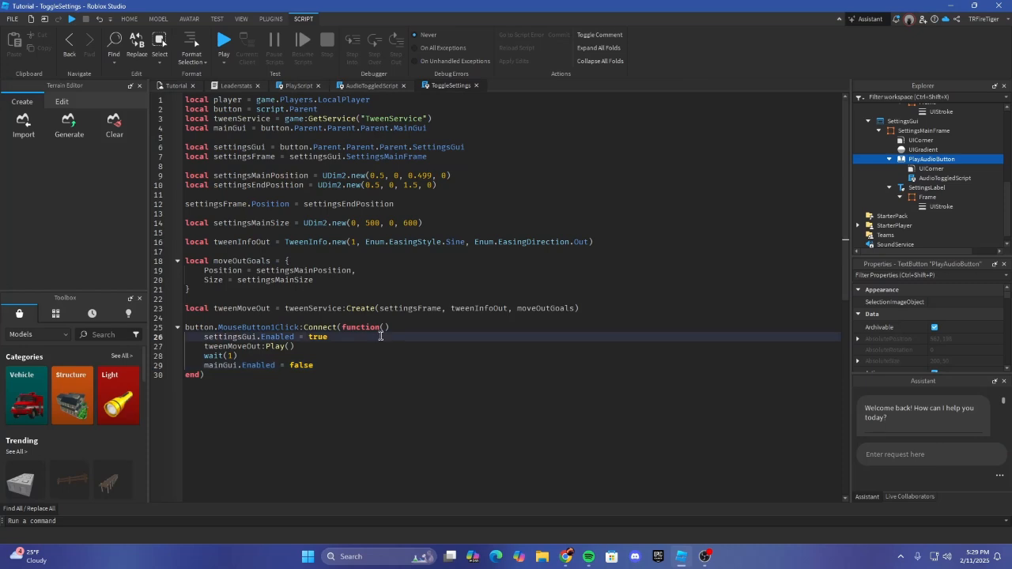
key(Down)
key(Down)
key(Down)
click(369, 87)
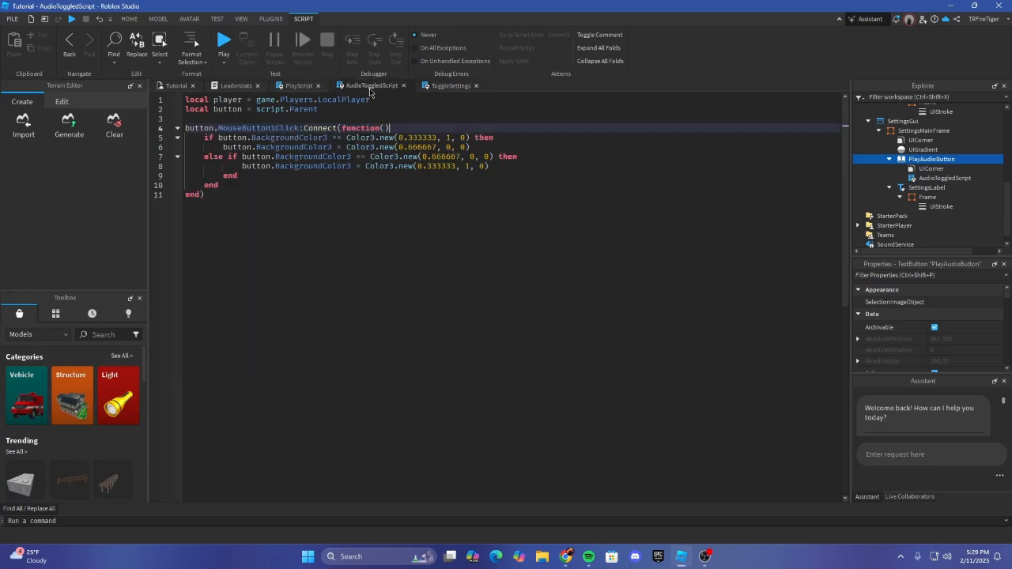
click(301, 87)
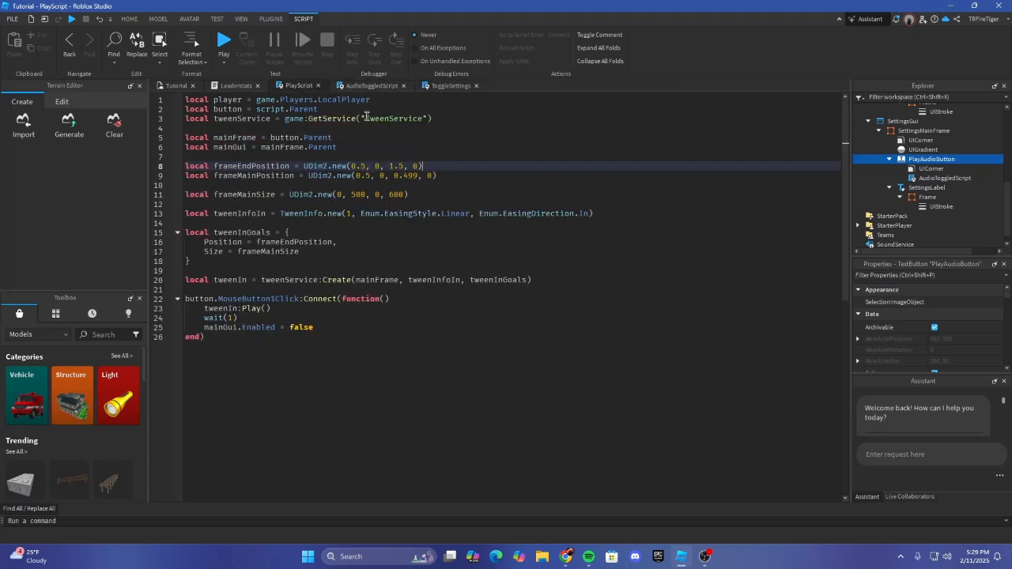
click(370, 86)
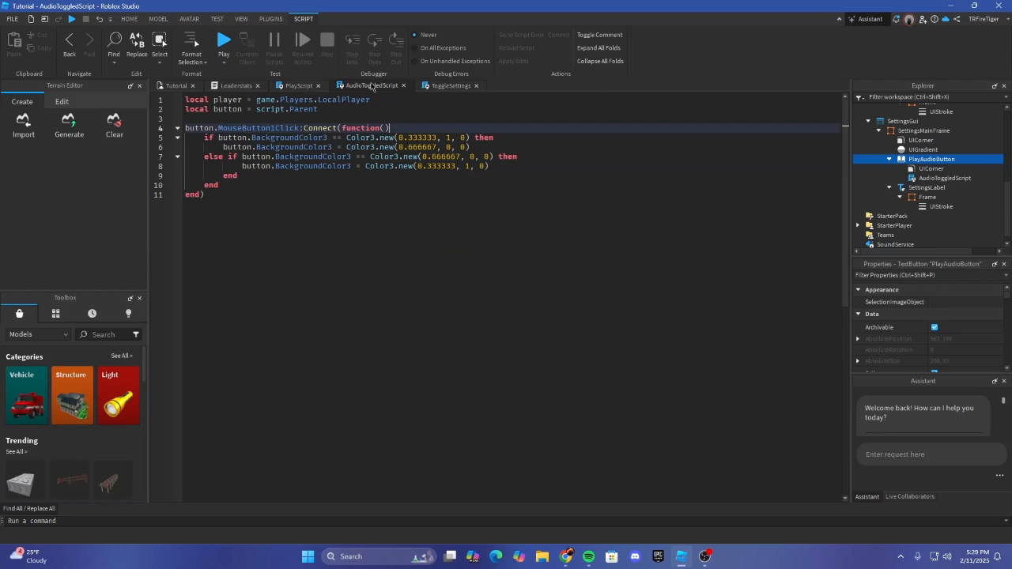
click(416, 211)
click(703, 556)
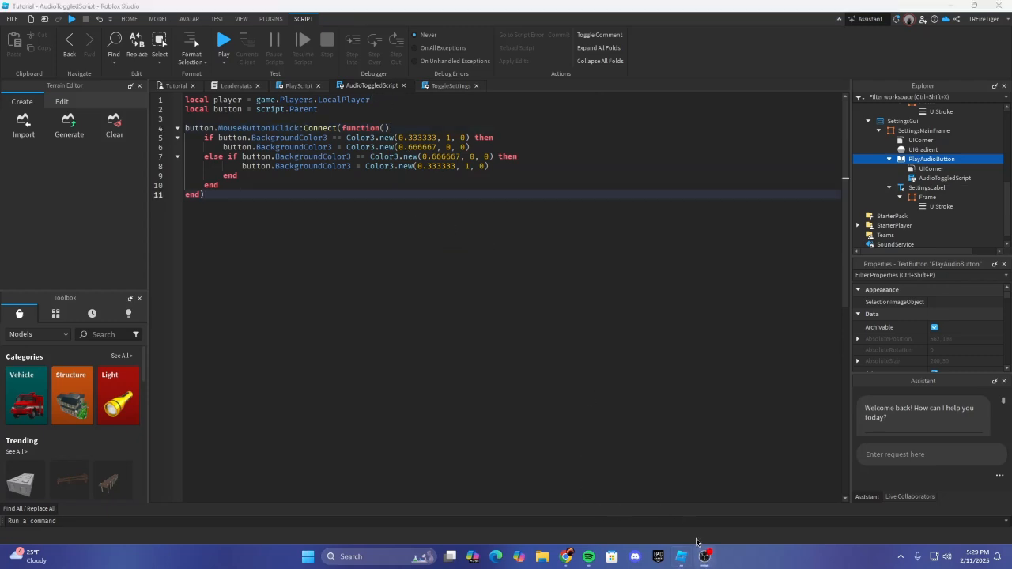
click(256, 250)
click(252, 174)
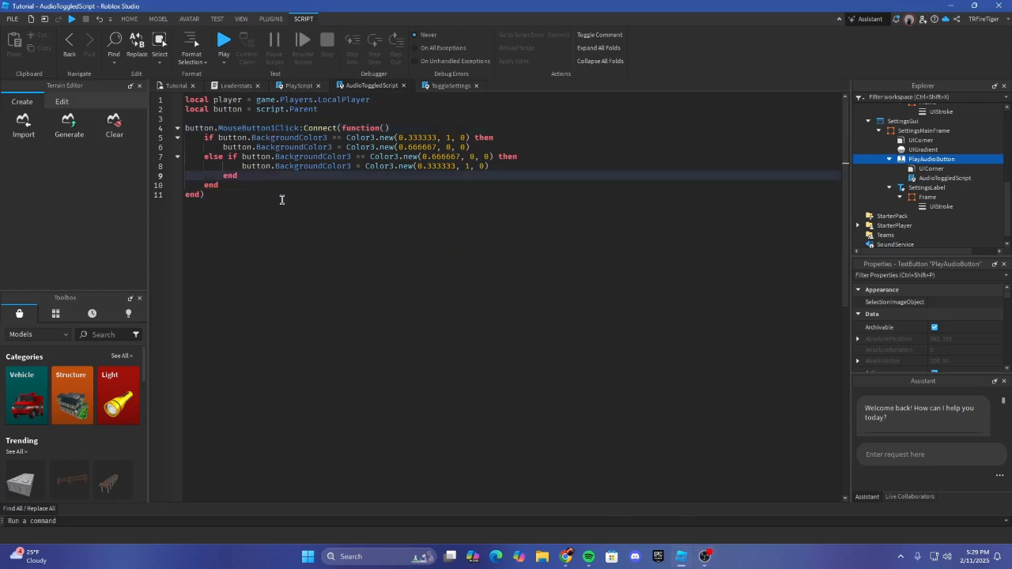
click(703, 556)
click(254, 195)
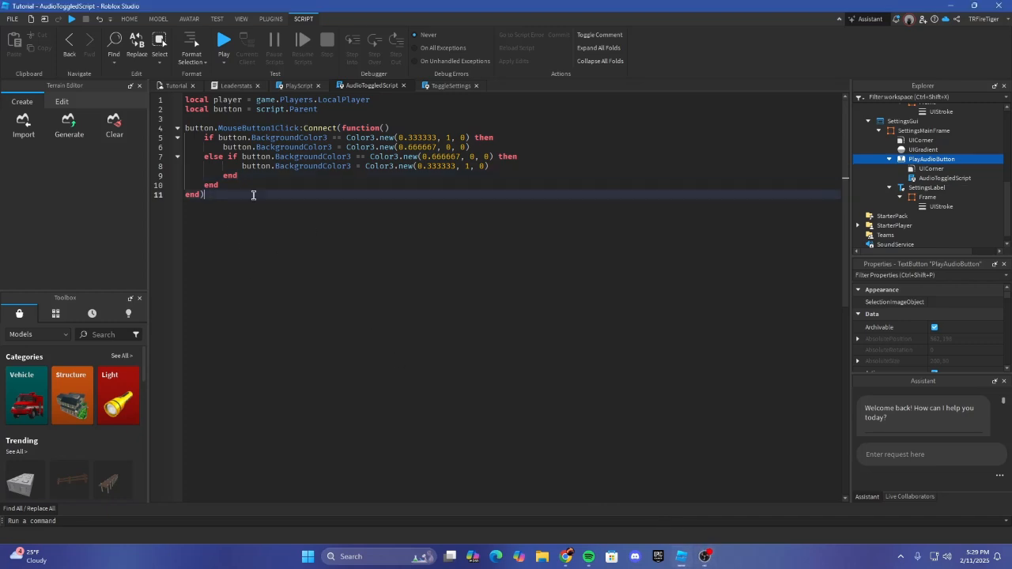
click(278, 175)
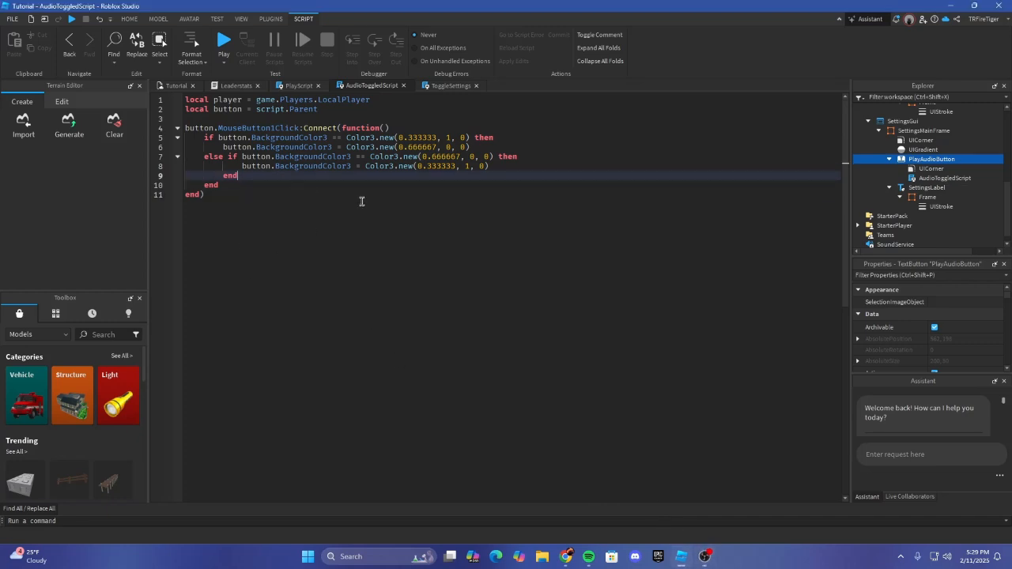
click(446, 85)
click(392, 86)
click(436, 85)
click(372, 85)
click(501, 111)
click(510, 128)
click(513, 136)
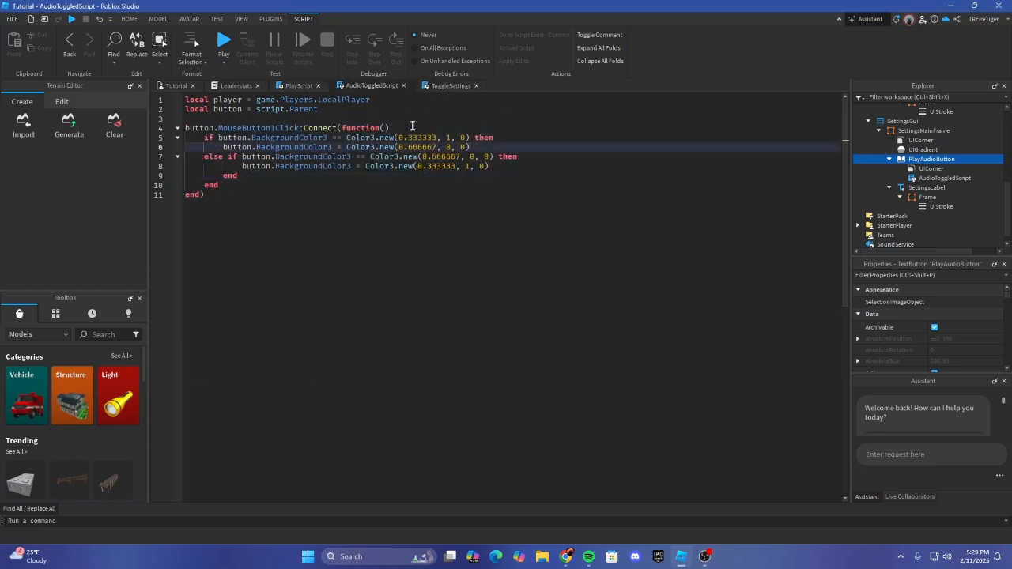
Step: Run the game again to test opening the settings menu and its Play Audio button, and end the session
click(177, 86)
key(F5)
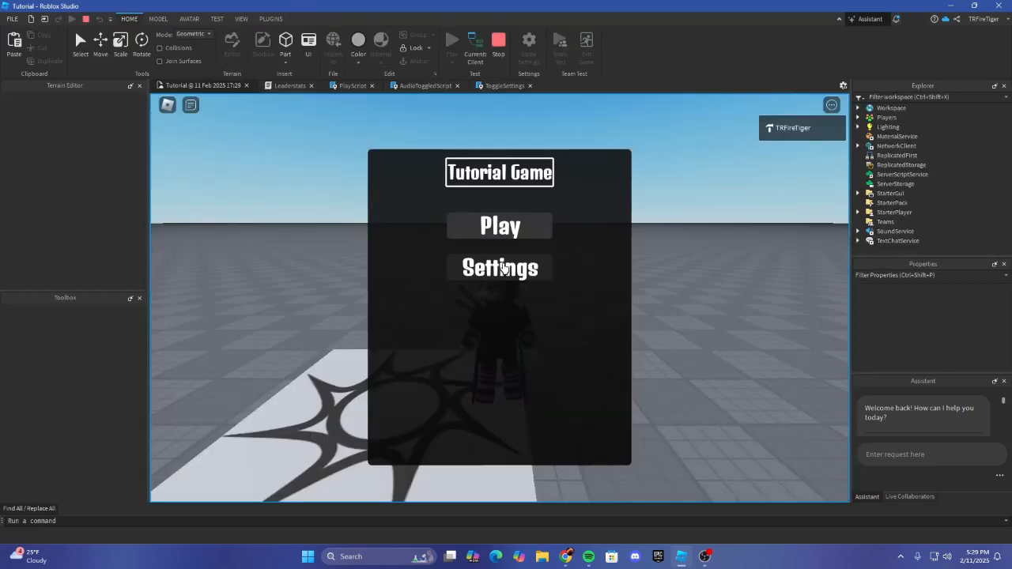
click(531, 268)
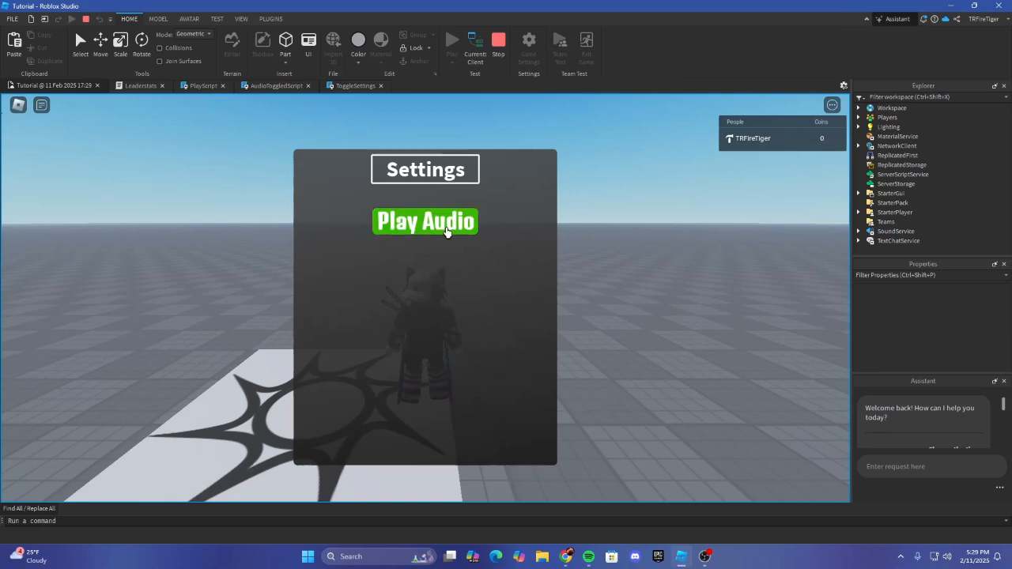
click(498, 41)
Step: Compare the Color3 values in AudioToggledScript with the BackgroundColor3 property of PlayAudioButton
click(442, 87)
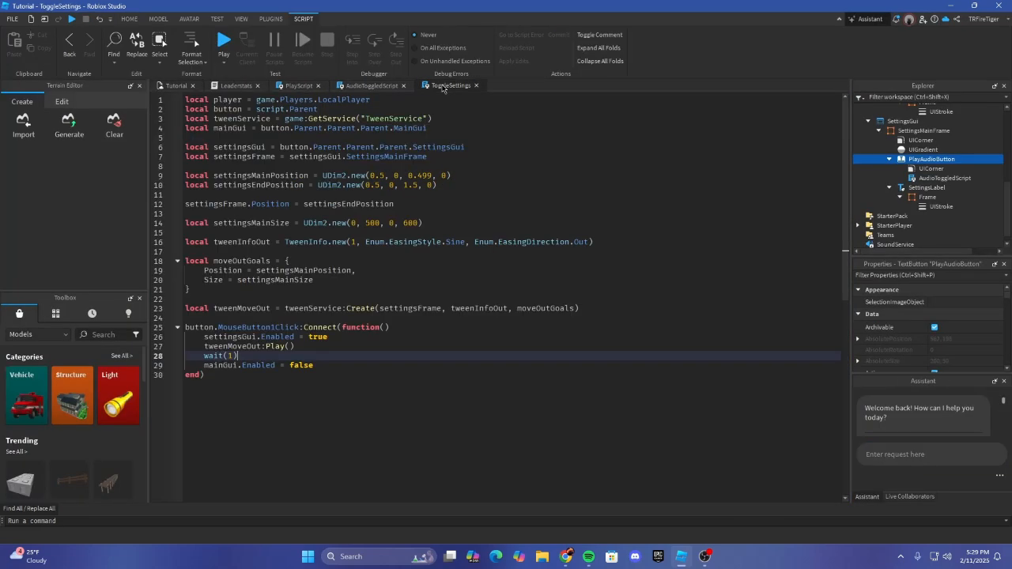
click(370, 85)
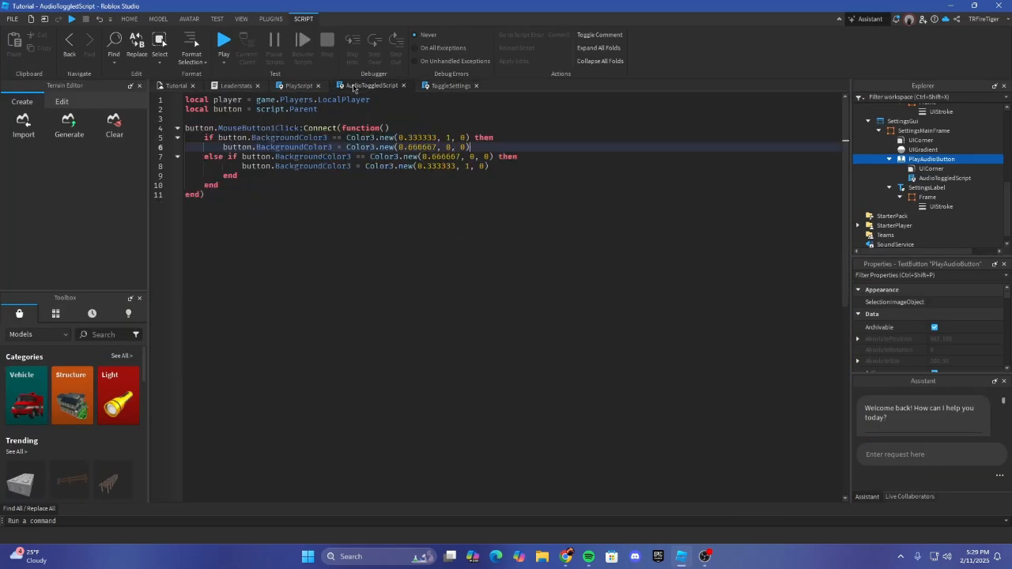
click(317, 137)
scroll(919, 330, down, 3)
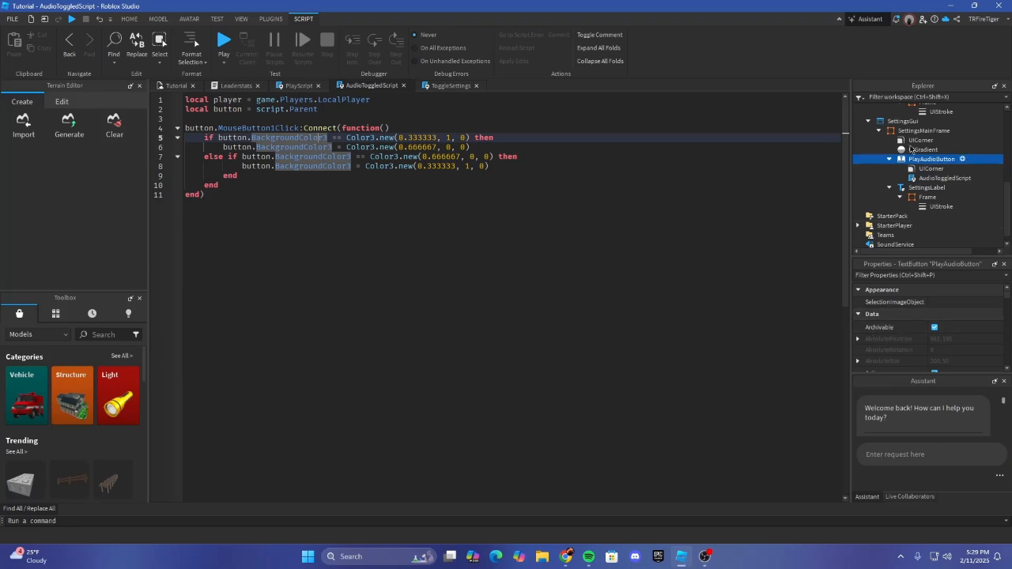
scroll(919, 328, up, 1)
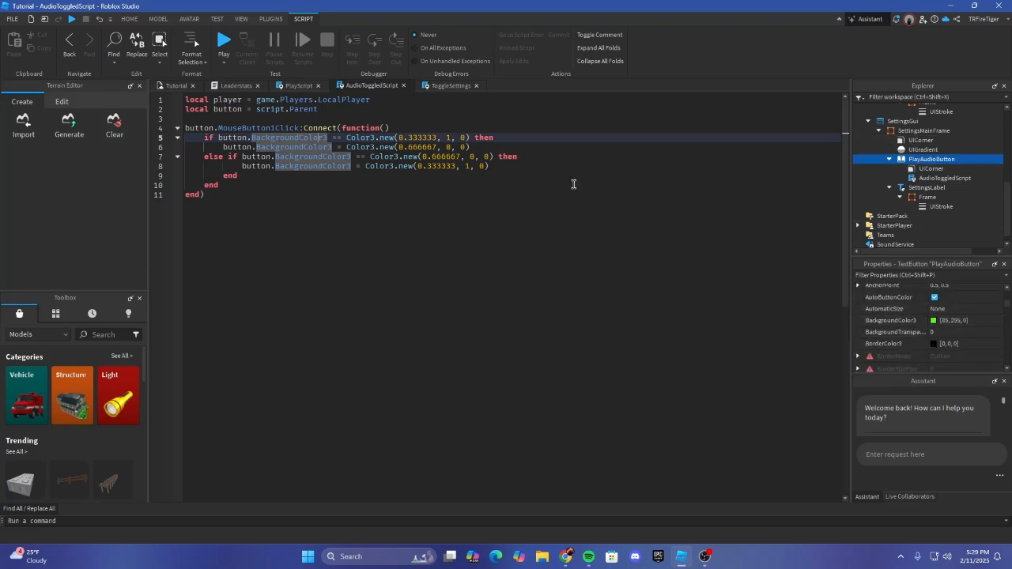
double_click(449, 138)
click(437, 139)
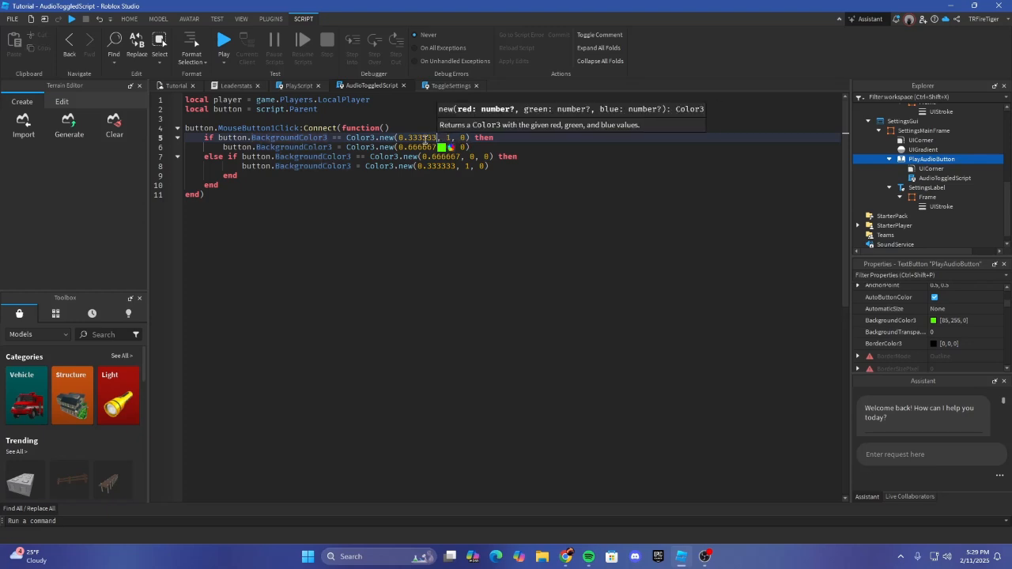
click(379, 137)
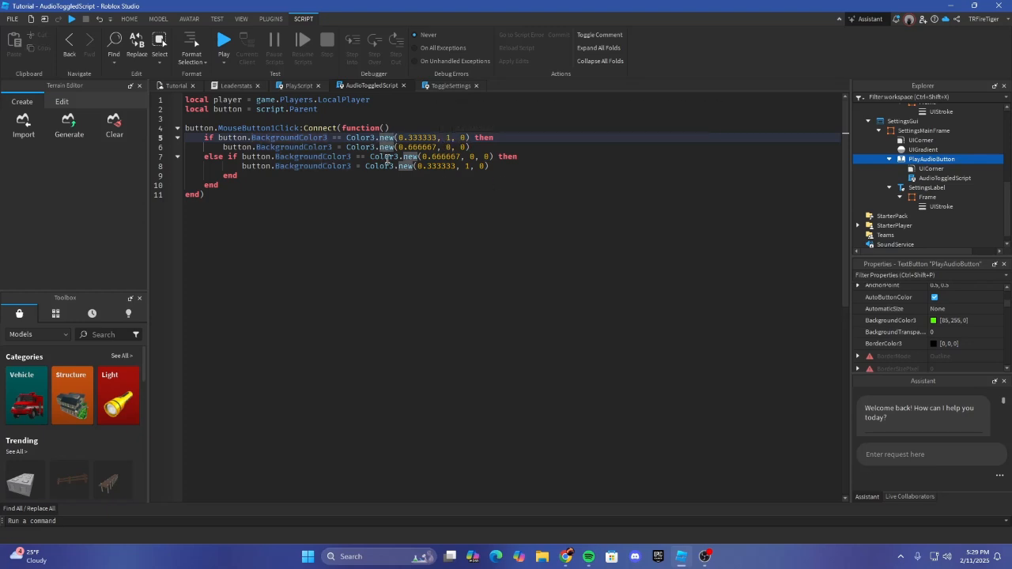
Step: Try replacing Color3 with rgb in the else-if branch's BackgroundColor3 assignment, and undo the edits
double_click(381, 166)
key(BackSpace)
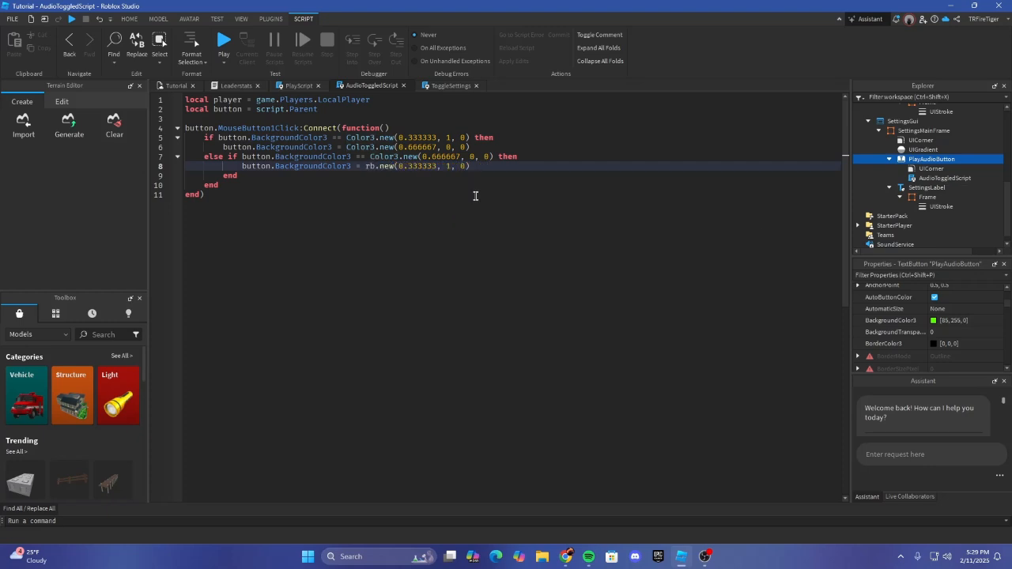
text(r3 = )
text(rgb)
key(ctrl+z)
key(ctrl+z)
key(ctrl+z)
key(ctrl+z)
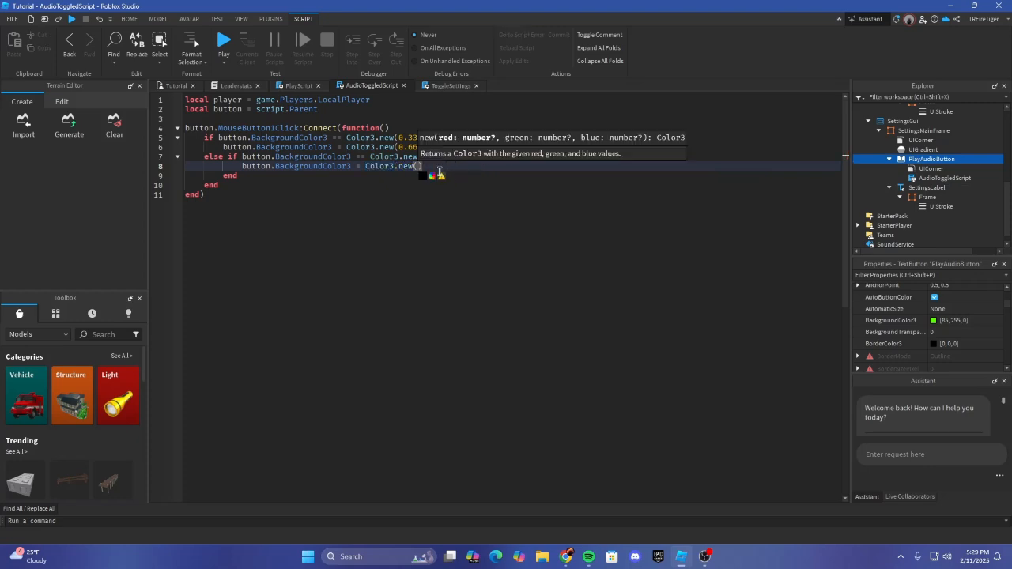
Step: Delete the Color3.new() expression from the else-if branch's BackgroundColor3 assignment in AudioToggledScript
mouse_move(422, 172)
mouse_down()
mouse_move(432, 166)
mouse_move(365, 167)
mouse_move(422, 170)
mouse_move(412, 166)
mouse_up()
click(374, 170)
key(BackSpace)
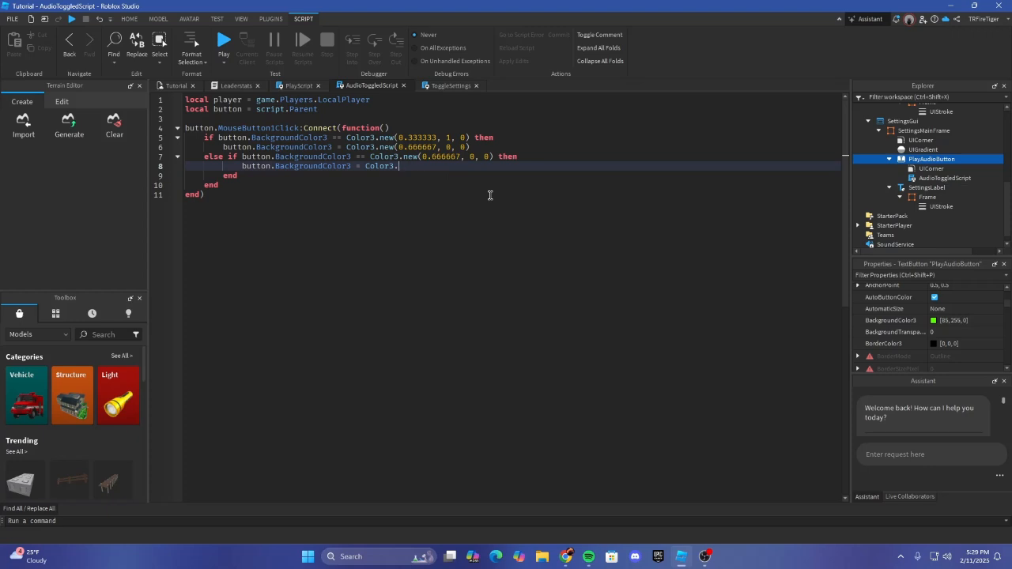
key(BackSpace)
text(con)
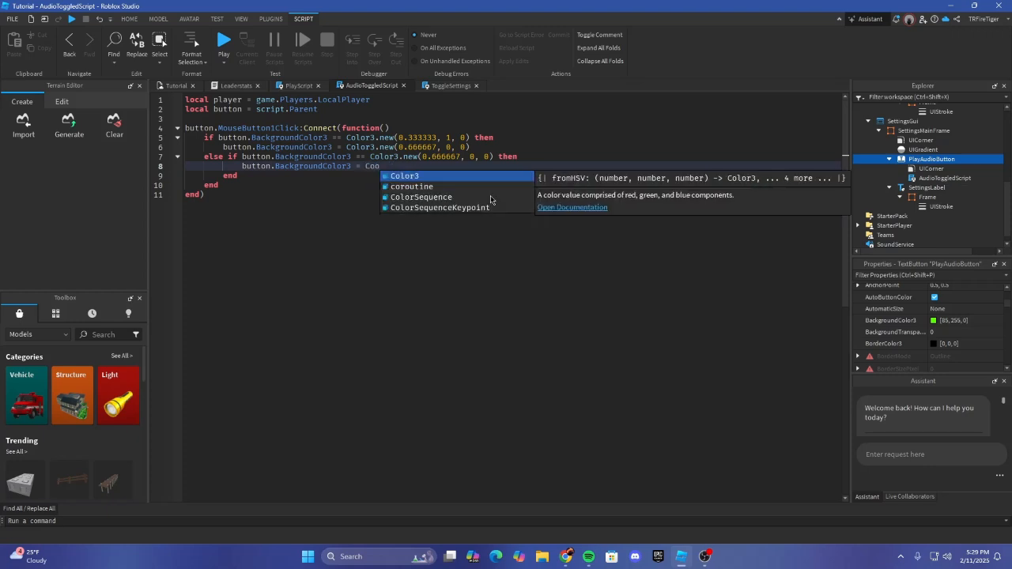
key(BackSpace)
key(BackSpace)
key(BackSpace)
text(RGB)
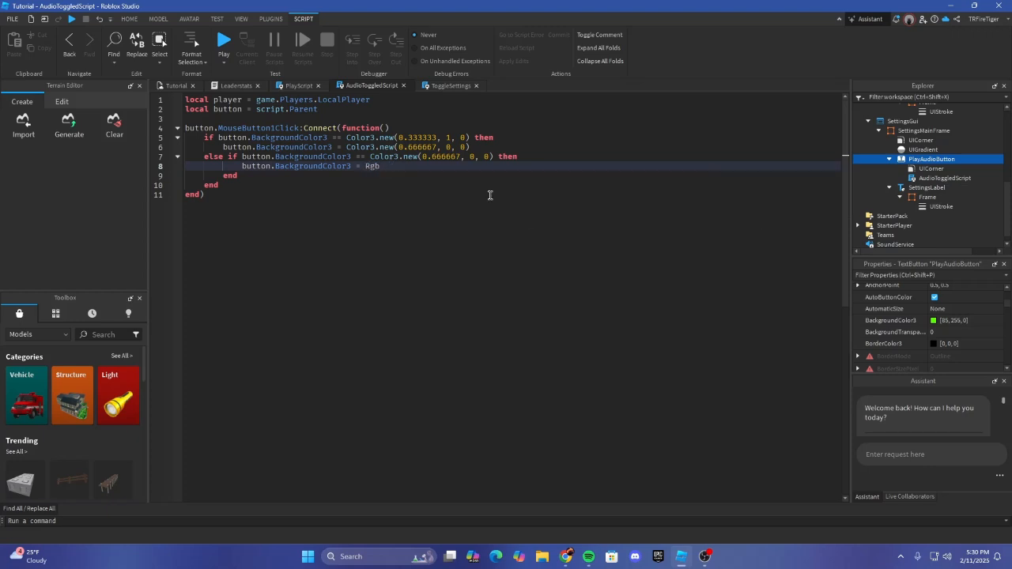
key(BackSpace)
key(BackSpace)
key(BackSpace)
Step: Assign Color3.fromRGB(85, 255, 0) as the BackgroundColor3 in the else-if branch, choosing the bright green basic colour
text(Color3.)
key(Down)
key(Tab)
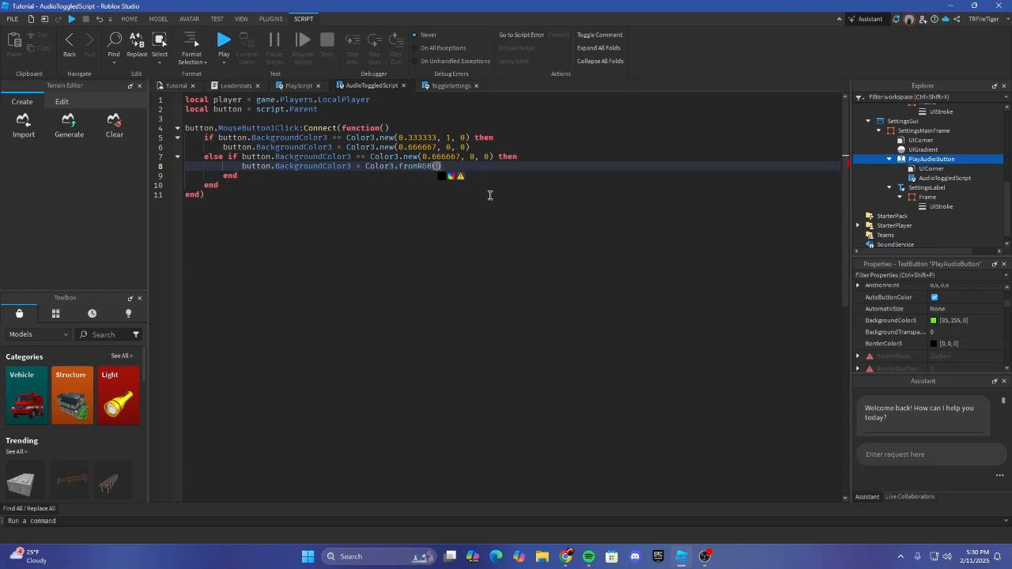
click(453, 176)
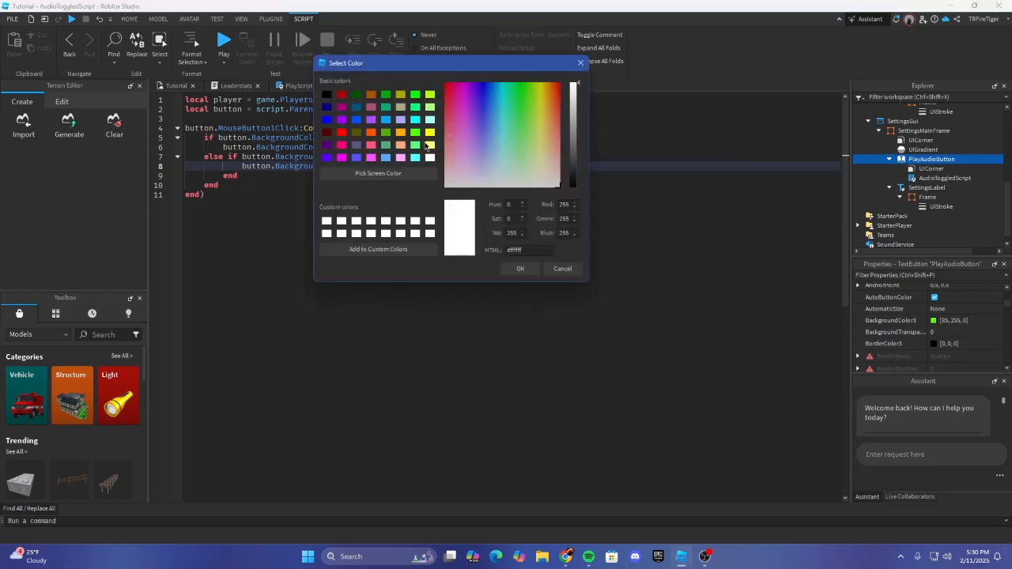
click(414, 136)
click(521, 269)
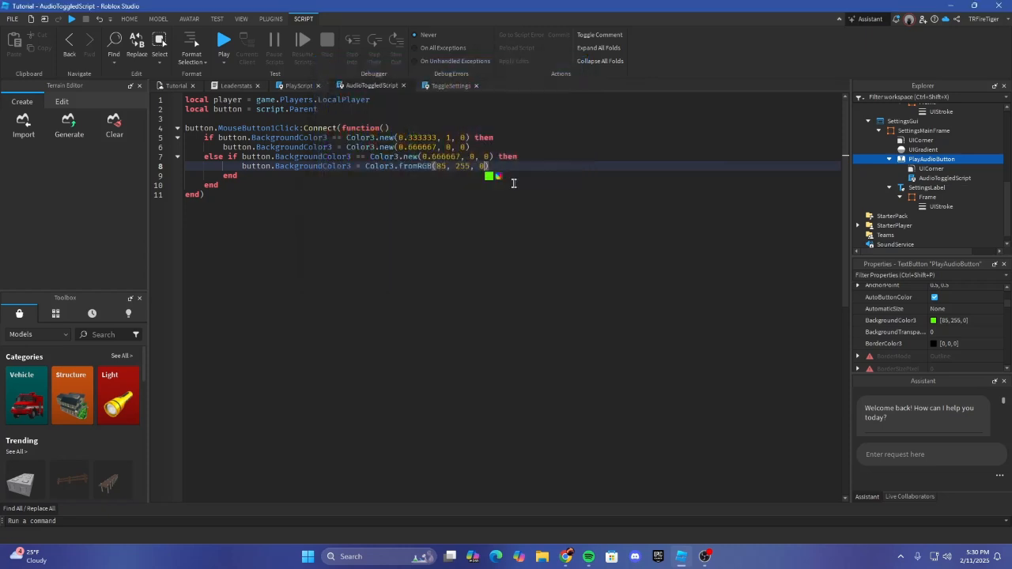
Step: Change the else-if condition to compare BackgroundColor3 with Color3.fromRGB(170, 0, 0), choosing the dark red basic colour
double_click(415, 159)
text(fromRGB)
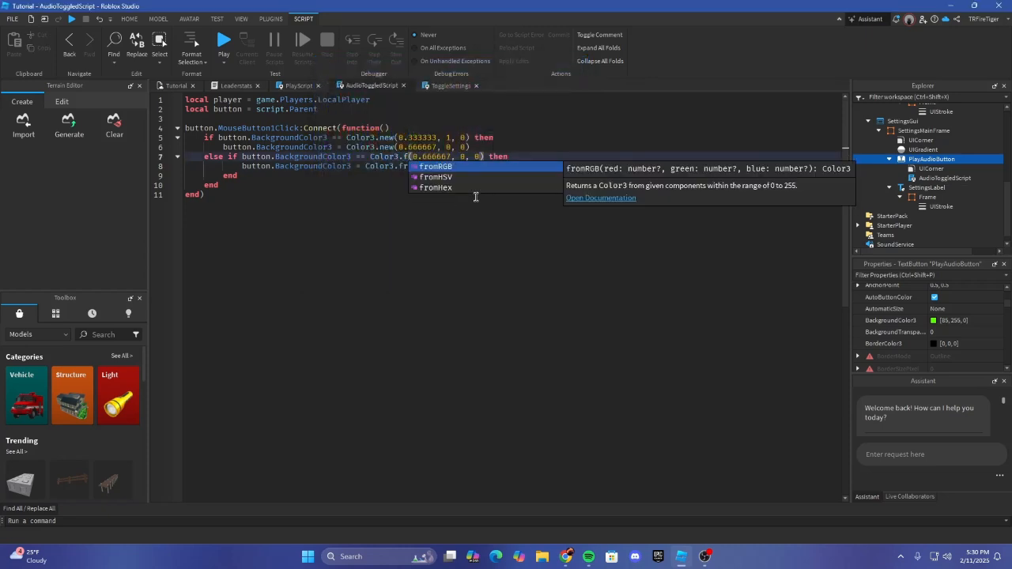
key(Tab)
click(496, 170)
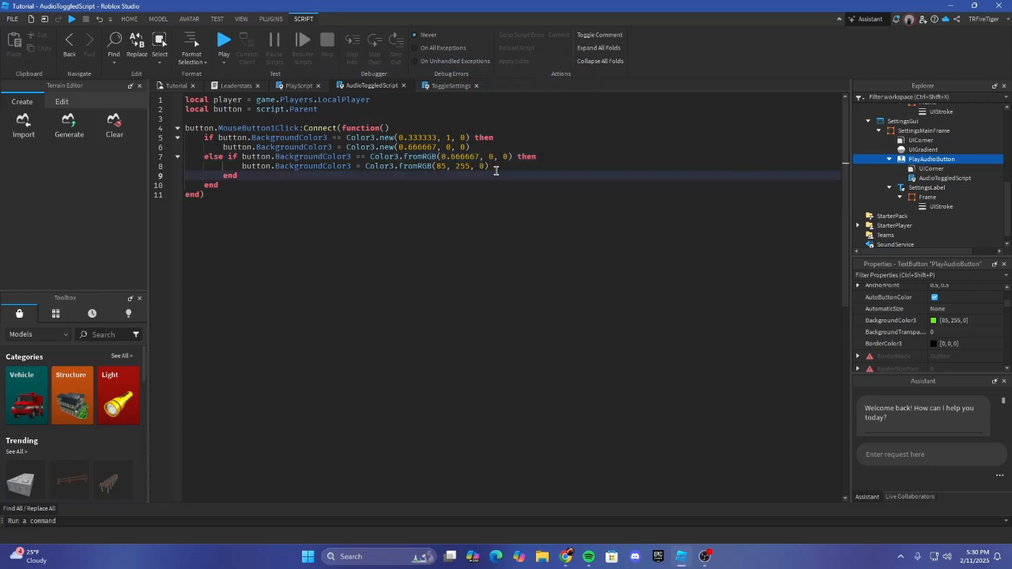
click(512, 167)
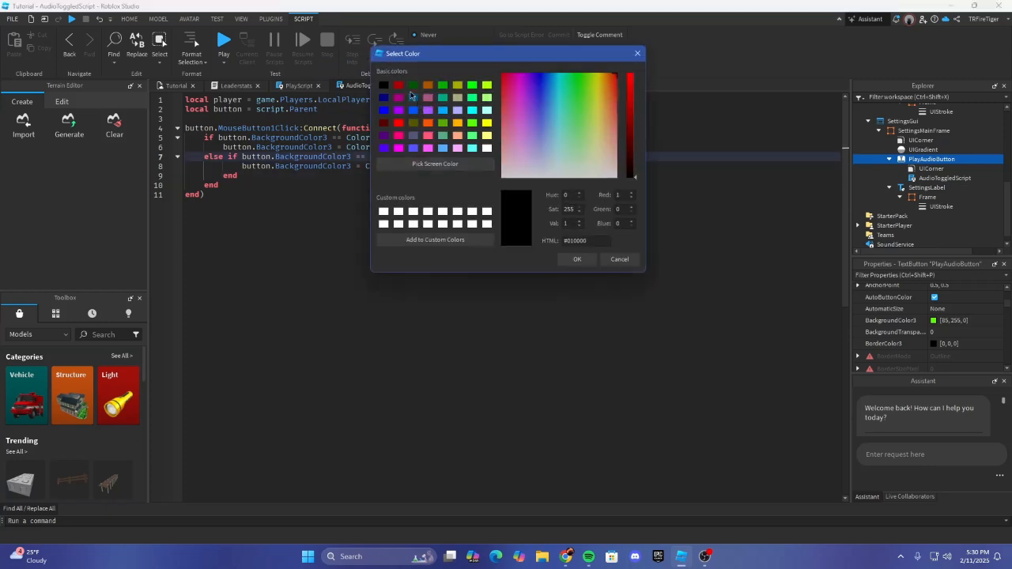
click(399, 85)
click(576, 259)
Step: Change the if branch's BackgroundColor3 assignment to Color3.fromRGB(170, 0, 0), choosing the dark red basic colour
double_click(390, 148)
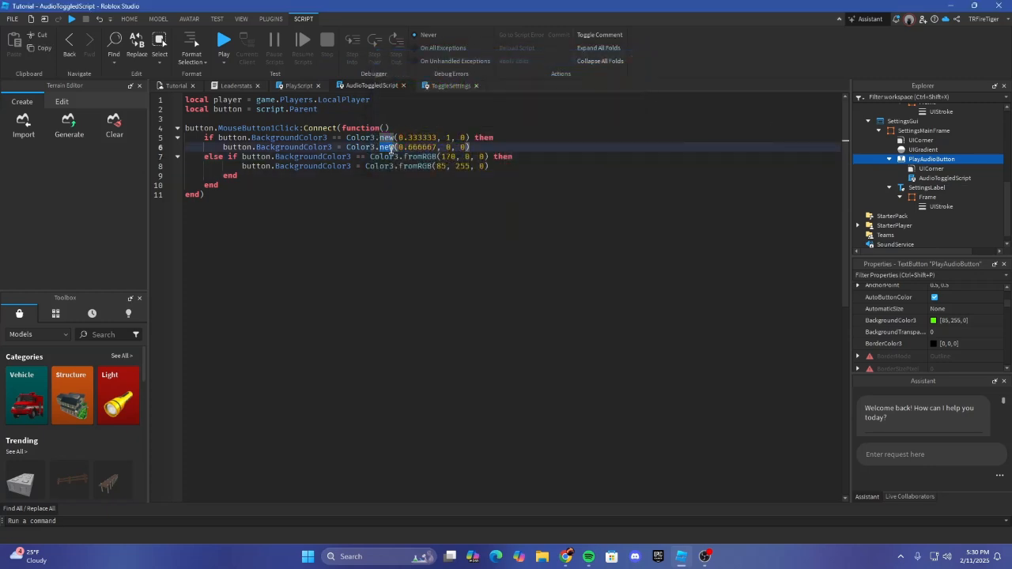
text(from)
key(Tab)
click(471, 147)
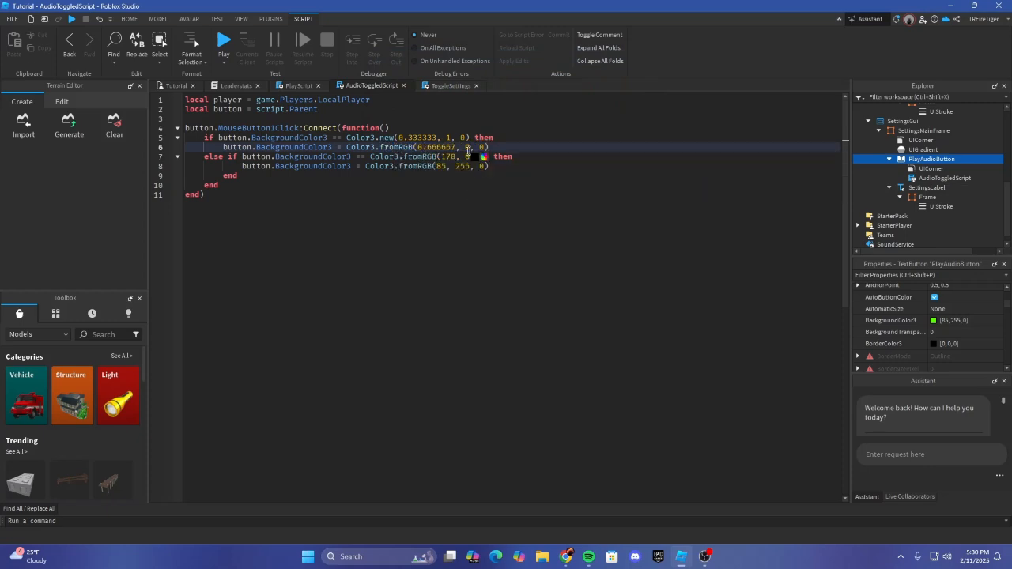
click(483, 157)
click(370, 76)
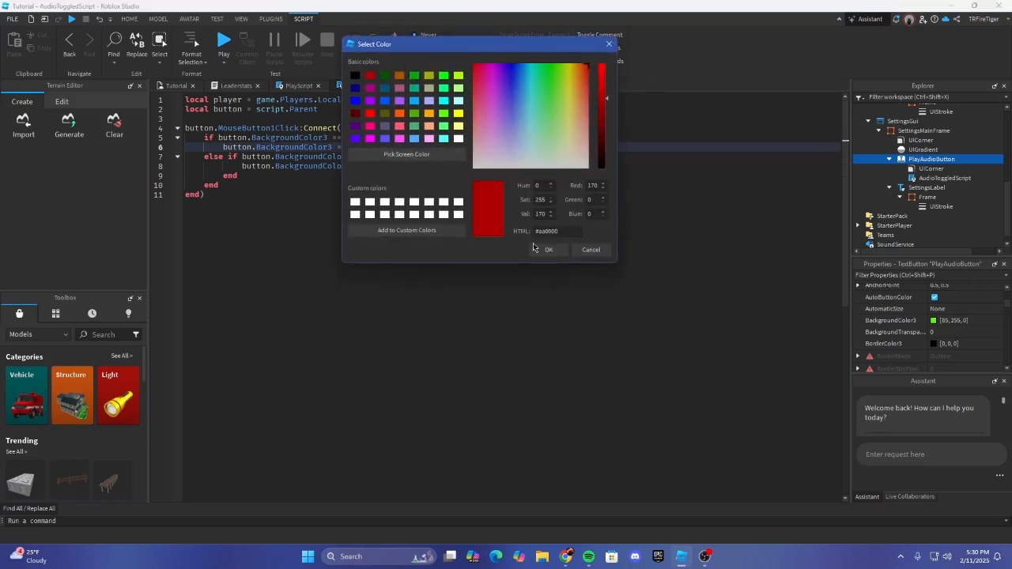
click(534, 248)
Step: Change the if condition to compare BackgroundColor3 with Color3.fromRGB(85, 255, 0), choosing the bright green basic colour
click(445, 138)
double_click(391, 137)
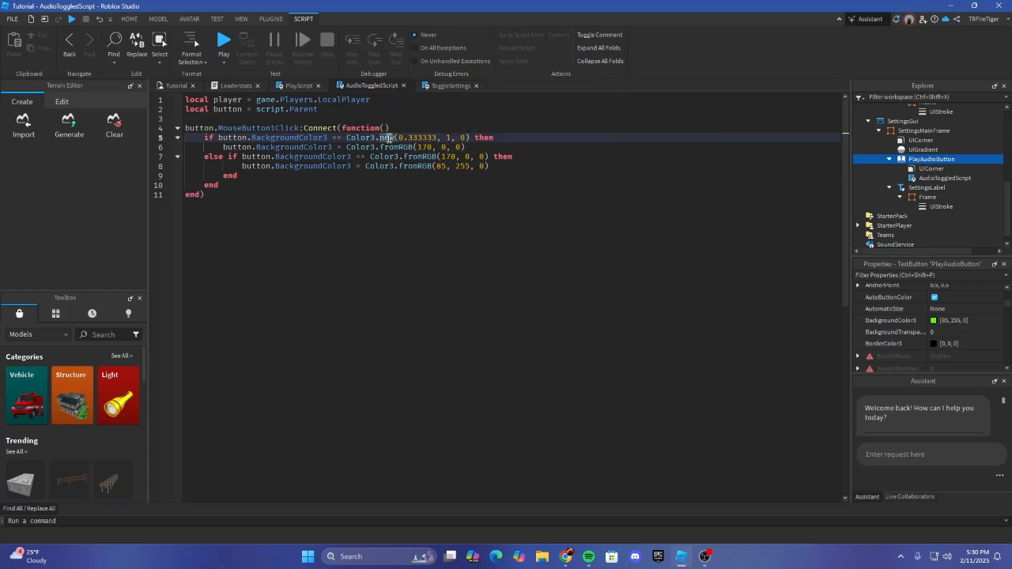
text(from)
key(Tab)
click(431, 139)
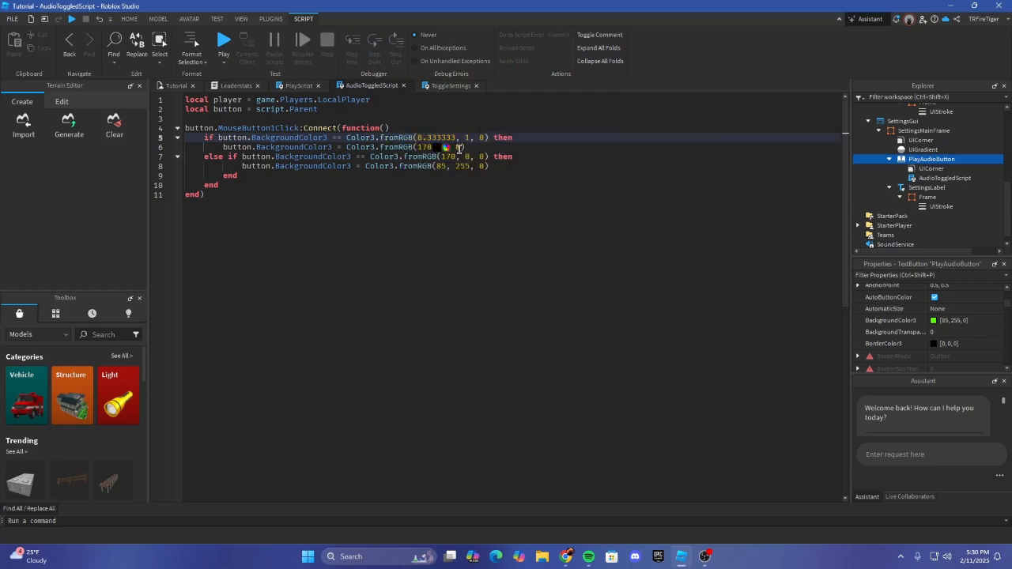
click(446, 150)
click(405, 112)
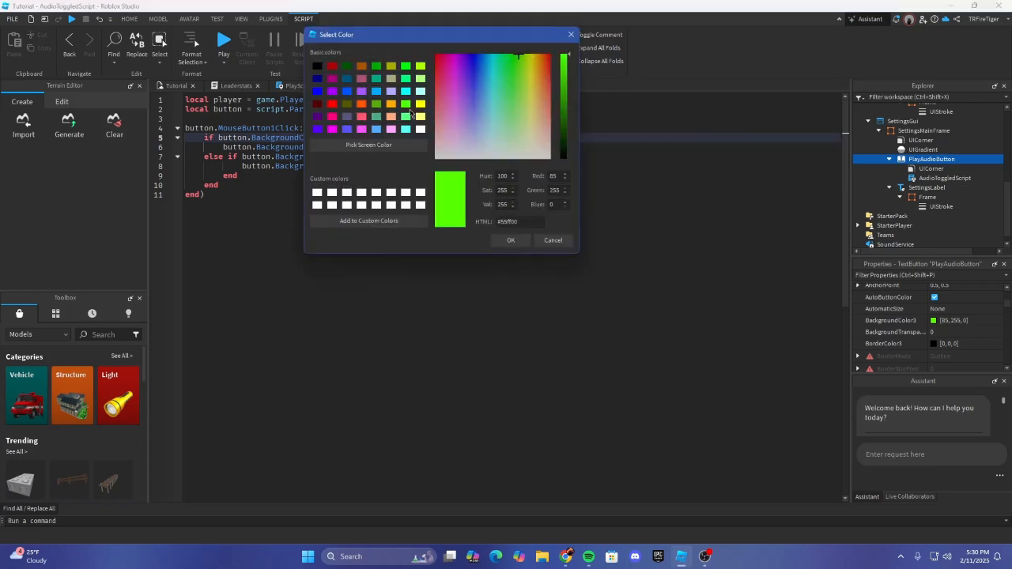
click(511, 240)
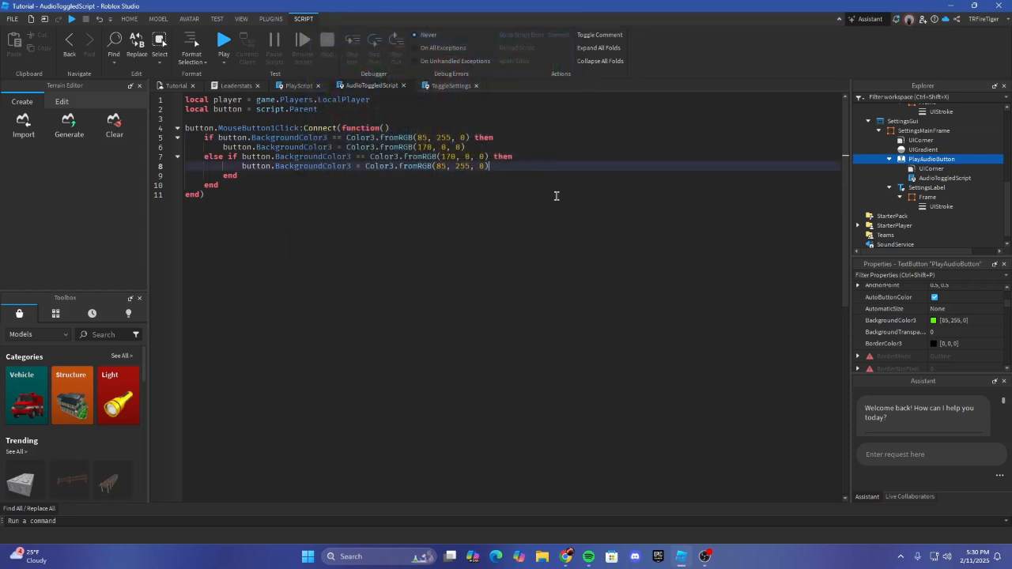
Step: Playtest the game, open Settings from the main menu, toggle the Play Audio button several times, and stop the test
click(177, 86)
click(72, 19)
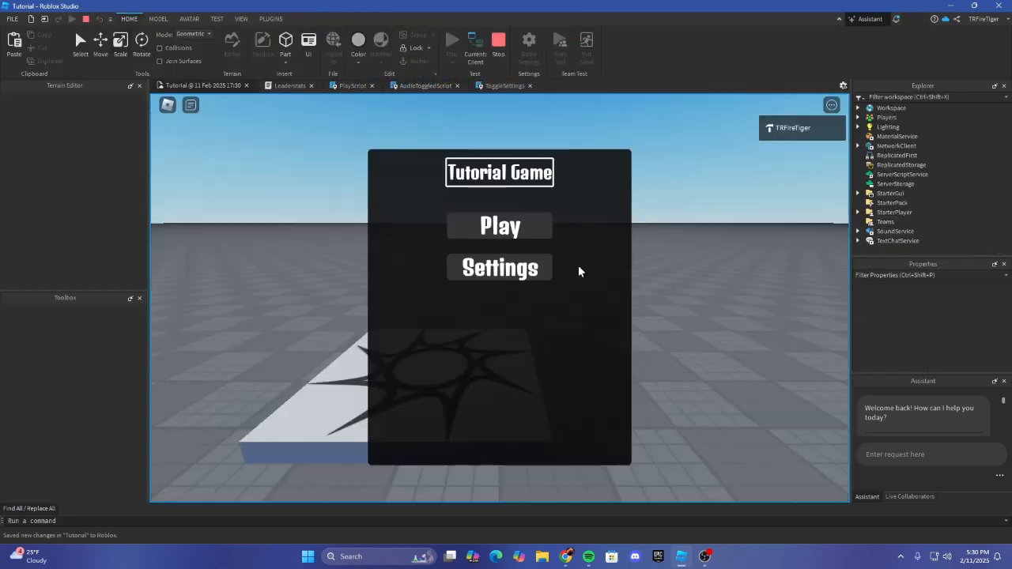
click(554, 269)
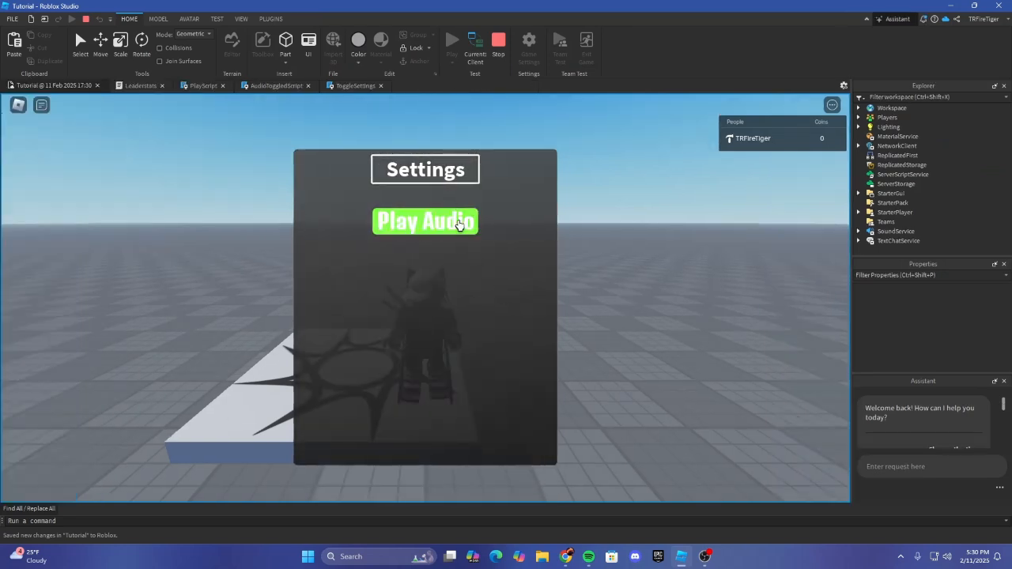
click(460, 223)
click(462, 225)
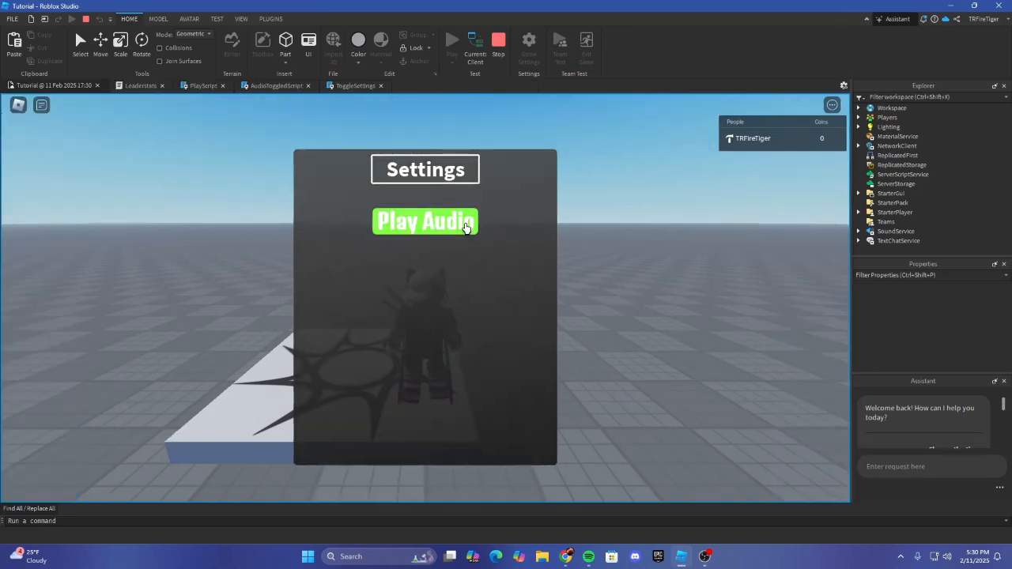
click(465, 227)
click(465, 227)
click(465, 227)
click(498, 41)
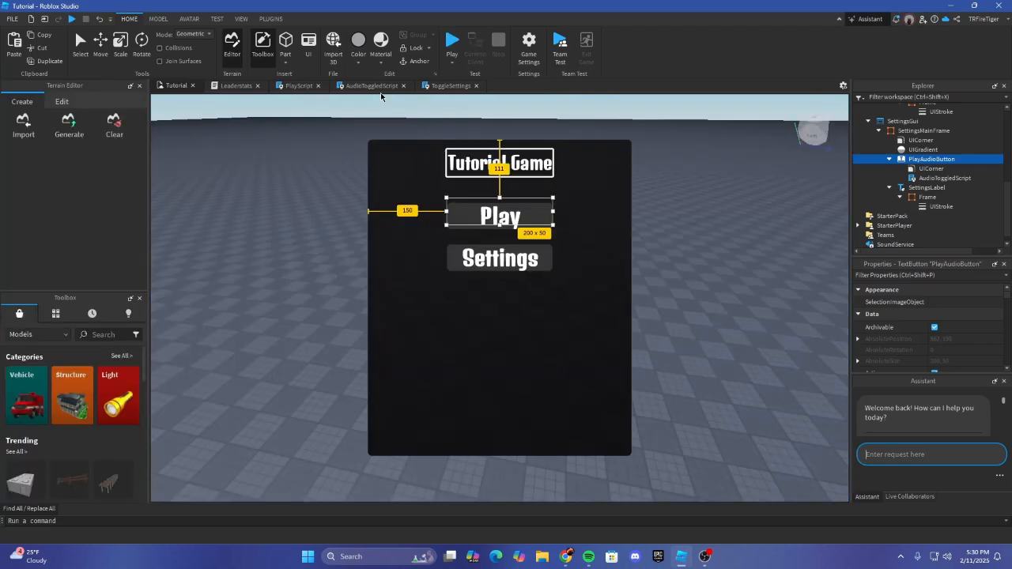
Step: Review the code in AudioToggledScript, ToggleSettings and PlayScript
click(372, 86)
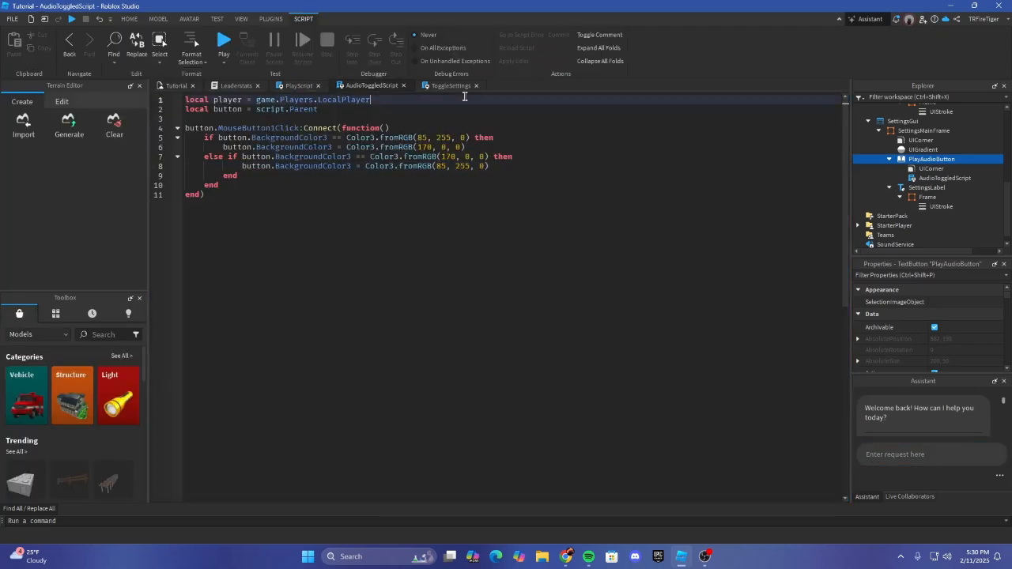
click(451, 86)
click(371, 85)
click(446, 90)
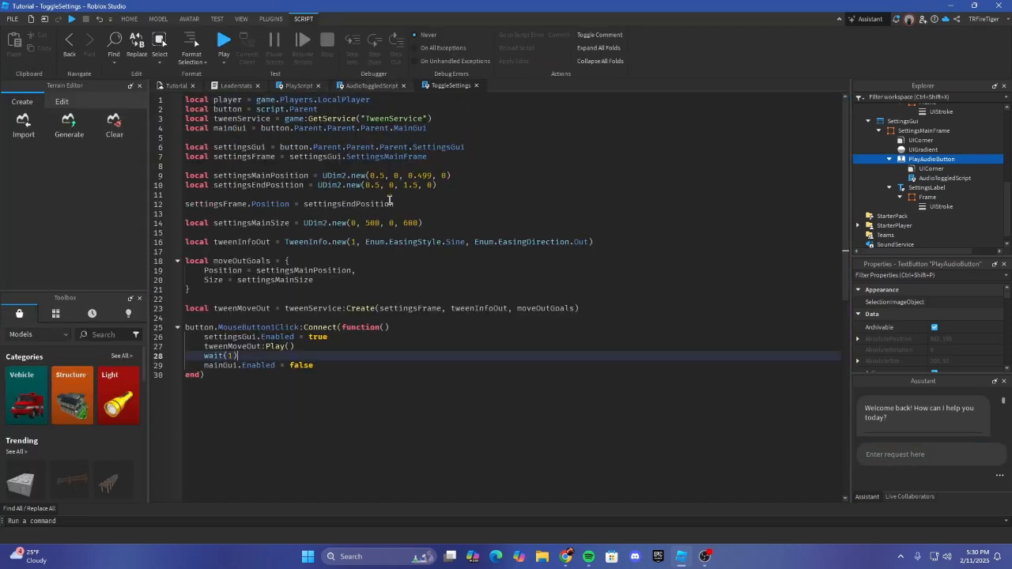
scroll(389, 198, down, 1)
scroll(369, 194, up, 1)
click(365, 89)
click(305, 86)
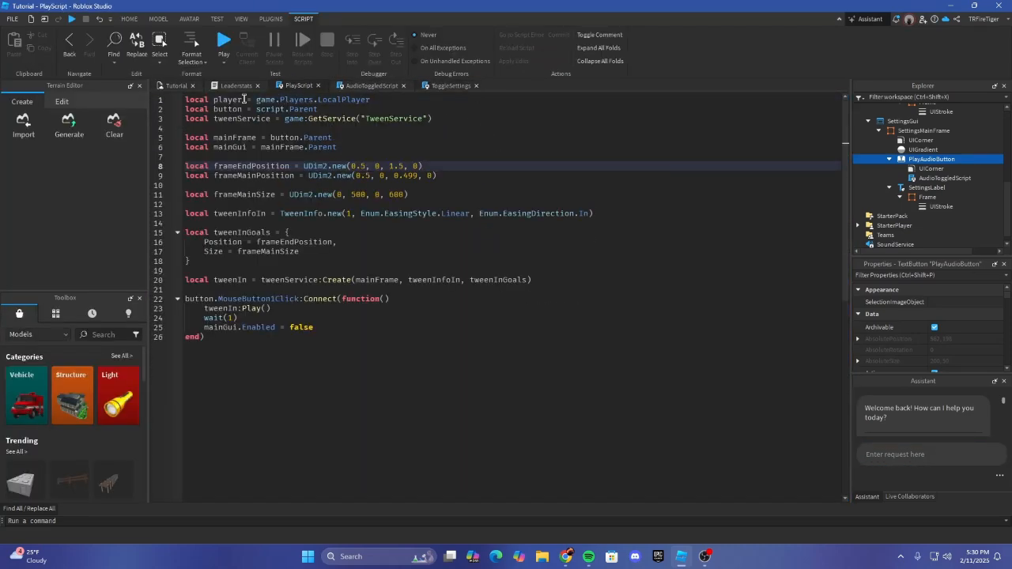
Step: Disable MainGui and enable SettingsGui so that only the settings menu shows in the place editor
click(175, 87)
scroll(941, 158, up, 5)
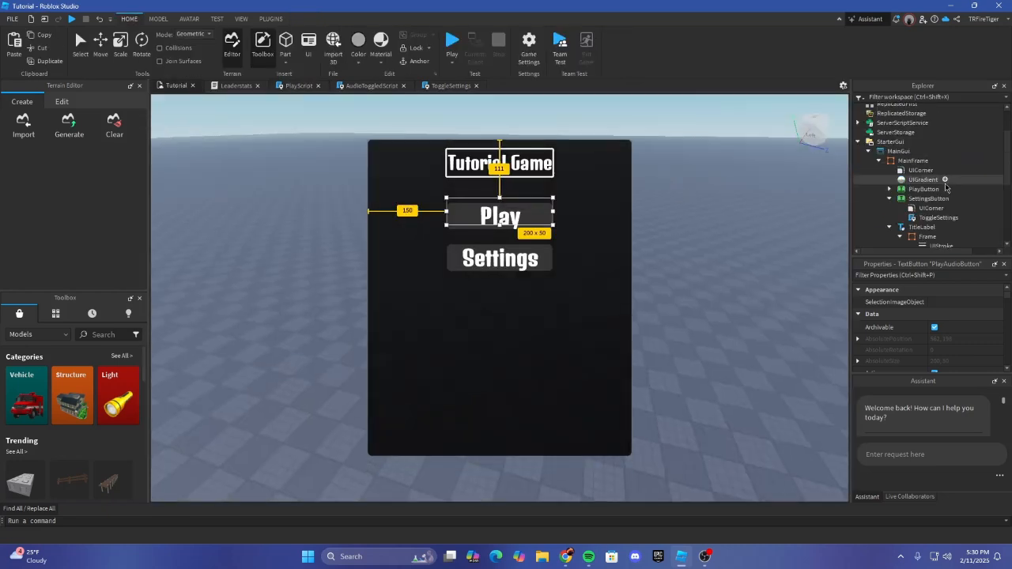
click(898, 151)
text(ena)
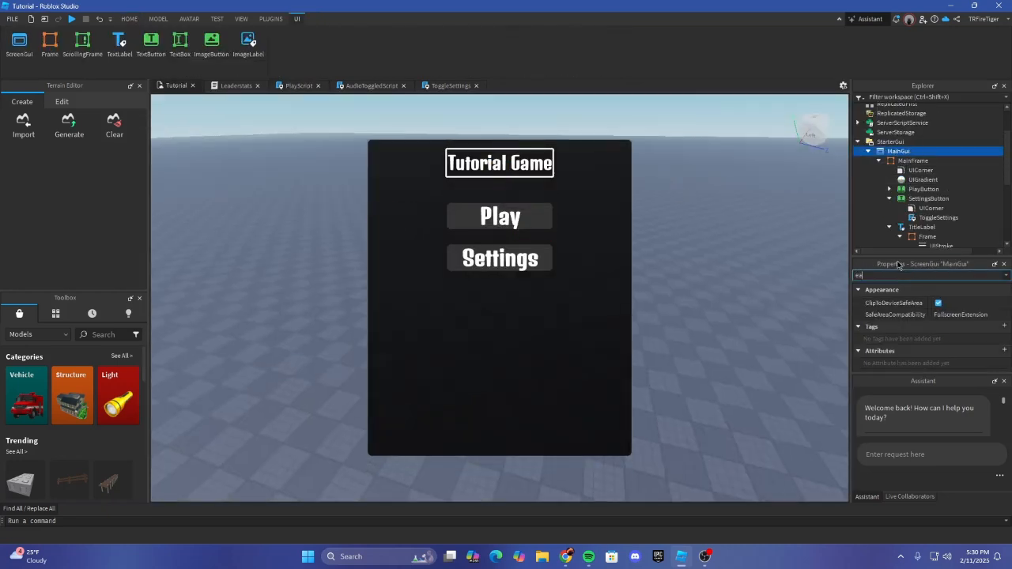
click(939, 303)
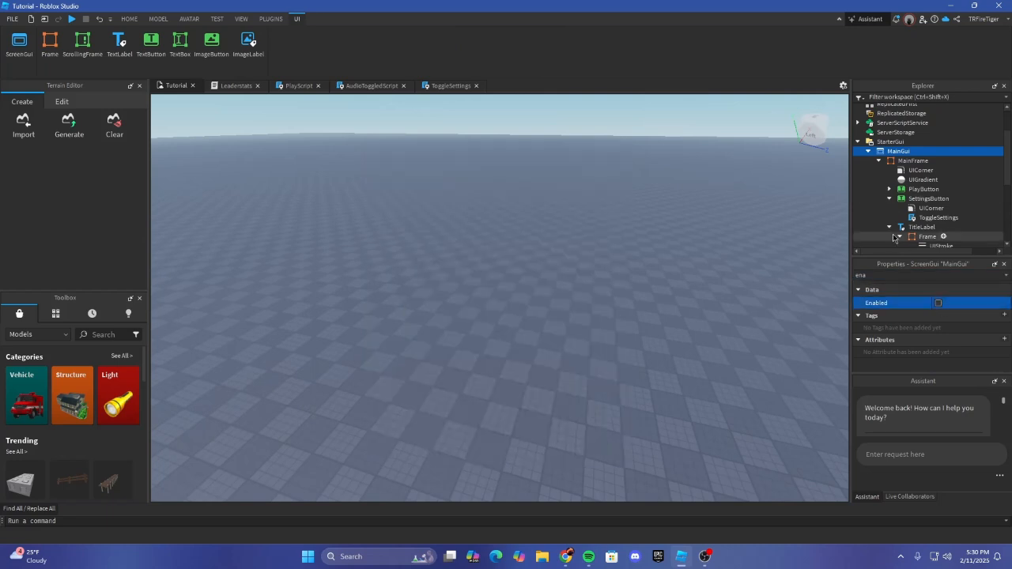
scroll(896, 235, down, 2)
click(903, 203)
click(938, 303)
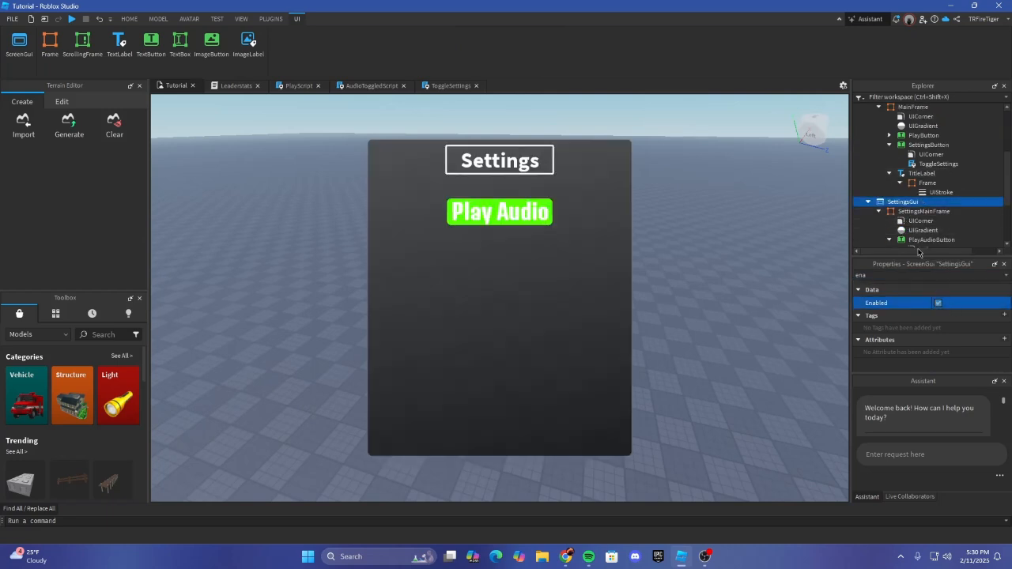
Step: Add an ImageButton inside SettingsMainFrame and rename it CloseButton
click(931, 211)
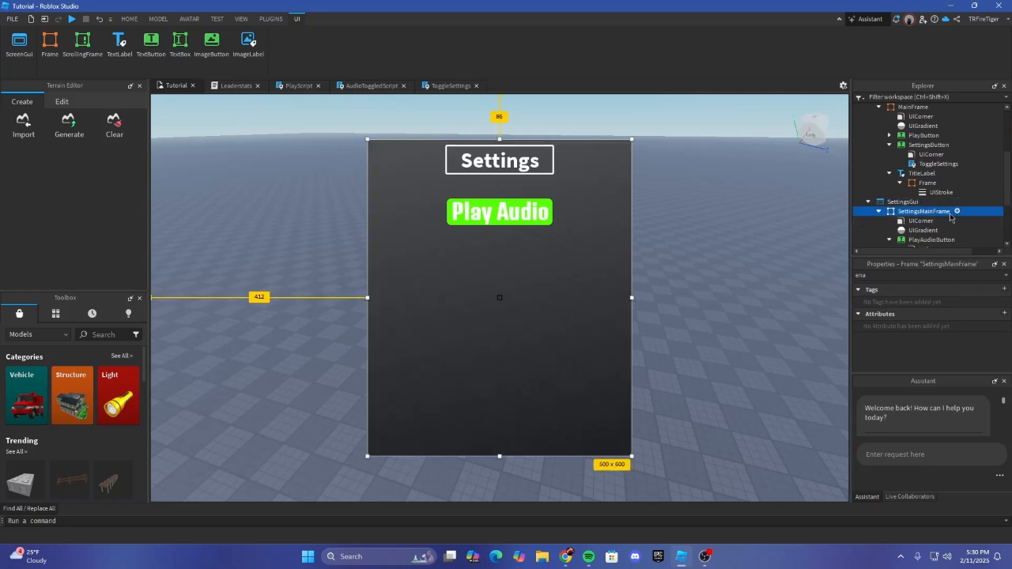
click(956, 212)
text(Ima)
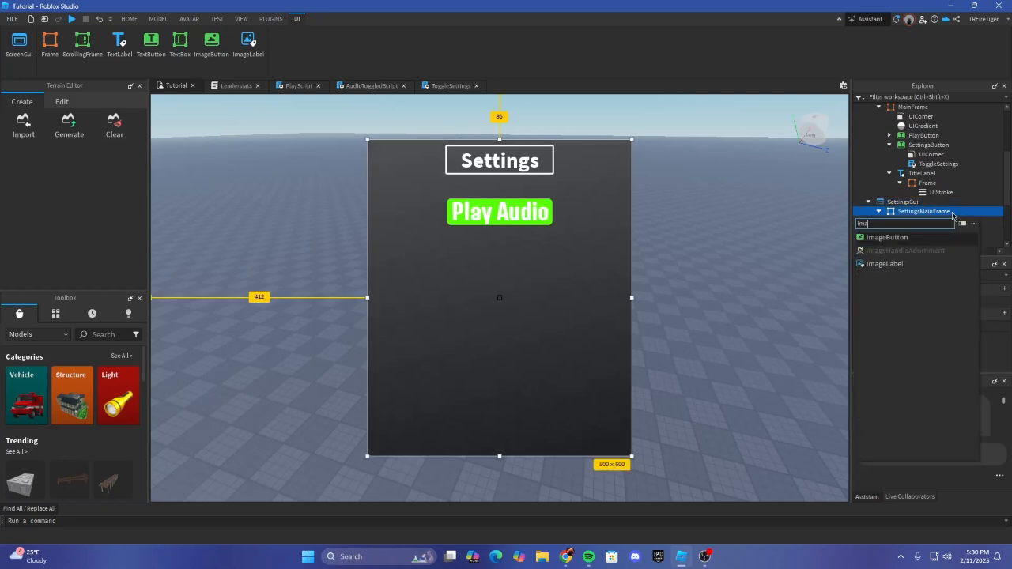
click(887, 237)
double_click(921, 186)
text(Clo)
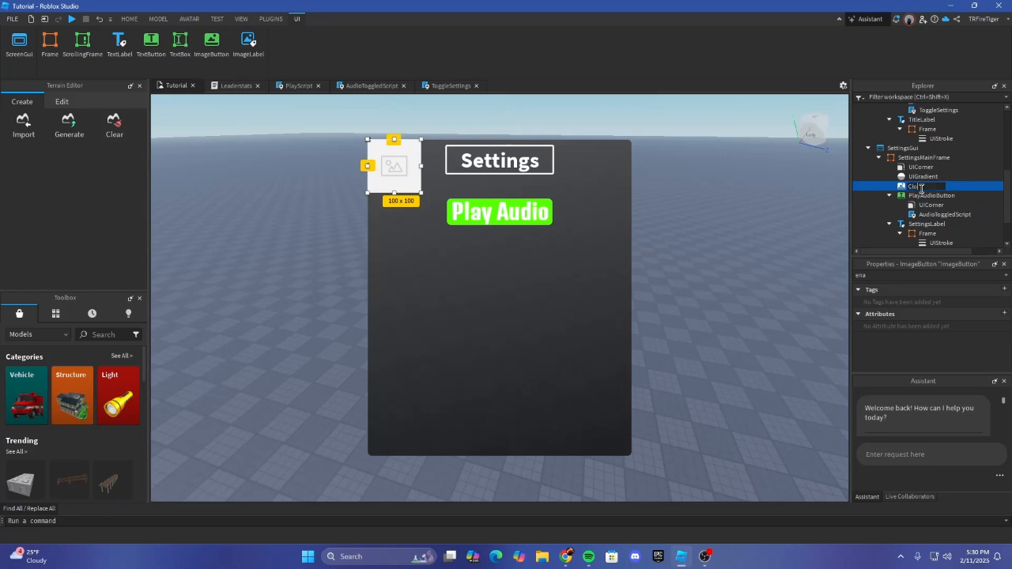
text(seButton)
key(Return)
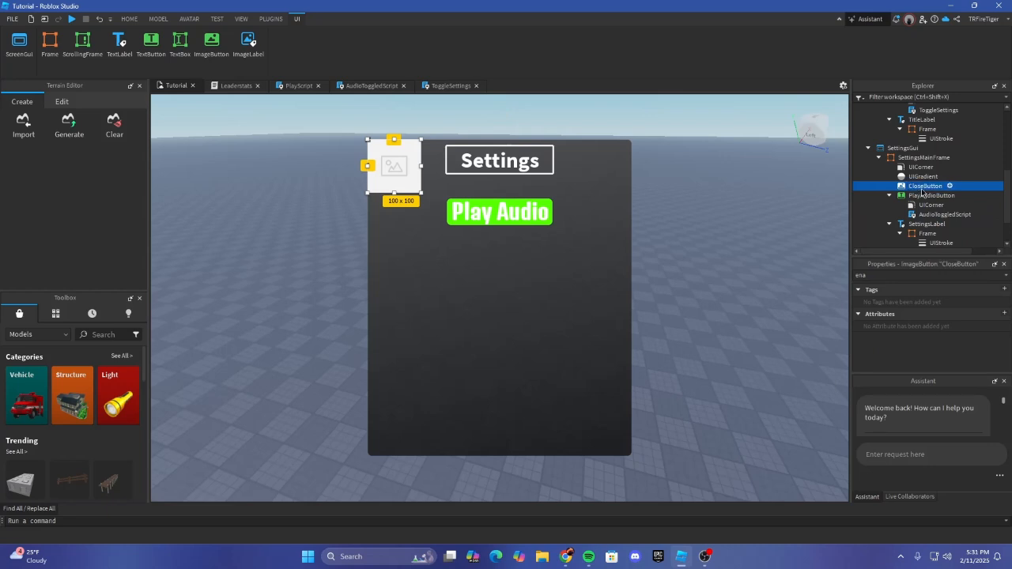
Step: Find the CloseButton's AnchorPoint property and open it for editing
double_click(922, 274)
text(anc)
click(946, 302)
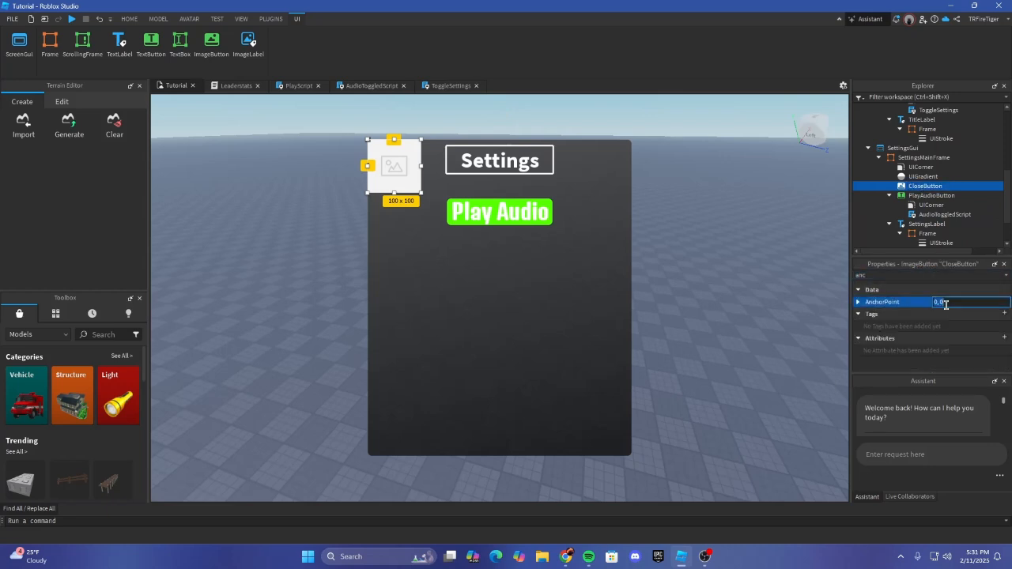
Step: Set the CloseButton's AnchorPoint to 0.5, 0.5 and shrink the button to about 85 by 78 pixels
text(.5,0.5)
key(Return)
drag(379, 150, 413, 181)
key(ctrl+z)
click(403, 173)
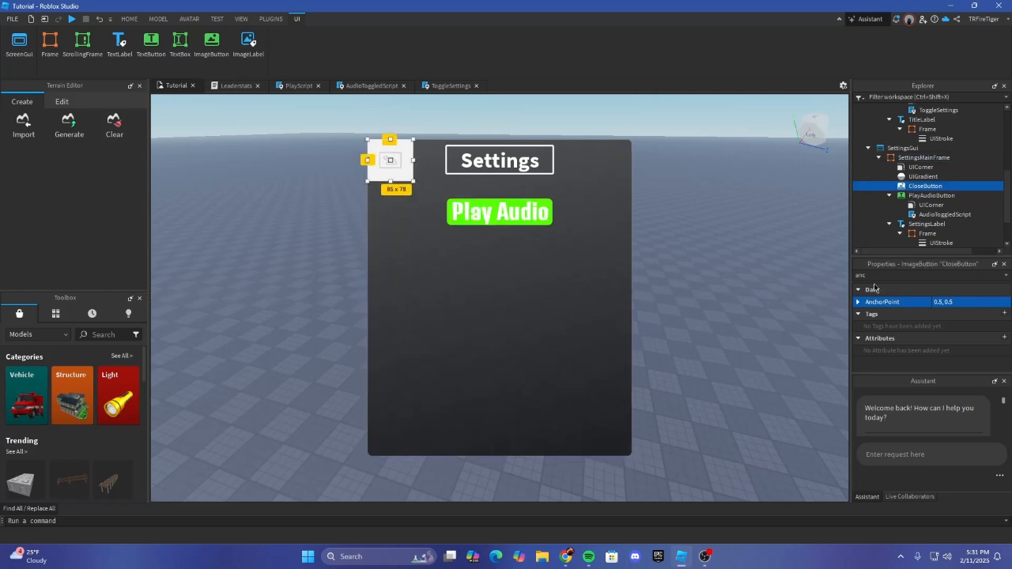
Step: Set the CloseButton's size to {0, 50},{0, 50} and move it into the upper-left corner of the settings frame
drag(867, 276, 798, 275)
text(size)
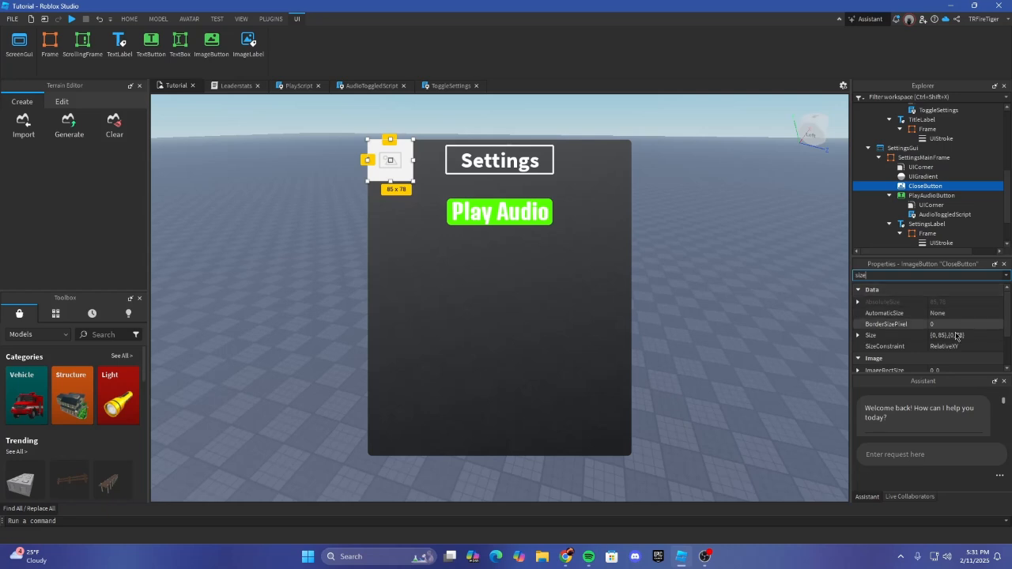
click(957, 335)
double_click(960, 336)
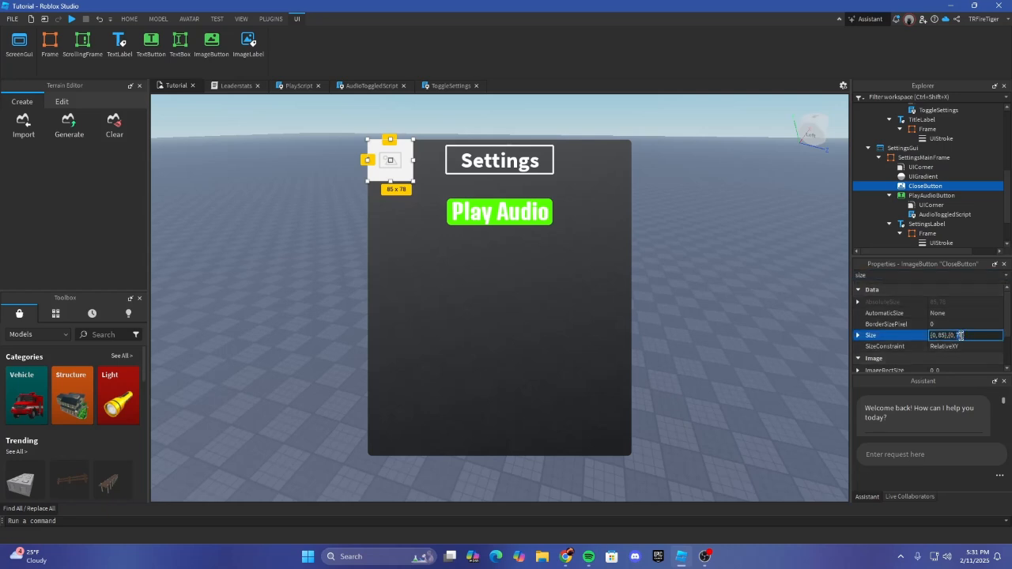
text(50)
double_click(947, 335)
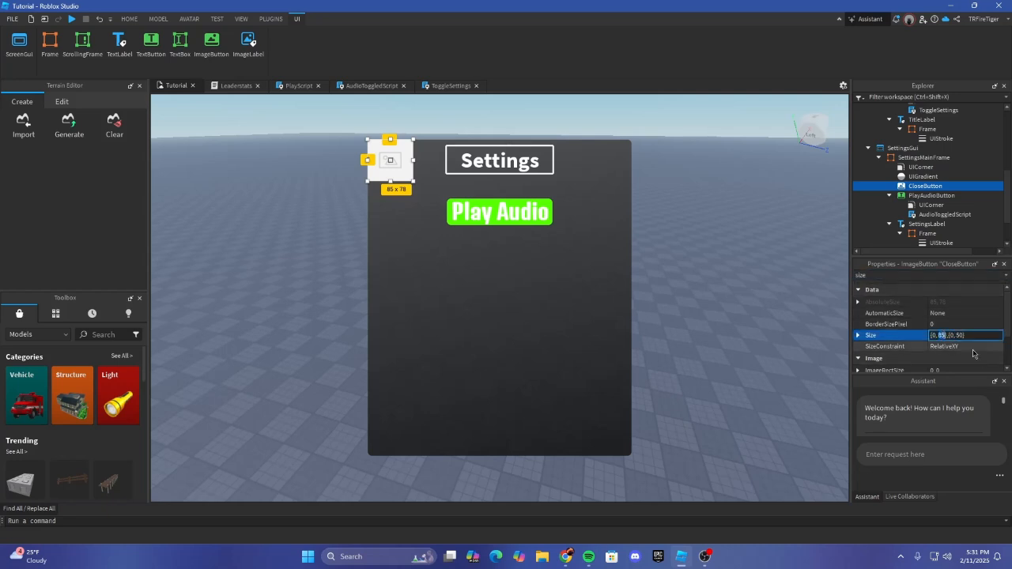
text(50)
key(Return)
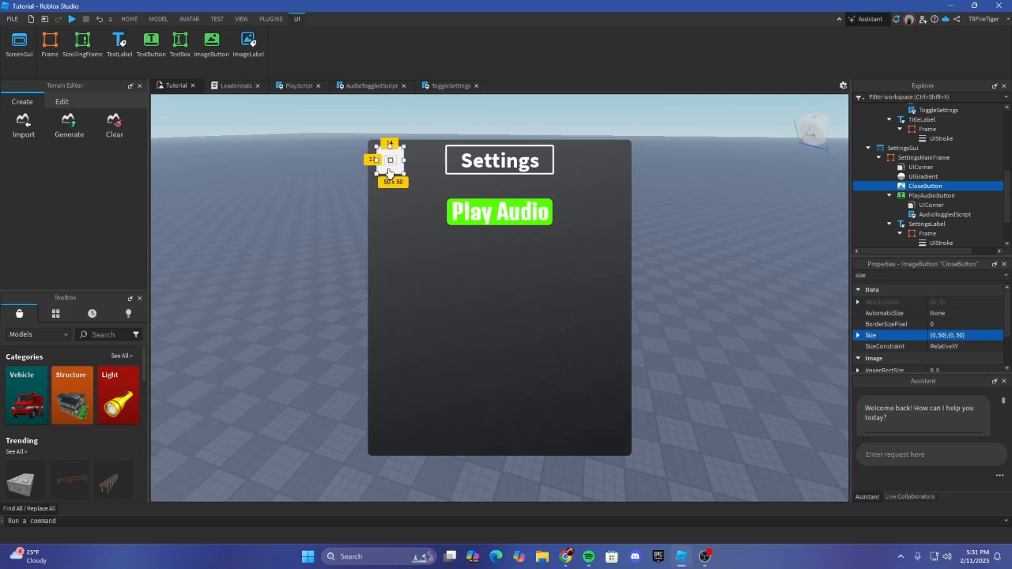
drag(388, 172, 379, 166)
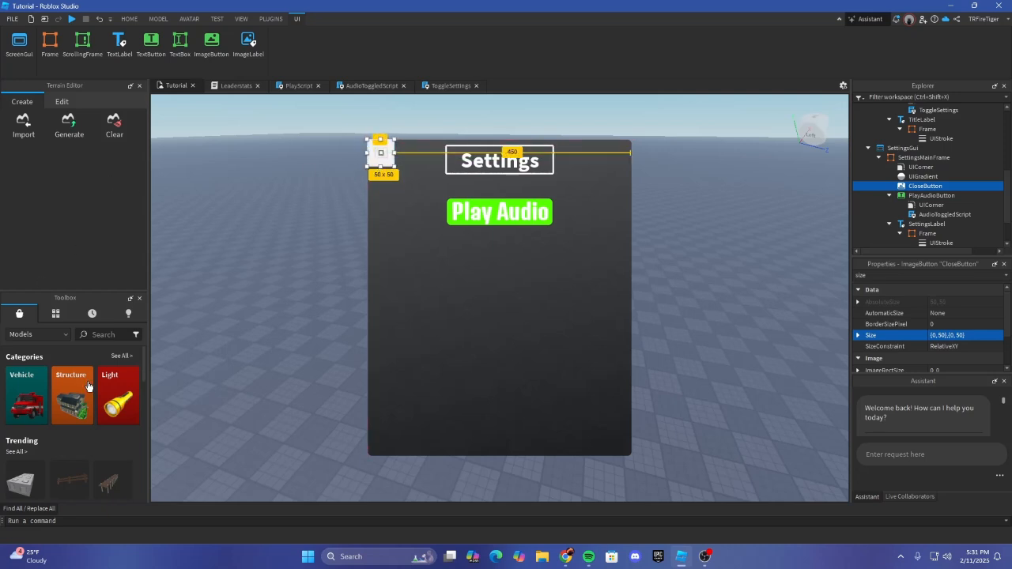
Step: Search the Toolbox decals for "red x" and insert the SG-Red X decal into CloseButton
click(36, 334)
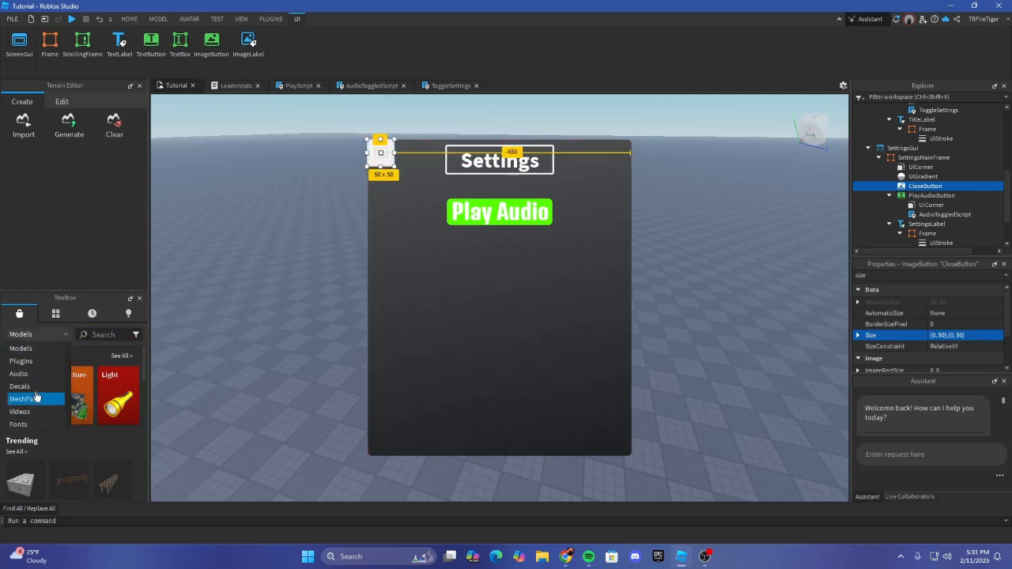
click(34, 386)
click(119, 335)
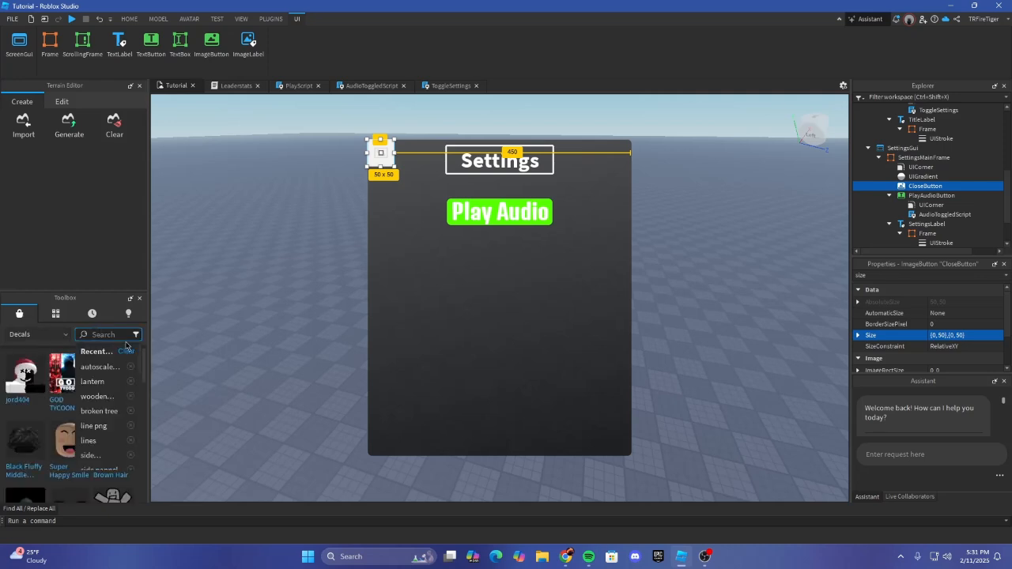
text(red x)
key(Return)
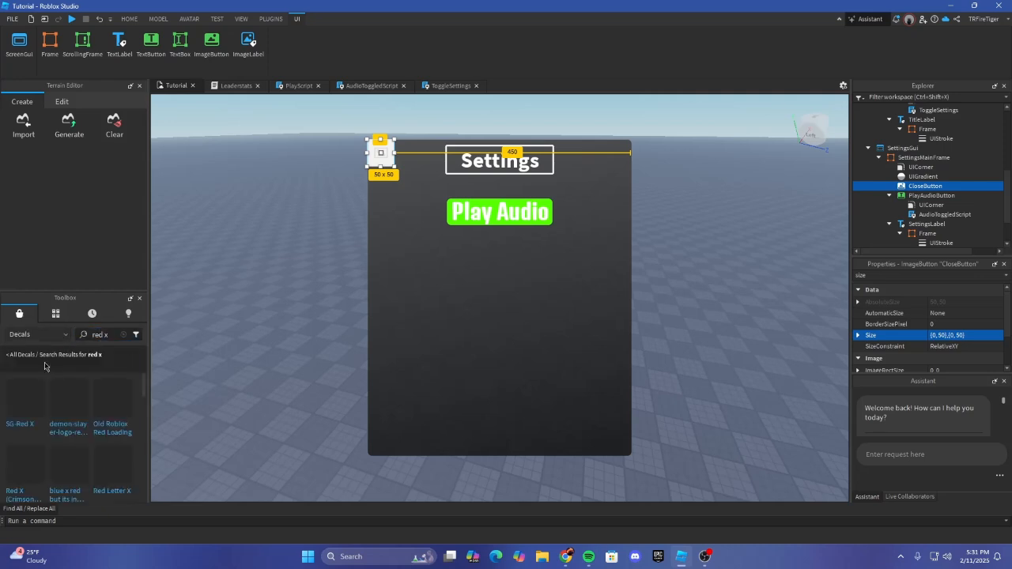
click(26, 404)
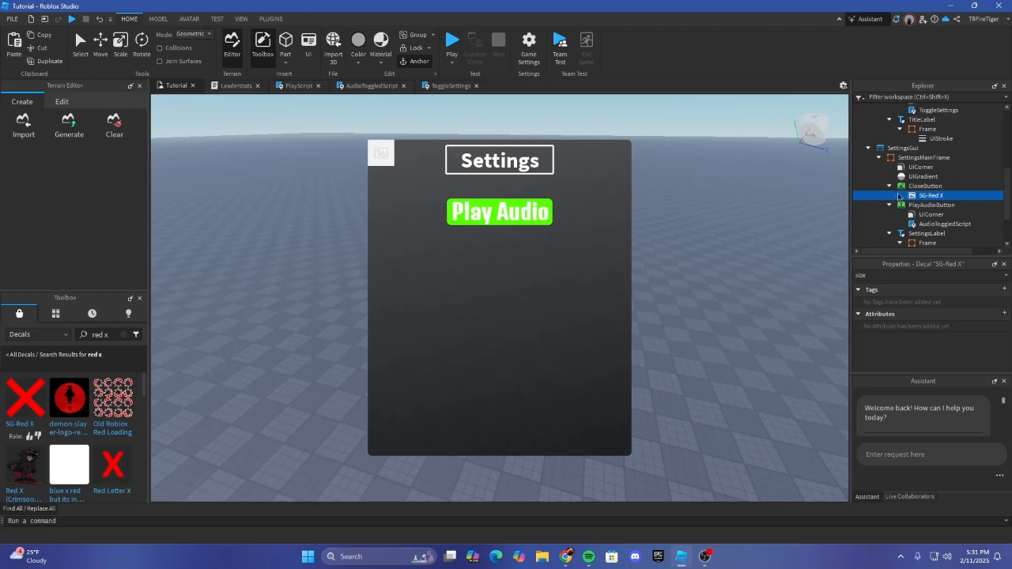
Step: Copy the SG-Red X decal's texture ID and delete the decal from CloseButton
mouse_move(891, 264)
mouse_down()
mouse_move(882, 273)
mouse_move(907, 272)
mouse_up()
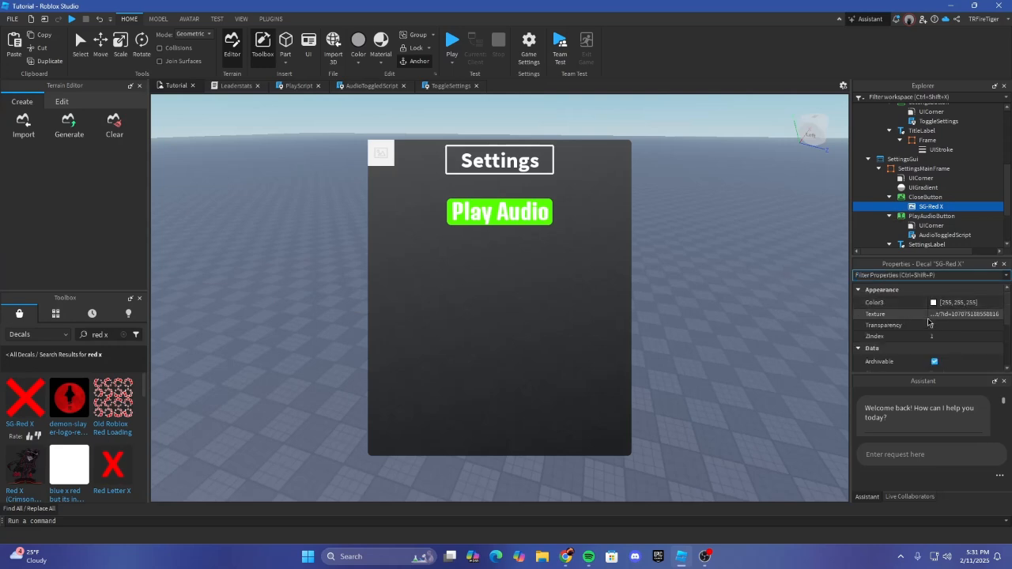
click(957, 314)
key(ctrl+c)
click(933, 198)
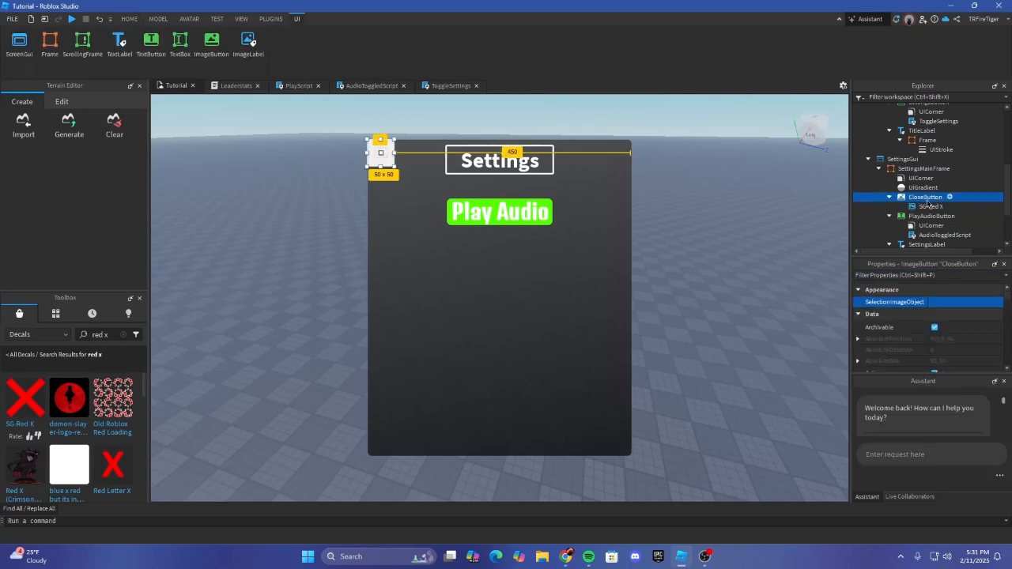
click(927, 206)
key(Delete)
Step: Paste the copied red X texture ID as the CloseButton's Image
click(919, 197)
scroll(896, 320, down, 8)
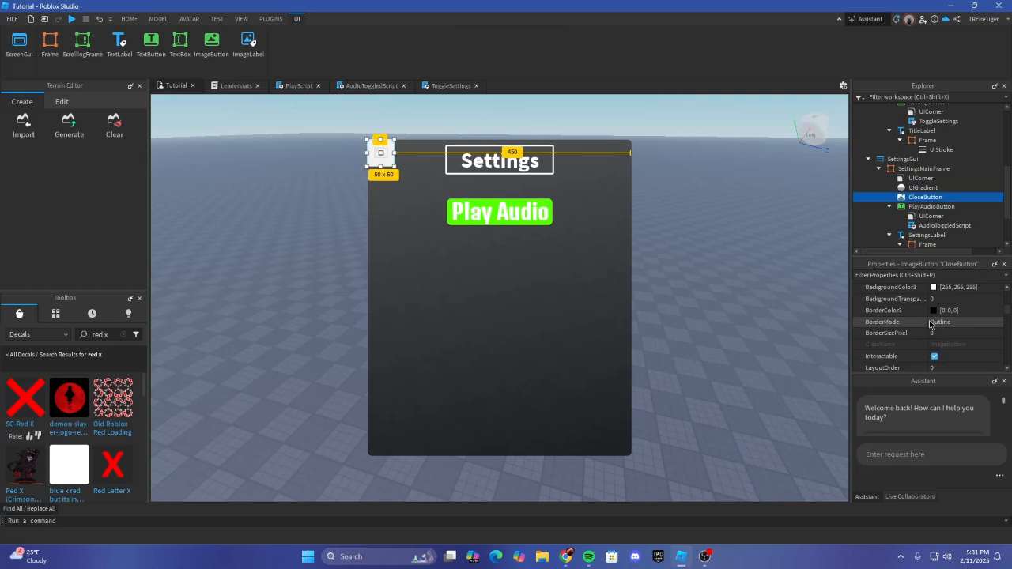
scroll(954, 325, down, 3)
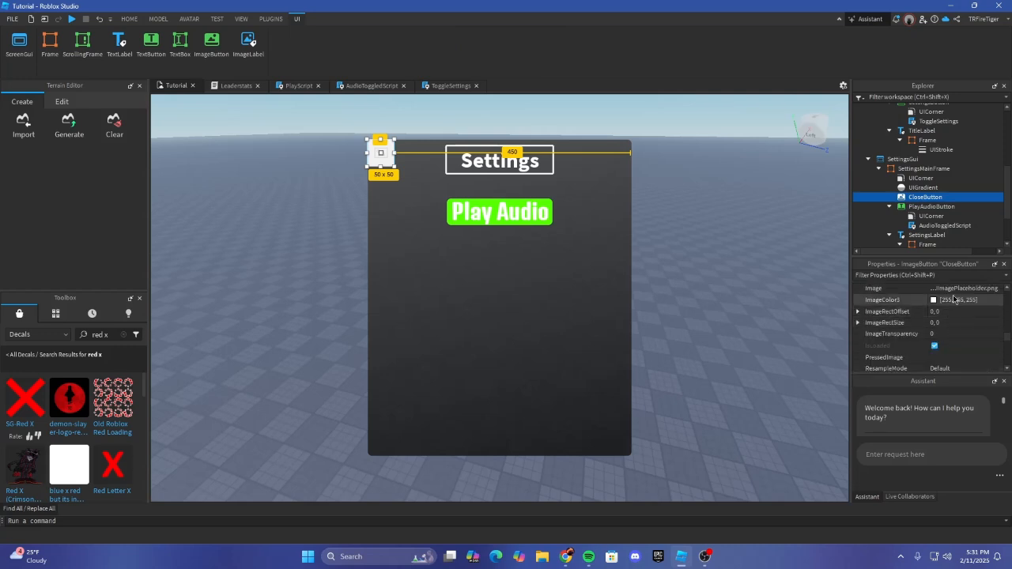
click(956, 288)
key(ctrl+v)
key(Return)
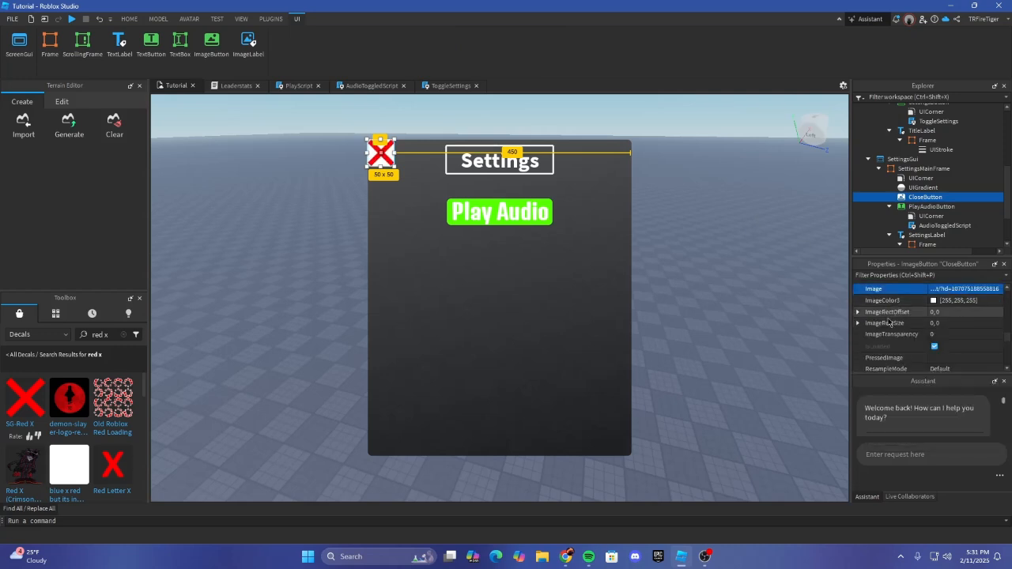
Step: Set the CloseButton's background transparency to 1
scroll(931, 317, up, 6)
click(933, 288)
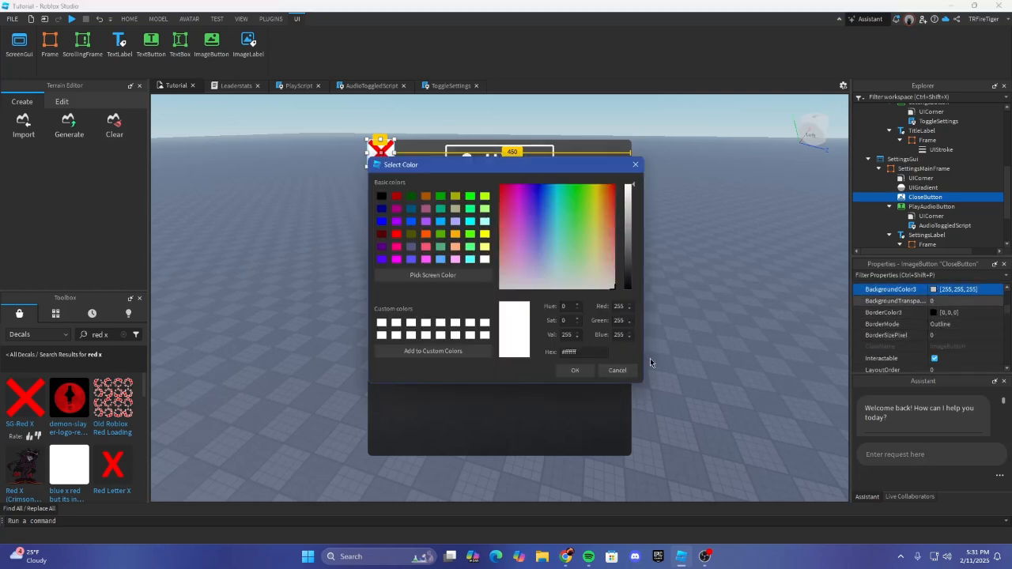
click(623, 370)
click(892, 301)
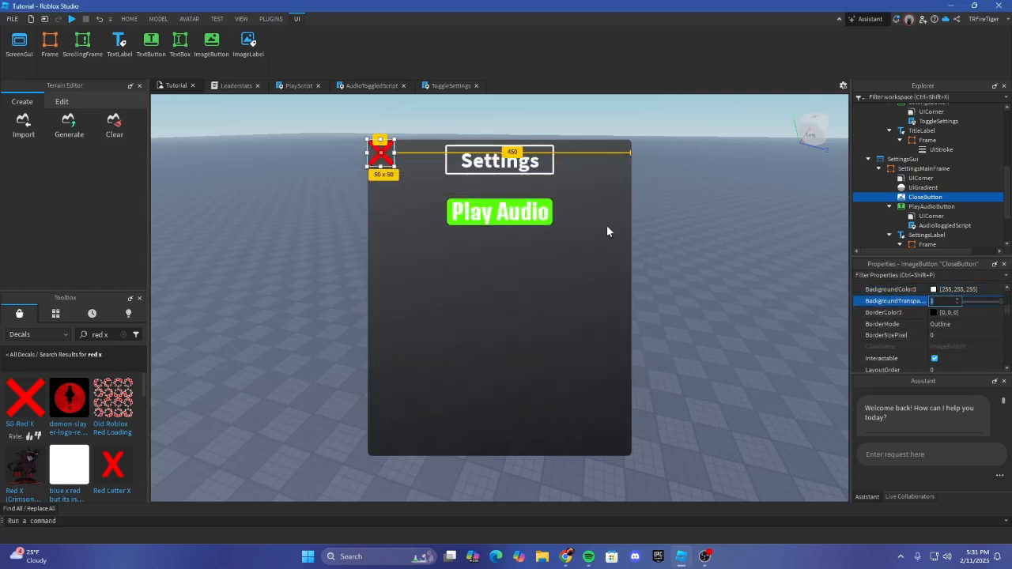
click(782, 226)
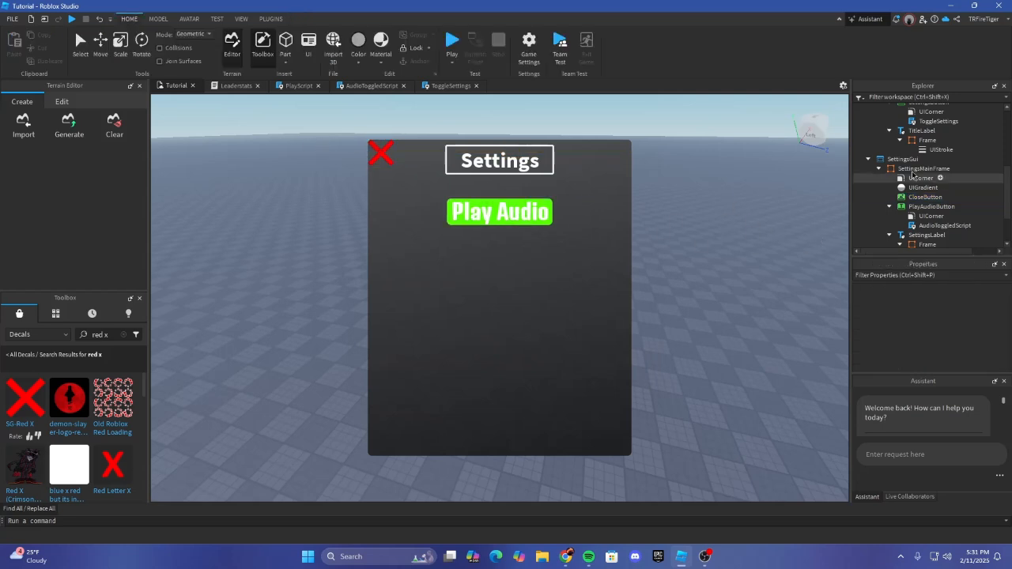
Step: Add a LocalScript inside CloseButton and name it CloseSettings
click(921, 207)
scroll(920, 209, down, 1)
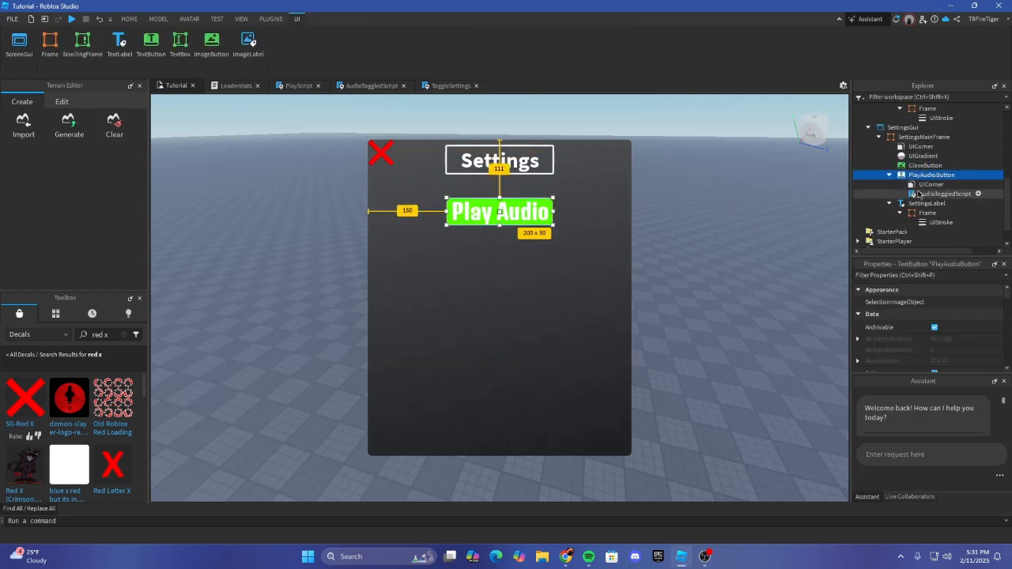
click(959, 165)
click(949, 165)
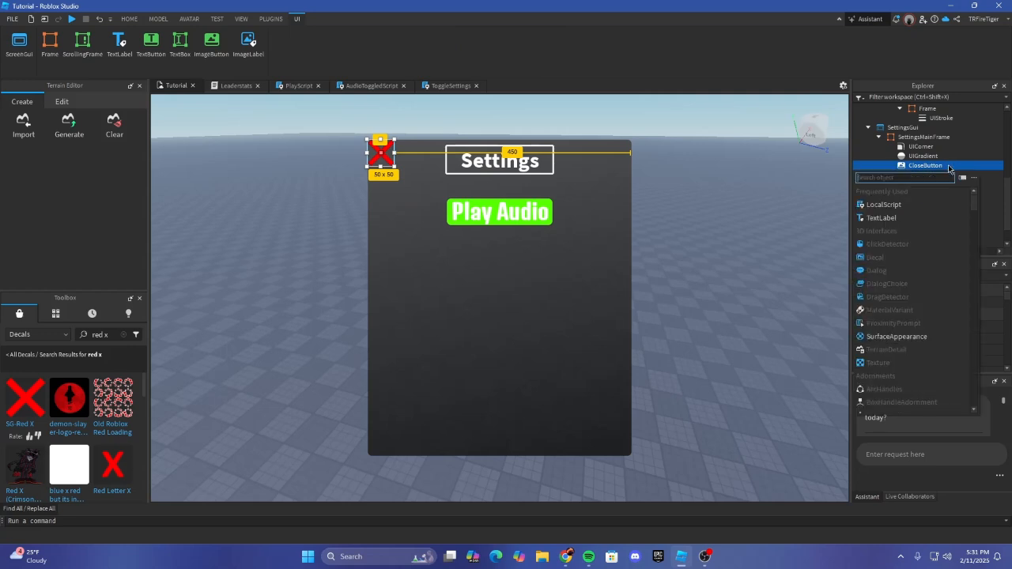
click(883, 204)
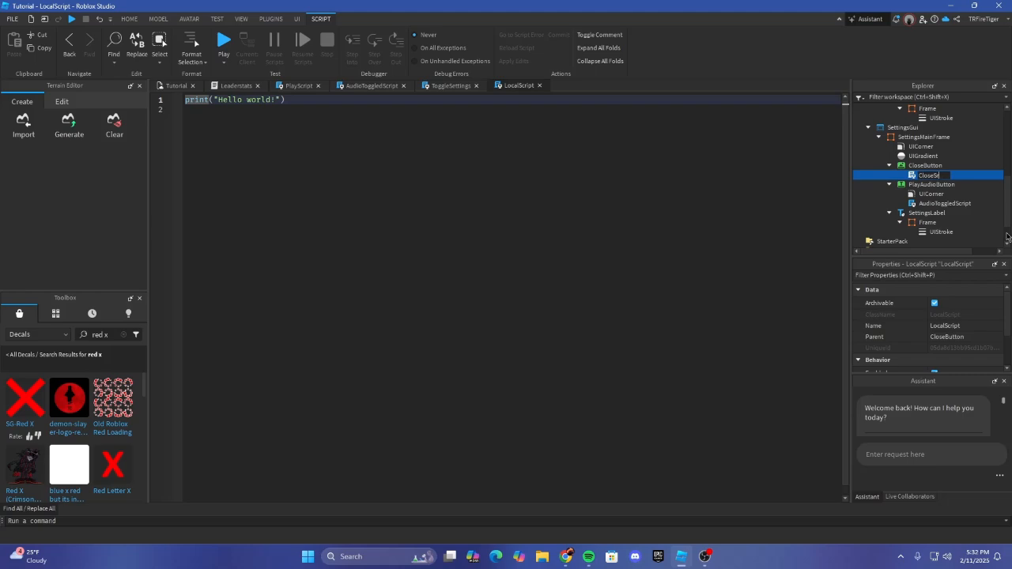
text(CloseSettings)
key(Return)
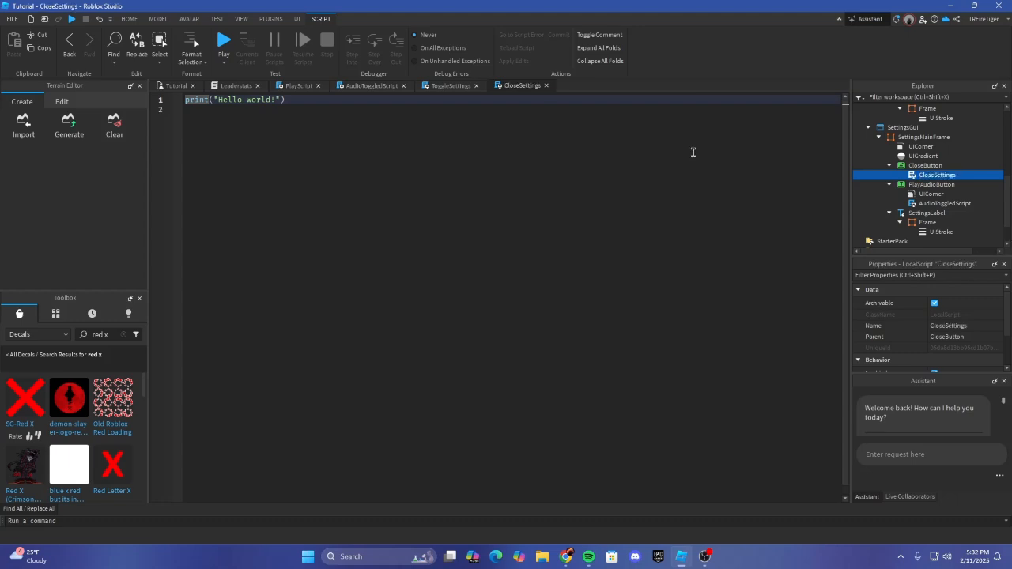
Step: Replace the default code in CloseSettings with local player = game.Players.LocalPlayer
key(ctrl+a)
key(BackSpace)
text(l)
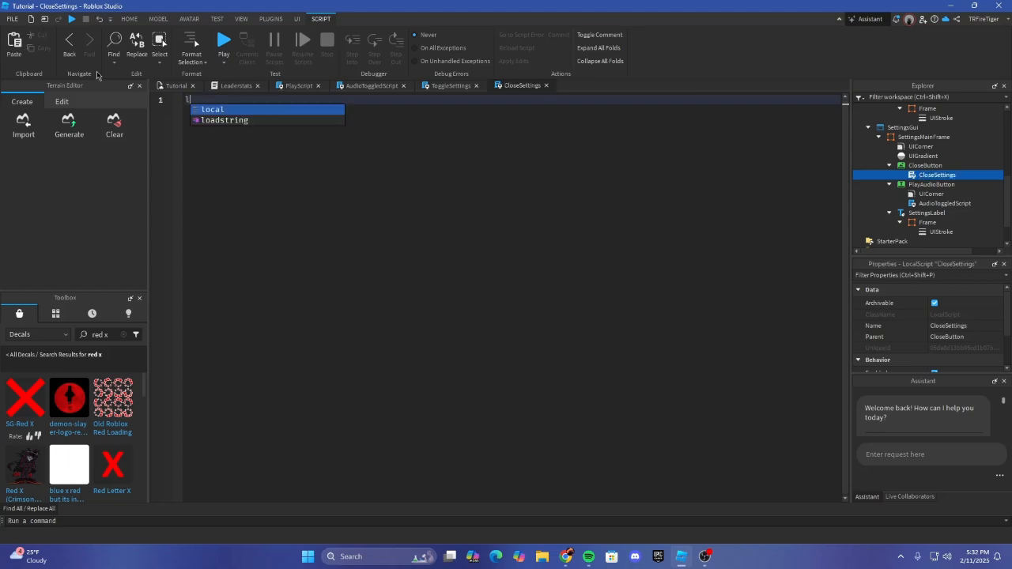
text(ocal player = )
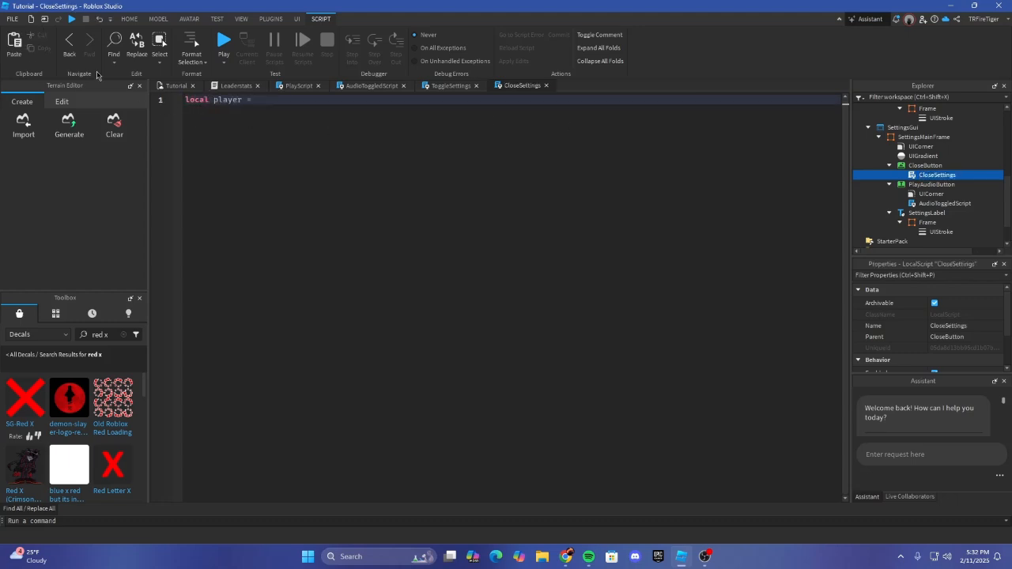
text(game.Players.LocalPlayer)
key(Return)
Step: Declare local variables button = script.Parent and tweenService = game:GetService("TweenService") below the player line
text(local bu)
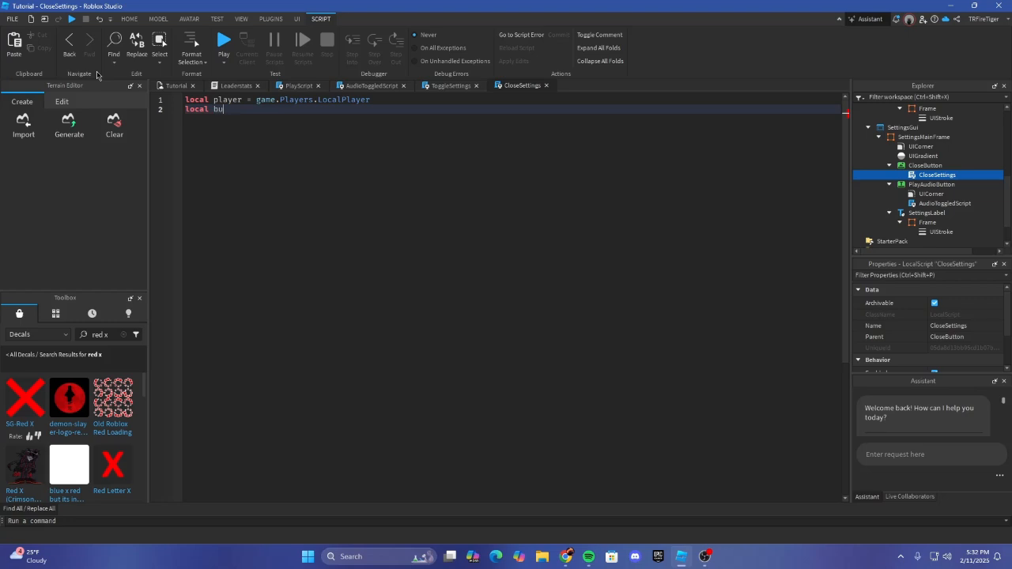
text(tton = script.Parent)
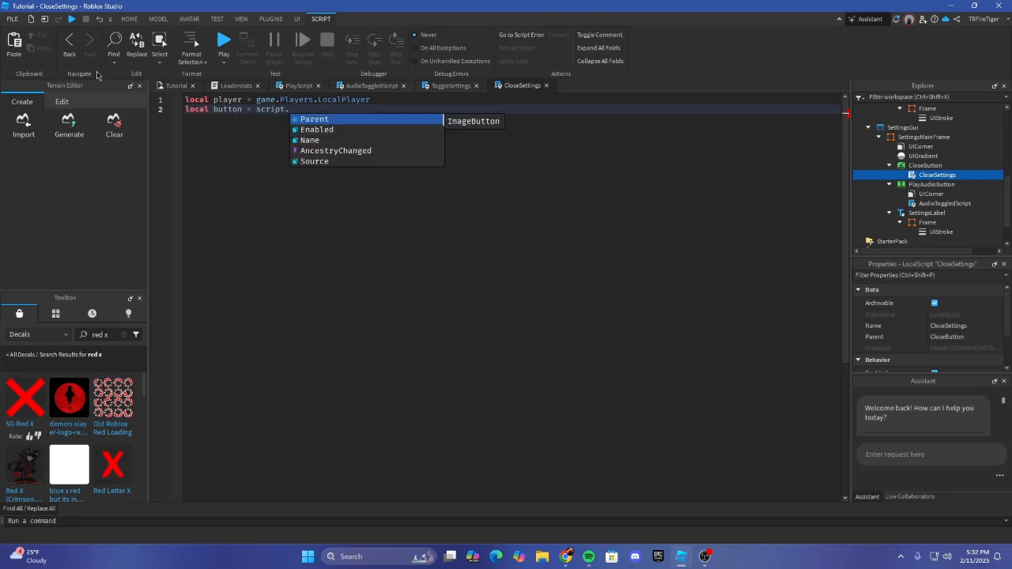
key(Return)
text(local )
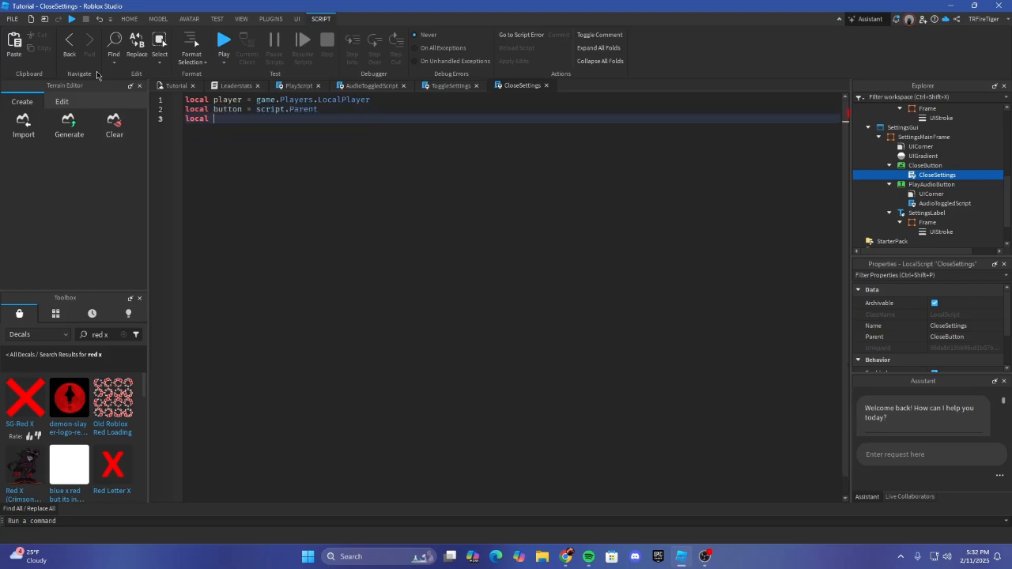
text(tweenService = game:)
text(GetService("TweenService"))
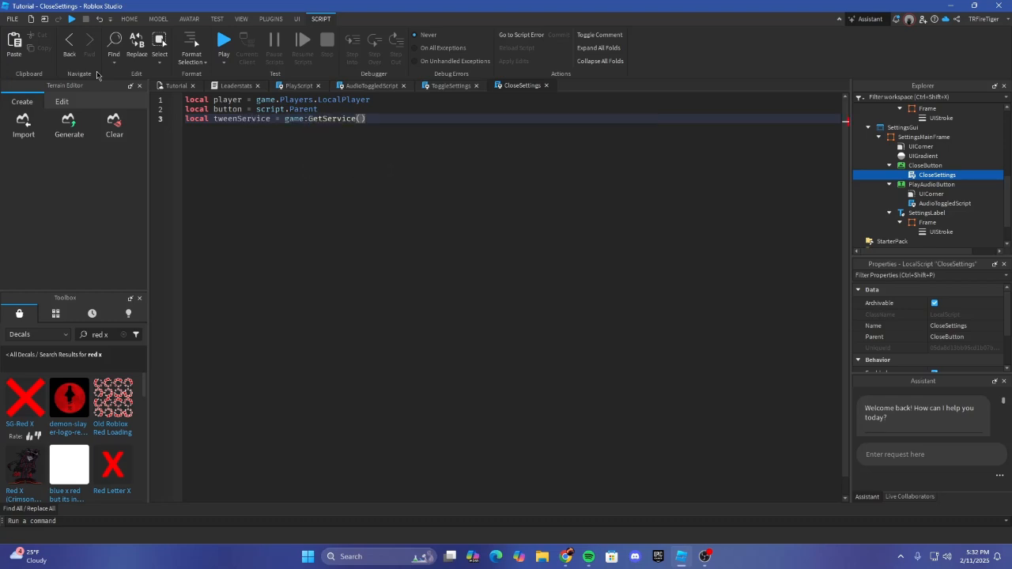
key(Return)
key(Return)
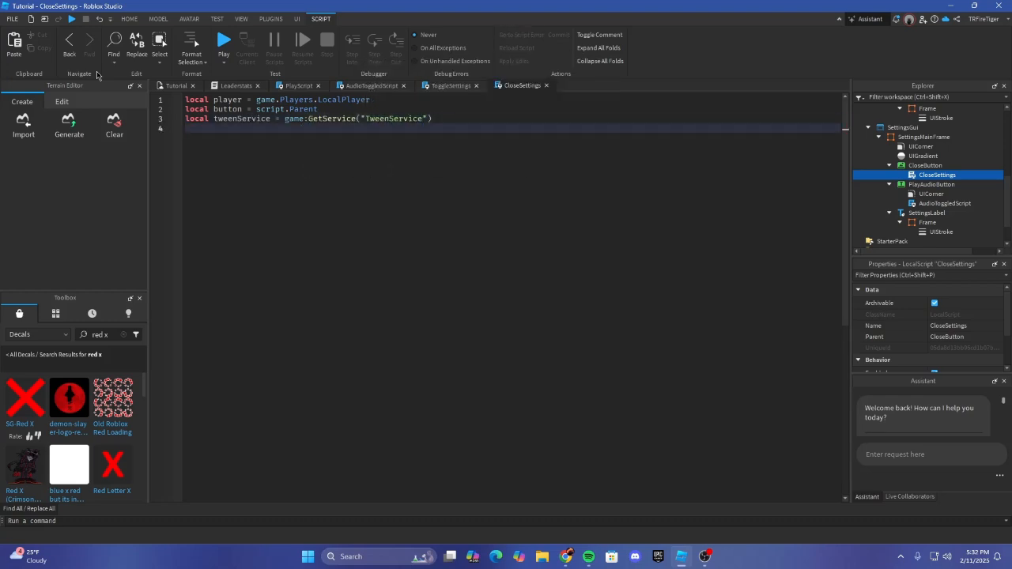
Step: After a blank line, declare local settingsGui = button.Parent.Parent
text(local)
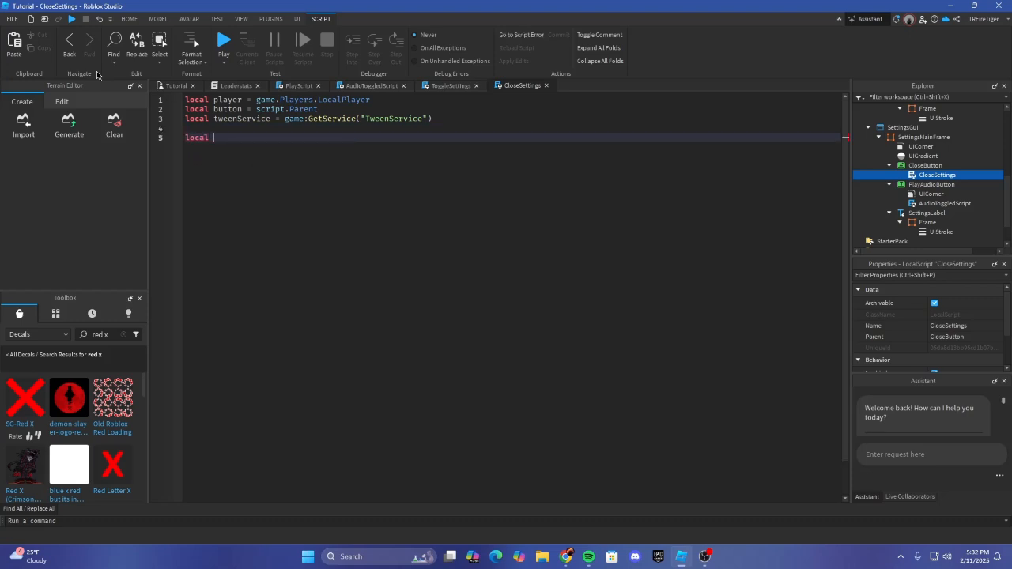
text( settingsGi)
key(BackSpace)
key(BackSpace)
text(ui = s)
key(BackSpace)
text(button/)
key(Tab)
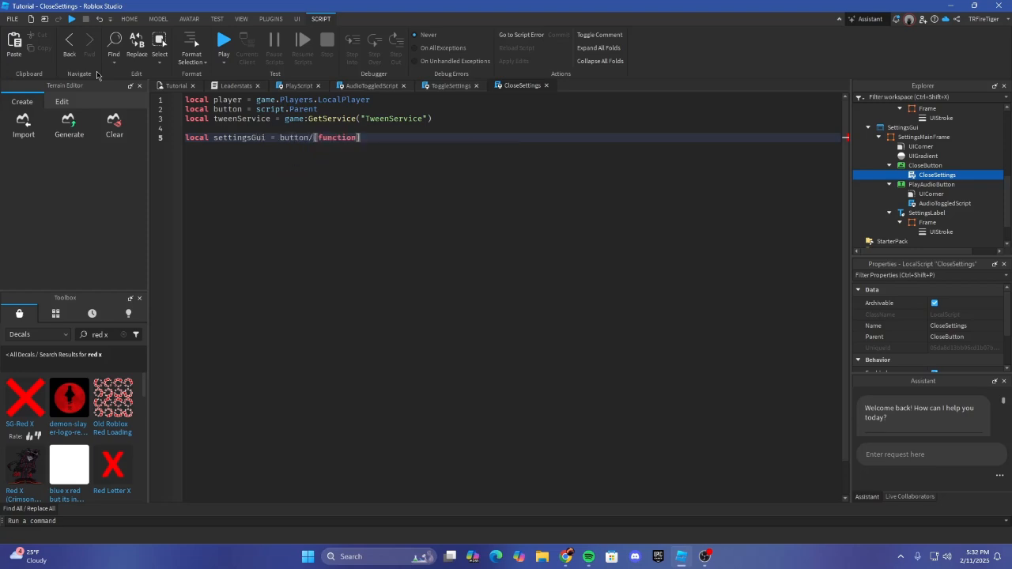
key(BackSpace)
key(BackSpace)
key(BackSpace)
key(BackSpace)
key(BackSpace)
key(BackSpace)
key(BackSpace)
key(BackSpace)
text(.Parent.Parent)
key(Return)
Step: Declare local settingsFrame = button.Parent on the line below settingsGui
text(local settingsF)
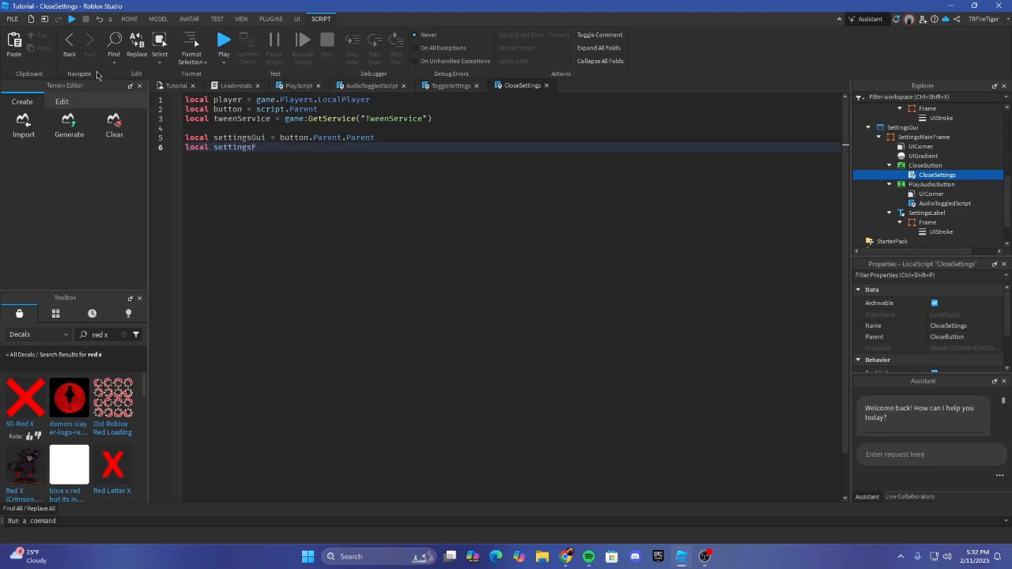
text(rame = button.)
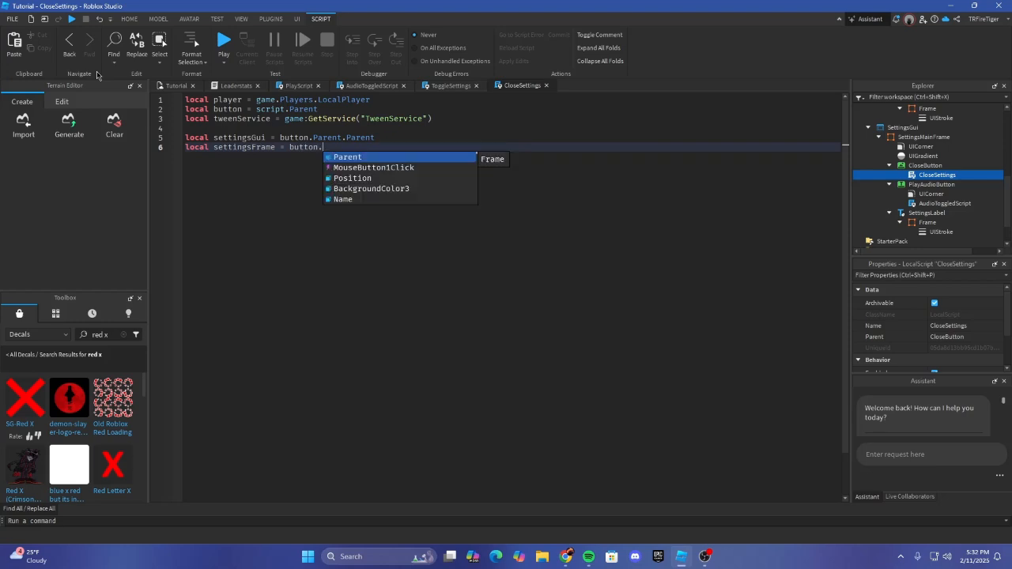
key(Tab)
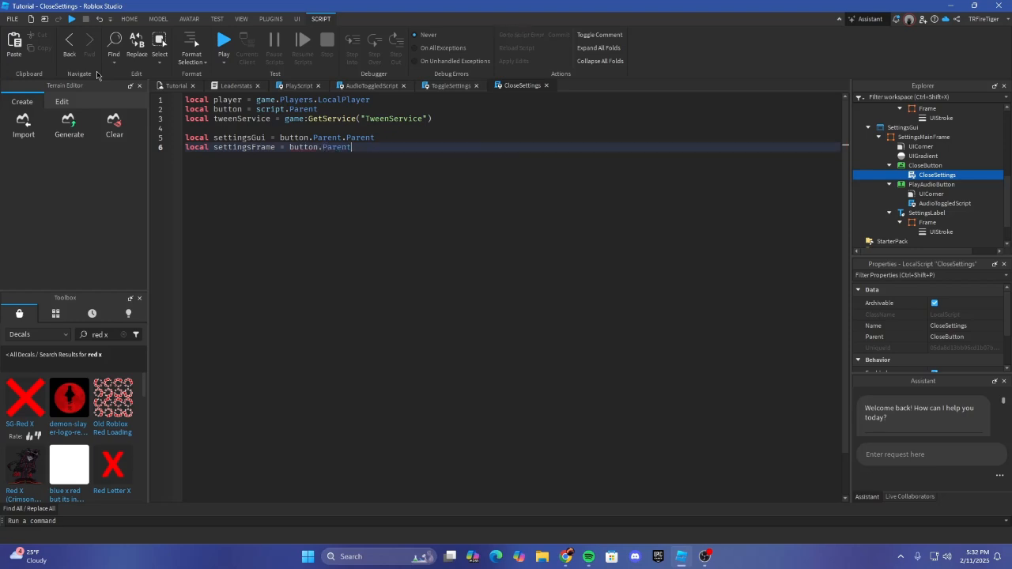
Step: Declare local mainGui = settingsGui.Parent.MainGui below the settingsFrame line
key(Return)
text(local )
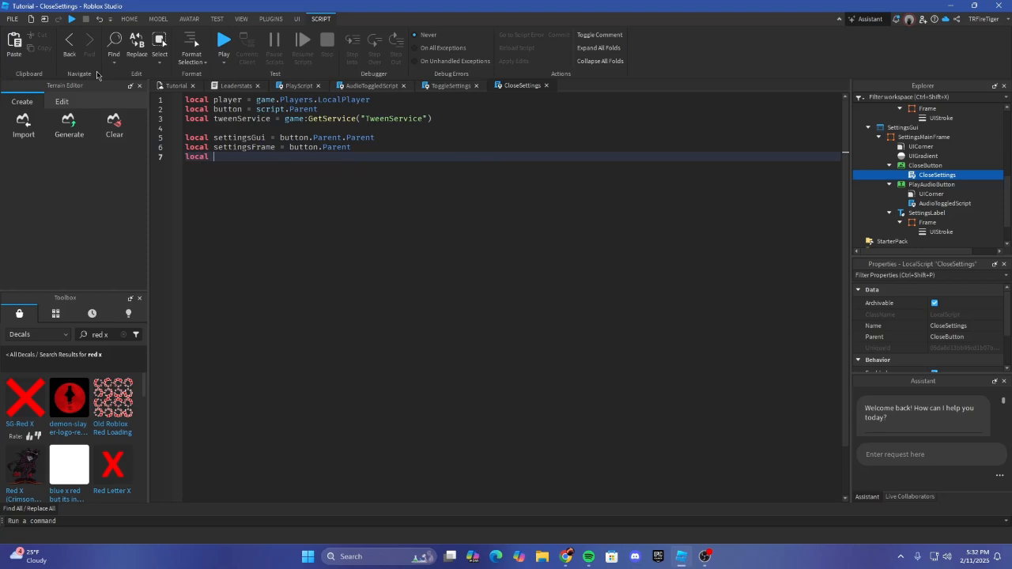
text(mainz)
text(ui = )
text(set)
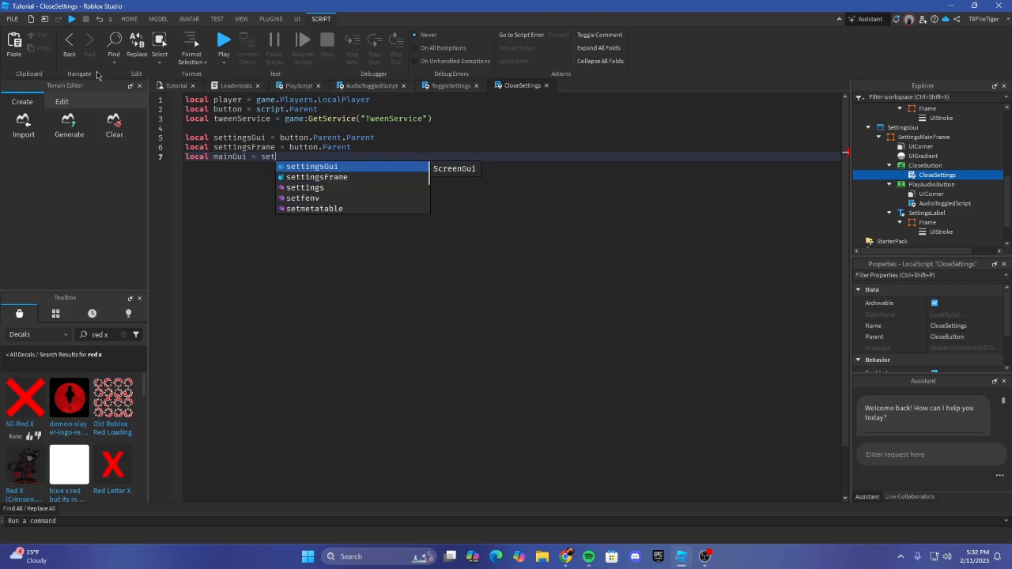
key(Tab)
text(/)
key(BackSpace)
text(.)
key(Tab)
key(Return)
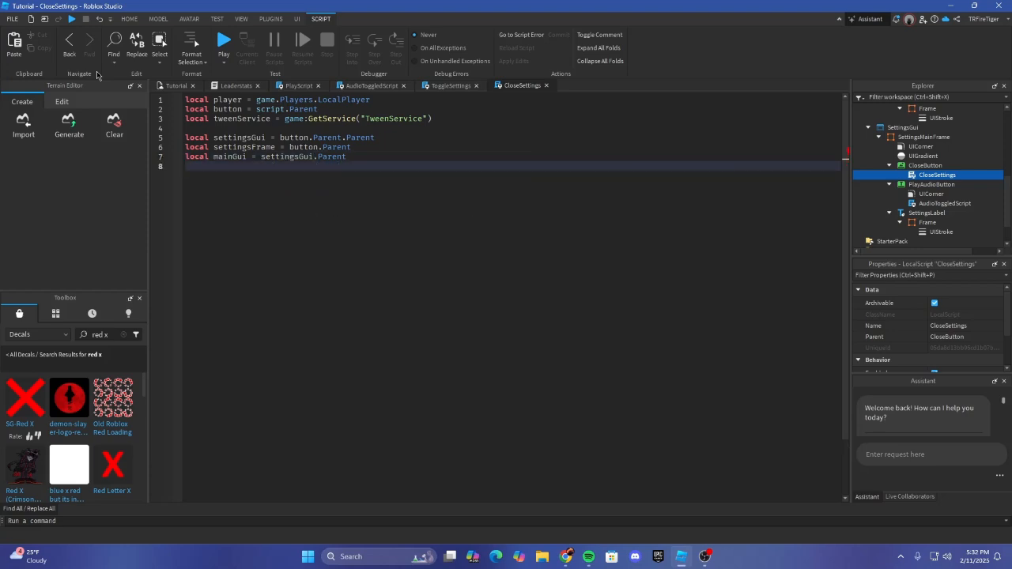
key(BackSpace)
text(.ma)
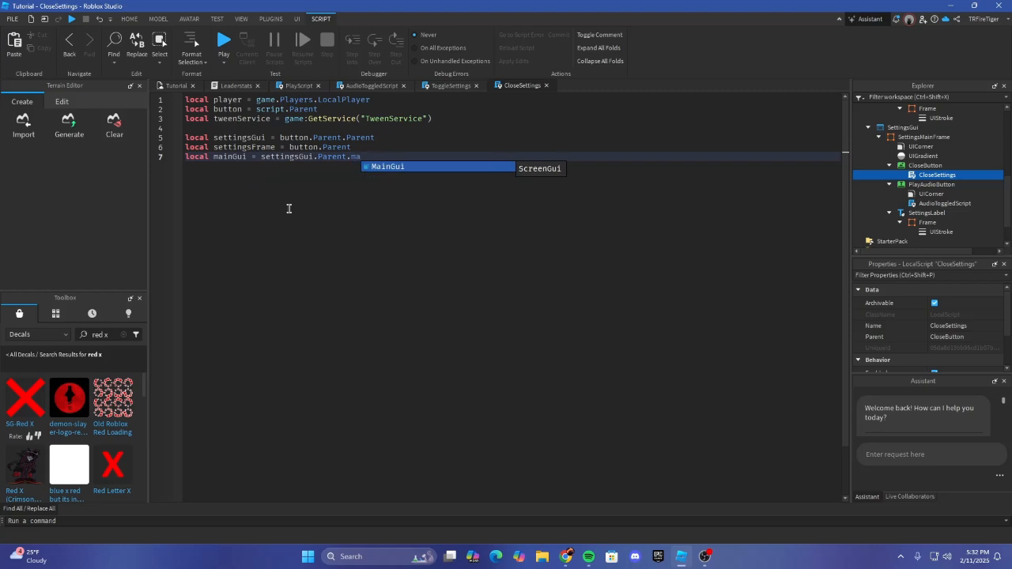
key(Tab)
Step: Declare local mainFrame = mainGui.MainFrame below the mainGui line and leave a blank line after it
key(Return)
text(loc)
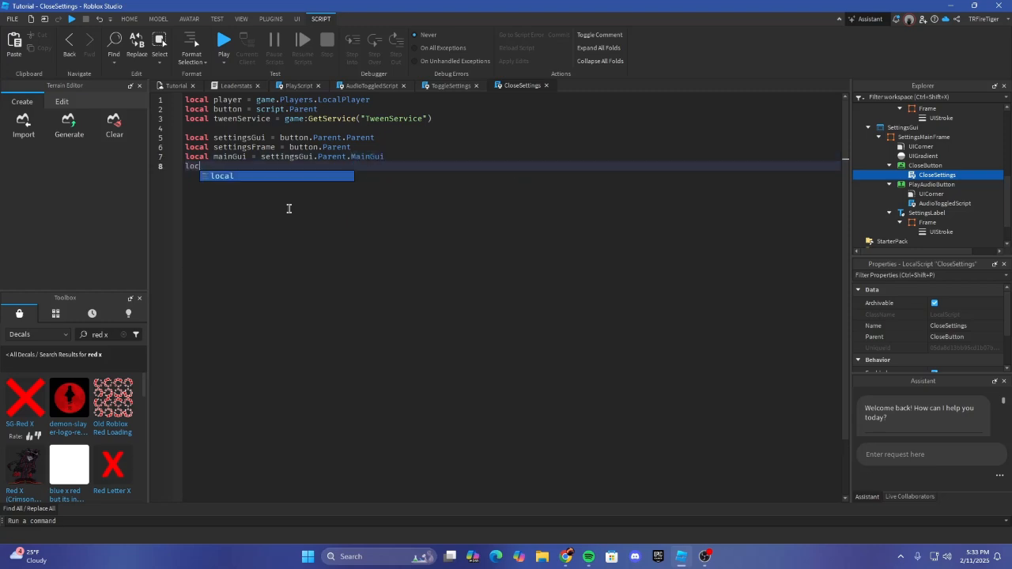
text(al mainFr)
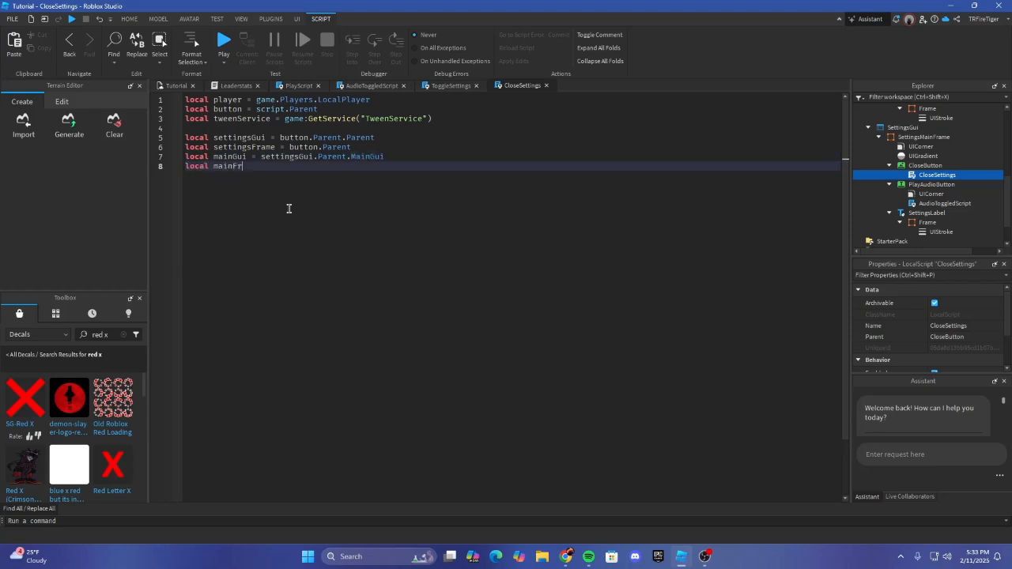
text(ame = mai)
key(Tab)
text(.)
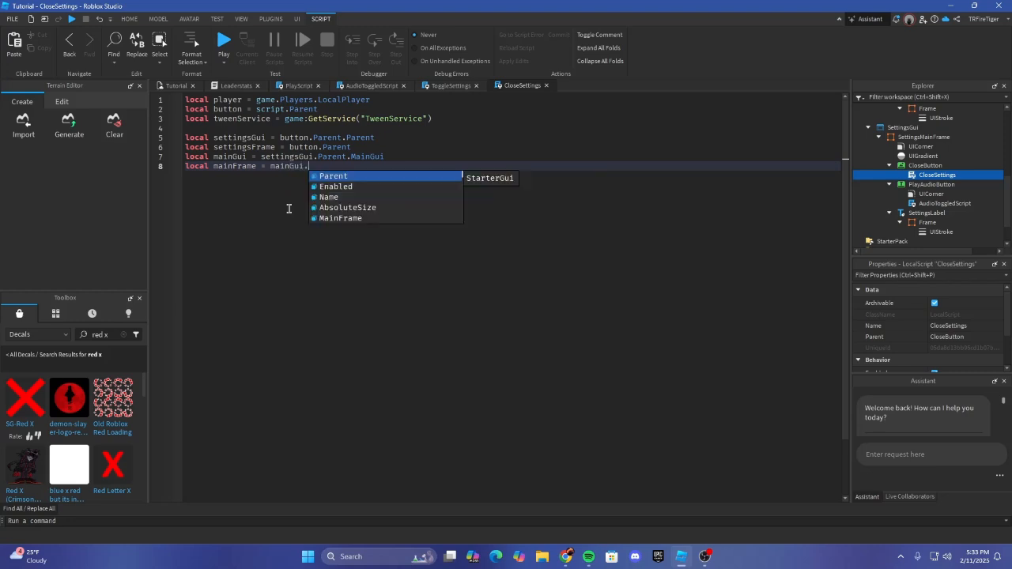
text(M)
key(Tab)
key(Return)
key(Return)
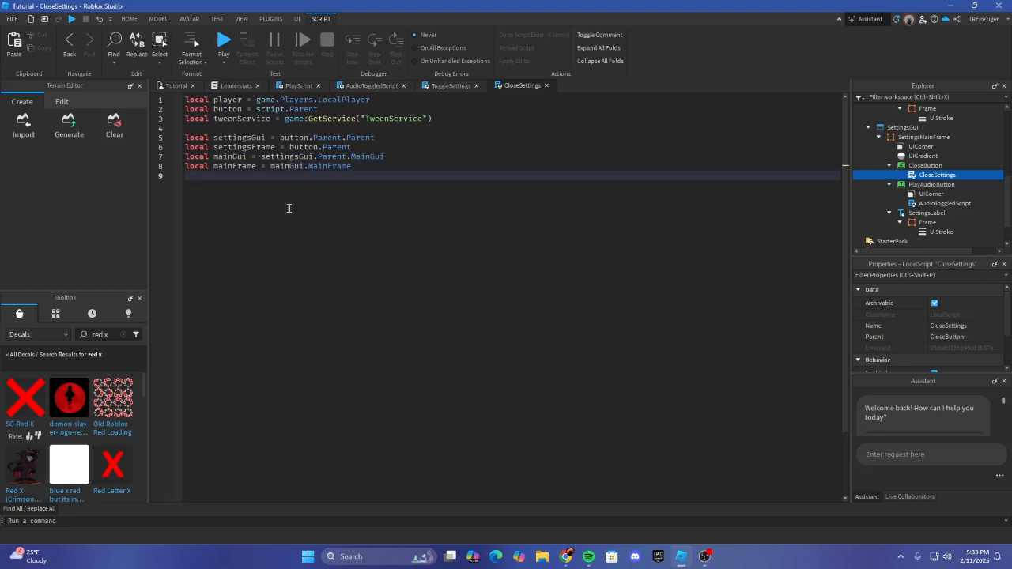
text(lo)
key(BackSpace)
key(BackSpace)
key(BackSpace)
key(BackSpace)
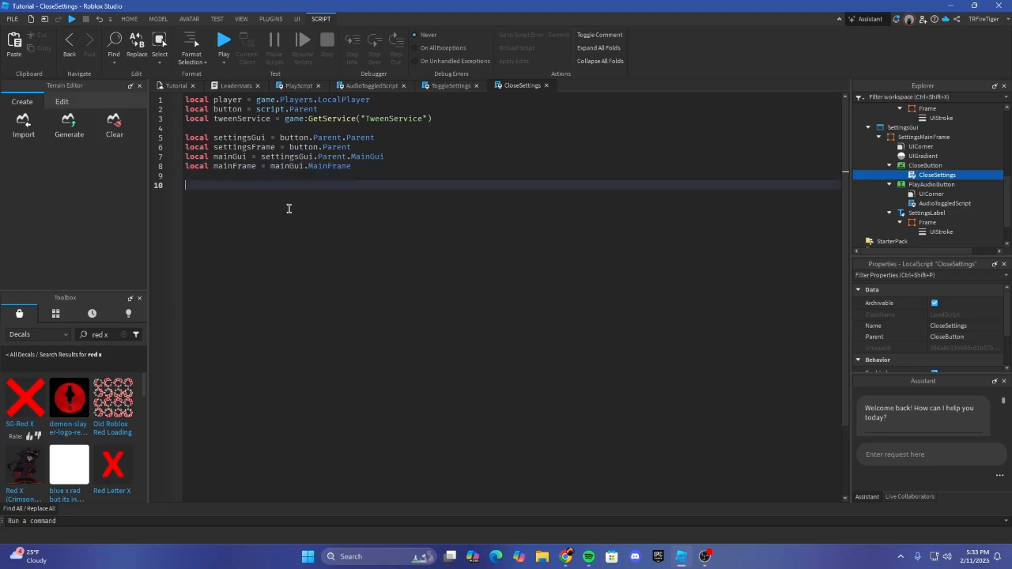
key(Return)
key(Return)
Step: Filter the properties of SettingsMainFrame by "pos" to check its Position value
click(917, 138)
click(894, 274)
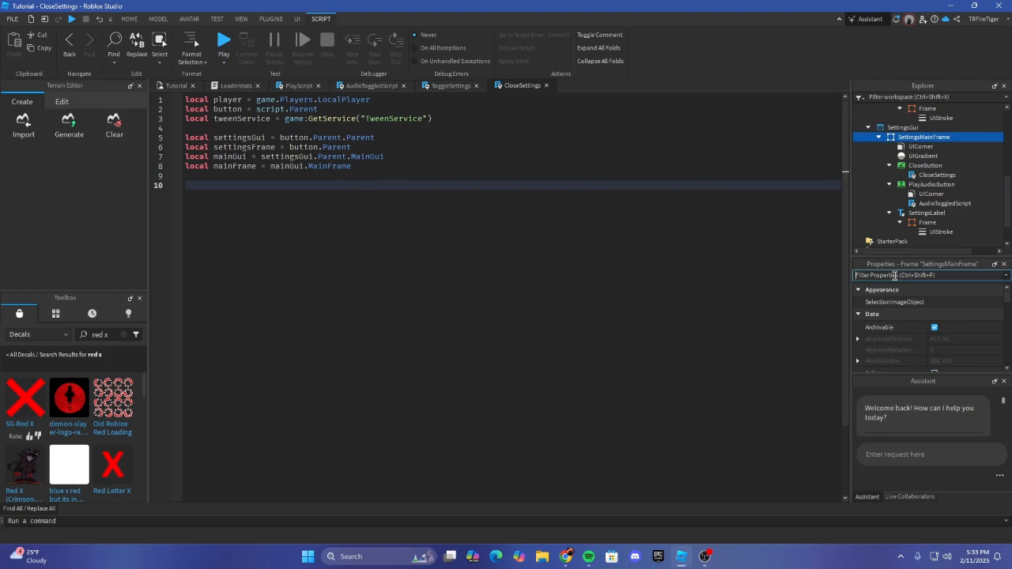
text(pos)
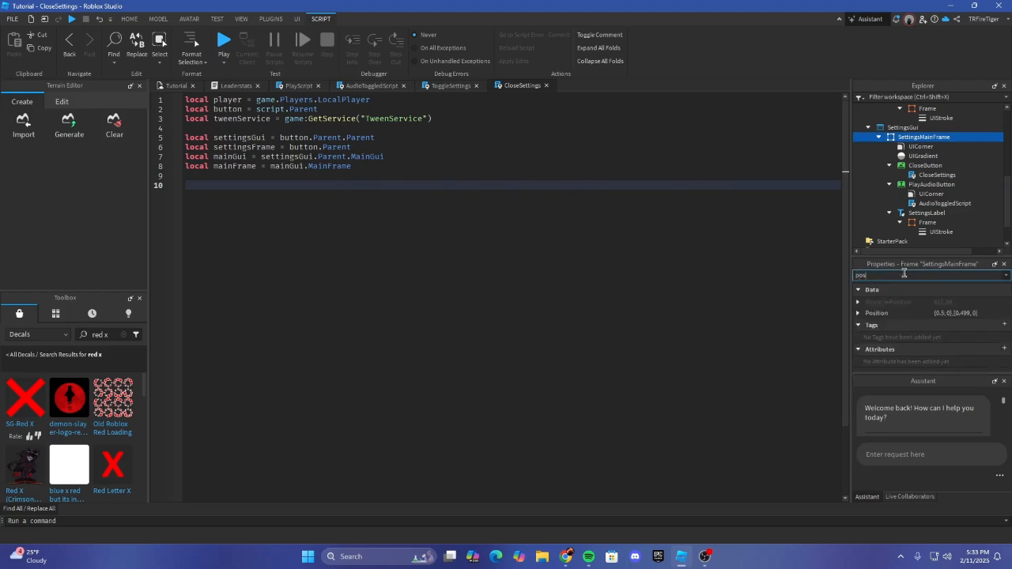
click(461, 198)
text(se)
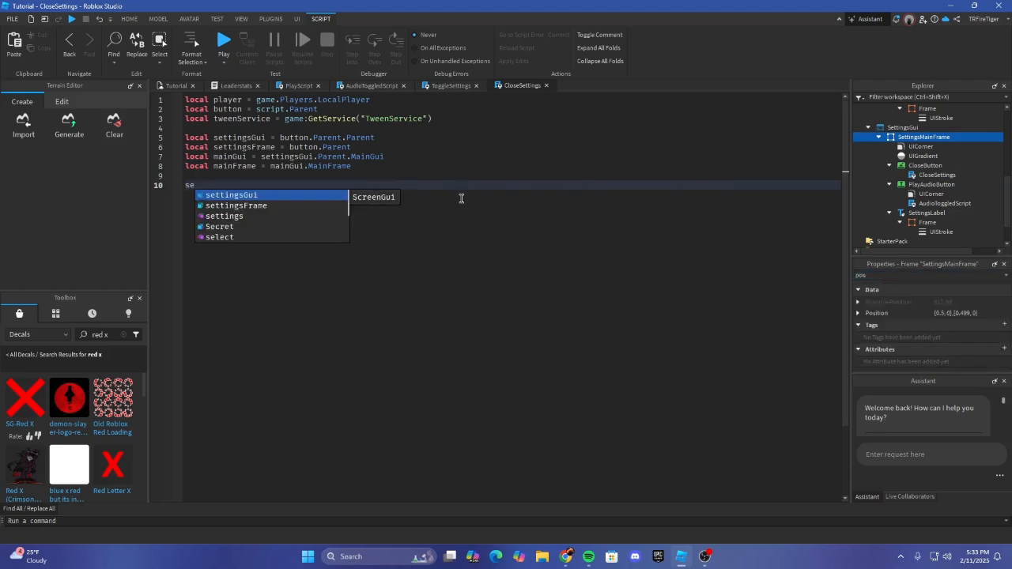
text(ttingsFra)
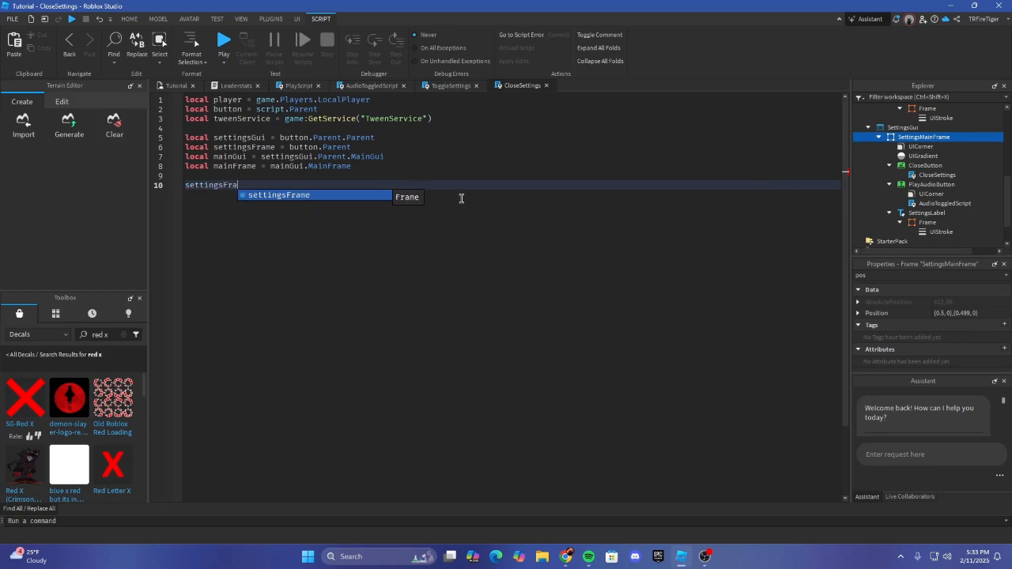
text(me)
key(BackSpace)
key(BackSpace)
key(BackSpace)
key(BackSpace)
key(BackSpace)
key(BackSpace)
key(BackSpace)
key(BackSpace)
key(BackSpace)
key(BackSpace)
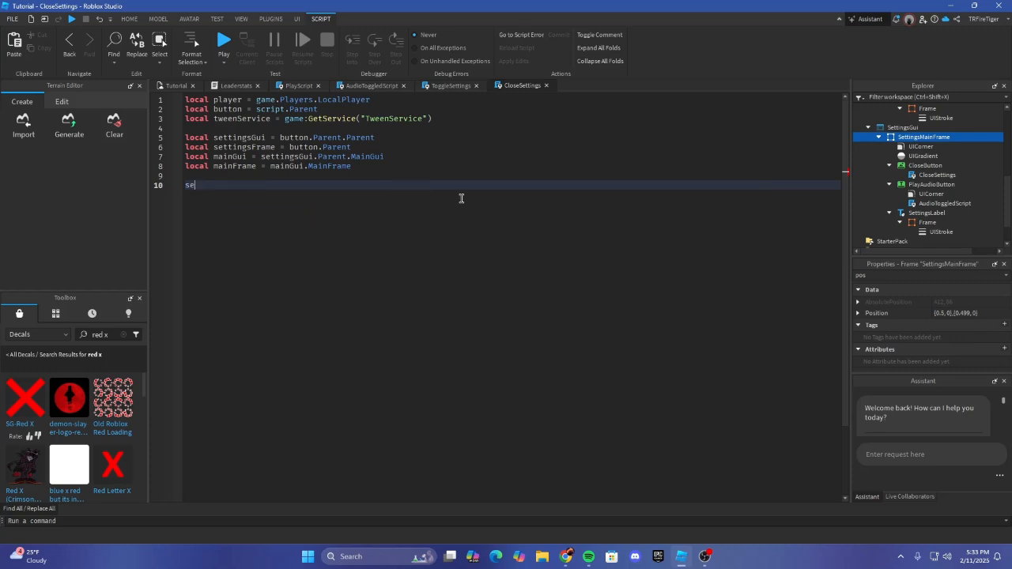
key(BackSpace)
Step: Declare local settingsFrameMainPosition = UDim2.new(0.5, 0, 0.499, 0) on line 10 of CloseSettings
text(local mai)
text(ttingsFrameMainF)
text(osit)
text(ition = )
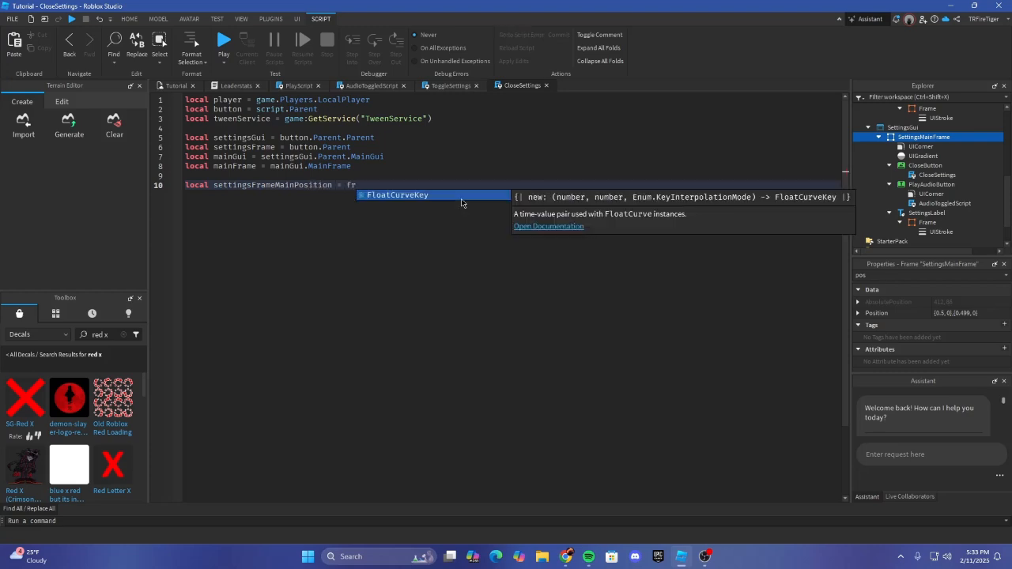
text(UDim2.new()
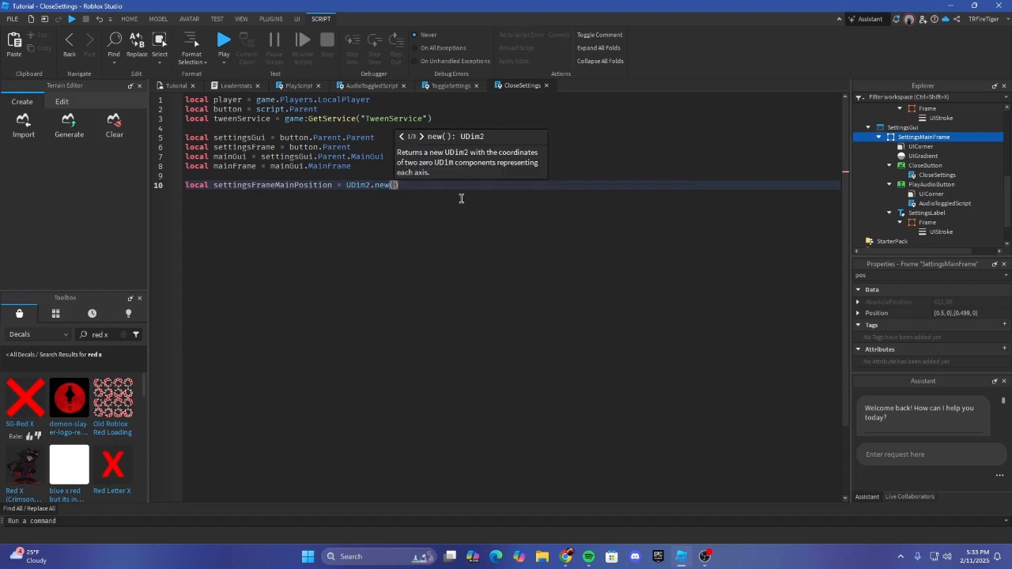
text(0.5, -)
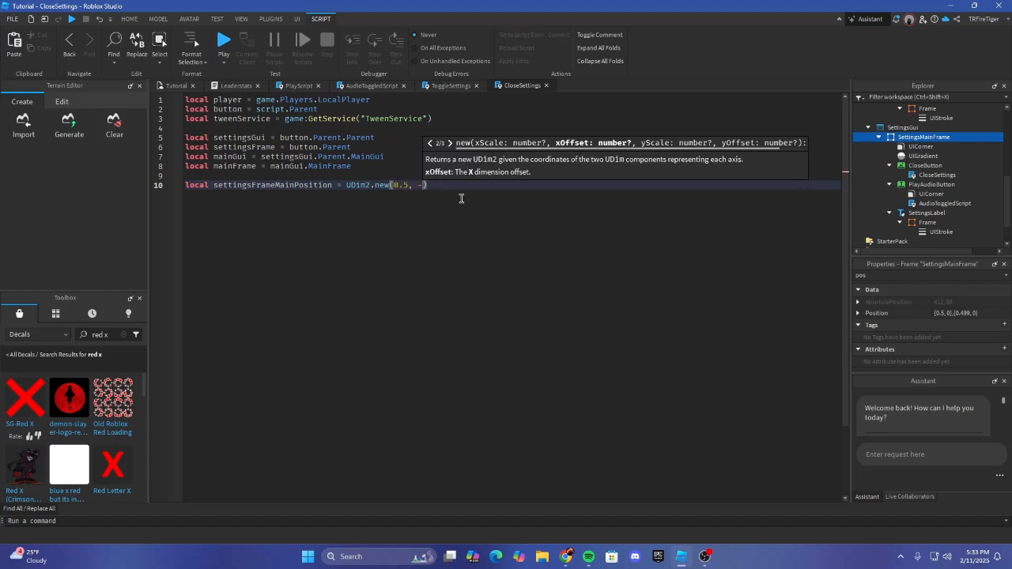
key(BackSpace)
text(0, 0)
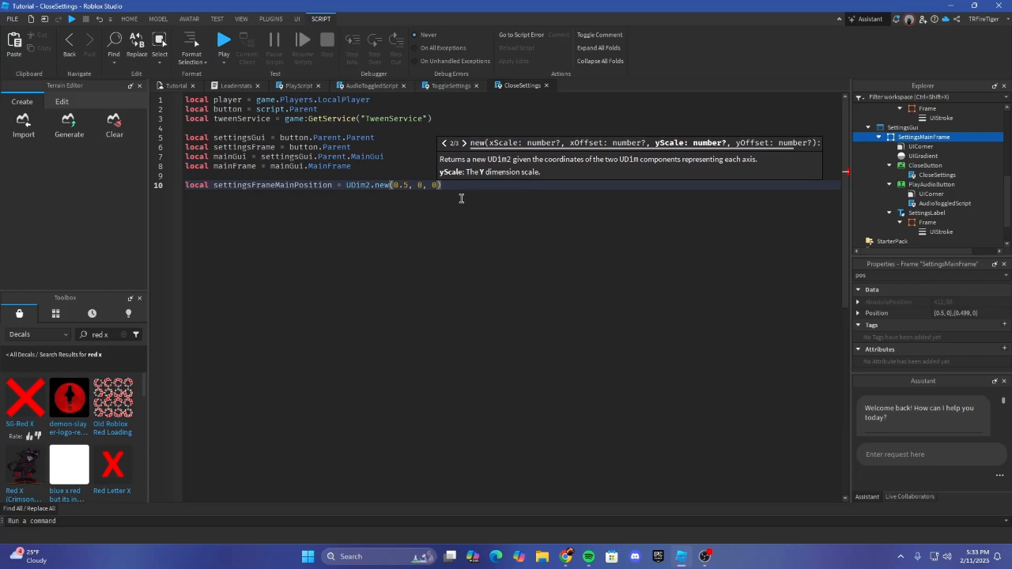
text(.499, 0))
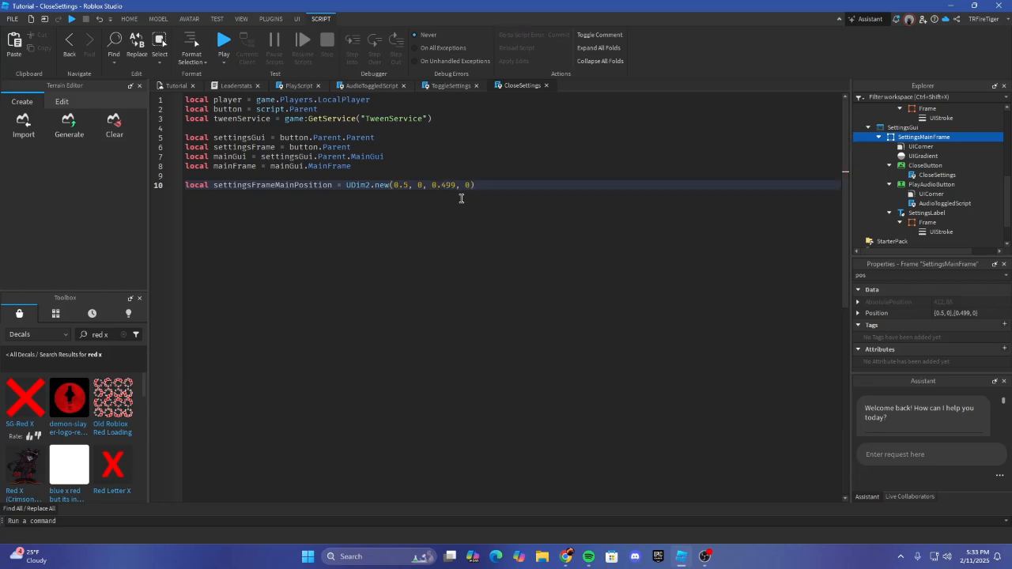
Step: Declare local settingsFrameEndPosition = UDim2.new(0.5, 0, 1.5, 0) on the following line
key(Return)
text(local setting)
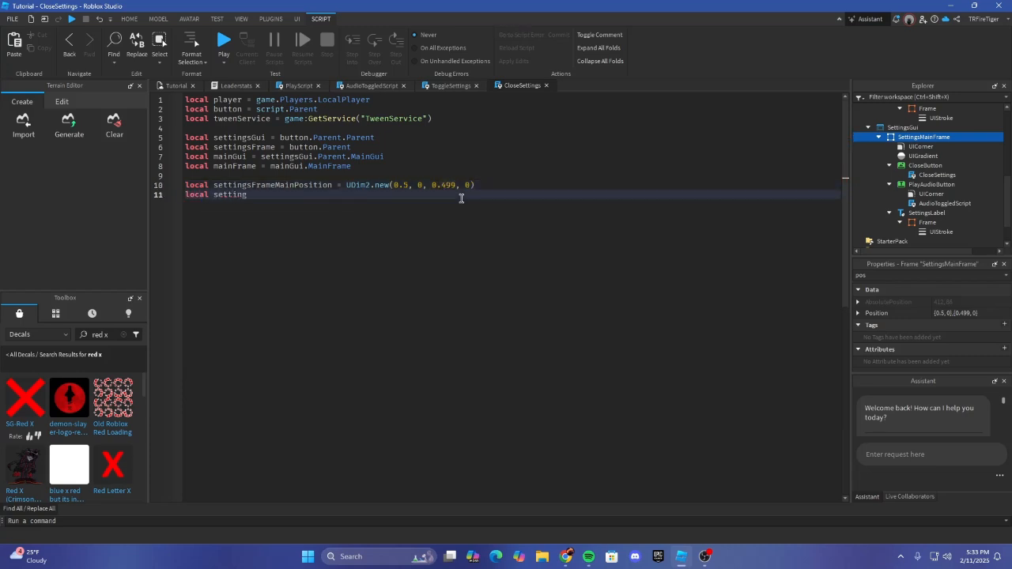
text(sFrameEndPosition)
key(BackSpace)
key(BackSpace)
text(ion = ud)
key(Tab)
text(.new(0)
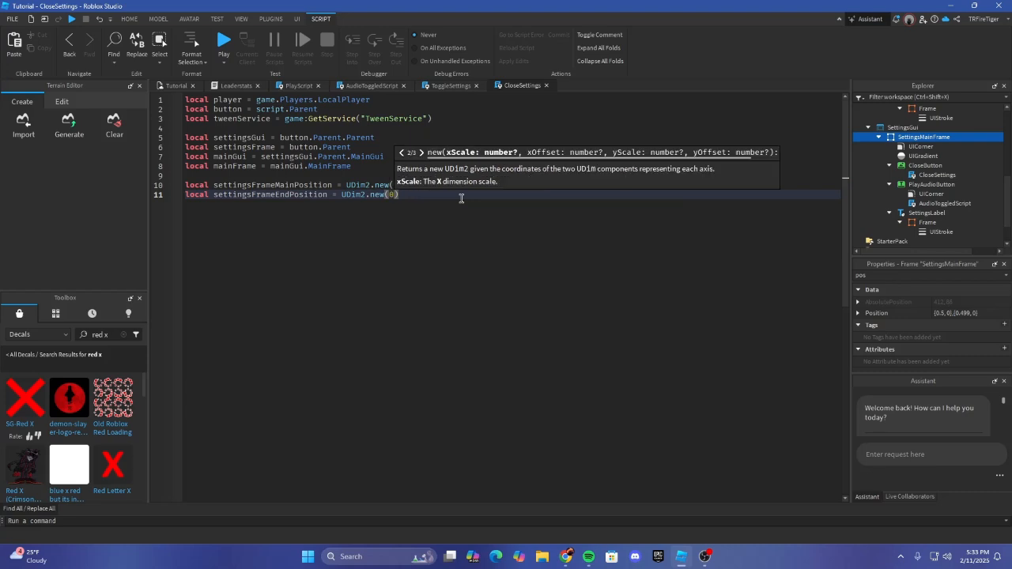
text(.5, 0)
text(, 1.5, 0)
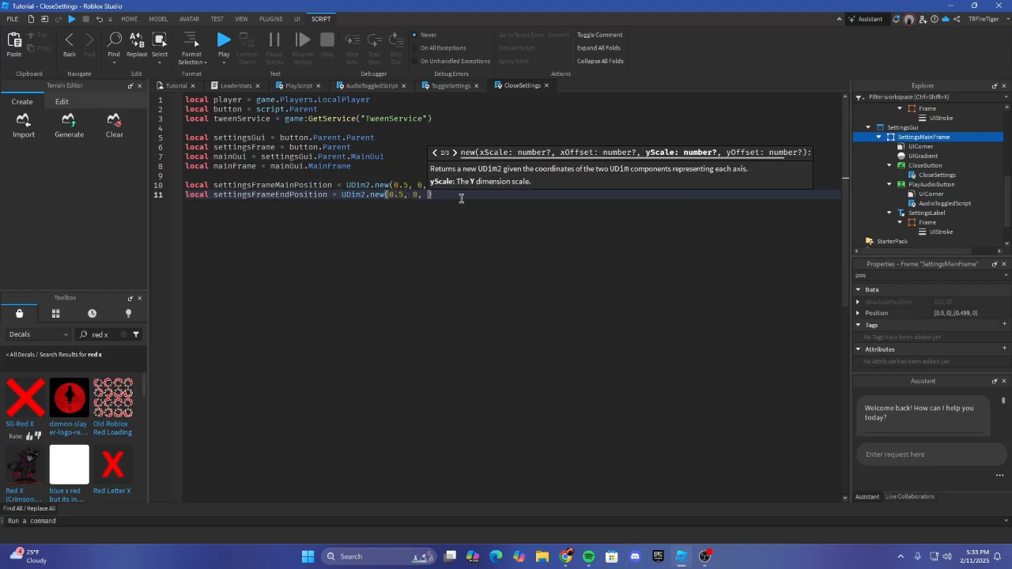
Step: Declare local mainFramePosition = UDim2.new(0.5, 0, 0.499, 0), reusing the coordinates copied from settingsFrameMainPosition
key(Return)
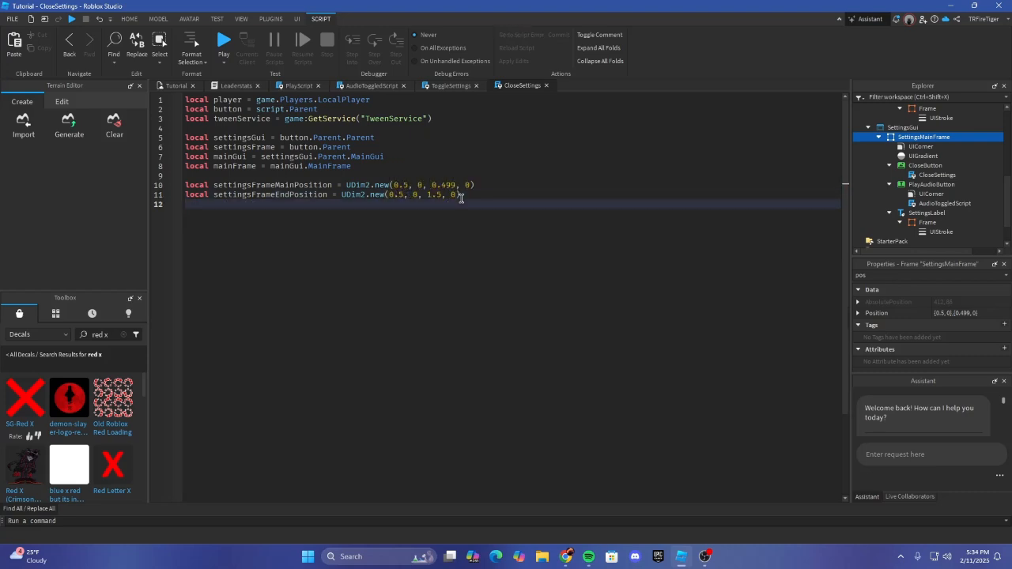
text(local mainFramePosition =)
drag(473, 185, 396, 185)
key(ctrl+c)
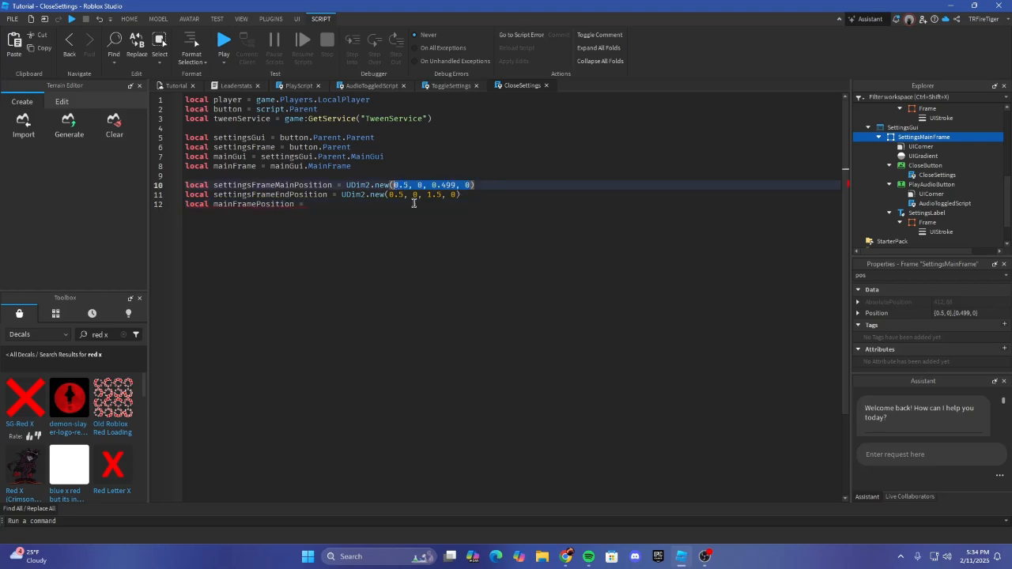
click(345, 207)
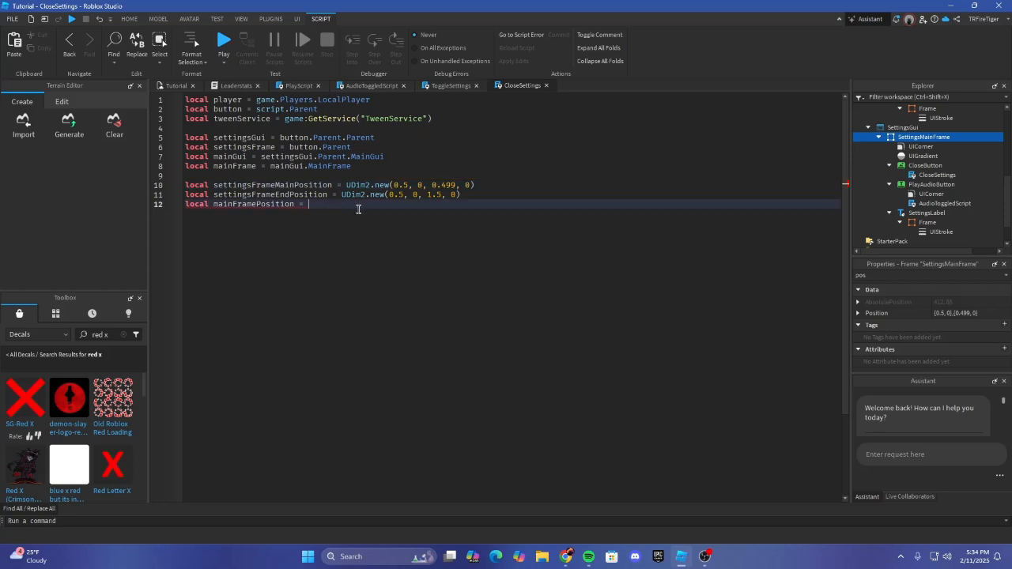
text(UDim2.new()
key(ctrl+v)
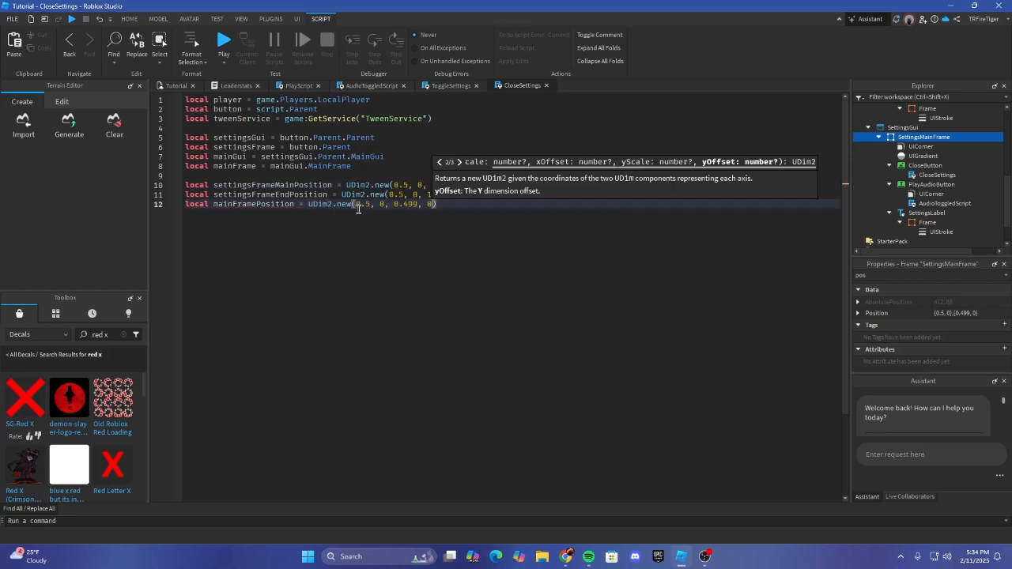
Step: Declare local mainFrameEndPosition = UDim2.new(0.5, 0, 1.5, 0), matching the coordinates of settingsFrameEndPosition
drag(460, 195, 389, 196)
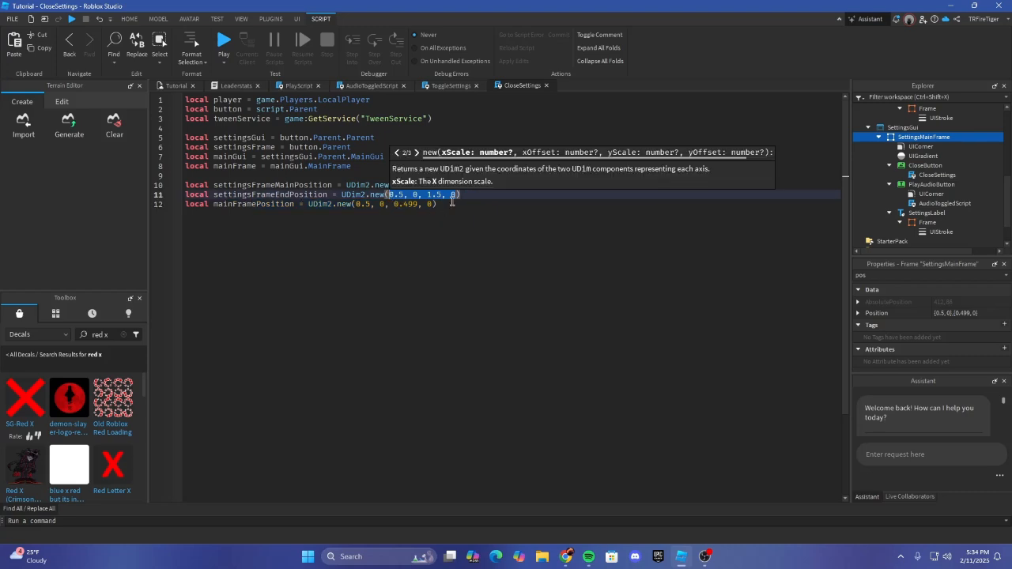
click(452, 203)
key(Return)
text(local m)
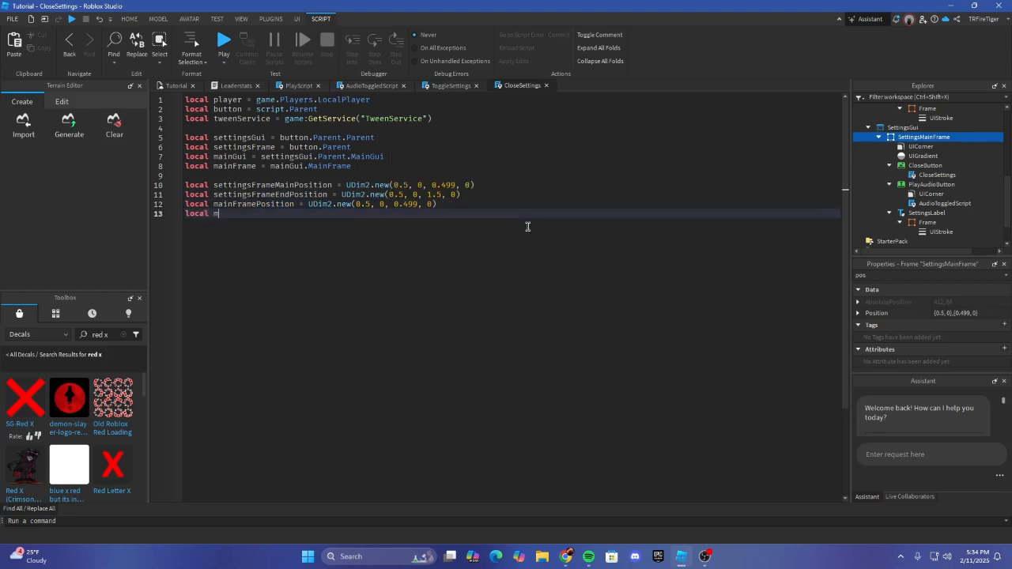
text(ain)
text(FrameEndPos)
text(ition = UDim2.new(0.5, 0, 1.5, 0)
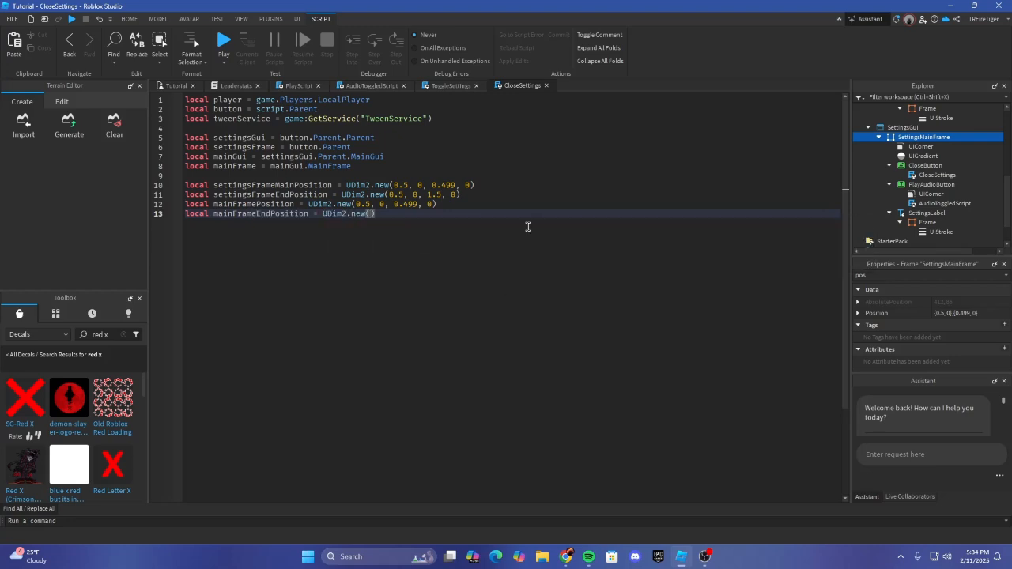
text())
Step: Assign mainFrameEndPosition to mainFrame.Position on line 15, below the position variables
key(Return)
key(Return)
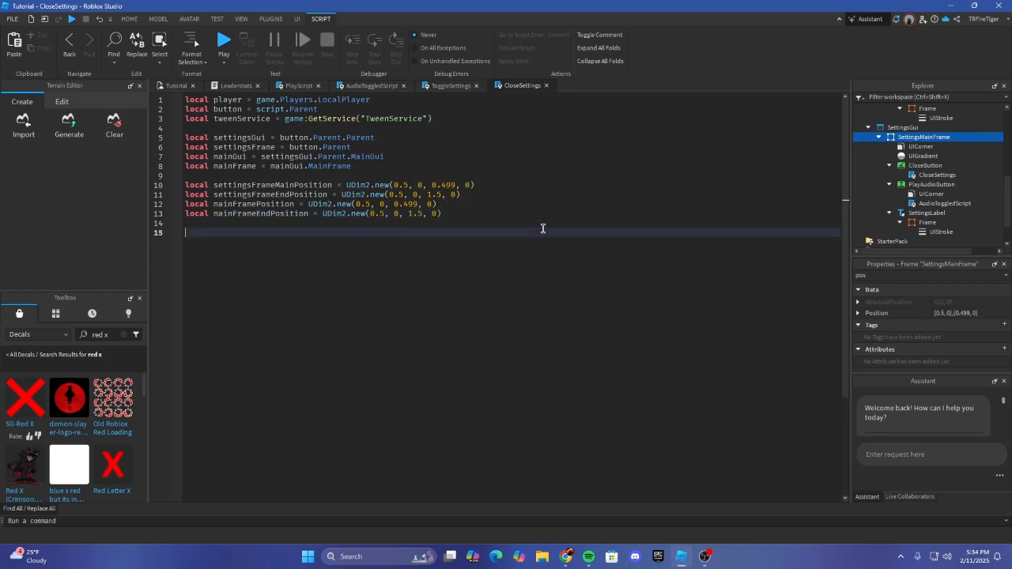
text(main)
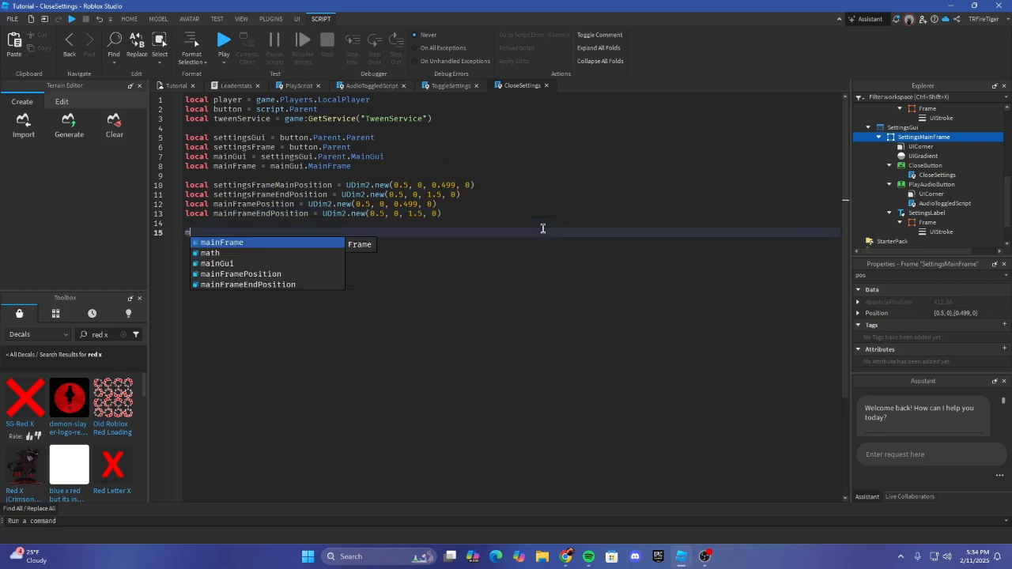
key(Down)
key(Down)
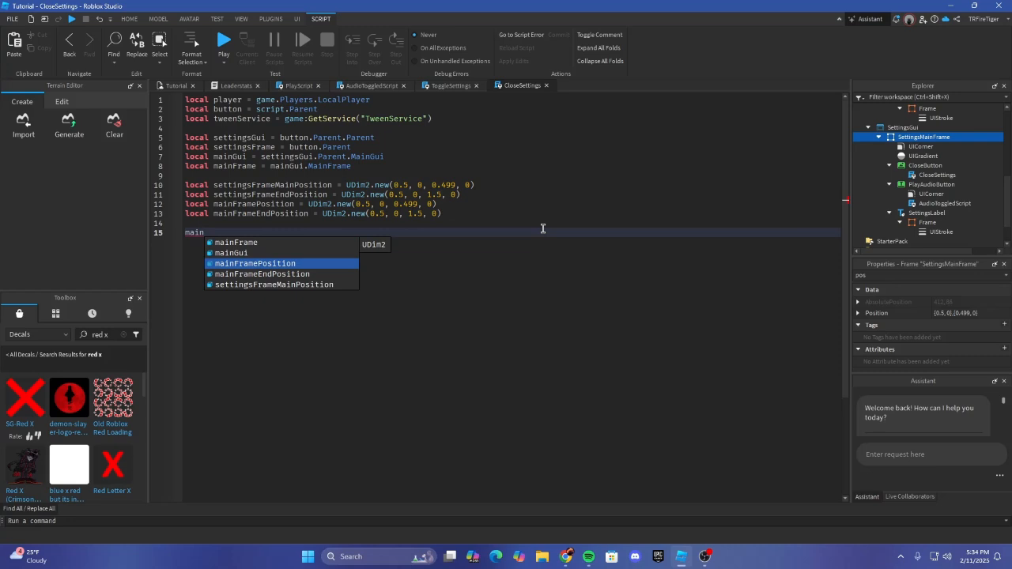
key(Up)
key(Up)
key(Return)
text(.Position)
key(Down)
key(Return)
text(= )
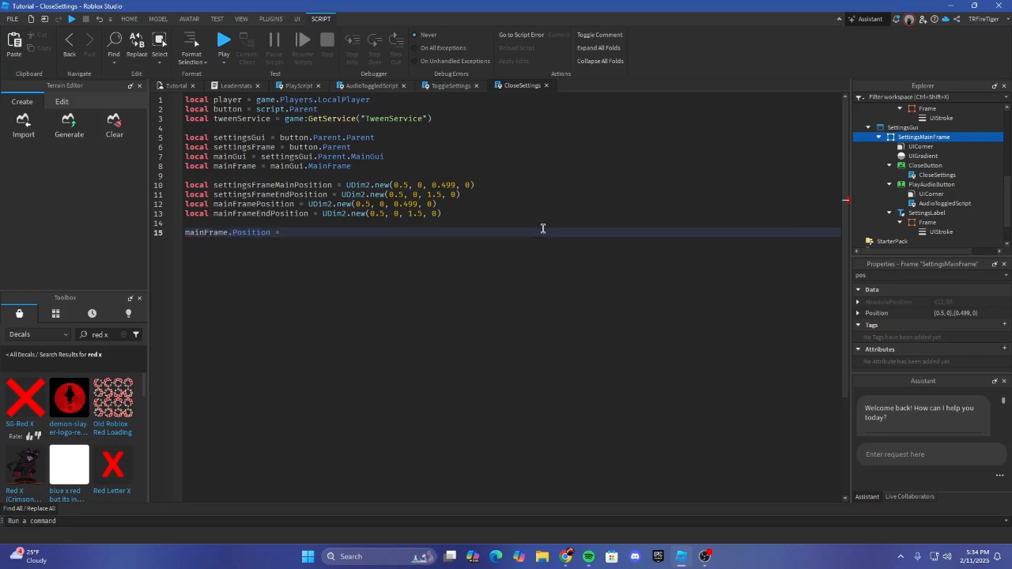
text(main)
key(Down)
key(Return)
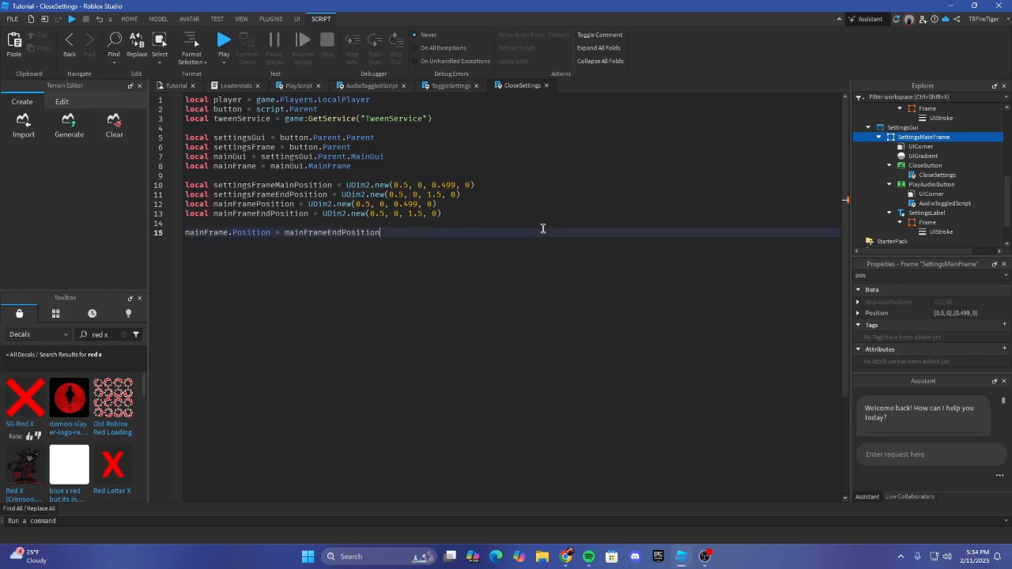
Step: Start the declaration local tweenInInfo = TweenInfo.new() on line 17
key(Return)
key(Return)
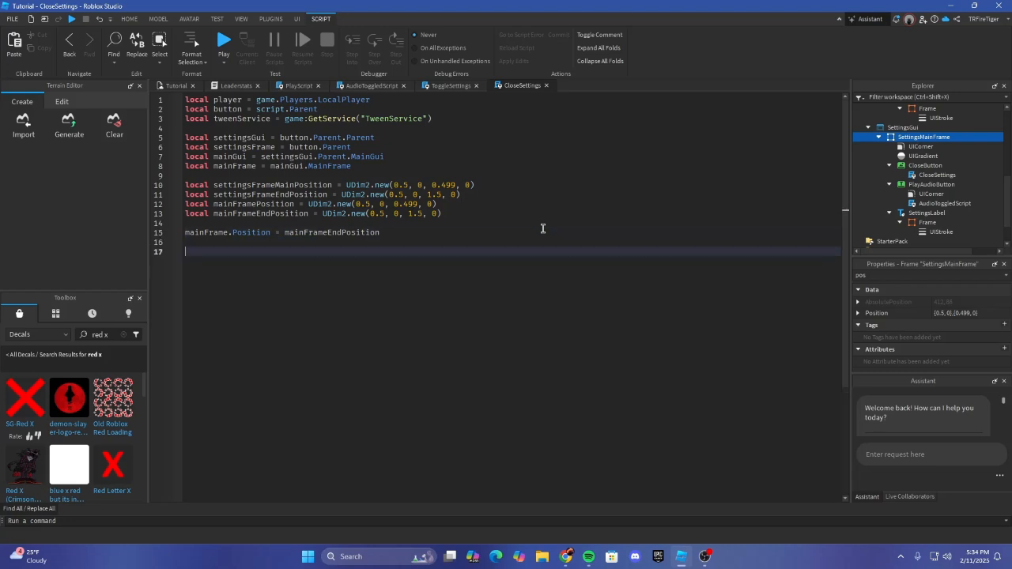
text(lopc)
key(BackSpace)
key(BackSpace)
key(BackSpace)
key(BackSpace)
key(Escape)
text(local ma)
text(twe)
text(mao)
key(BackSpace)
key(BackSpace)
key(BackSpace)
text(ft)
key(BackSpace)
text(TweenInfo.new()
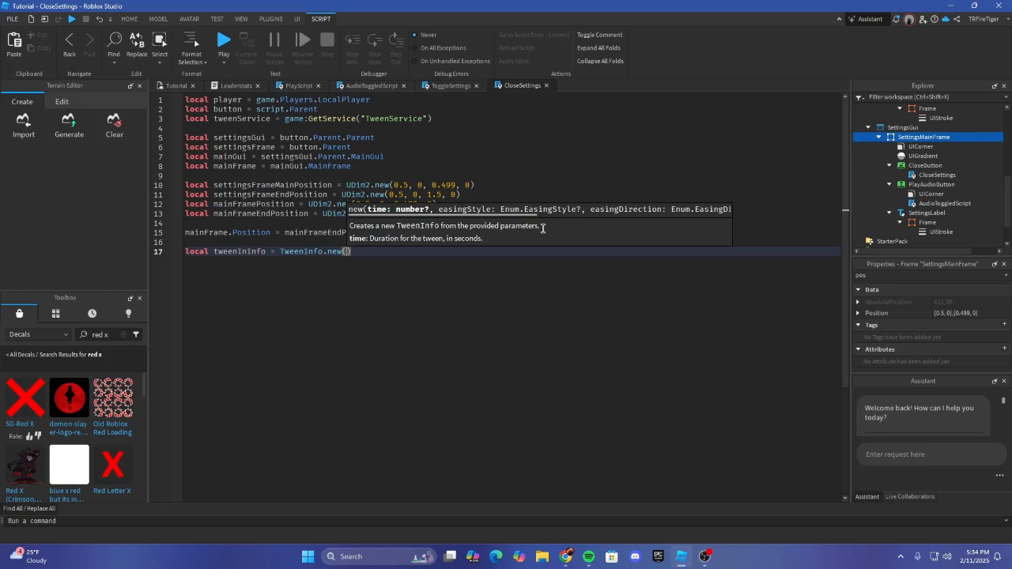
Step: Give tweenInInfo's TweenInfo.new call the arguments 1, Enum.EasingStyle.Sine, Enum.EasingDirection.In
text(1, Enum.e)
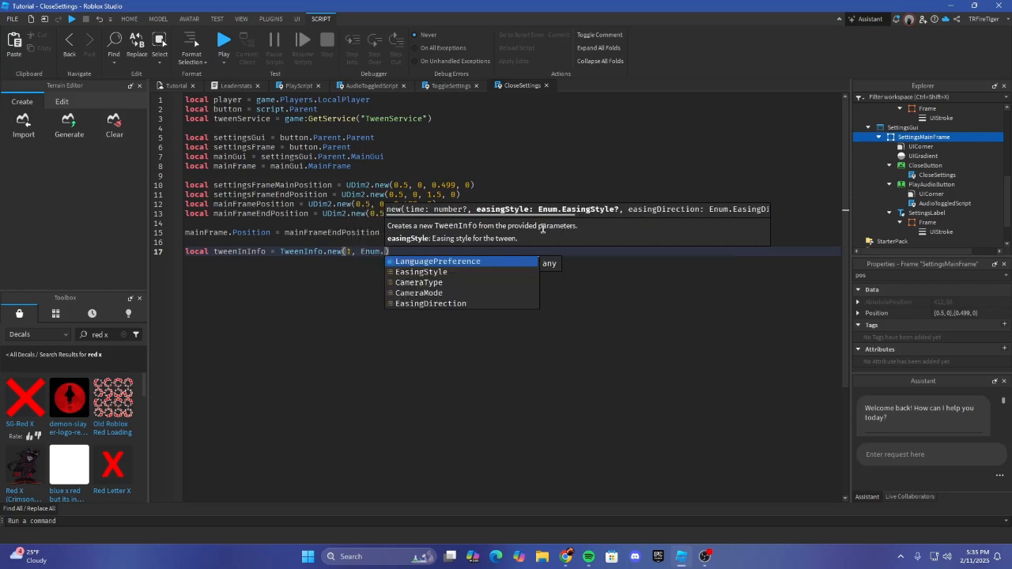
key(Tab)
text(.sin)
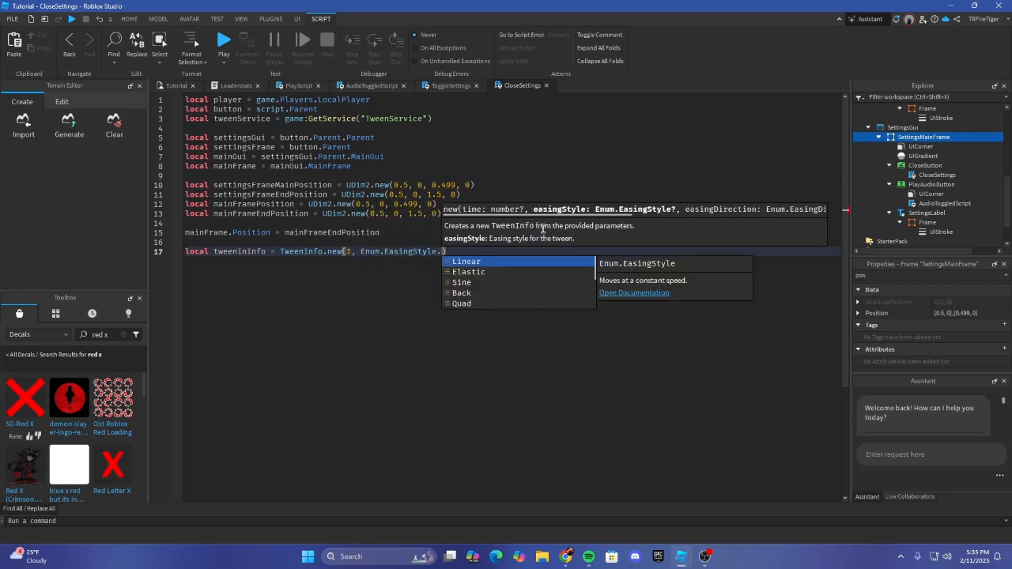
key(Tab)
text(, )
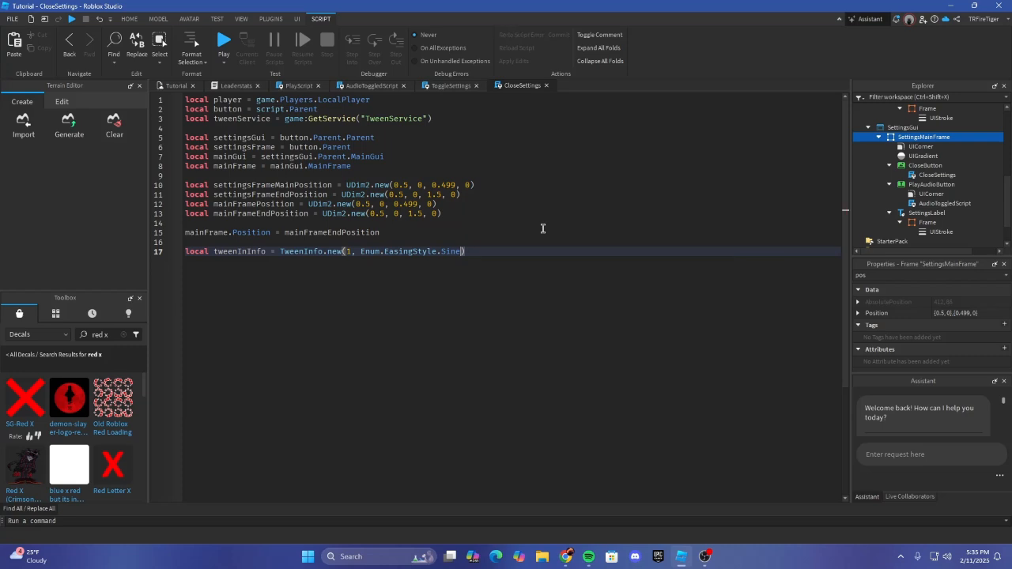
text(Enum.e)
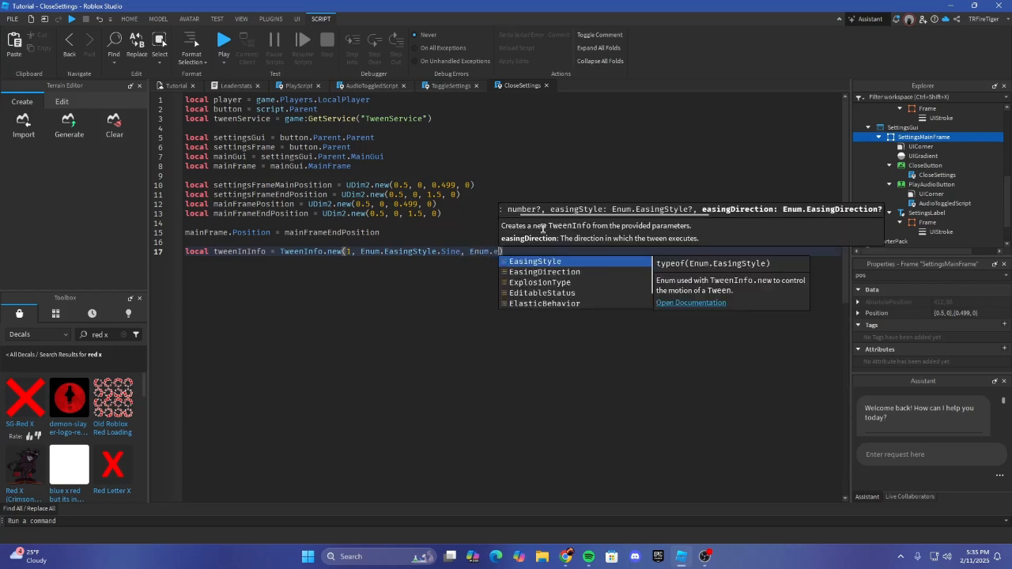
key(Down)
key(Tab)
text(.I)
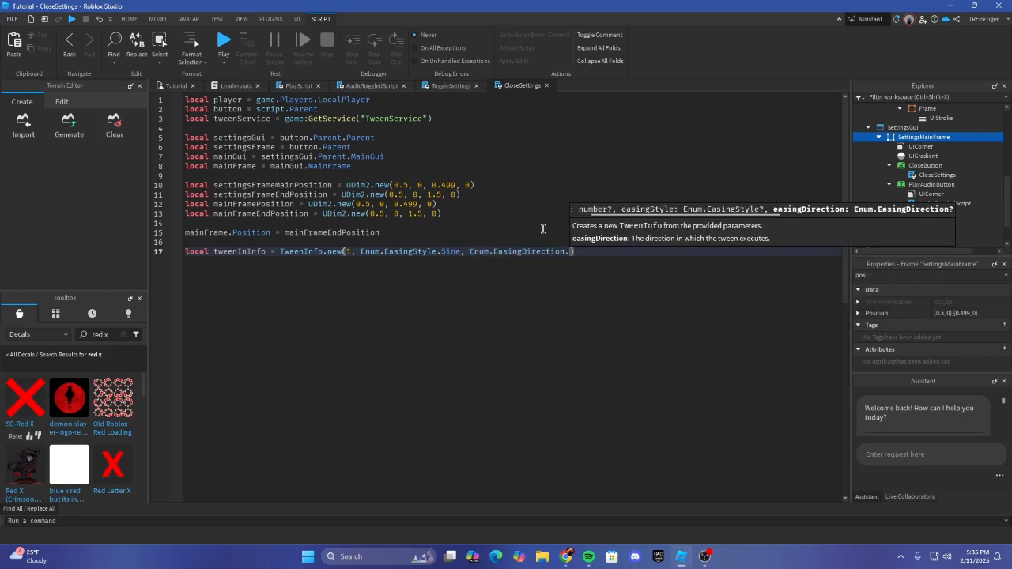
key(Tab)
key(Return)
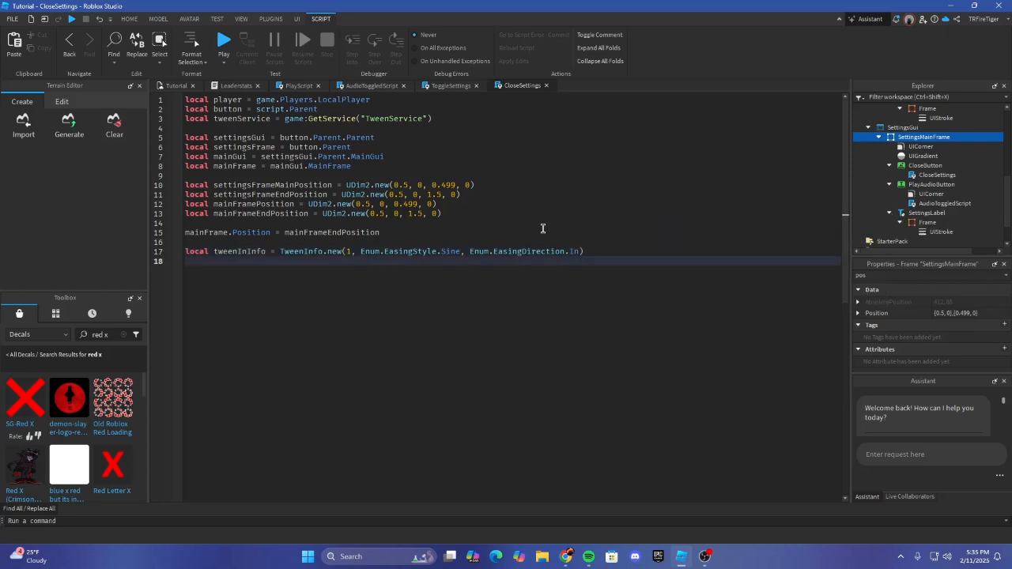
Step: Declare local tweenOutInfo = TweenInfo.new with the arguments 1 and Enum.EasingStyle.Back on line 18
text(local tweenOutInfo = TweenInfo.new(1)
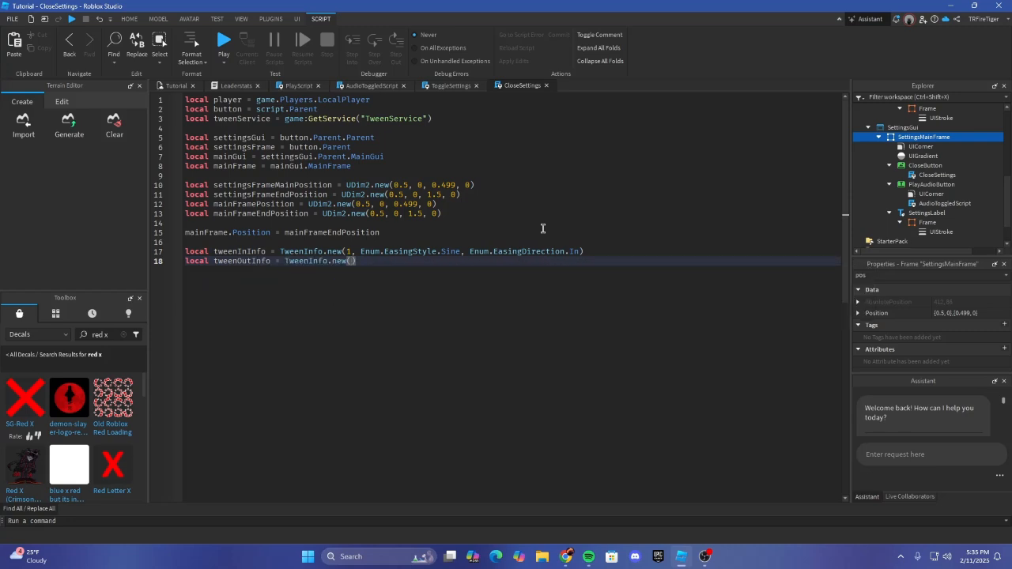
text(, Enum.e)
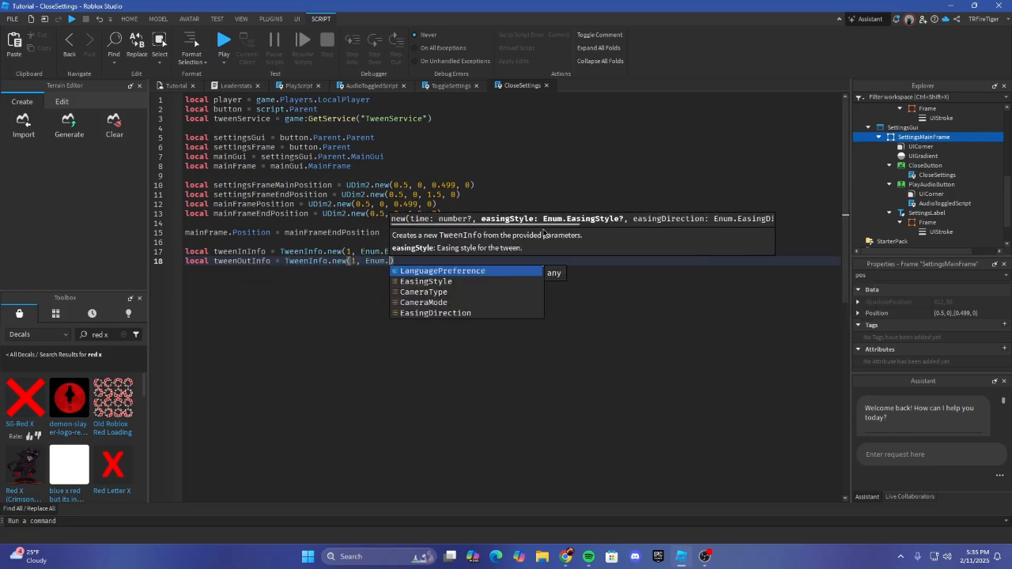
key(Tab)
text(.)
key(Down)
key(Down)
key(Down)
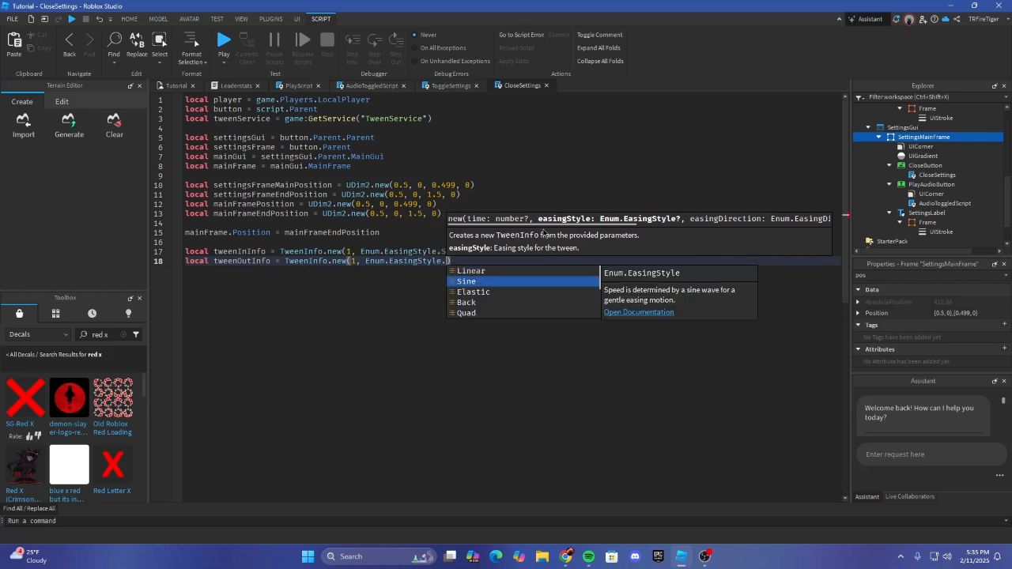
key(Tab)
Step: Add Enum.EasingDirection.Out as the third argument of tweenOutInfo's TweenInfo.new call
text(, twwn)
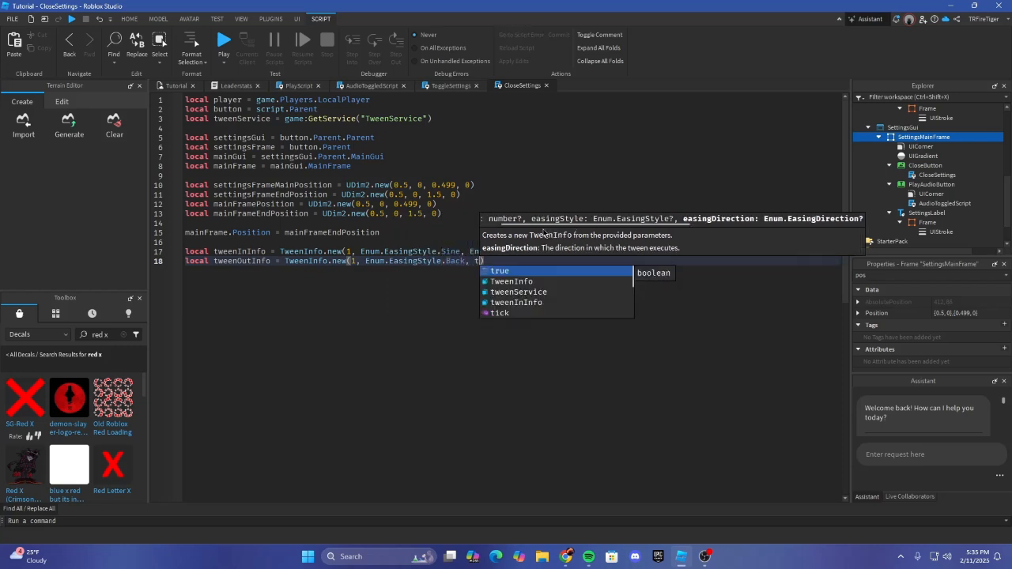
key(BackSpace)
key(BackSpace)
key(BackSpace)
key(BackSpace)
text(TweenInf)
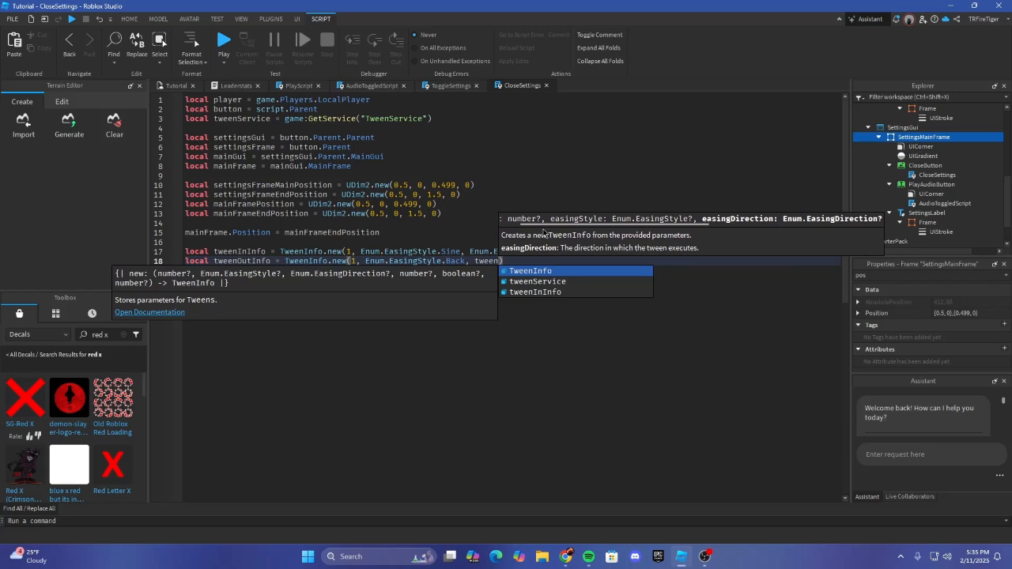
key(BackSpace)
key(BackSpace)
key(BackSpace)
key(BackSpace)
key(BackSpace)
key(BackSpace)
key(BackSpace)
key(BackSpace)
text(Enum.)
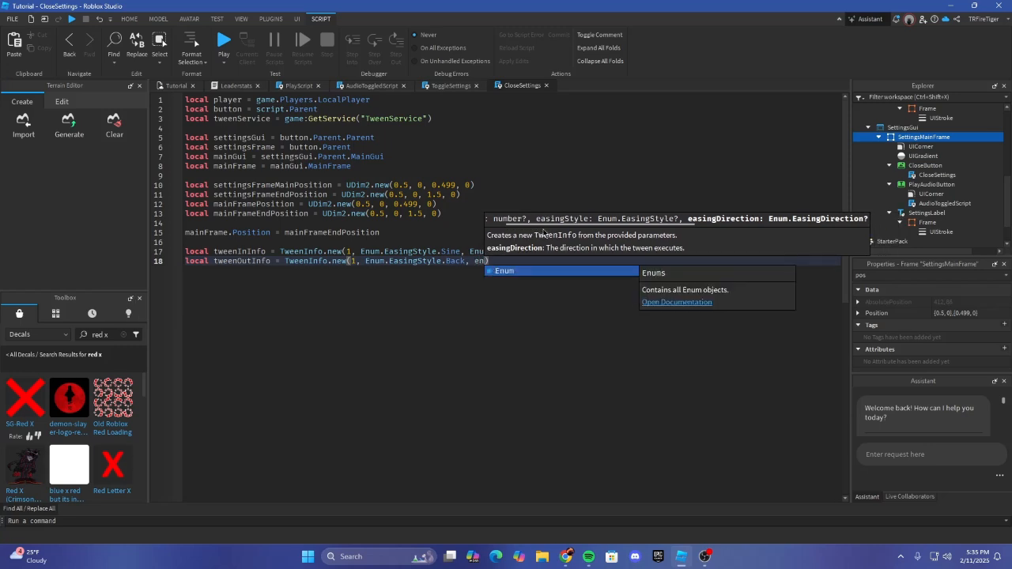
key(Down)
key(Down)
key(Down)
key(Down)
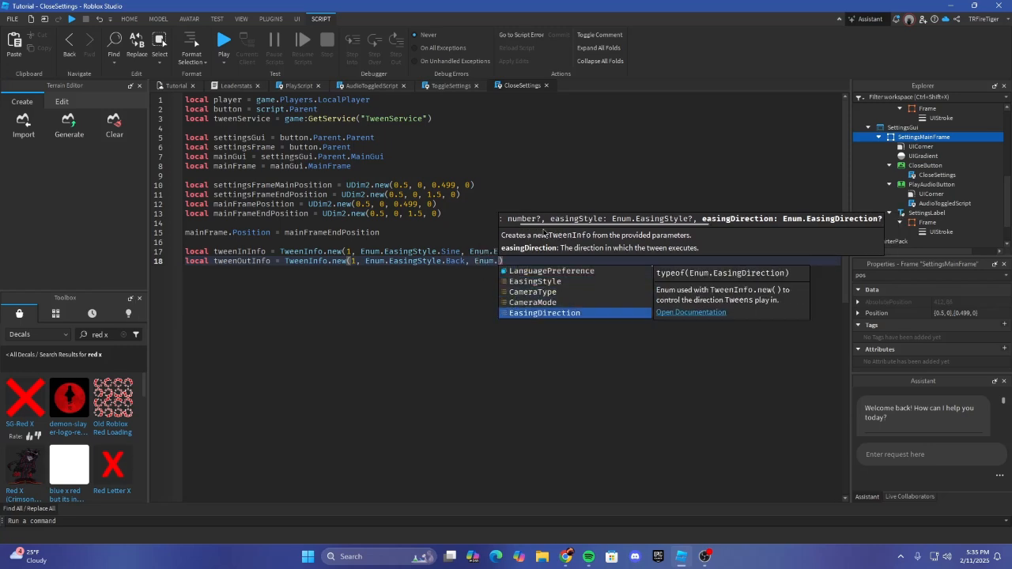
key(Tab)
text(.im)
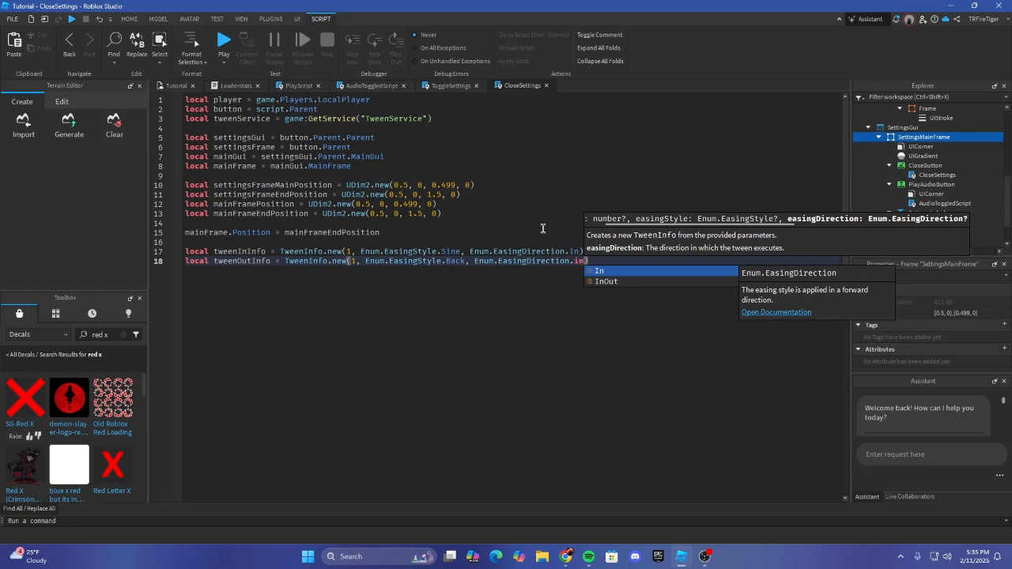
key(BackSpace)
key(BackSpace)
text(ou)
key(Return)
key(Return)
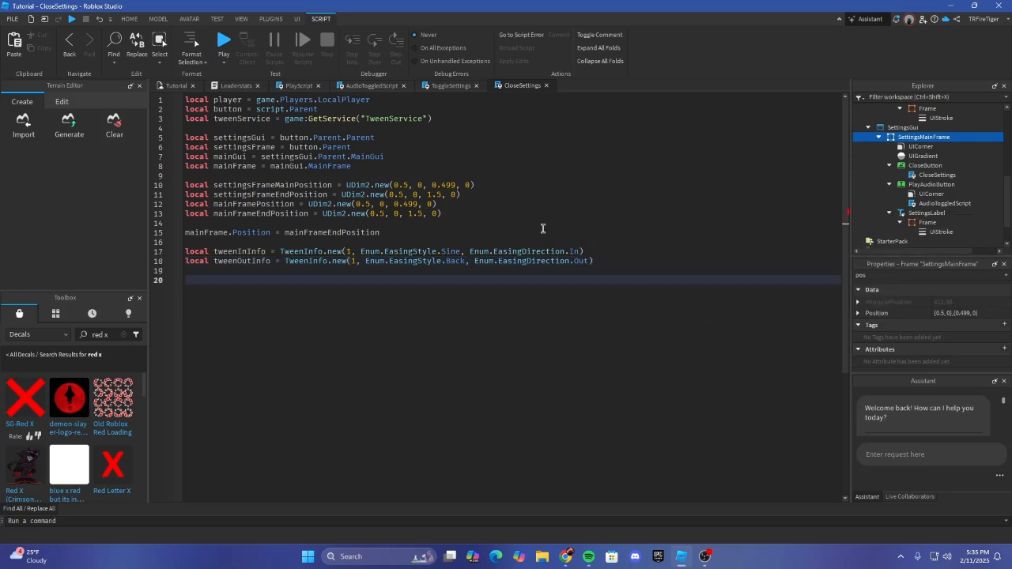
Step: Create an empty multi-line table with local mainInGoals = {} on line 20
text(local mainInGoals = P)
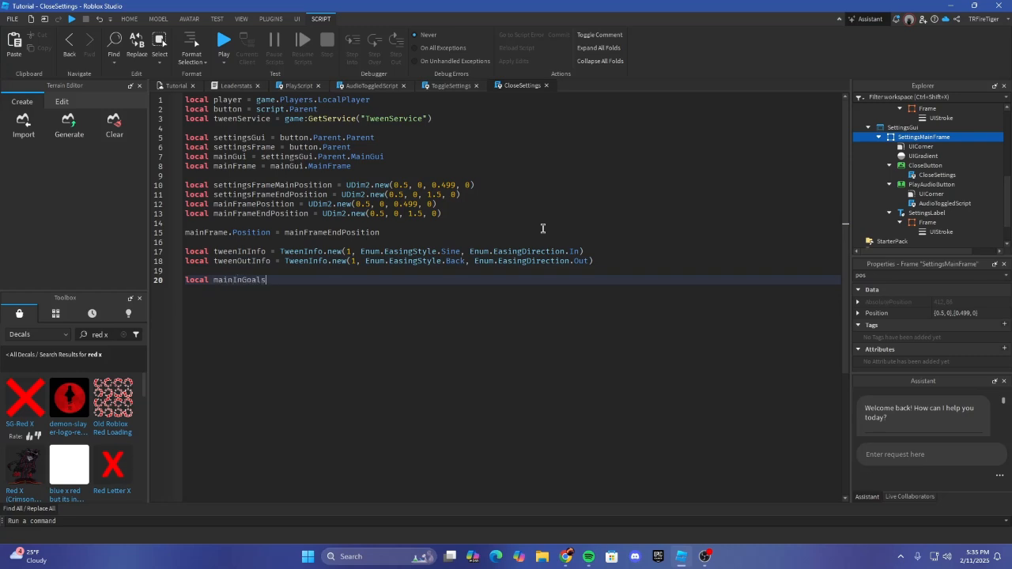
text({)
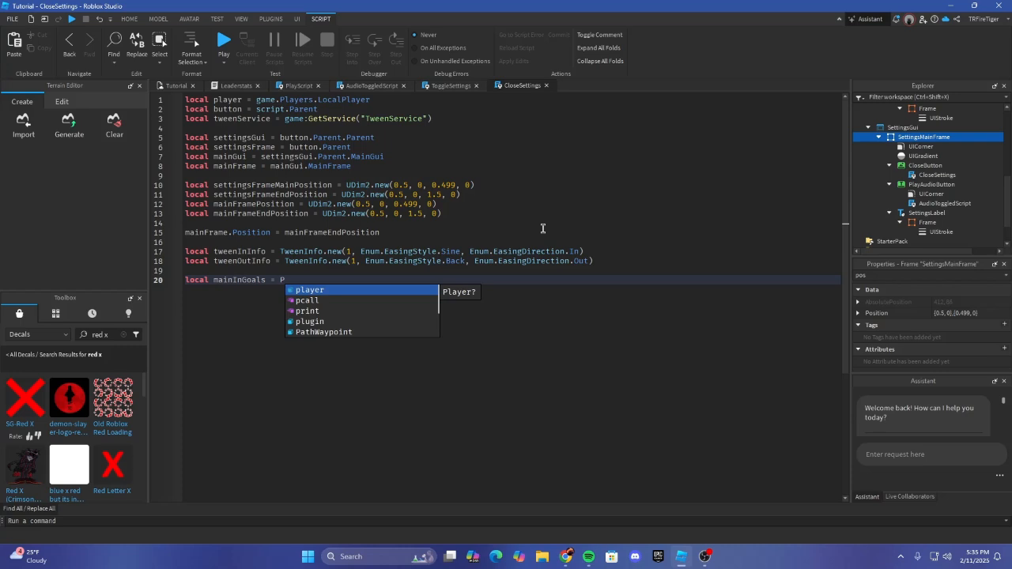
key(Return)
text(settin)
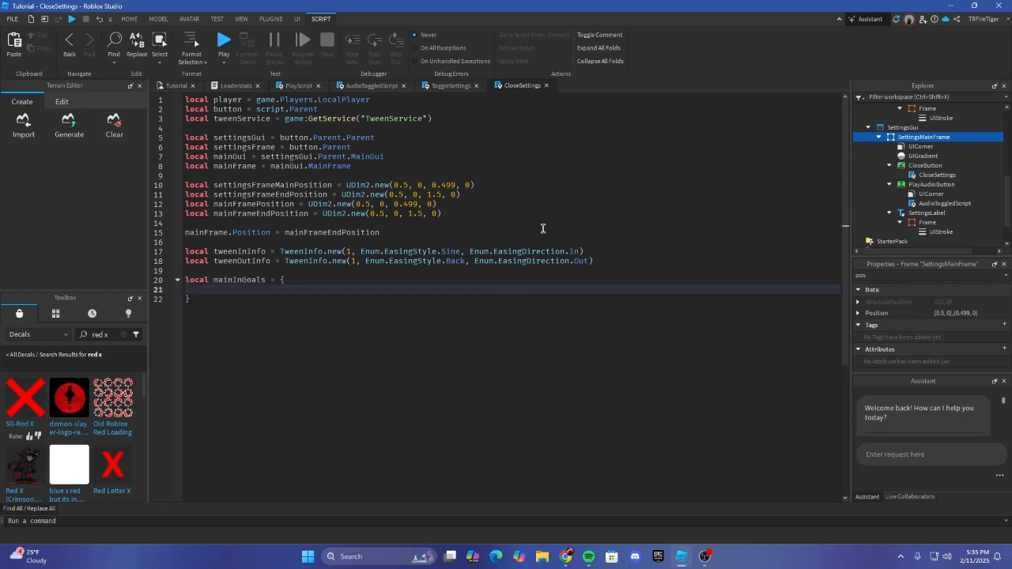
key(Down)
key(Down)
key(Down)
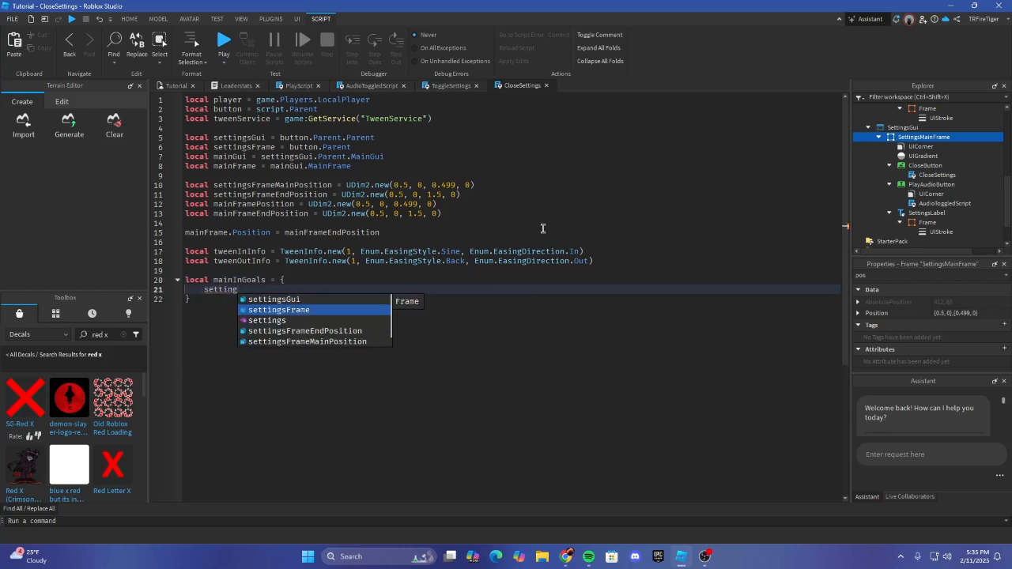
key(Tab)
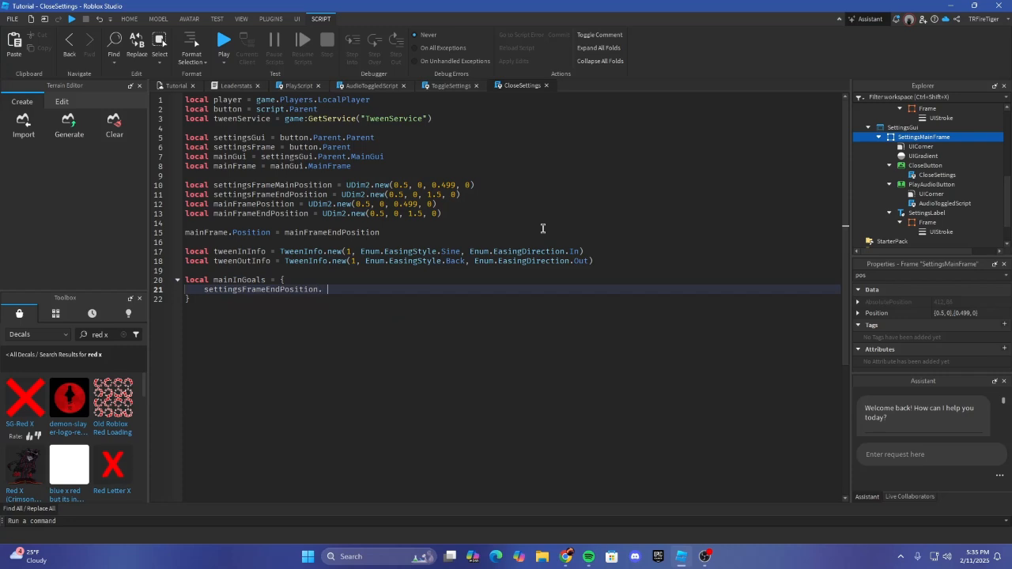
key(BackSpace)
key(BackSpace)
key(BackSpace)
key(BackSpace)
key(BackSpace)
key(BackSpace)
key(BackSpace)
key(BackSpace)
key(BackSpace)
key(BackSpace)
key(BackSpace)
key(BackSpace)
key(BackSpace)
key(BackSpace)
key(BackSpace)
Step: Add the entry Position = settingsFrameMainPosition inside the mainInGoals table
text(Po)
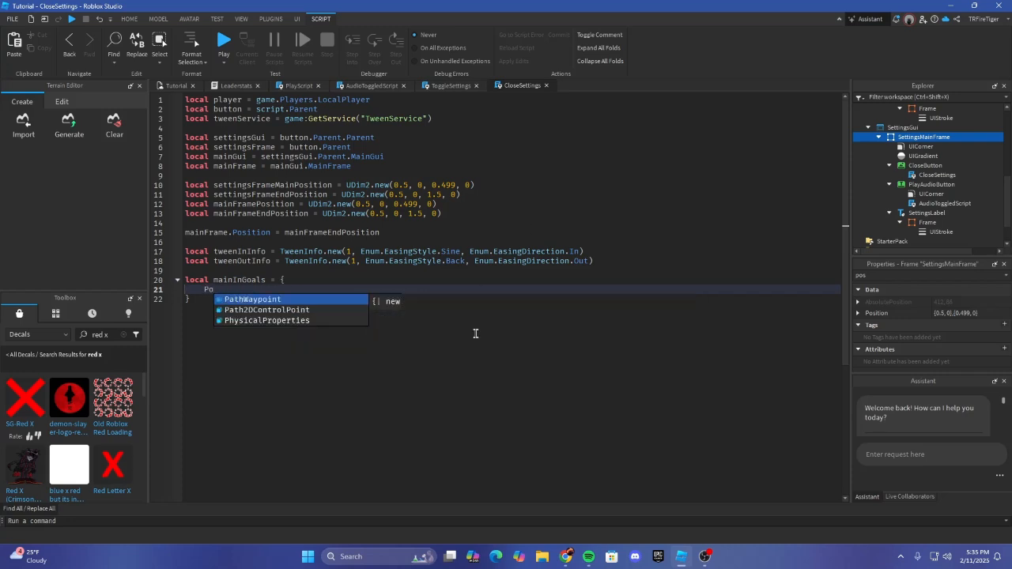
text(sition = setting)
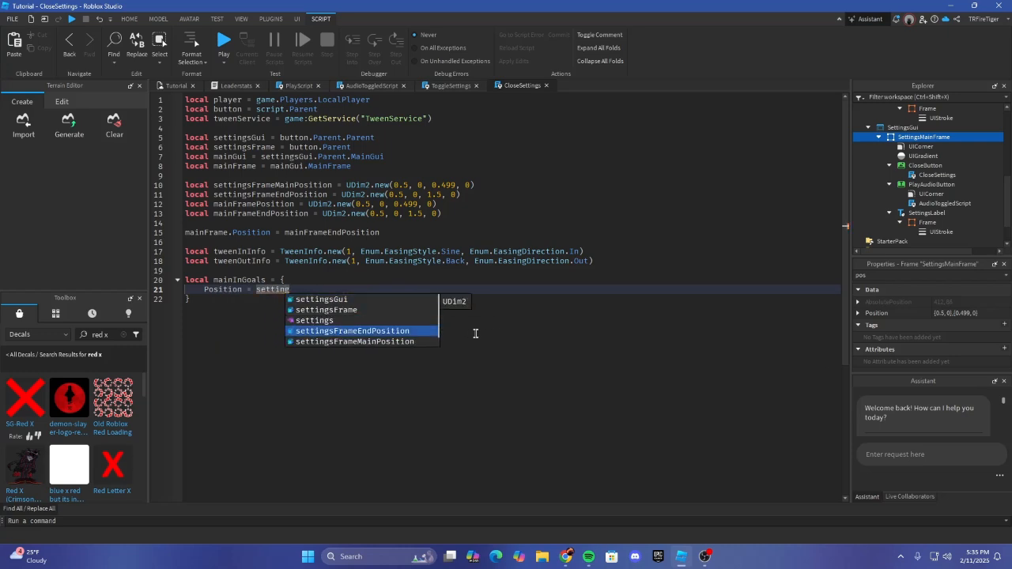
key(Down)
key(Return)
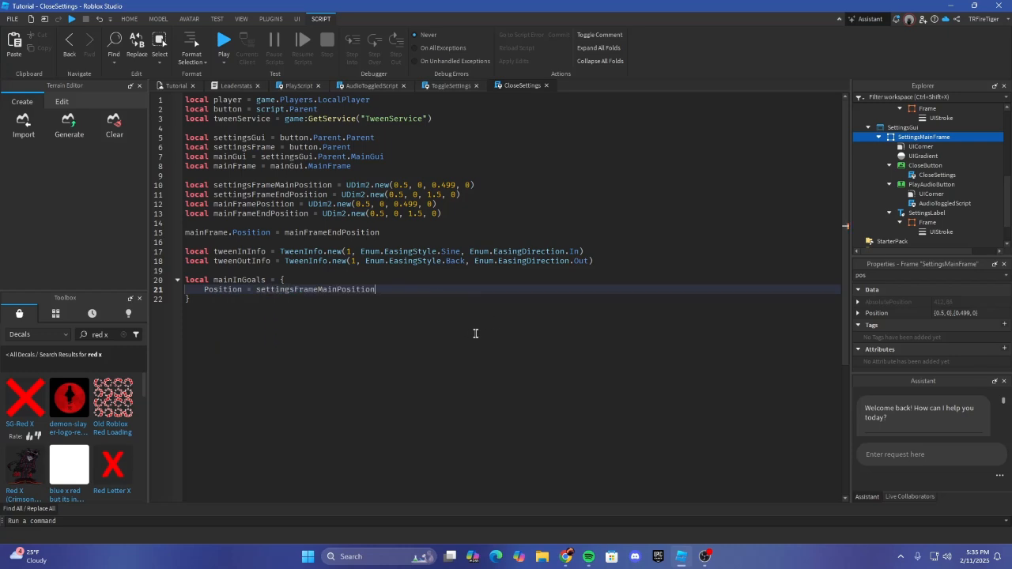
key(Down)
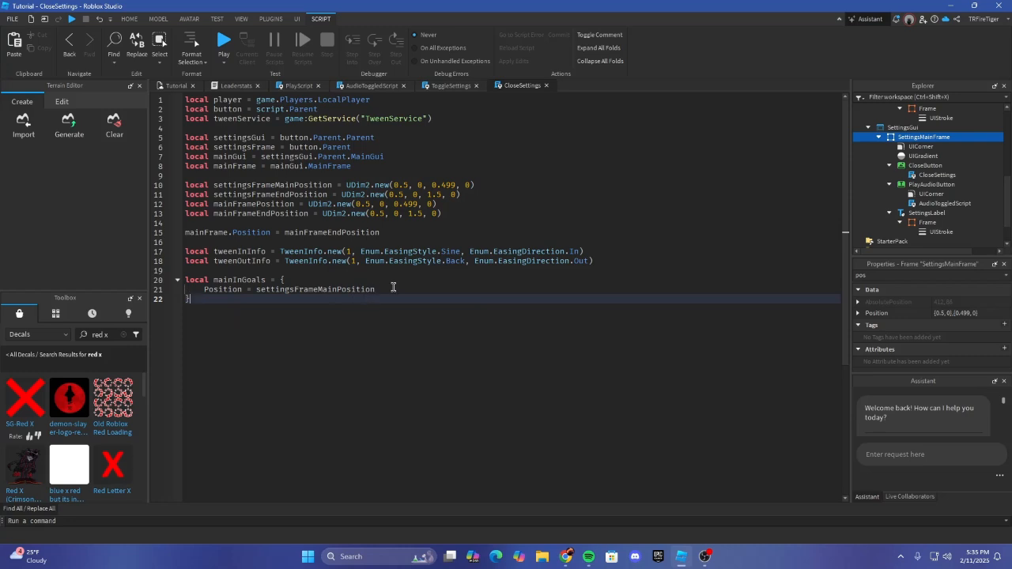
Step: Replace the entry in mainInGoals with Position = mainFramePosition, and start a new line after it
drag(393, 288, 214, 288)
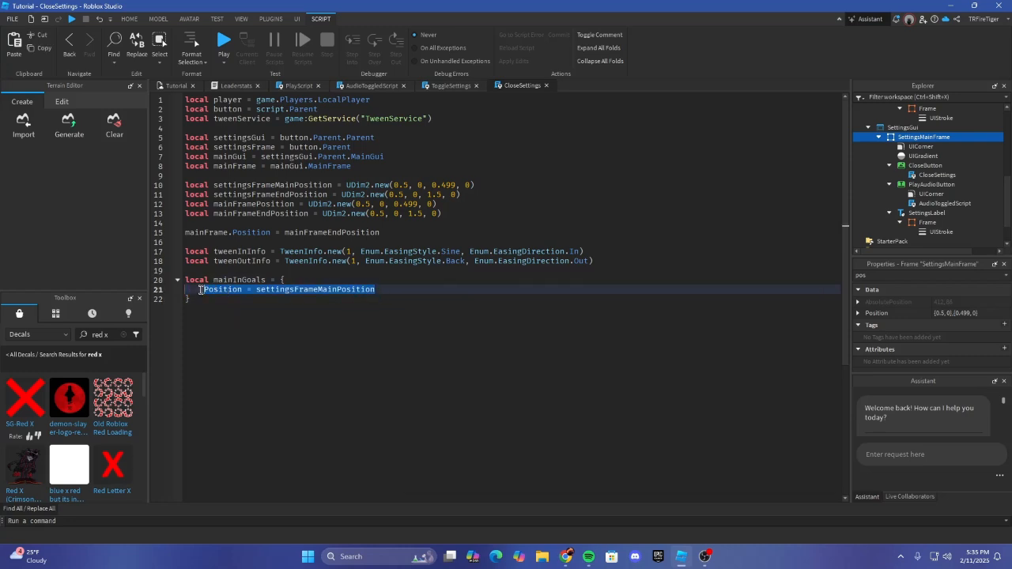
text(Position =)
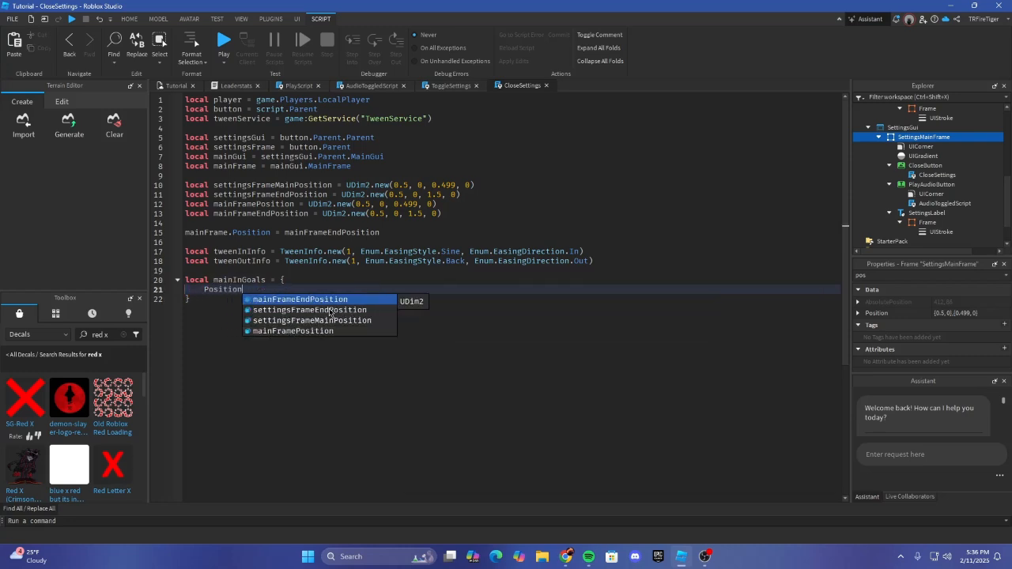
text( main)
key(Down)
key(Down)
key(Down)
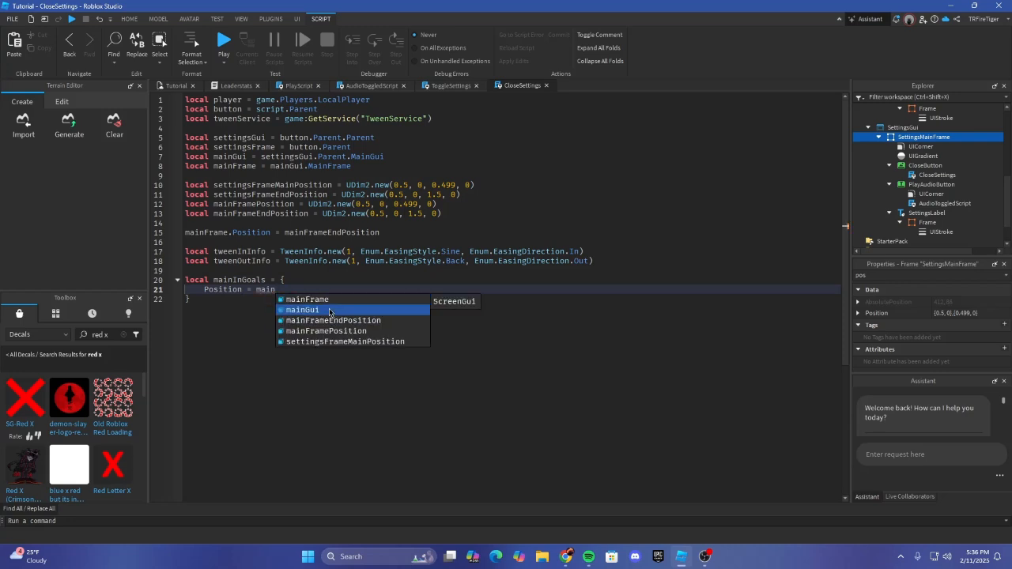
key(Tab)
text(,)
key(Return)
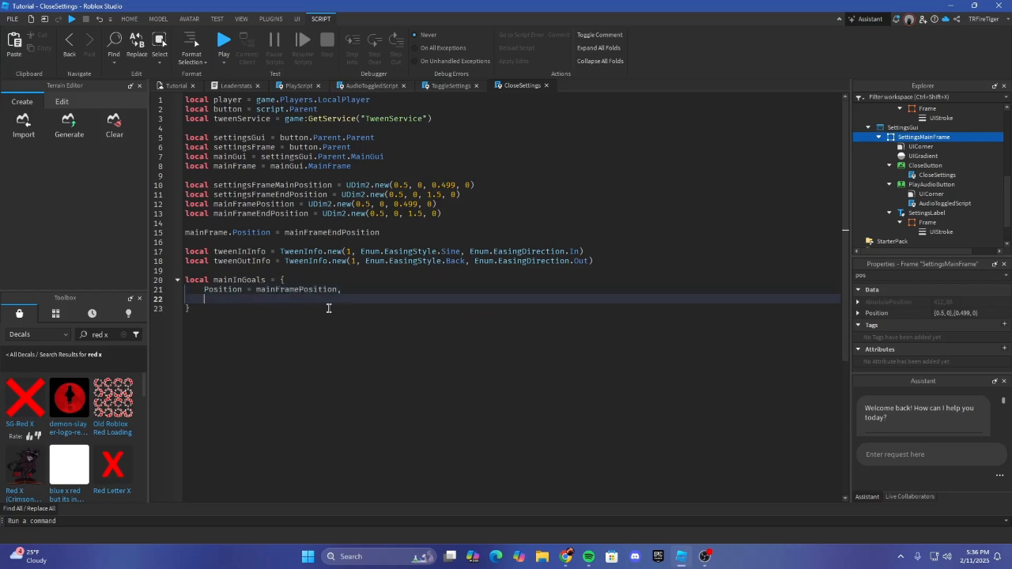
Step: Remove the empty line after the Position entry in the mainInGoals table
text(si)
key(BackSpace)
key(BackSpace)
key(BackSpace)
key(BackSpace)
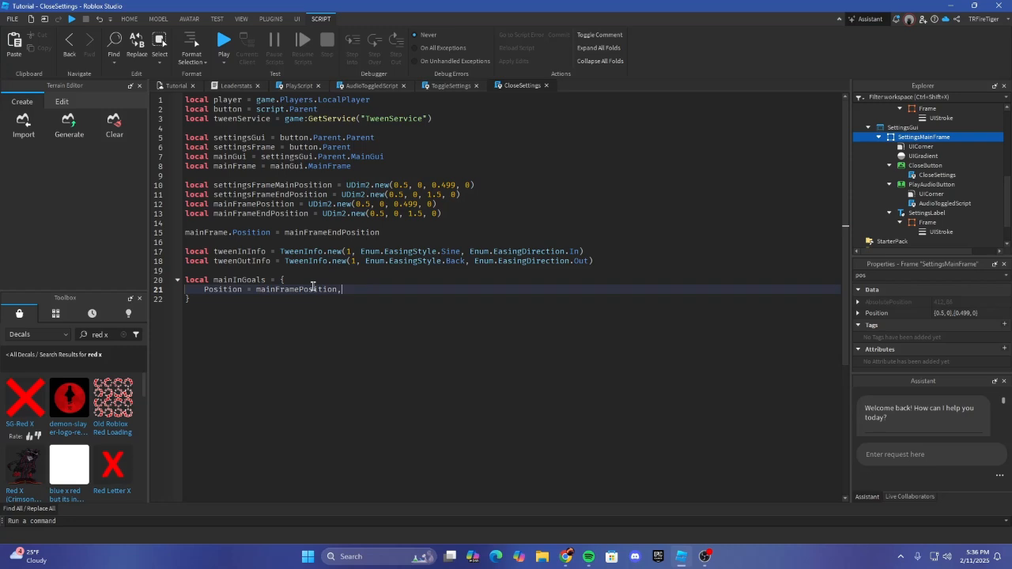
Step: Create an empty multi-line table with local mainOutGoals = {} on line 24, leaving a blank line below mainInGoals
click(315, 289)
click(324, 299)
key(Return)
key(Return)
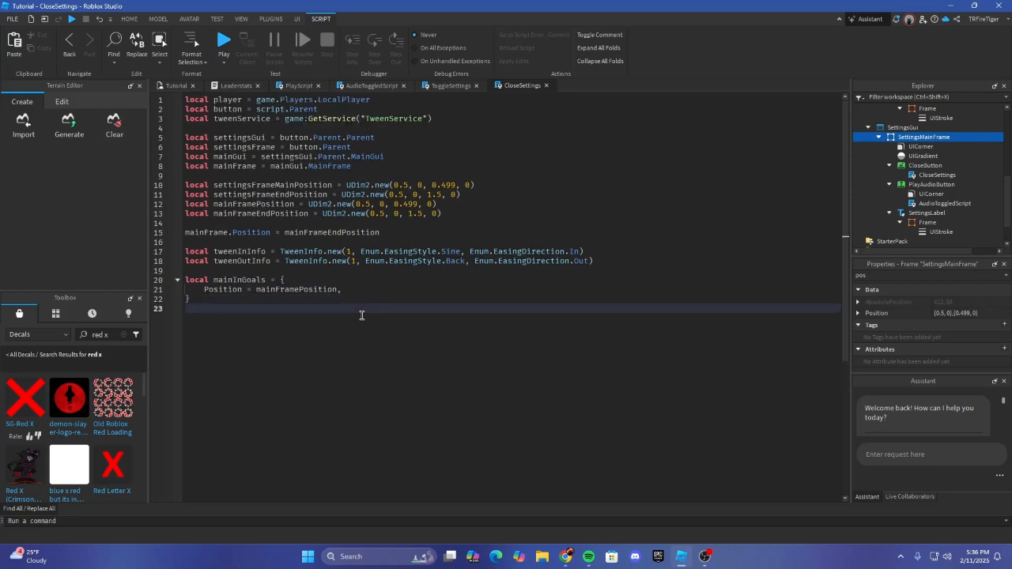
text(local mai)
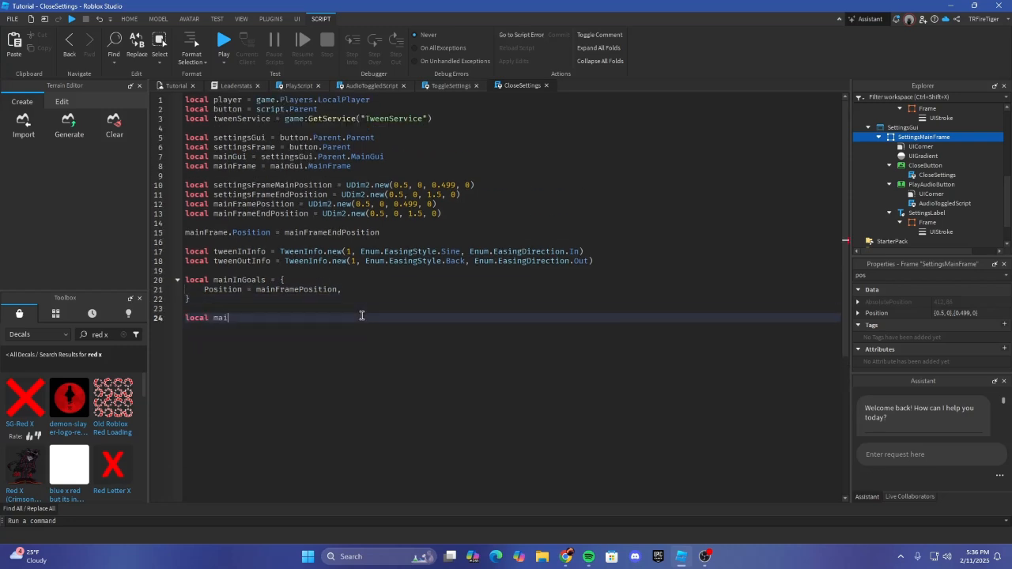
text(nOutGoals = {)
key(Return)
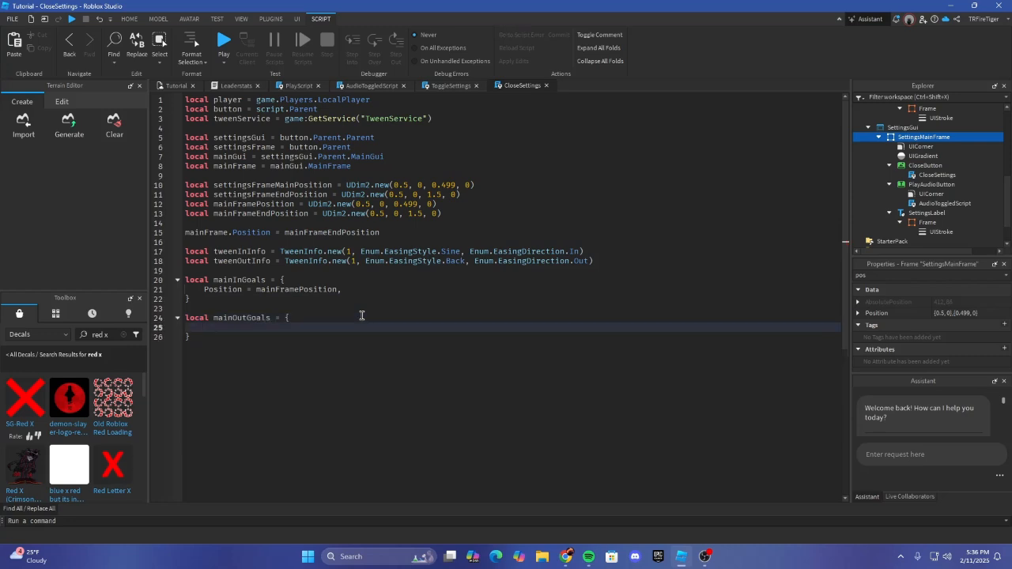
Step: Add the entry Position = settingsFrameEndPosition inside the mainOutGoals table
text(pos)
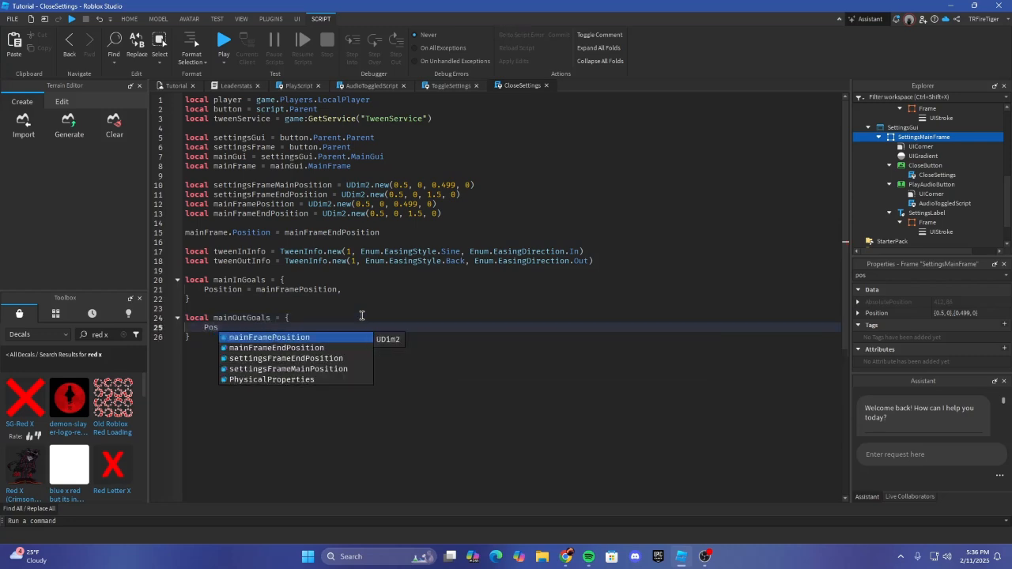
text(ition =)
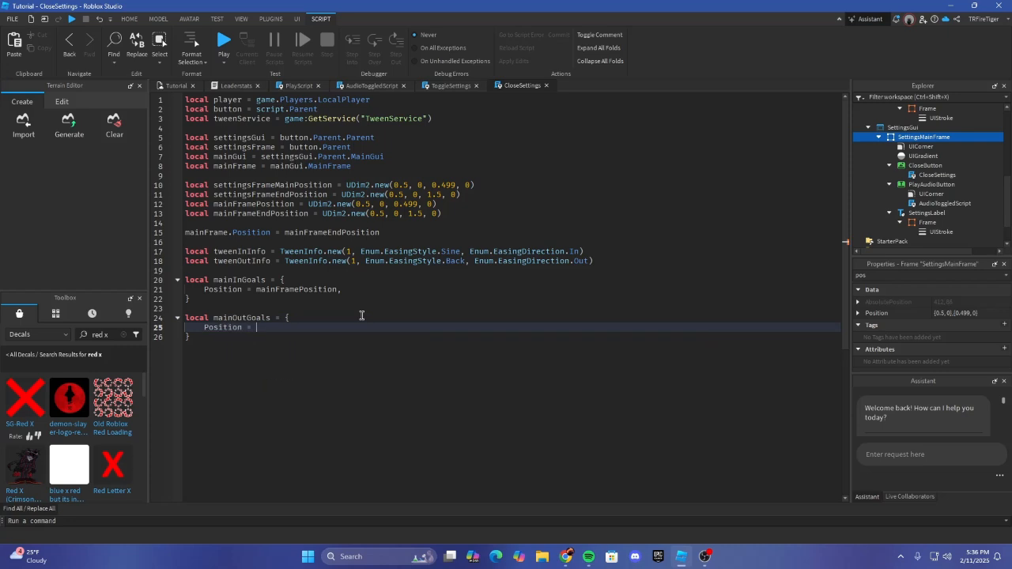
text( setti)
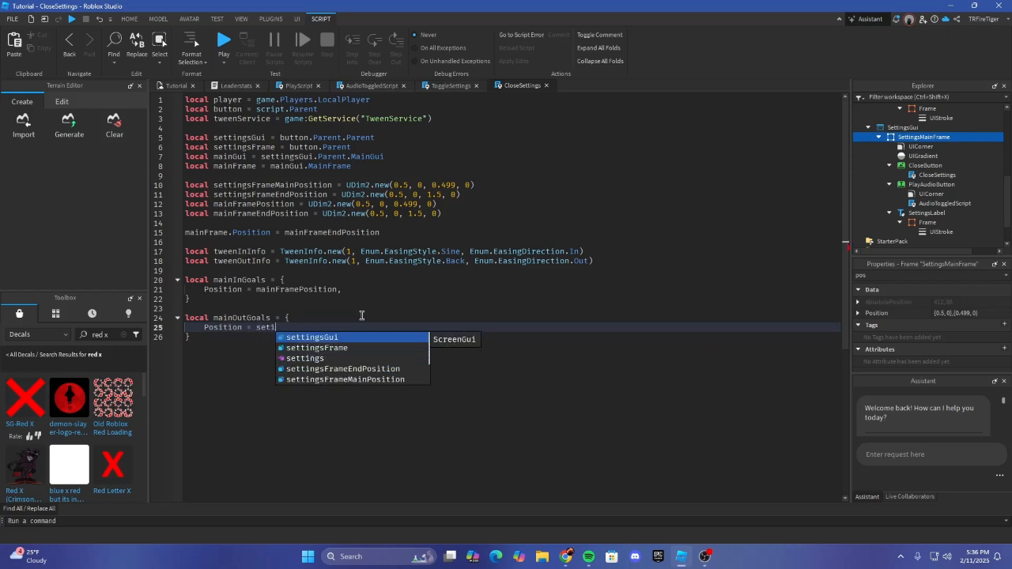
key(Down)
key(Down)
key(Down)
key(Tab)
key(Down)
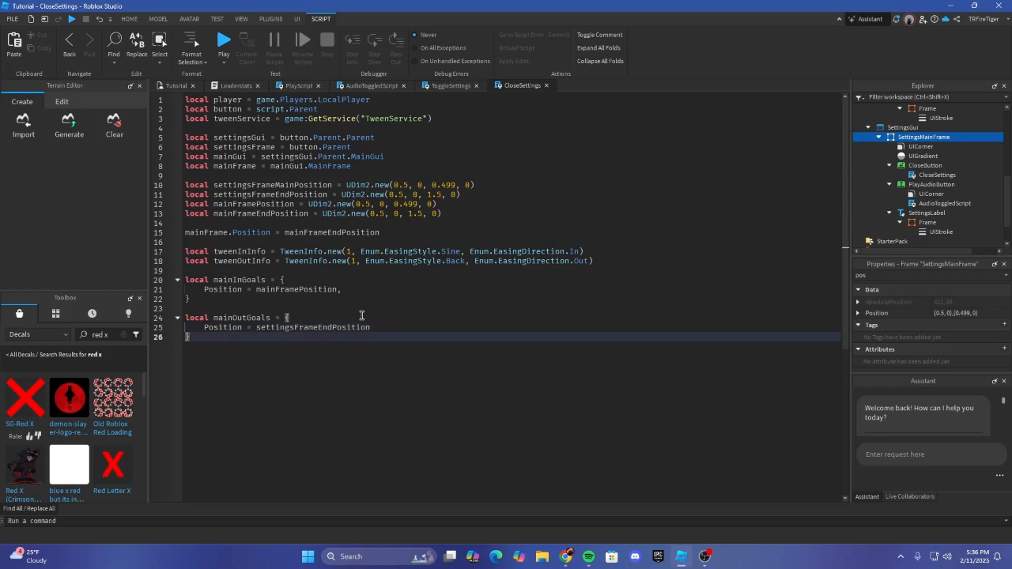
Step: Remove the trailing comma after mainFramePosition in the mainInGoals table
key(Return)
key(Return)
key(BackSpace)
key(BackSpace)
click(442, 286)
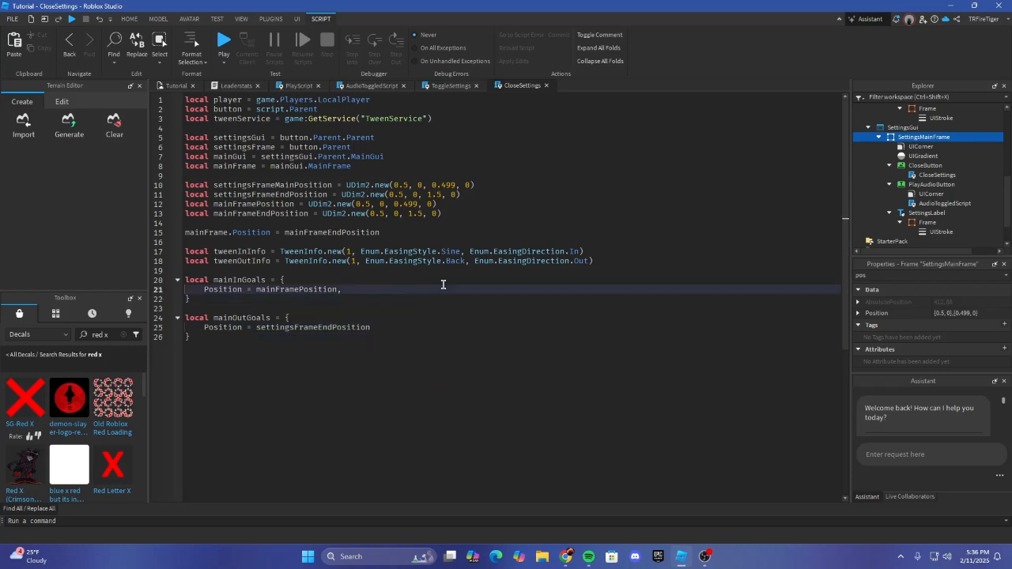
Step: Connect button.MouseButton1Click to an anonymous function on line 28, below the goal tables
click(303, 347)
key(Return)
key(Return)
text(button.)
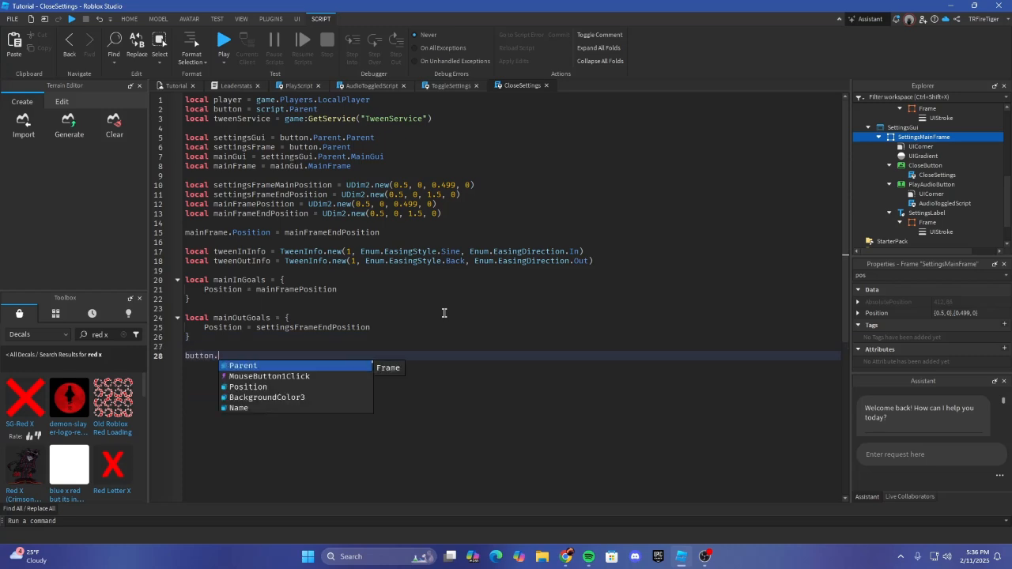
text(MouseButton1Click:)
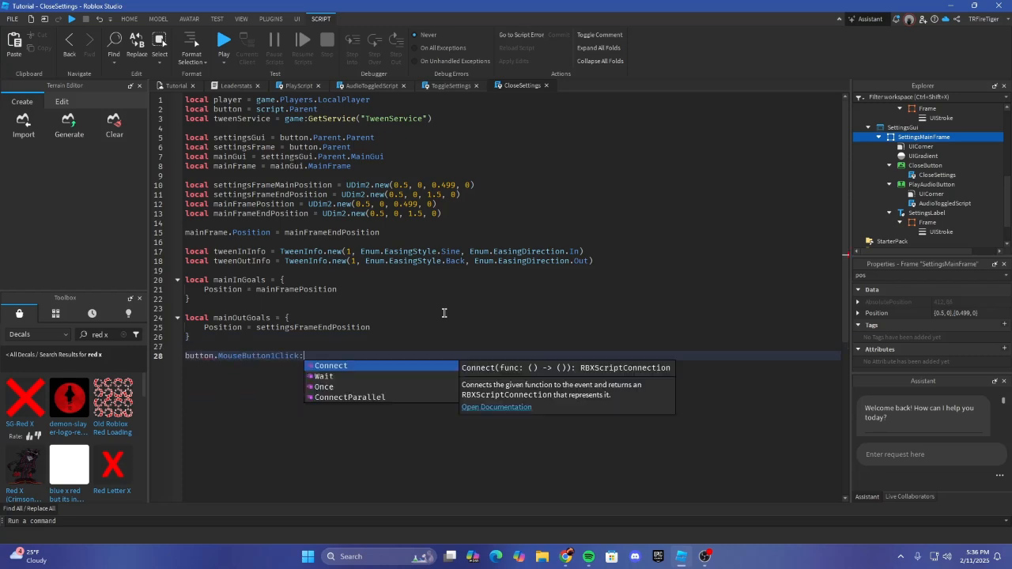
key(Tab)
text((function())
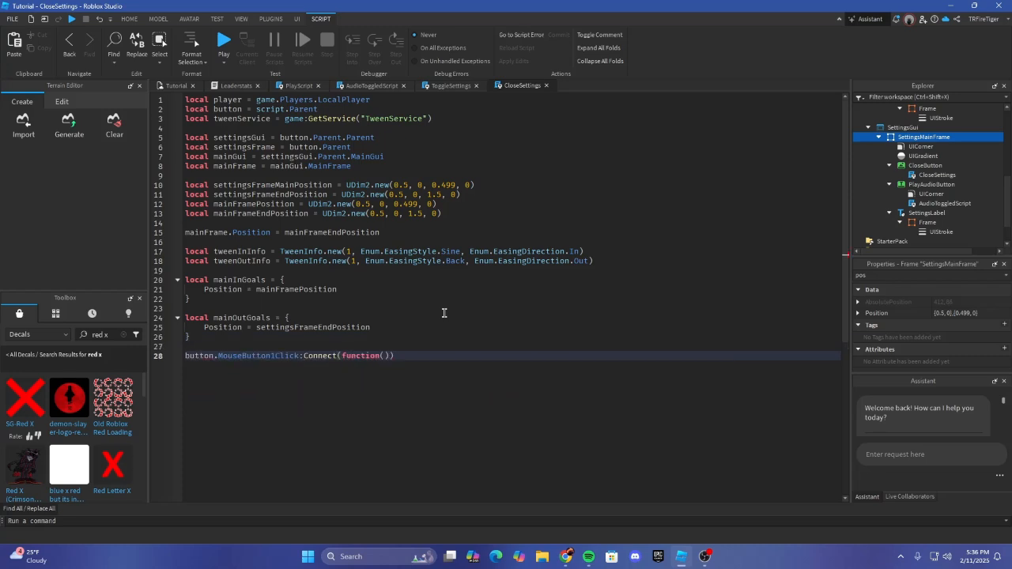
key(Return)
scroll(358, 332, down, 3)
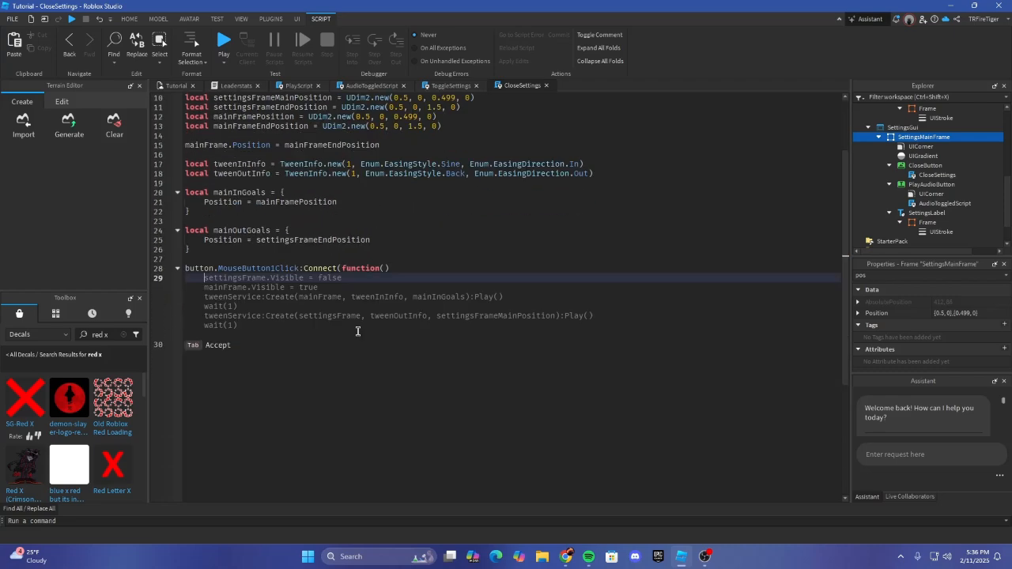
scroll(358, 331, up, 2)
text(sr)
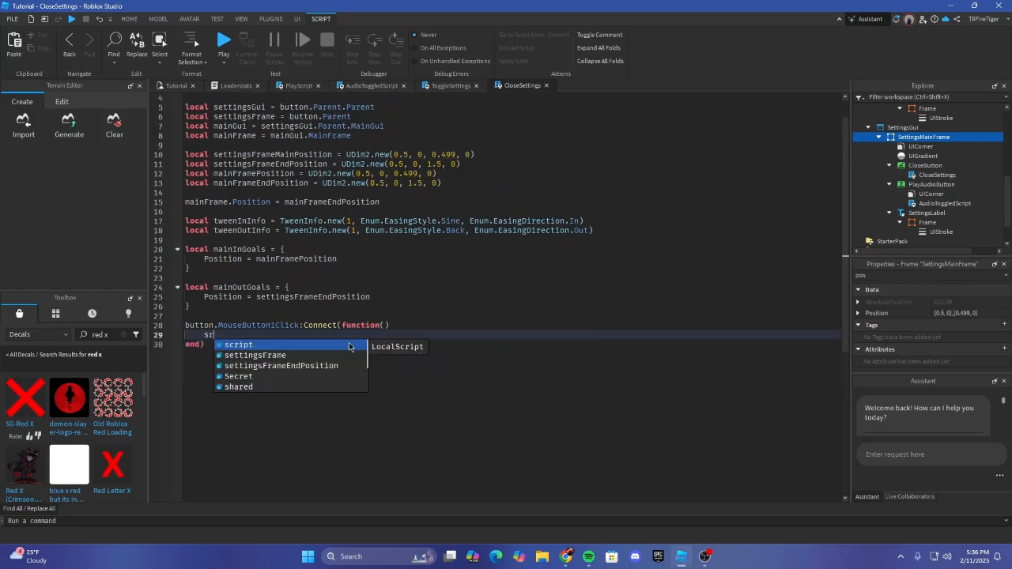
key(BackSpace)
key(BackSpace)
key(BackSpace)
key(BackSpace)
Step: Declare local tweenIn = tweenService:Create() between the mainOutGoals table and the button's click function
click(329, 304)
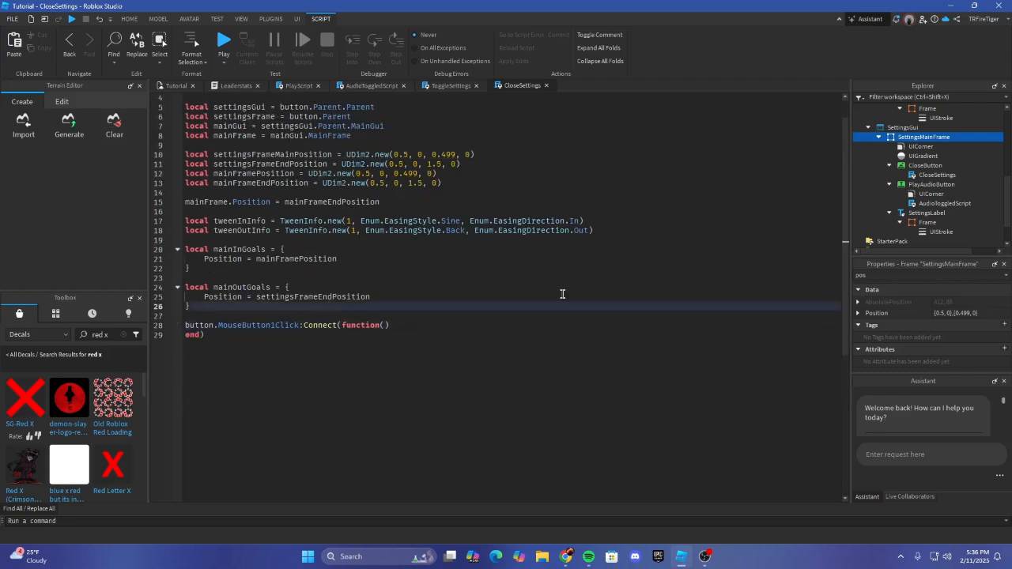
key(Return)
key(Return)
text(loc)
key(Tab)
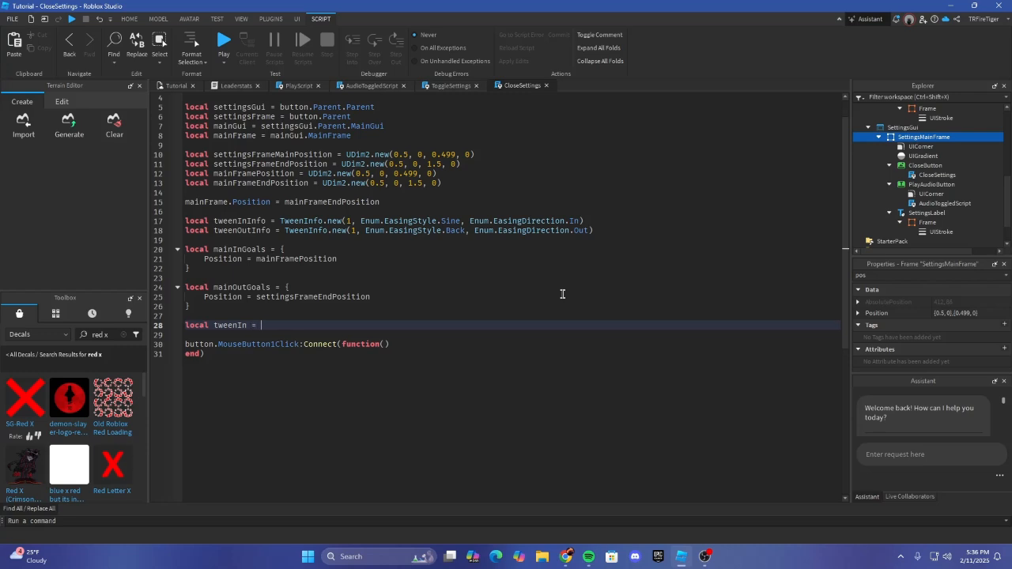
text(tweenService:)
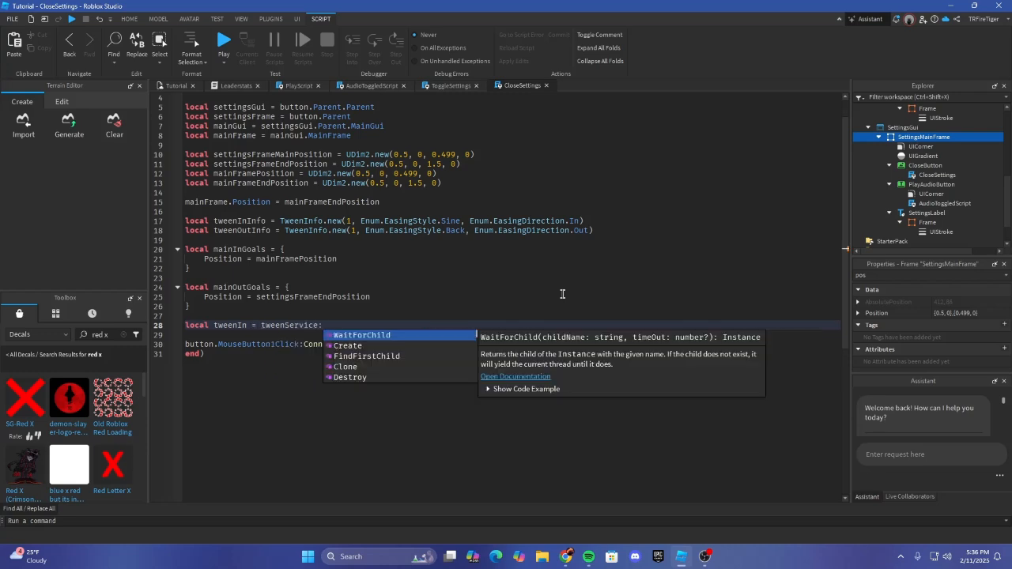
text(C)
key(Tab)
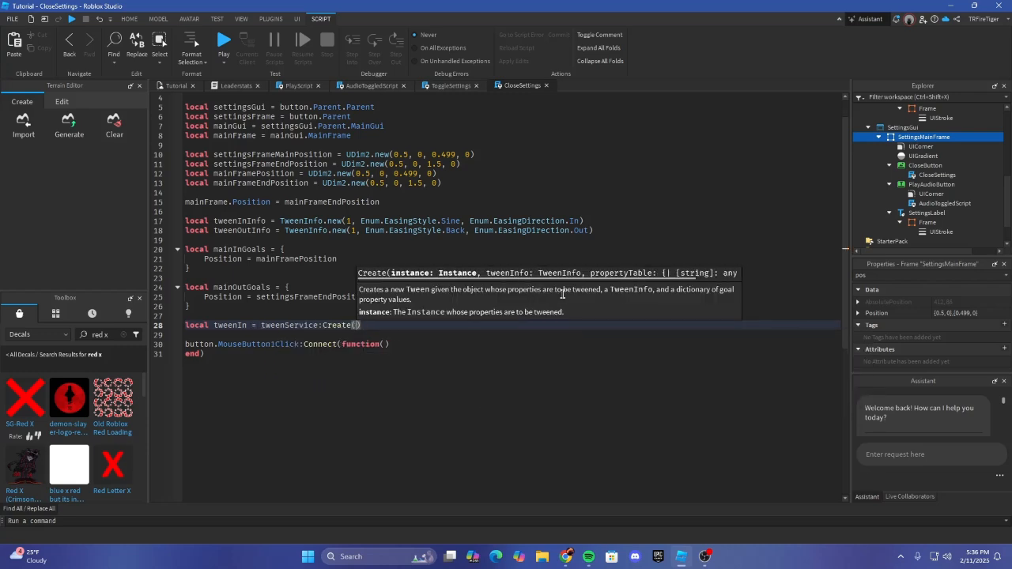
Step: Pass mainFrame as the first argument of tweenIn's Create call
text(se)
key(BackSpace)
key(BackSpace)
text(m)
key(Tab)
text(, m)
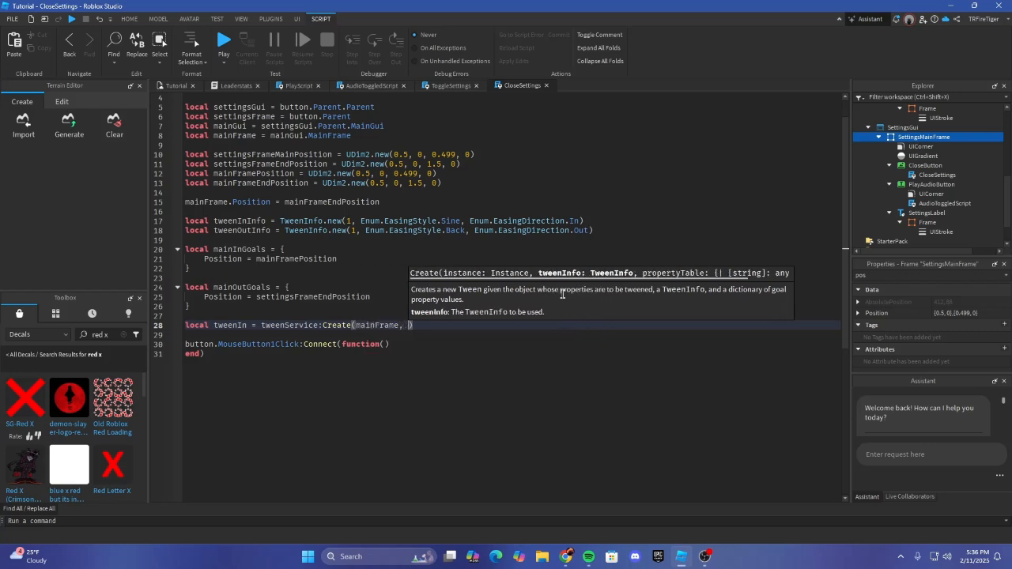
key(BackSpace)
Step: Add tweenInInfo and mainInGoals as the second and third arguments of tweenIn's Create call
text(twwn)
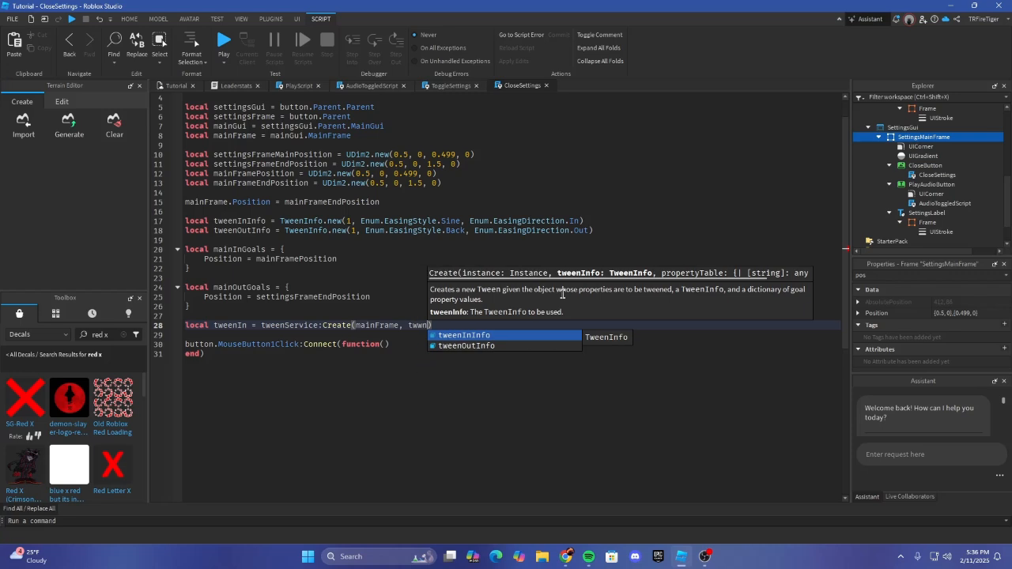
key(Up)
key(Tab)
text(, t)
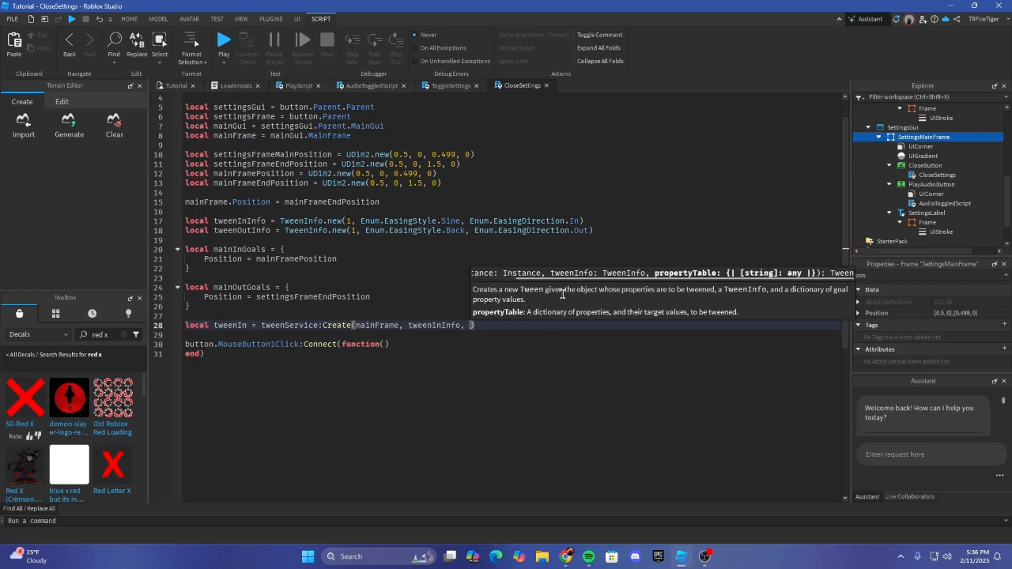
key(BackSpace)
text(mainInGoals)
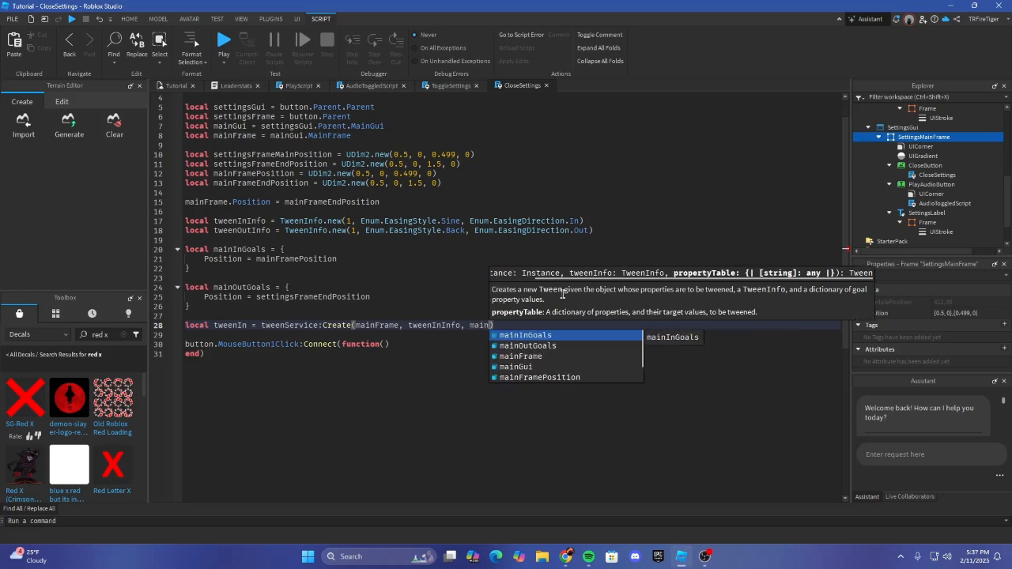
key(Right)
Step: Declare local tweenOut = tweenService:Create(settingsFrame, tweenOutInfo, mainOutGoals) on the line below tweenIn
key(Return)
text(local )
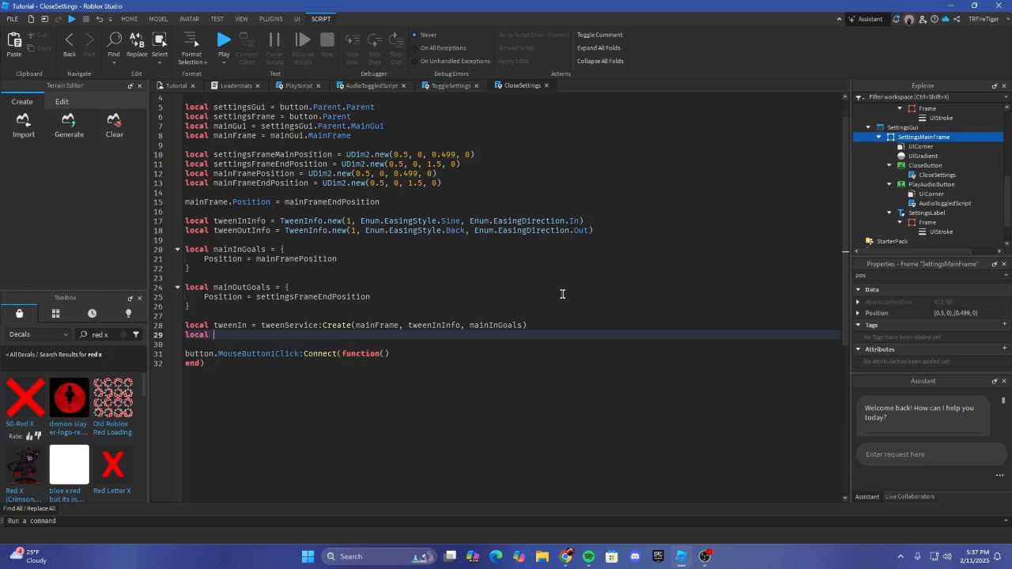
text(tweenOut = t)
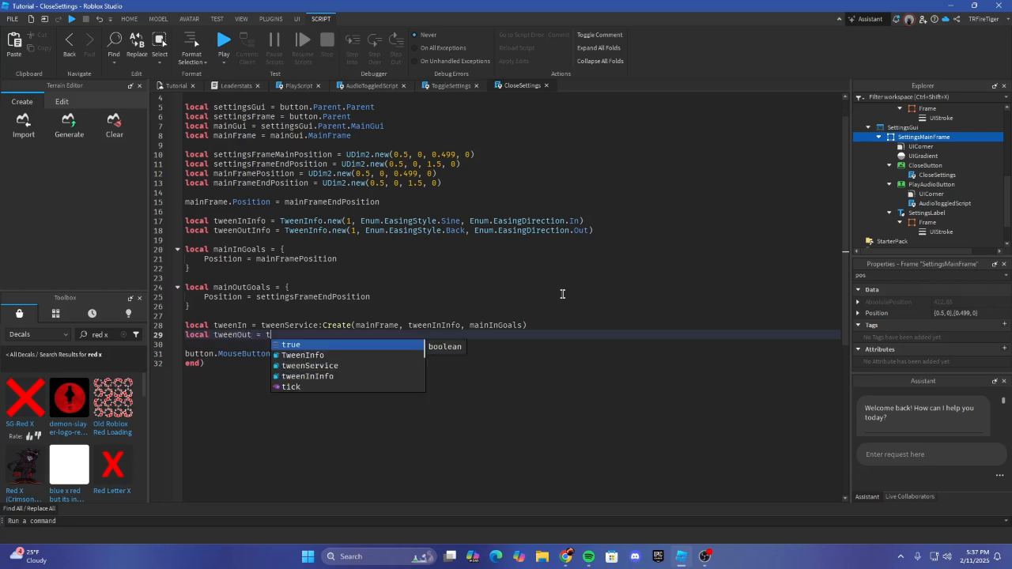
text(weenService:Create(se)
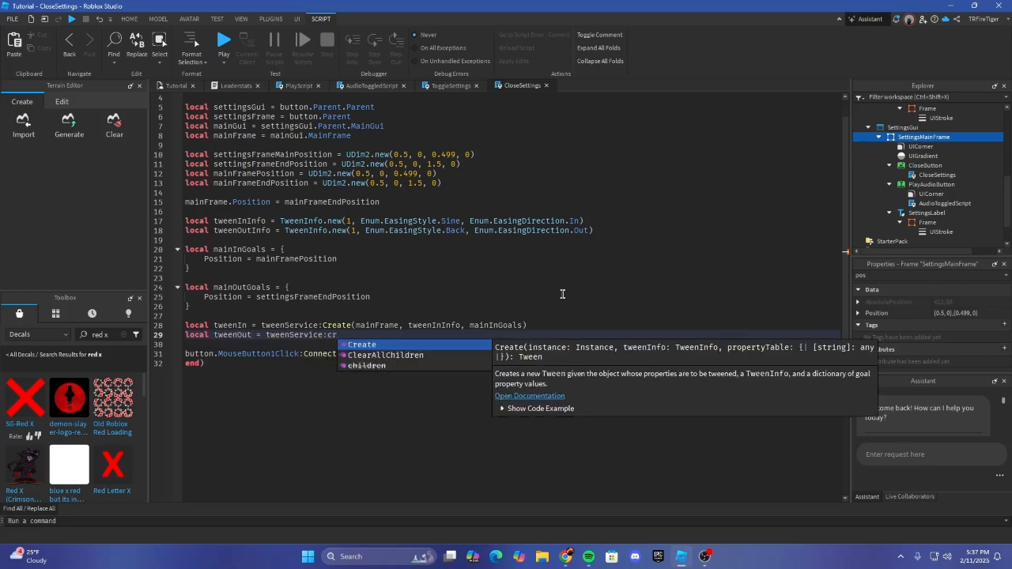
text(ttingsFrame.)
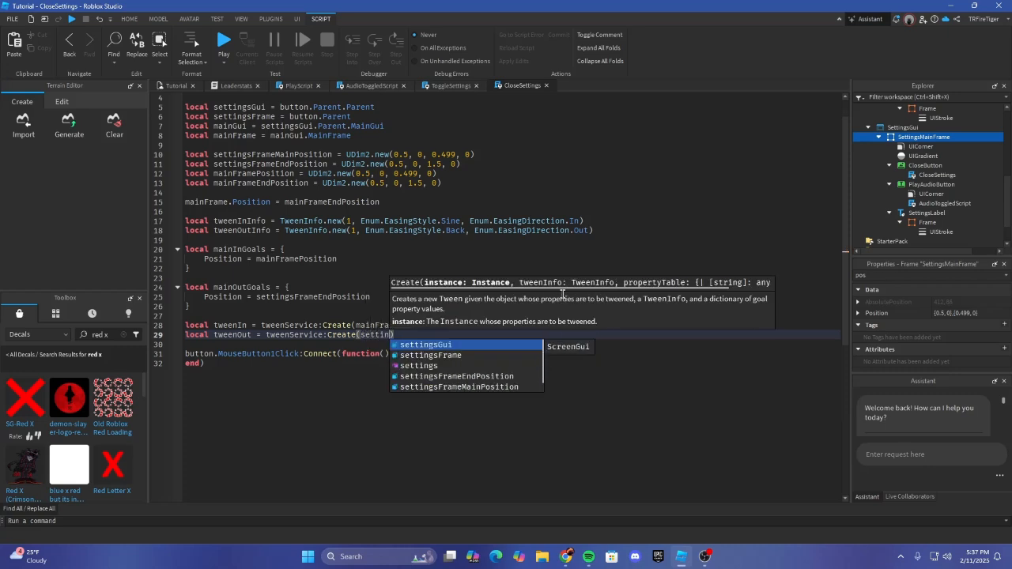
key(BackSpace)
text(, tweenOutInfo)
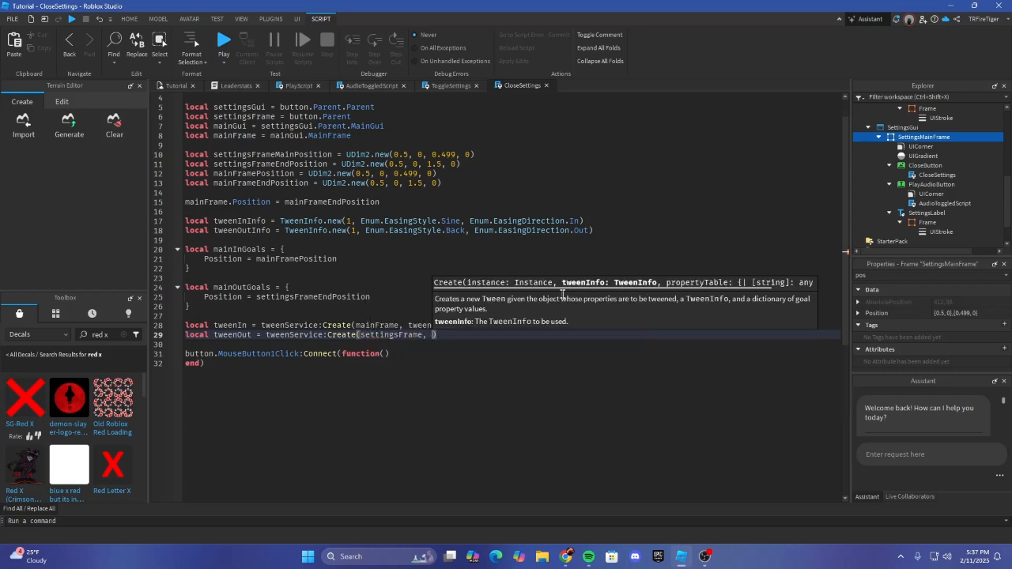
text(, m)
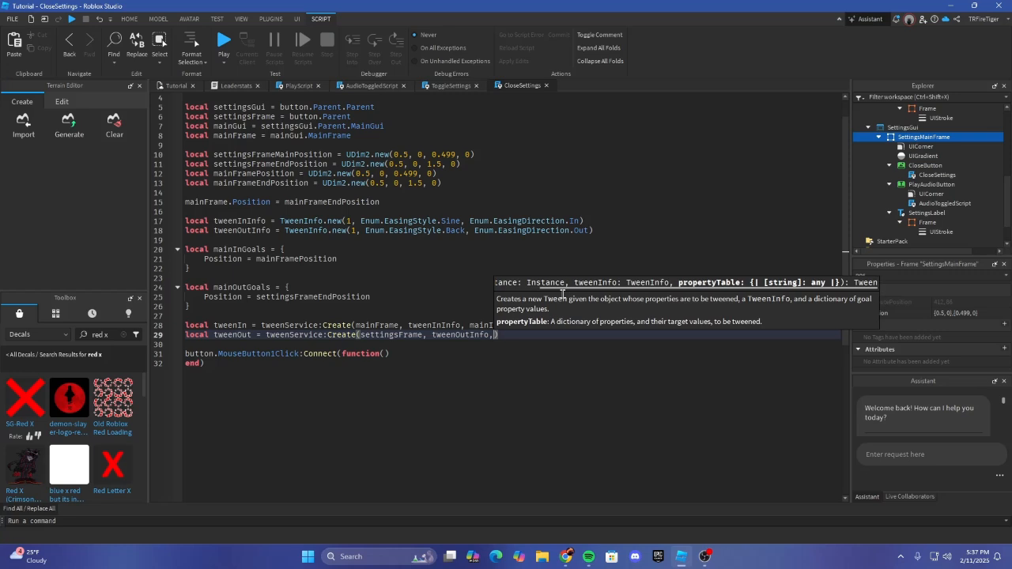
text(ainOutGoals)
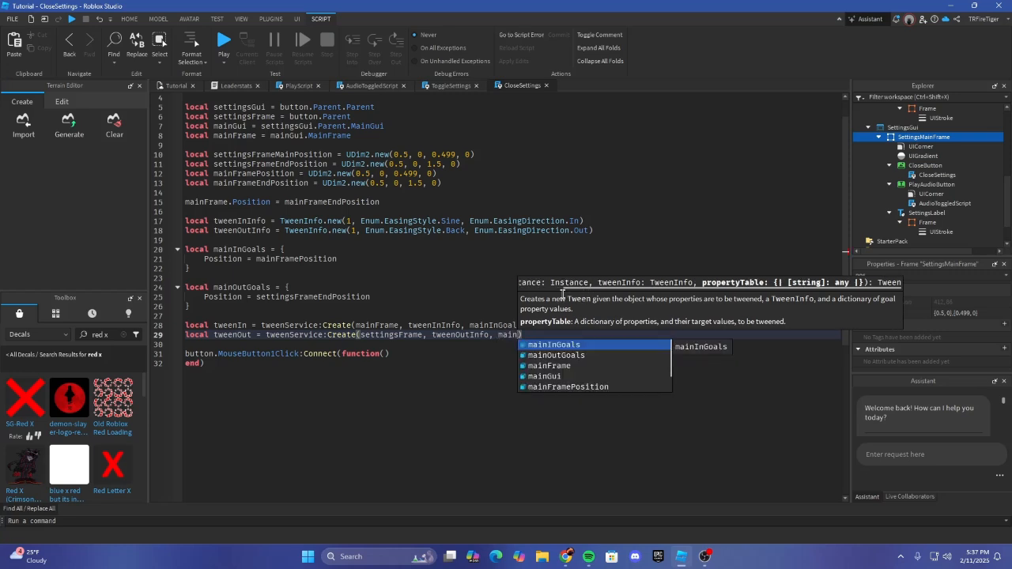
Step: Open an empty line inside the button's MouseButton1Click function
key(Down)
key(Down)
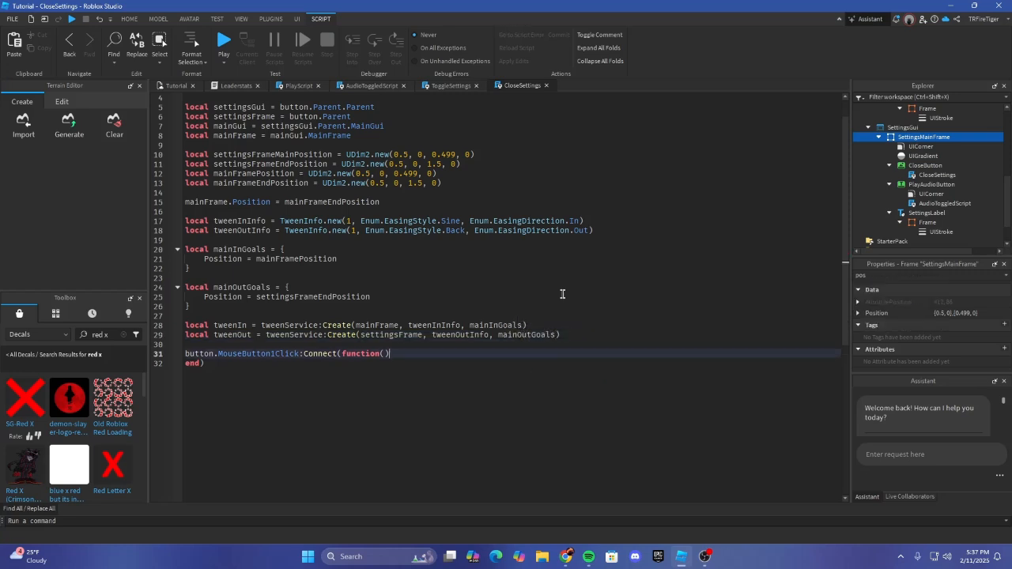
scroll(432, 316, down, 3)
click(363, 278)
click(449, 267)
key(Return)
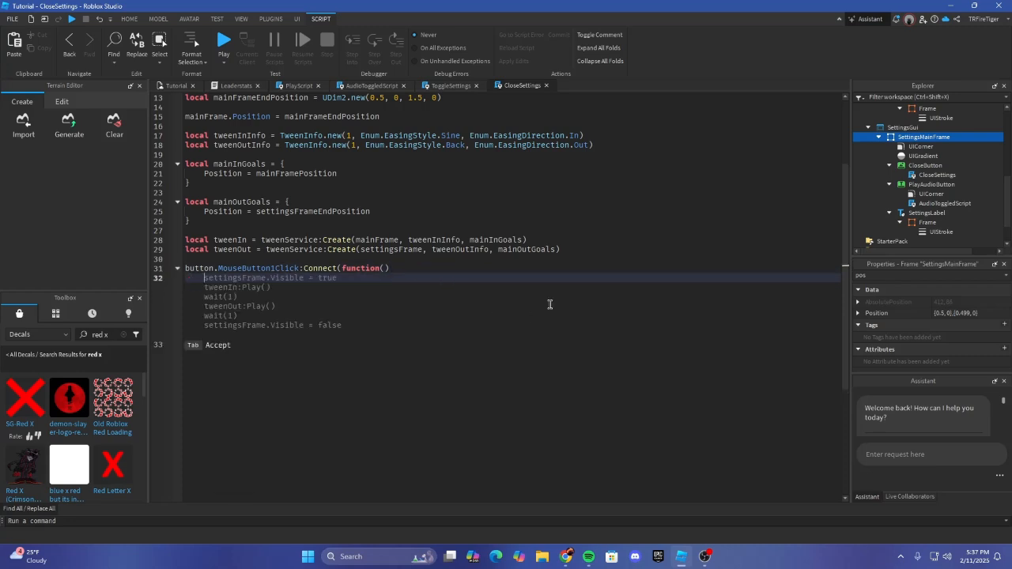
text(s)
key(BackSpace)
key(BackSpace)
key(BackSpace)
key(Return)
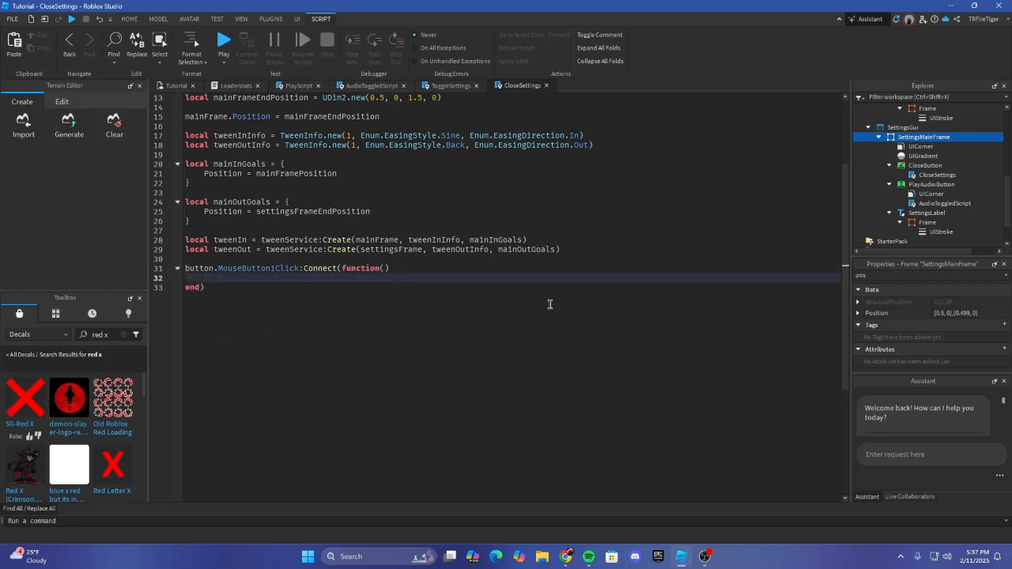
text(se)
key(BackSpace)
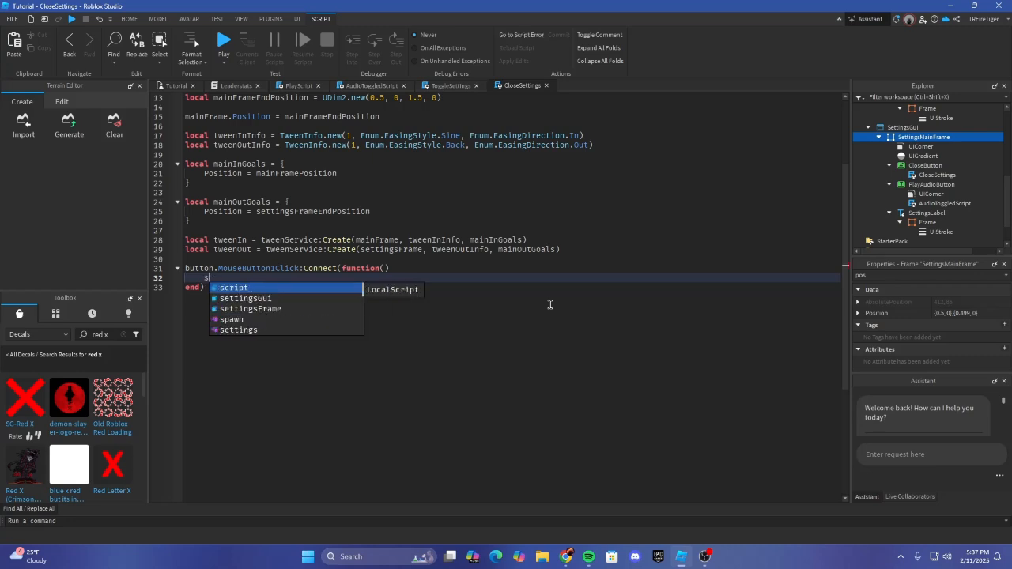
text(ett)
key(BackSpace)
key(BackSpace)
key(BackSpace)
key(BackSpace)
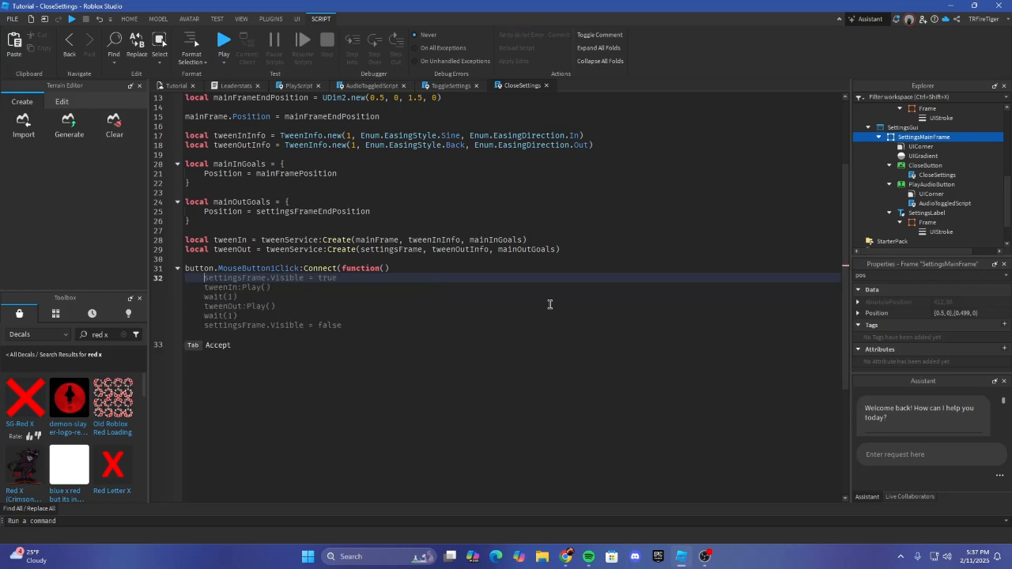
text(settings)
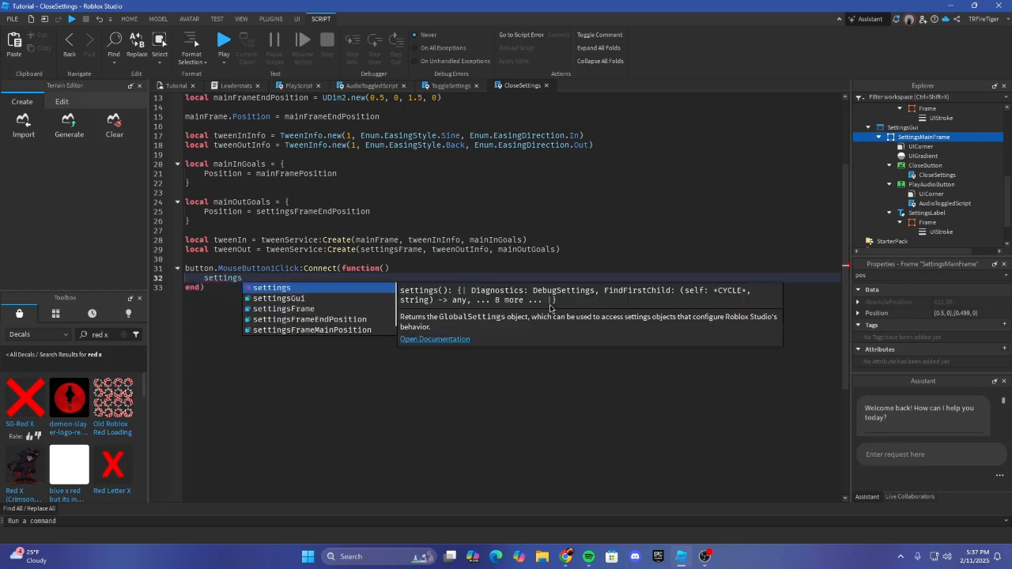
key(BackSpace)
key(BackSpace)
key(BackSpace)
key(BackSpace)
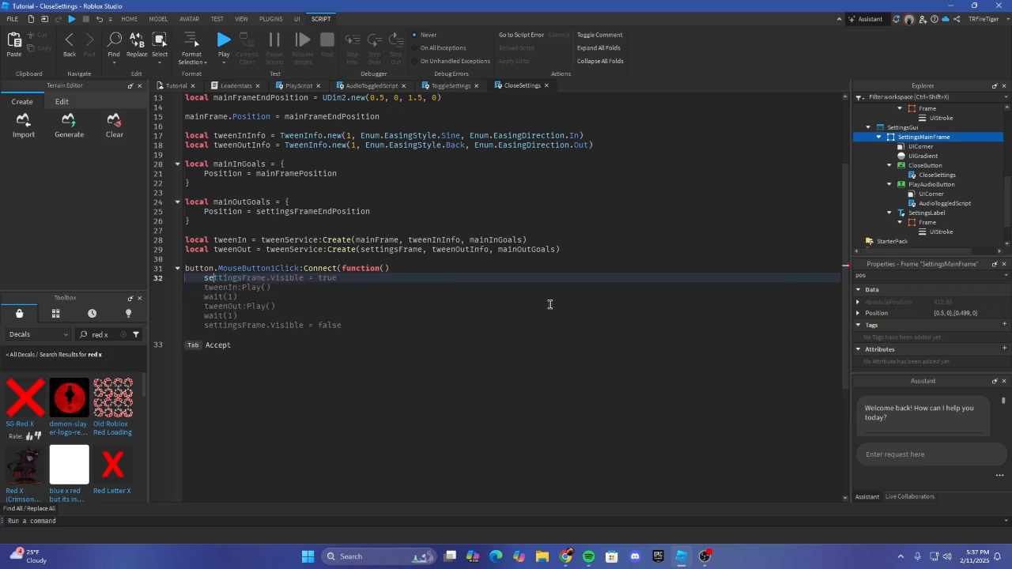
Step: Call tweenOut:Play() as the first line inside the button's MouseButton1Click function
text(tween)
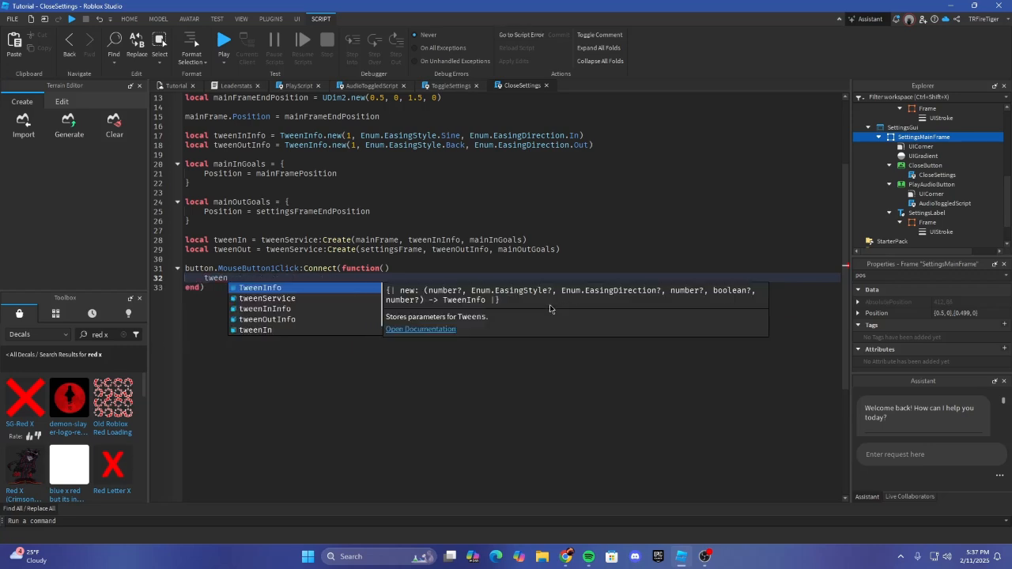
text(ou)
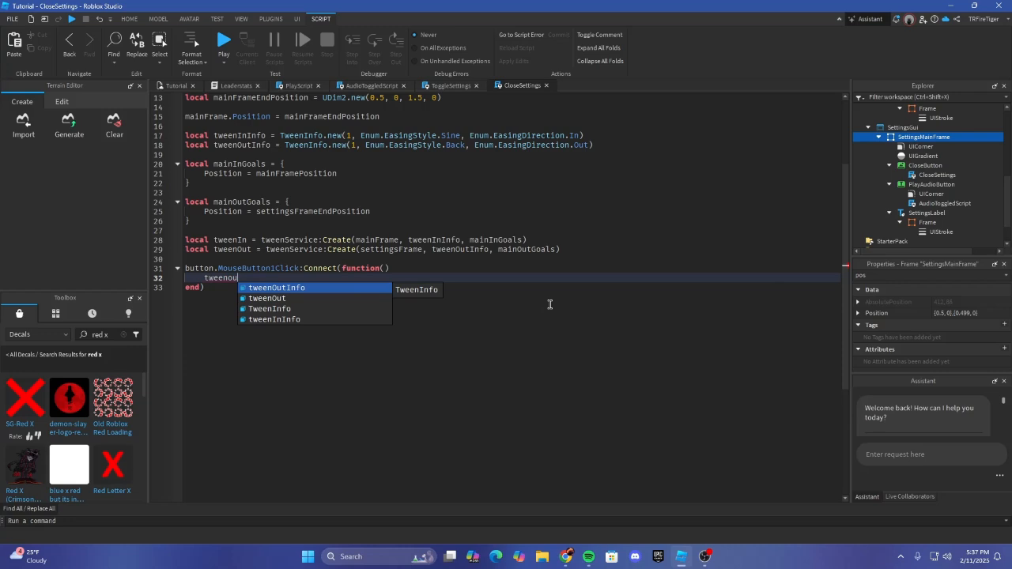
key(Down)
key(Tab)
text(:)
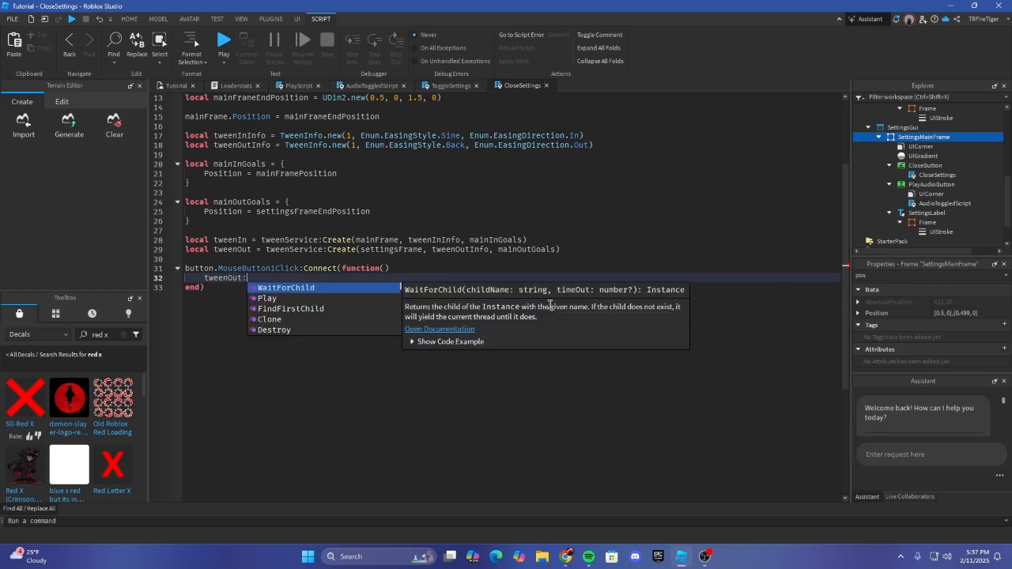
key(Down)
key(Tab)
key(Return)
Step: Add a wait(1) line below the tweenOut:Play() call
text(wai)
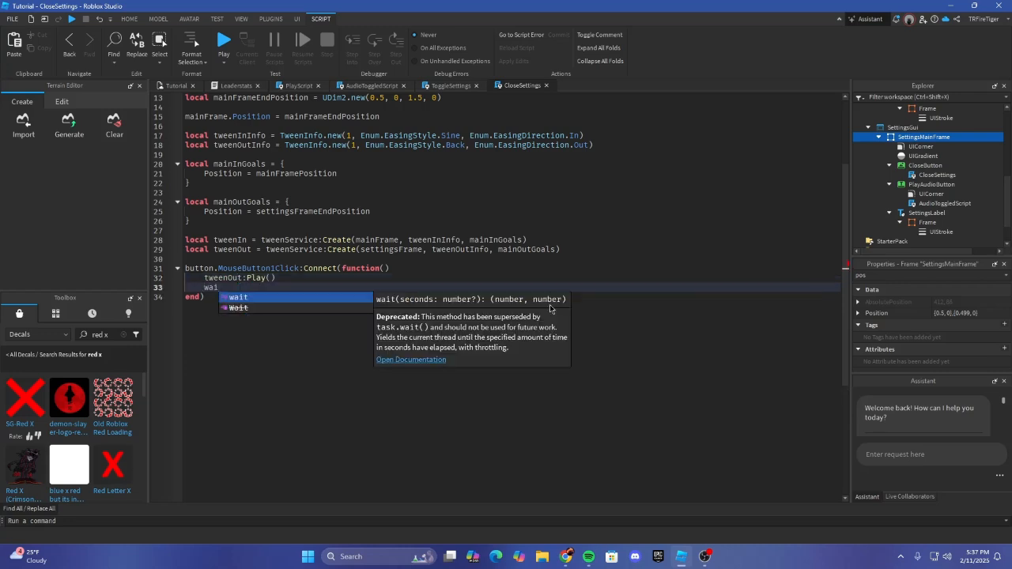
key(Tab)
text(1)
key(Right)
key(Return)
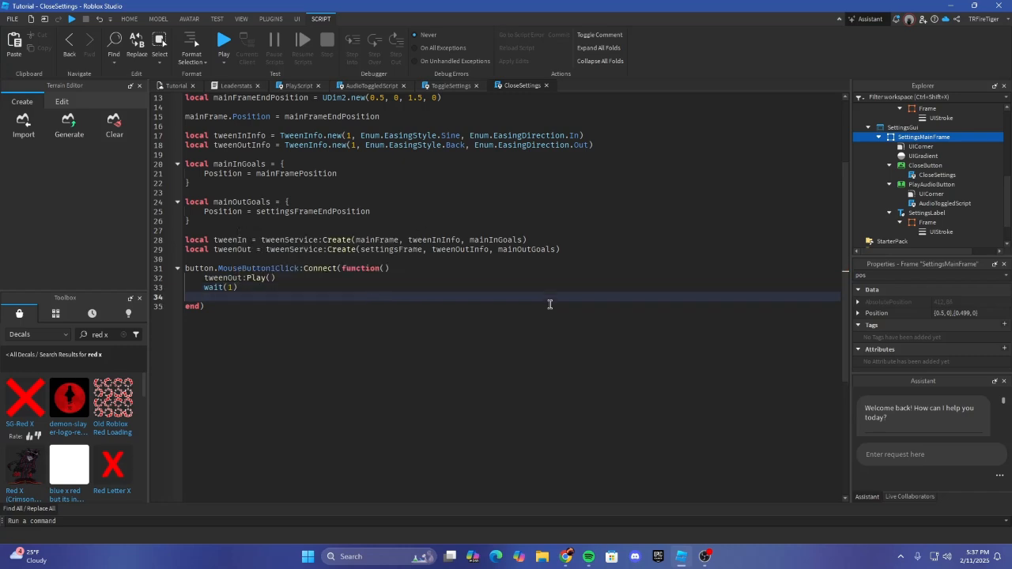
text(t)
key(BackSpace)
text(tw)
key(BackSpace)
key(BackSpace)
Step: Below the wait, set settingsGui.Enabled = false and mainGui.Enabled = true on separate lines
text(settingsGui.)
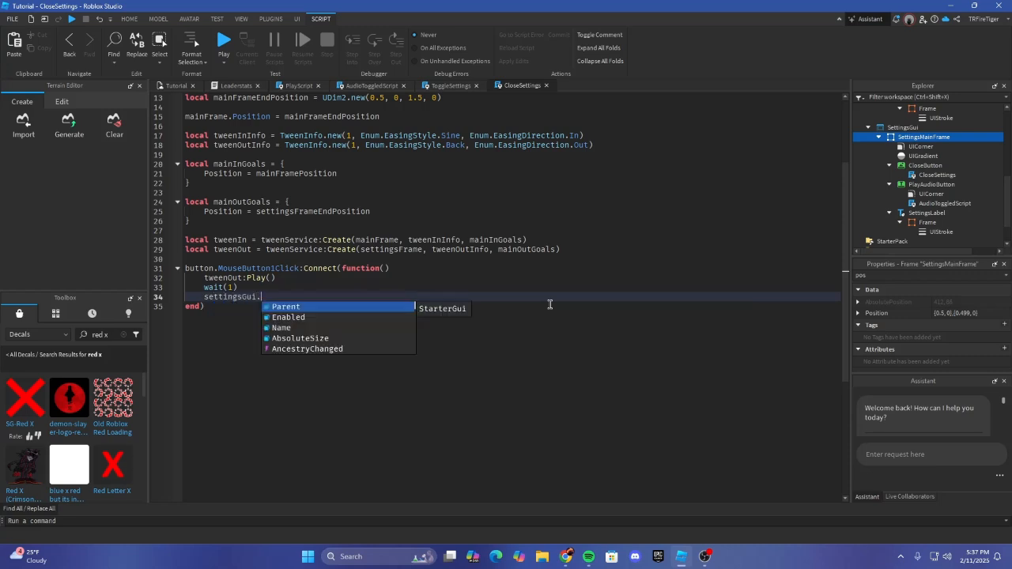
text(Enabled = false)
key(Return)
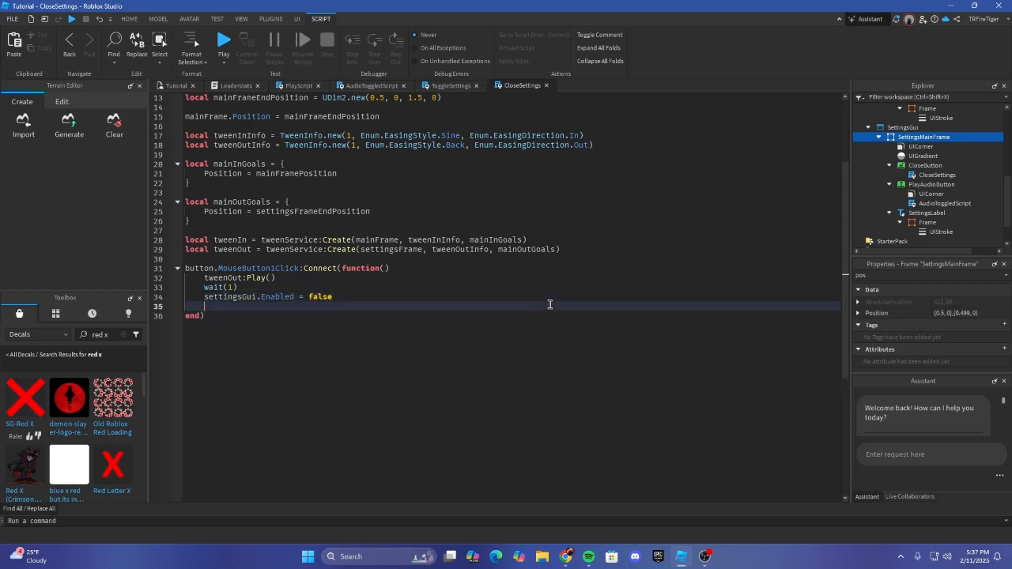
text(maion)
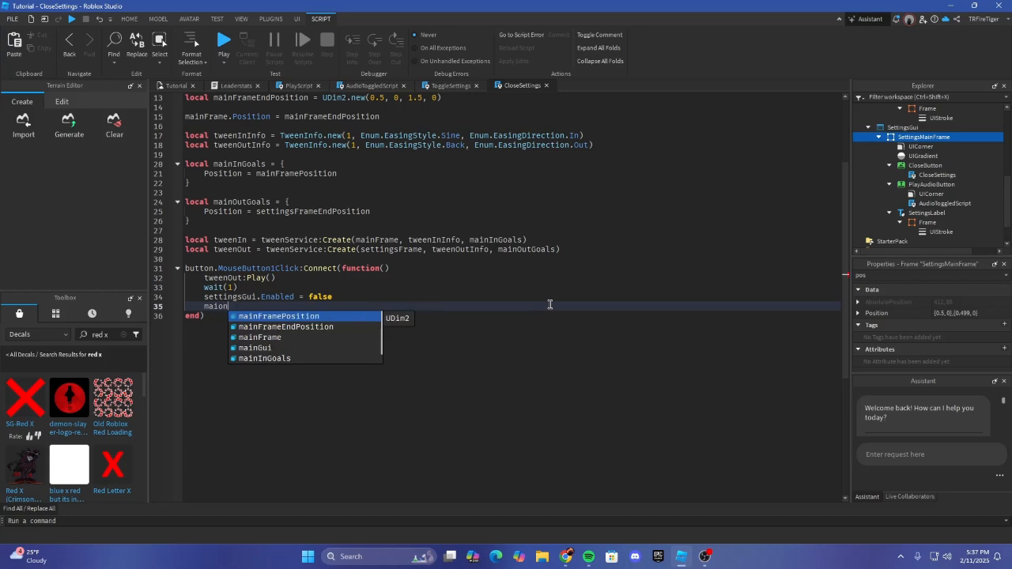
key(Tab)
text(.Enabled )
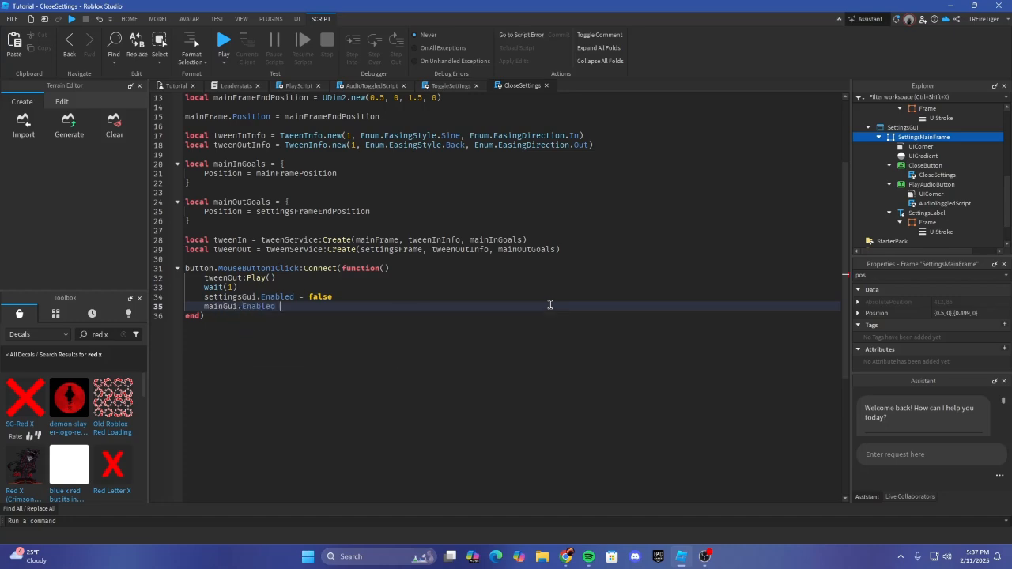
text(= true)
Step: Call tweenIn:Play() on a new line below mainGui.Enabled = true
scroll(547, 296, up, 4)
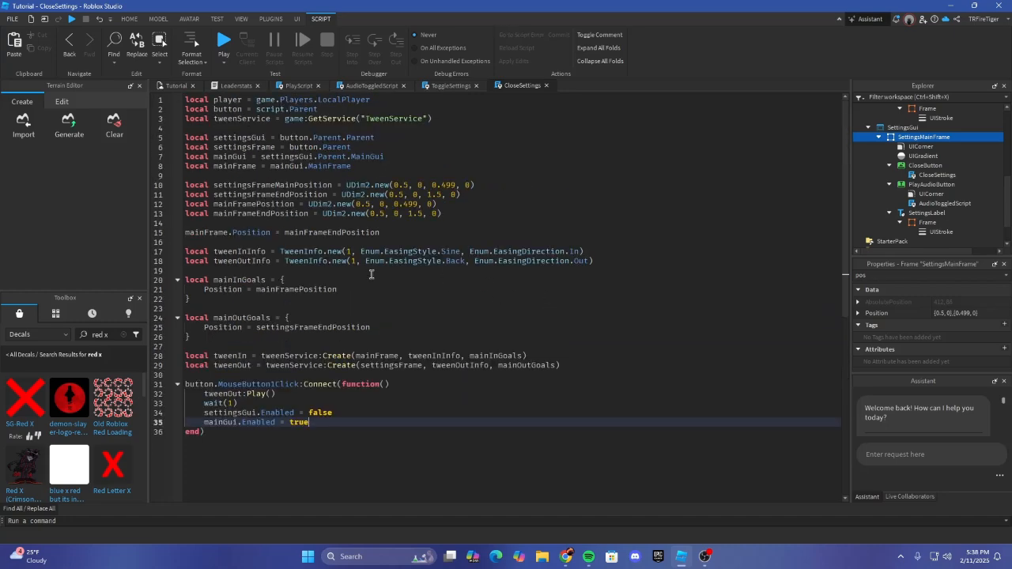
scroll(372, 268, down, 6)
key(Return)
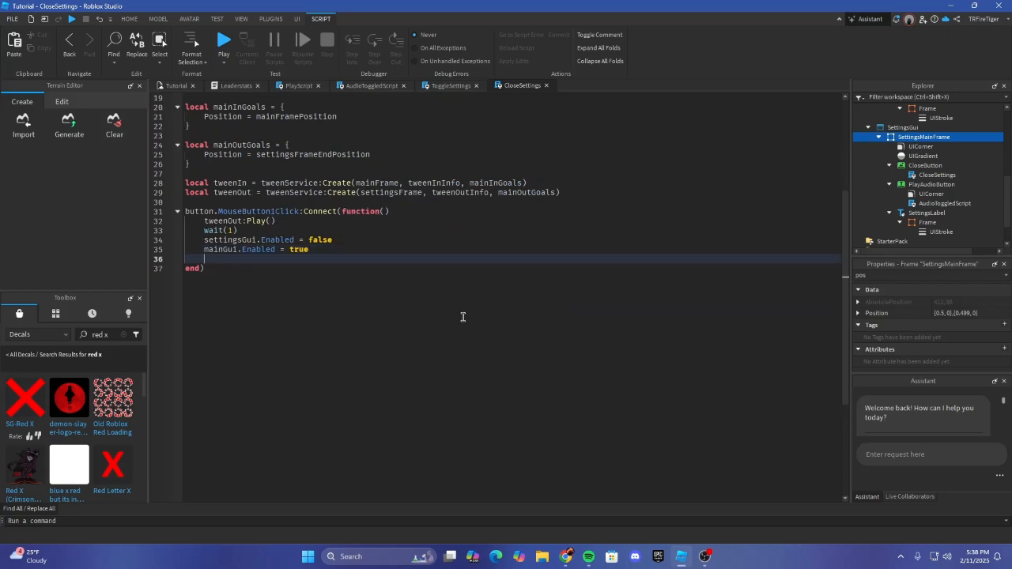
text(tw)
key(Escape)
text(weenIn)
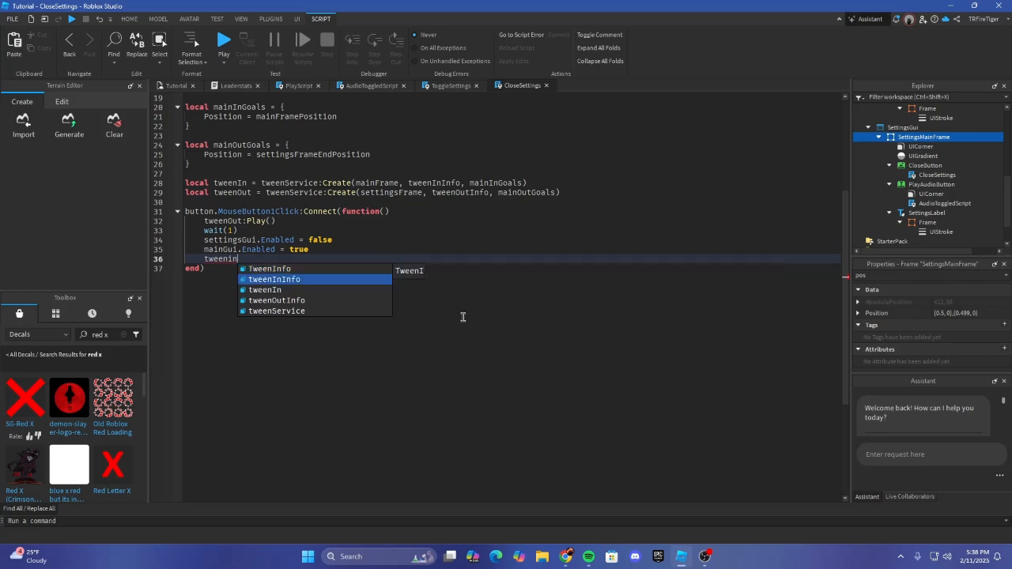
key(Escape)
text(:p)
key(Tab)
key(Return)
text(w)
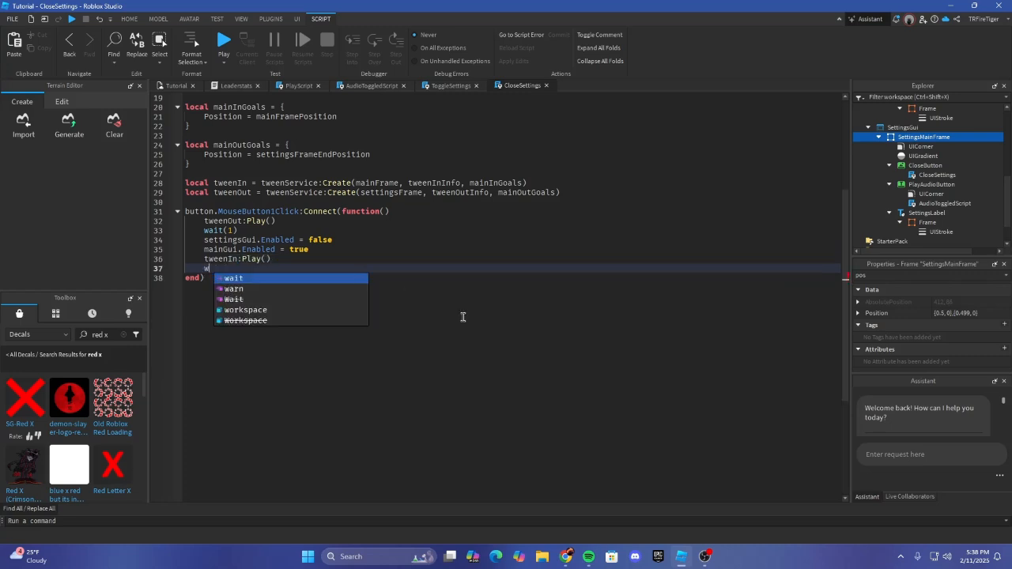
key(Tab)
text((1))
key(Return)
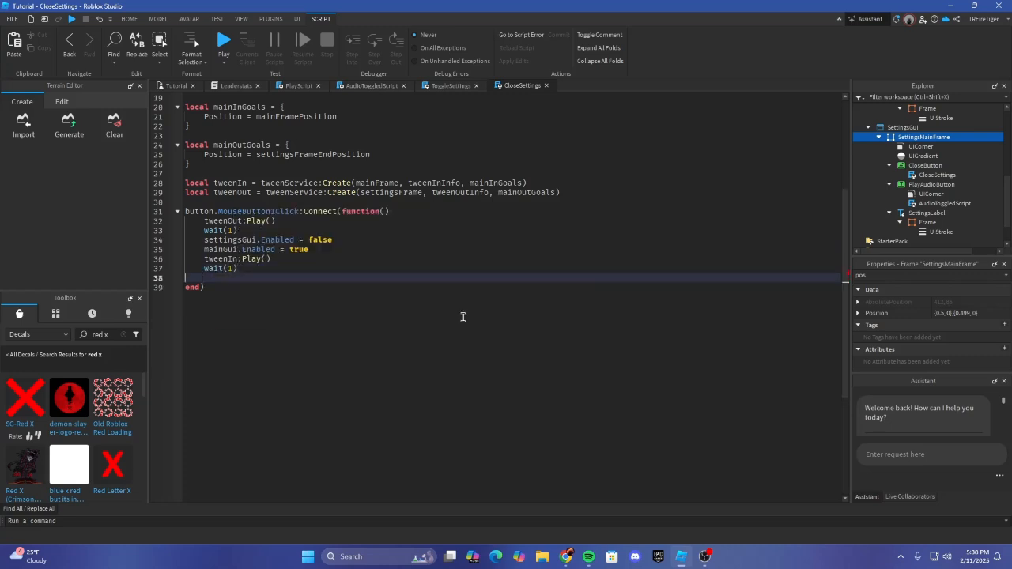
key(BackSpace)
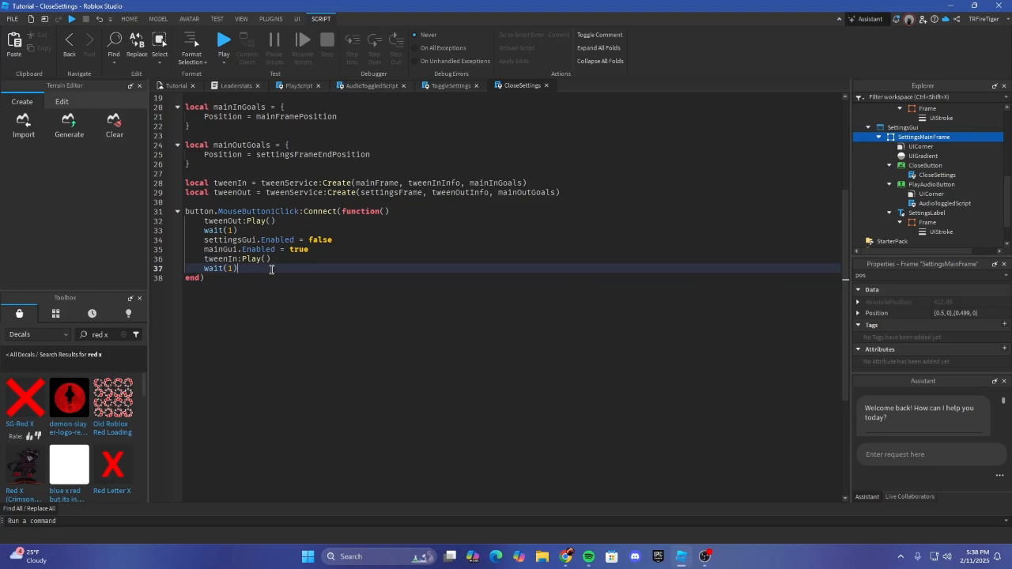
drag(240, 269, 175, 276)
key(BackSpace)
key(BackSpace)
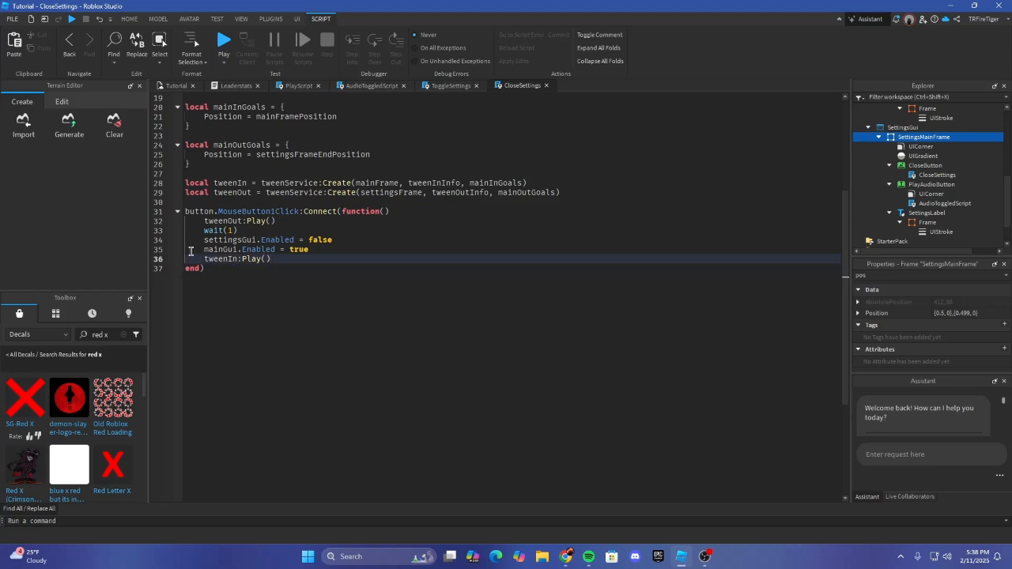
Step: Return to the Tutorial viewport and run a brief playtest to check the interface, ending it once the character loads
scroll(191, 251, up, 6)
click(176, 86)
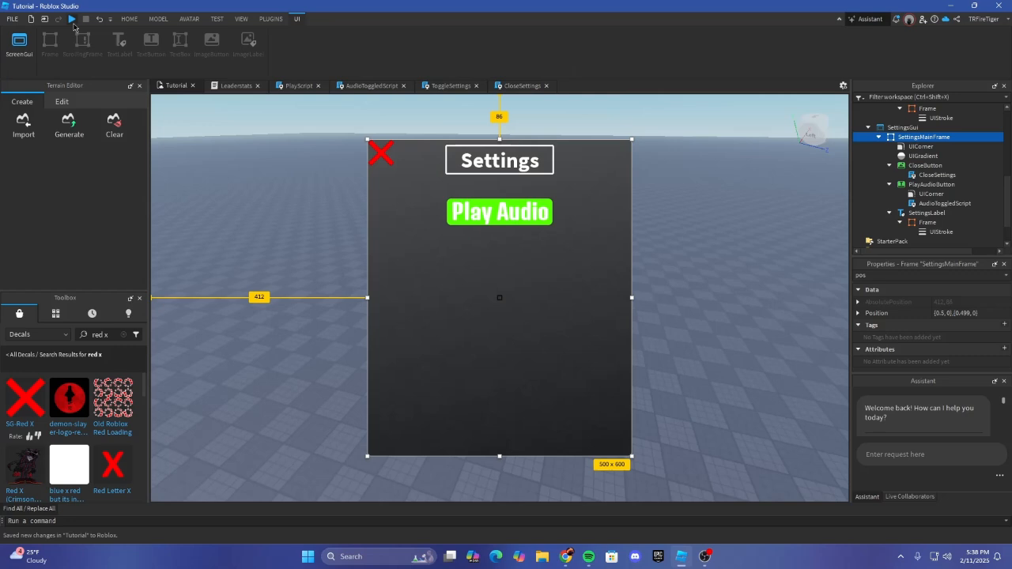
click(72, 22)
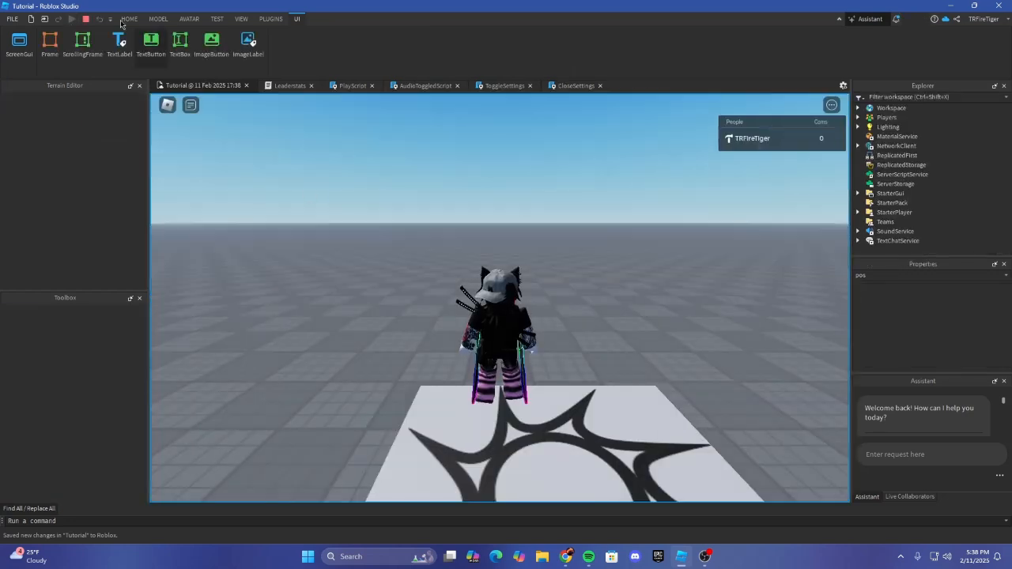
click(86, 19)
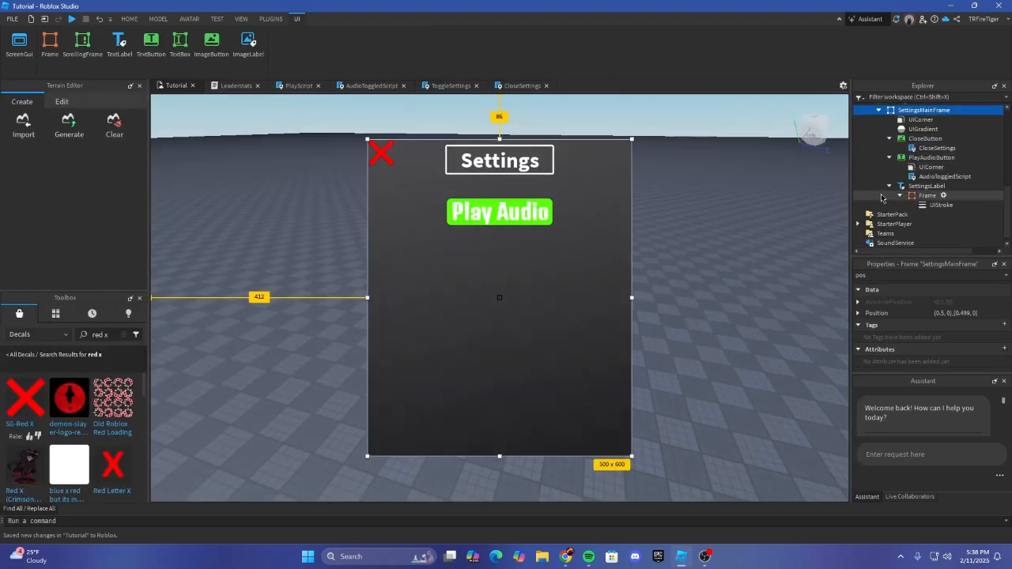
Step: Disable the SettingsGui and enable the MainGui through their Enabled properties
scroll(930, 190, down, 3)
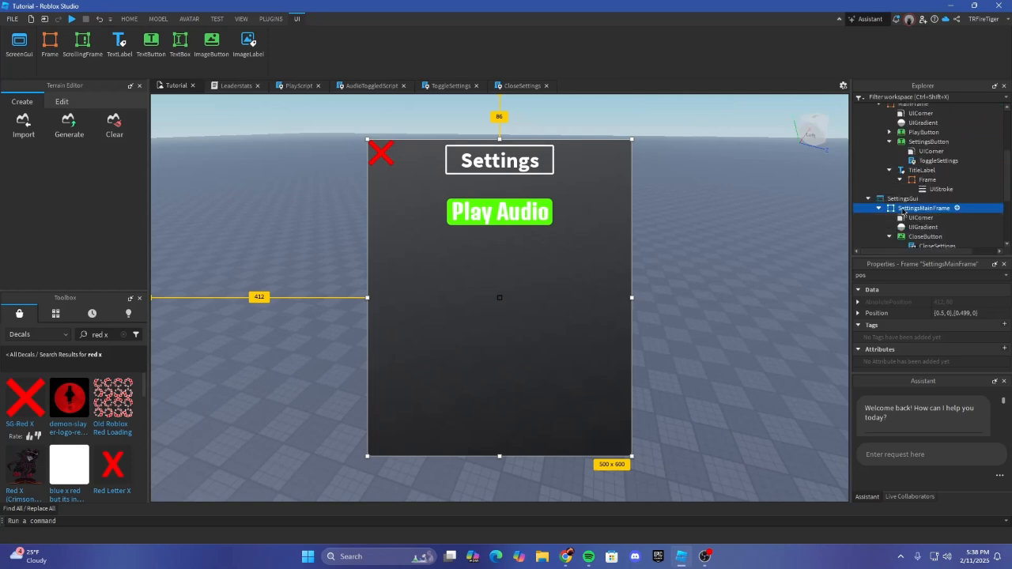
click(903, 199)
click(877, 275)
text(ena)
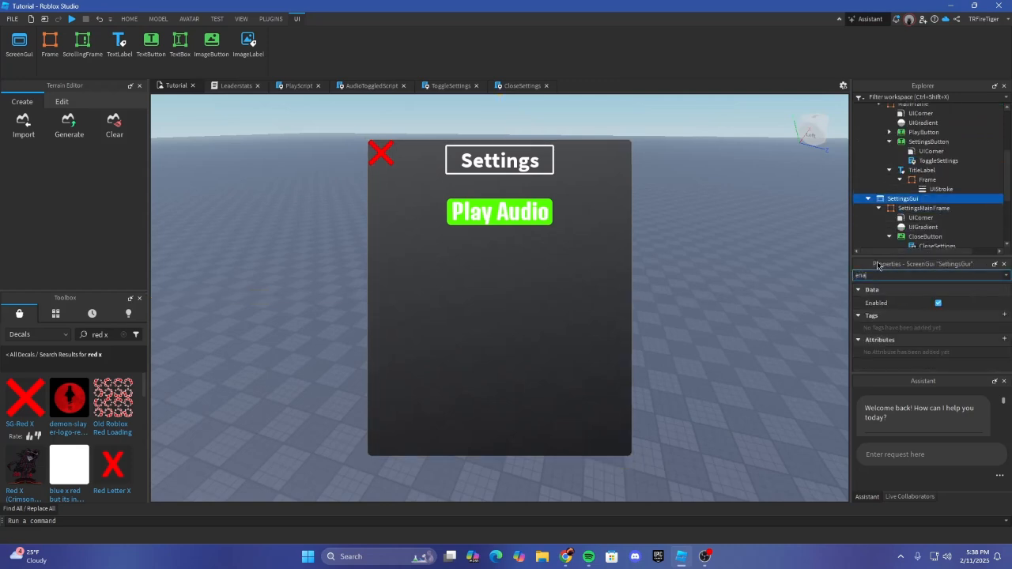
click(938, 302)
click(898, 148)
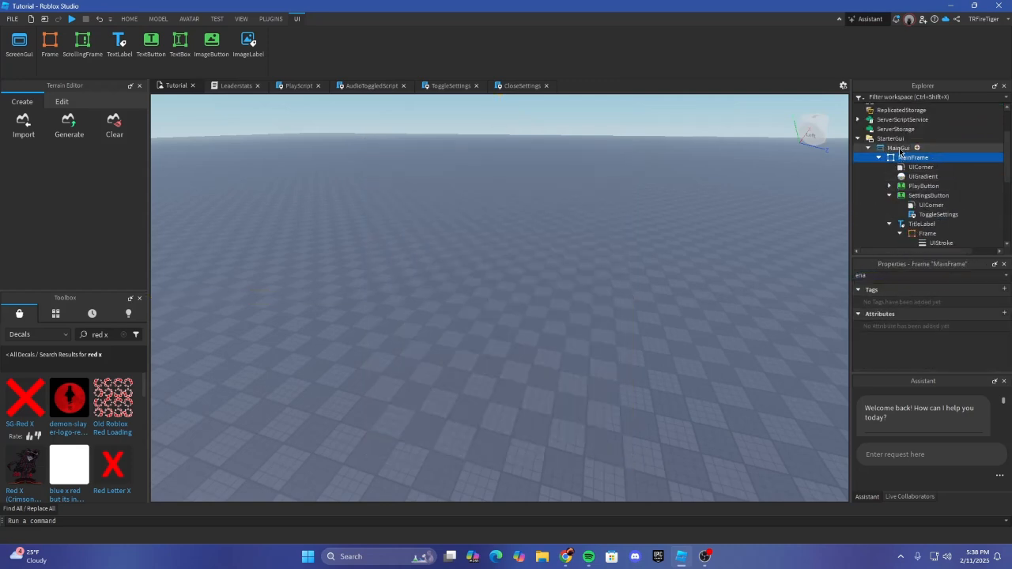
click(938, 303)
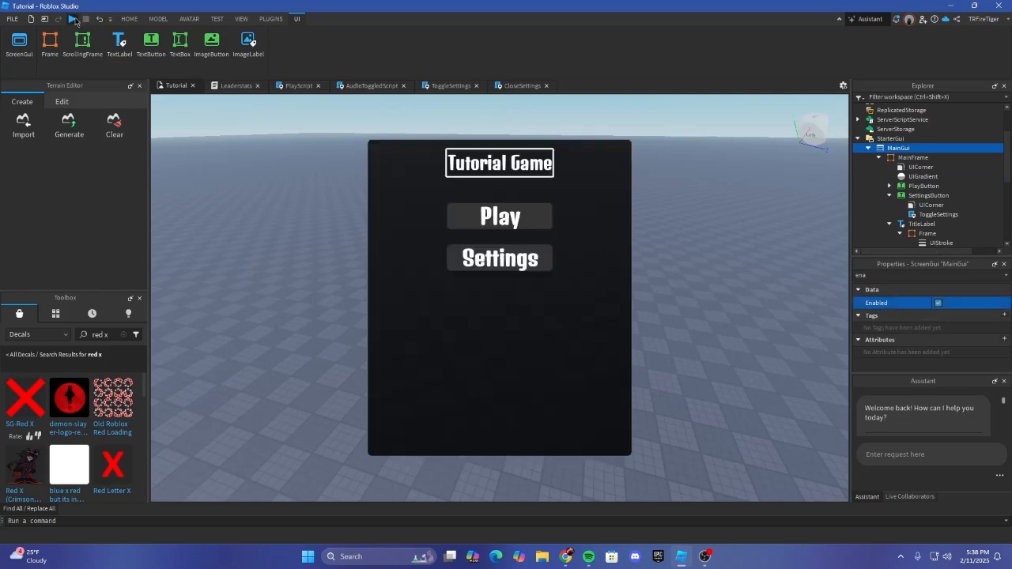
Step: Playtest the game again to check whether the main menu appears, and stop the test
click(71, 19)
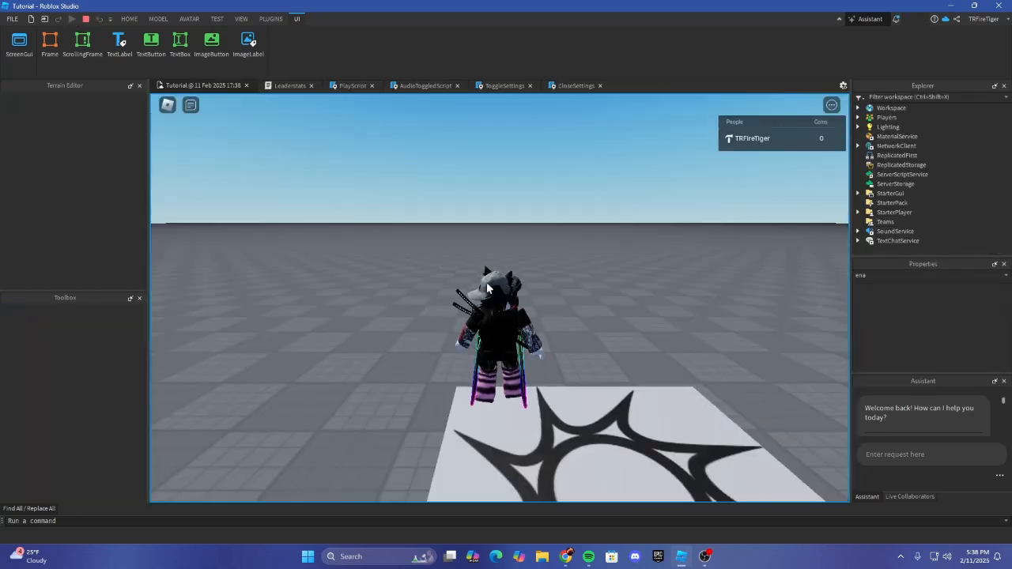
right_drag(487, 284, 448, 252)
scroll(449, 253, up, 3)
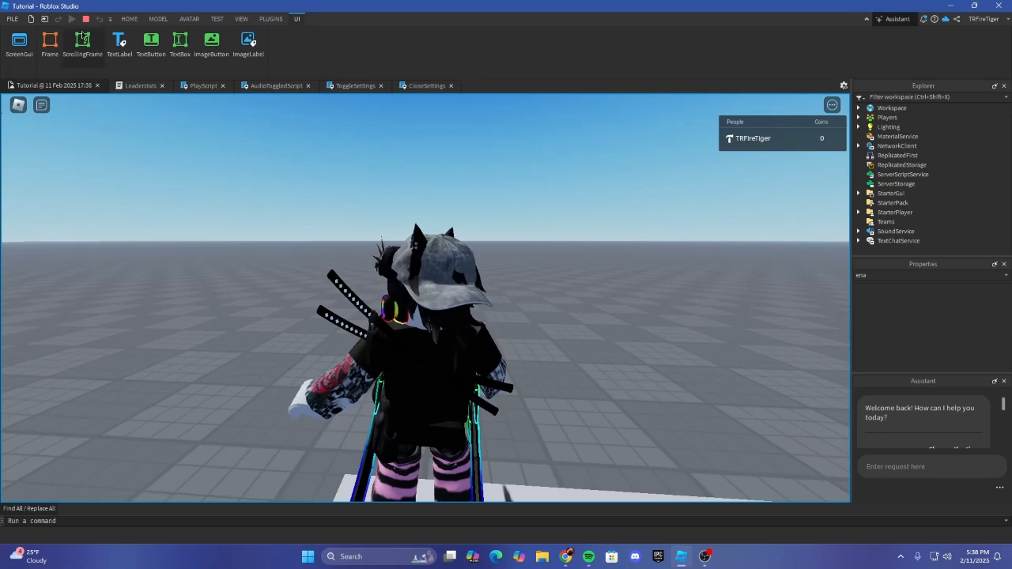
key(shift+F5)
Step: In the CloseSettings script, delete the mainFrame.Position = mainFrameEndPosition line and its extra blank line
click(518, 85)
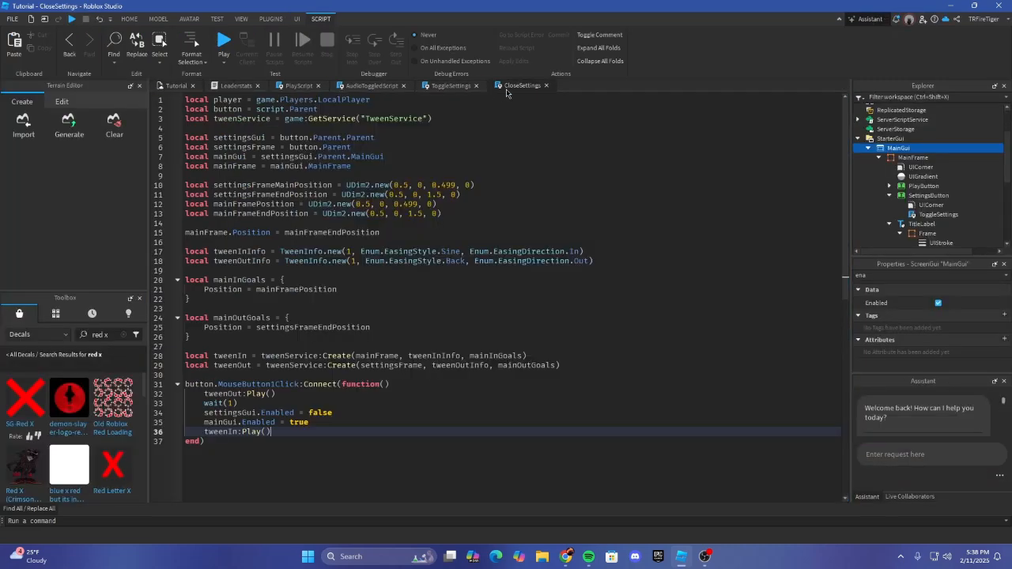
scroll(417, 257, down, 1)
scroll(417, 257, up, 1)
scroll(443, 221, down, 3)
scroll(427, 217, up, 3)
click(383, 232)
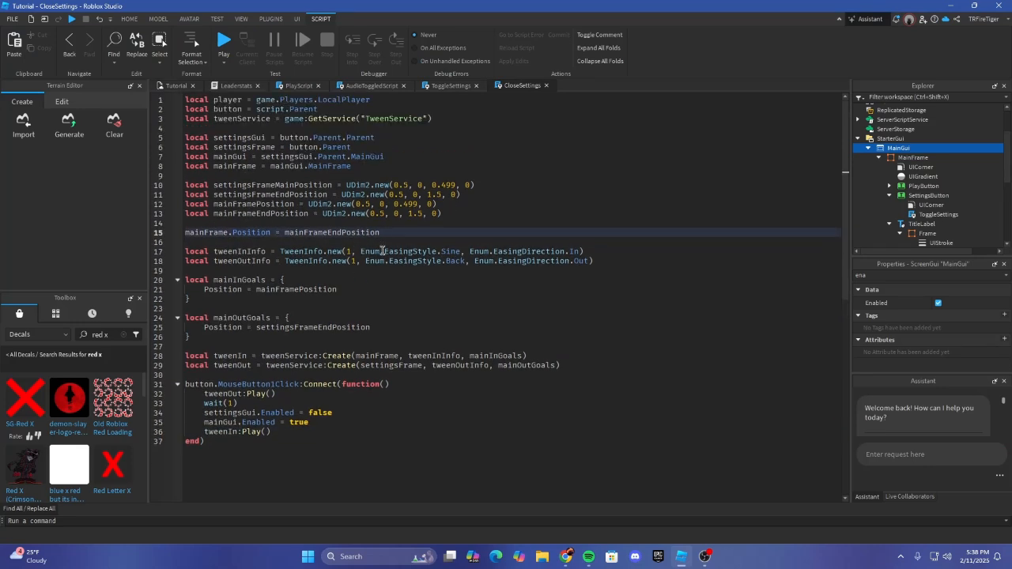
mouse_move(383, 251)
drag(395, 232, 154, 232)
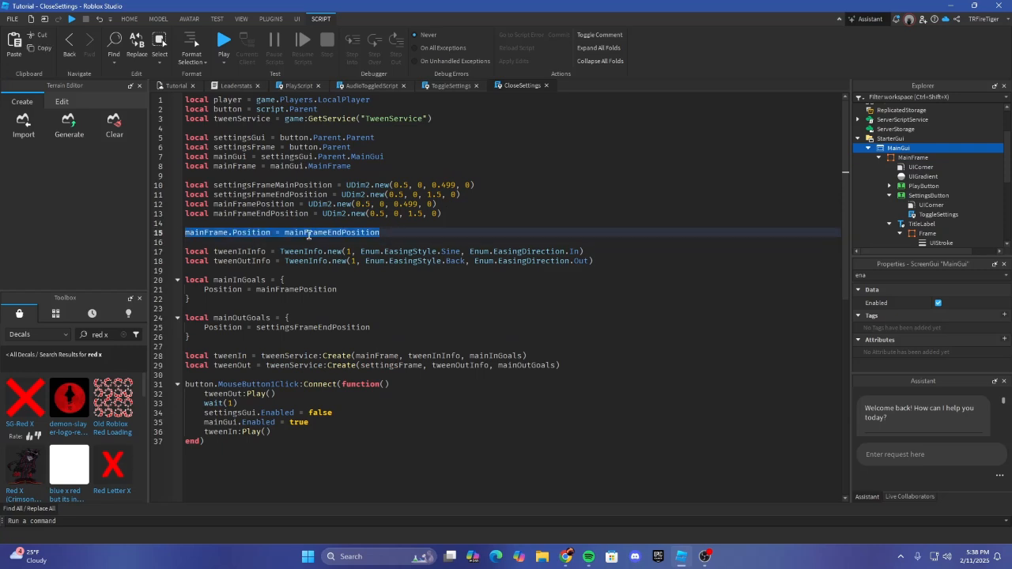
key(BackSpace)
key(BackSpace)
key(BackSpace)
click(449, 270)
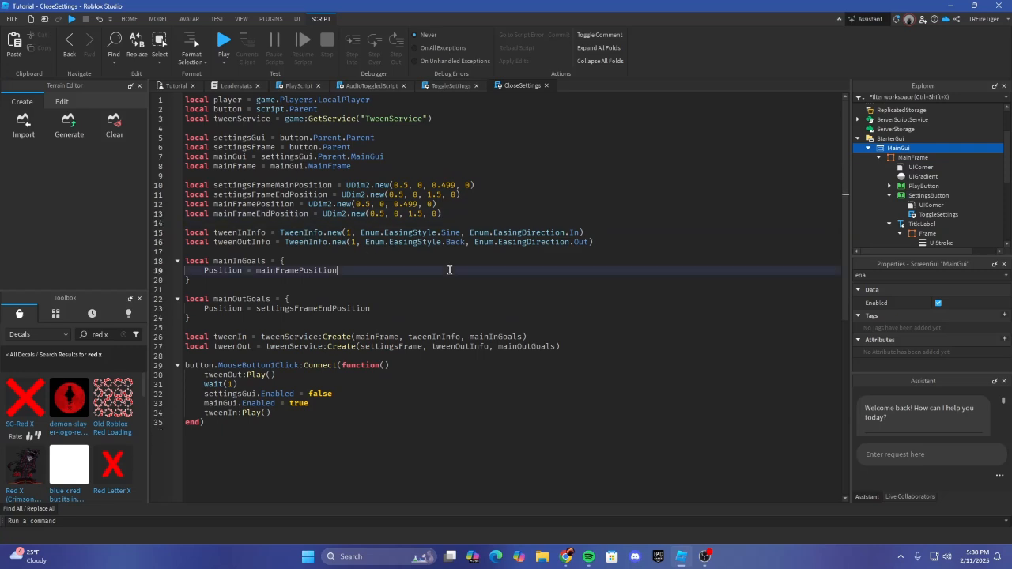
Step: Switch to the ToggleSettings script and review its button click function
click(448, 85)
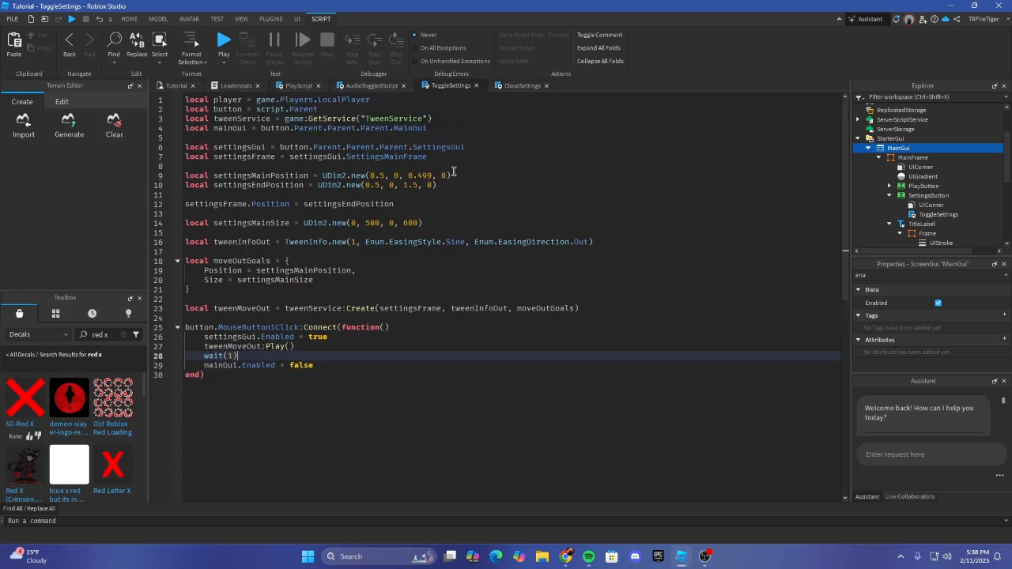
click(428, 299)
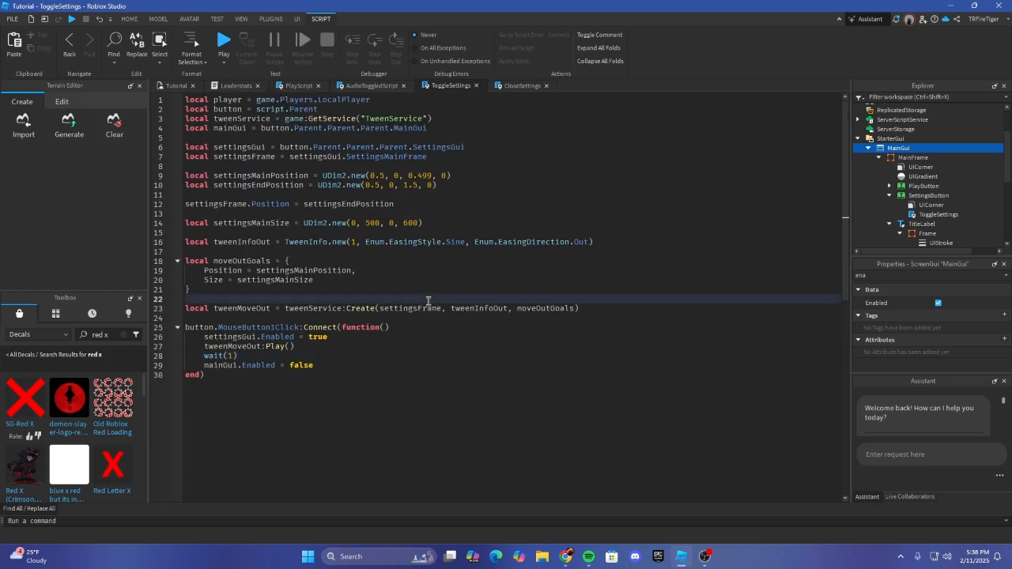
click(441, 356)
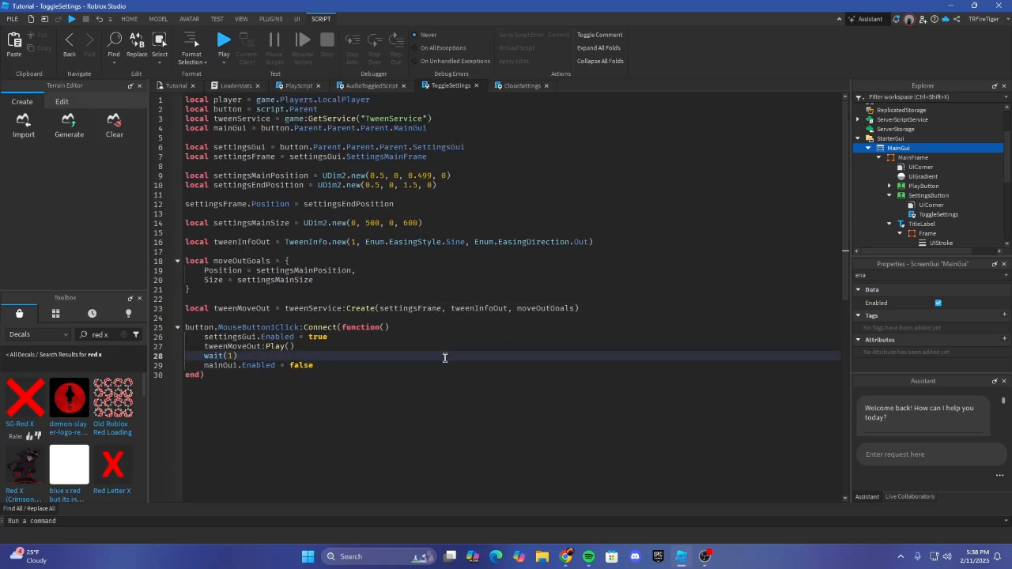
click(445, 361)
key(Return)
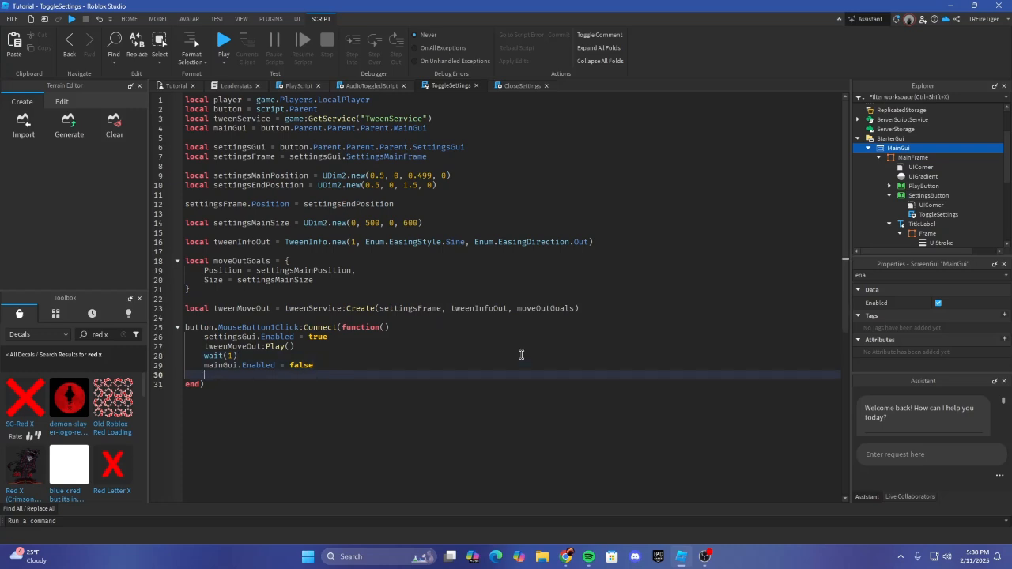
key(BackSpace)
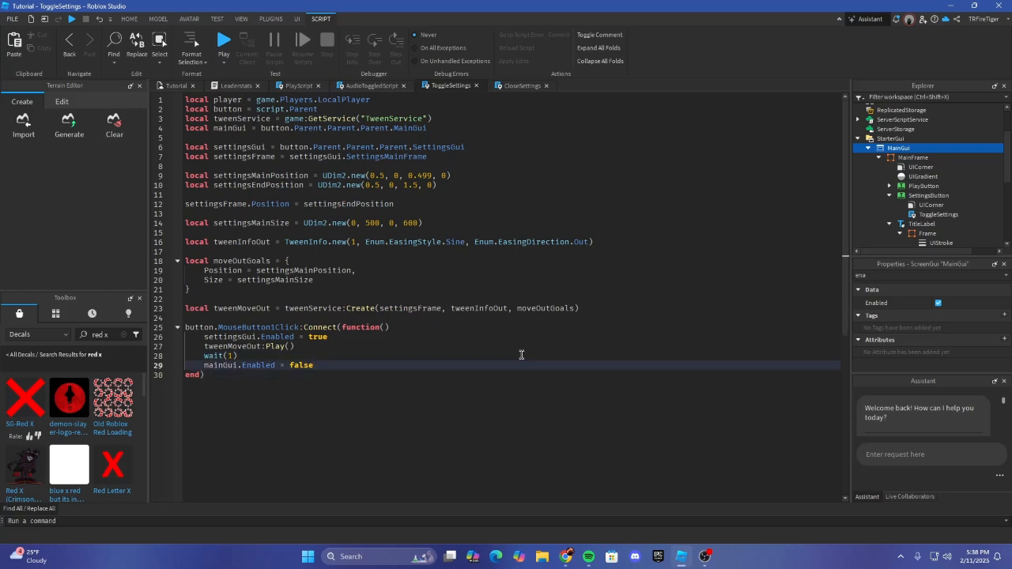
text(e)
Step: In the ToggleSettings script, declare local mainFrame = mainGui.MainFrame directly below the mainGui variable
click(499, 131)
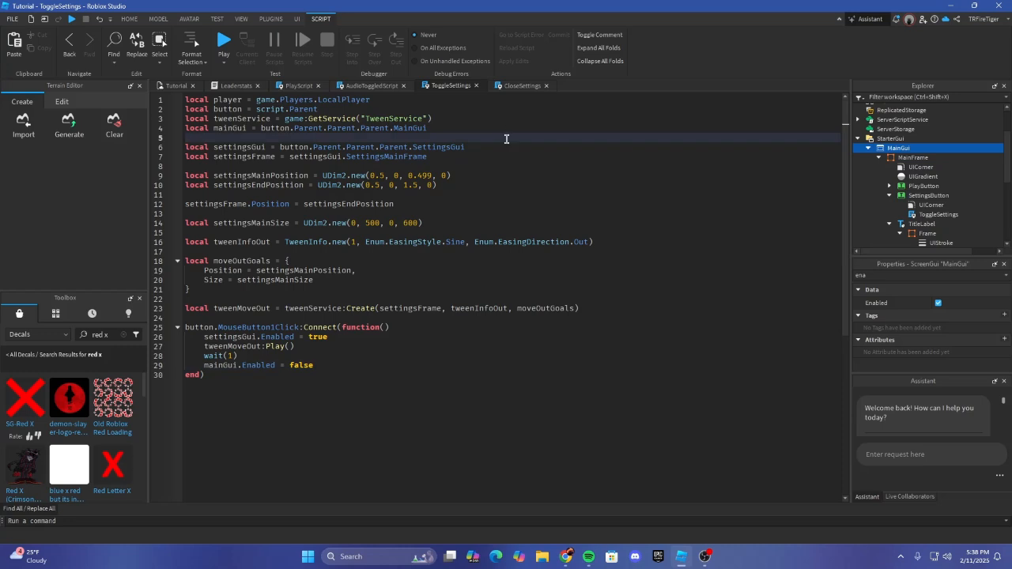
key(Return)
text(local mainFram)
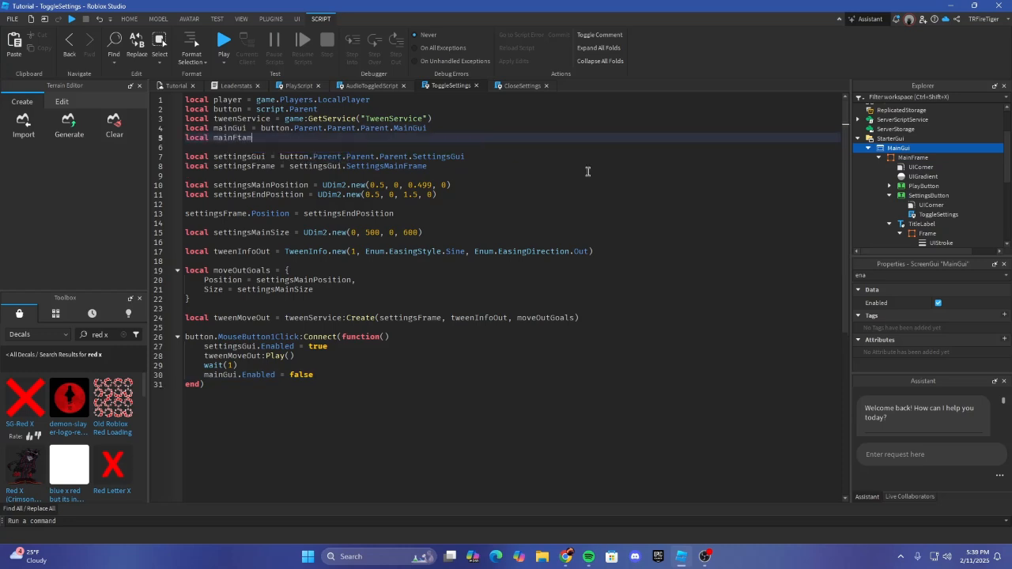
text(e = mainGui.mai)
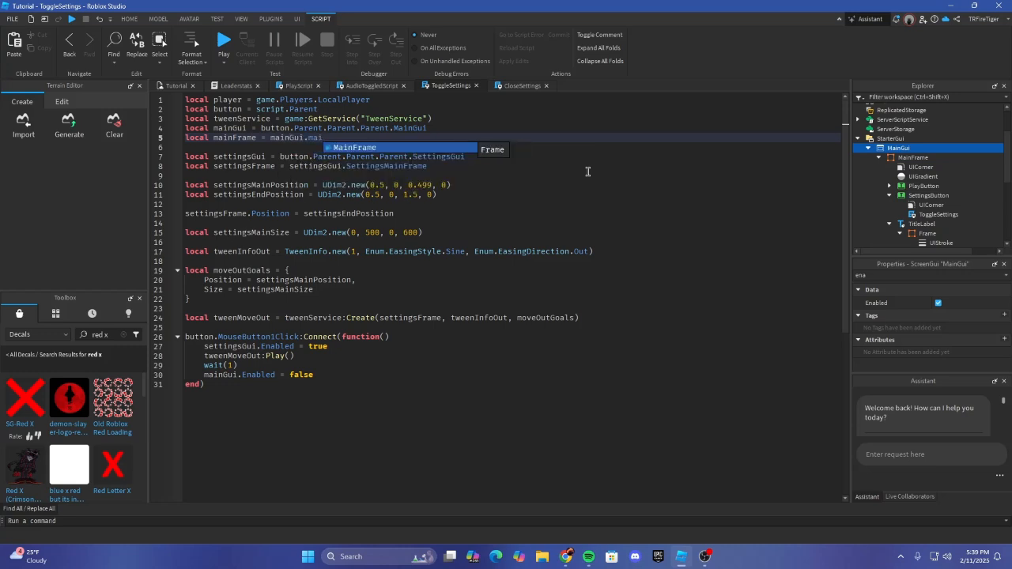
key(Tab)
Step: Add the line mainFrame.Position = settingsEndPosition after mainGui.Enabled = false in the click function
scroll(594, 169, down, 1)
click(403, 338)
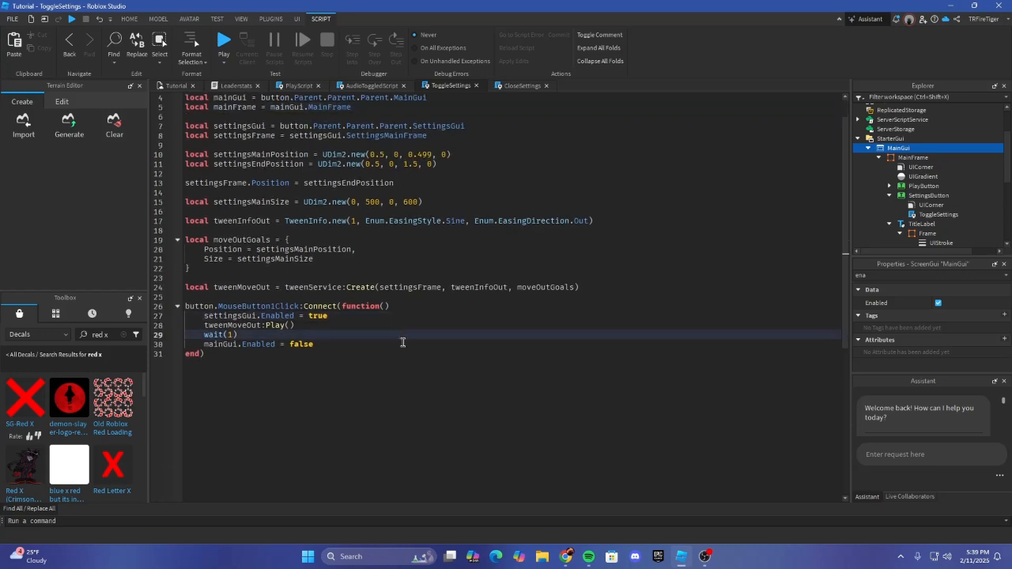
click(403, 341)
key(Return)
text(mainFrame.)
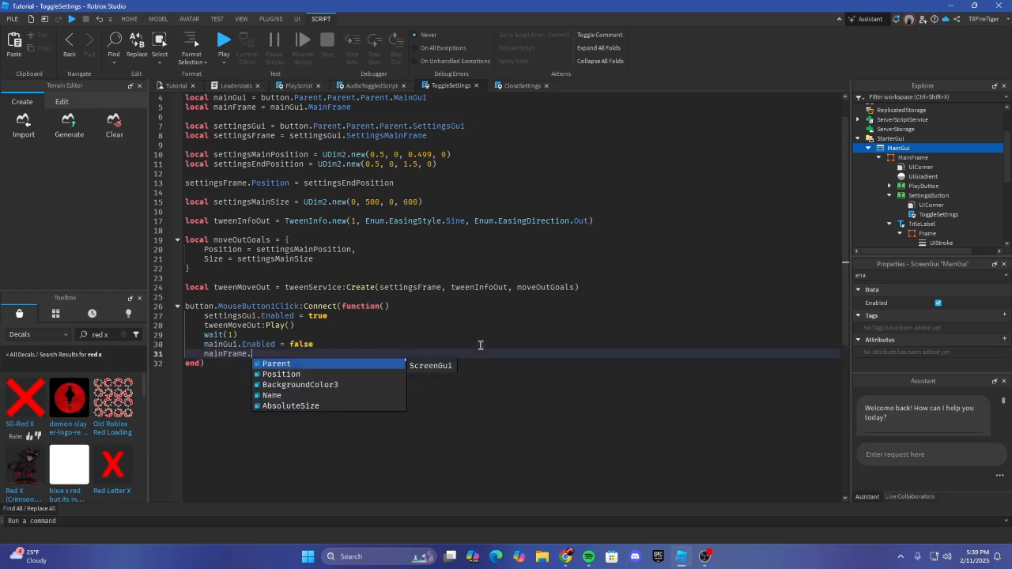
text(Position = )
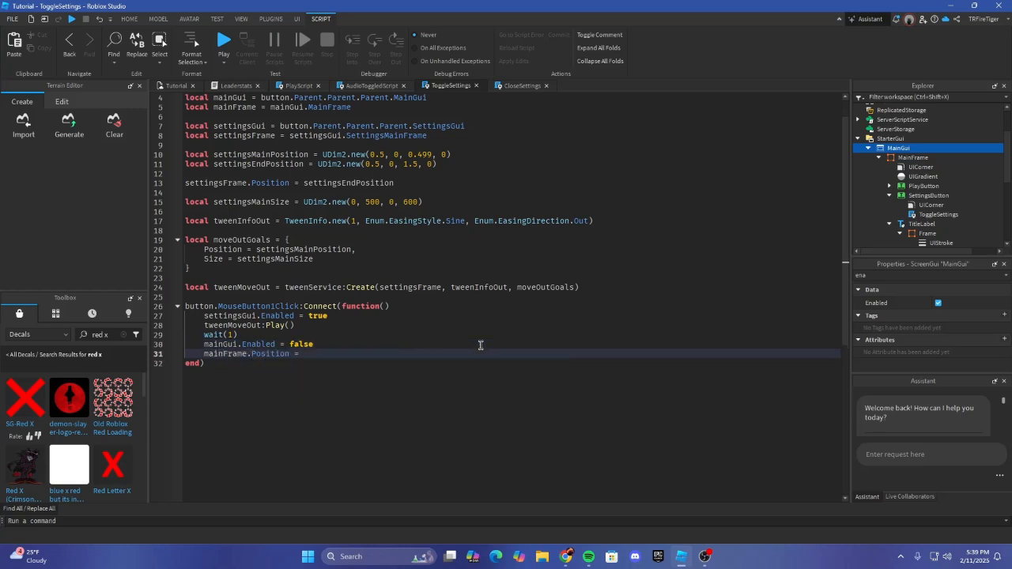
text(settingsEndPosition)
click(448, 326)
Step: Playtest the game from the Tutorial viewport, opening and closing the settings frame twice, and stop the test
click(175, 85)
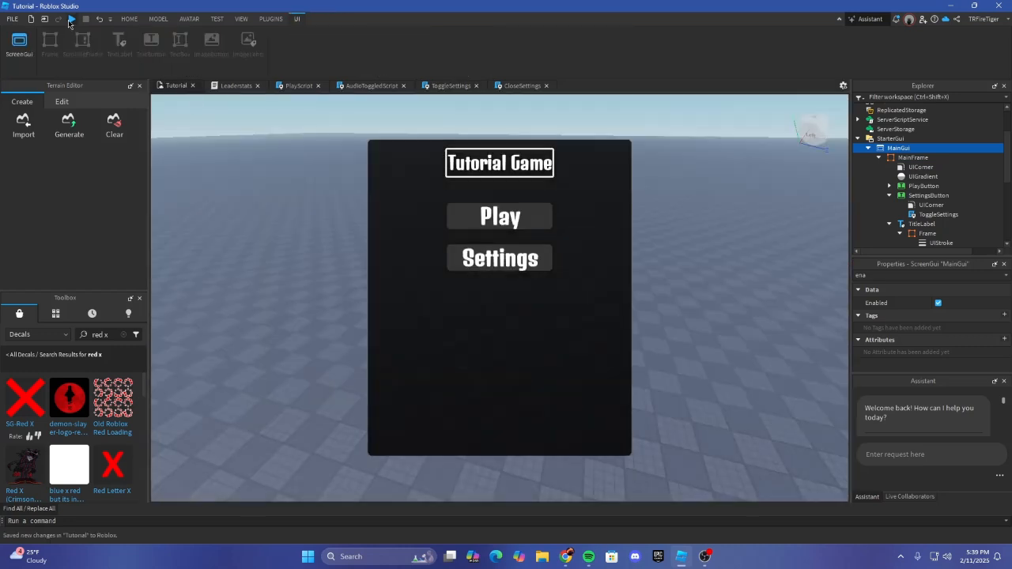
key(F5)
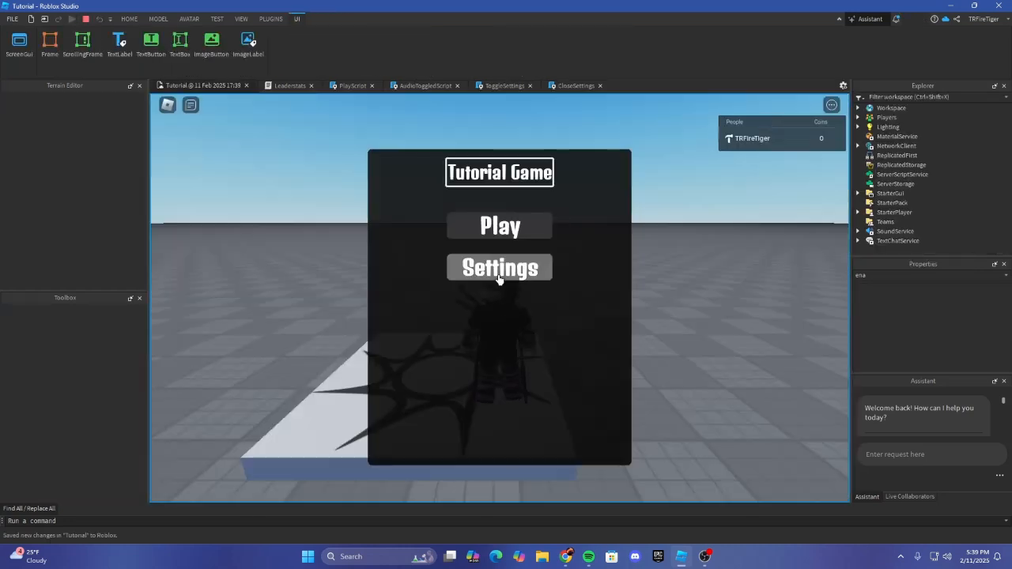
click(500, 271)
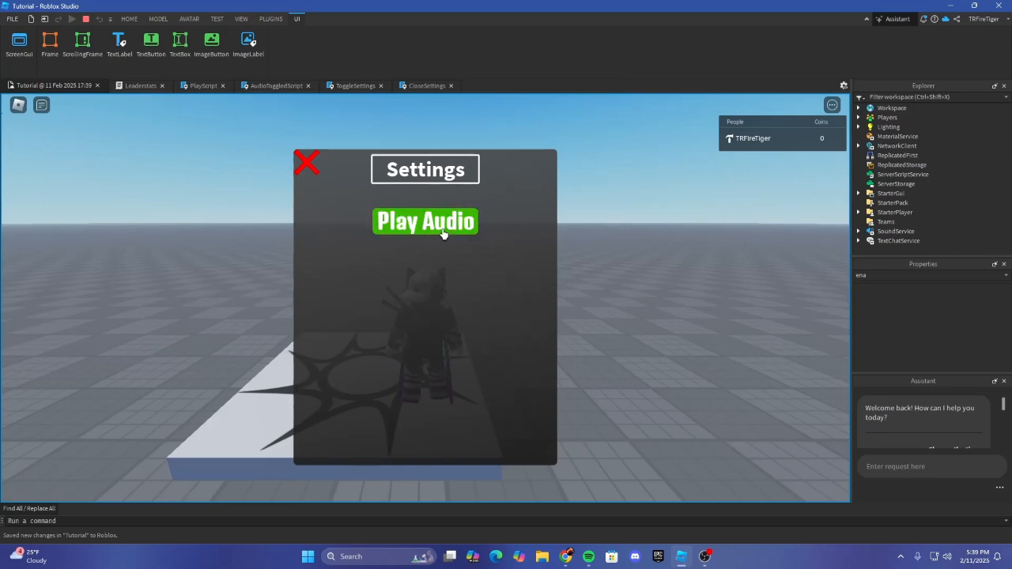
click(313, 163)
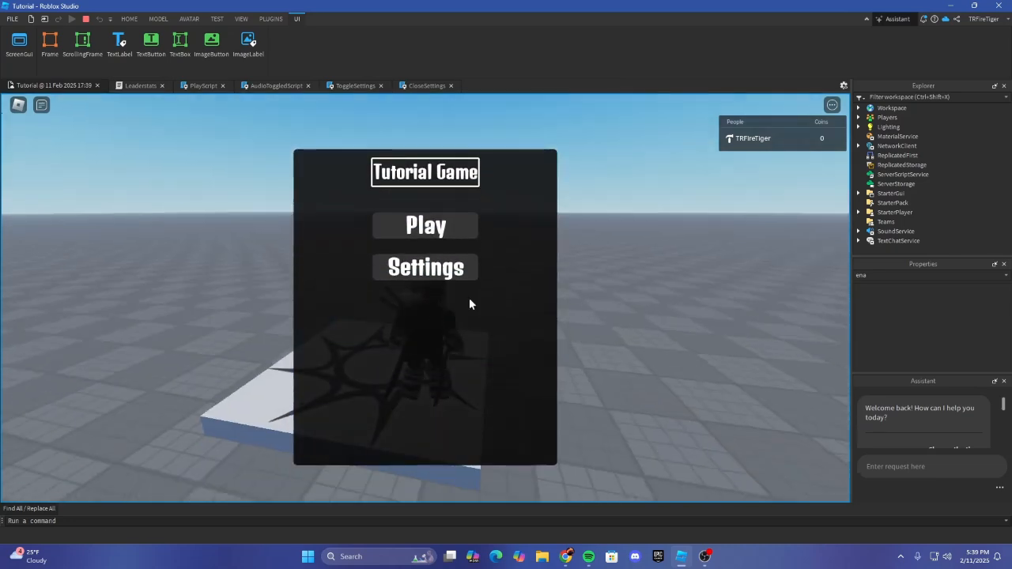
click(468, 265)
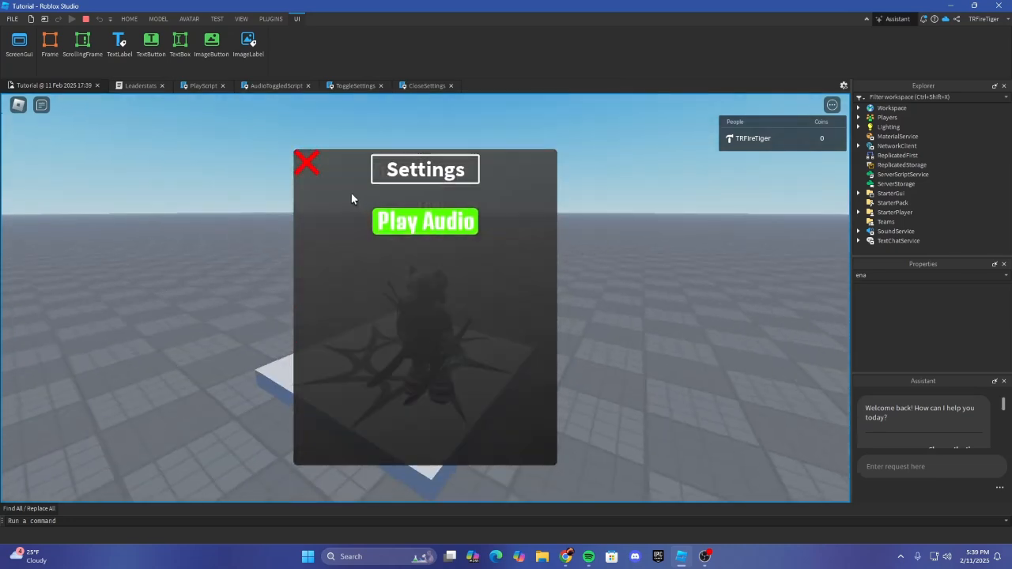
click(308, 164)
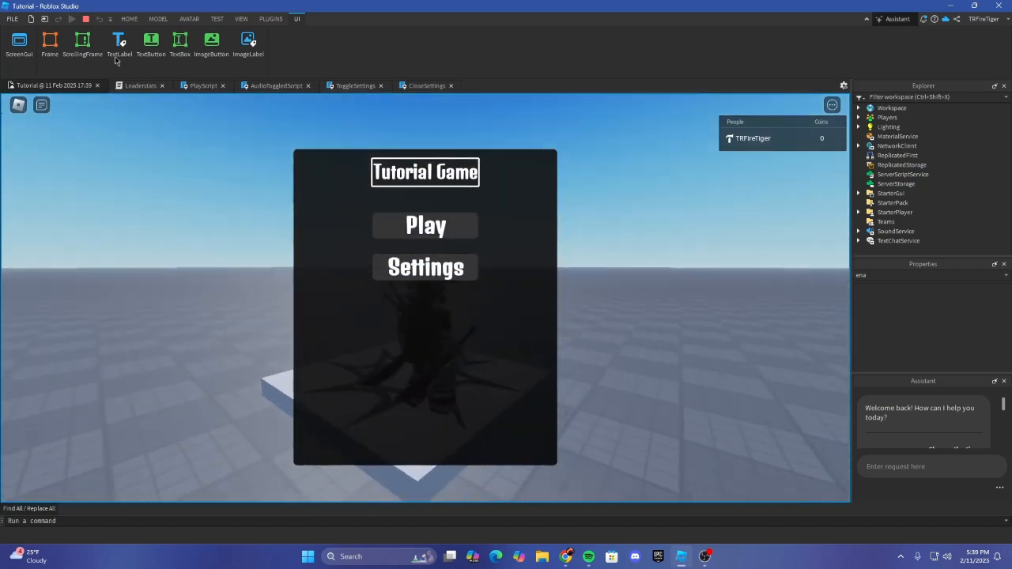
click(85, 18)
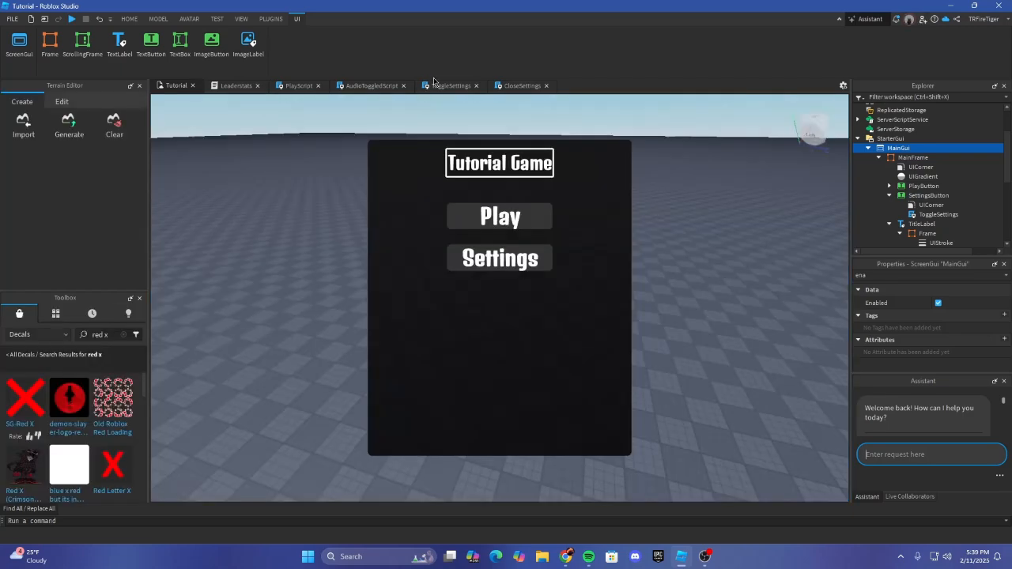
Step: Return to the ToggleSettings script and examine its position, size and tween goal definitions
click(435, 86)
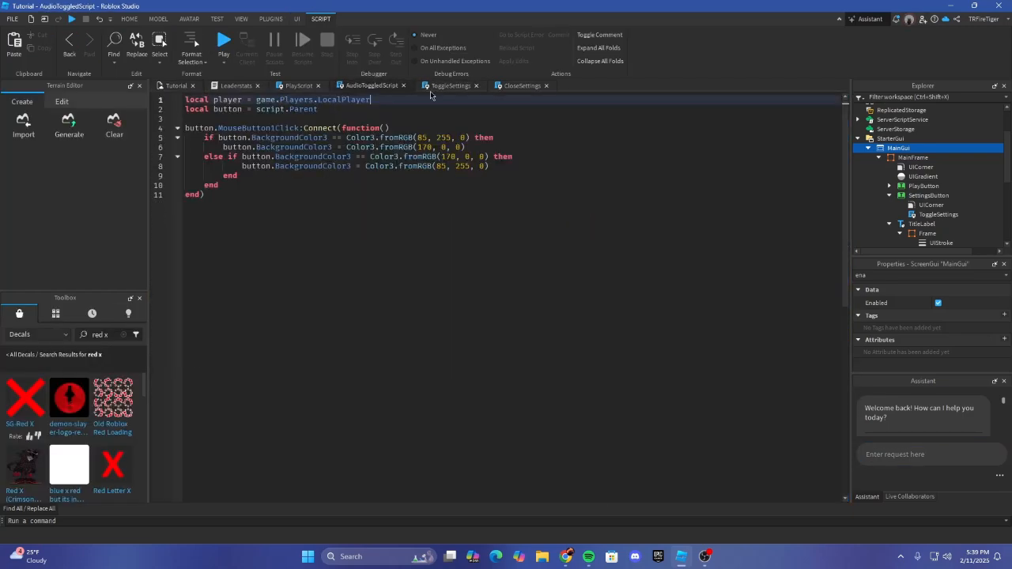
scroll(447, 99, up, 1)
click(473, 188)
click(454, 206)
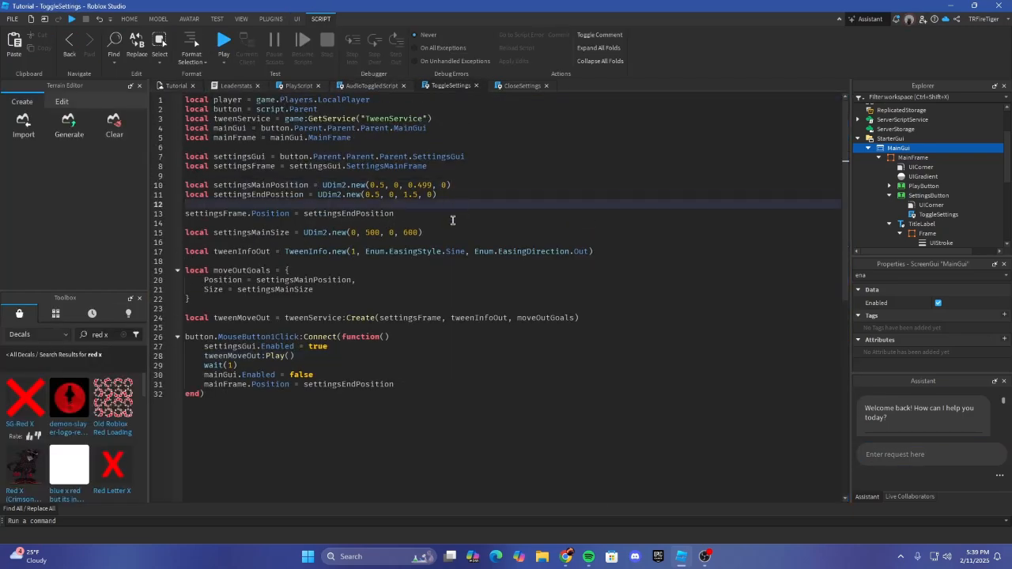
scroll(453, 219, down, 1)
click(454, 275)
click(435, 240)
click(432, 251)
click(432, 259)
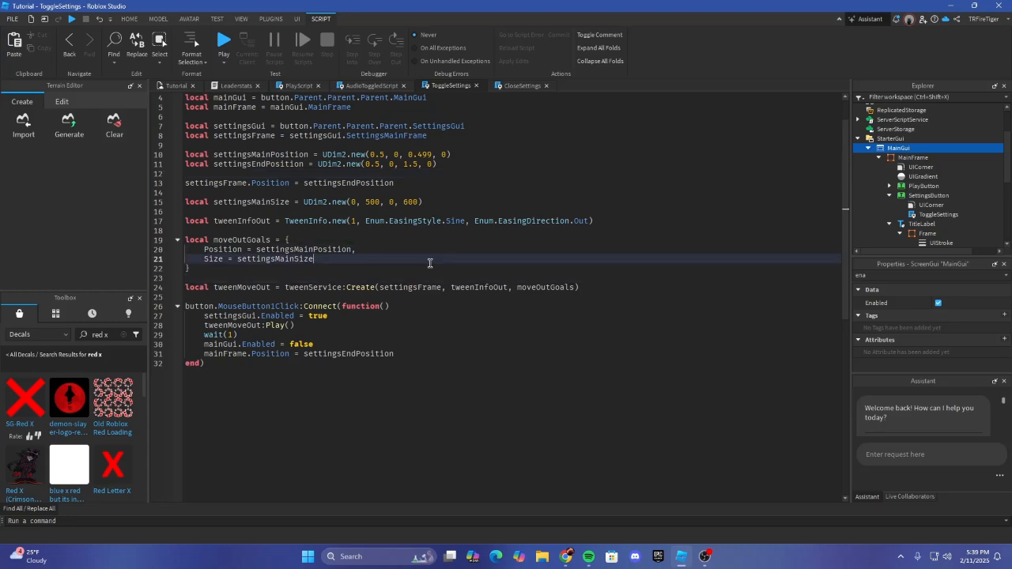
click(429, 267)
scroll(424, 253, down, 1)
scroll(422, 237, up, 2)
click(577, 231)
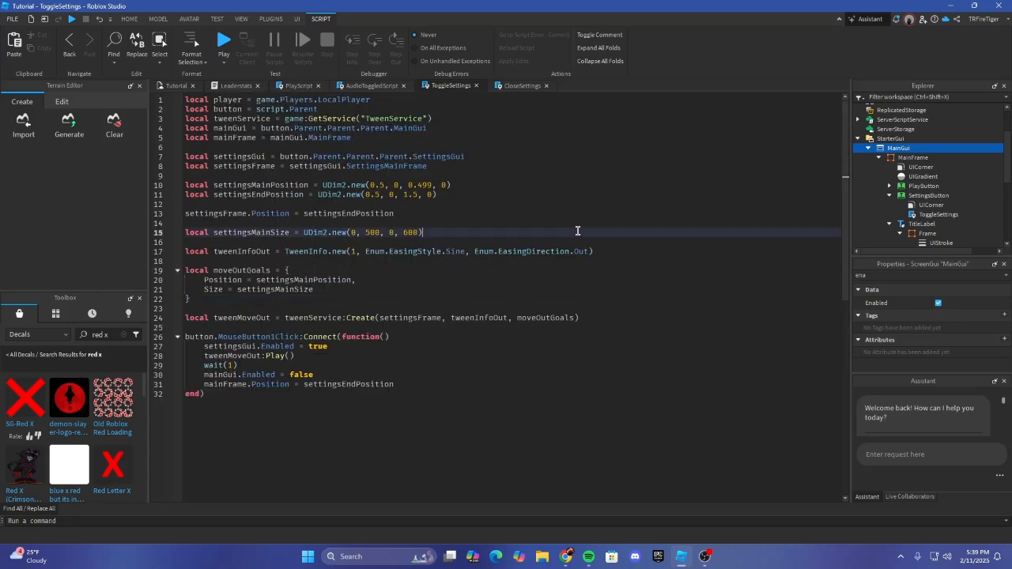
scroll(421, 232, down, 2)
click(389, 242)
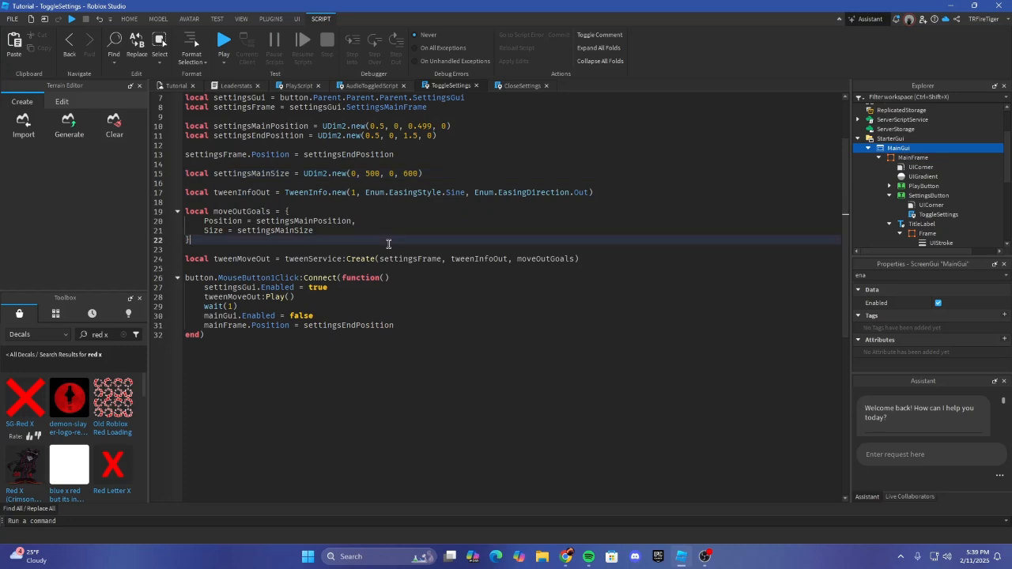
key(Return)
key(Return)
text(local m)
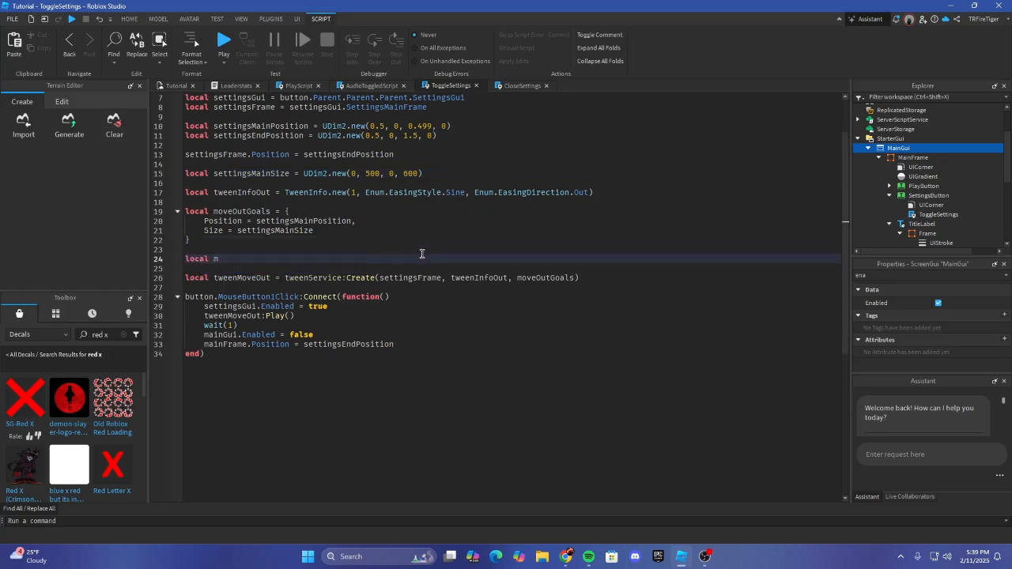
key(BackSpace)
key(BackSpace)
key(BackSpace)
key(BackSpace)
key(BackSpace)
Step: Declare a new local moveInGoals table below the moveOutGoals table in the ToggleSettings script
scroll(423, 249, up, 2)
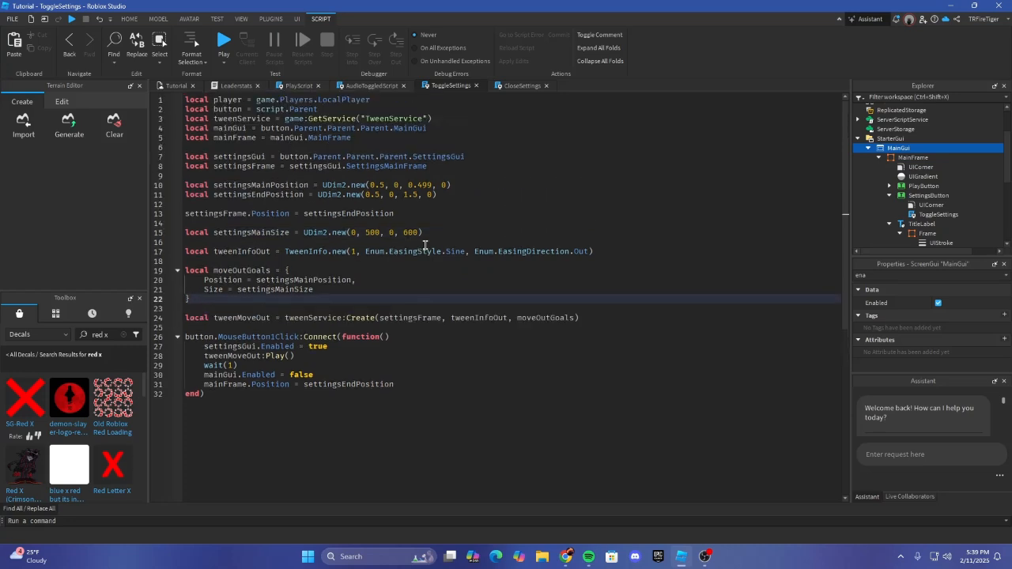
scroll(403, 253, down, 3)
scroll(397, 256, up, 2)
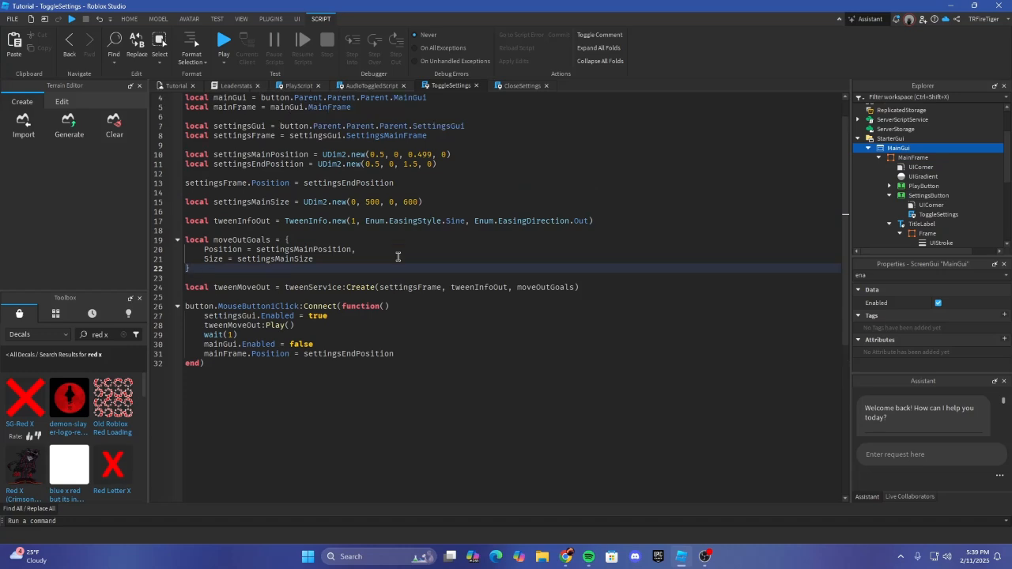
key(Return)
key(Return)
text(local)
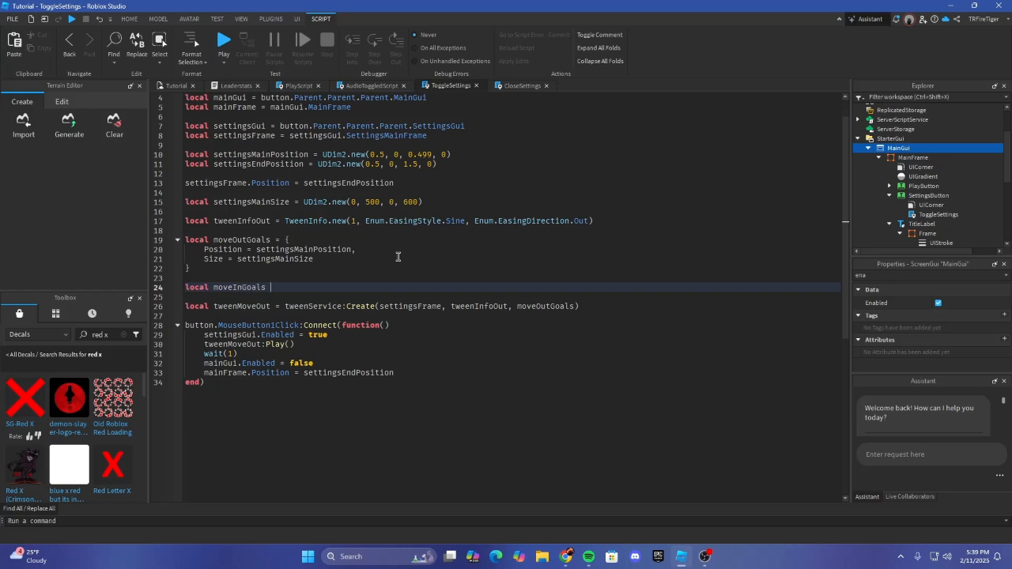
text(moveInGoals = {)
key(Return)
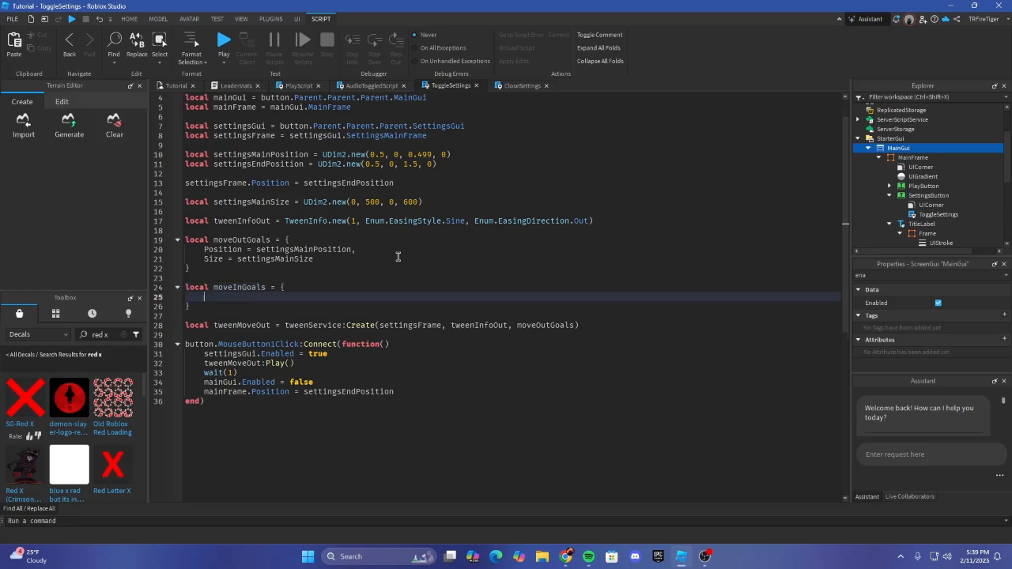
Step: Give the moveInGoals table the single entry Position = settingsEndPosition
text(Positio)
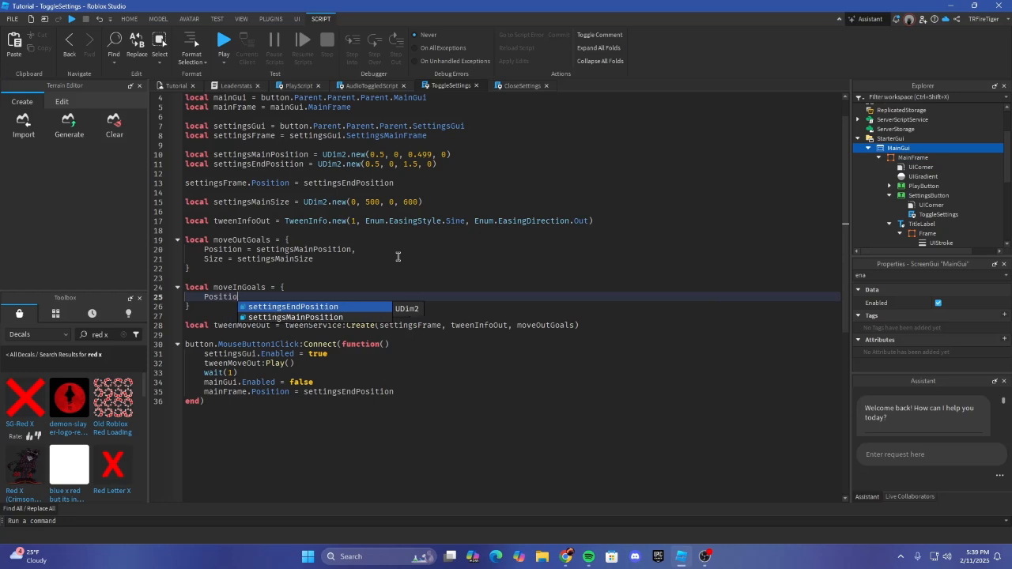
text(n = )
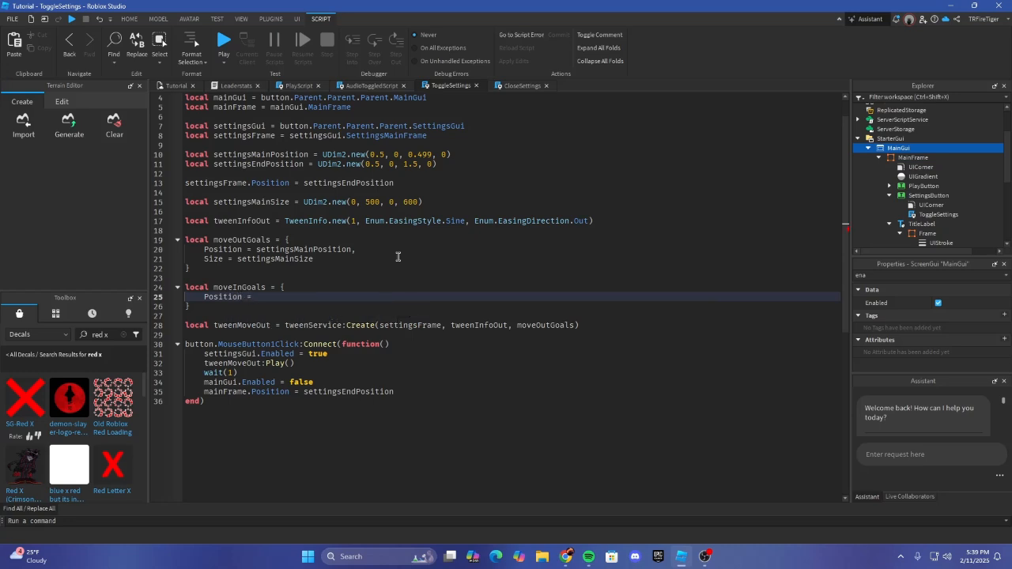
text(setting)
key(Down)
key(Down)
key(Down)
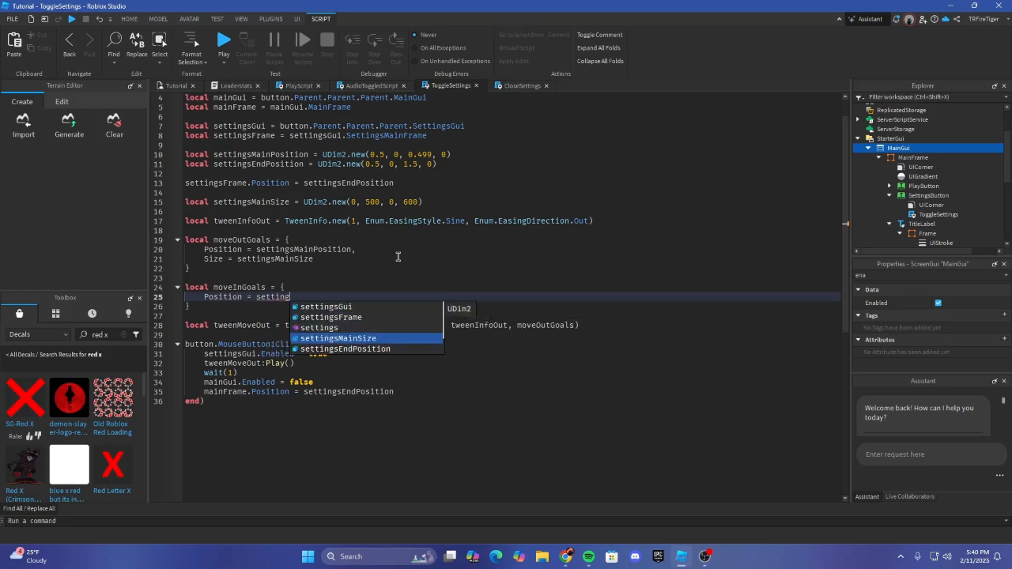
key(Down)
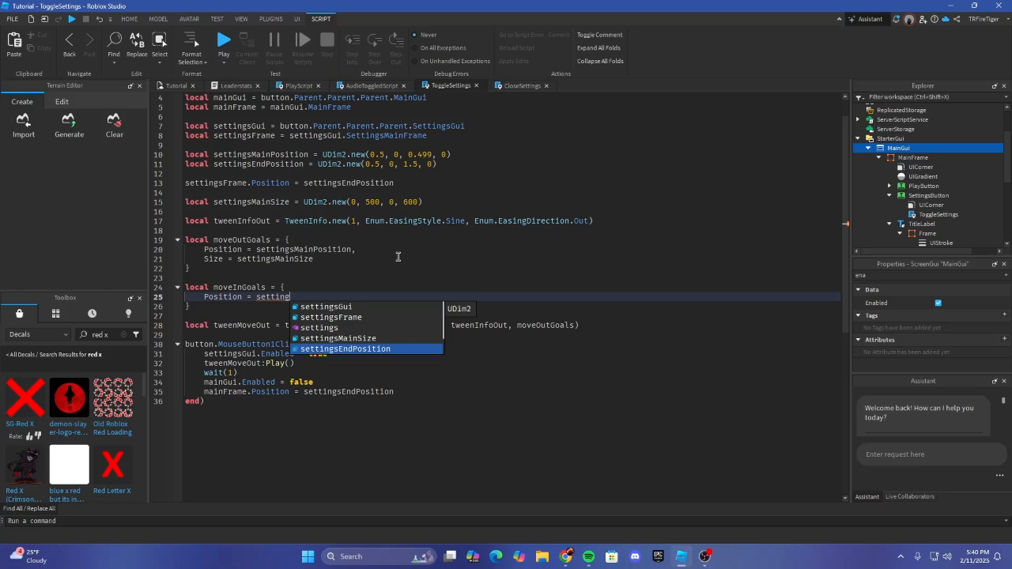
key(Tab)
key(Return)
text(S)
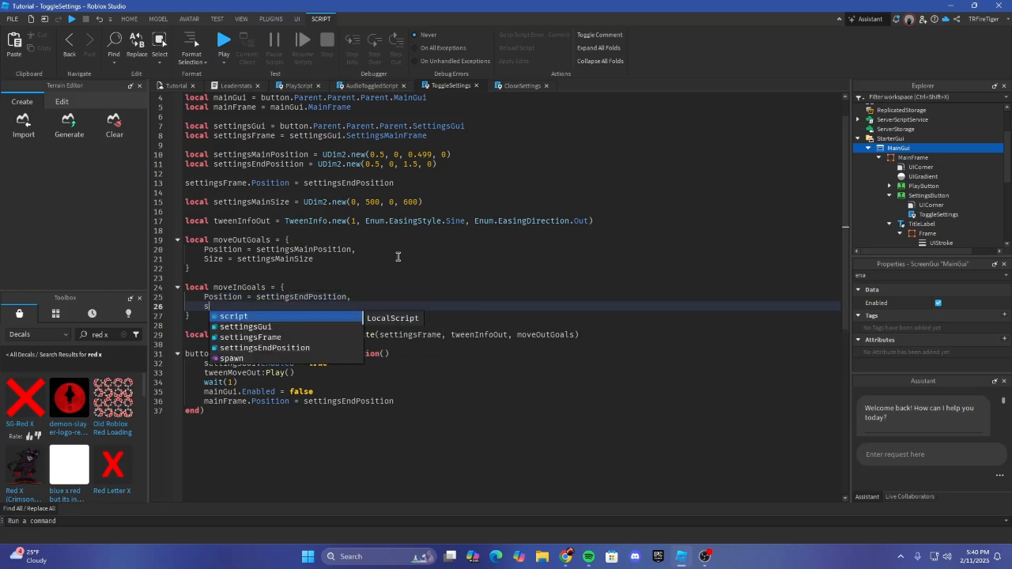
key(BackSpace)
key(BackSpace)
key(BackSpace)
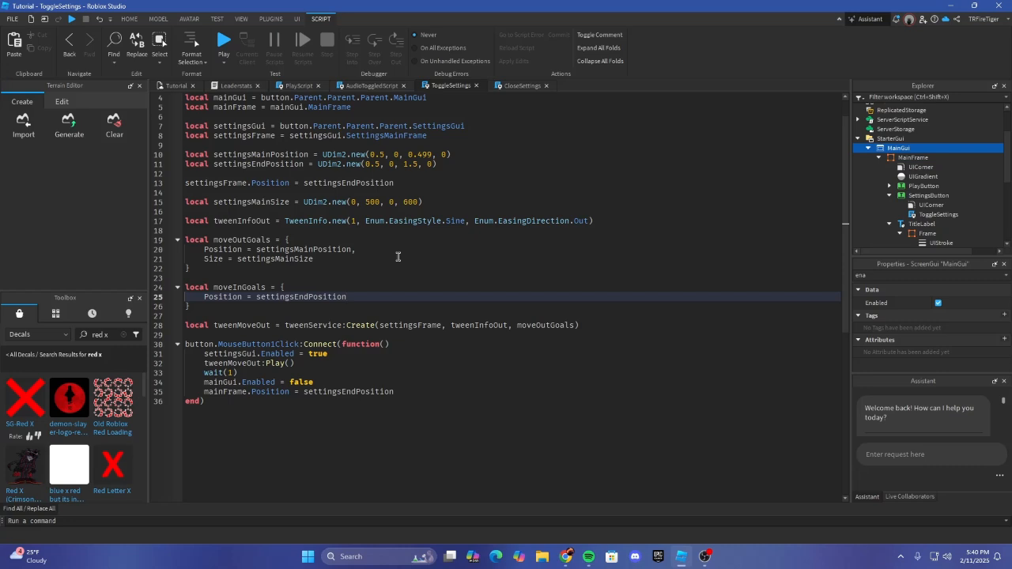
Step: Declare a local tweenInfoIn below tweenInfoOut in the ToggleSettings script, starting it as TweenInfo.new with a time of 1
click(608, 229)
click(608, 220)
key(Return)
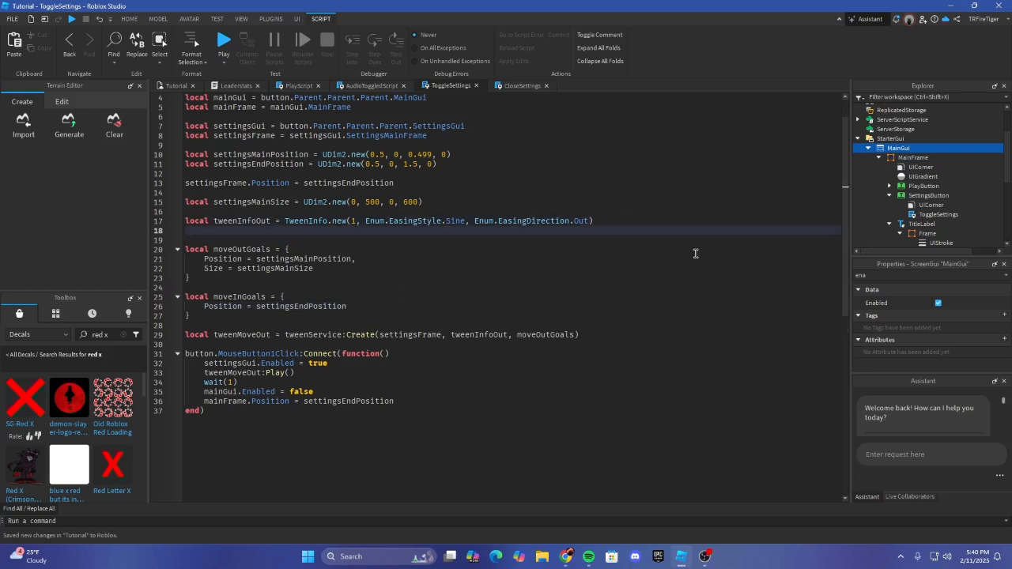
text(local tweenInfoIn = )
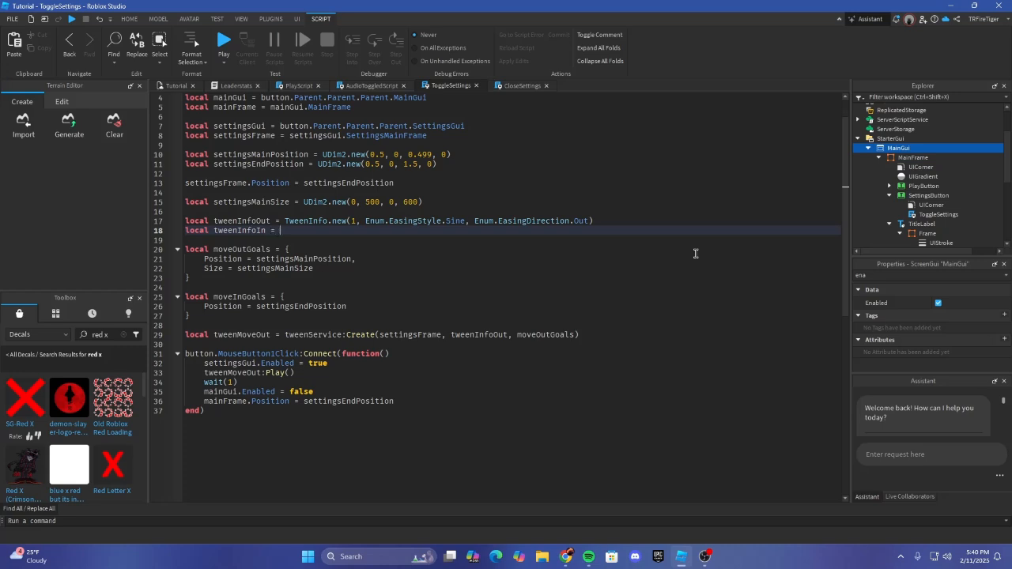
text(TweenInfo.new(1)
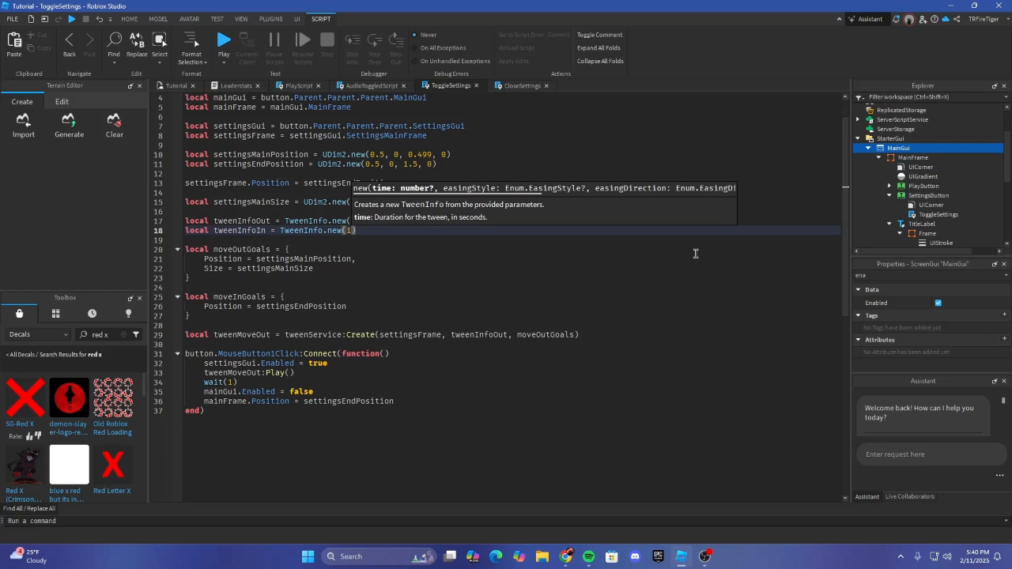
Step: Give tweenInfoIn the easing style Enum.EasingStyle.Back after its time argument
text(m,)
key(BackSpace)
text(Enu)
key(BackSpace)
key(BackSpace)
key(BackSpace)
key(BackSpace)
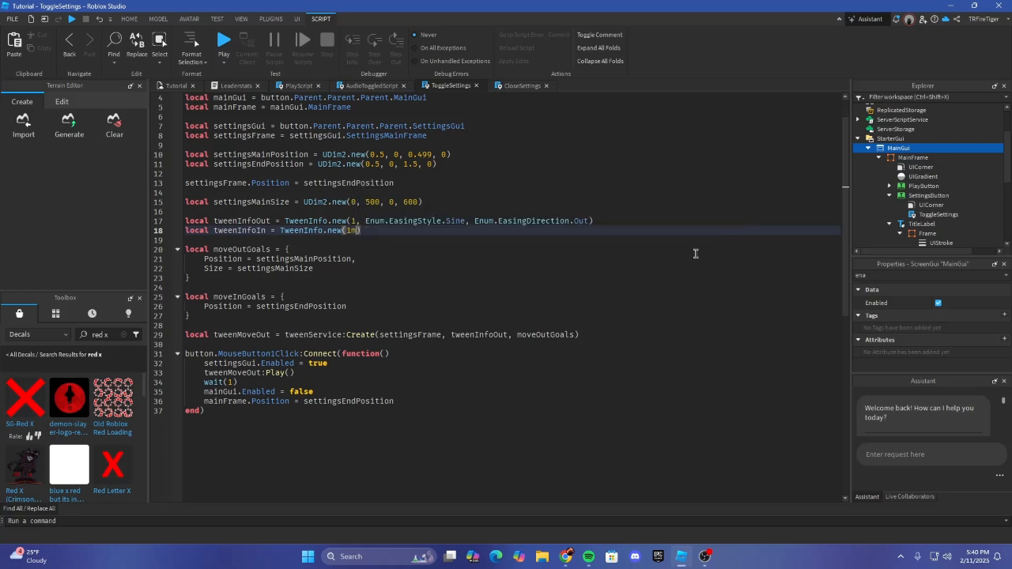
text(, Enum.e)
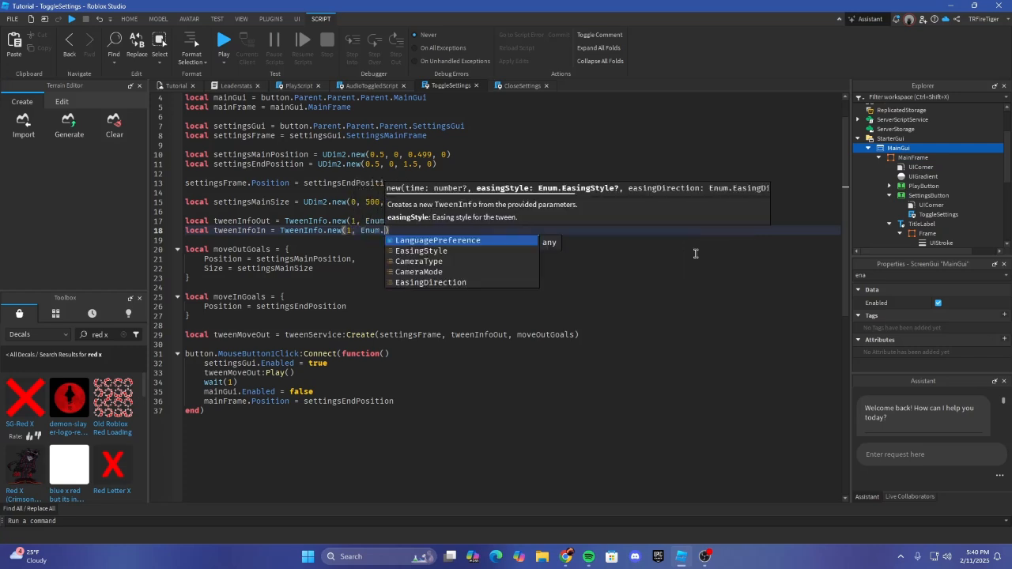
key(Tab)
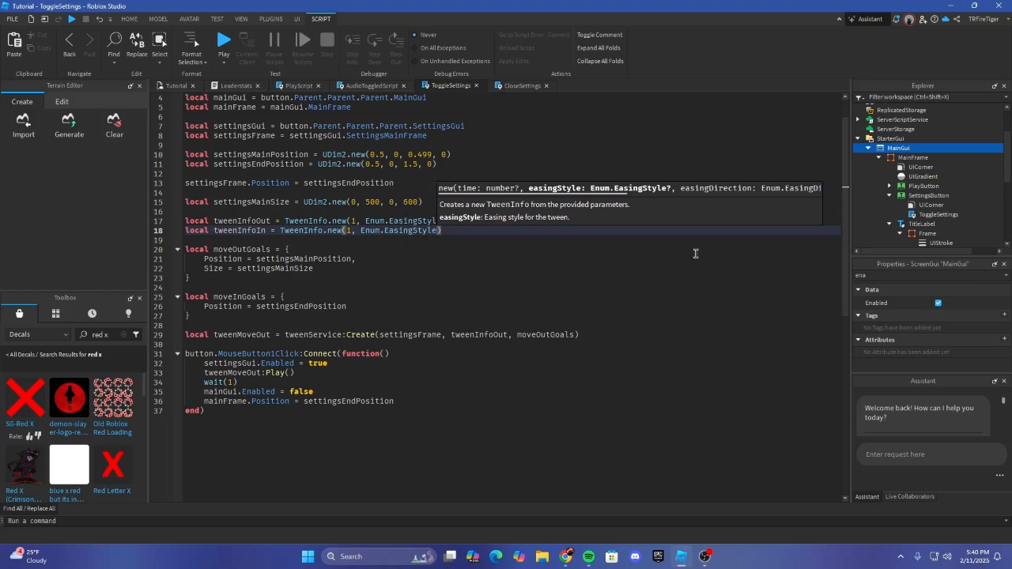
text(.ba)
key(Tab)
Step: Complete tweenInfoIn with the easing direction Enum.EasingDirection.In
text(, Enum.e)
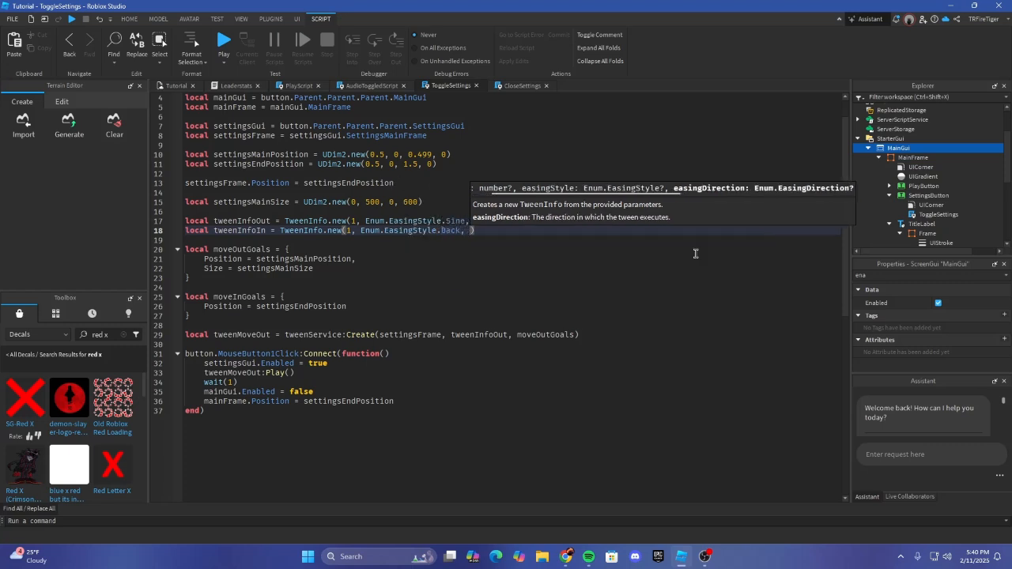
key(Down)
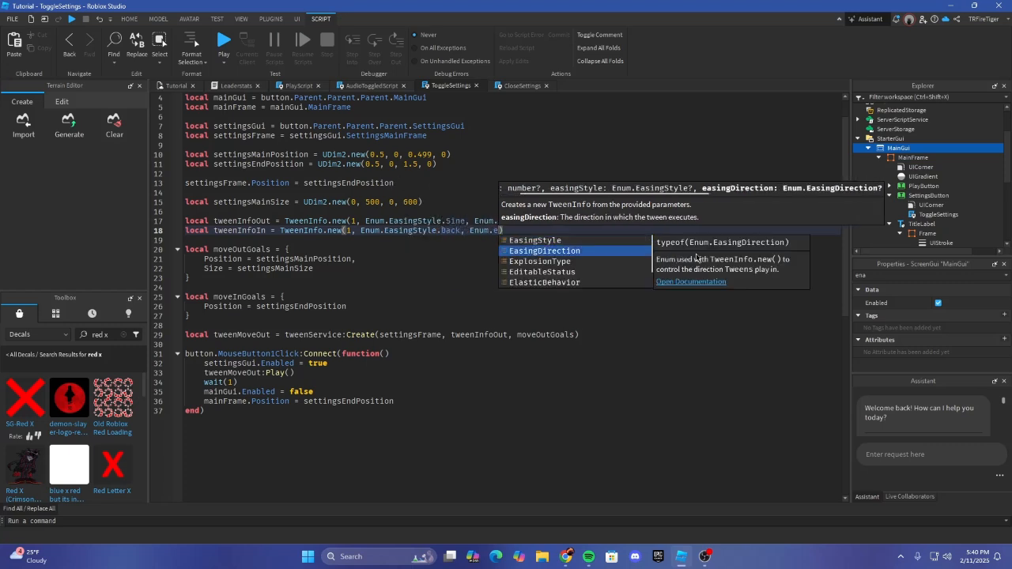
key(Tab)
text(.o)
key(Tab)
key(BackSpace)
key(BackSpace)
key(BackSpace)
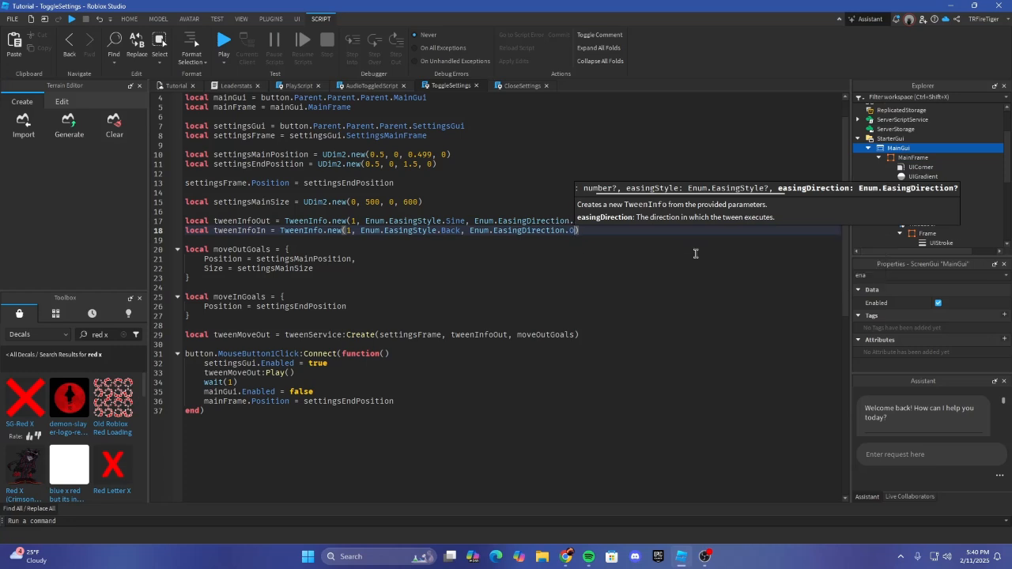
text(i)
key(Tab)
click(642, 248)
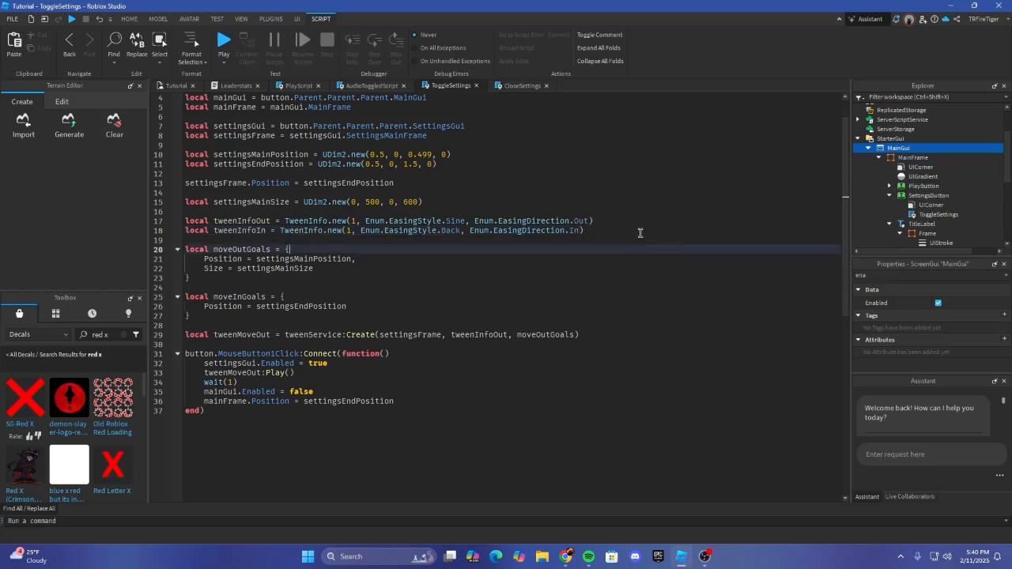
Step: Examine the tween info lines, the goal tables and the click handler in the ToggleSettings script
click(640, 232)
scroll(638, 231, down, 1)
scroll(639, 231, up, 1)
click(509, 265)
click(479, 306)
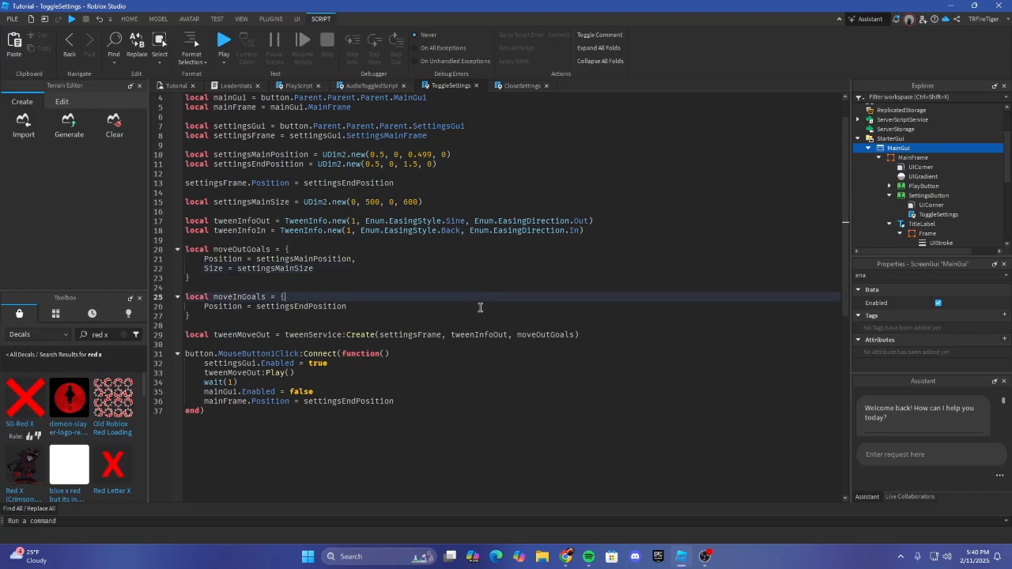
scroll(477, 272, up, 1)
click(615, 260)
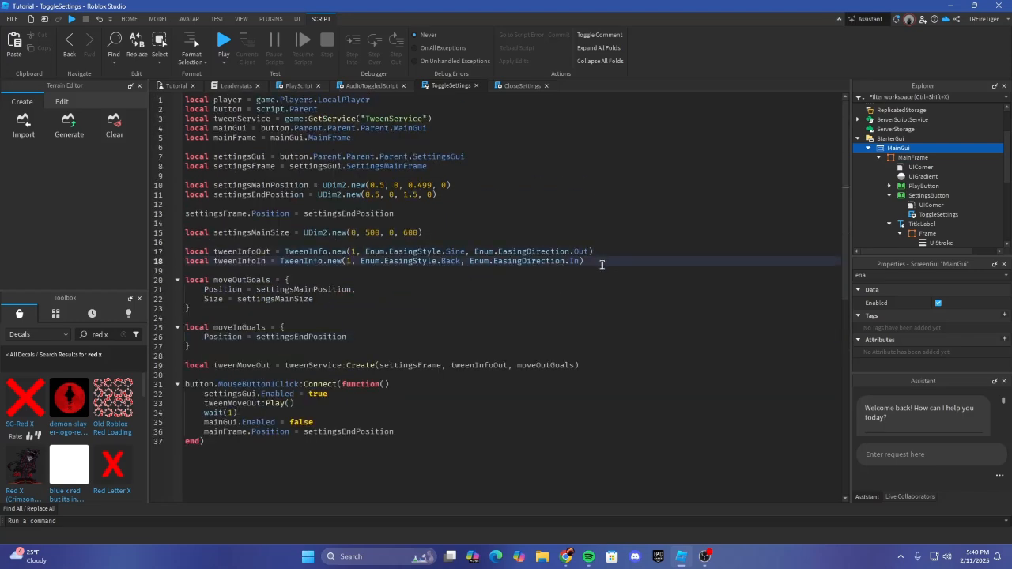
scroll(513, 285, down, 2)
scroll(514, 285, down, 2)
click(467, 307)
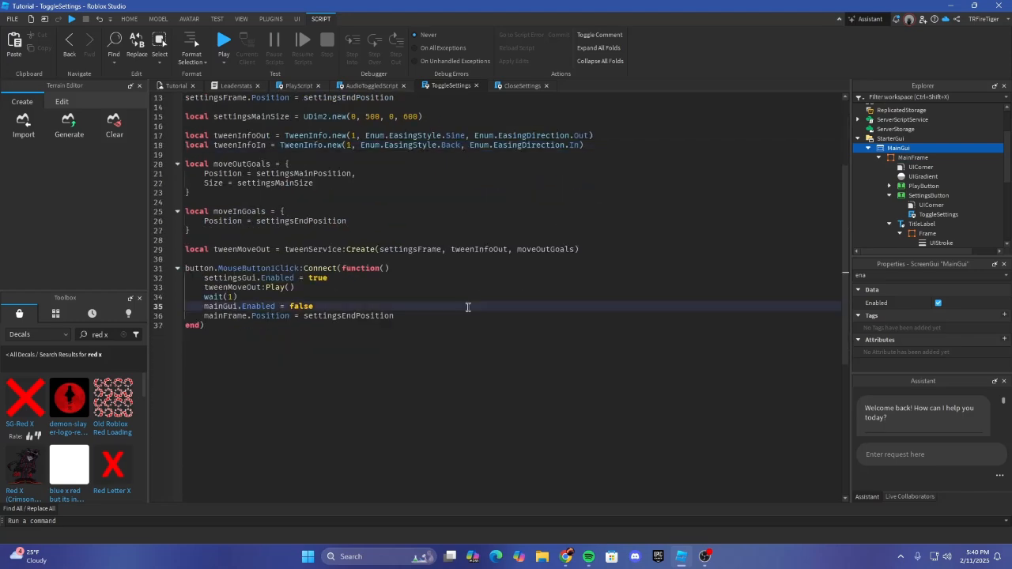
Step: Below tweenMoveOut, declare local tweenMoveIn = tweenService:Create(mainFrame, tweenInfoIn, moveInGoals)
click(624, 247)
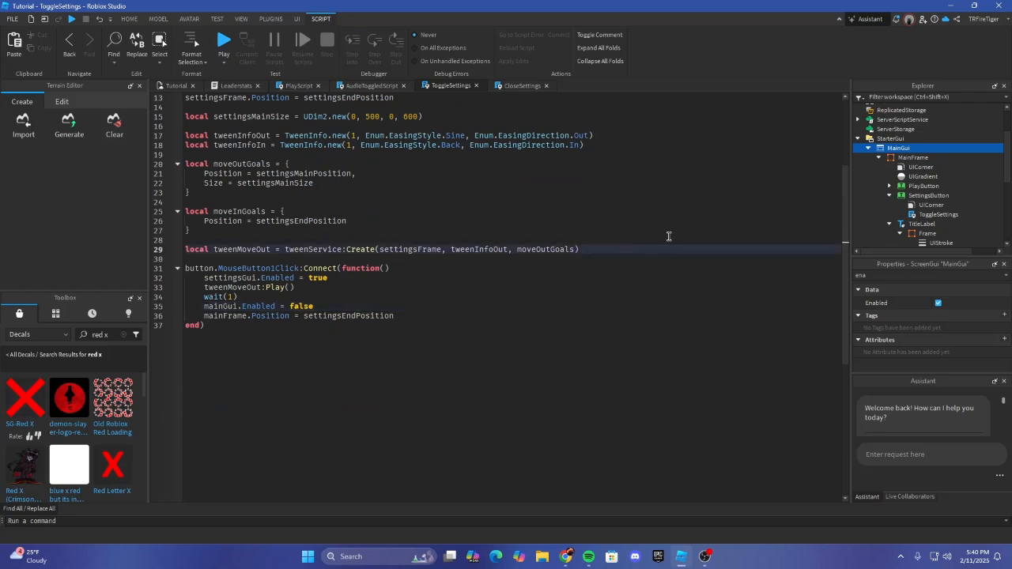
key(Return)
text(local twe)
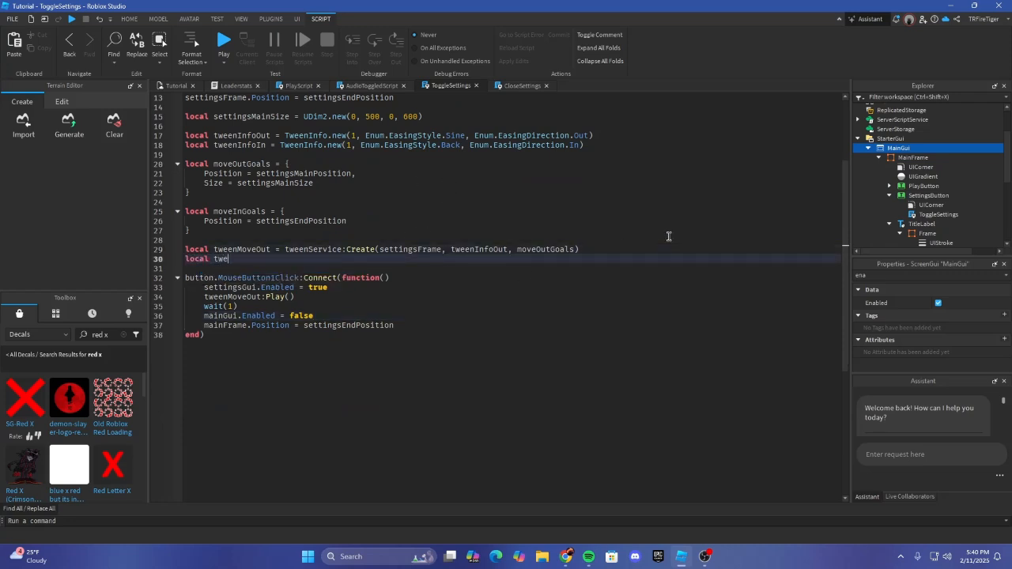
text(enMoveIn = tweenService:Create()
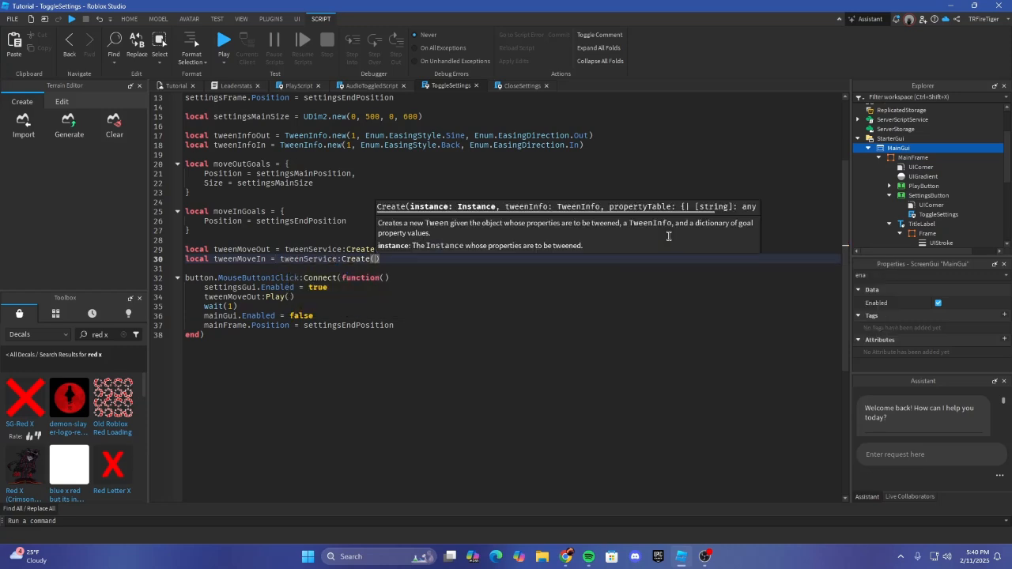
text(mainFrame,)
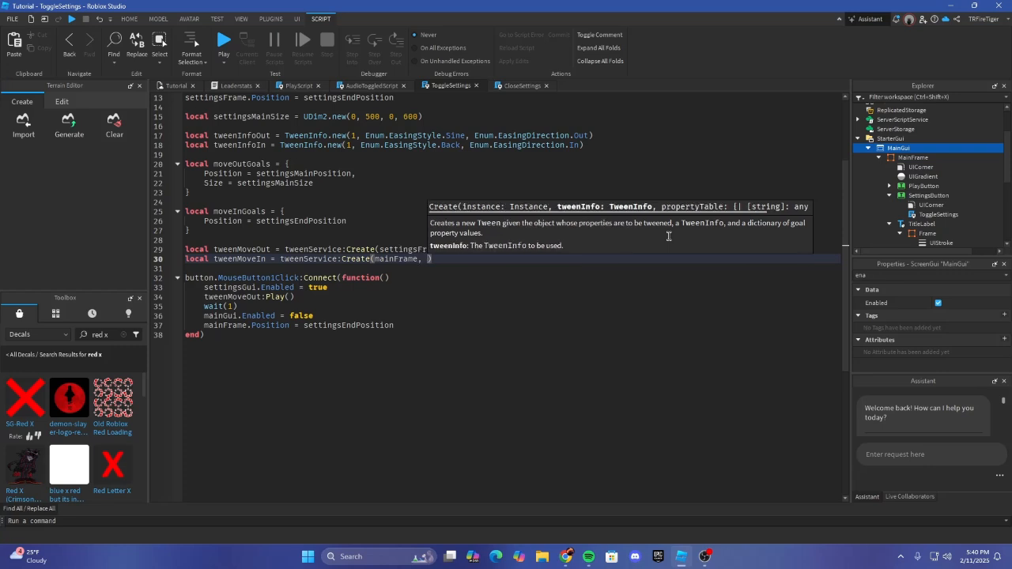
text( tween)
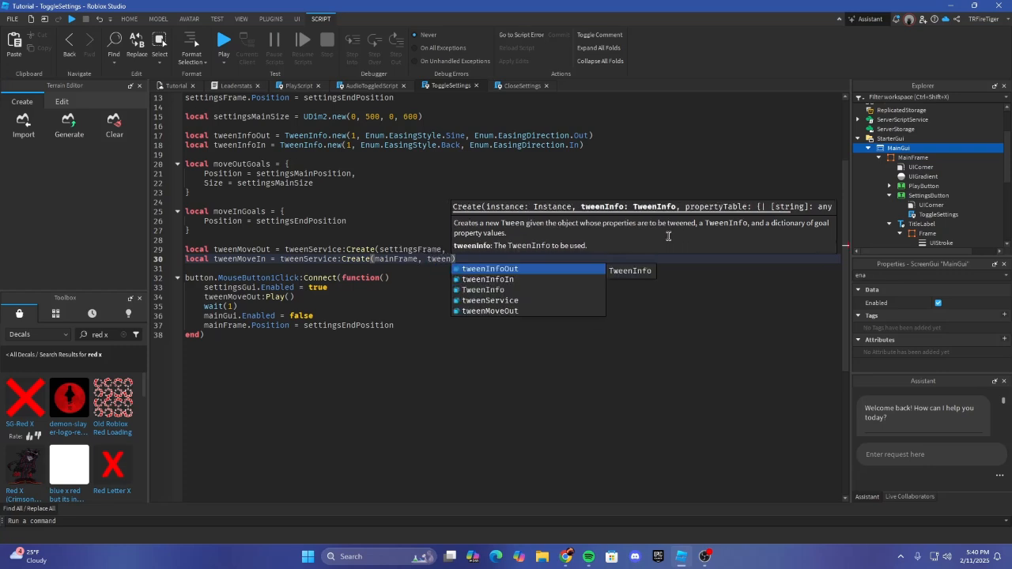
key(Down)
key(Tab)
text(, )
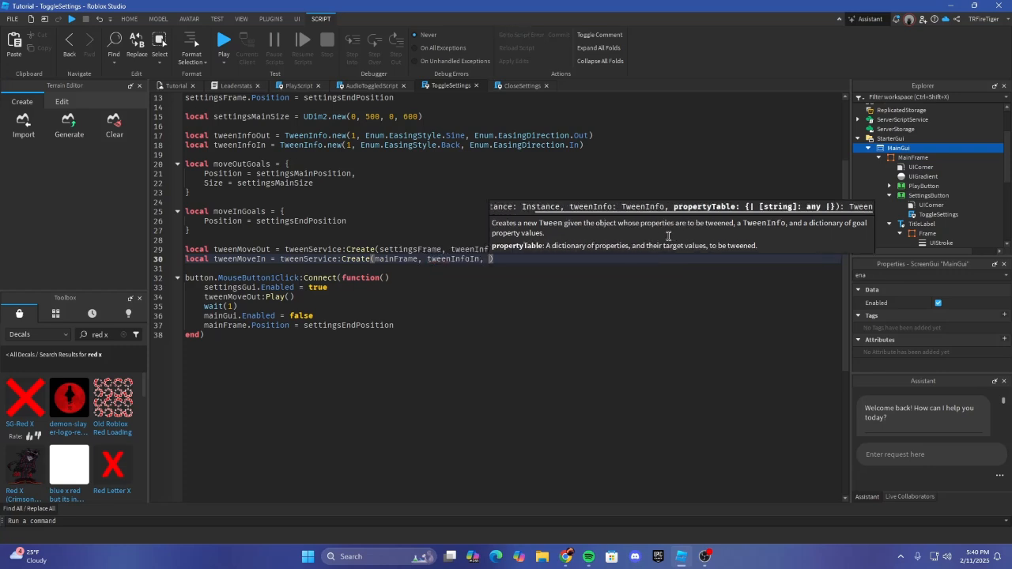
text(mo)
key(Tab)
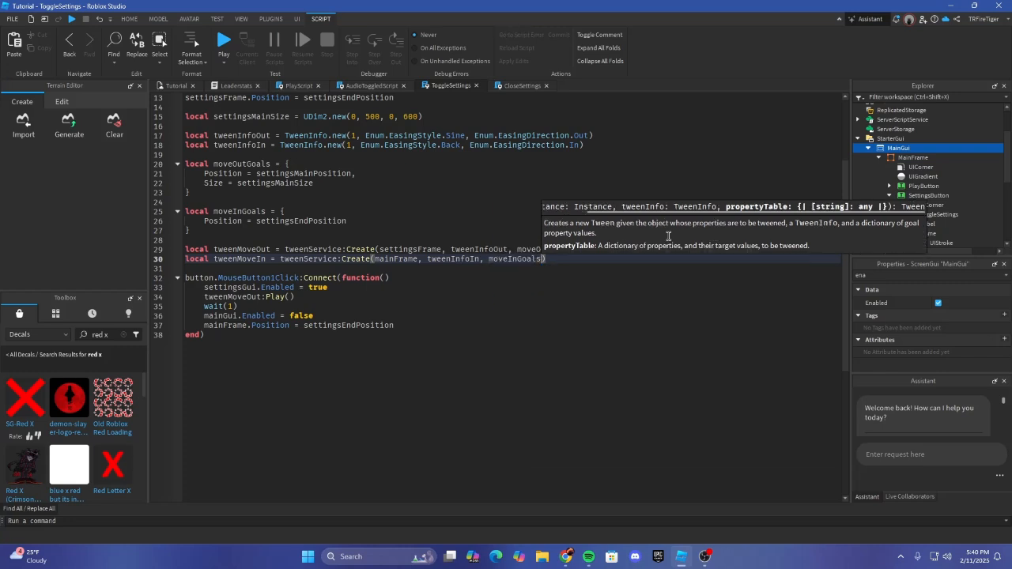
click(613, 291)
click(631, 261)
click(497, 278)
click(597, 266)
click(592, 259)
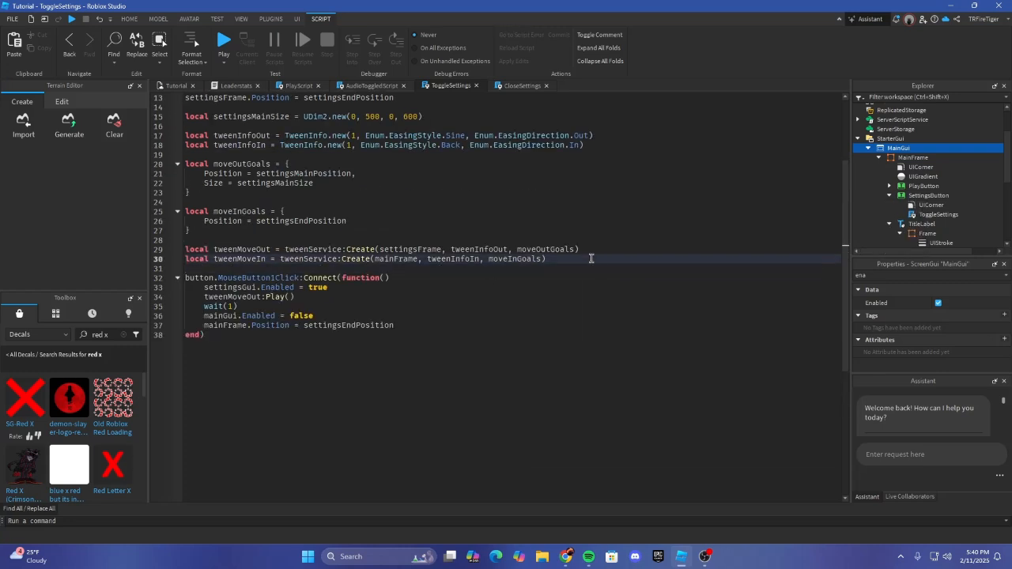
scroll(574, 263, down, 1)
click(440, 295)
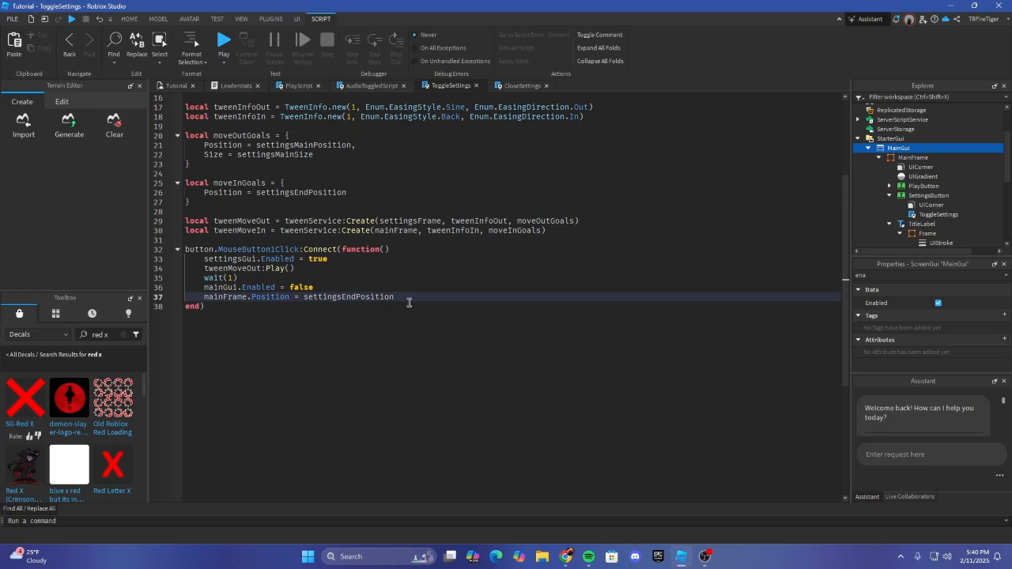
drag(329, 287, 177, 286)
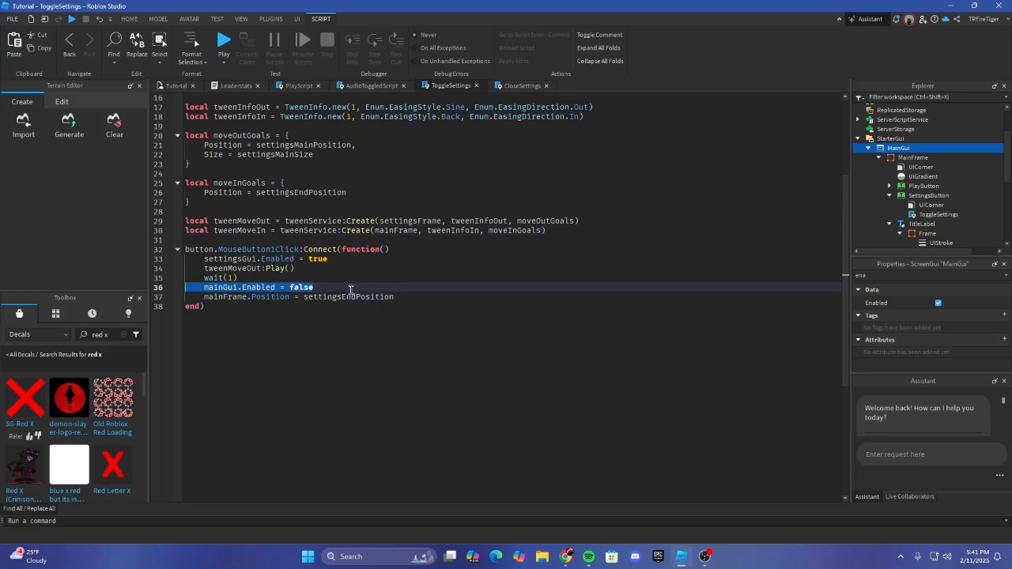
click(332, 270)
Step: In the MouseButton1Click handler, insert tweenMoveIn:Play() on a new line after wait(1)
click(334, 277)
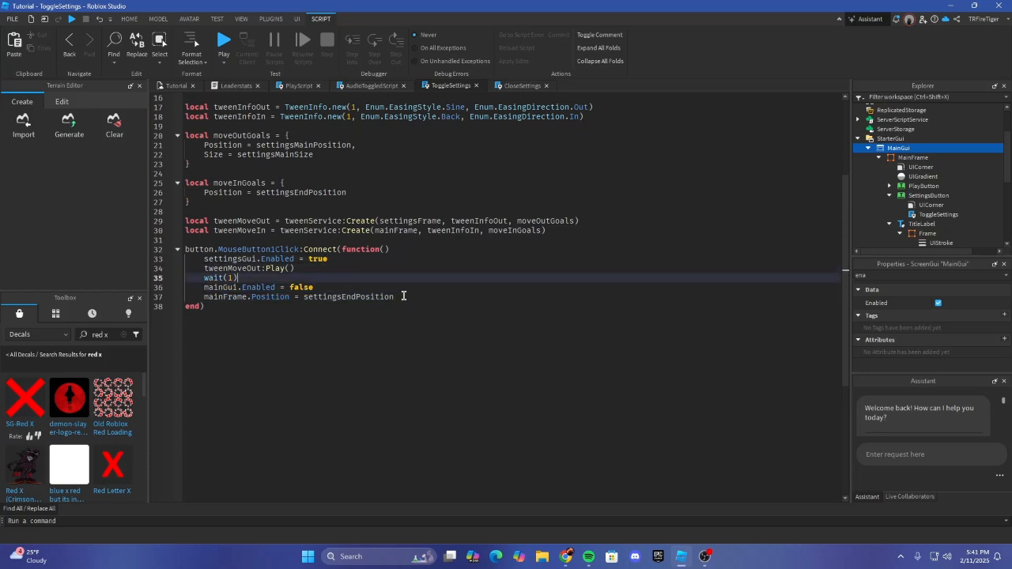
key(Return)
text(tween)
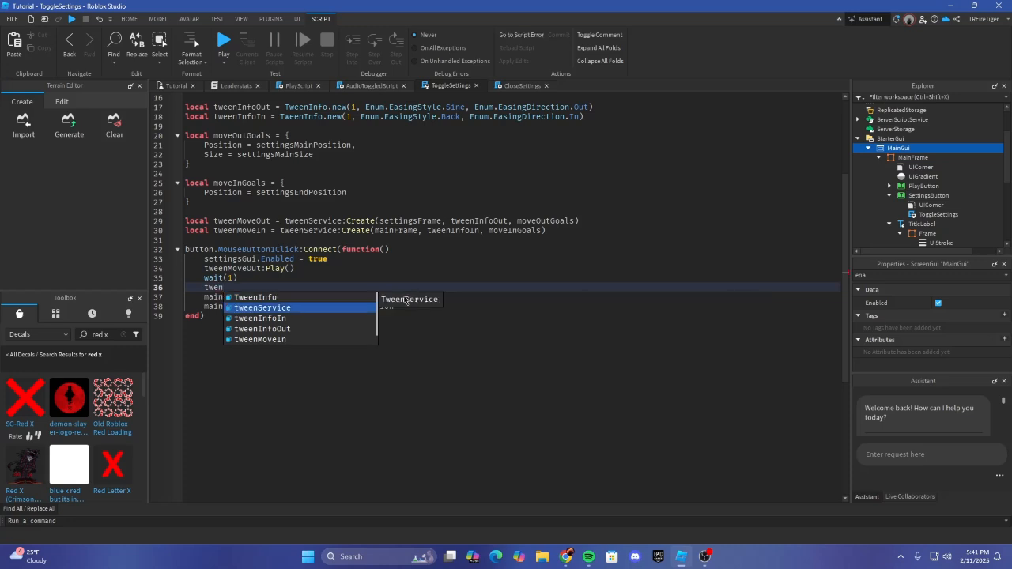
key(Down)
key(Down)
key(Down)
key(Return)
text(:Play())
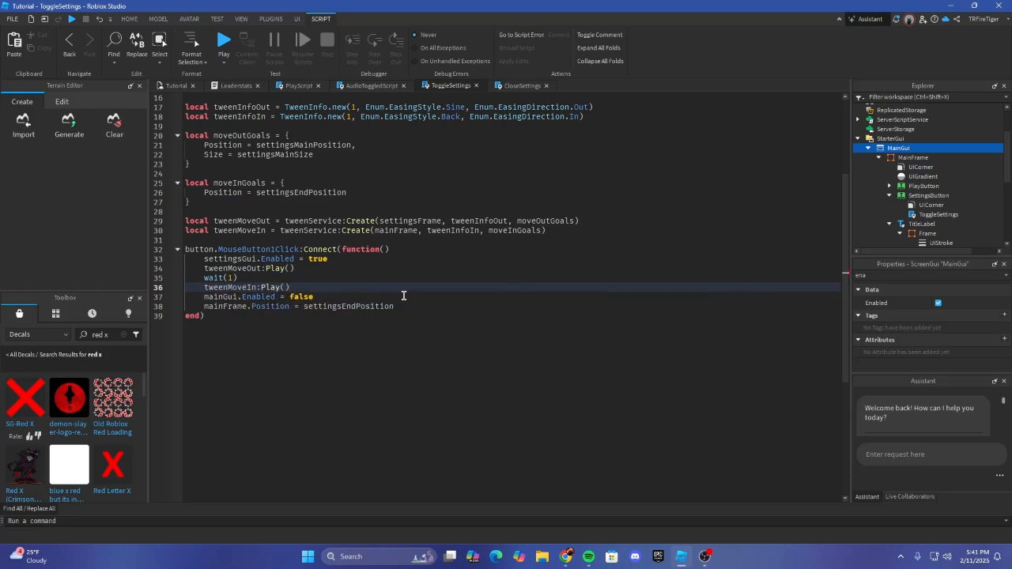
Step: Add a wait(1) line after the tweenMoveIn:Play() call and save the changes
key(Return)
text(wait(1))
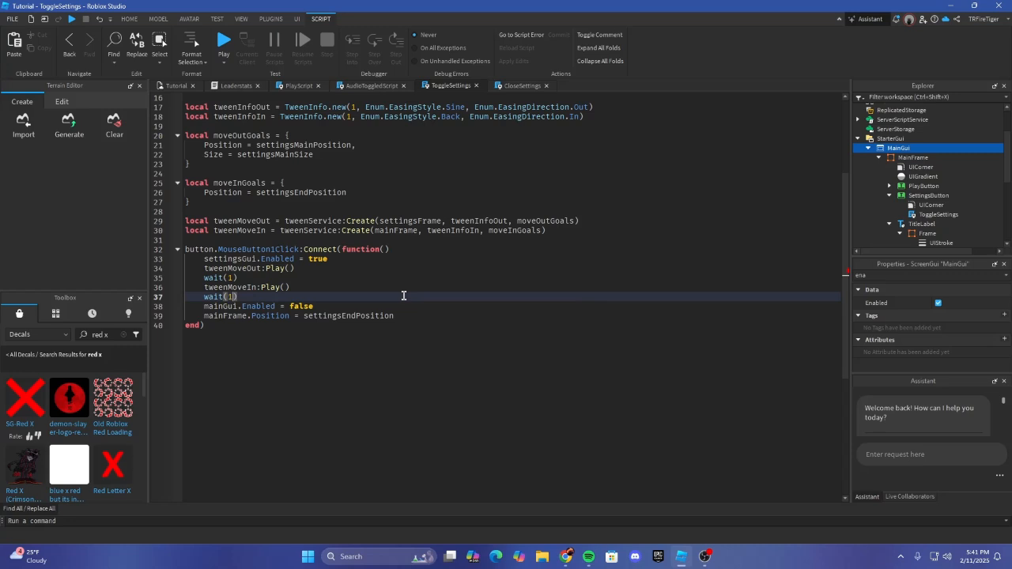
key(Down)
key(Down)
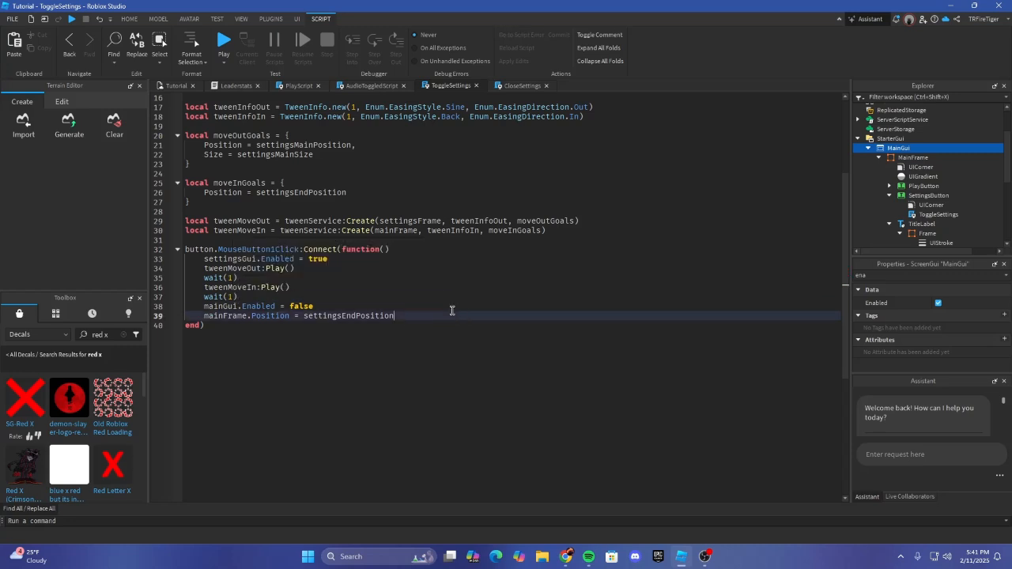
key(ctrl+s)
Step: Playtest the game from the Tutorial viewport, opening, closing and reopening the settings frame, and stop the test
click(176, 86)
click(72, 19)
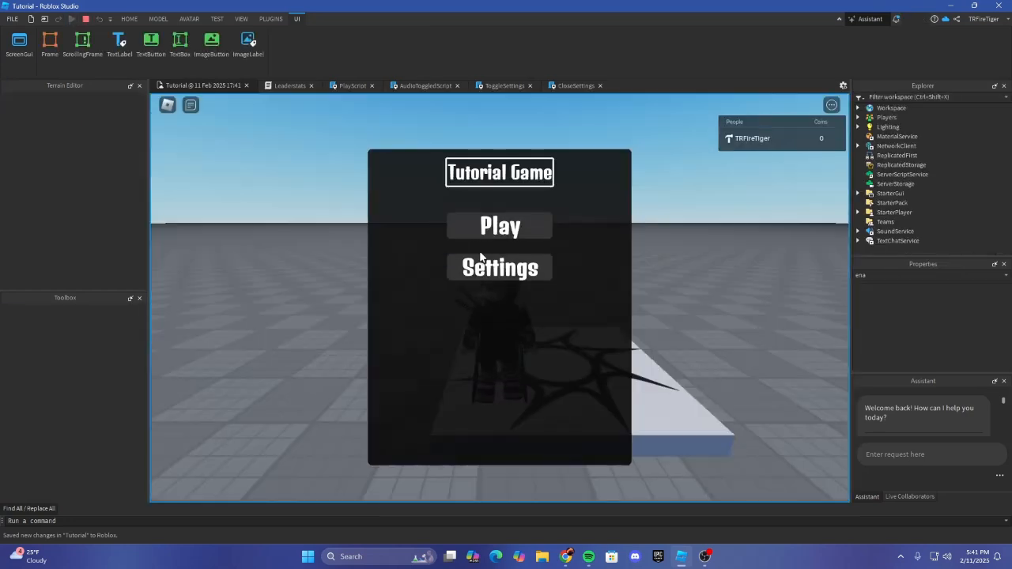
click(448, 266)
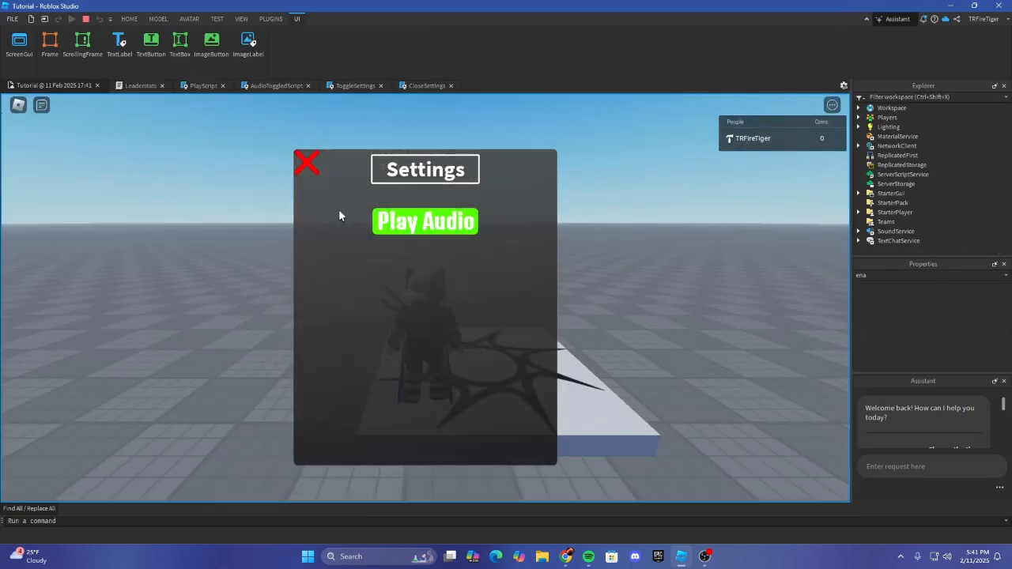
click(320, 162)
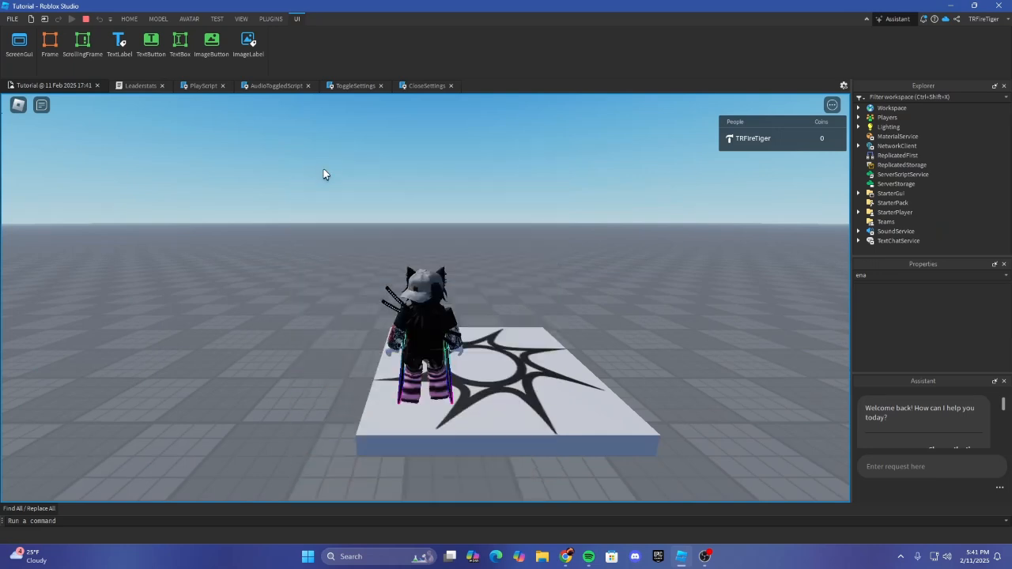
click(450, 267)
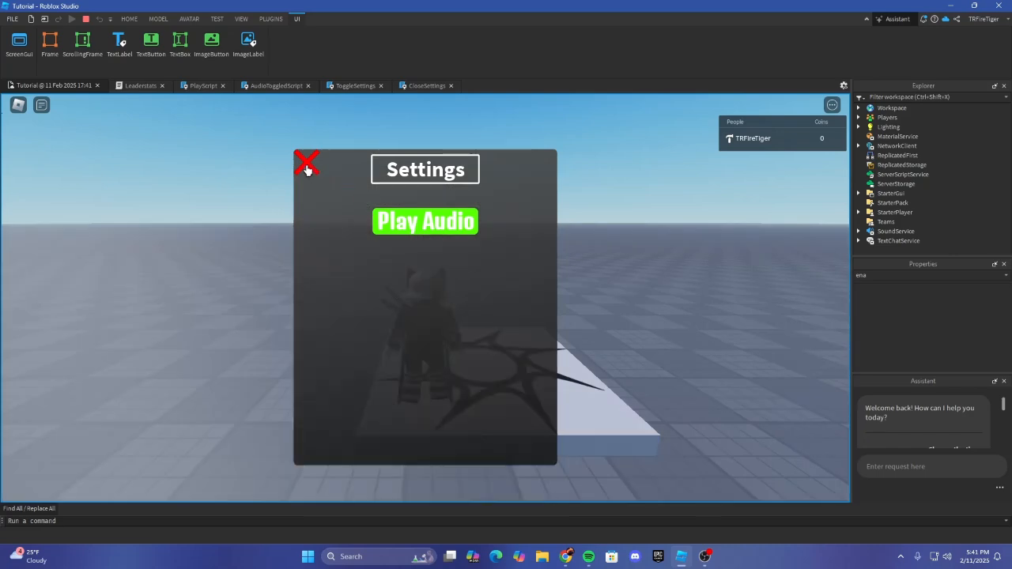
key(shift+F5)
Step: Check the CloseSettings script and return to ToggleSettings to examine the tween calls in its click handler
click(510, 88)
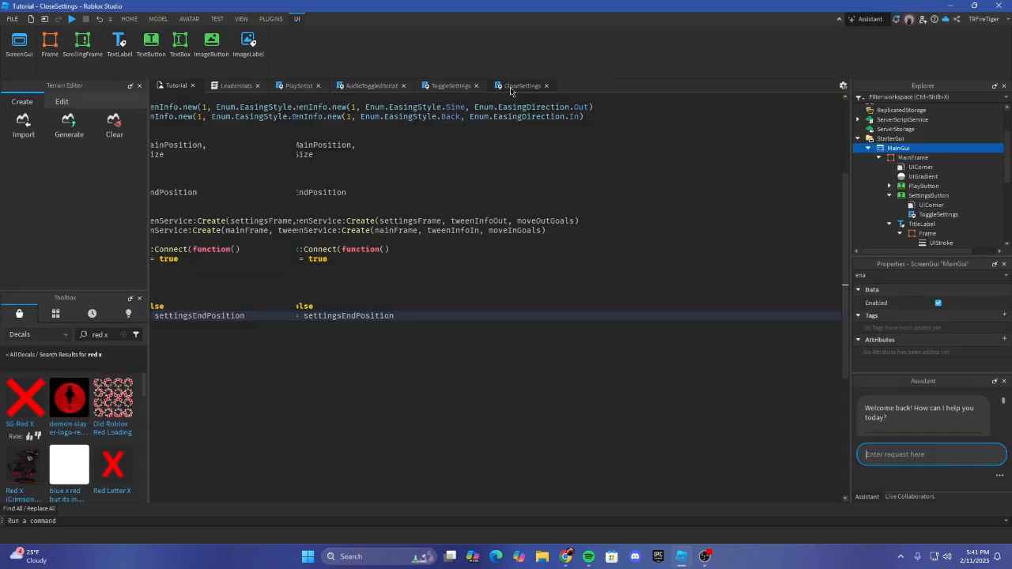
click(357, 271)
click(441, 87)
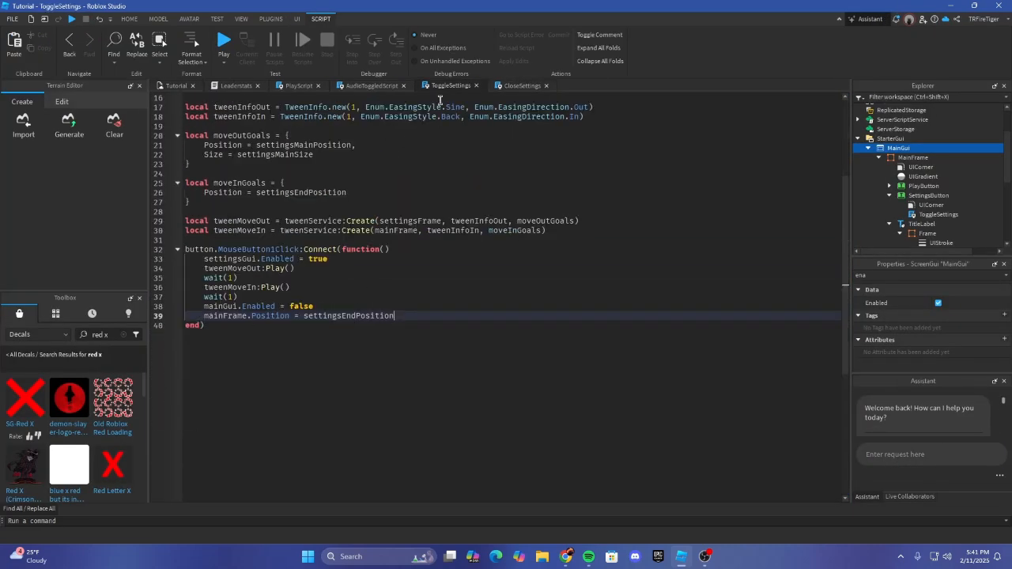
scroll(384, 290, up, 2)
click(393, 325)
click(301, 314)
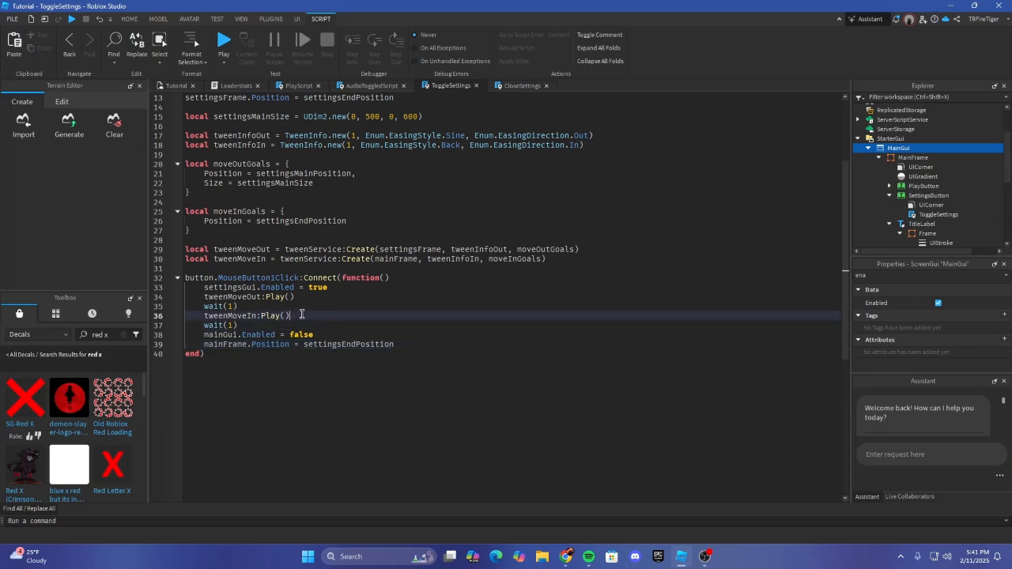
Step: In ToggleSettings' click handler, remove the second wait(1) and move tweenMoveIn:Play() directly below tweenMoveOut:Play(), ahead of the remaining wait(1)
drag(241, 326, 192, 326)
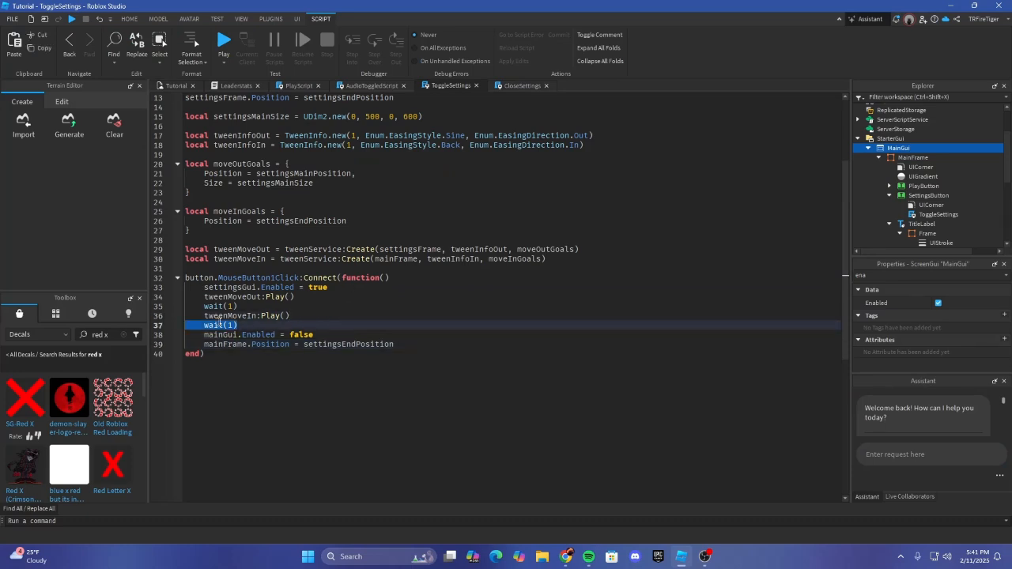
key(BackSpace)
key(BackSpace)
drag(298, 316, 185, 316)
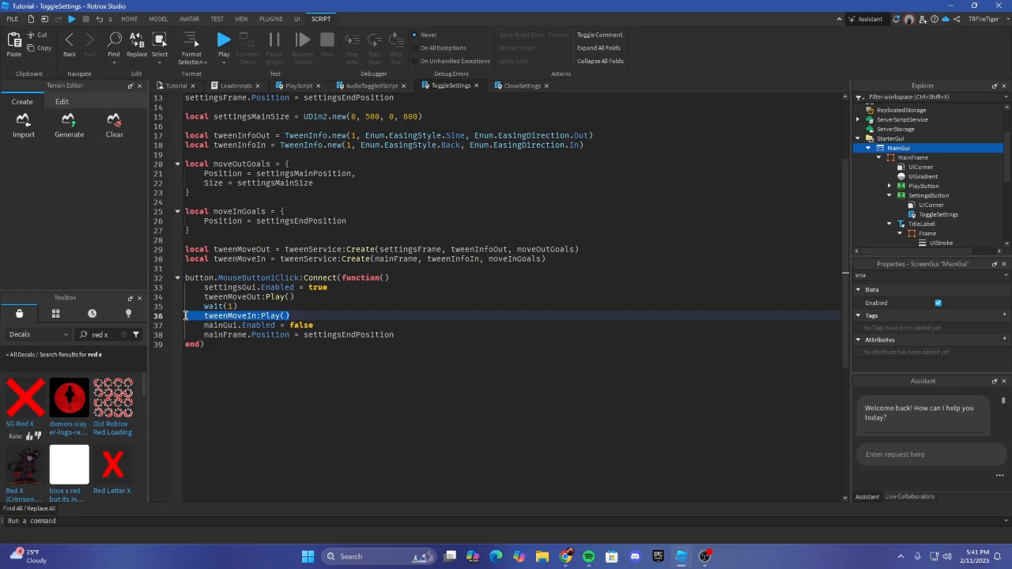
key(BackSpace)
key(BackSpace)
key(ctrl+z)
key(ctrl+z)
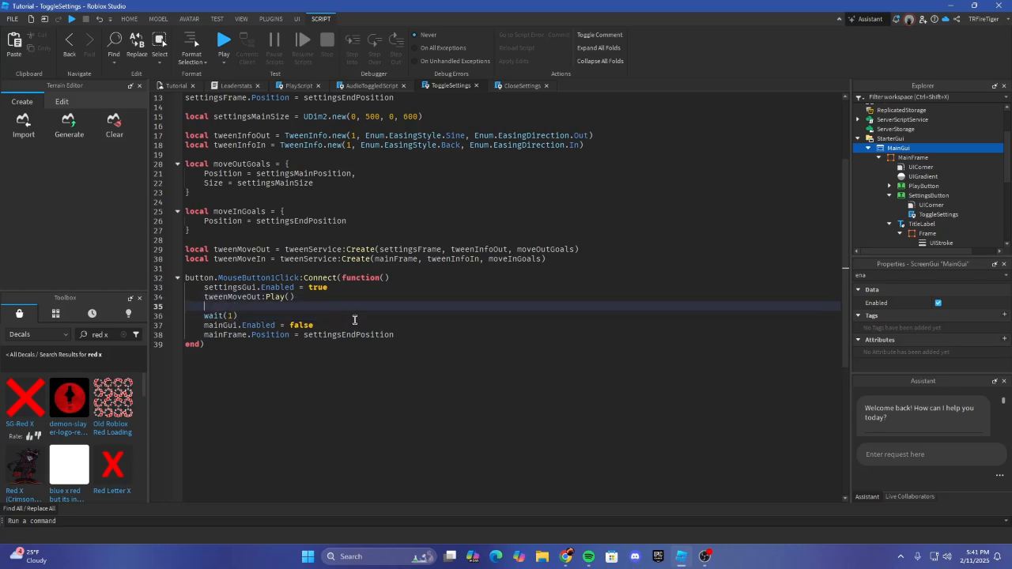
Step: Playtest the game from the Tutorial viewport, opening and closing the settings frame once, and stop the test
click(179, 87)
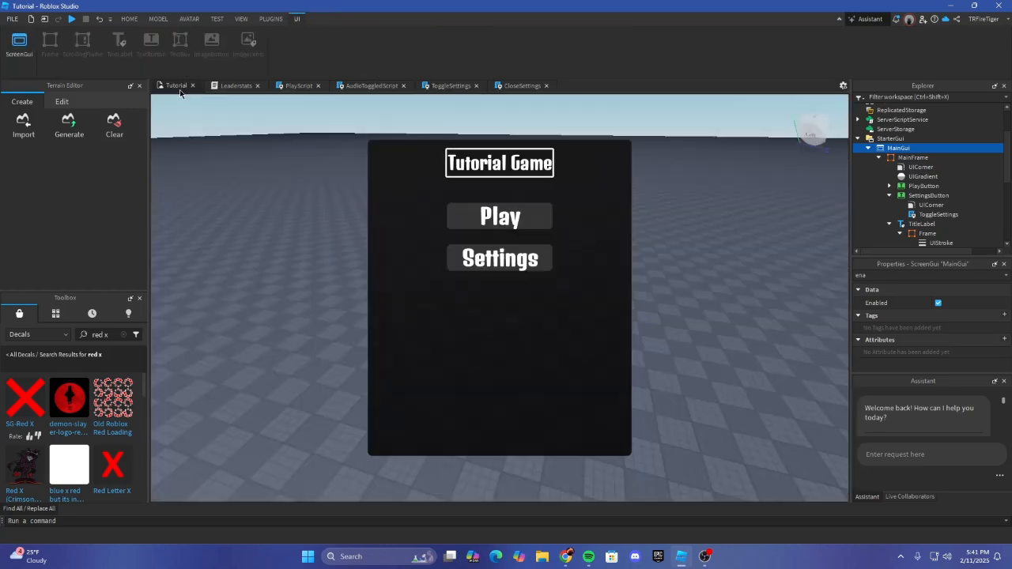
click(72, 19)
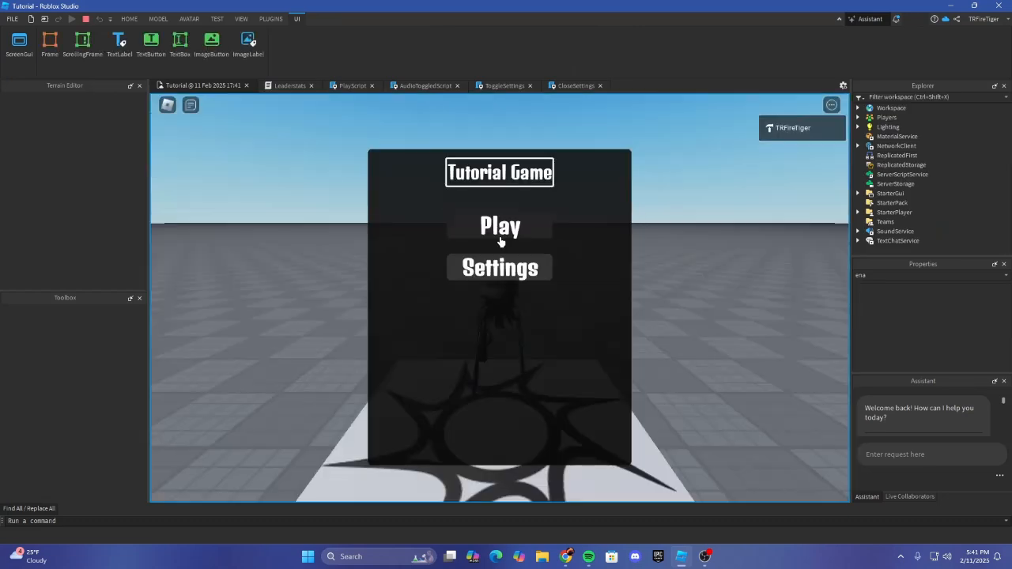
click(508, 263)
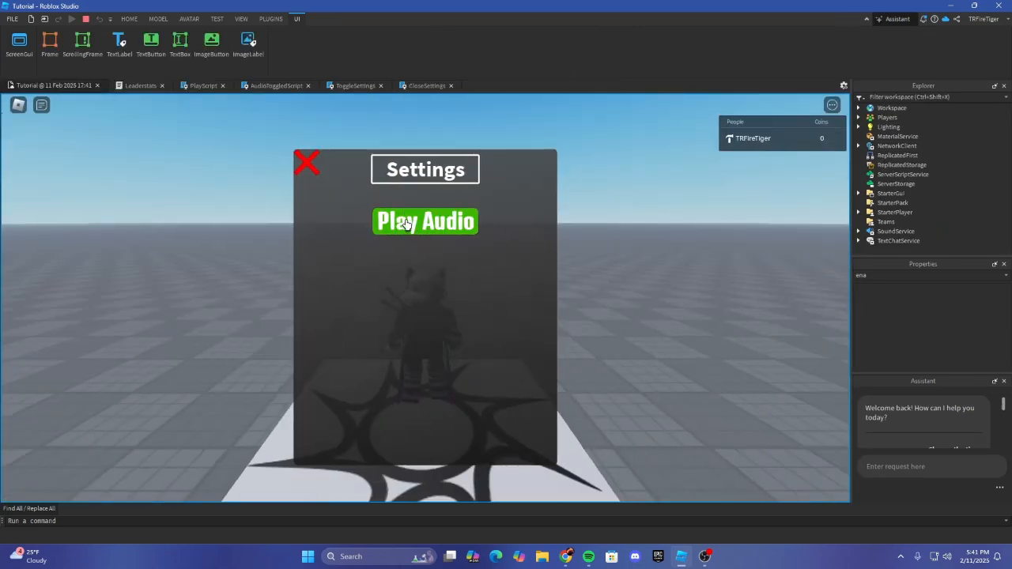
click(302, 166)
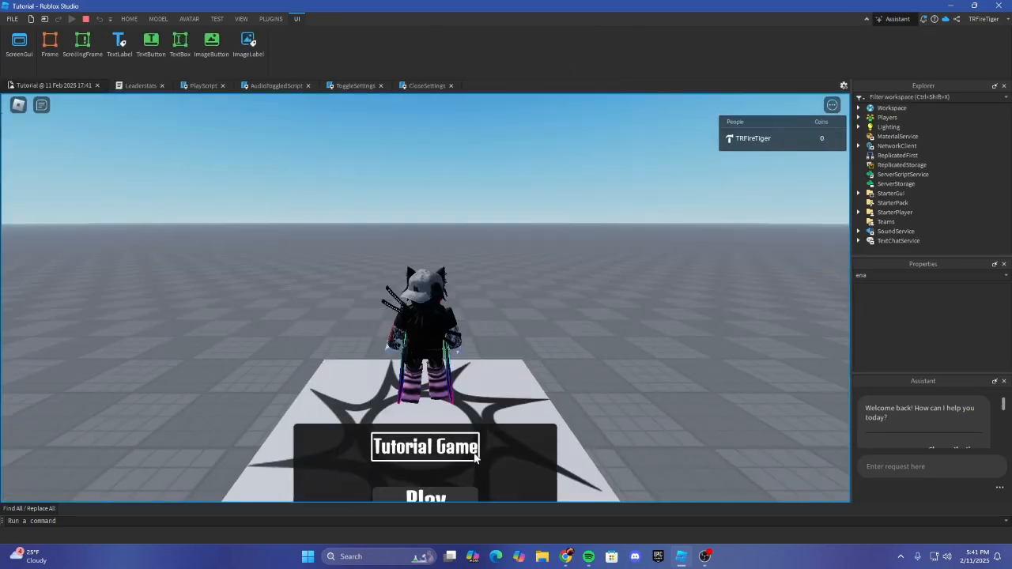
key(shift+F5)
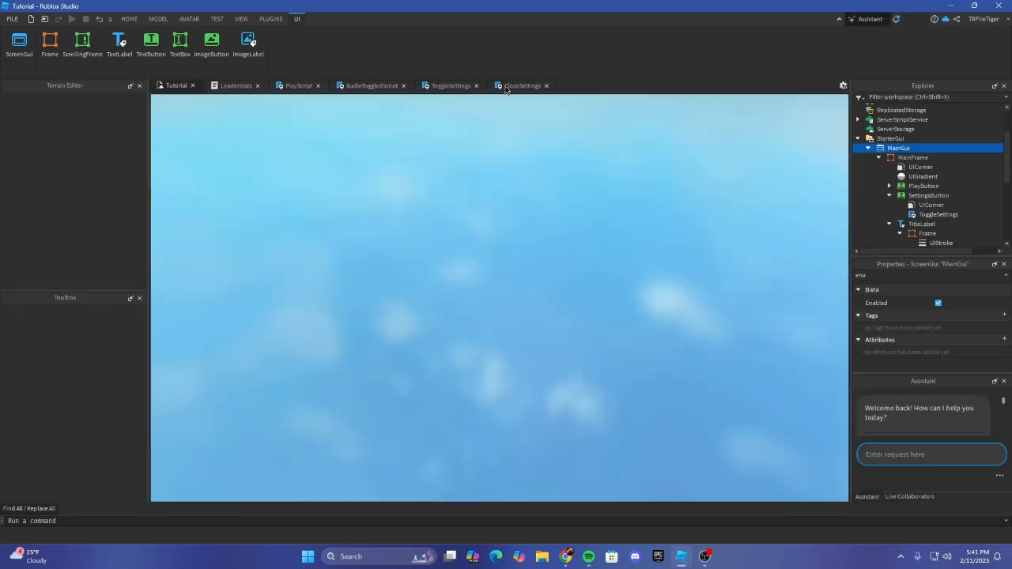
Step: In CloseSettings' click handler, move the mainGui.Enabled = true and tweenIn:Play() lines directly below tweenOut:Play(), ahead of wait(1)
click(506, 87)
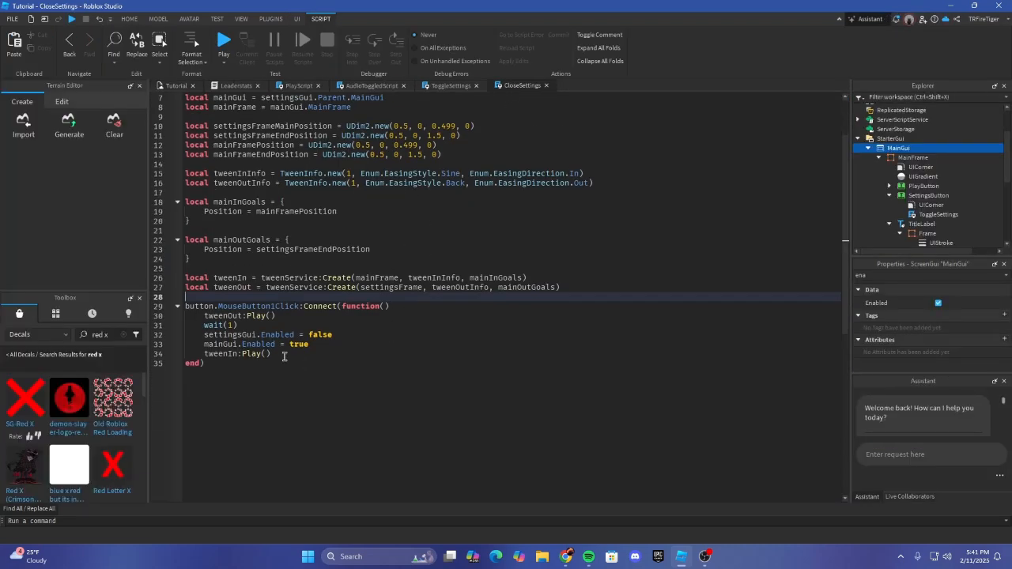
click(333, 338)
click(325, 355)
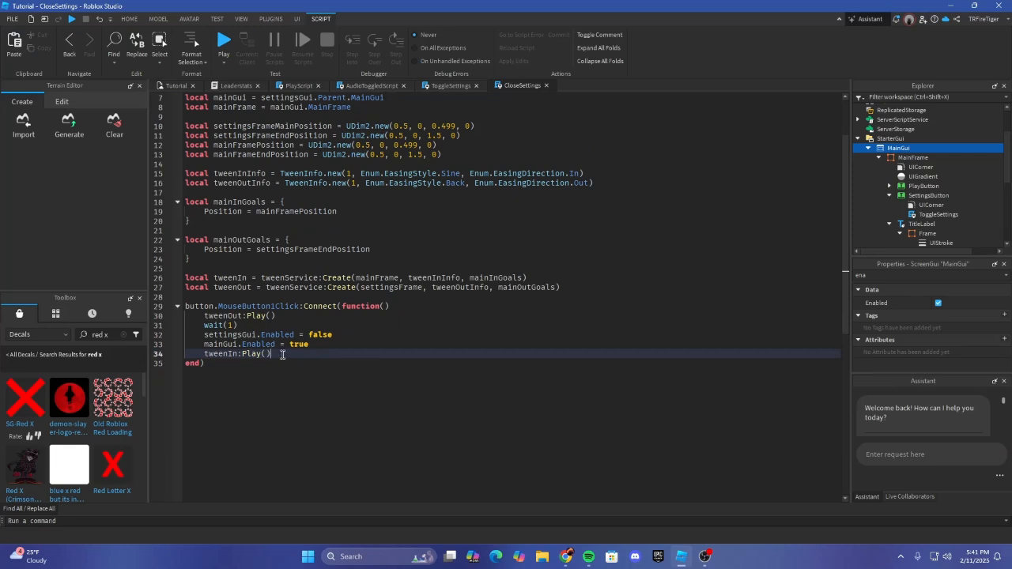
drag(282, 354, 191, 354)
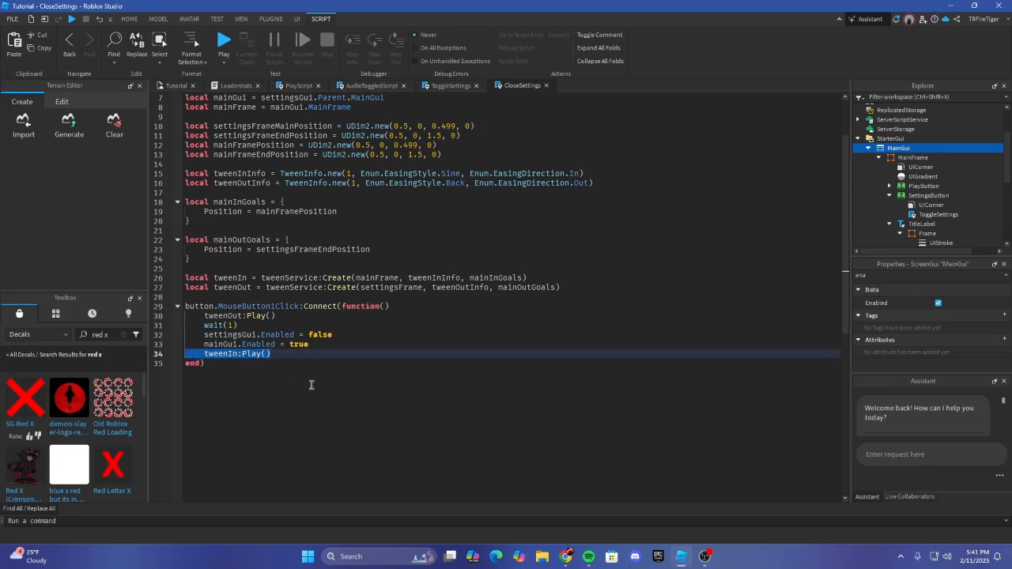
click(379, 324)
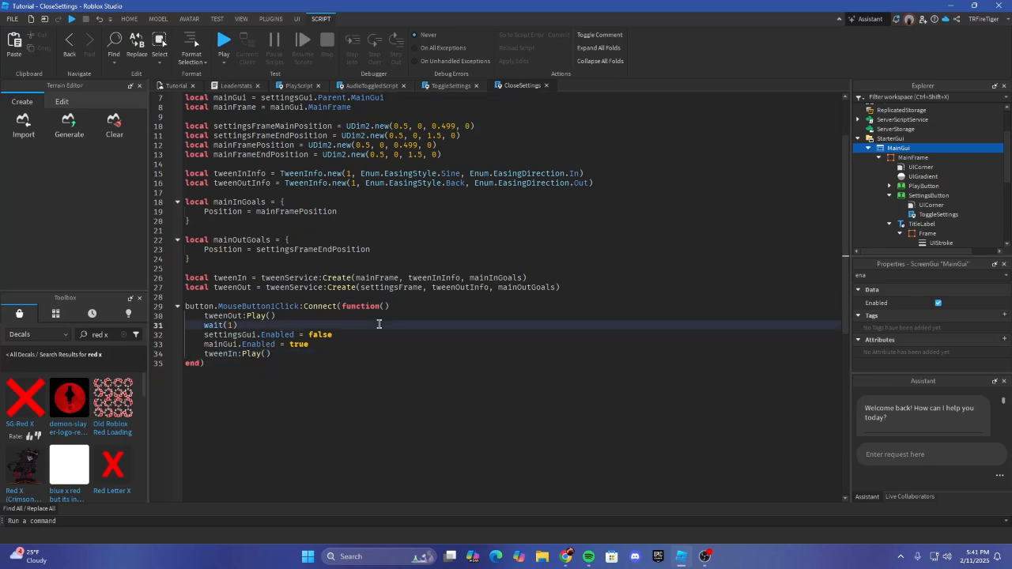
drag(272, 354, 181, 350)
key(ctrl+c)
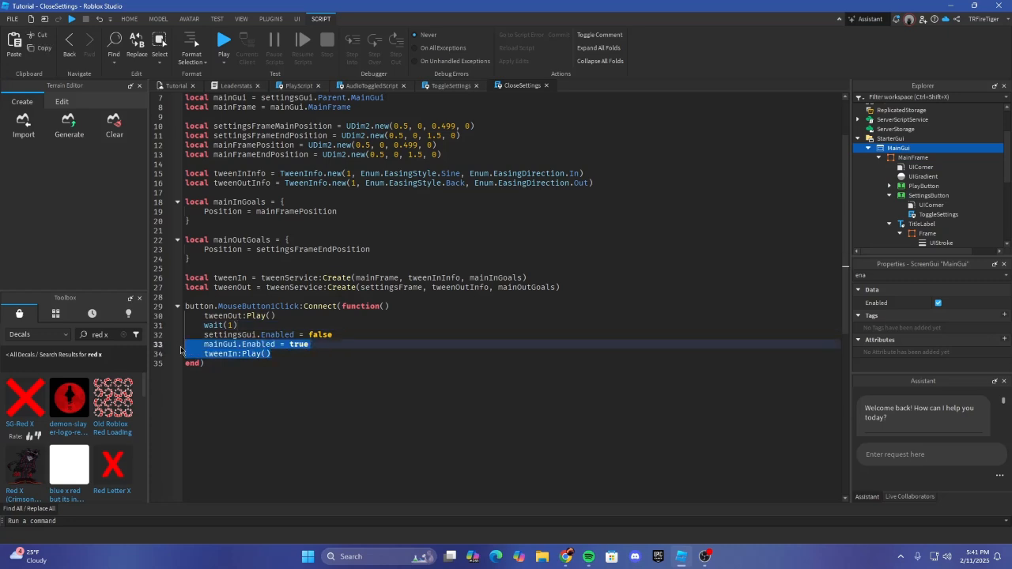
key(BackSpace)
key(BackSpace)
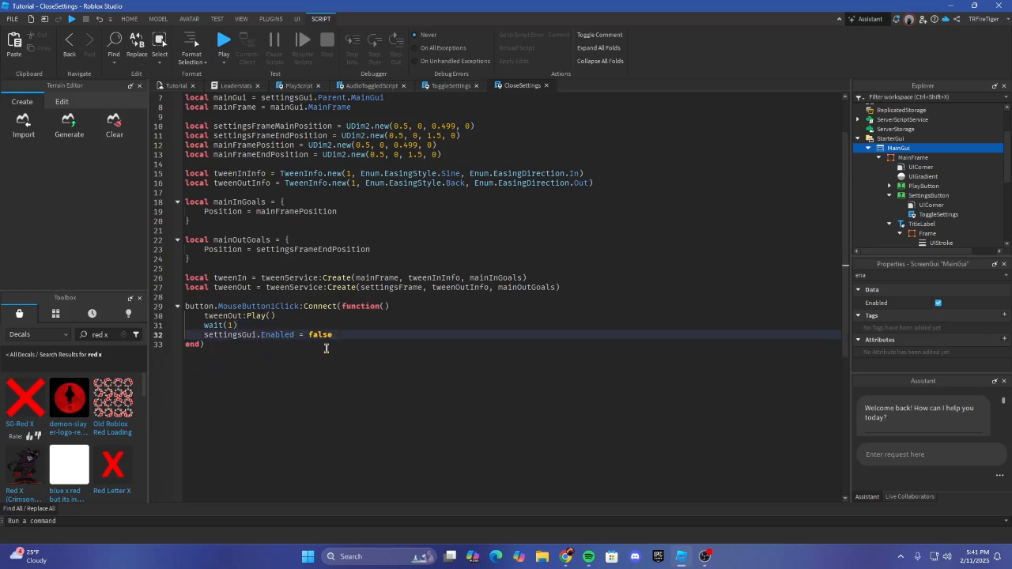
click(317, 317)
key(Return)
key(ctrl+v)
click(354, 316)
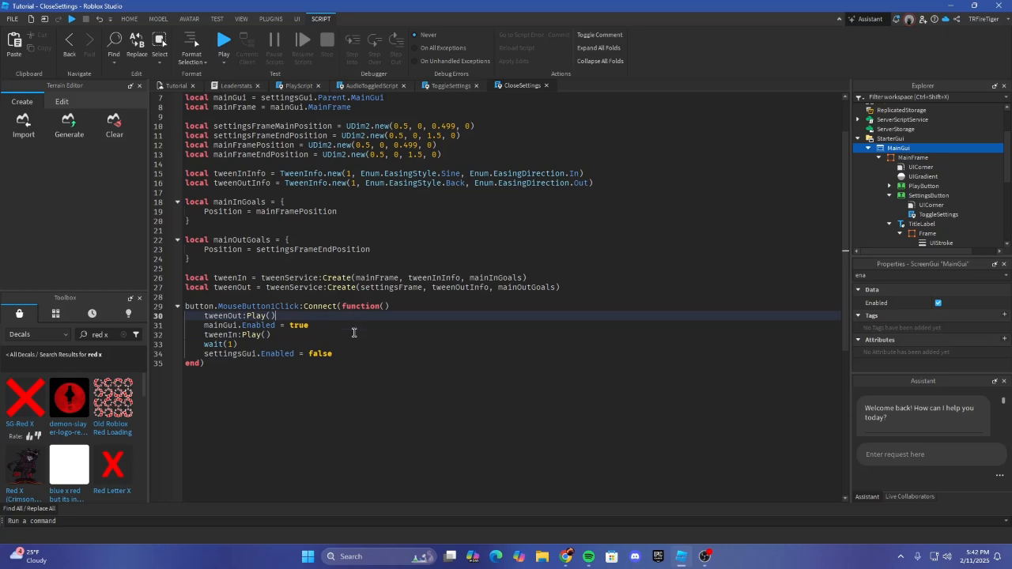
Step: Move tweenIn:Play() above mainGui.Enabled = true so it directly follows tweenOut:Play() in the CloseSettings click handler
click(304, 337)
drag(273, 335, 169, 335)
key(ctrl+c)
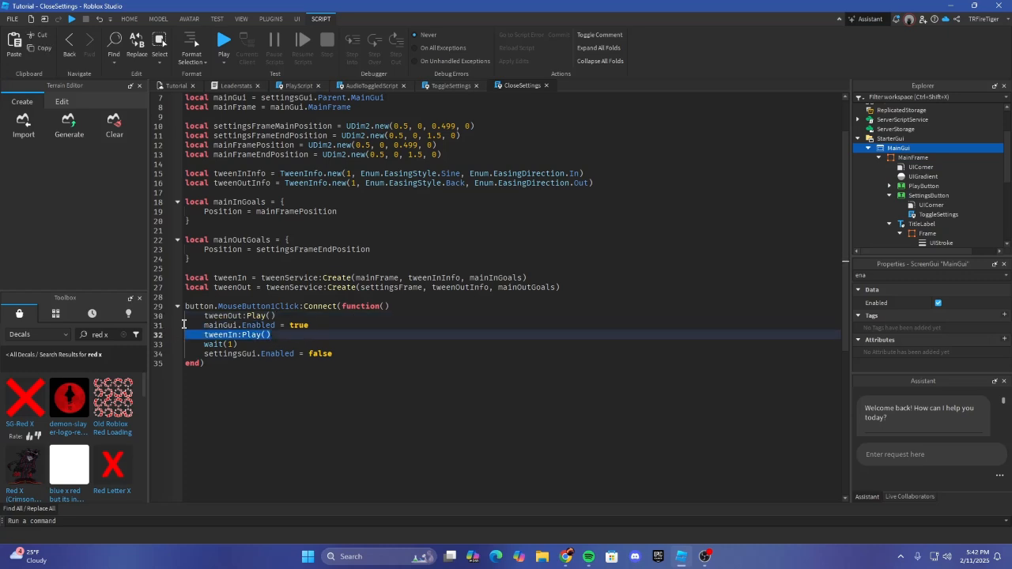
key(BackSpace)
key(BackSpace)
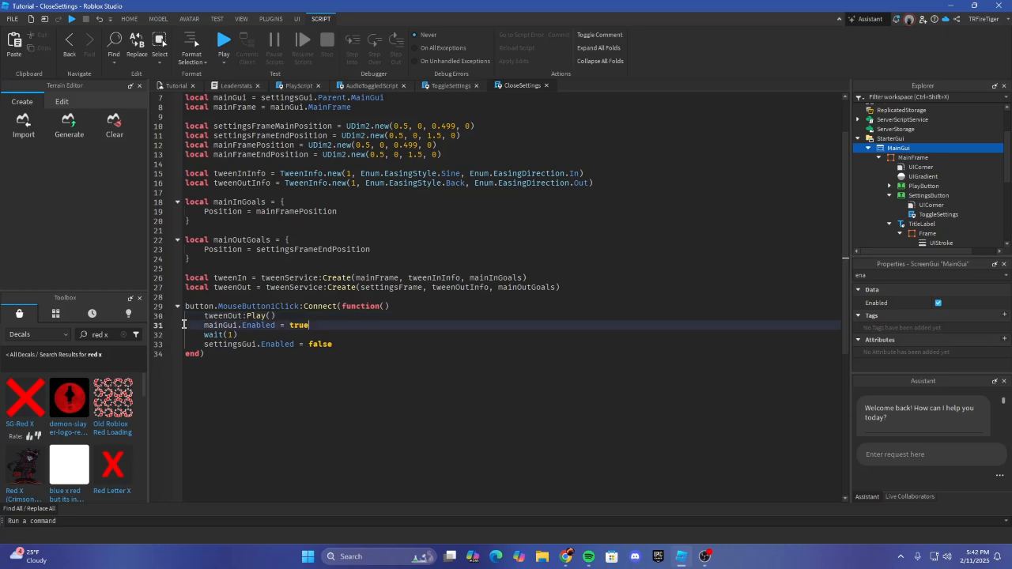
click(294, 315)
key(Return)
key(ctrl+v)
key(Down)
key(Down)
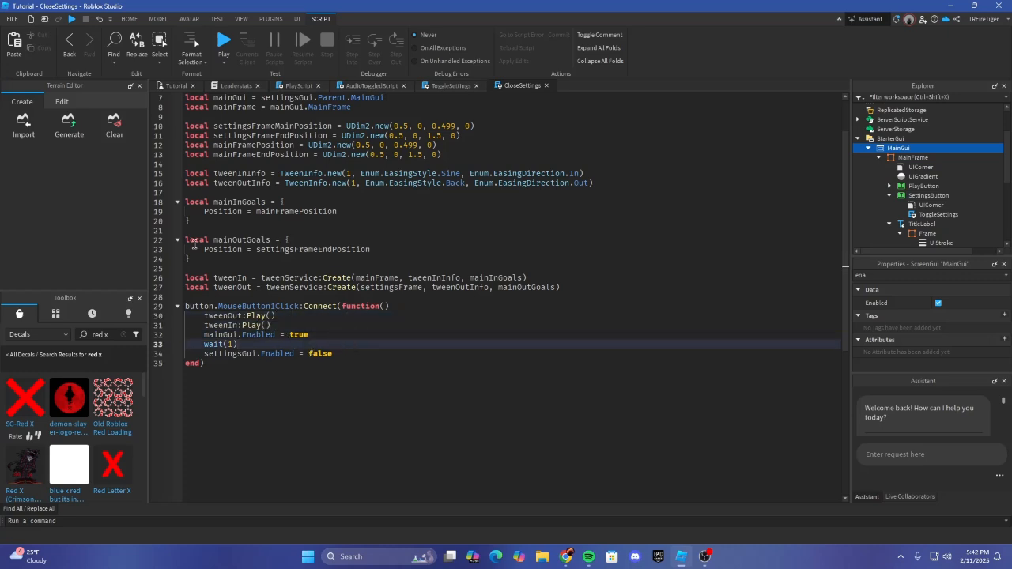
Step: Playtest the game again, opening and closing the settings frame twice to check both tweens, and stop the test
click(168, 86)
click(72, 19)
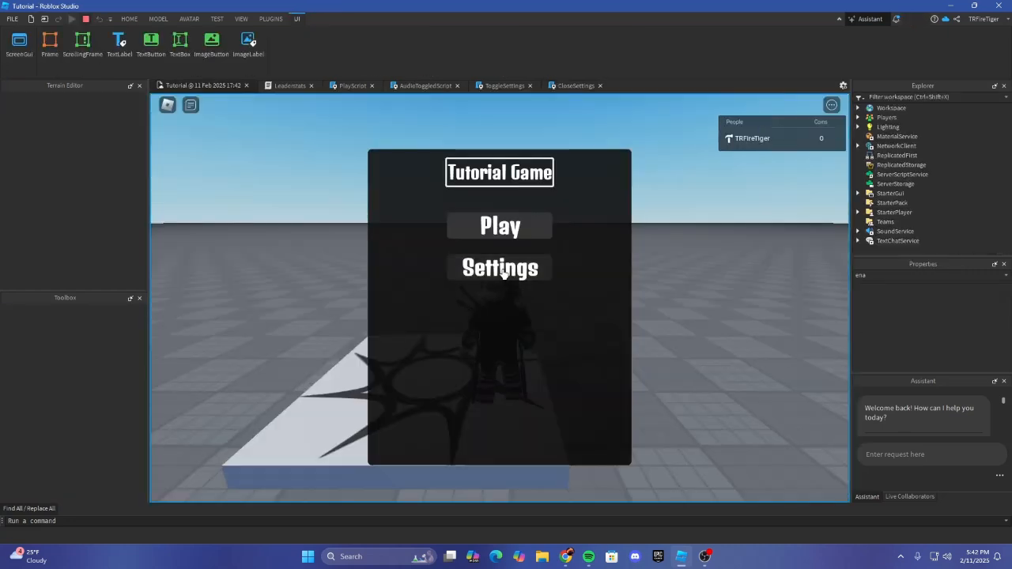
click(466, 266)
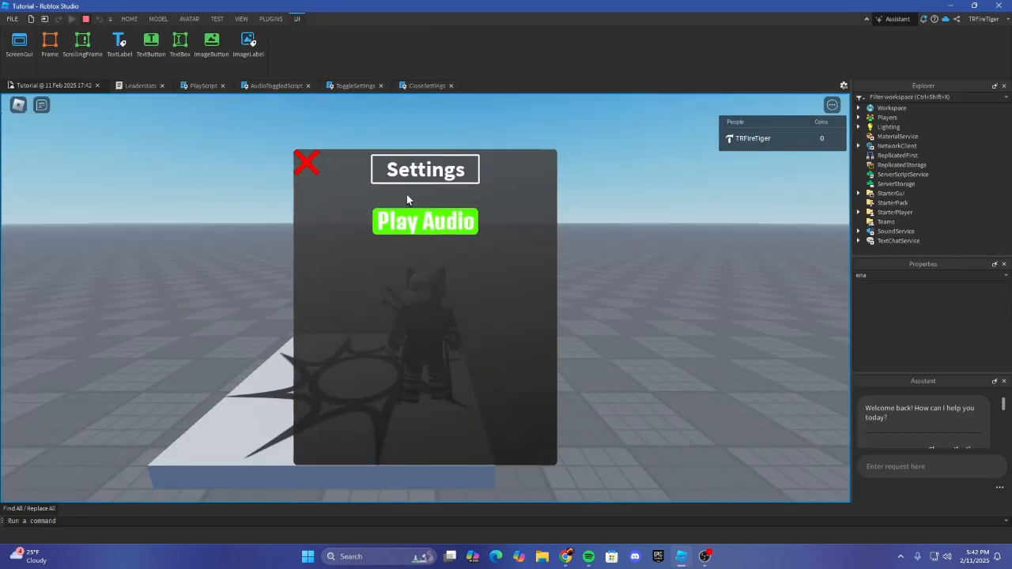
click(306, 163)
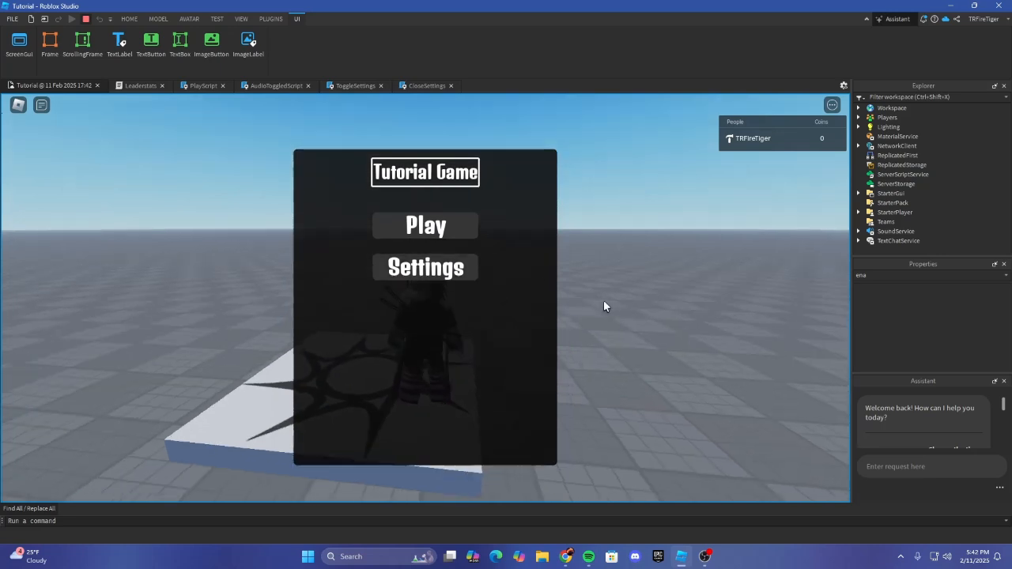
click(435, 268)
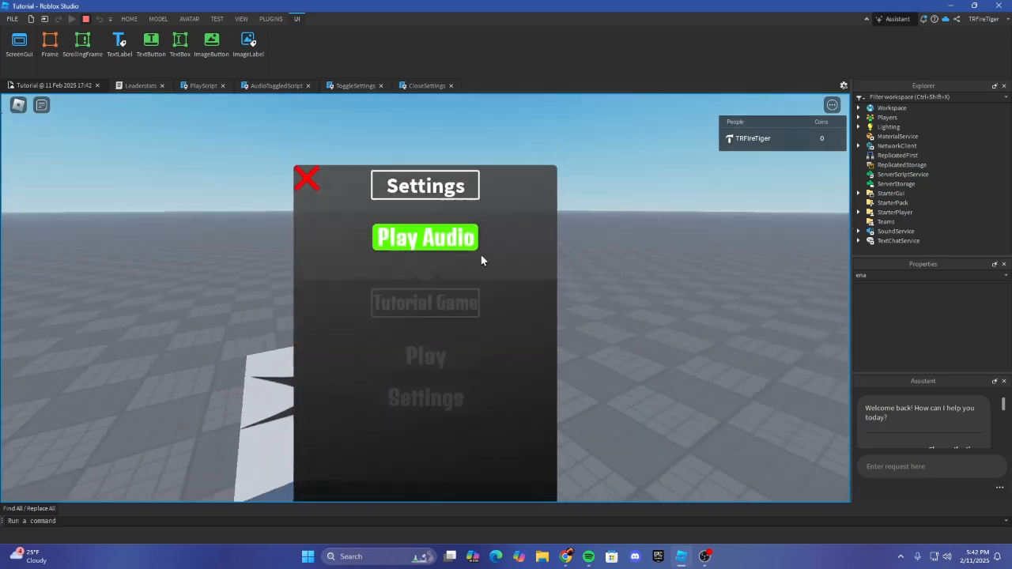
click(307, 164)
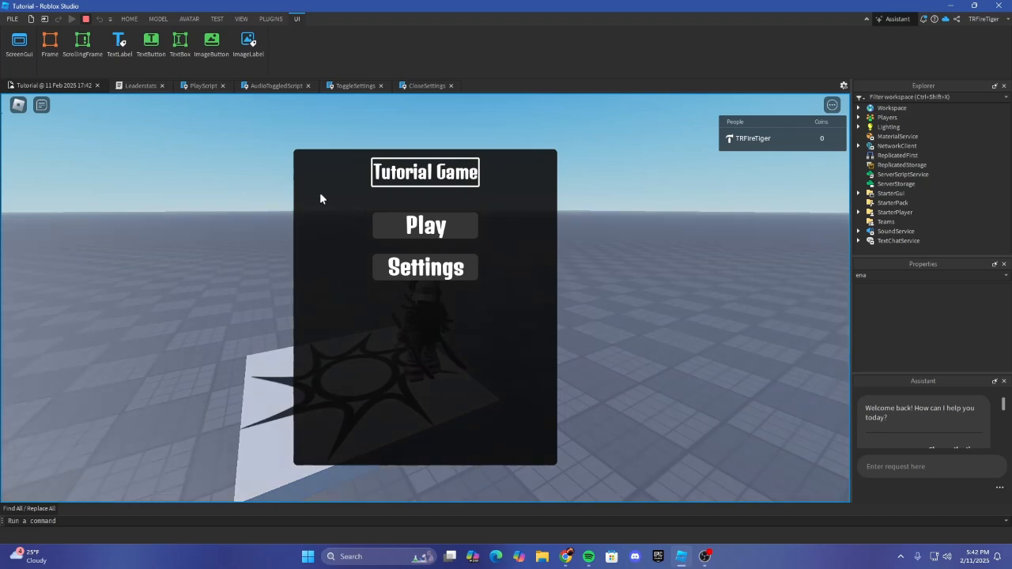
click(86, 18)
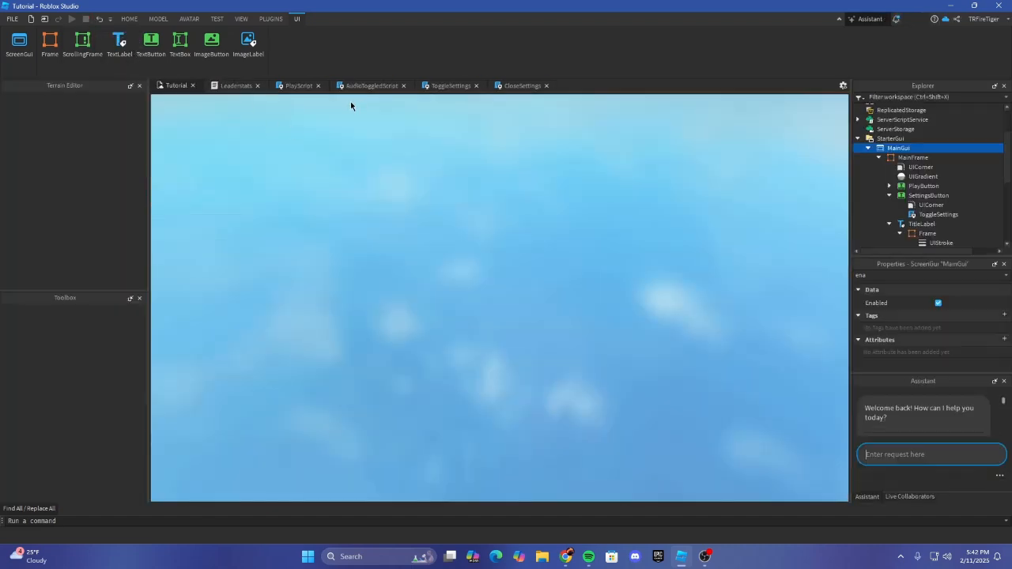
Step: Review the code in the CloseSettings, ToggleSettings, AudioToggledScript, PlayScript and Leaderstats scripts
click(518, 87)
scroll(441, 216, up, 2)
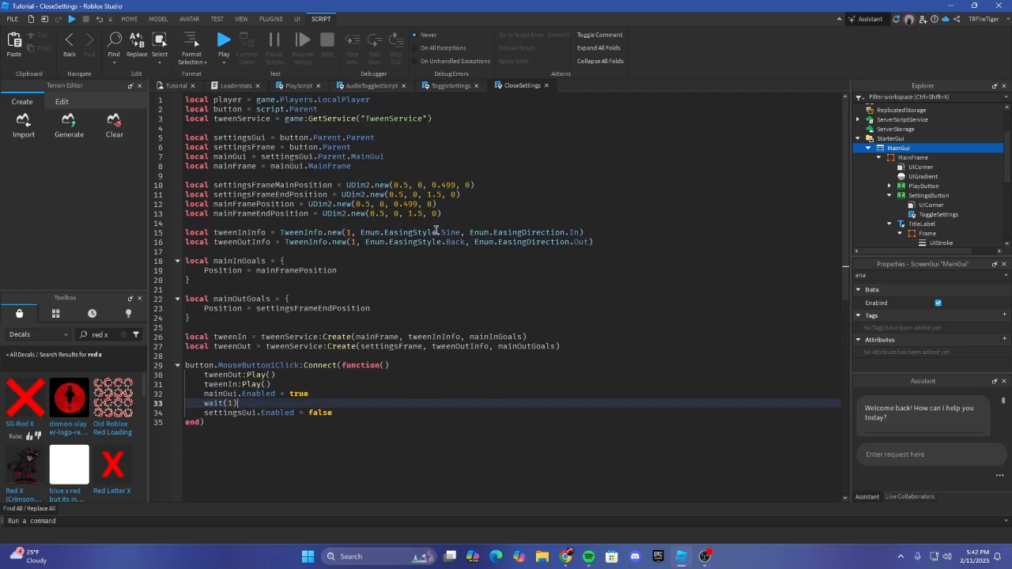
scroll(431, 222, down, 5)
scroll(415, 145, up, 5)
click(450, 86)
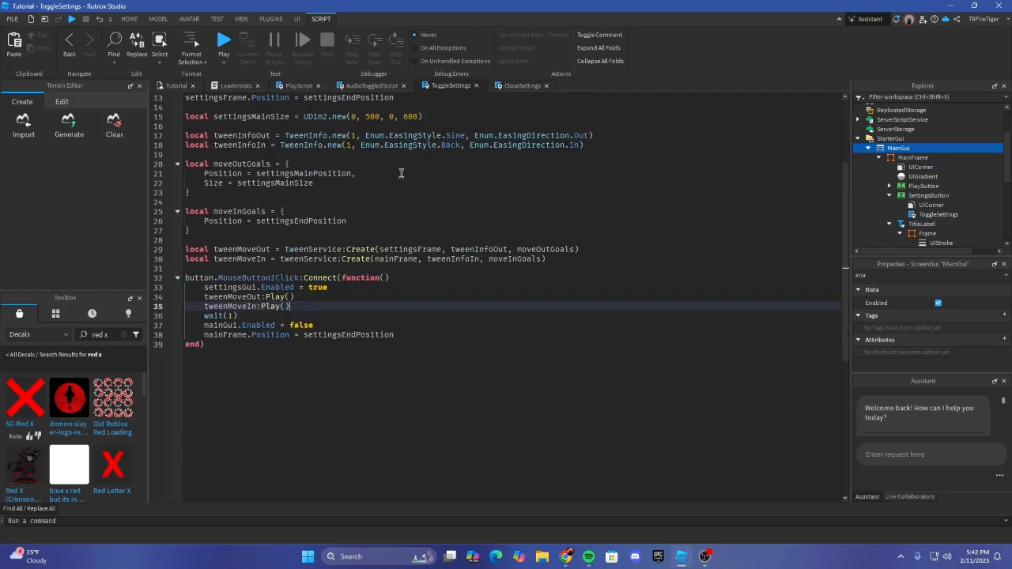
scroll(396, 198, up, 4)
click(372, 85)
click(299, 85)
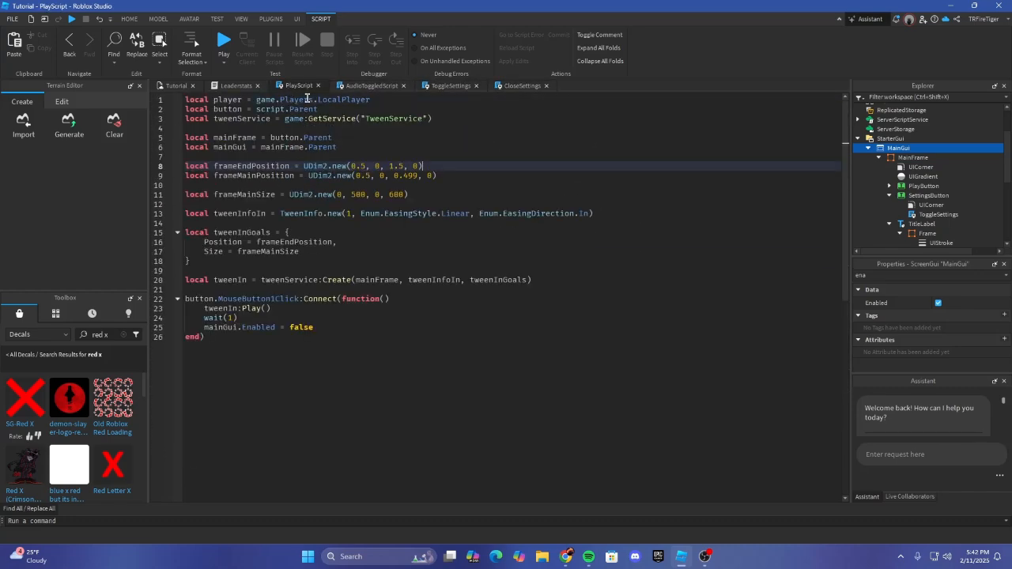
click(371, 86)
click(450, 86)
click(522, 86)
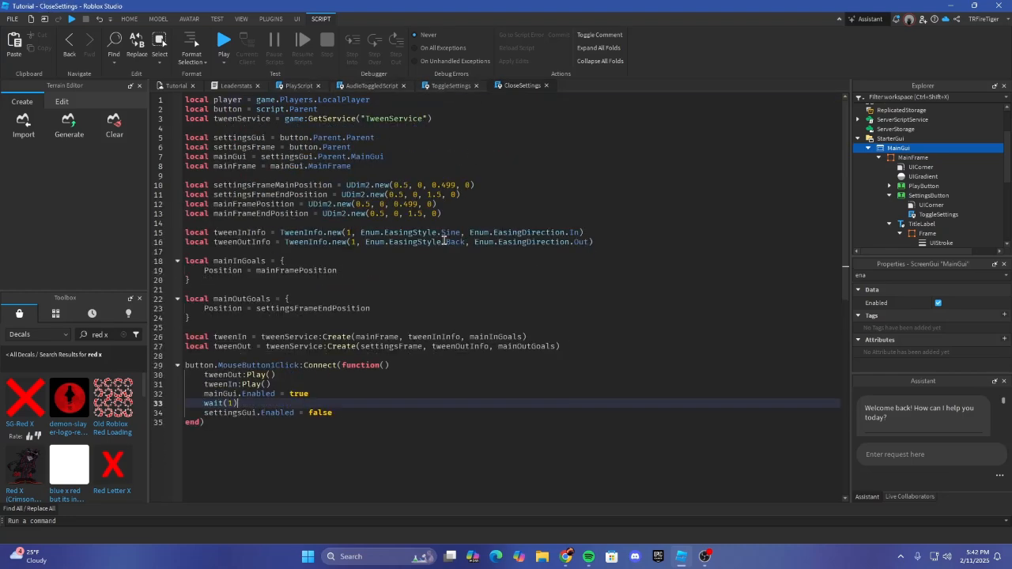
click(450, 85)
click(372, 85)
click(299, 85)
click(236, 85)
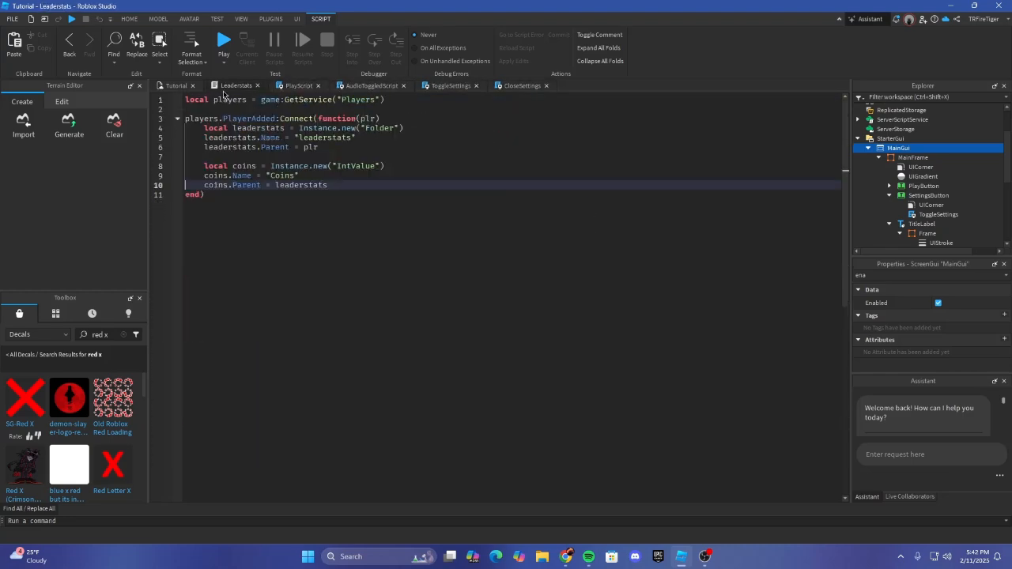
click(372, 86)
click(450, 86)
click(522, 85)
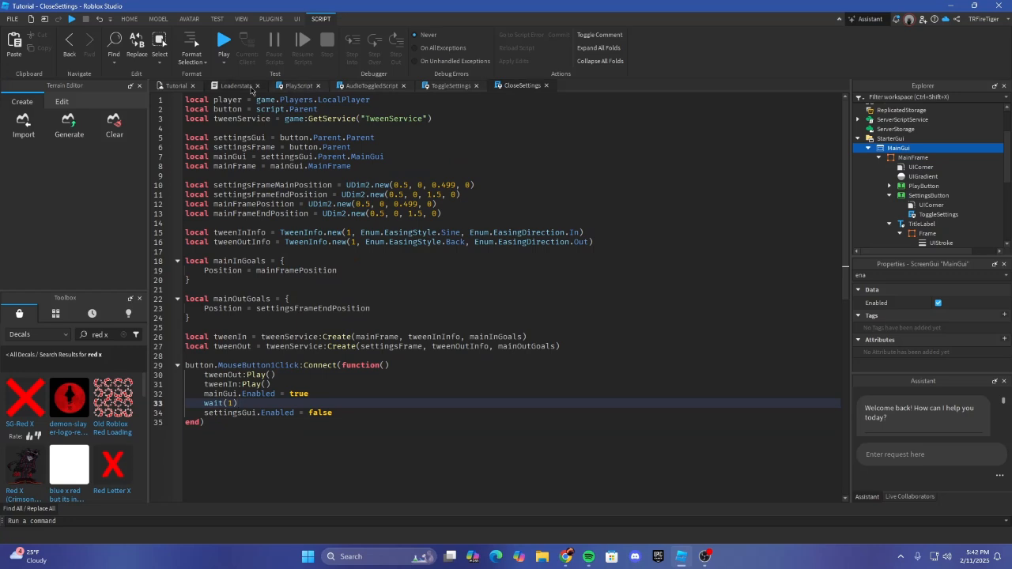
click(235, 85)
click(522, 85)
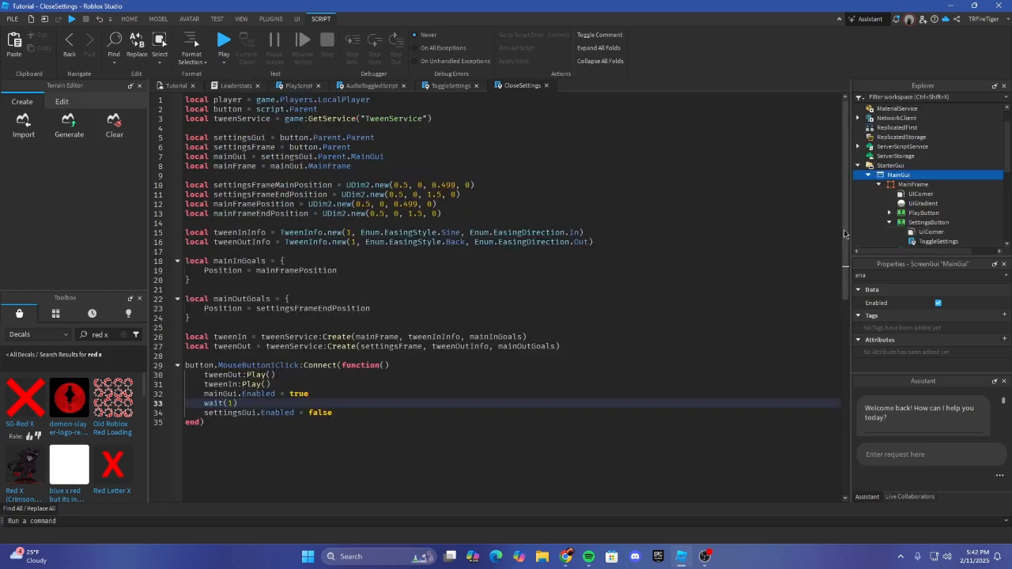
scroll(902, 218, up, 1)
click(709, 558)
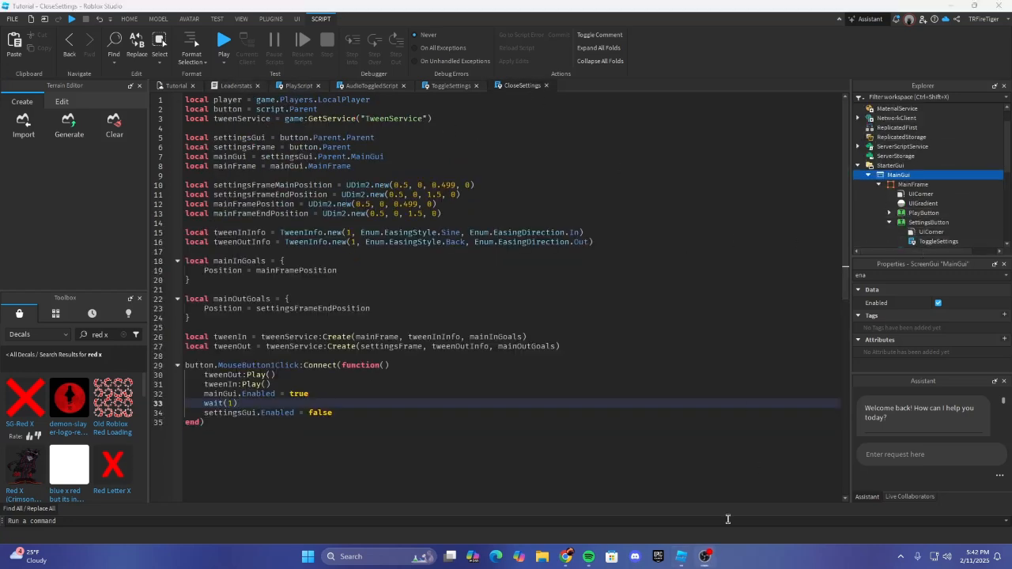
click(657, 438)
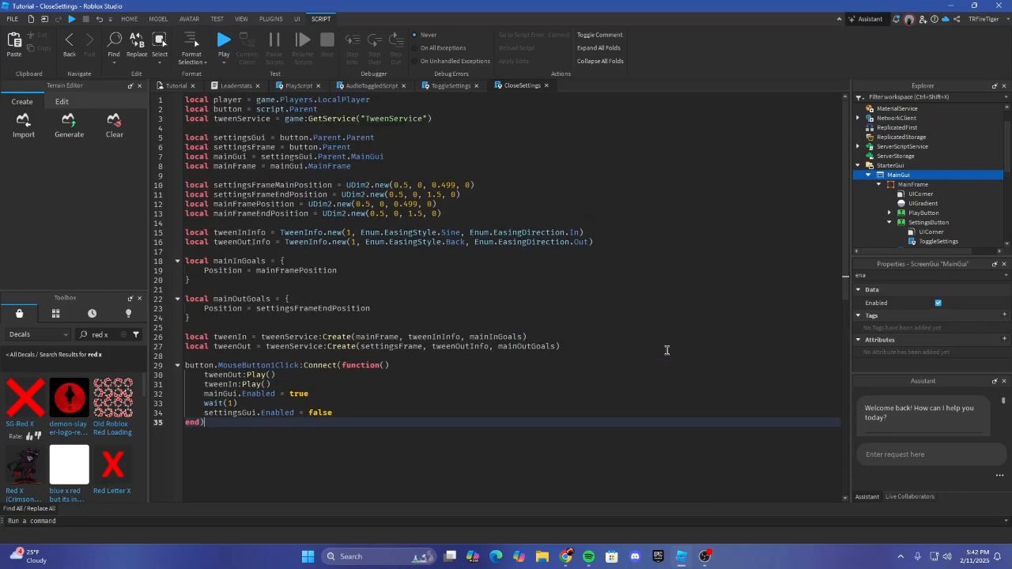
scroll(753, 322, down, 3)
scroll(755, 321, up, 3)
Step: Expand PlayButton under MainFrame and open its PlayScript at the end of the mainGui.Enabled = false line
click(890, 222)
scroll(891, 222, down, 2)
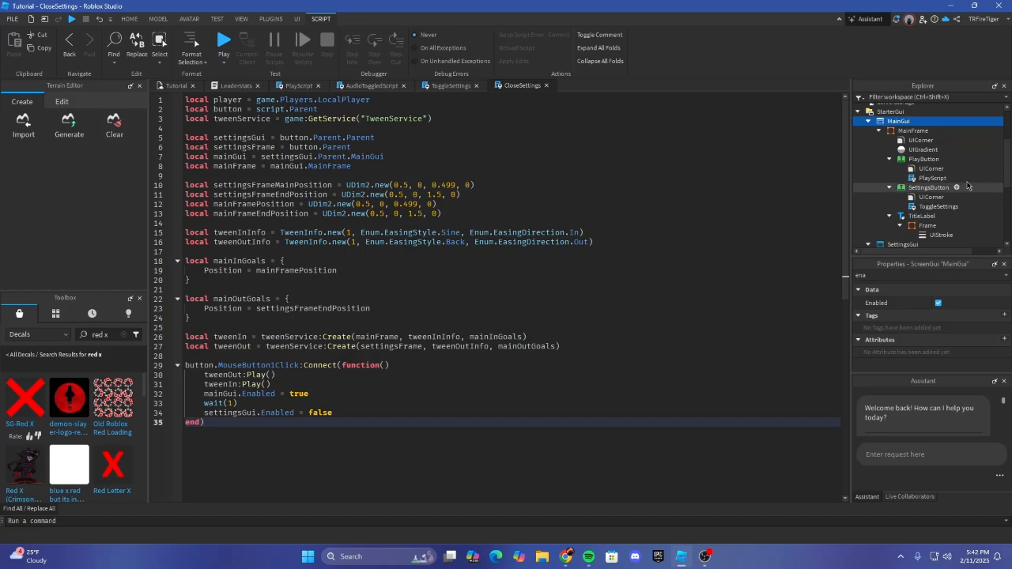
double_click(931, 179)
click(378, 325)
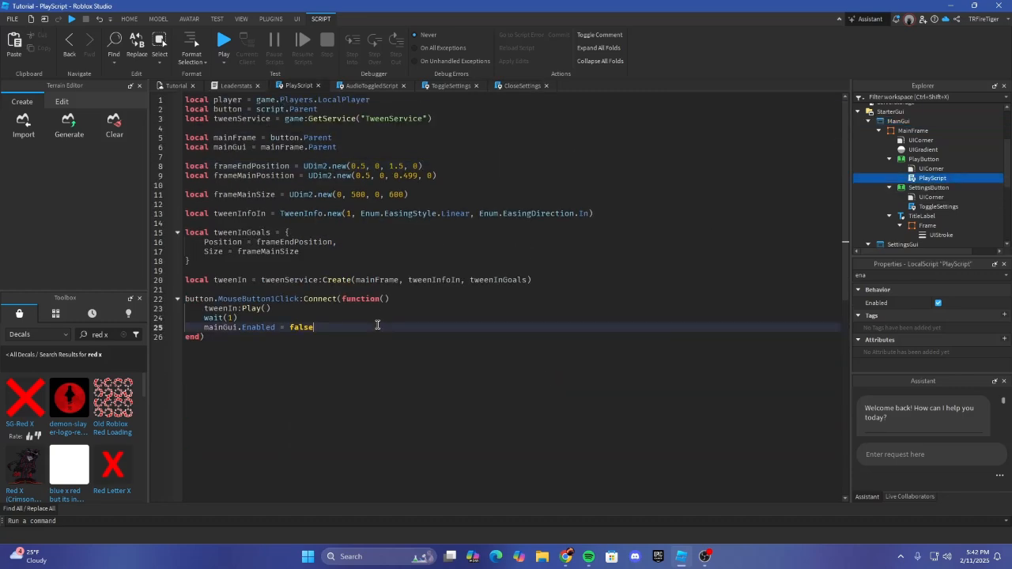
Step: Playtest the game, start it with the menu's Play option, walk and jump the character around, and stop the test
click(329, 336)
click(72, 19)
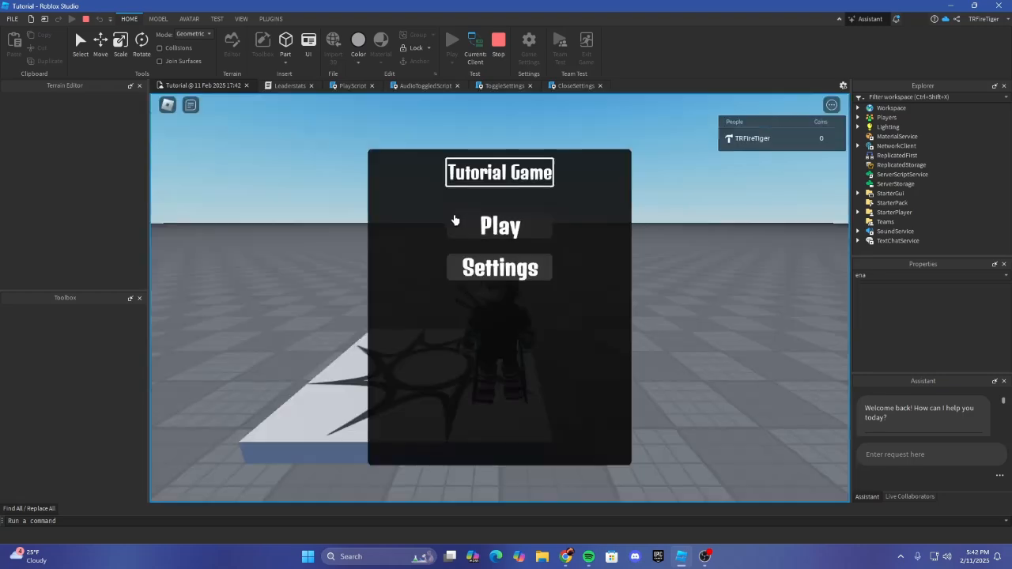
click(483, 235)
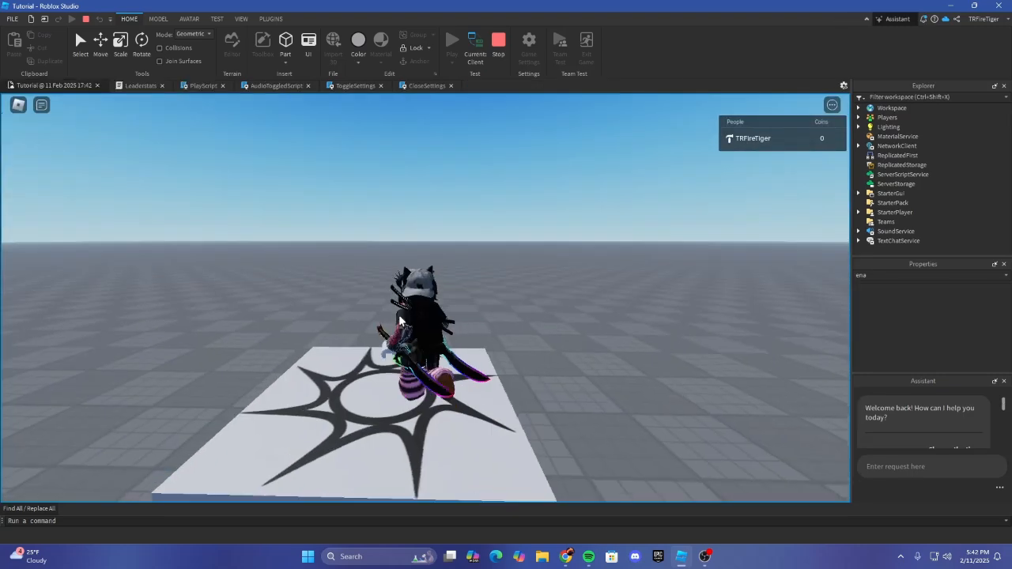
key(w)
key(space)
right_drag(399, 316, 545, 321)
key(space)
key(w)
key(space)
click(503, 41)
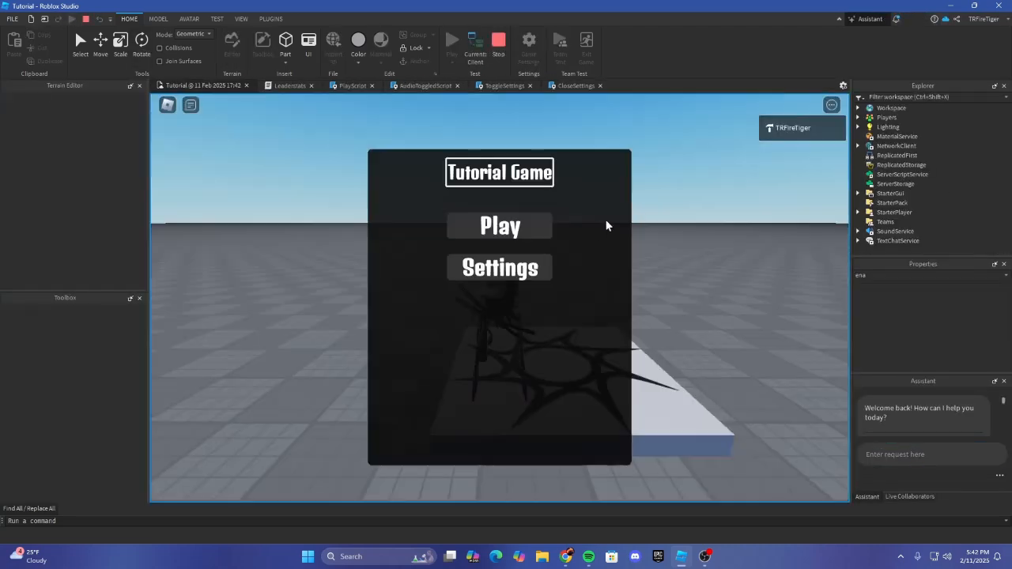
Step: Run another playtest, opening and closing the settings frame repeatedly to check the menu tweens, and stop the test
click(536, 263)
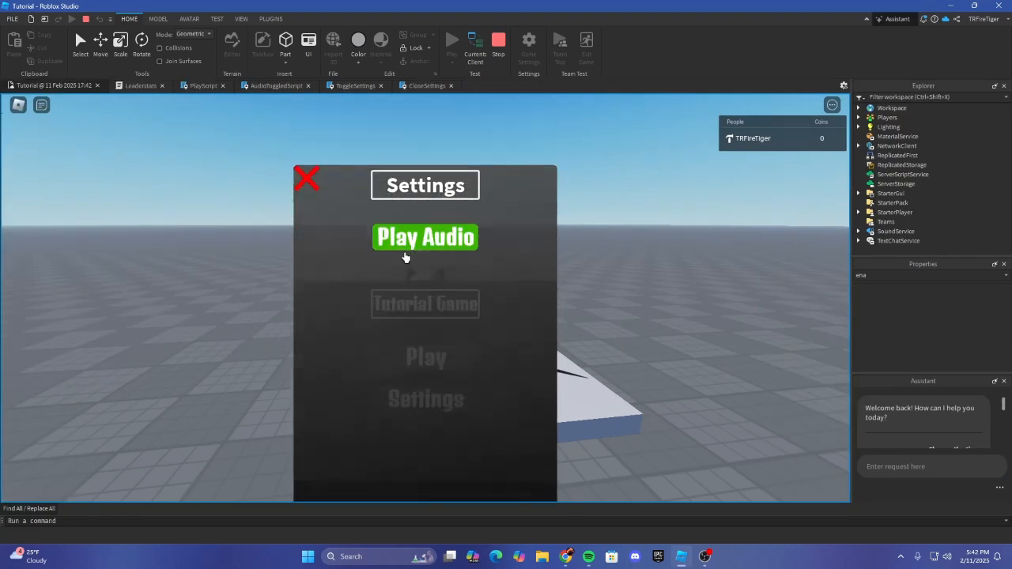
click(305, 163)
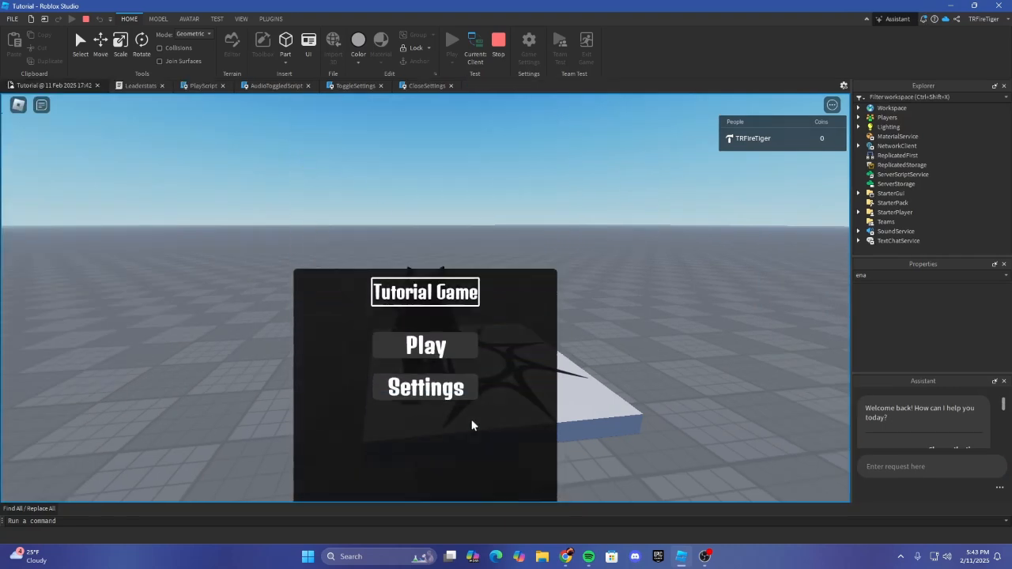
click(415, 278)
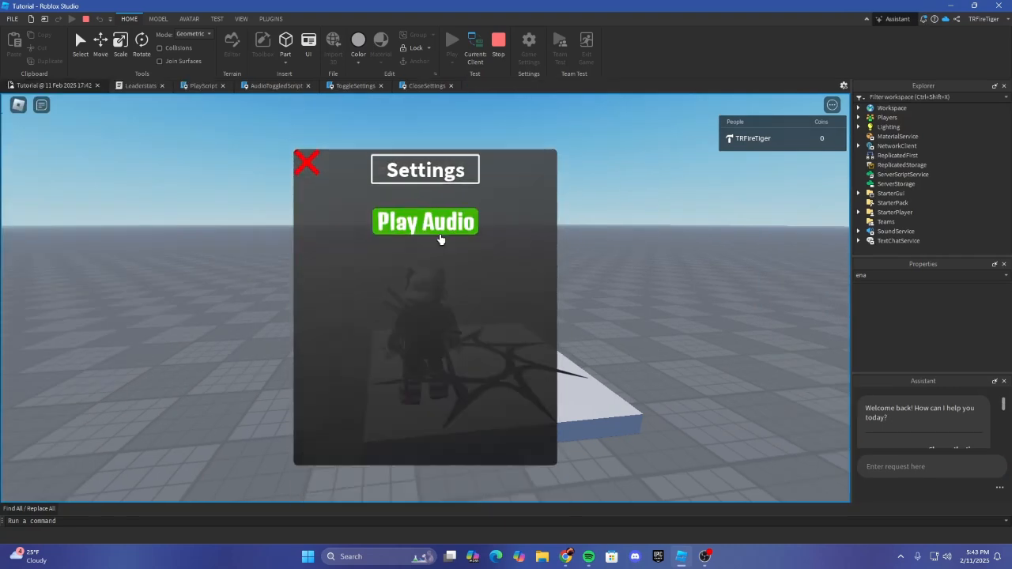
click(305, 163)
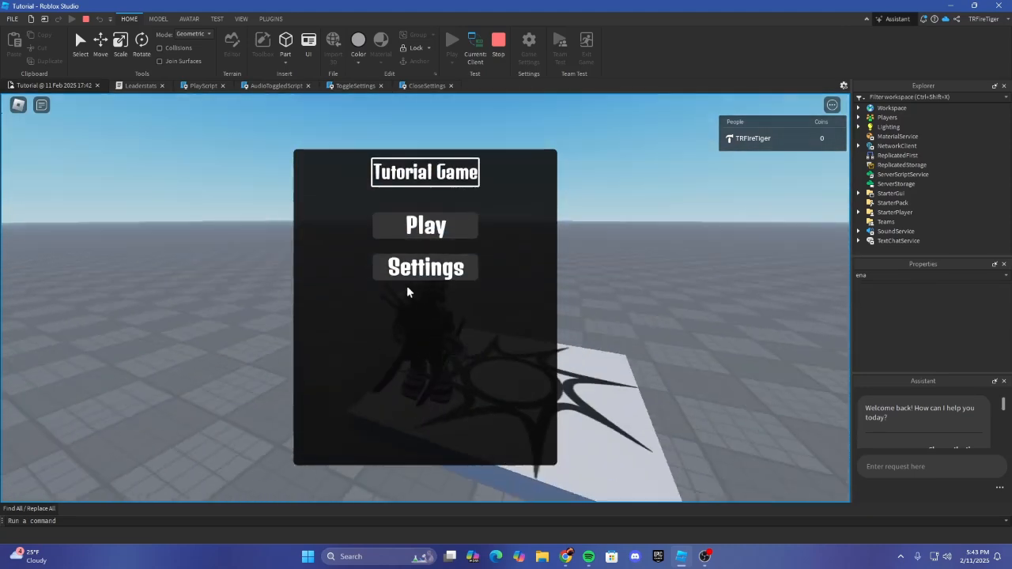
click(419, 271)
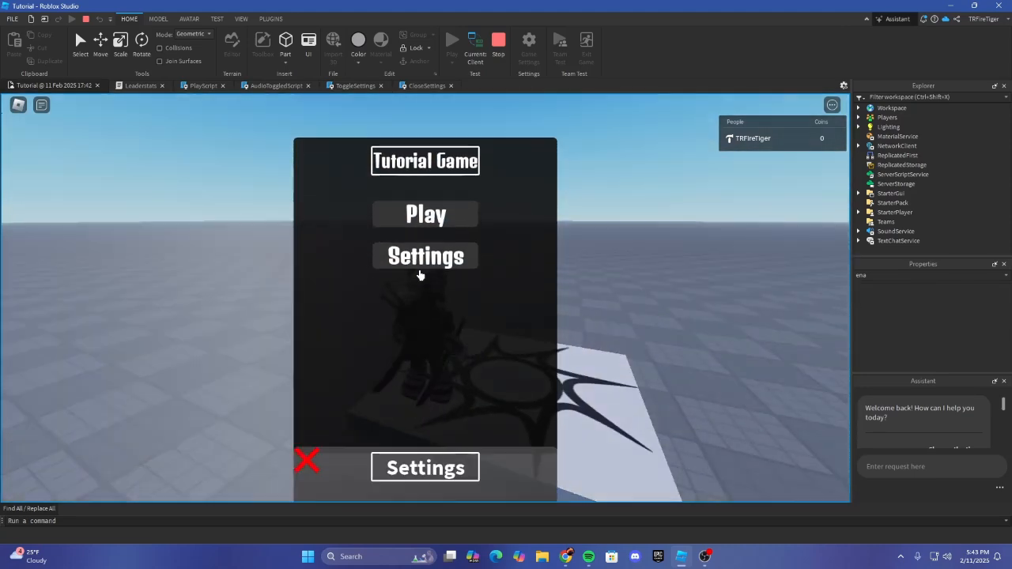
click(311, 161)
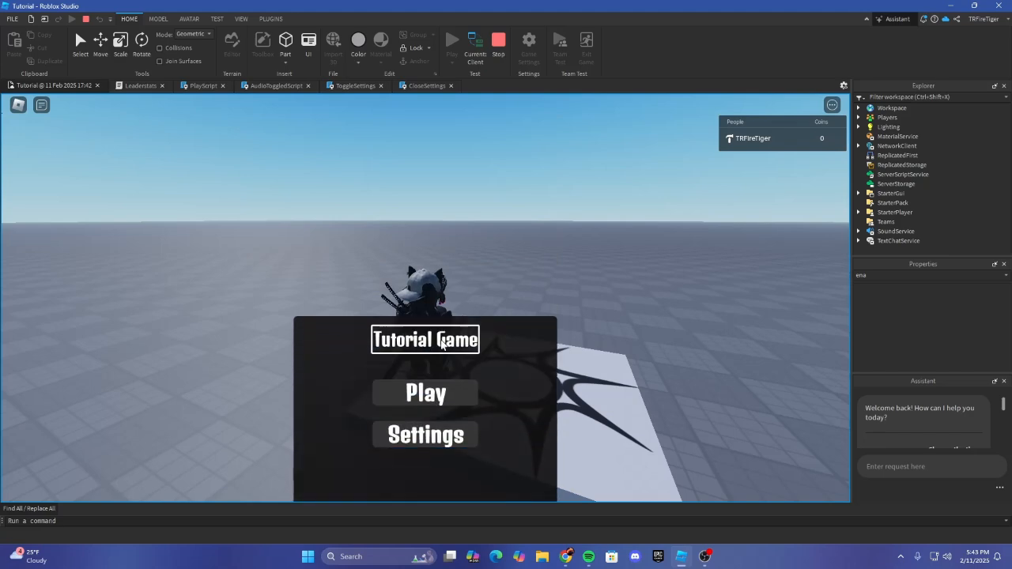
click(466, 261)
right_drag(542, 261, 312, 181)
scroll(495, 258, down, 2)
click(495, 44)
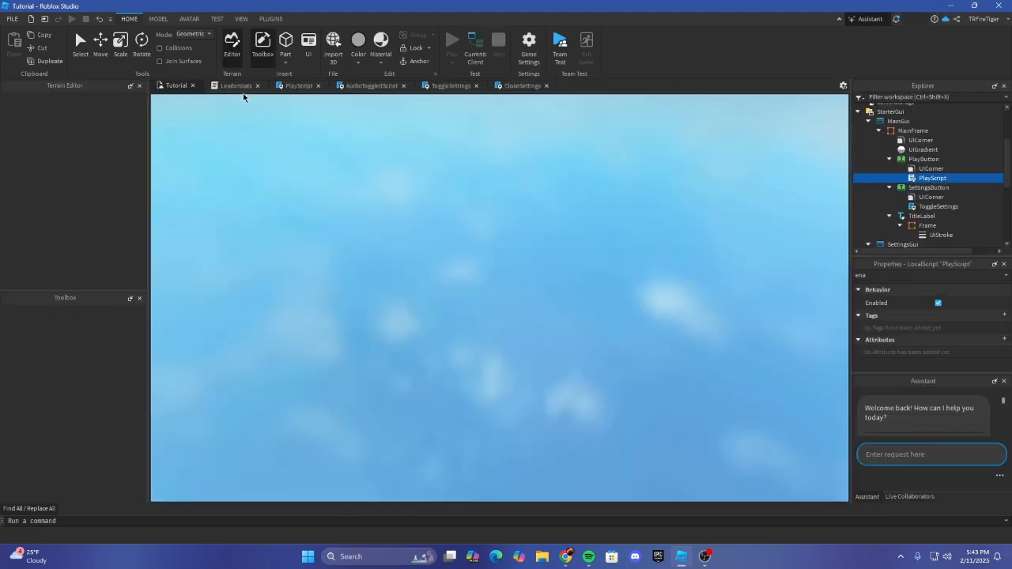
Step: Review the PlayScript code once more and return to the Tutorial place viewport
click(294, 85)
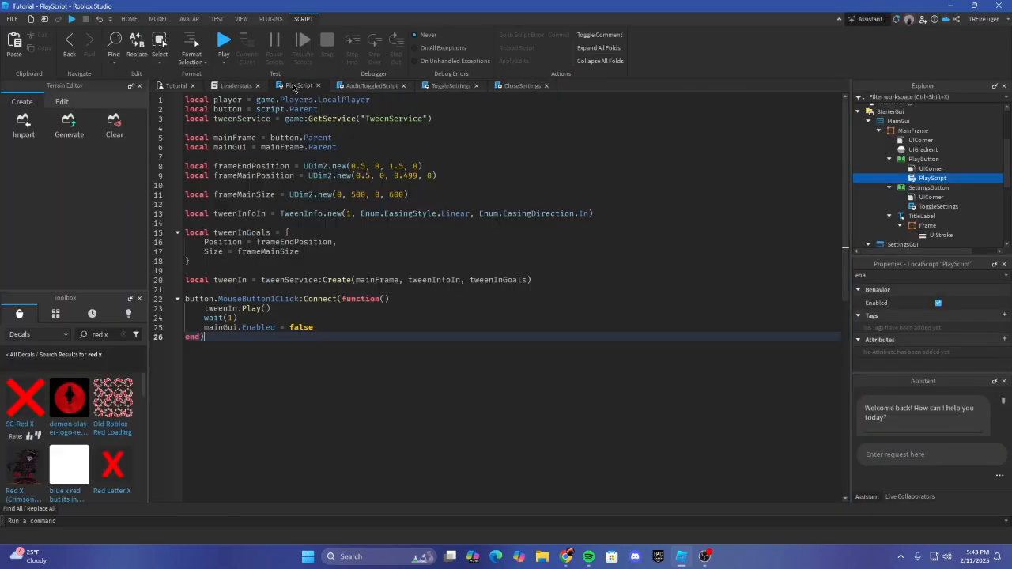
click(176, 86)
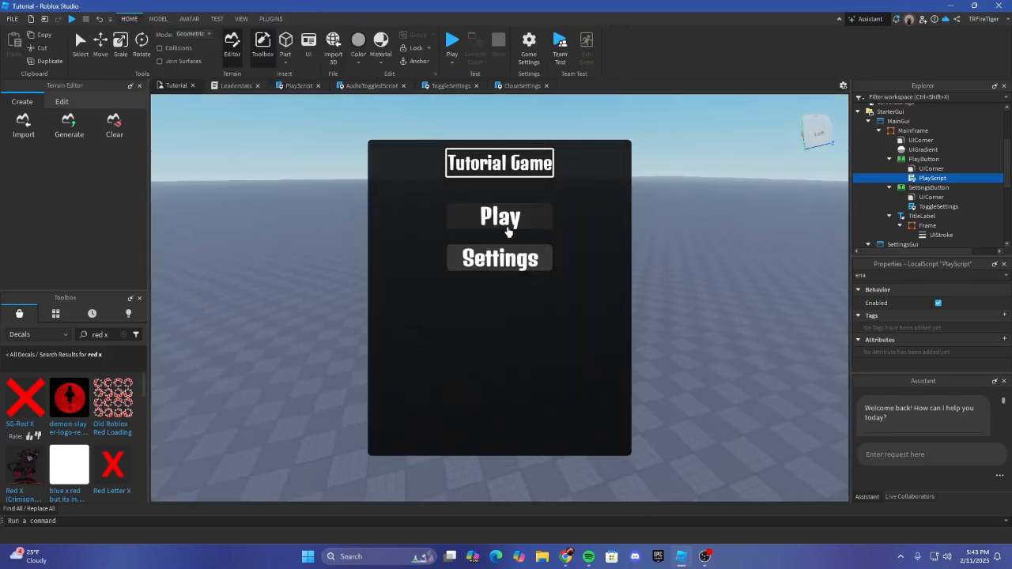
right_drag(678, 240, 661, 215)
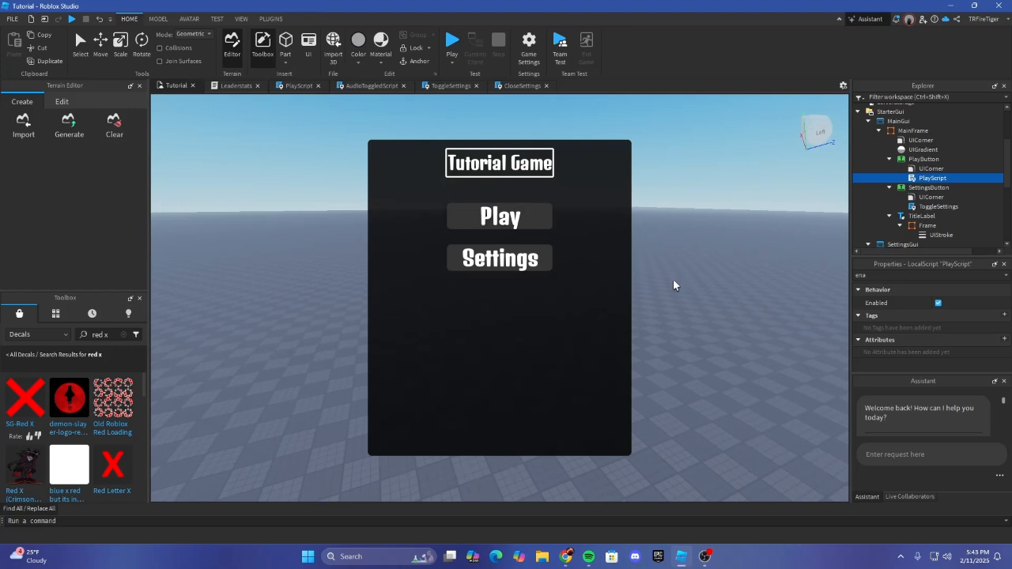
right_drag(673, 283, 664, 292)
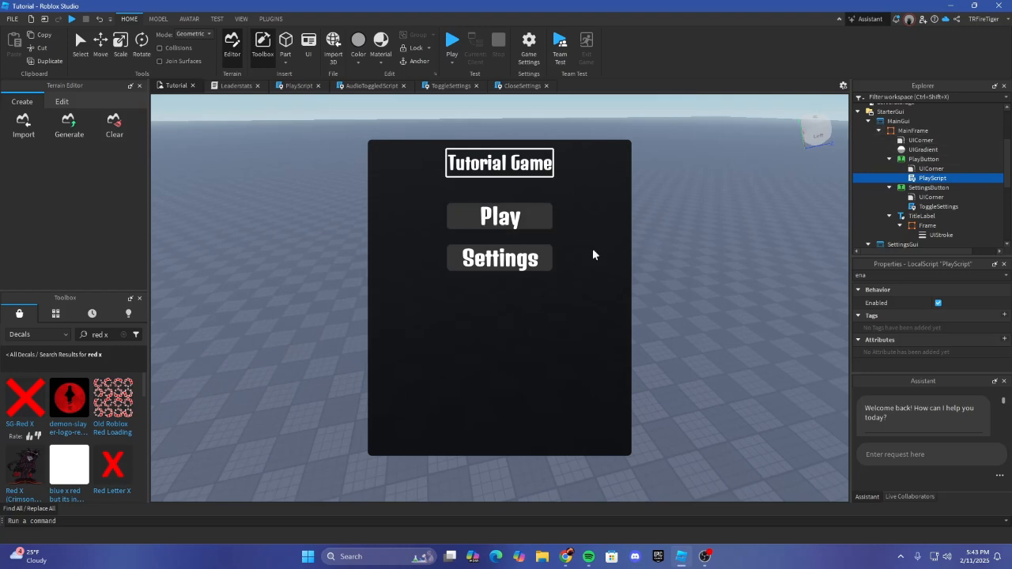
right_drag(652, 259, 644, 252)
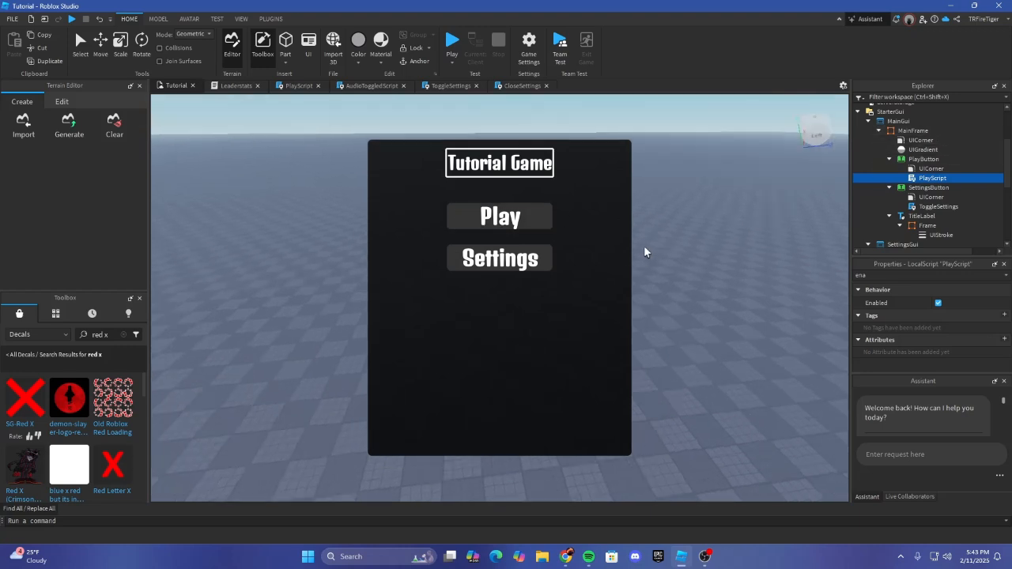